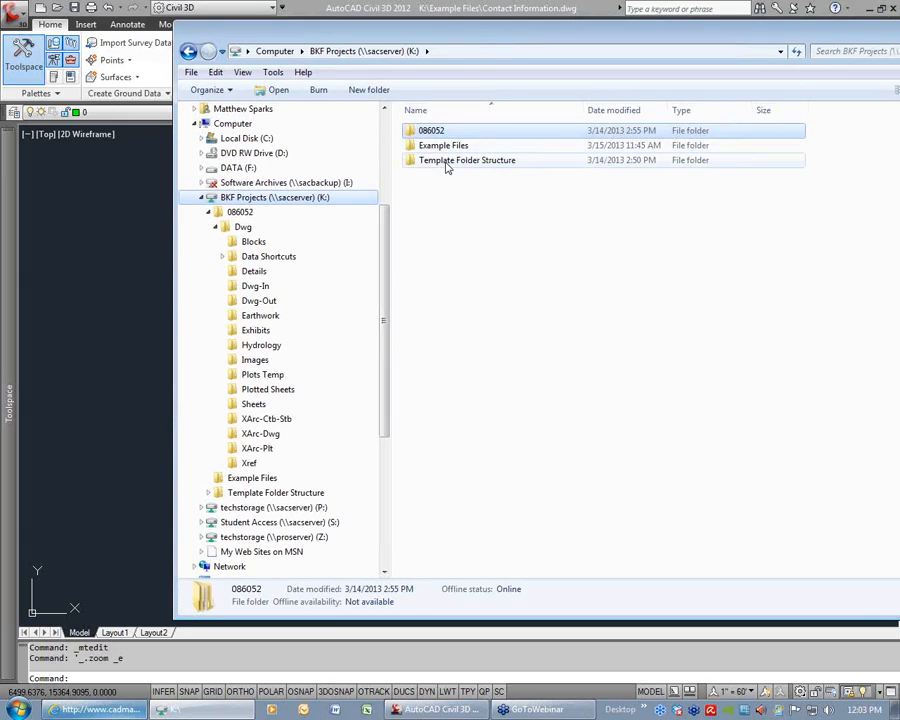
Browse the subfolders of Dwg inside Template Folder Structure, and return to the root of the K: drive
{"action": "double_click", "coordinate": [445, 165]}
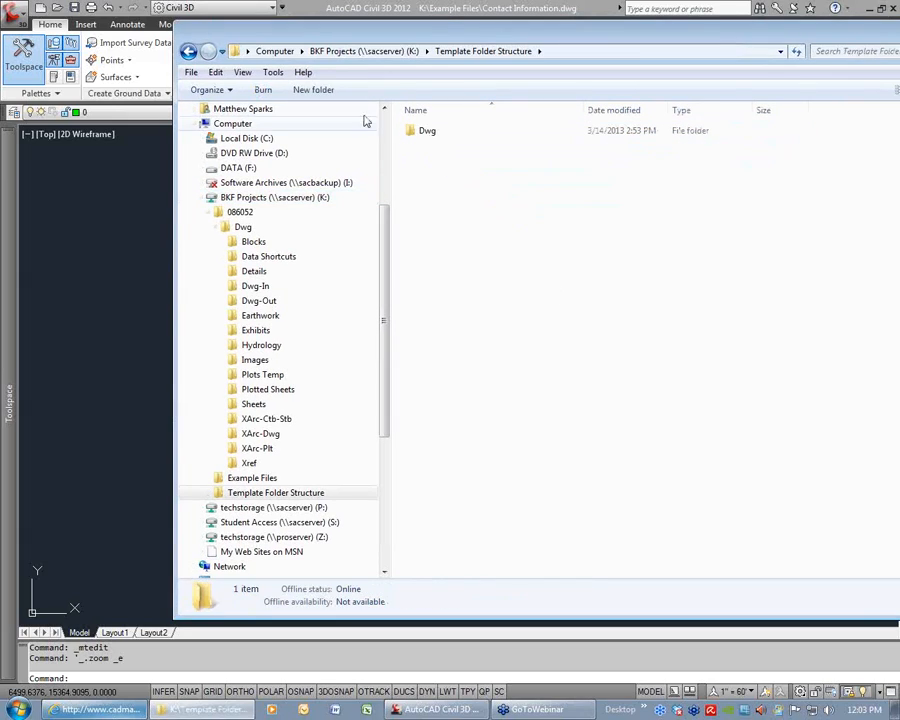
{"action": "double_click", "coordinate": [426, 131]}
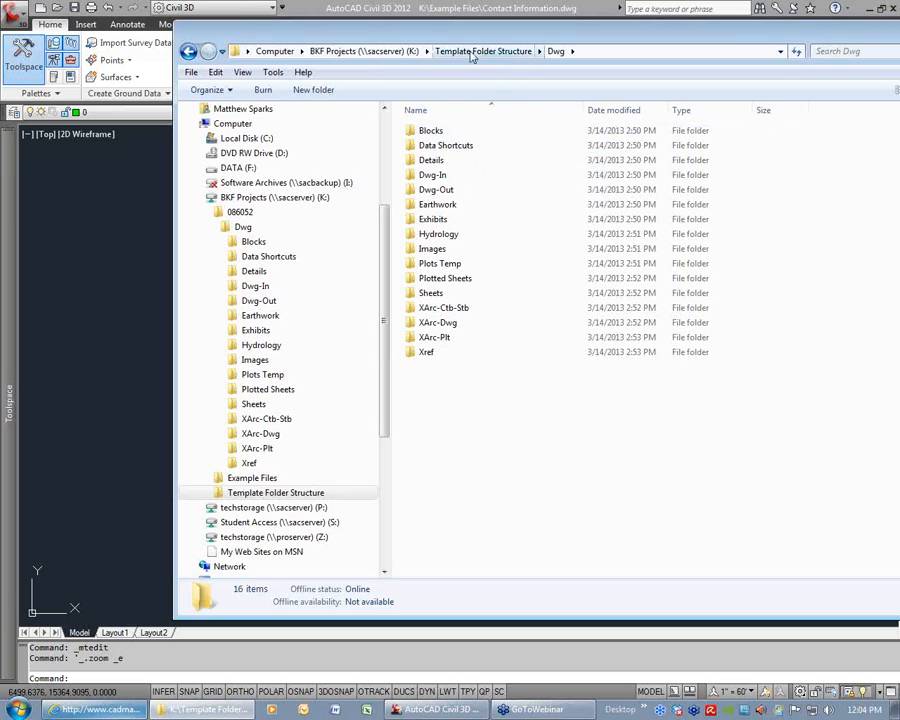
{"action": "left_click", "coordinate": [390, 51]}
Open Civil3DRoadProject.png from the Example Files folder, examine the road project structure diagram at full screen, and minimize the viewer
{"action": "double_click", "coordinate": [455, 146]}
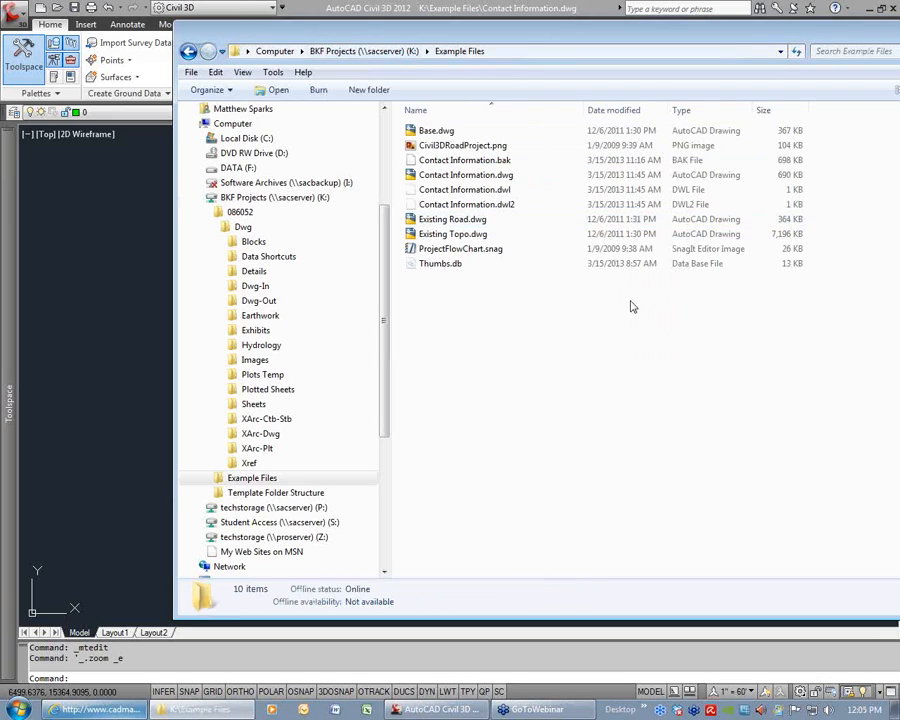
{"action": "left_click_drag", "start_coordinate": [548, 42], "coordinate": [483, 36]}
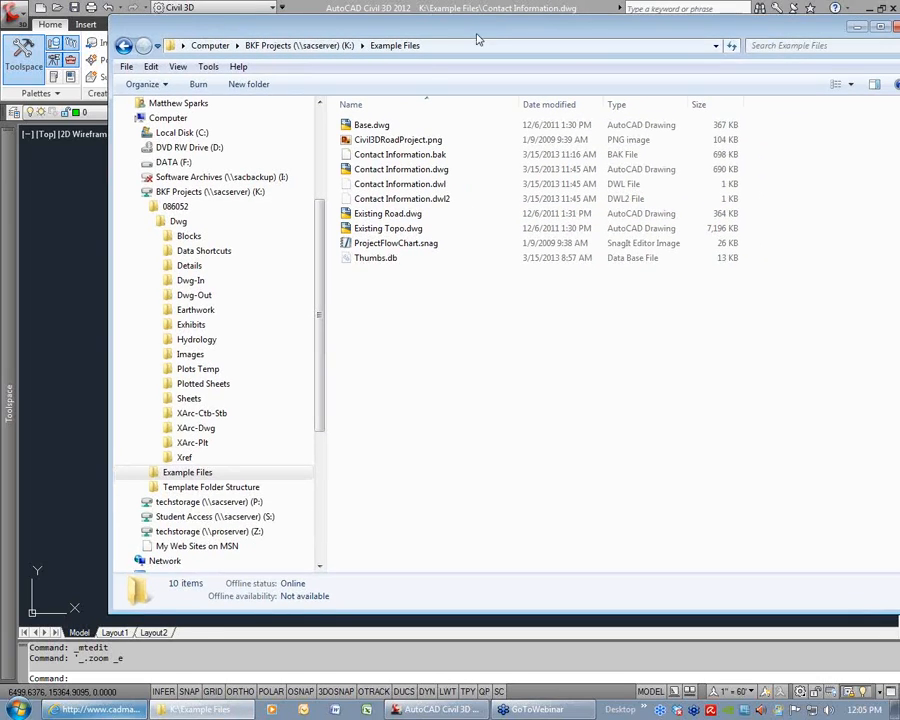
{"action": "left_click", "coordinate": [368, 139]}
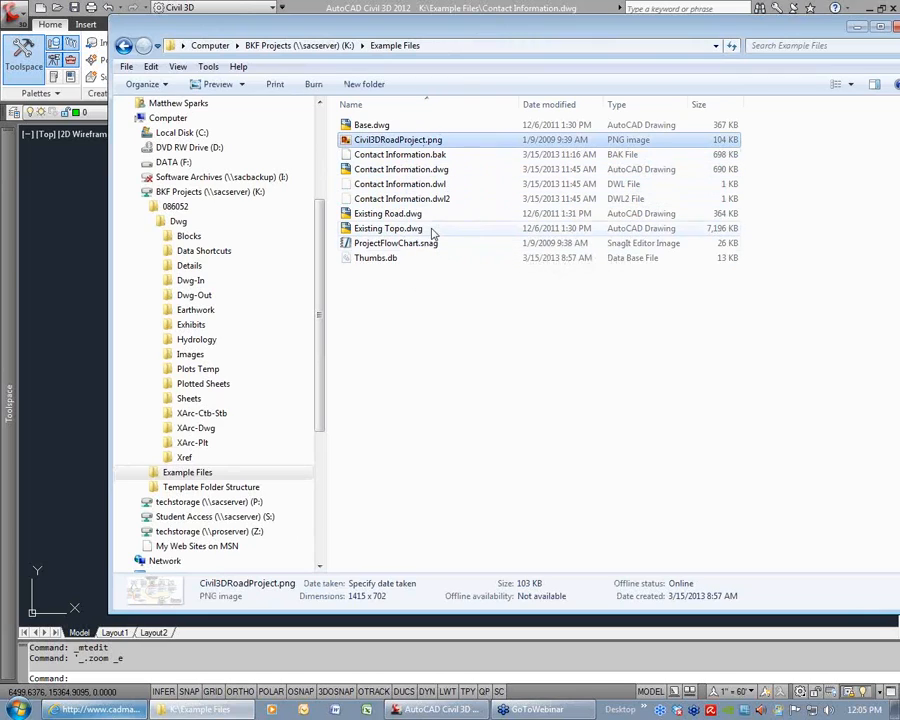
{"action": "double_click", "coordinate": [400, 140]}
{"action": "double_click", "coordinate": [613, 40]}
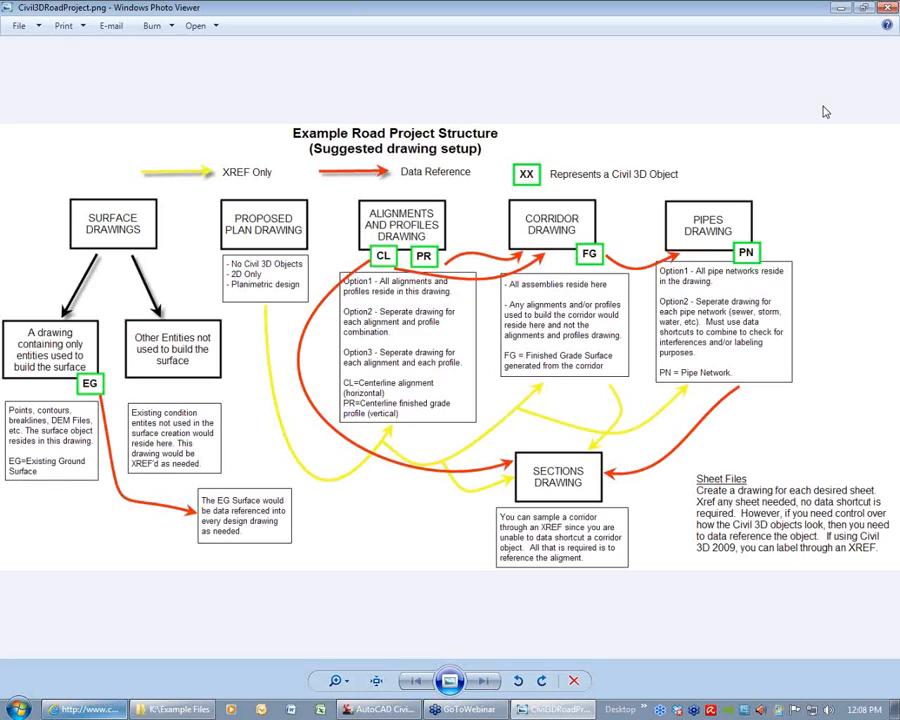
{"action": "left_click", "coordinate": [840, 10]}
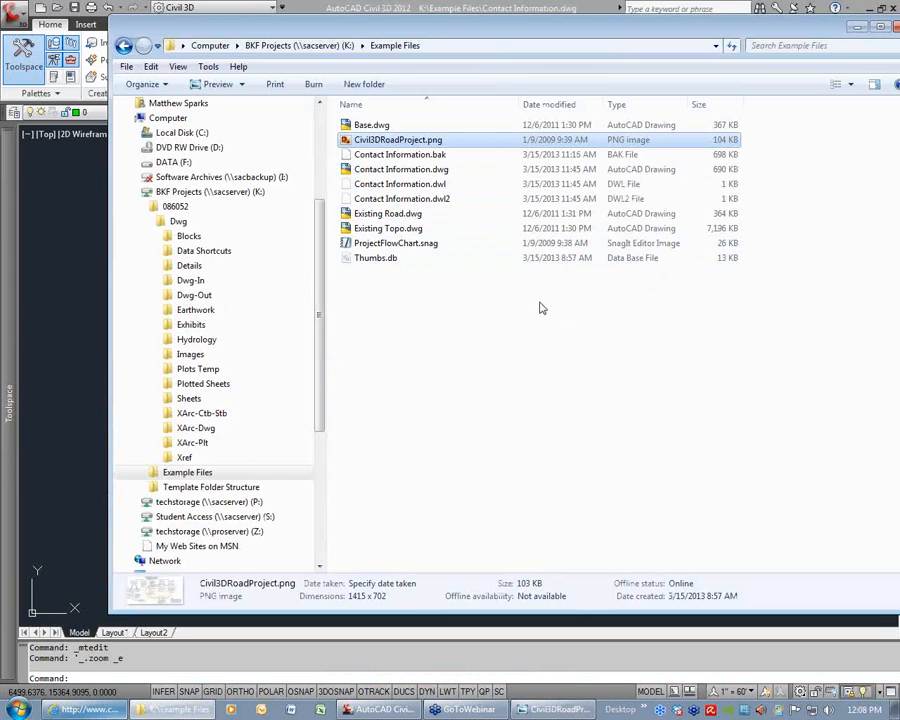
Examine the subfolders of Dwg in the 086052 project on the K: drive, from XArc-Ctb-Stb through Xref
{"action": "left_click", "coordinate": [300, 46]}
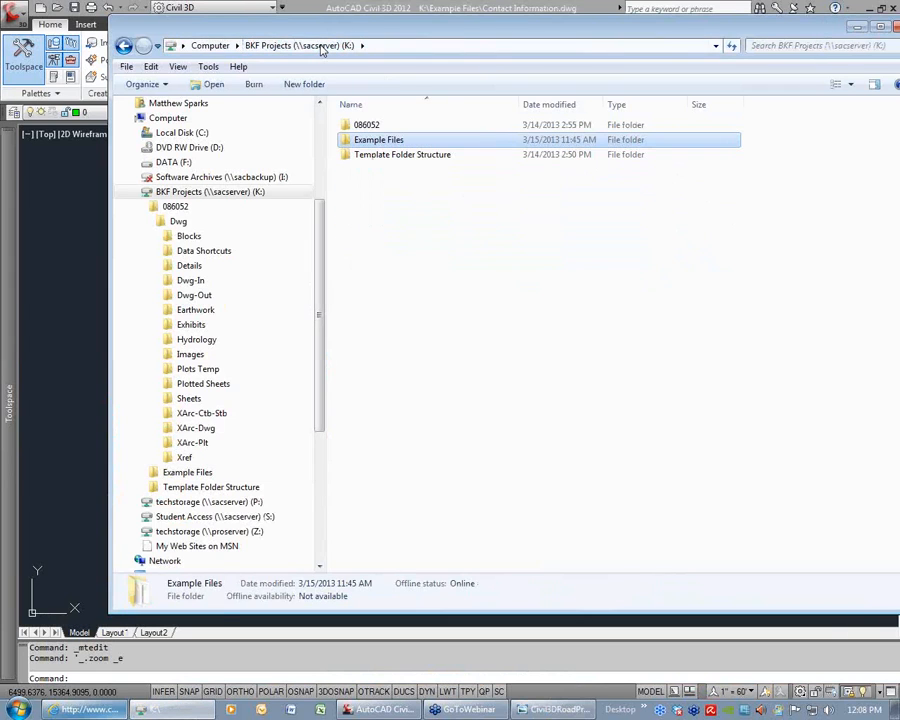
{"action": "left_click", "coordinate": [386, 125]}
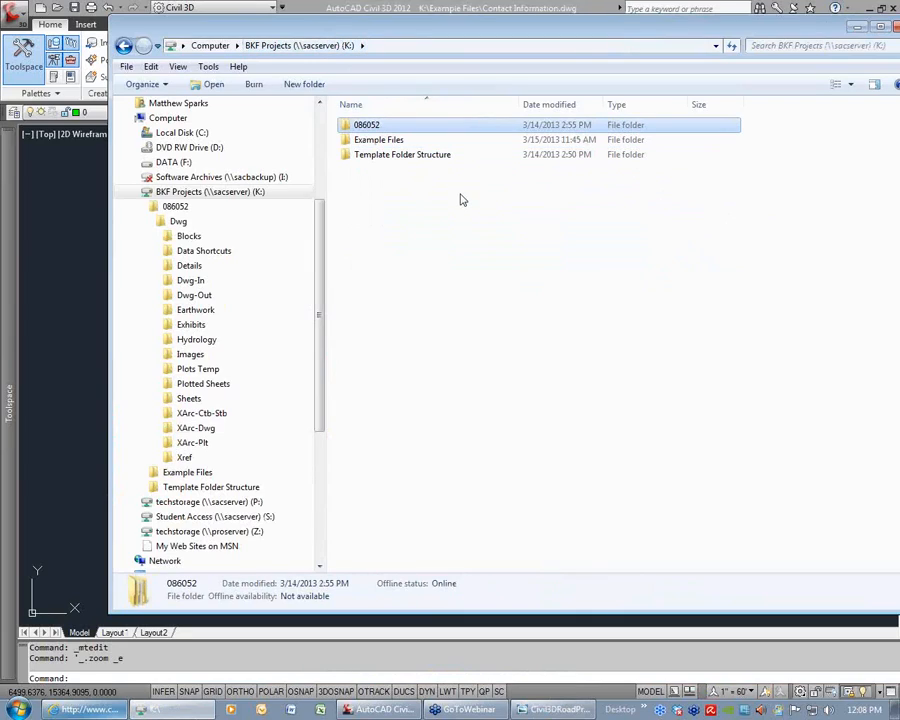
{"action": "double_click", "coordinate": [368, 127]}
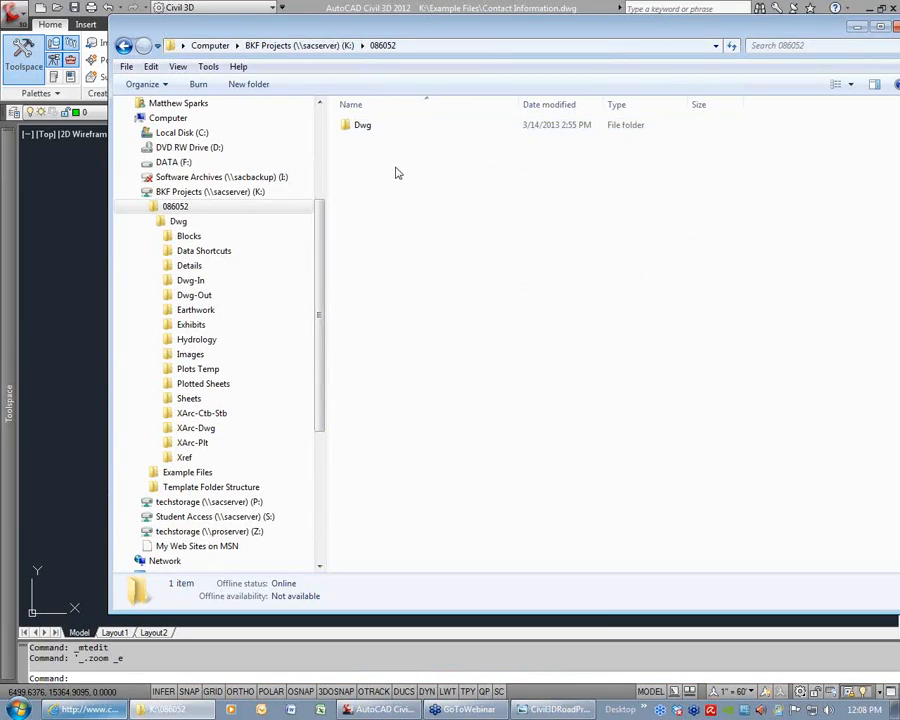
{"action": "double_click", "coordinate": [368, 127]}
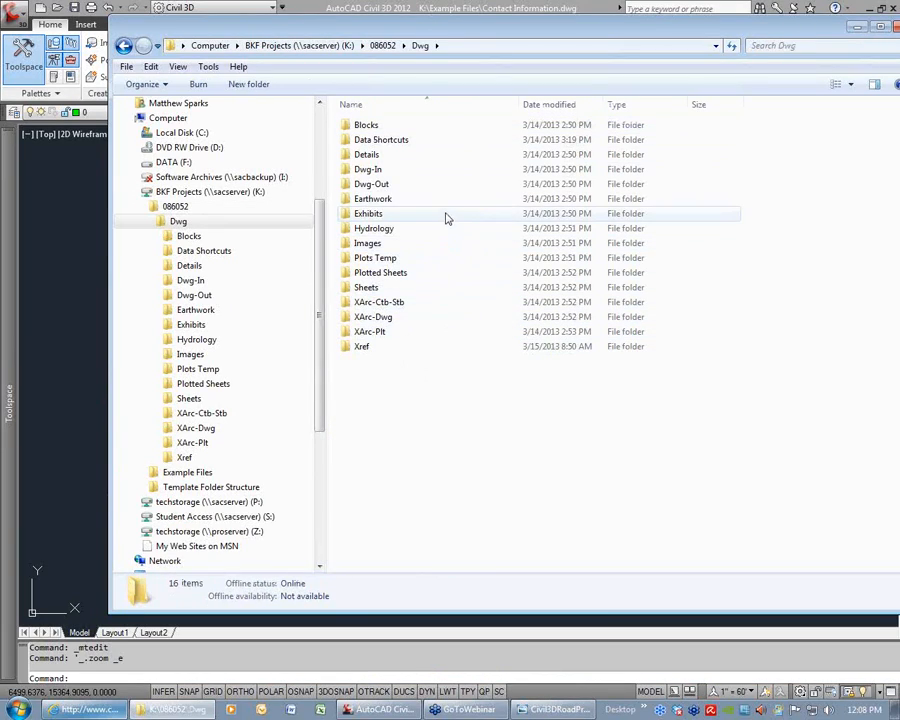
{"action": "left_click", "coordinate": [382, 302]}
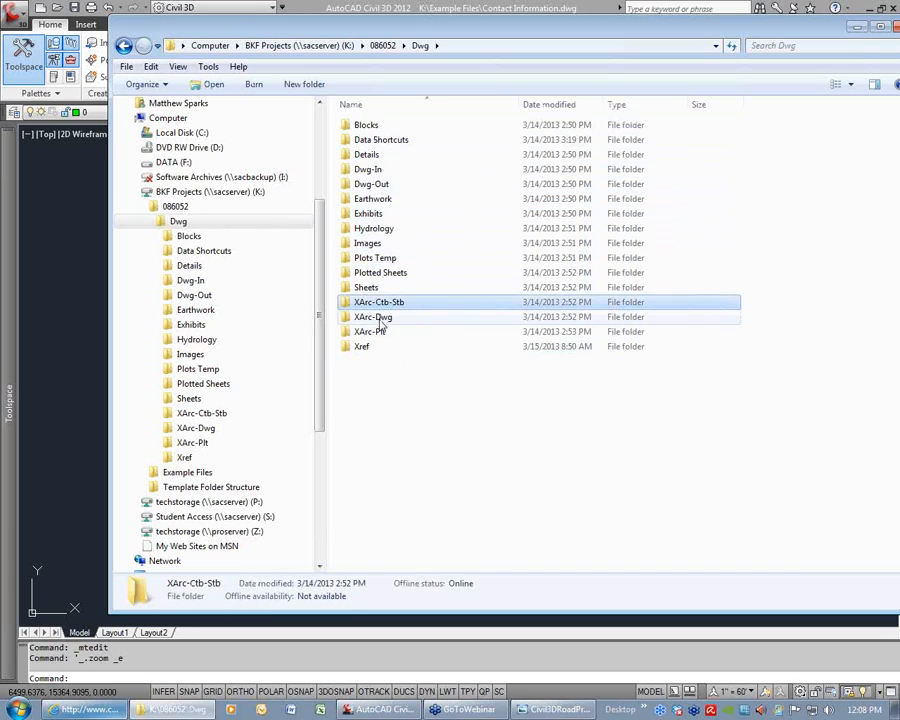
{"action": "left_click", "coordinate": [381, 317]}
{"action": "left_click", "coordinate": [375, 331]}
{"action": "left_click", "coordinate": [365, 346]}
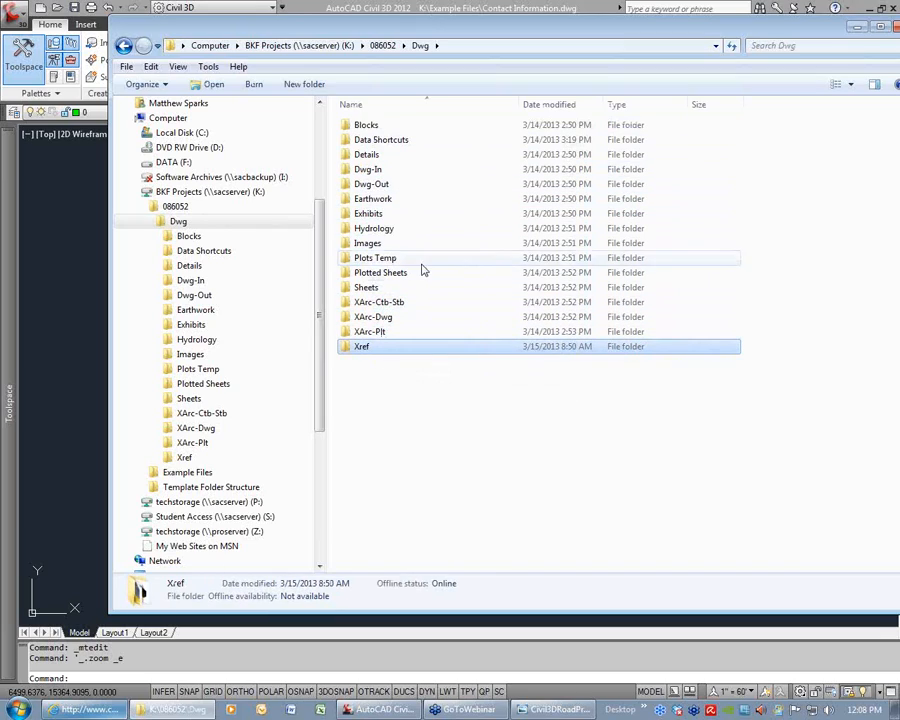
Look at the drawings in the 086052 project's Xref folder, and return to the root of the K: drive
{"action": "double_click", "coordinate": [361, 347]}
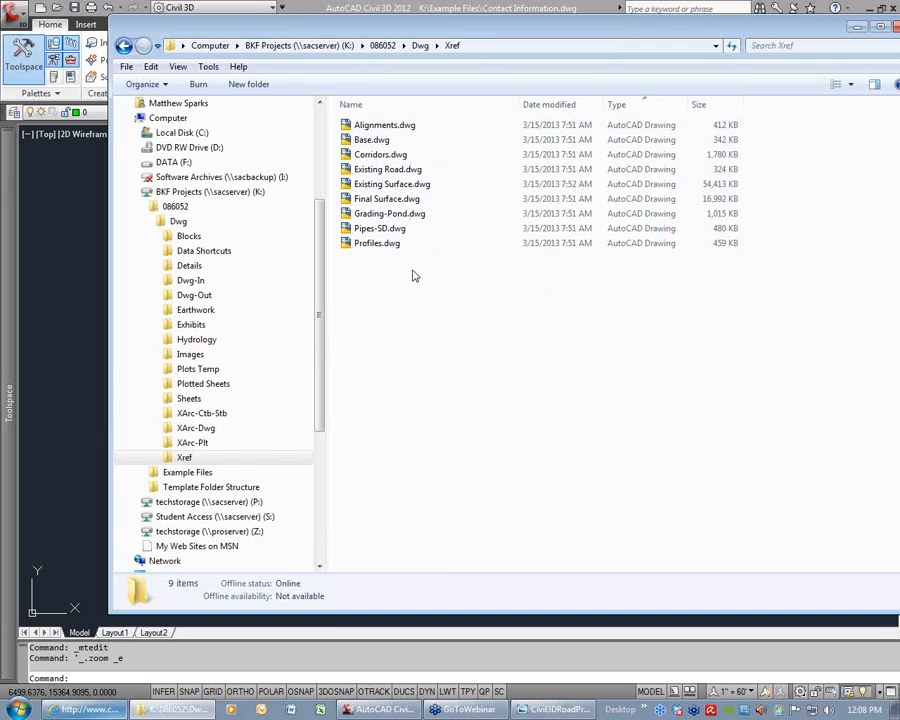
{"action": "left_click", "coordinate": [418, 46]}
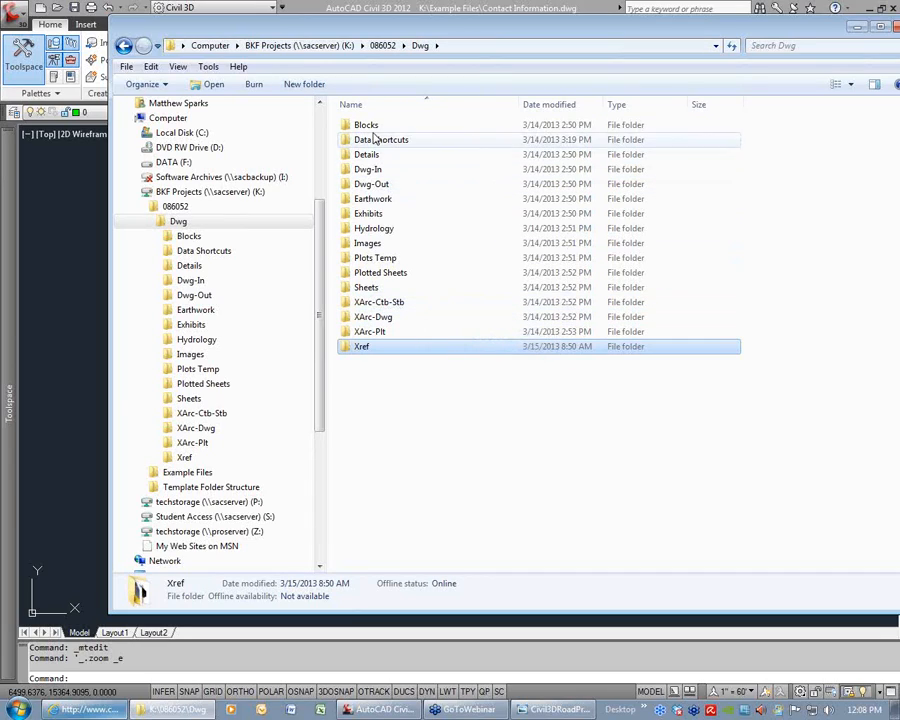
{"action": "left_click", "coordinate": [320, 45]}
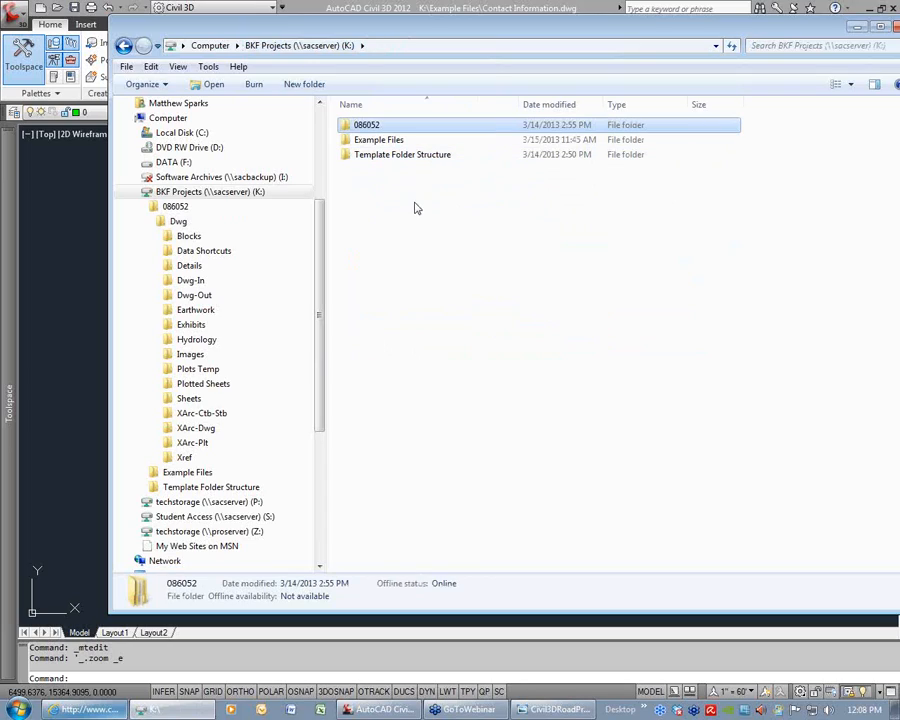
Make a copy of the Template Folder Structure folder in the root of the K: drive
{"action": "double_click", "coordinate": [408, 155]}
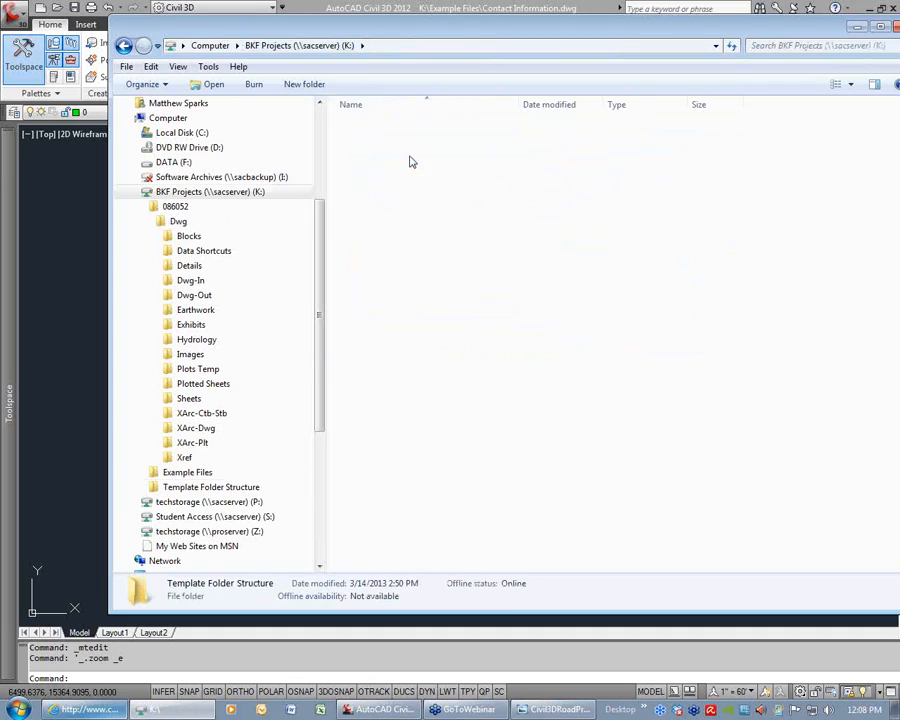
{"action": "left_click", "coordinate": [331, 50]}
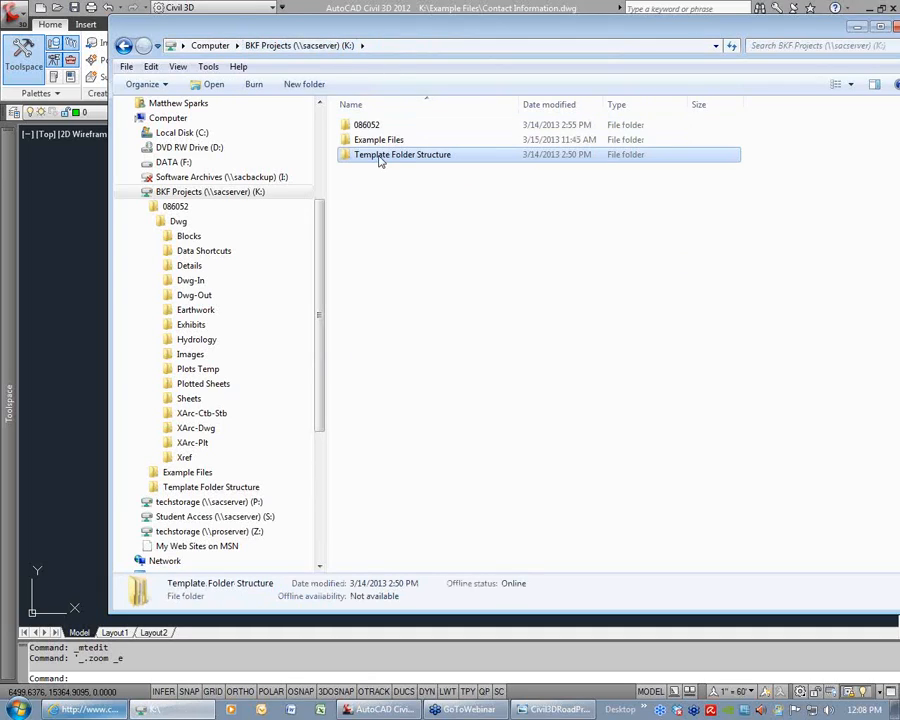
{"action": "left_click_drag", "start_coordinate": [382, 157], "coordinate": [417, 286]}
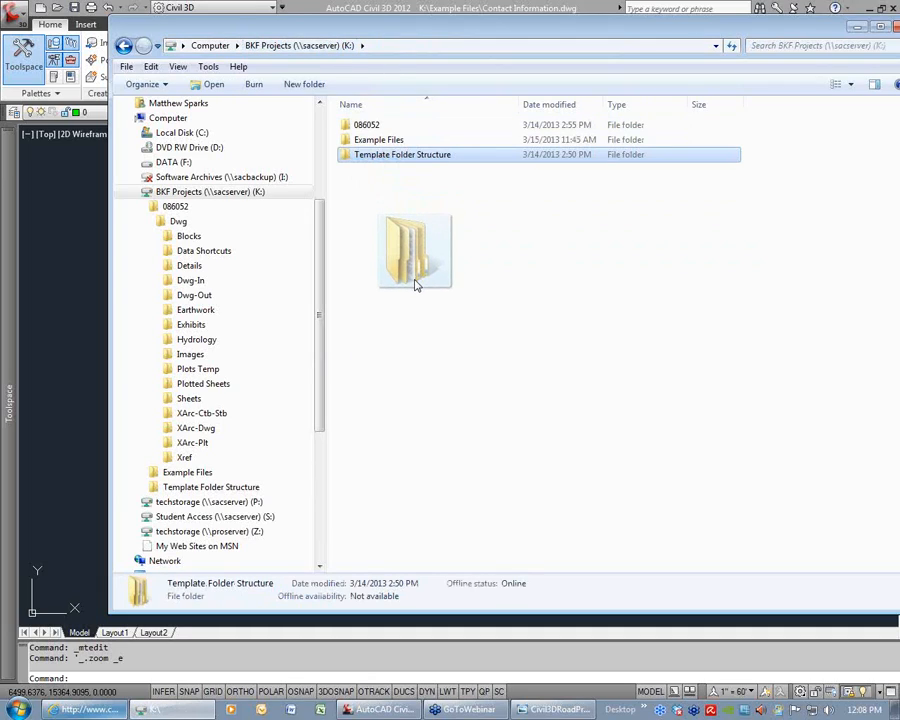
{"action": "right_click_drag", "start_coordinate": [417, 286], "coordinate": [417, 286]}
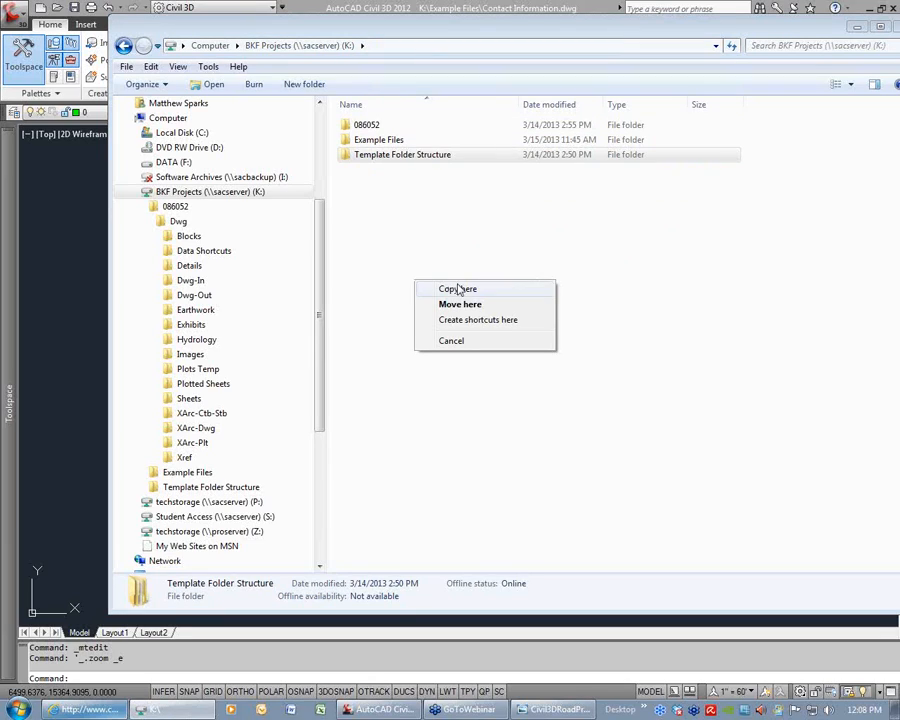
{"action": "left_click", "coordinate": [459, 288]}
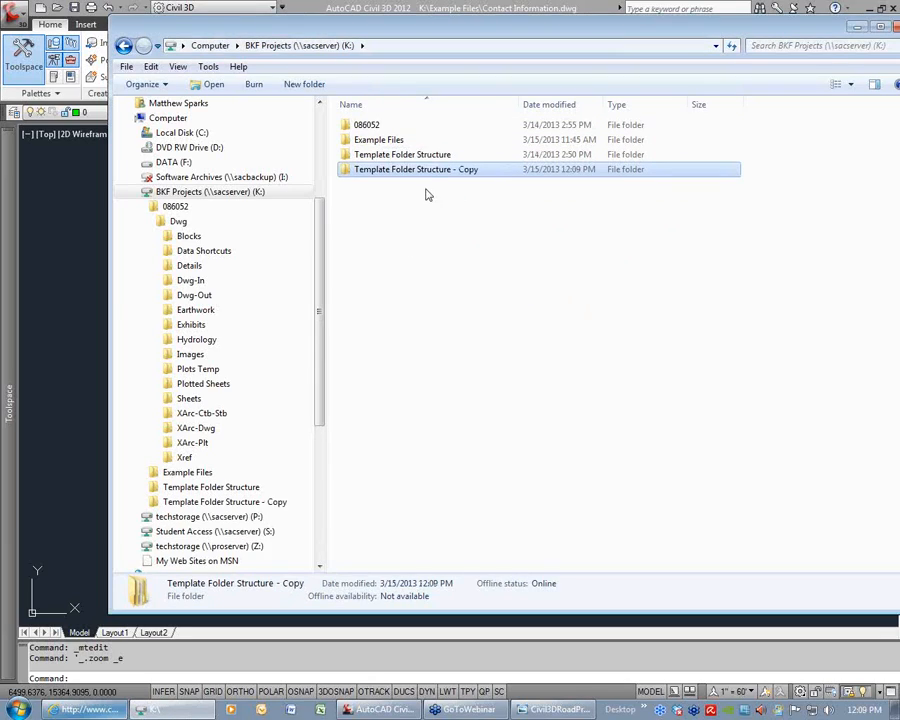
Rename the copied template folder as 099999
{"action": "left_click", "coordinate": [416, 179]}
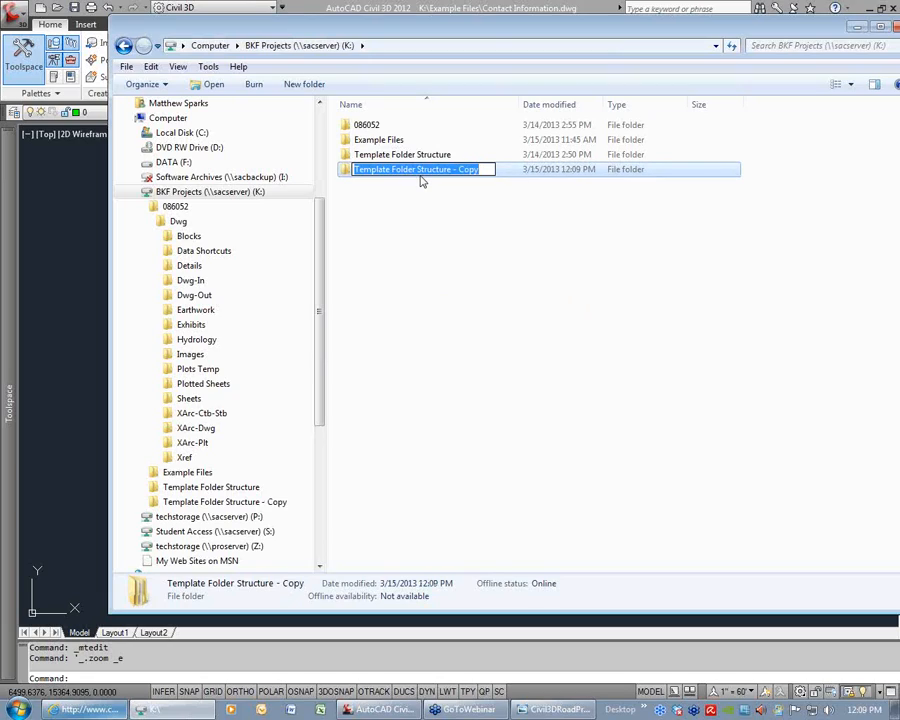
{"action": "type", "text": "099999"}
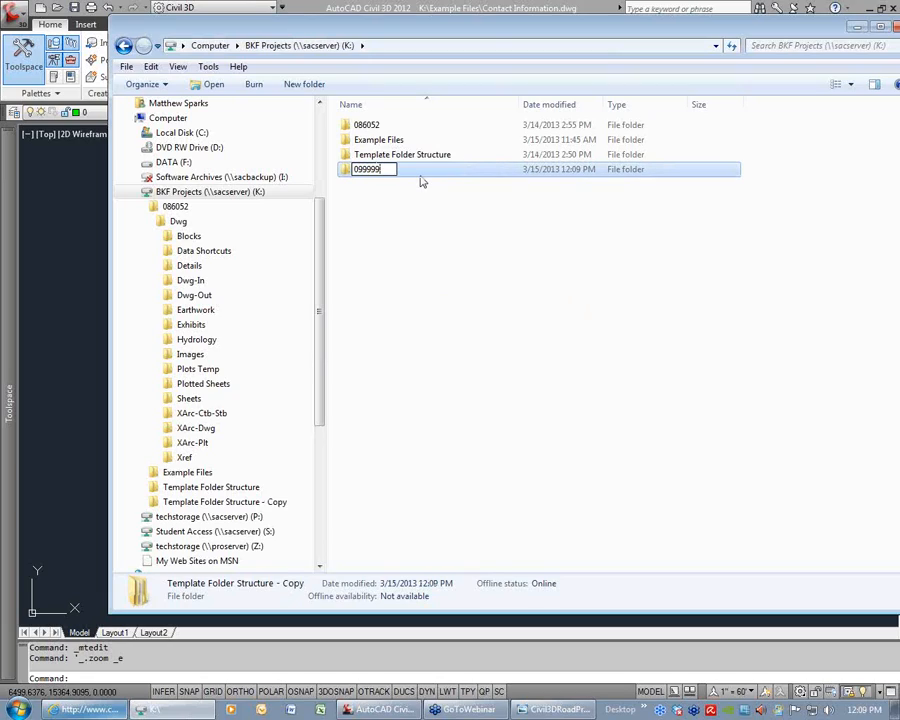
{"action": "key", "text": "Return"}
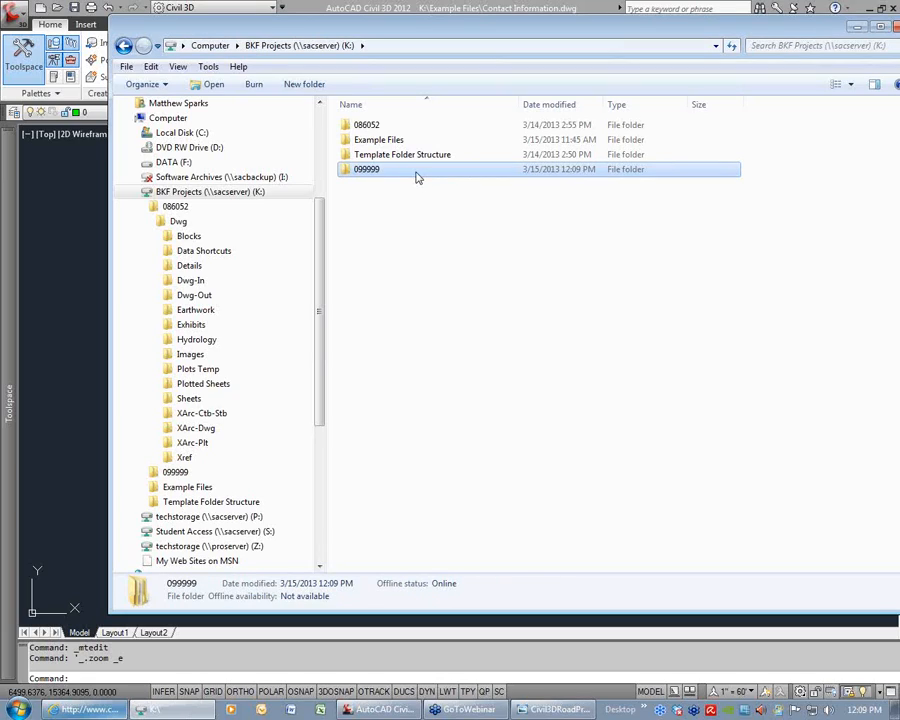
Open the Data Shortcuts folder under Dwg in the 099999 project
{"action": "double_click", "coordinate": [400, 170]}
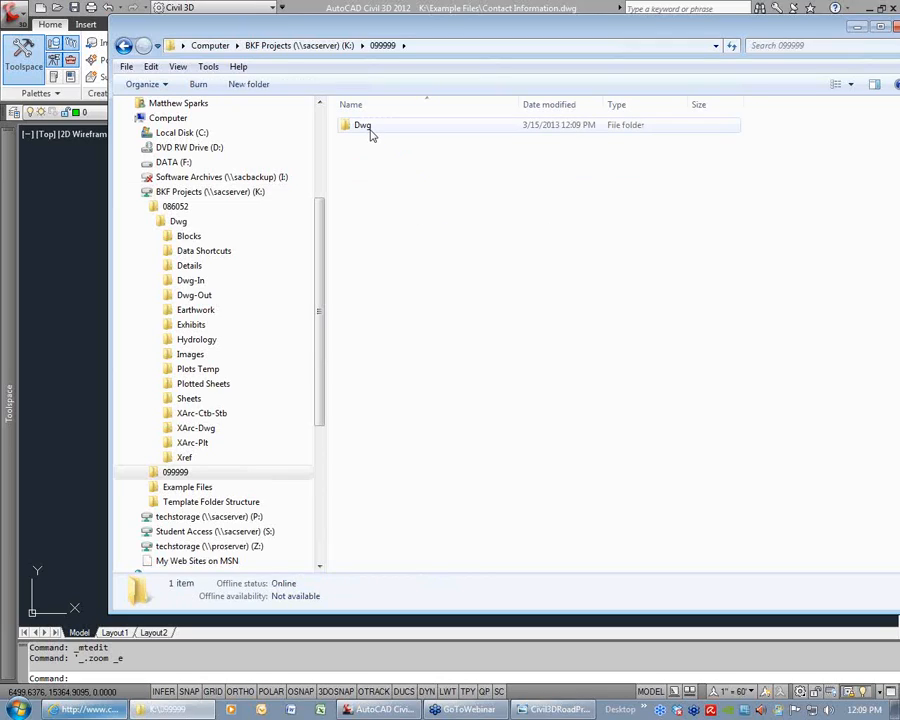
{"action": "double_click", "coordinate": [370, 132]}
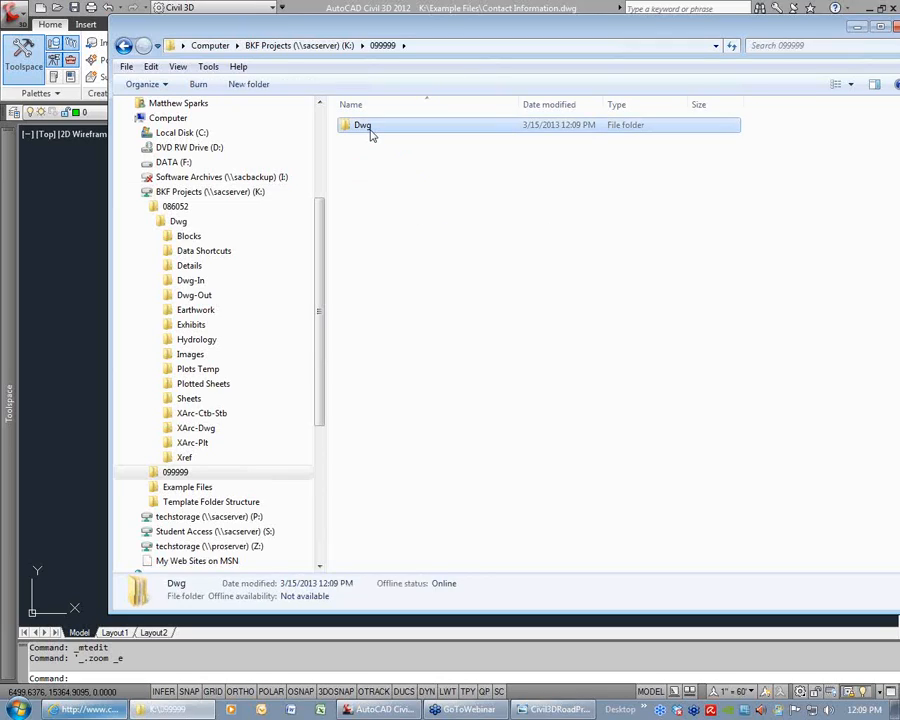
{"action": "left_click_drag", "start_coordinate": [410, 35], "coordinate": [552, 35]}
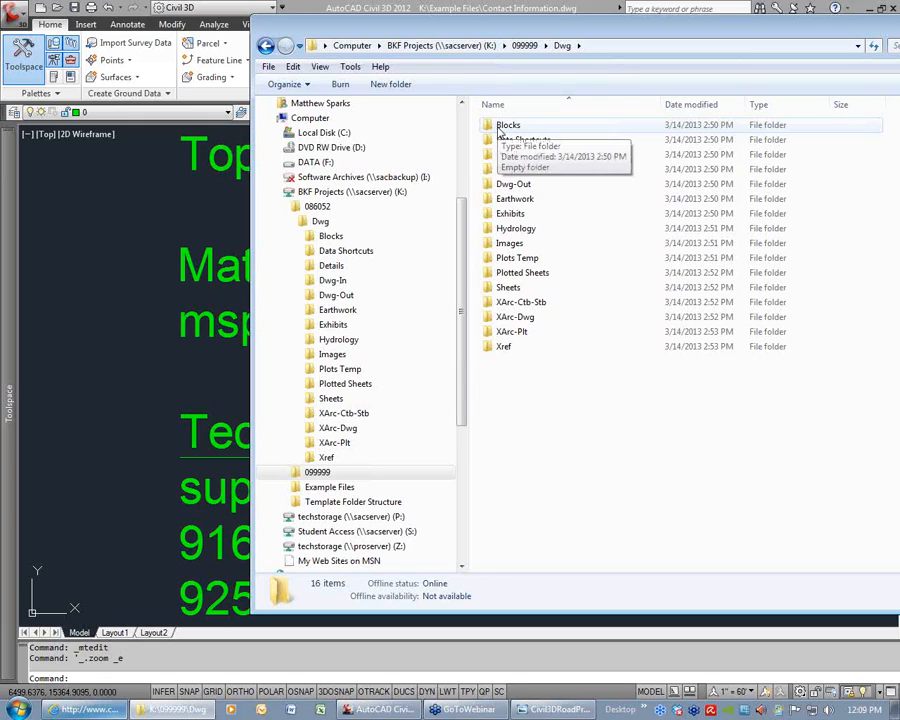
{"action": "double_click", "coordinate": [514, 141]}
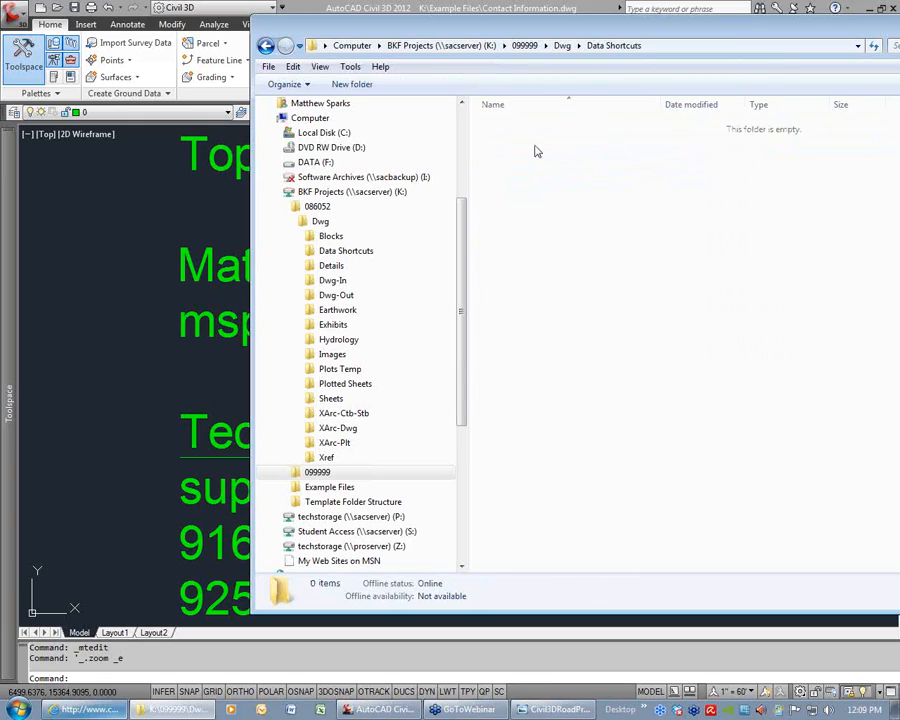
Switch to Internet Explorer and show the directory structure diagram at the beginning of the Data Shortcuts – 2013 document
{"action": "left_click_drag", "start_coordinate": [645, 36], "coordinate": [821, 39]}
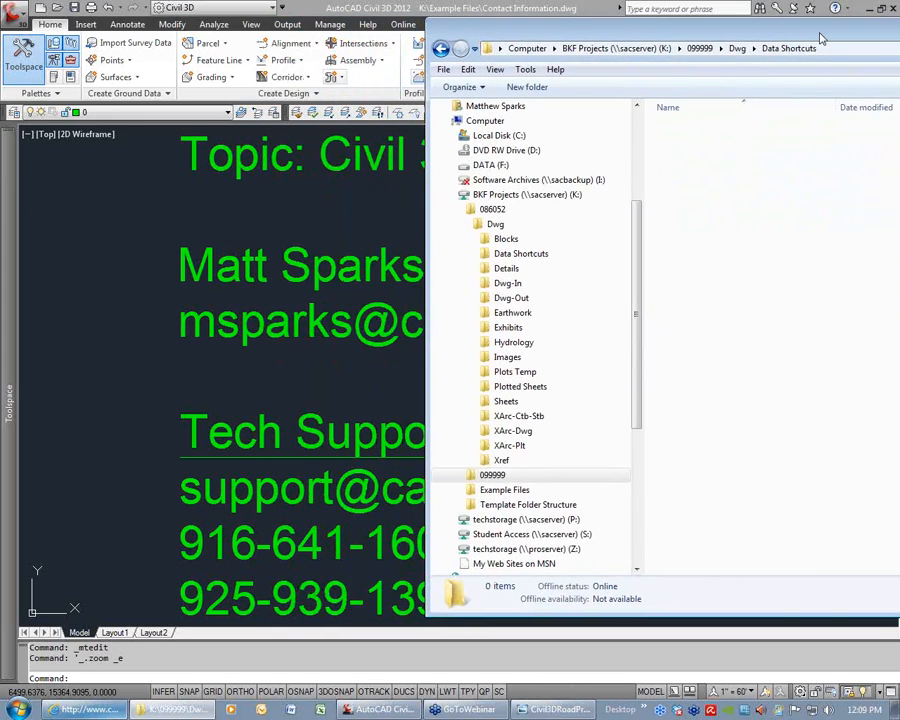
{"action": "left_click", "coordinate": [100, 709]}
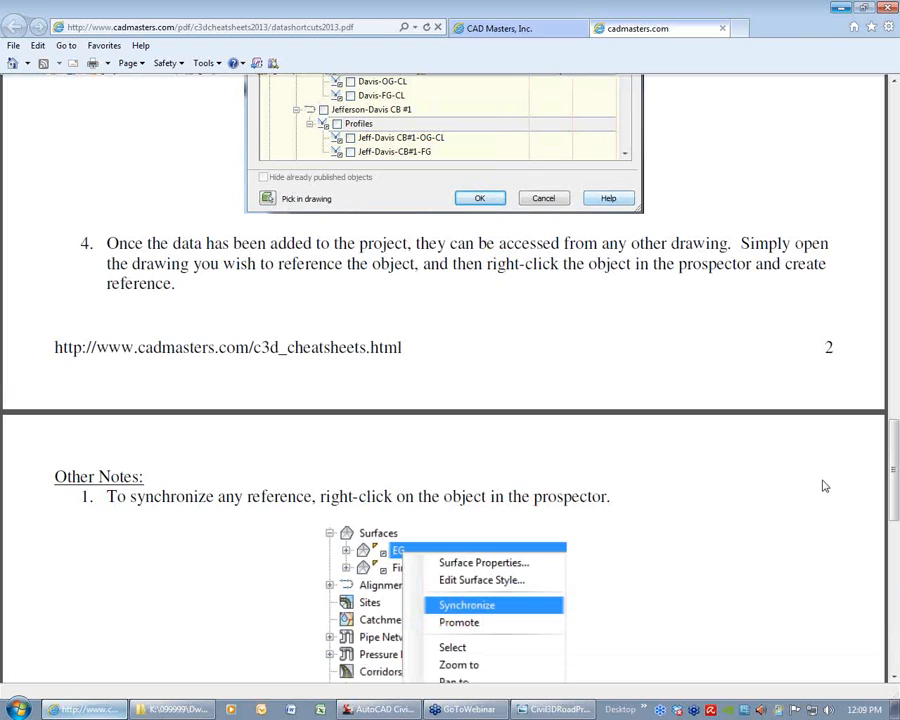
{"action": "left_click_drag", "start_coordinate": [893, 477], "coordinate": [893, 108]}
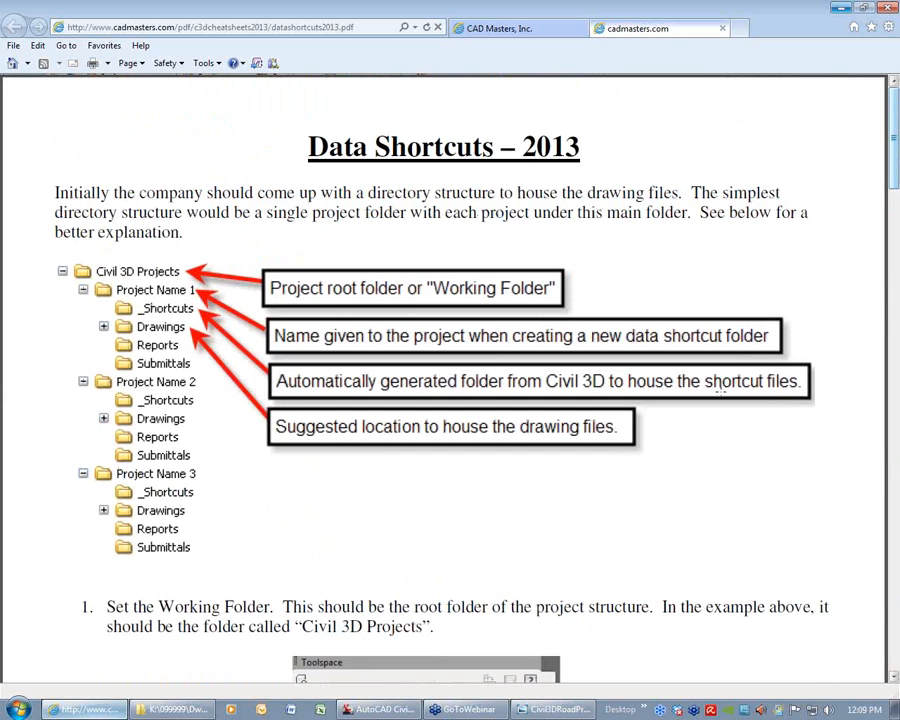
Place the Windows Explorer window beside the document's diagram and expand the 086052 project's Data Shortcuts and _Shortcuts folders
{"action": "left_click", "coordinate": [172, 709]}
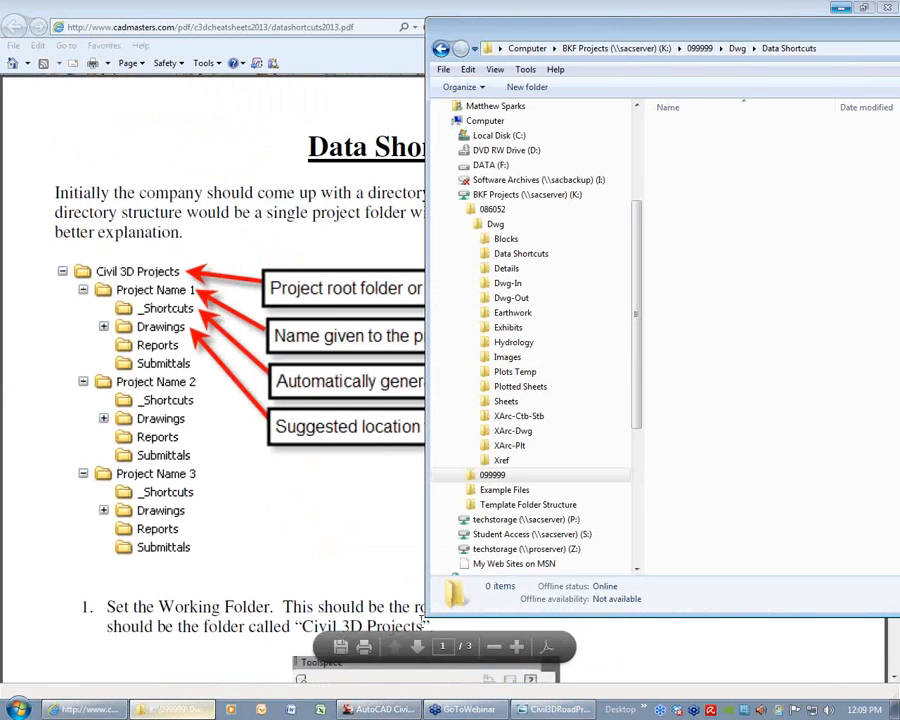
{"action": "left_click_drag", "start_coordinate": [500, 27], "coordinate": [722, 75]}
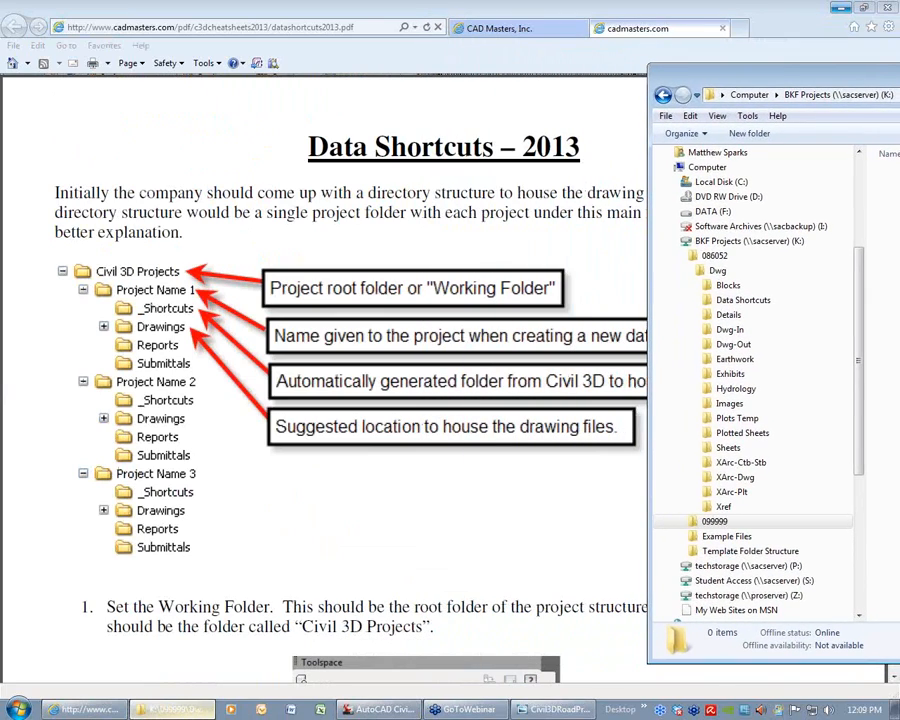
{"action": "left_click_drag", "start_coordinate": [865, 74], "coordinate": [809, 64]}
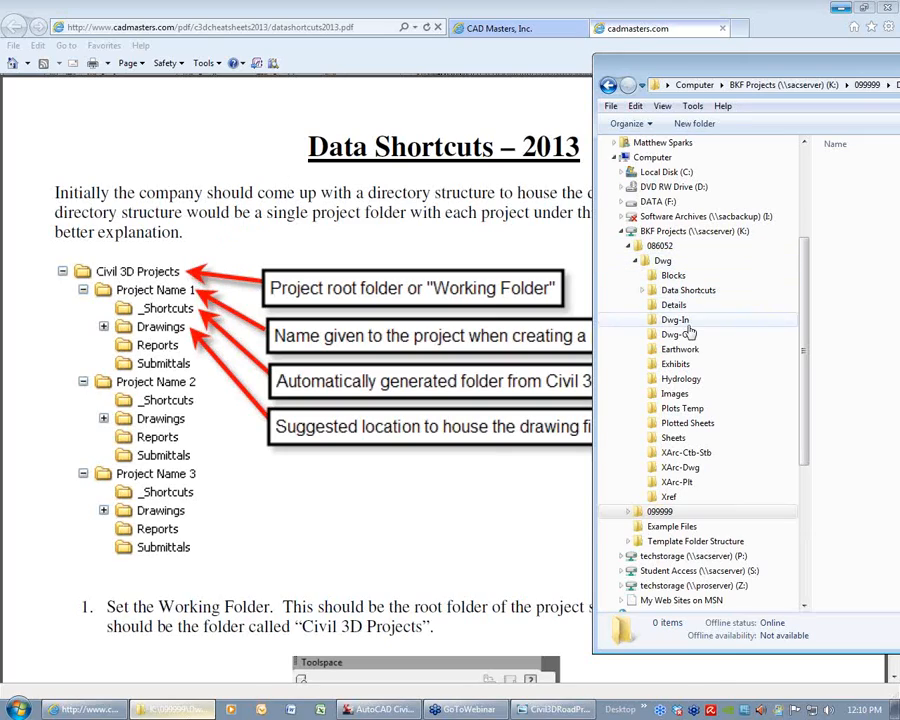
{"action": "left_click", "coordinate": [642, 292]}
{"action": "left_click", "coordinate": [650, 306]}
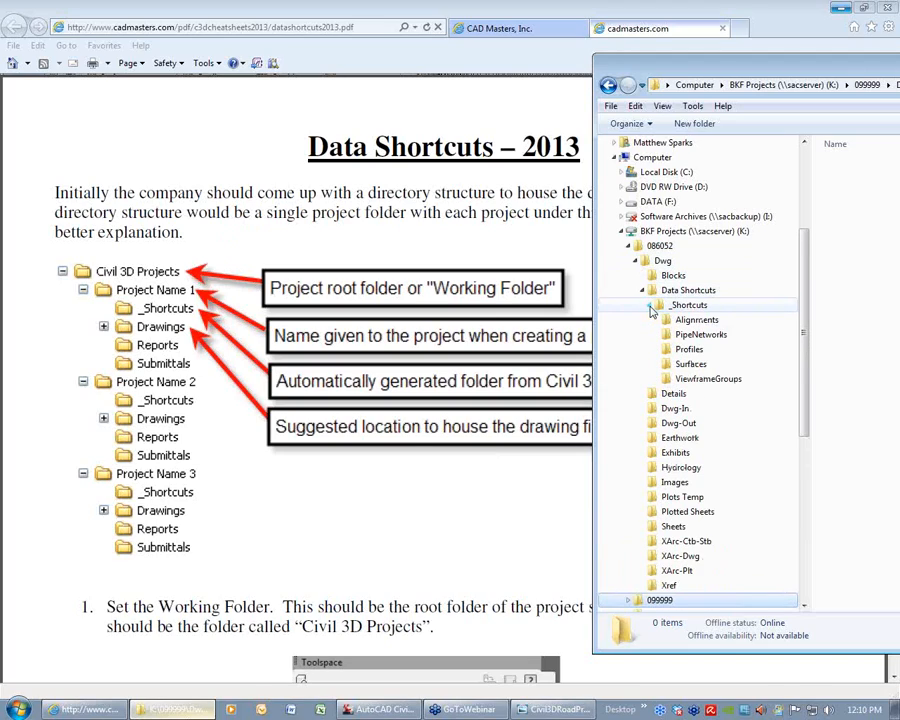
Collapse the 086052 project folder and expand 099999 down to its Dwg subfolders, including Data Shortcuts
{"action": "scroll", "coordinate": [806, 302], "scroll_direction": "down", "scroll_amount": 1}
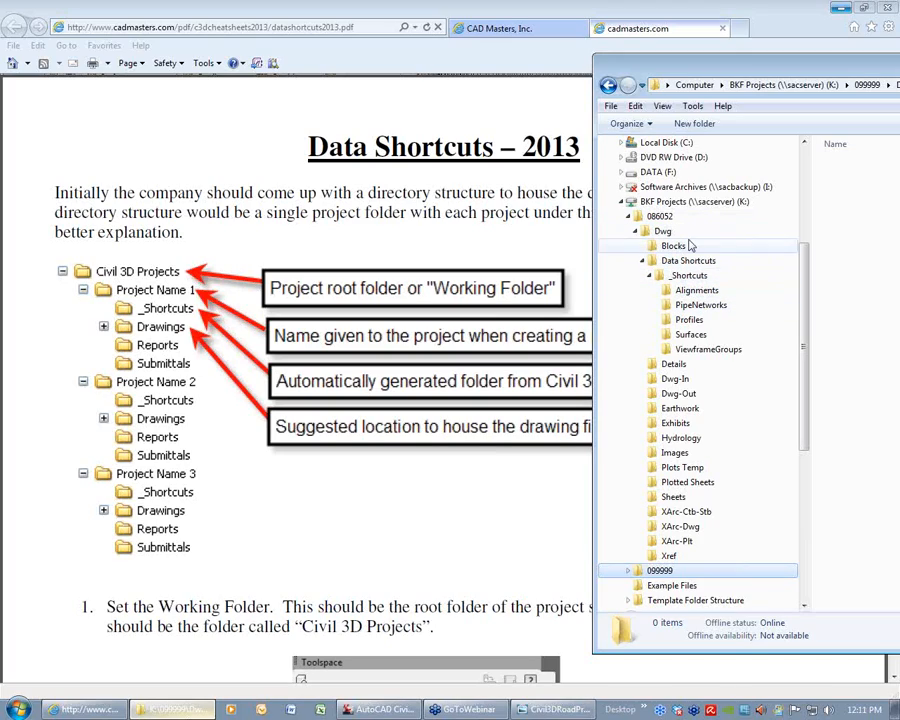
{"action": "left_click", "coordinate": [628, 216]}
{"action": "left_click", "coordinate": [628, 246]}
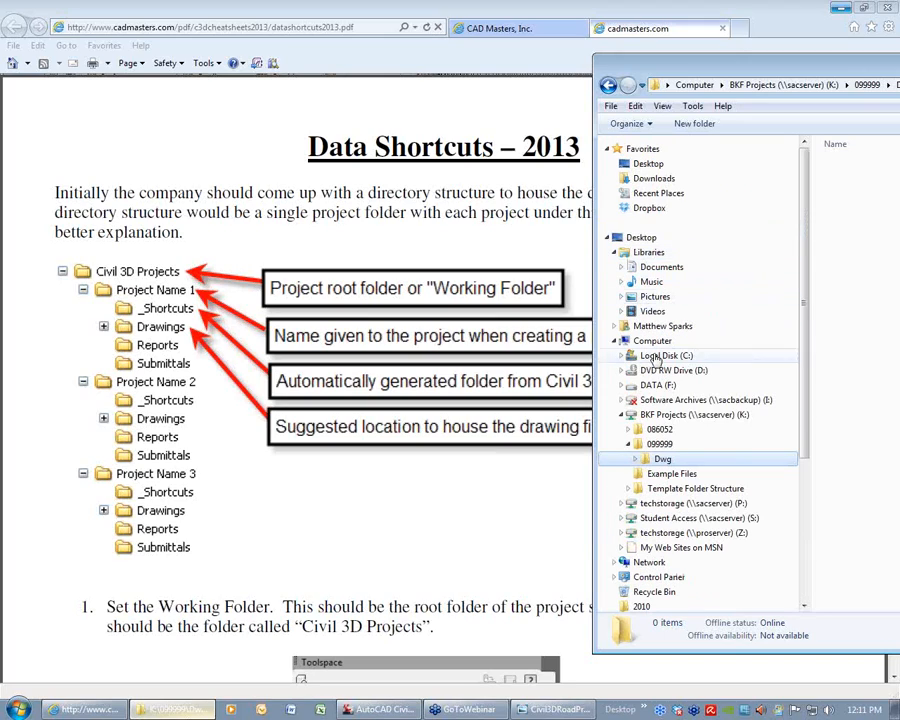
{"action": "left_click", "coordinate": [636, 459]}
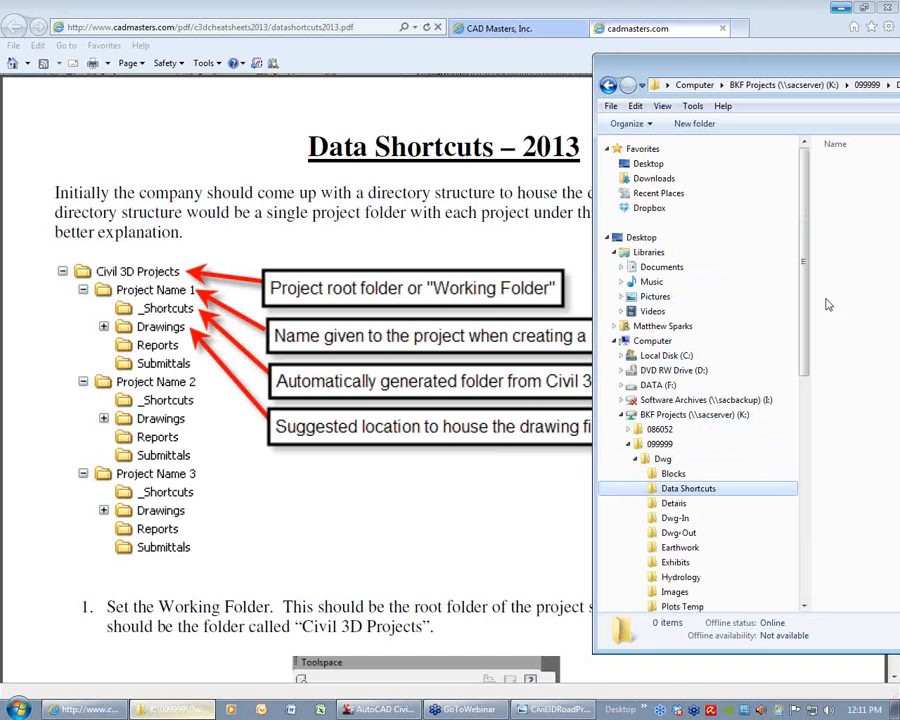
{"action": "left_click_drag", "start_coordinate": [805, 265], "coordinate": [808, 365]}
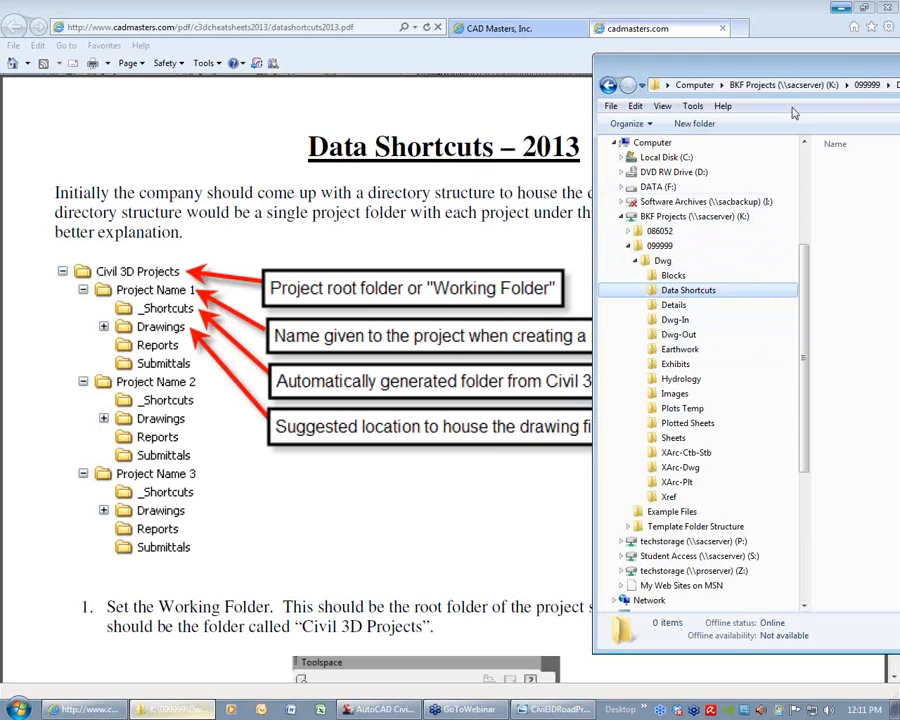
Switch to AutoCAD Civil 3D and dock the Toolspace palette so its Prospector tree stays displayed beside the drawing
{"action": "left_click", "coordinate": [380, 709]}
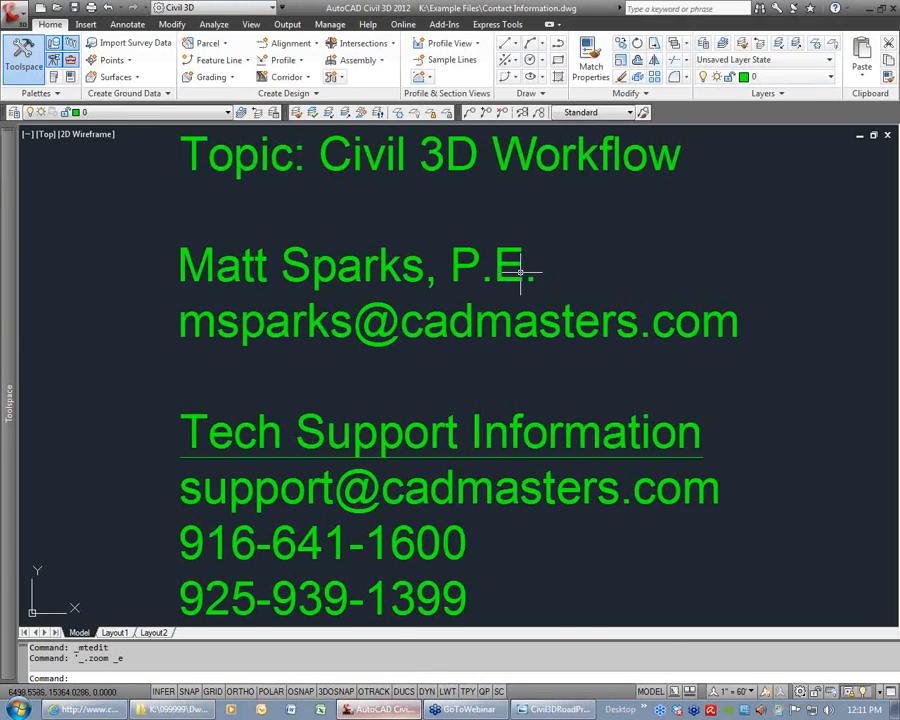
{"action": "mouse_move", "coordinate": [18, 126]}
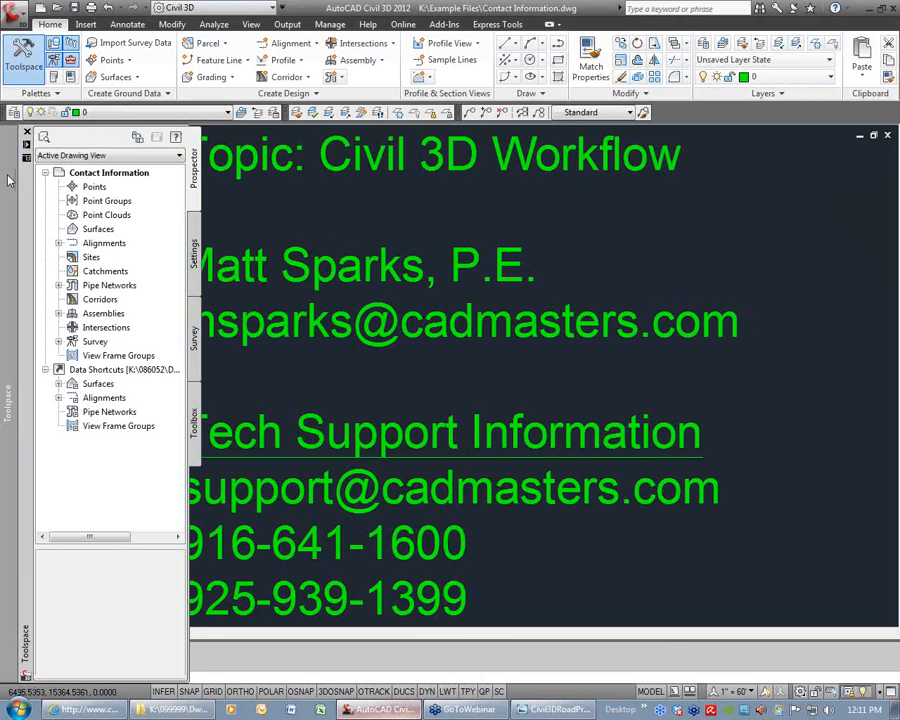
{"action": "mouse_move", "coordinate": [20, 128]}
{"action": "left_mouse_down"}
{"action": "mouse_move", "coordinate": [130, 225]}
{"action": "mouse_move", "coordinate": [2, 224]}
{"action": "left_mouse_up"}
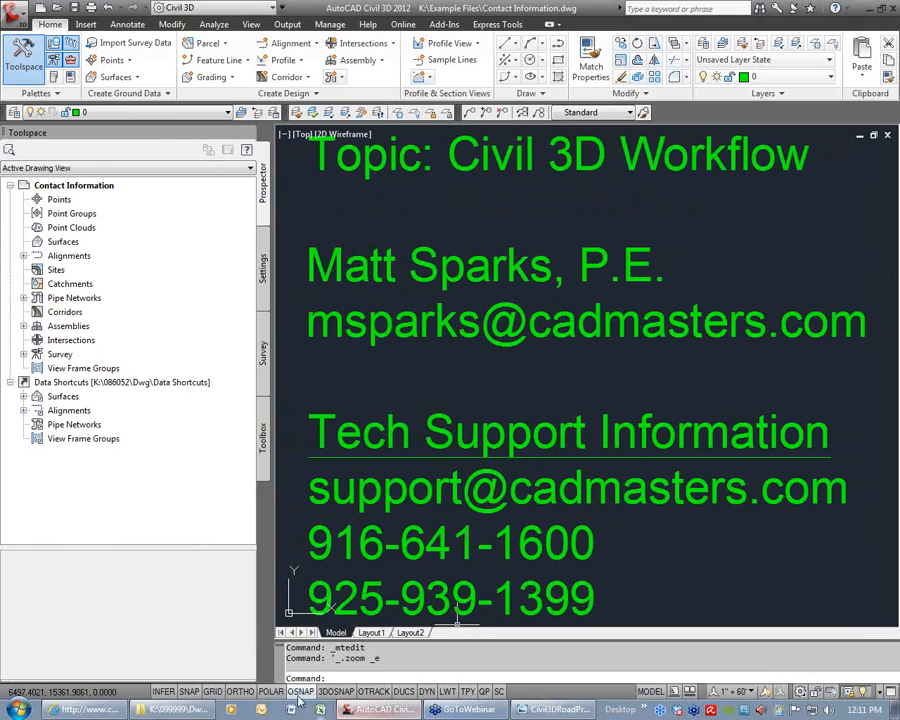
Switch to the Data Shortcuts – 2013 document in Internet Explorer and highlight step 1 about setting the Working Folder
{"action": "left_click", "coordinate": [90, 710]}
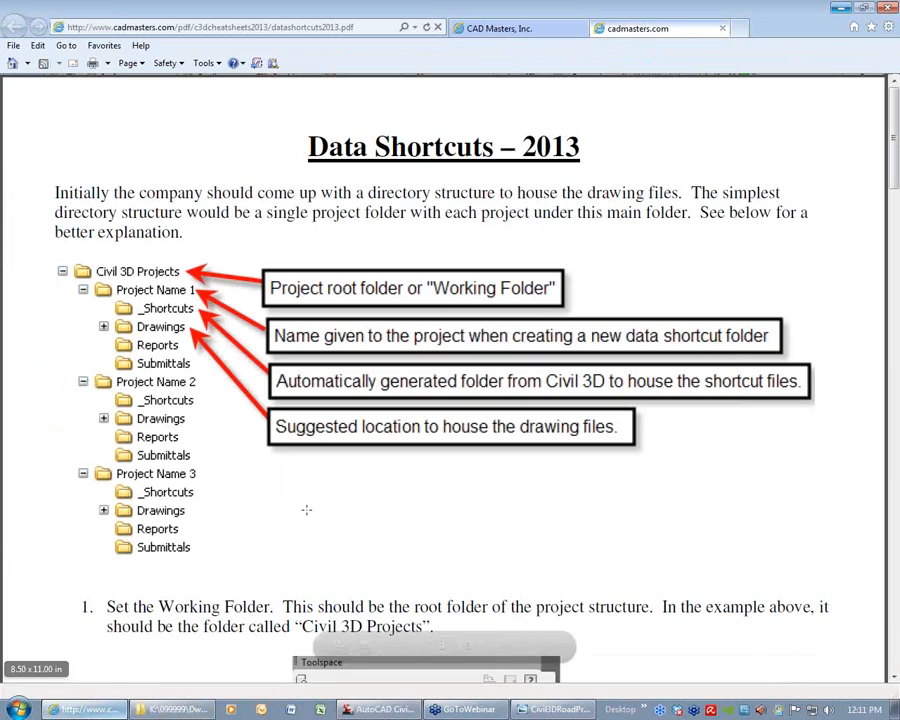
{"action": "left_click", "coordinate": [350, 532]}
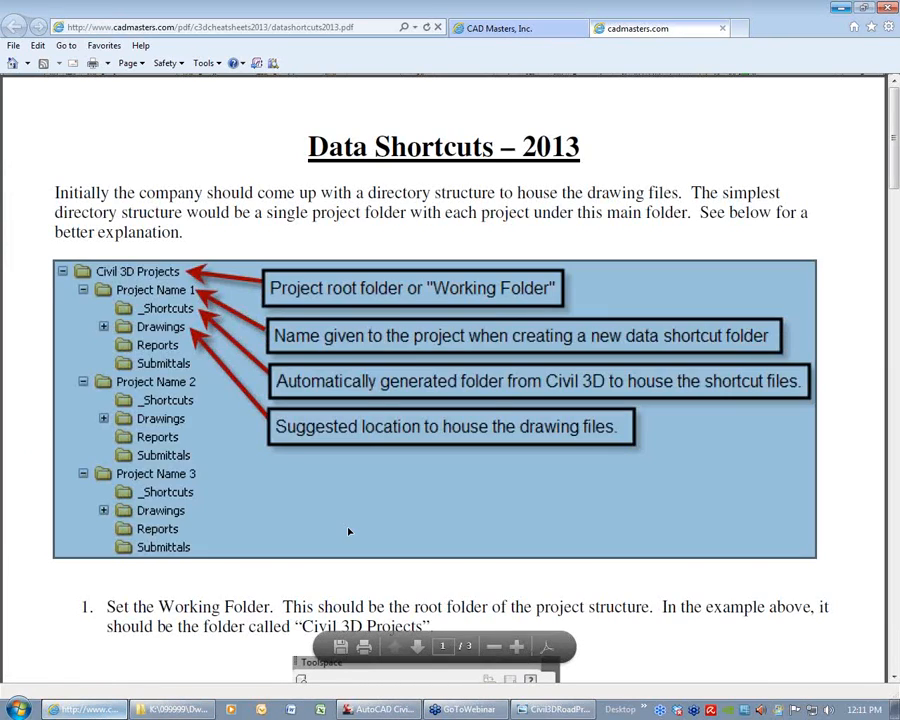
{"action": "scroll", "coordinate": [348, 528], "scroll_direction": "down", "scroll_amount": 5}
{"action": "left_click", "coordinate": [130, 271]}
{"action": "left_click_drag", "start_coordinate": [130, 271], "coordinate": [546, 283]}
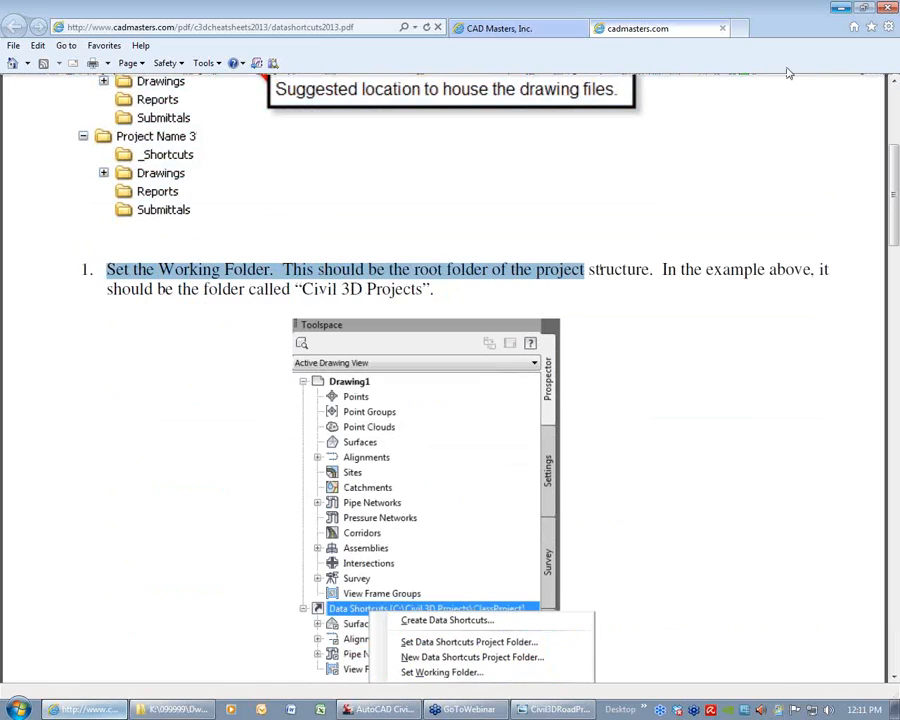
Return to Civil 3D and set the data shortcuts working folder to the Dwg folder of project 099999
{"action": "key", "text": "alt+Tab"}
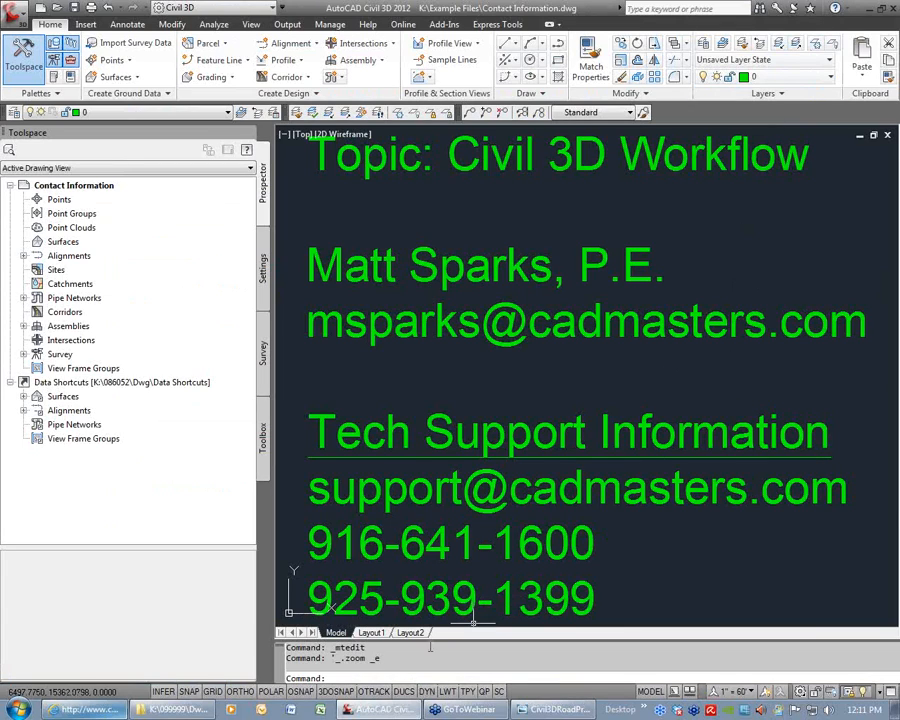
{"action": "left_click", "coordinate": [176, 709]}
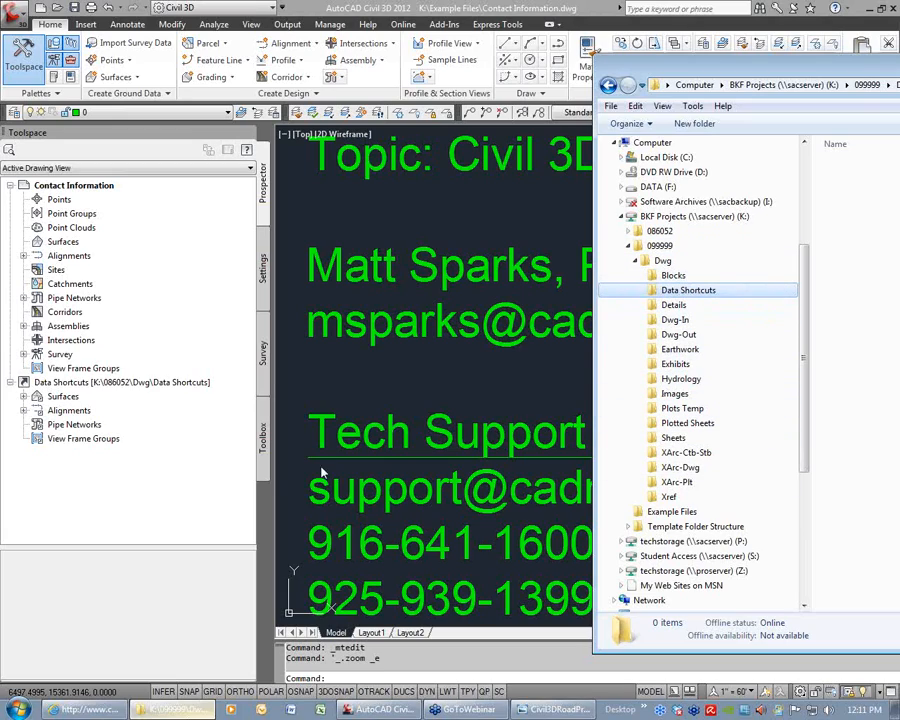
{"action": "right_click", "coordinate": [97, 387]}
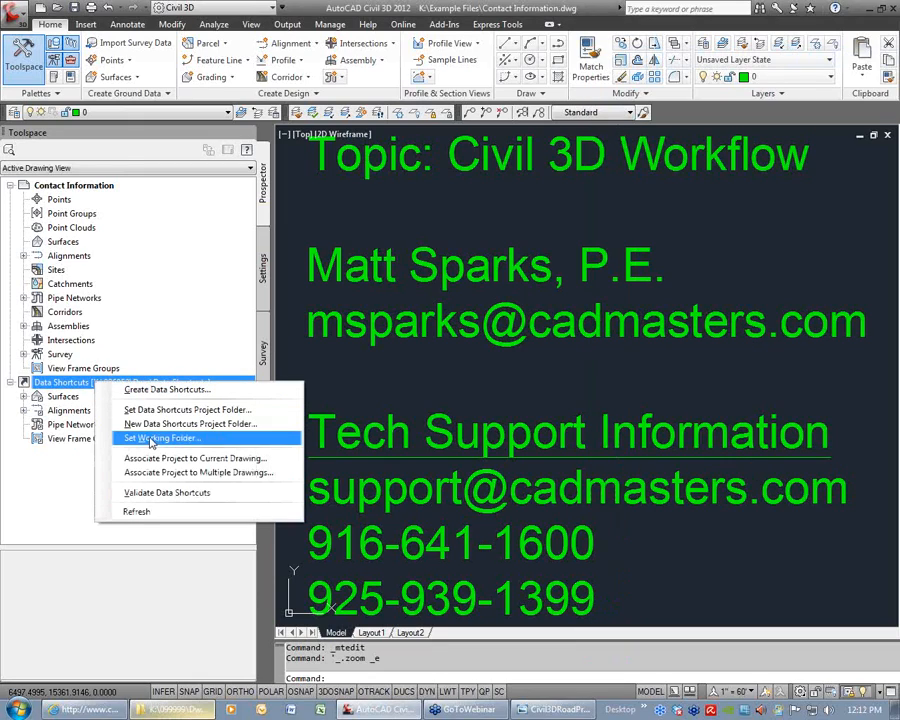
{"action": "left_click", "coordinate": [182, 440]}
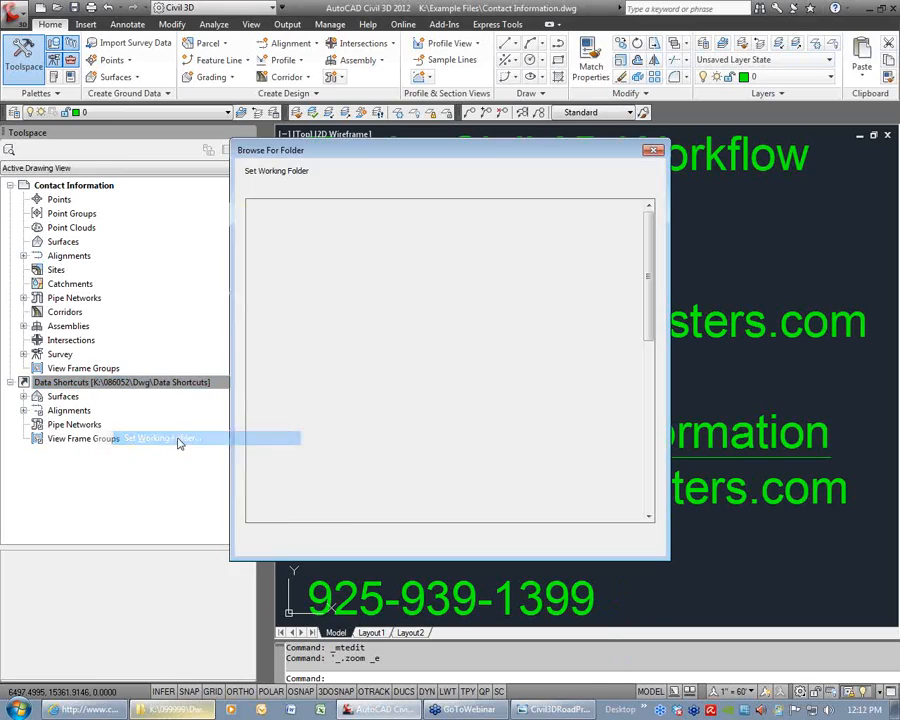
{"action": "left_click", "coordinate": [268, 339]}
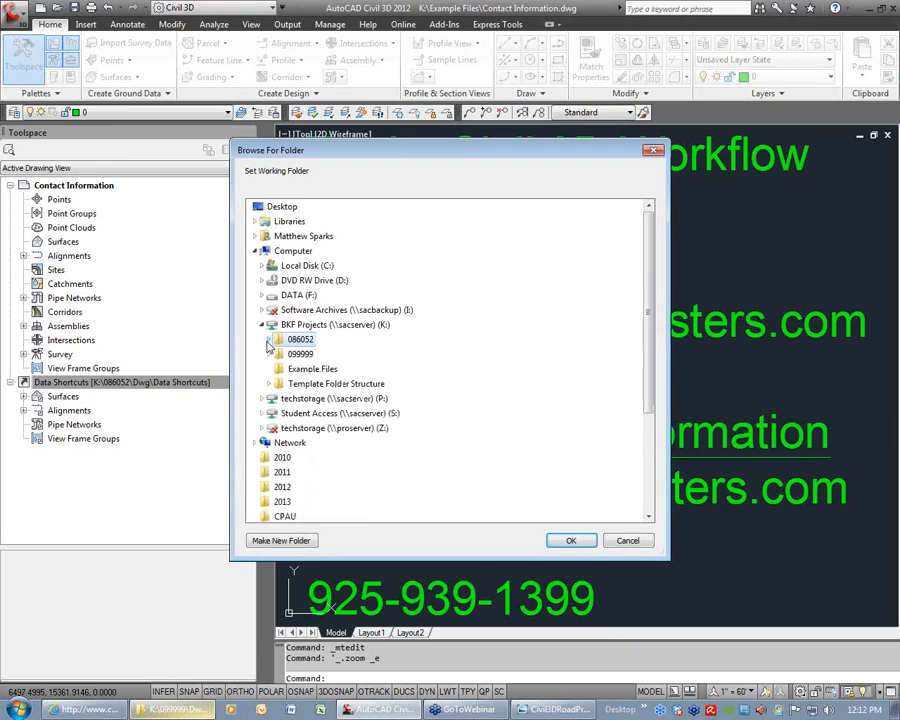
{"action": "left_click", "coordinate": [268, 355]}
{"action": "left_click", "coordinate": [303, 265]}
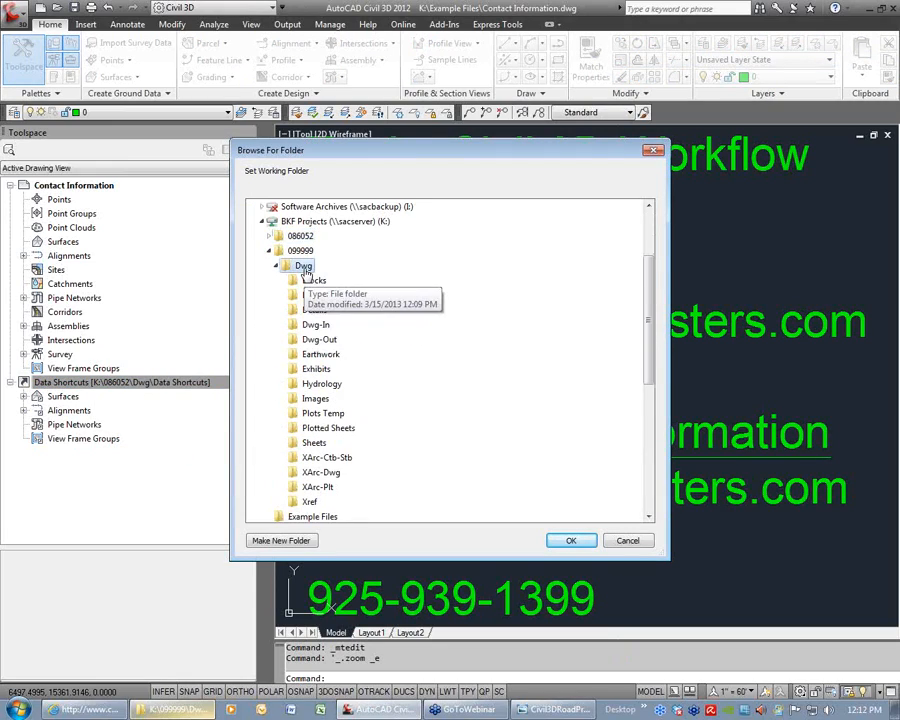
{"action": "left_click", "coordinate": [570, 540]}
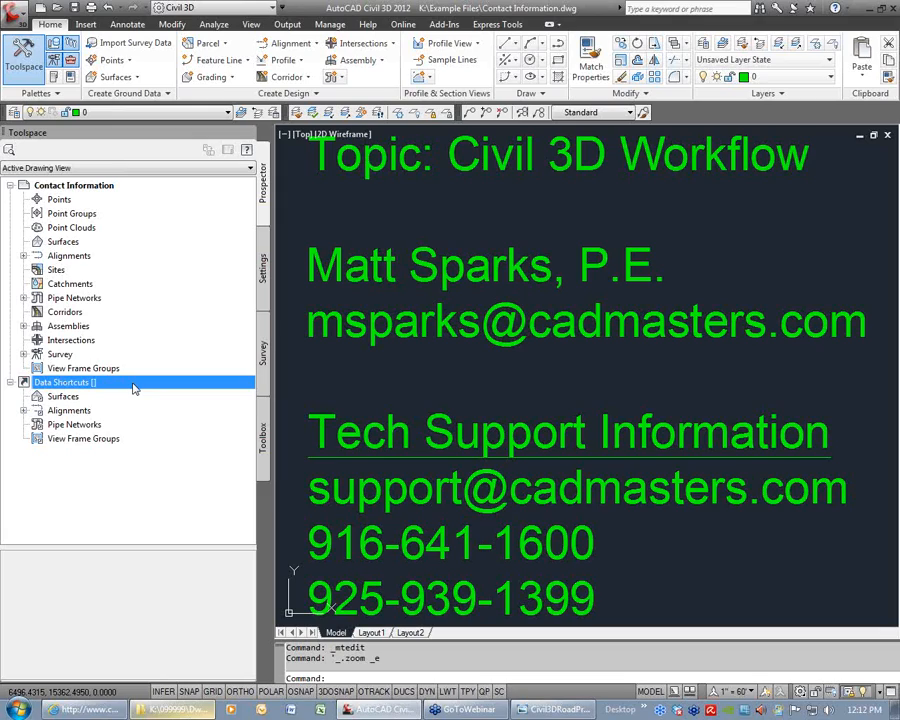
Create a new data shortcuts project folder named Data Shortcuts in the K:\099999\Dwg working folder, without a project template
{"action": "left_click", "coordinate": [175, 709]}
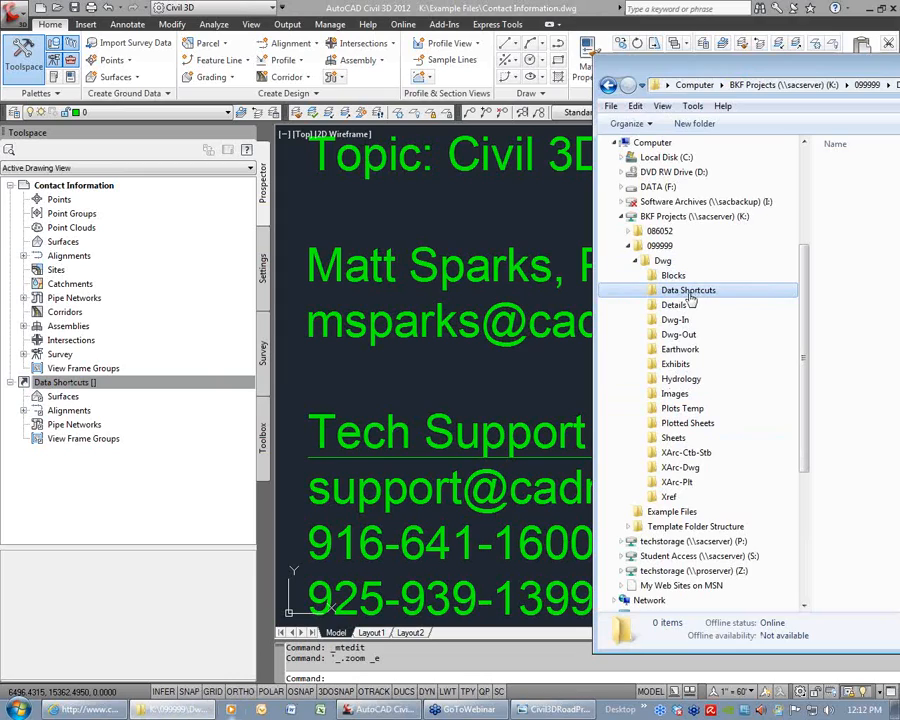
{"action": "right_click", "coordinate": [84, 388]}
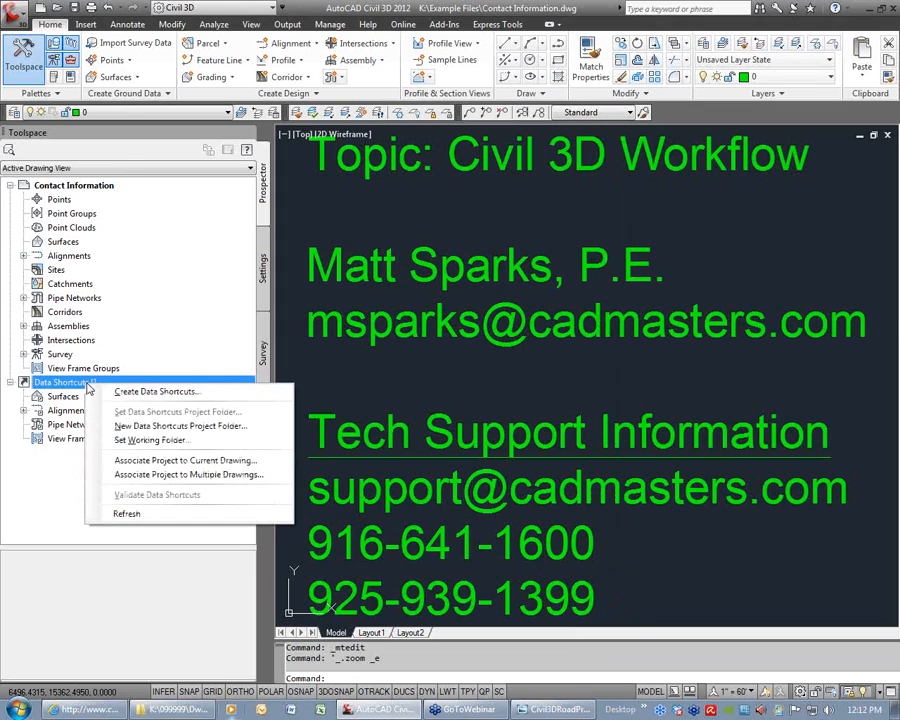
{"action": "left_click", "coordinate": [222, 430]}
{"action": "left_click_drag", "start_coordinate": [428, 157], "coordinate": [253, 151]}
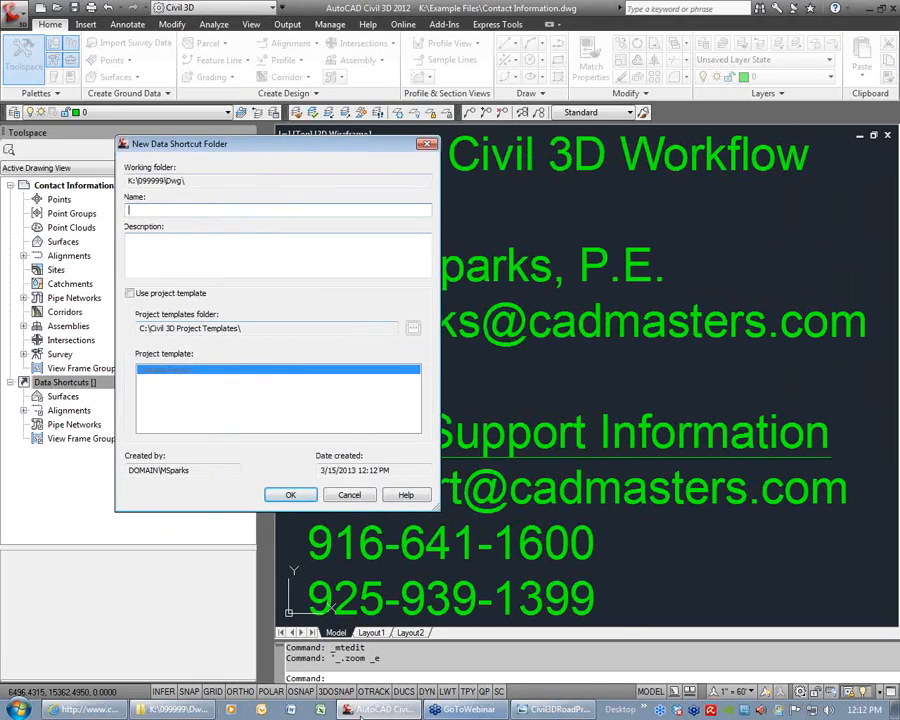
{"action": "left_click", "coordinate": [175, 709]}
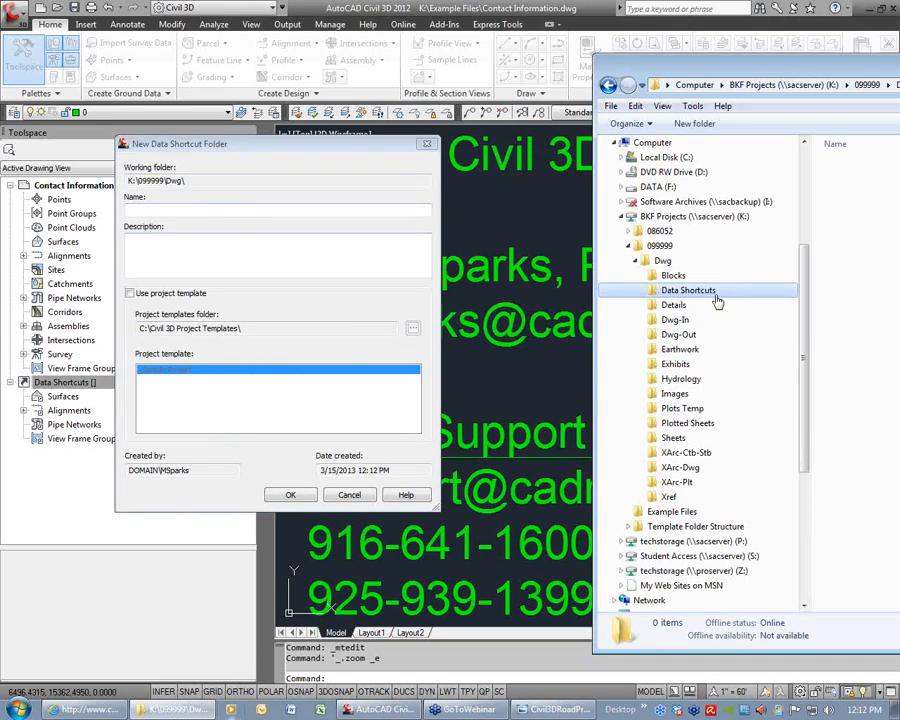
{"action": "left_click", "coordinate": [212, 211]}
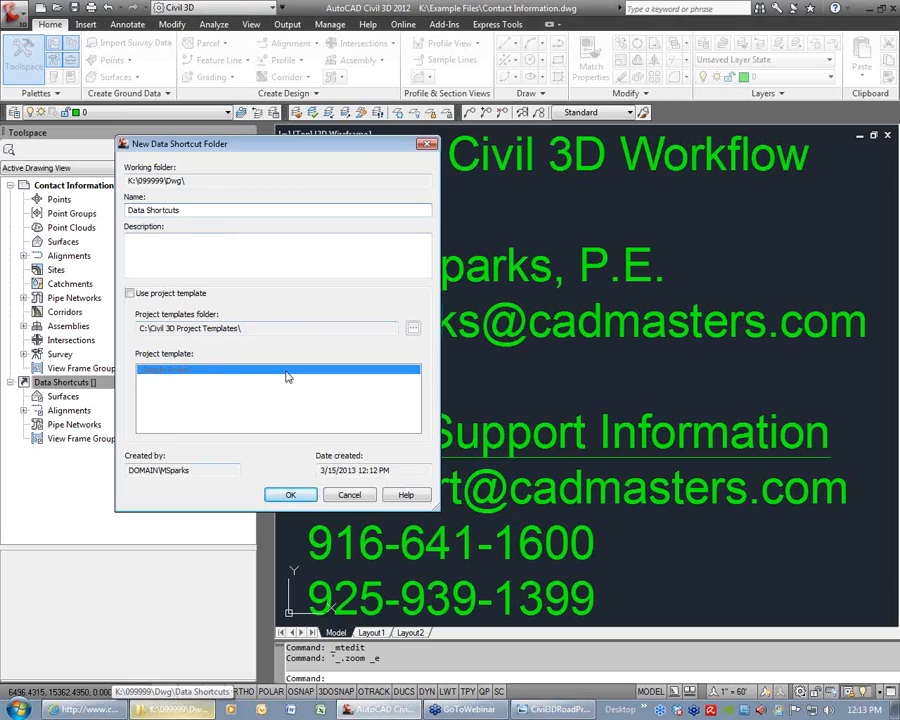
{"action": "left_click", "coordinate": [290, 494]}
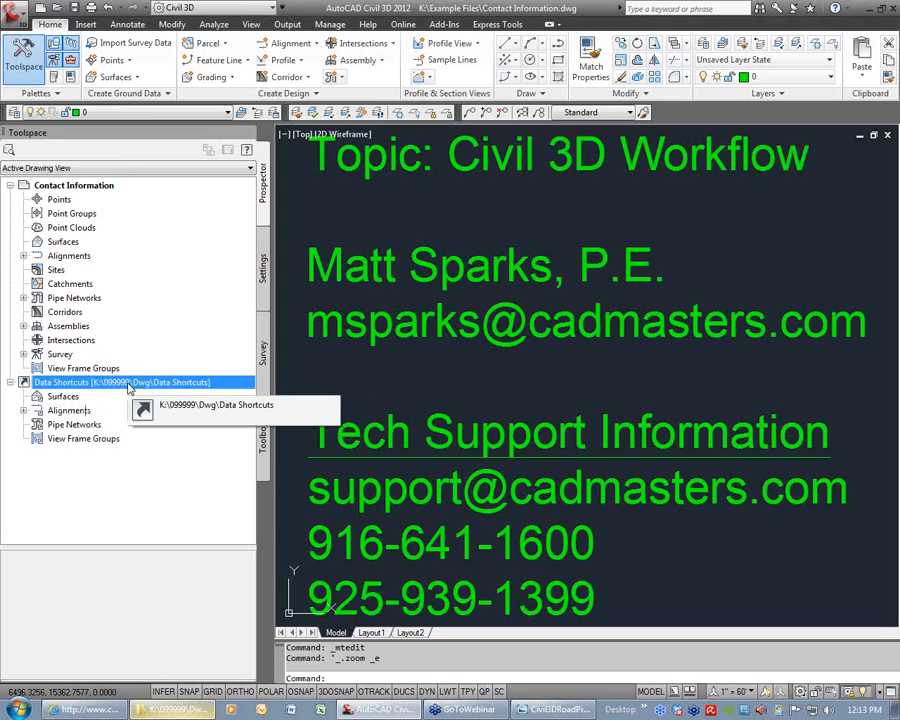
Switch to Windows Explorer, move its window beside the Toolspace, and expand 099999's Data Shortcuts and _Shortcuts folders
{"action": "left_click", "coordinate": [178, 711]}
{"action": "left_click_drag", "start_coordinate": [788, 57], "coordinate": [592, 50]}
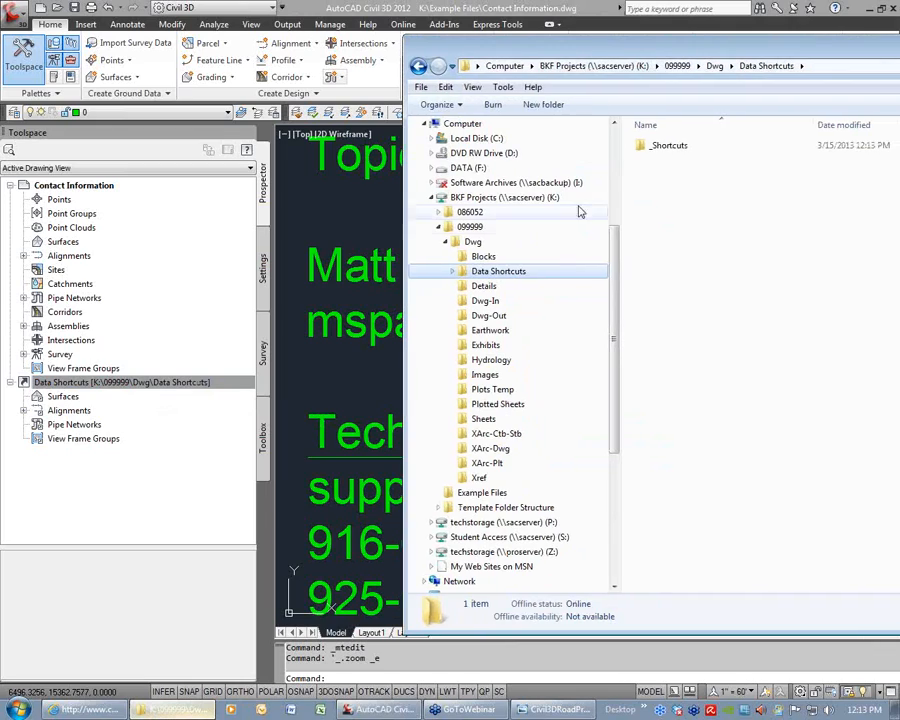
{"action": "left_click", "coordinate": [452, 271]}
{"action": "left_click_drag", "start_coordinate": [612, 320], "coordinate": [624, 458]}
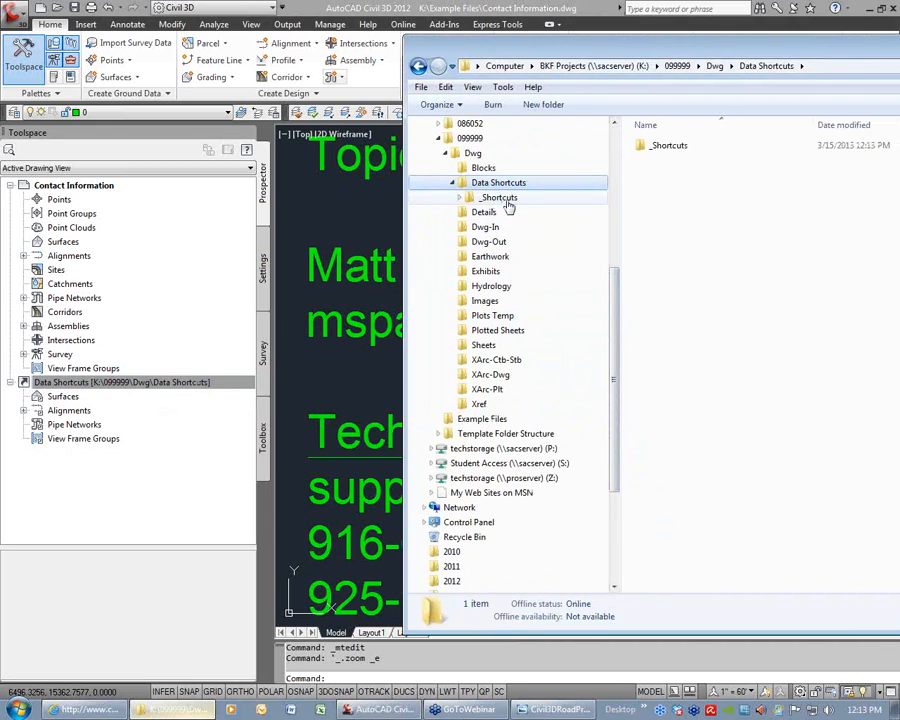
{"action": "left_click", "coordinate": [460, 197]}
Examine the Alignments, PipeNetworks, Profiles, Surfaces and ViewframeGroups folders, finishing with the contents of _Shortcuts
{"action": "left_click", "coordinate": [503, 213]}
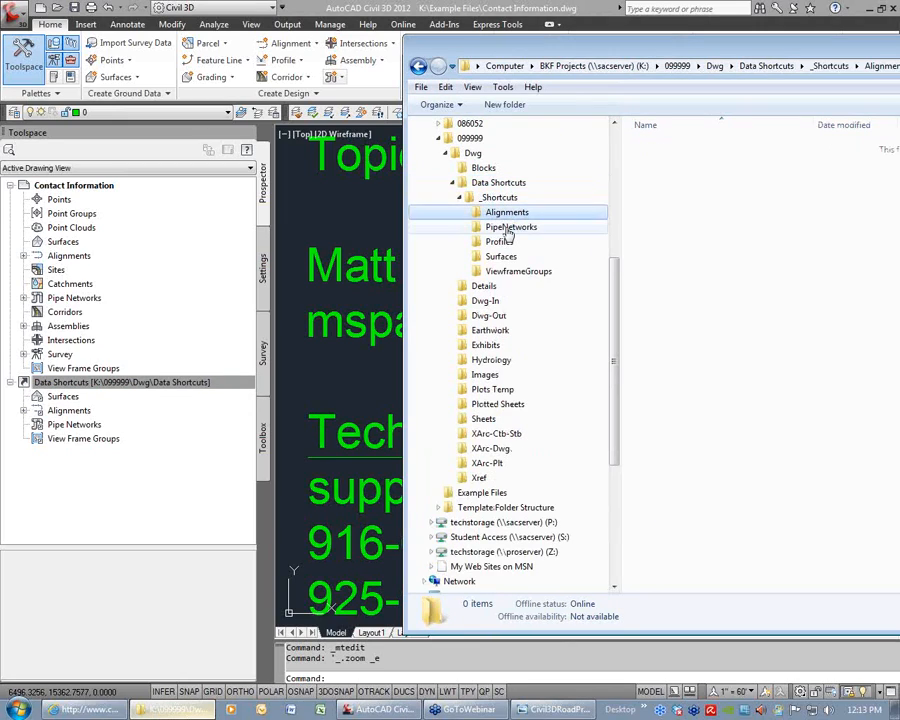
{"action": "left_click", "coordinate": [506, 227]}
{"action": "left_click", "coordinate": [505, 242]}
{"action": "left_click", "coordinate": [501, 256]}
{"action": "left_click", "coordinate": [515, 271]}
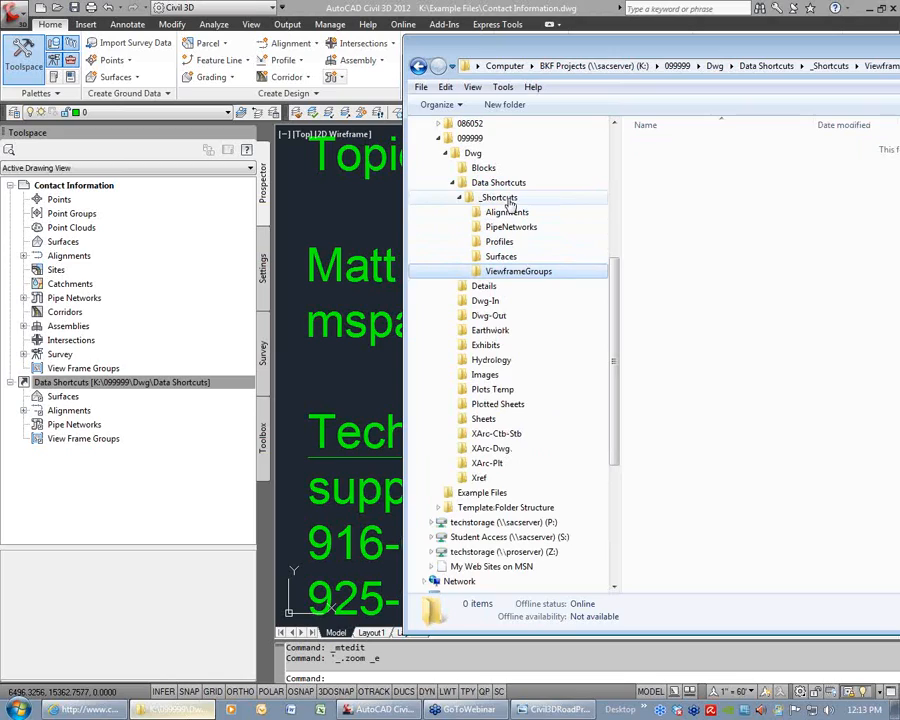
{"action": "left_click", "coordinate": [497, 198]}
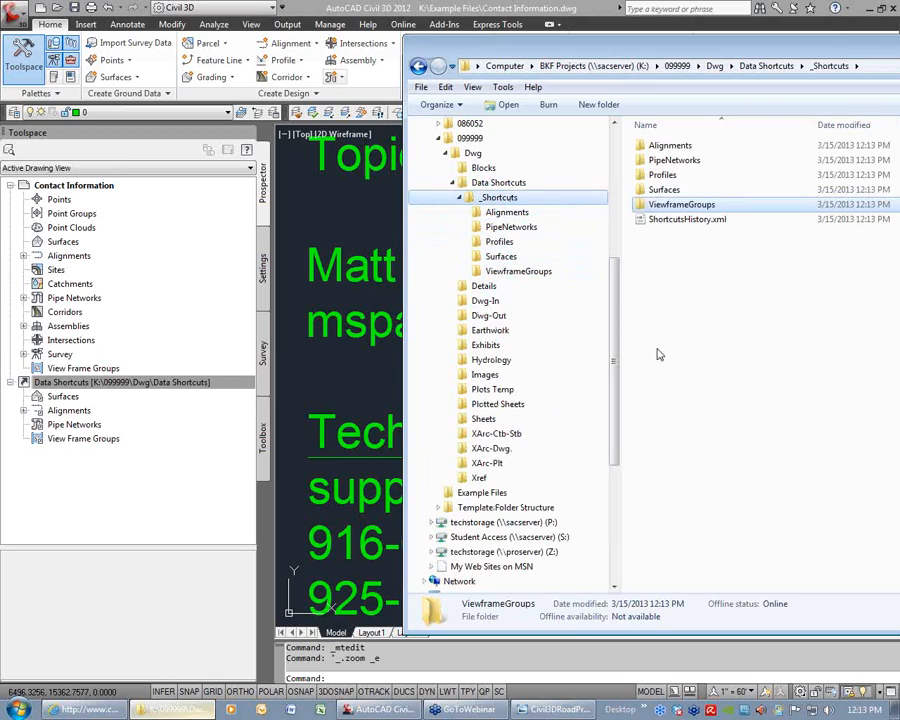
Expand the Alignments node under Data Shortcuts in the Civil 3D Prospector tree
{"action": "left_click", "coordinate": [52, 383]}
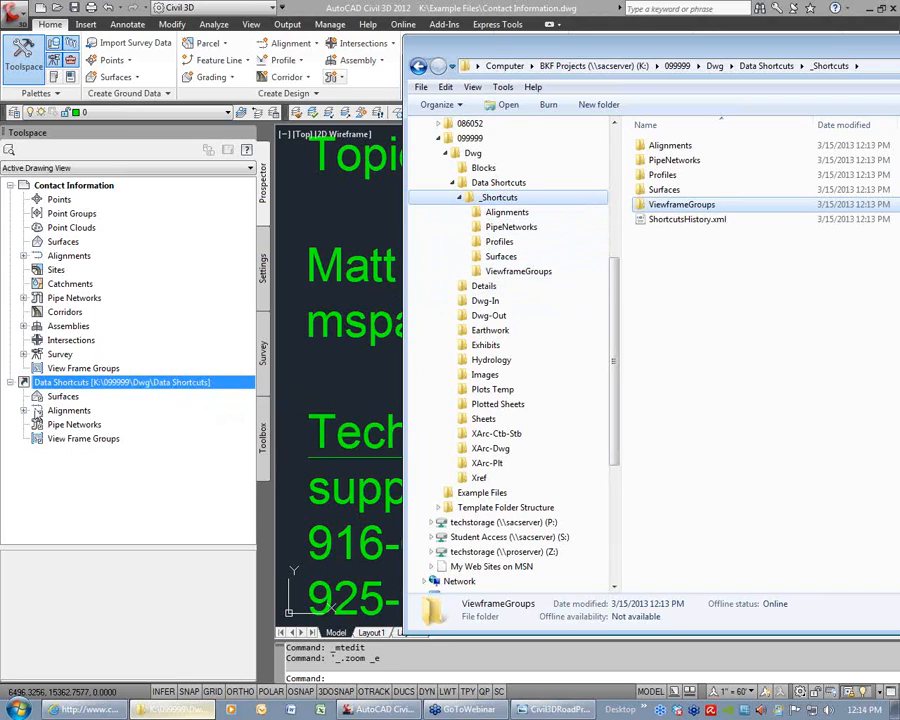
{"action": "left_click", "coordinate": [40, 405]}
{"action": "left_click", "coordinate": [23, 411]}
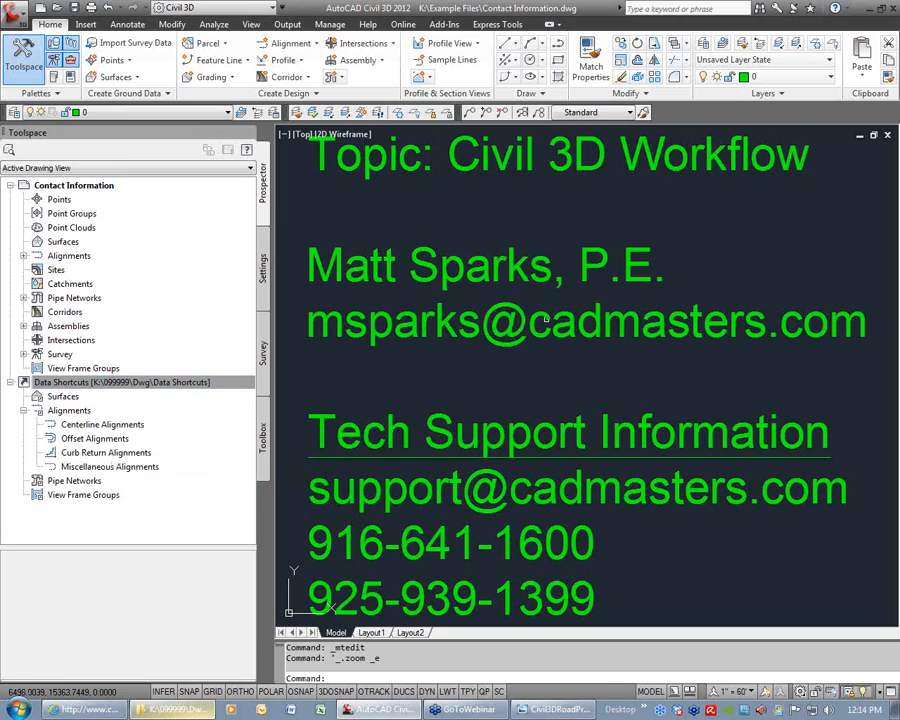
Return to Windows Explorer, collapse the 099999 project, and alternate between the 086052 and 099999 project folders
{"action": "key", "text": "alt+Tab"}
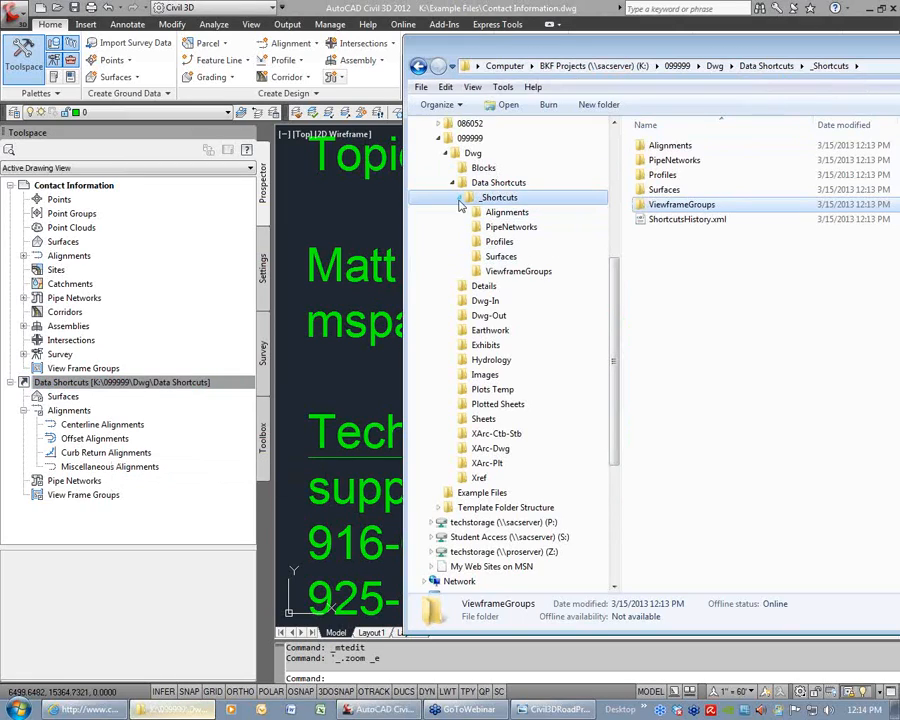
{"action": "left_click", "coordinate": [438, 138]}
{"action": "key", "text": "Up"}
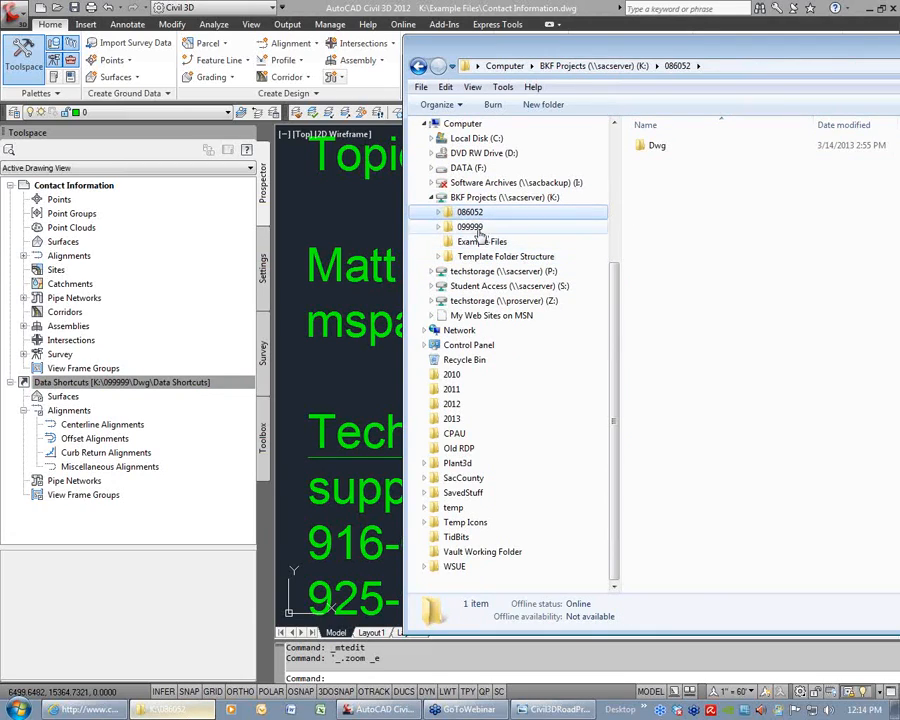
{"action": "key", "text": "Down"}
{"action": "key", "text": "Up"}
{"action": "key", "text": "Down"}
{"action": "key", "text": "Up"}
{"action": "key", "text": "Down"}
{"action": "key", "text": "Up"}
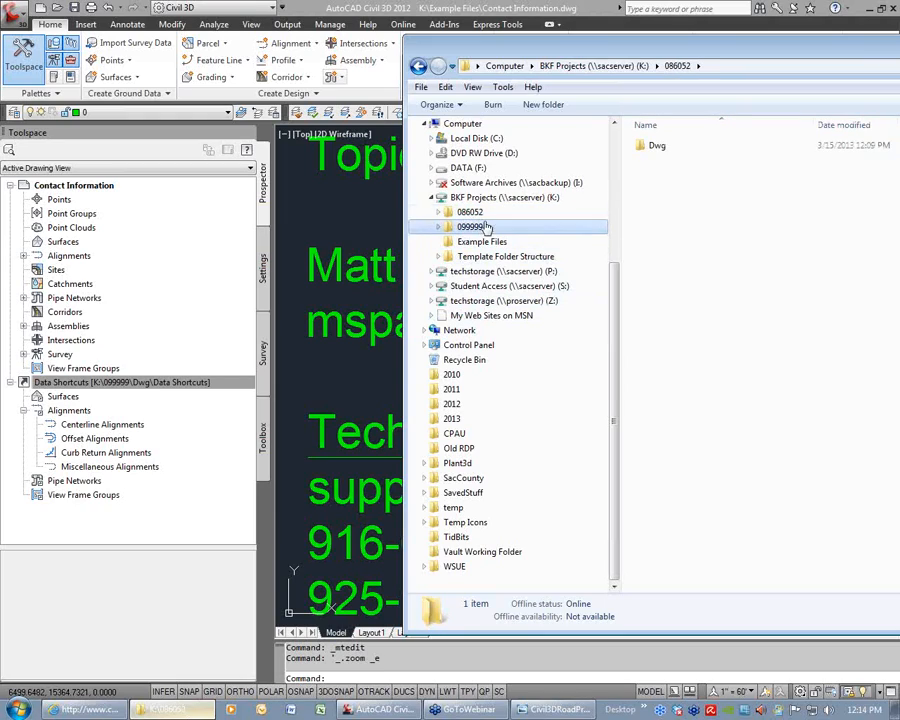
Expand project 086052 to show its Dwg subfolders, with the Data Shortcuts folder collapsed
{"action": "left_click", "coordinate": [437, 212]}
{"action": "left_click", "coordinate": [445, 227]}
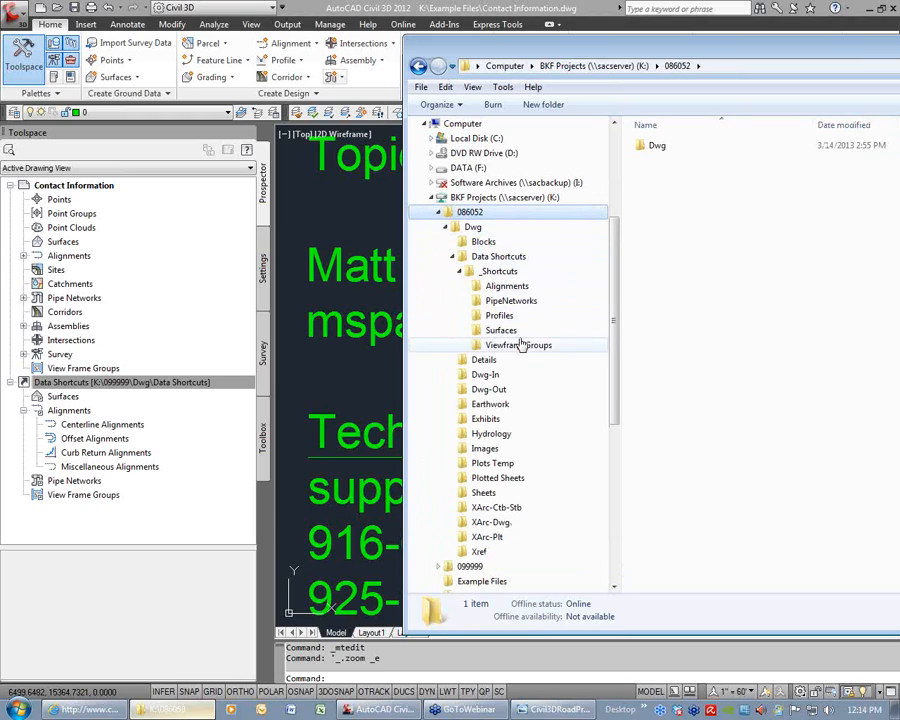
{"action": "left_click", "coordinate": [452, 258]}
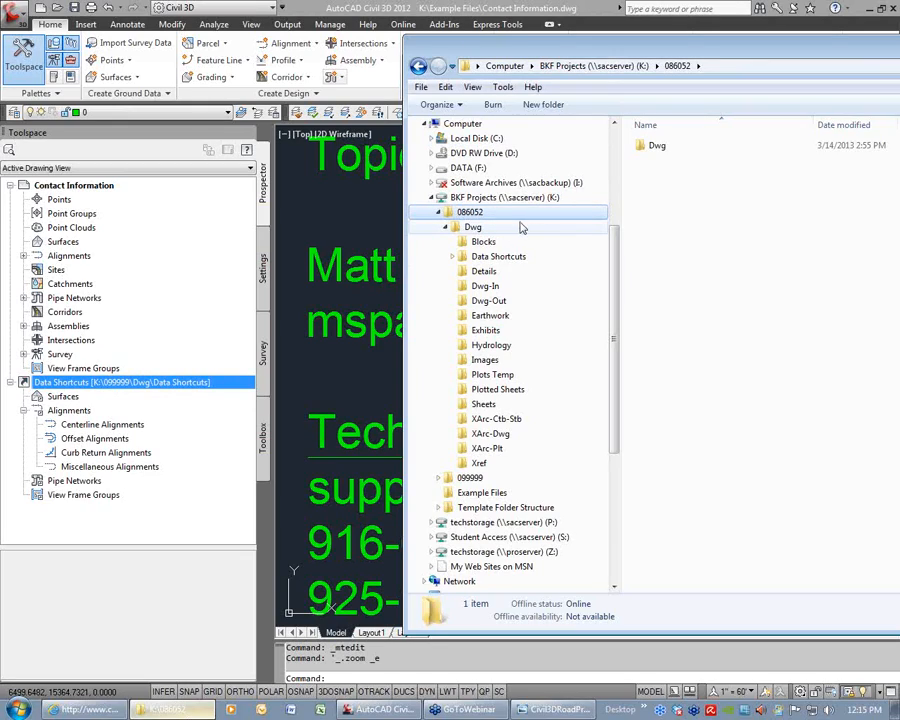
Set the working folder to project 086052's Dwg folder and expand its Surfaces and Centerline Alignments data shortcuts
{"action": "left_click", "coordinate": [438, 212]}
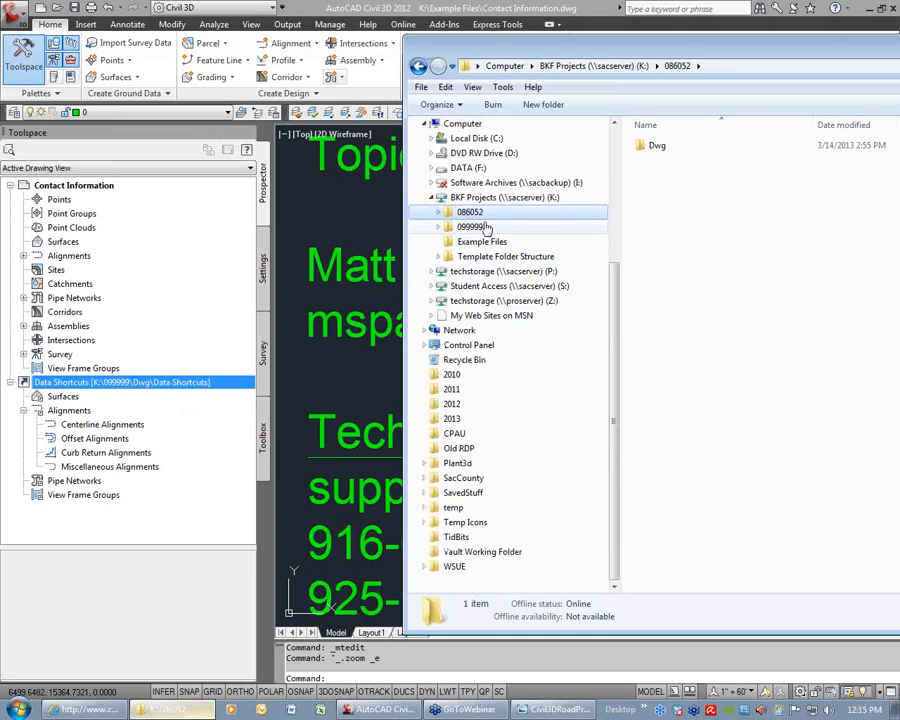
{"action": "right_click", "coordinate": [135, 389]}
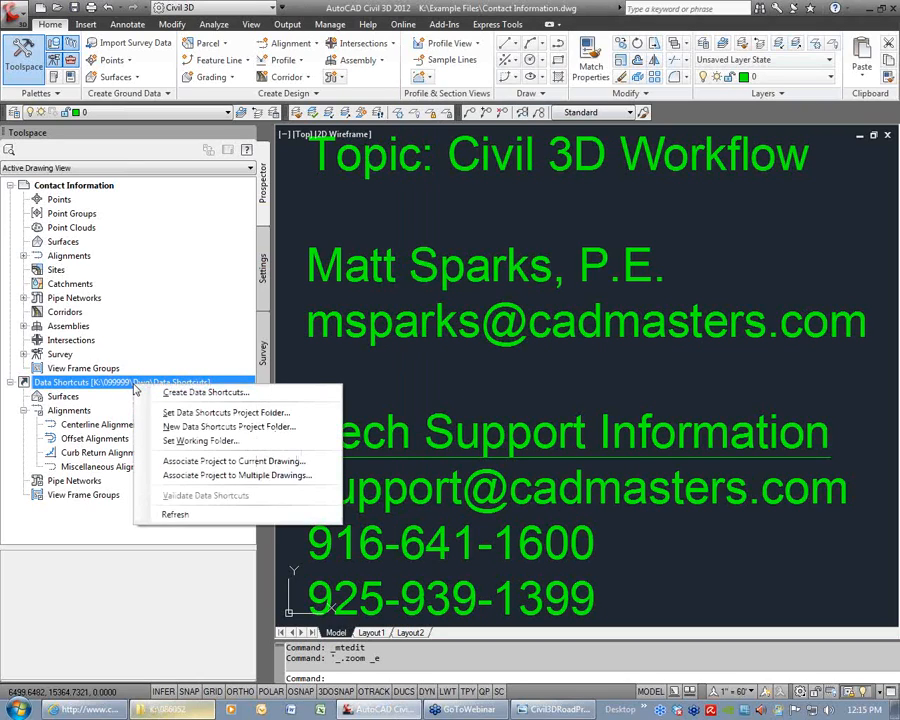
{"action": "left_click", "coordinate": [229, 443]}
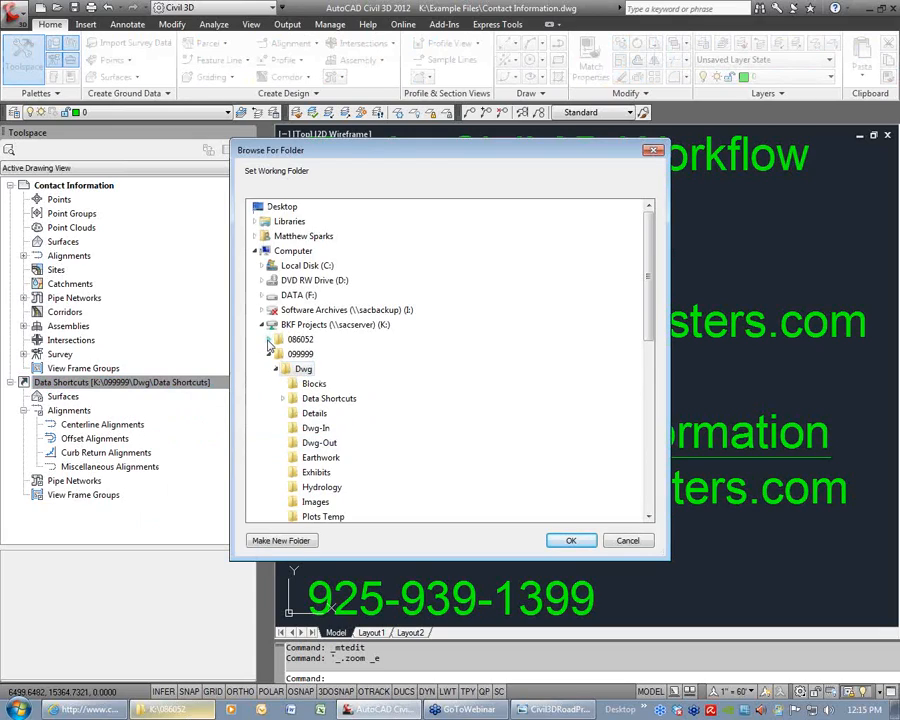
{"action": "left_click", "coordinate": [268, 341]}
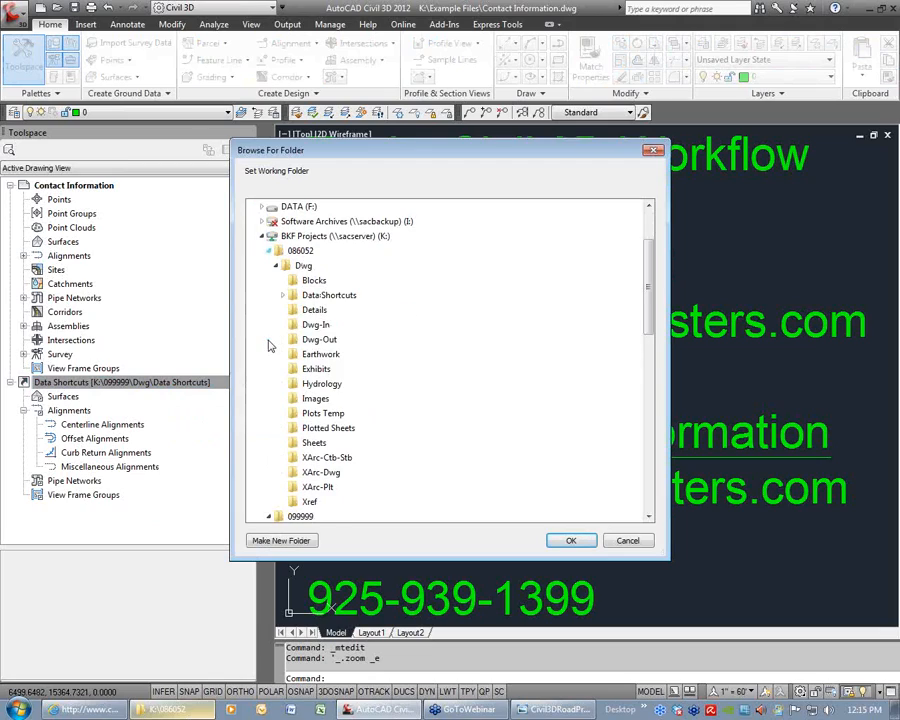
{"action": "left_click", "coordinate": [307, 260]}
{"action": "left_click", "coordinate": [570, 537]}
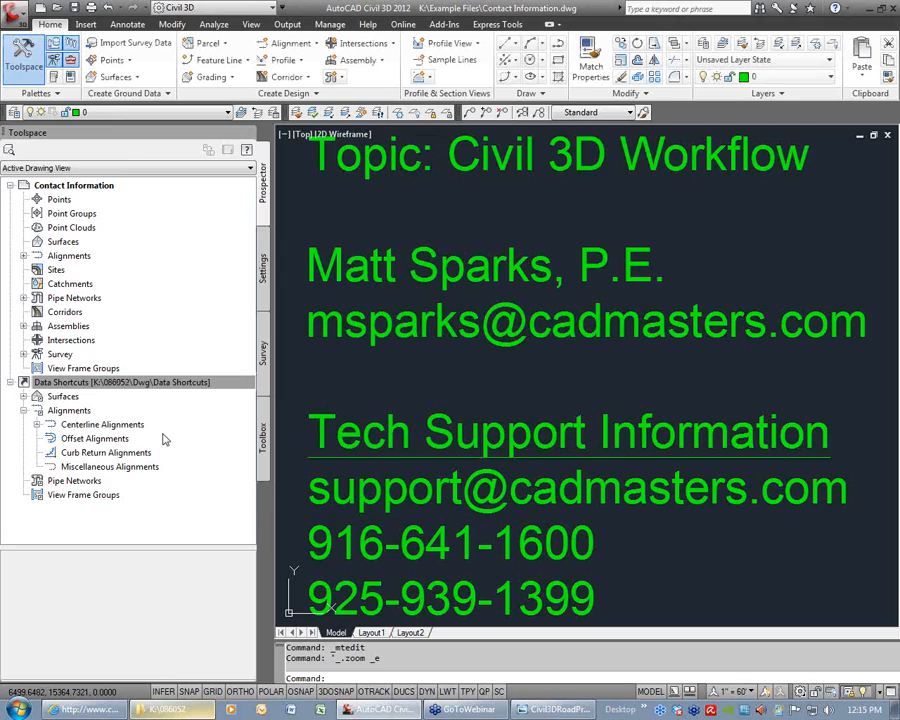
{"action": "left_click", "coordinate": [23, 396]}
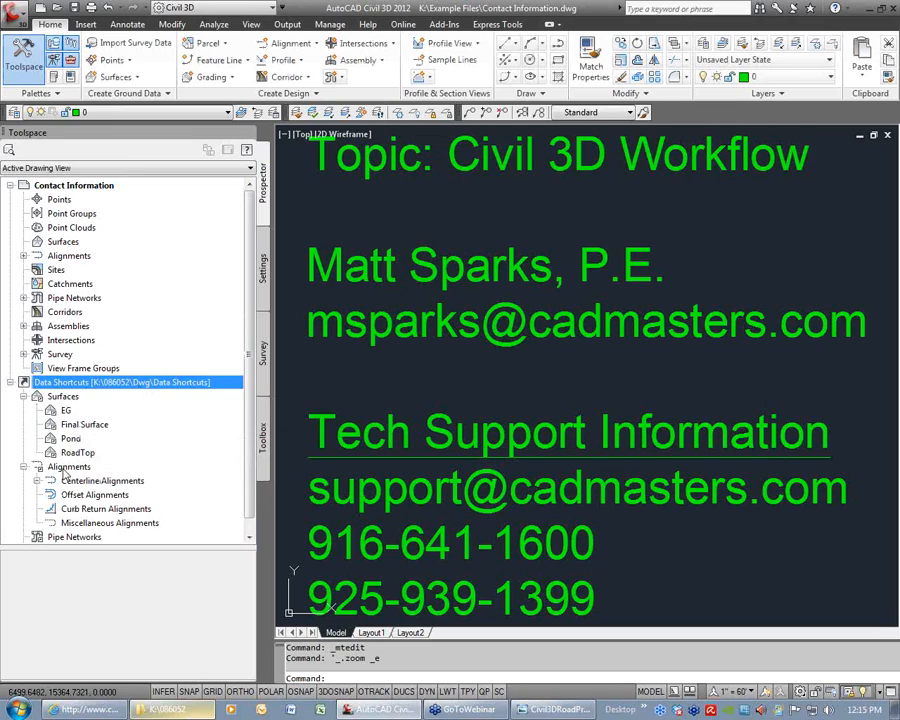
{"action": "left_click", "coordinate": [36, 481]}
Set the data shortcuts working folder to the Dwg folder of project 099999 on the K: drive
{"action": "right_click", "coordinate": [155, 386]}
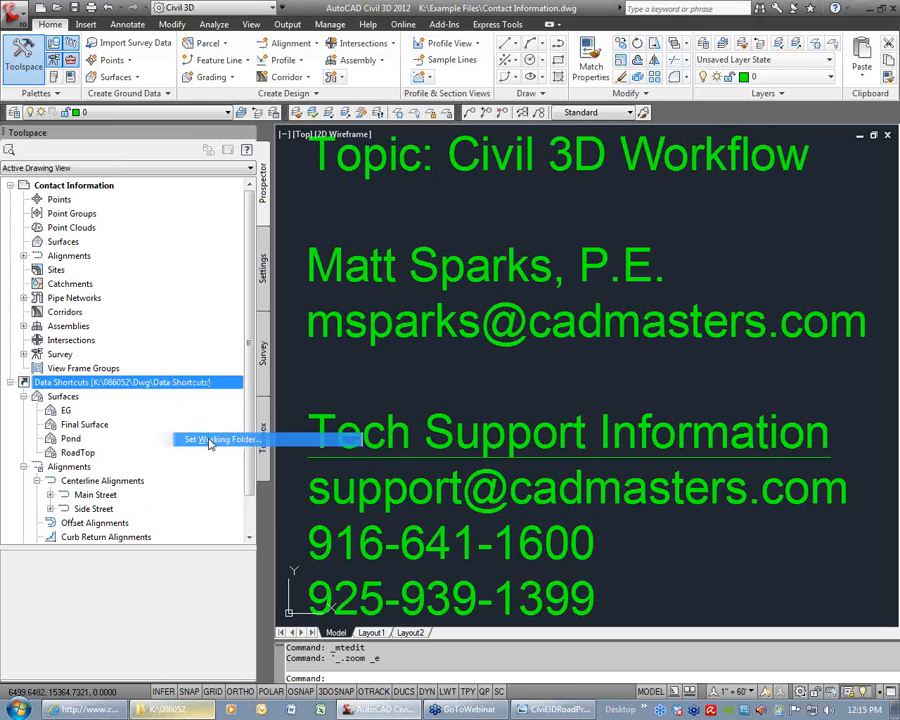
{"action": "left_click", "coordinate": [210, 441]}
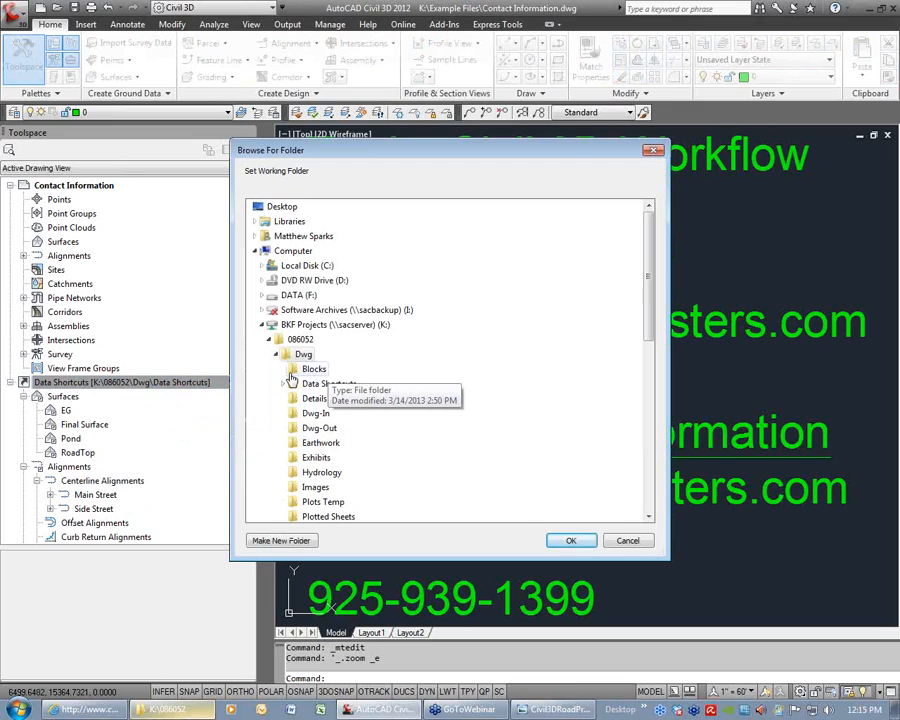
{"action": "left_click", "coordinate": [268, 339]}
{"action": "left_click", "coordinate": [268, 354]}
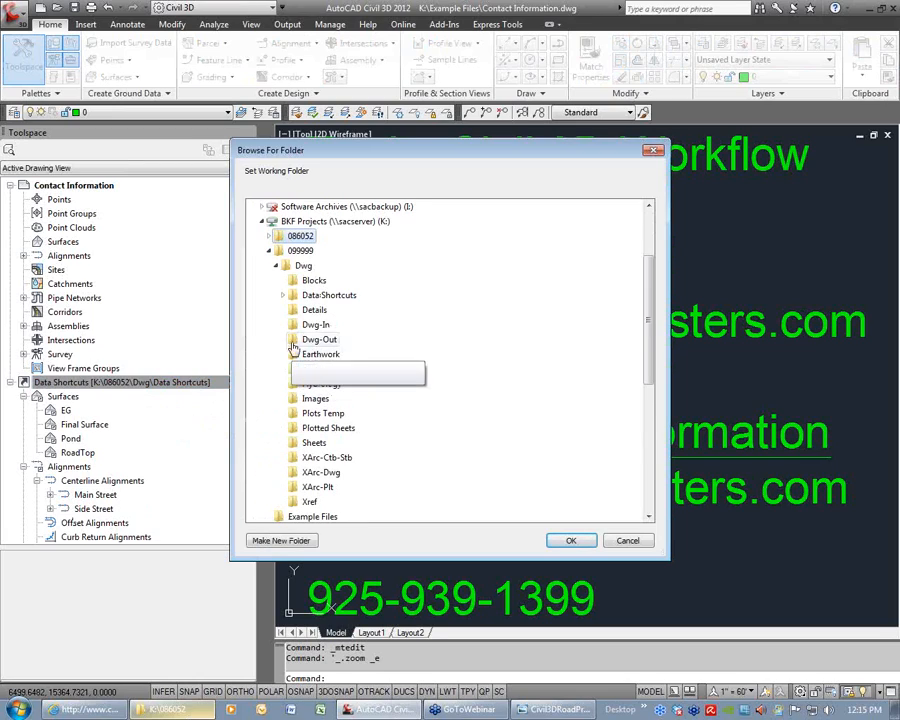
{"action": "left_click", "coordinate": [302, 266]}
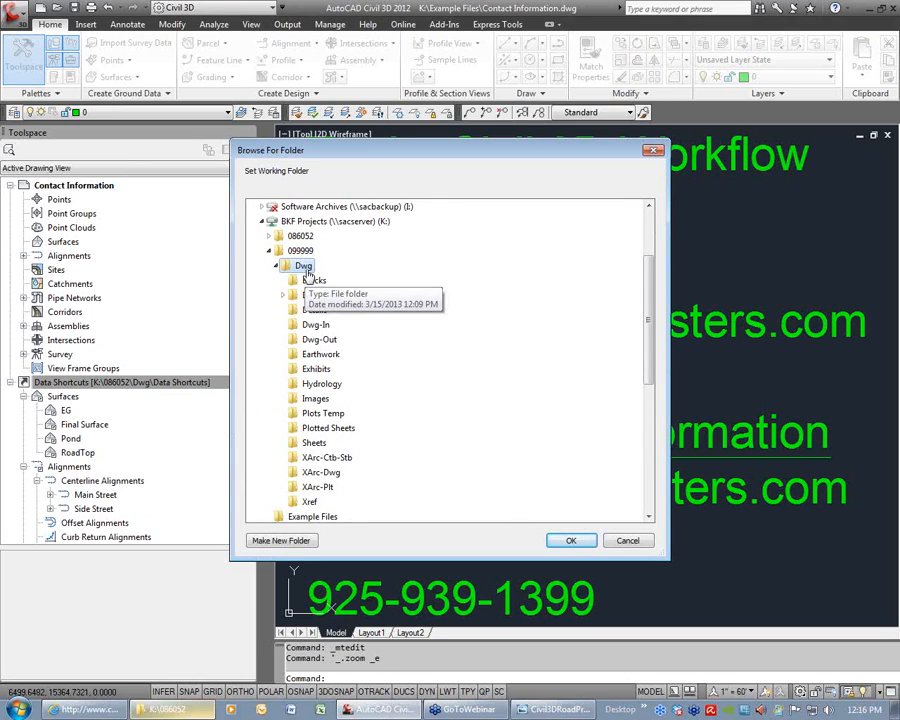
{"action": "left_click", "coordinate": [568, 541]}
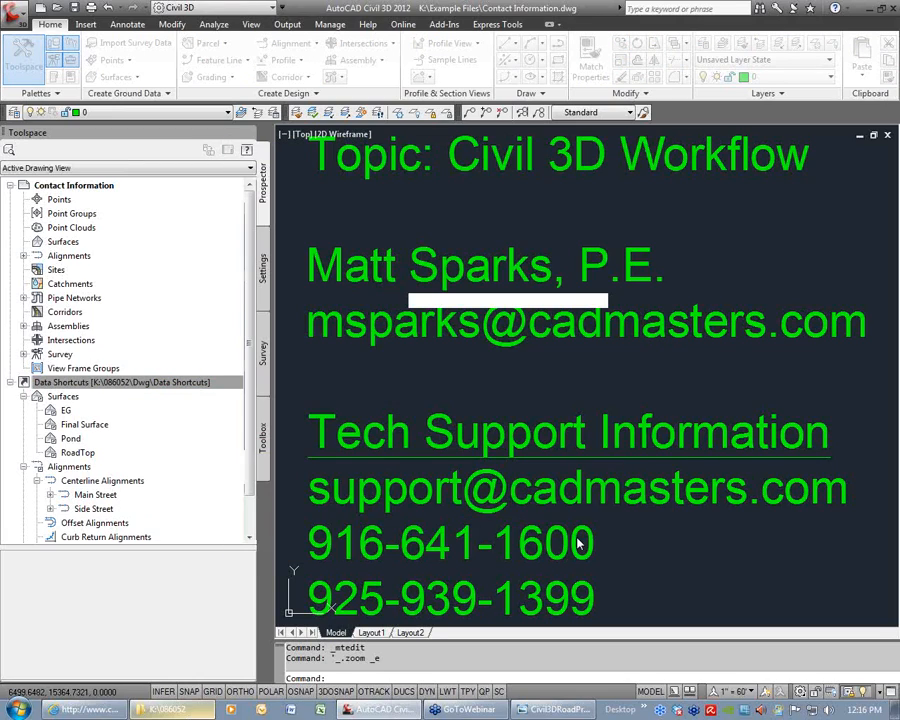
Check the Surfaces and Alignments nodes under Data Shortcuts and the project path shown for project 099999
{"action": "left_click", "coordinate": [40, 397]}
{"action": "left_click", "coordinate": [23, 411]}
{"action": "left_click", "coordinate": [23, 411]}
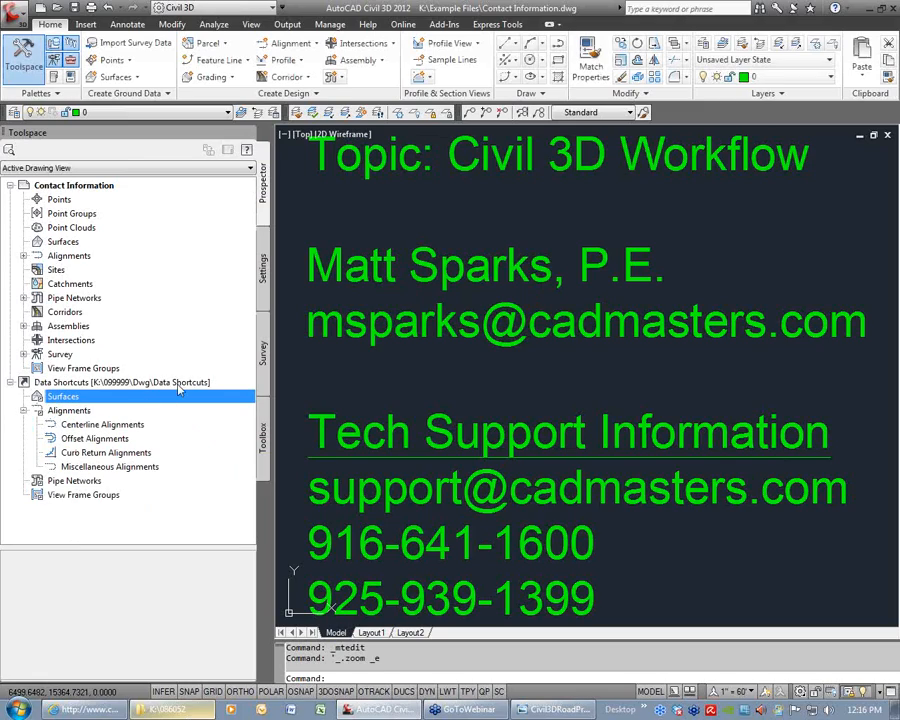
{"action": "left_click", "coordinate": [164, 383]}
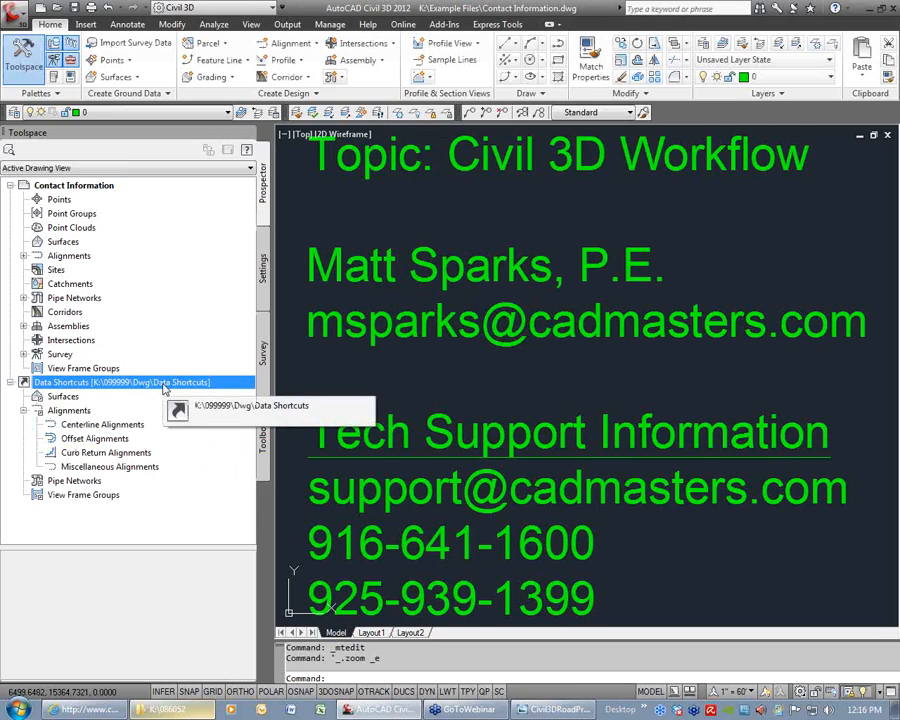
Close the Contact Information drawing with the CLOSE command without saving changes
{"action": "left_click", "coordinate": [541, 388]}
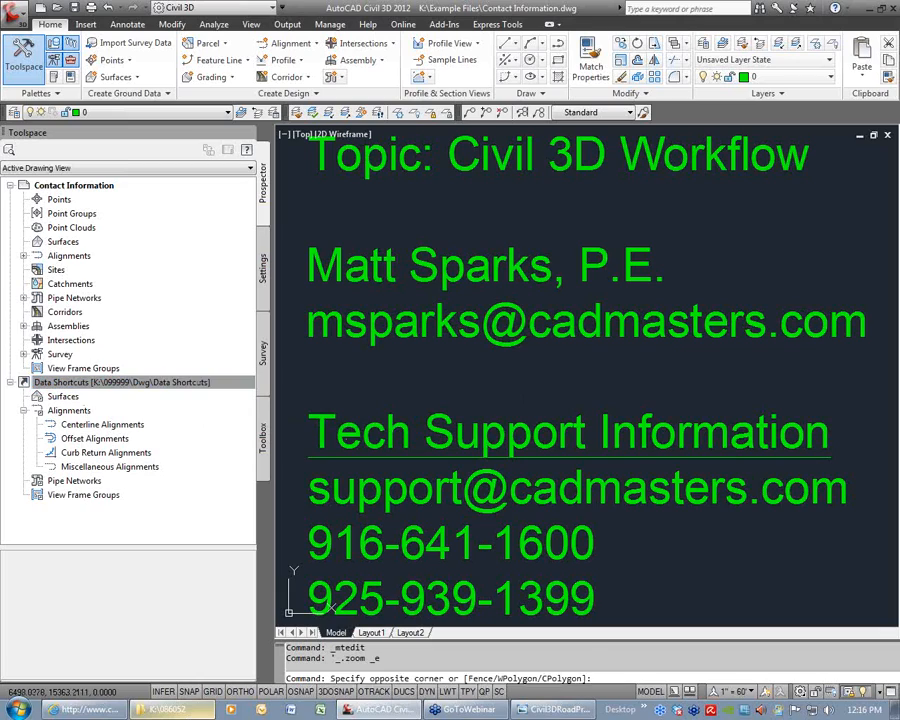
{"action": "type", "text": "clos"}
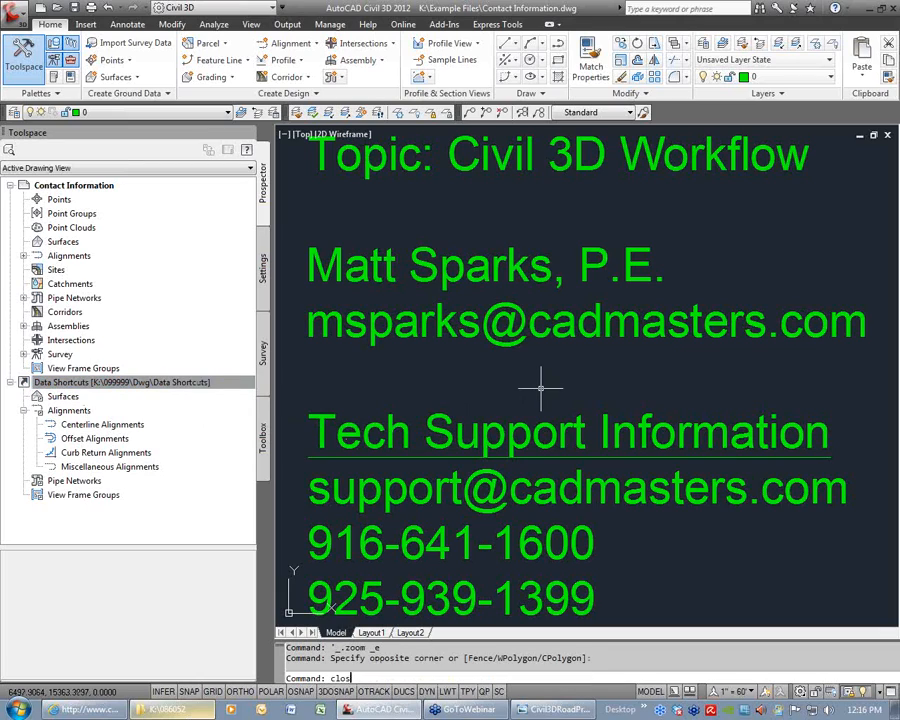
{"action": "type", "text": "e"}
{"action": "key", "text": "Return"}
{"action": "key", "text": "n"}
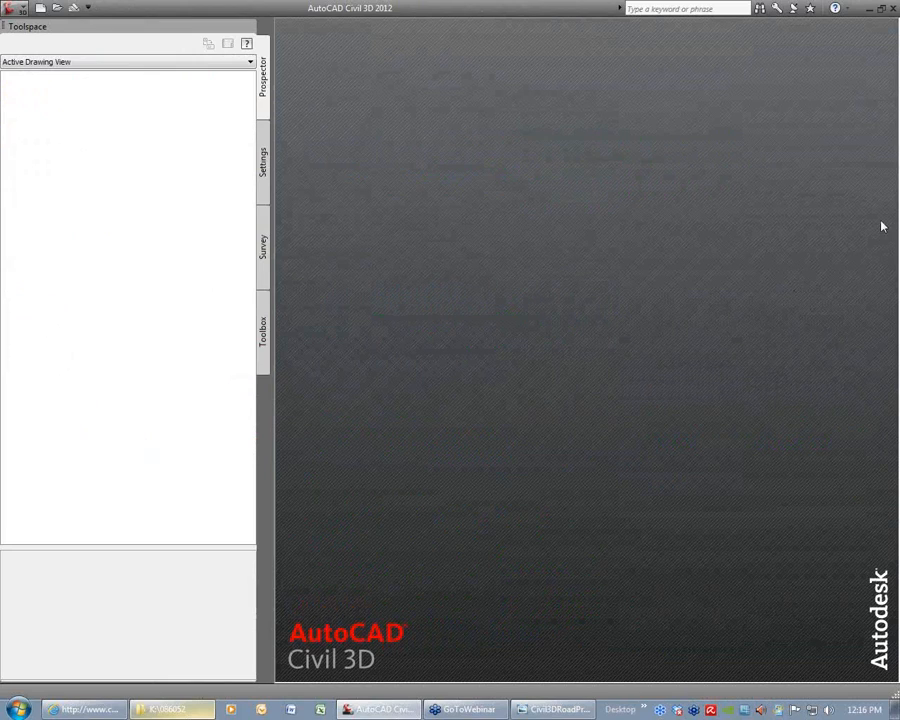
Switch to Windows Explorer and copy Base.dwg, Existing Road.dwg and Existing Topo.dwg from the Example Files folder
{"action": "left_click", "coordinate": [172, 709]}
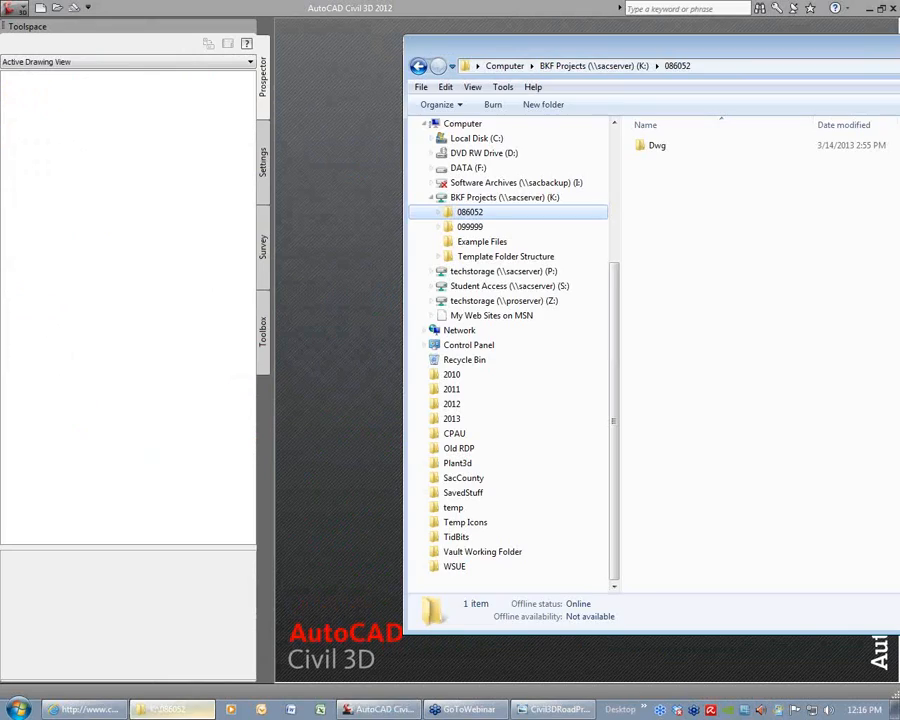
{"action": "left_click_drag", "start_coordinate": [700, 46], "coordinate": [554, 60]}
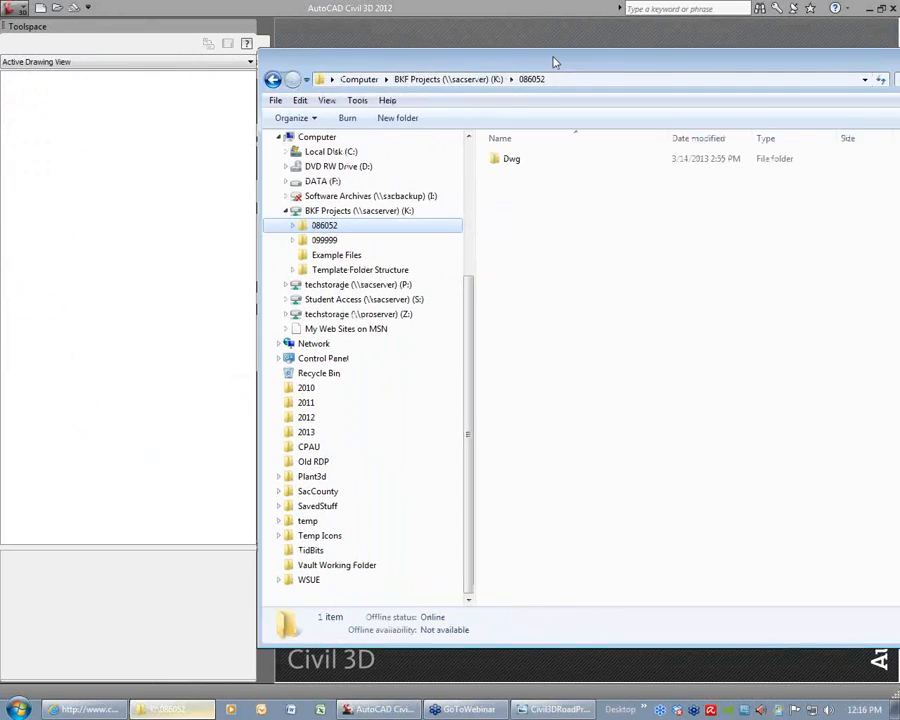
{"action": "left_click", "coordinate": [345, 256]}
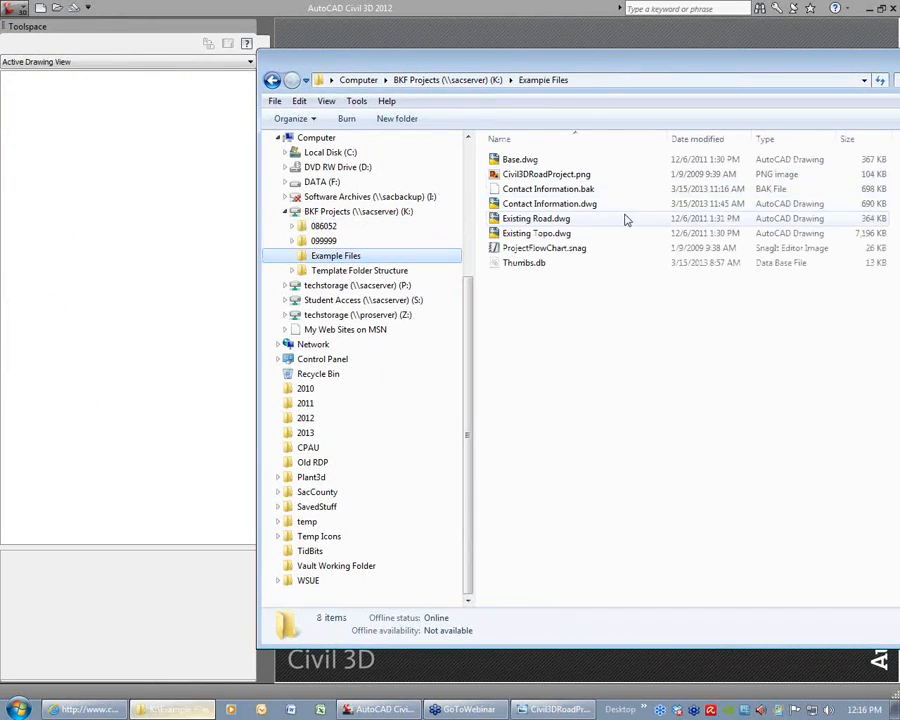
{"action": "left_click", "coordinate": [535, 161]}
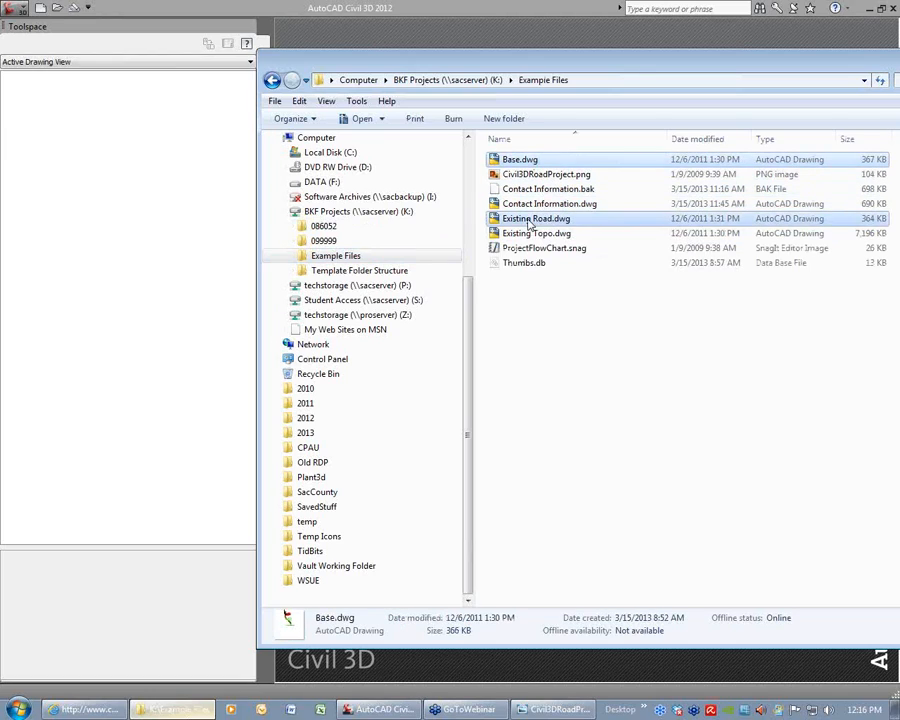
{"action": "left_click", "coordinate": [530, 219], "text": "ctrl"}
{"action": "left_click", "coordinate": [533, 234], "text": "ctrl"}
{"action": "right_click", "coordinate": [532, 236]}
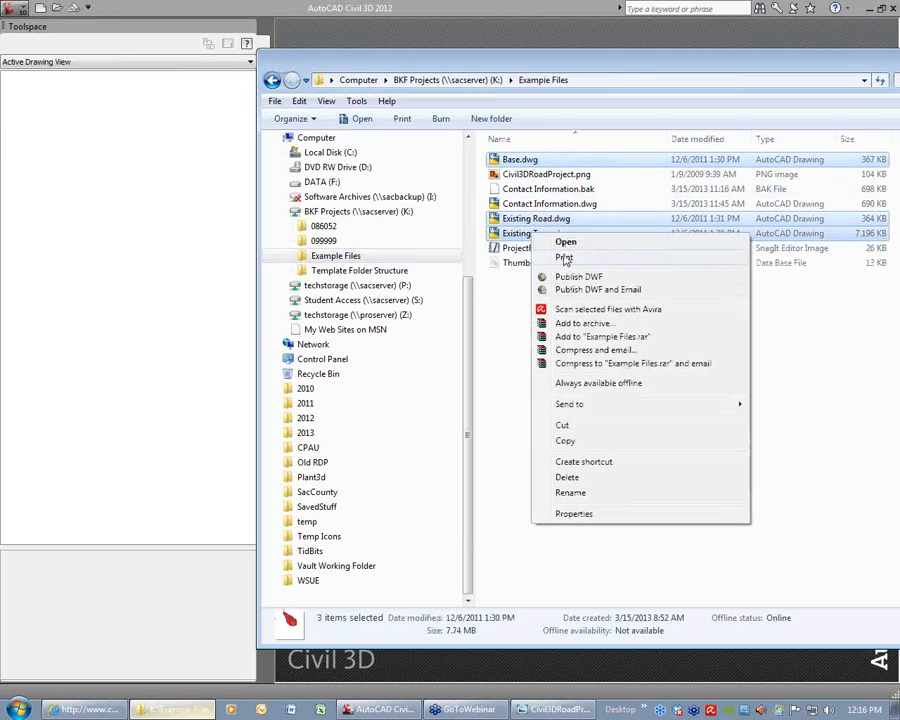
{"action": "left_click", "coordinate": [579, 446]}
Paste the copied drawings into the Xref folder under 099999\Dwg
{"action": "left_click", "coordinate": [292, 241]}
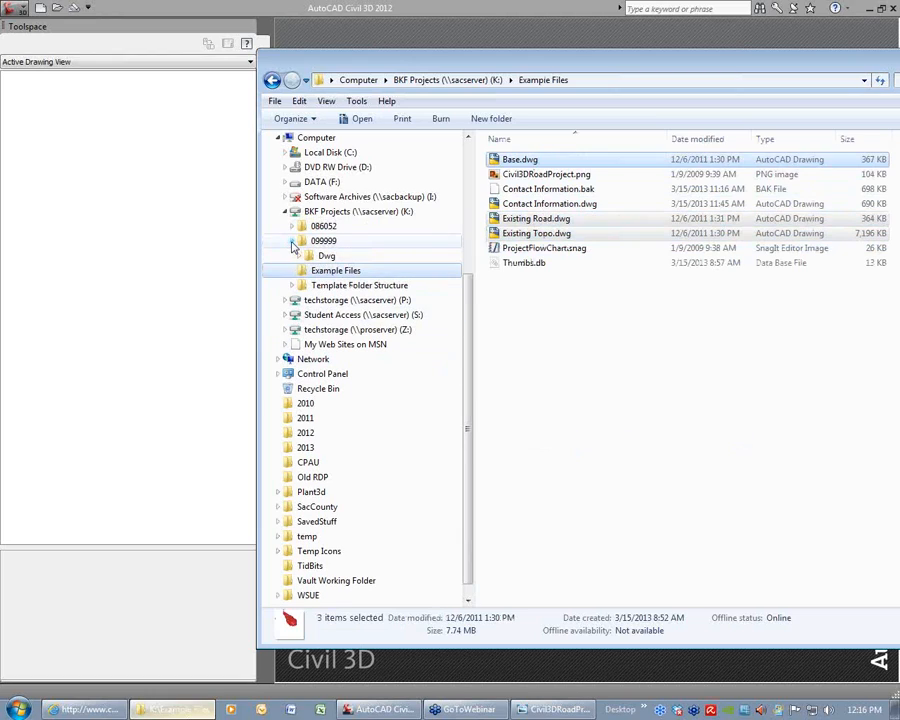
{"action": "left_click", "coordinate": [300, 256]}
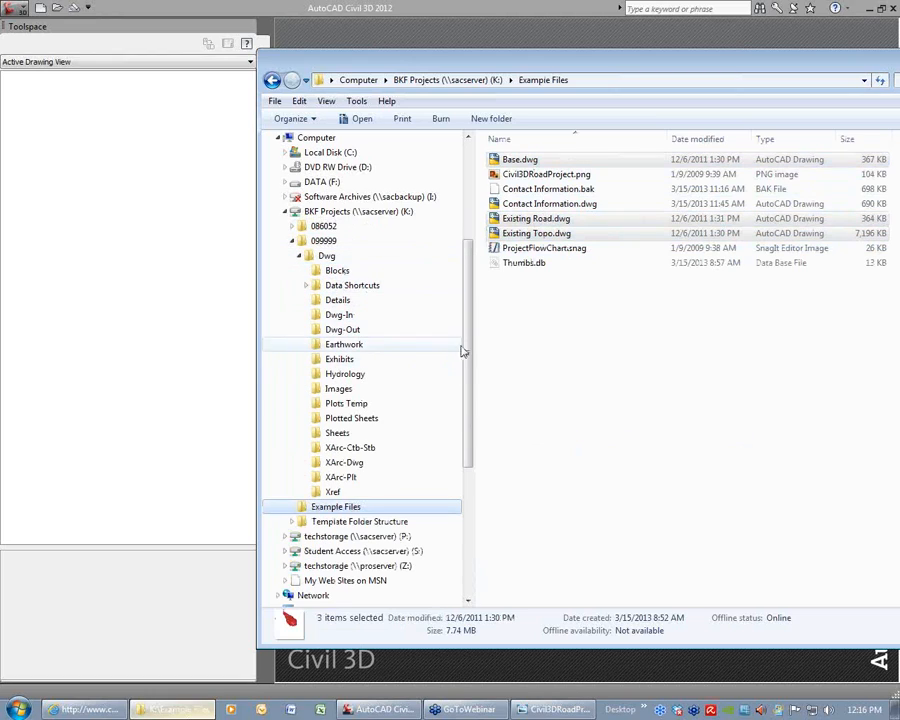
{"action": "scroll", "coordinate": [468, 341], "scroll_direction": "down", "scroll_amount": 1}
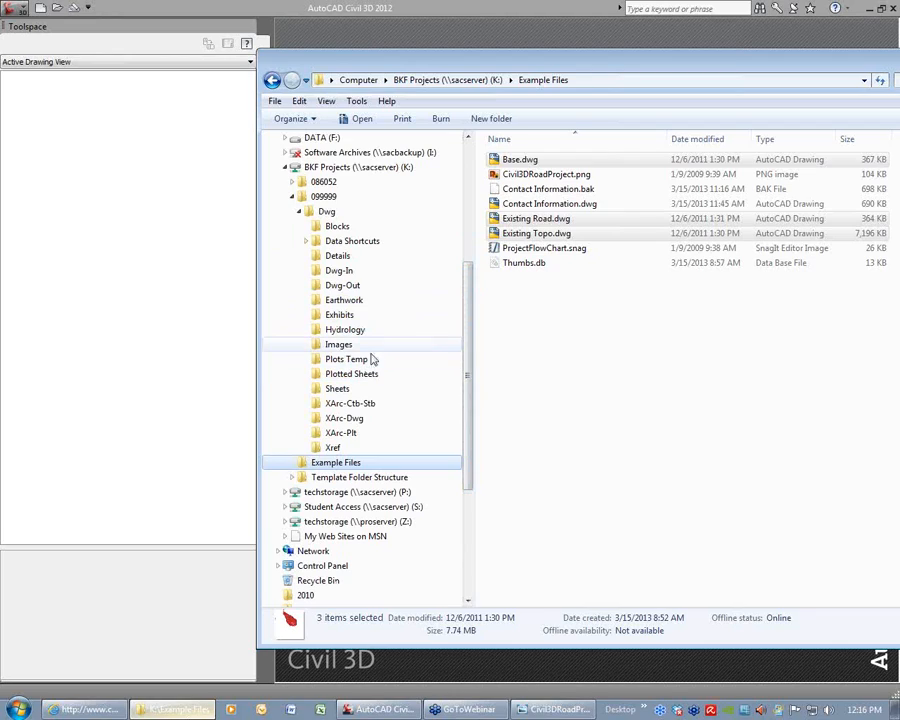
{"action": "left_click", "coordinate": [334, 447]}
{"action": "right_click", "coordinate": [577, 280]}
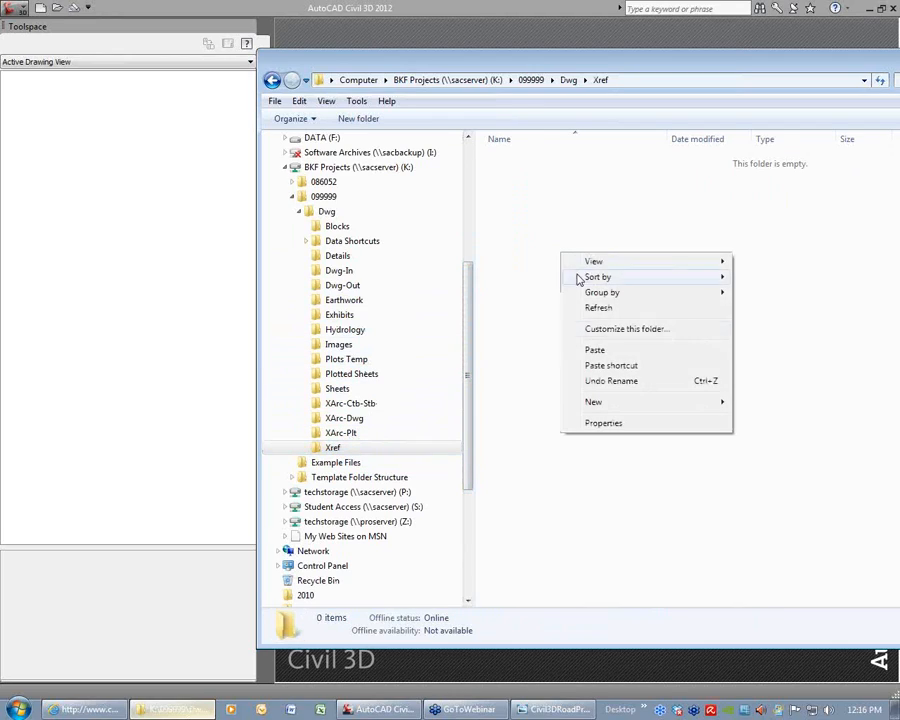
{"action": "left_click", "coordinate": [606, 350]}
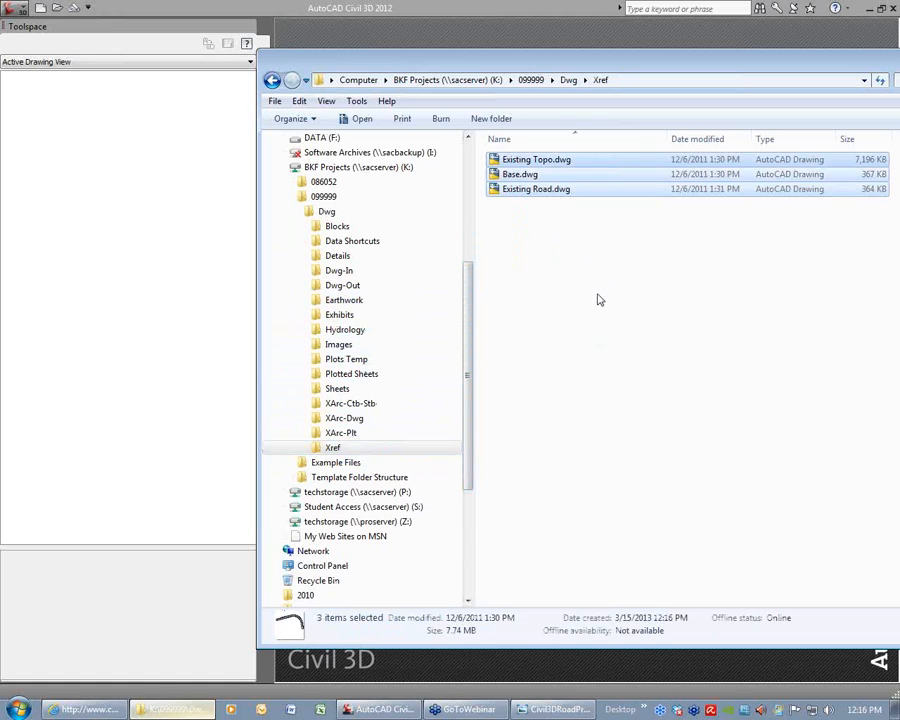
Open Existing Topo.dwg from the Xref folder in Civil 3D and accept the earlier-version notice
{"action": "left_click_drag", "start_coordinate": [478, 60], "coordinate": [656, 69]}
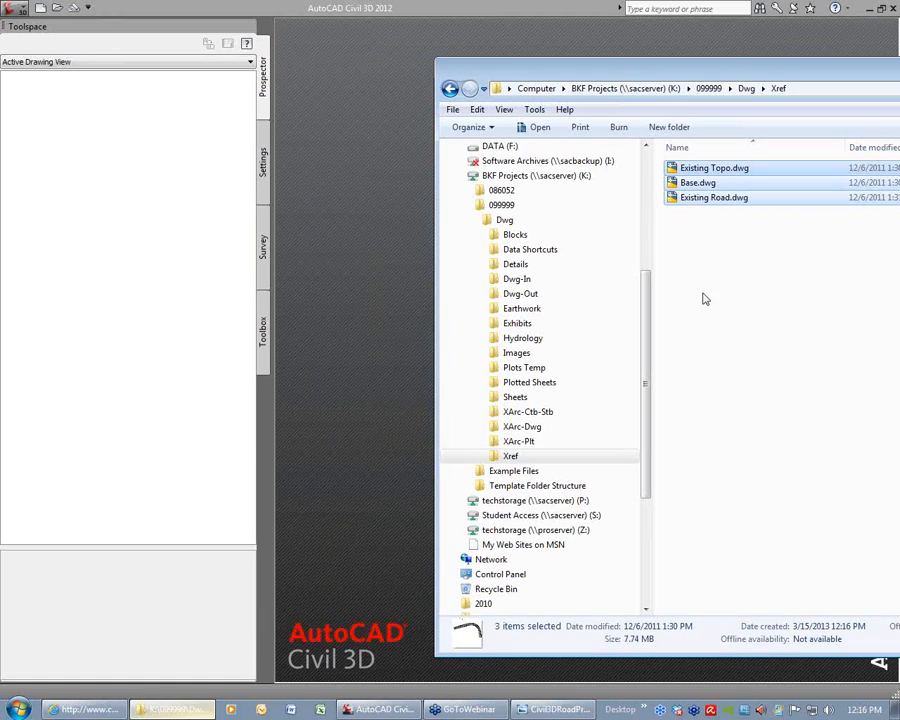
{"action": "left_click", "coordinate": [702, 169]}
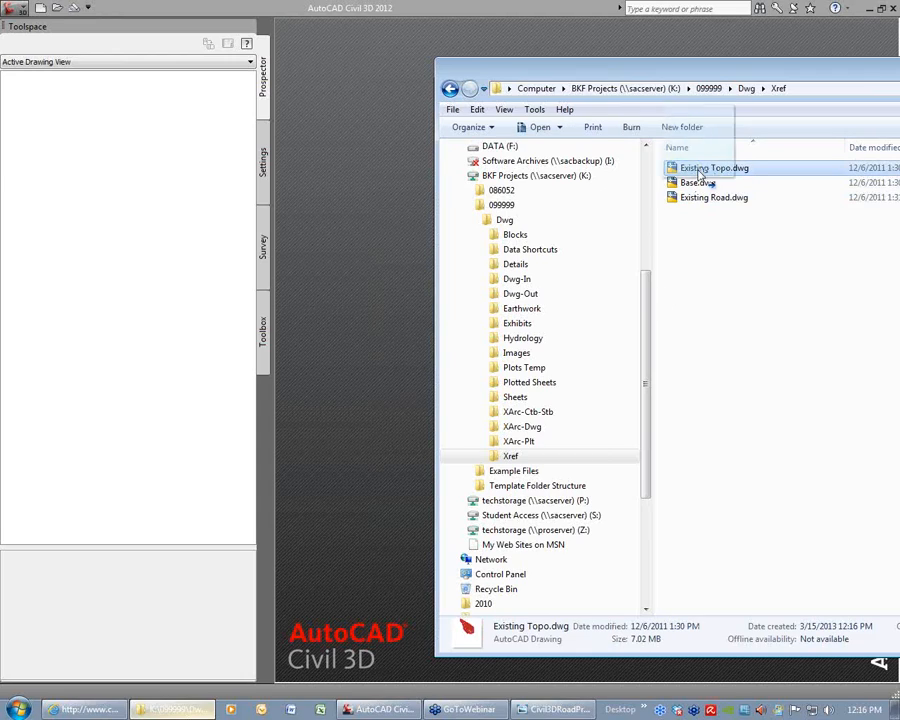
{"action": "left_click_drag", "start_coordinate": [352, 250], "coordinate": [352, 247]}
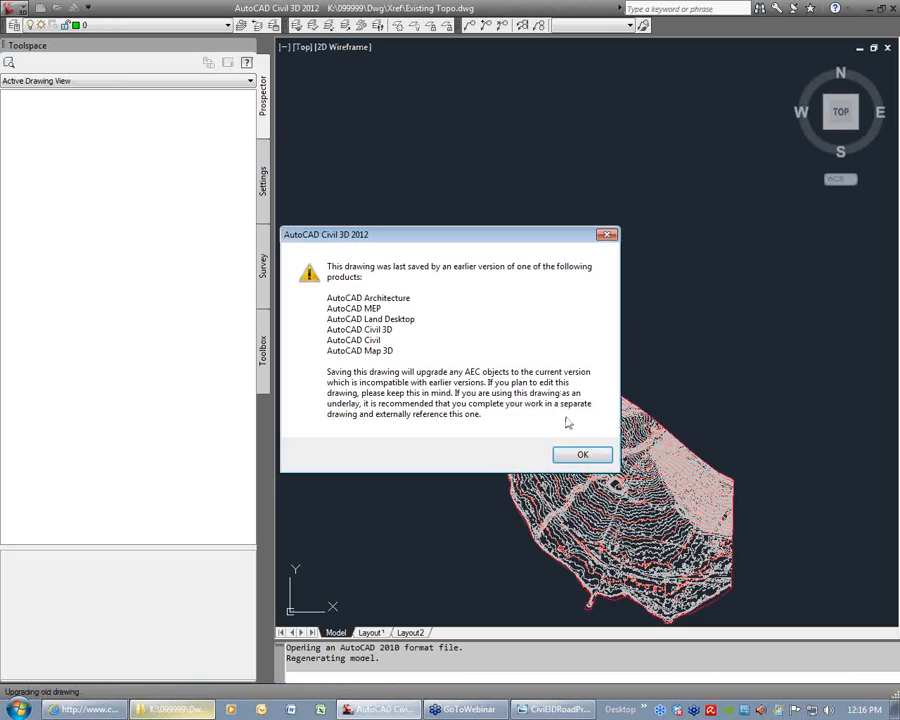
{"action": "left_click", "coordinate": [581, 454]}
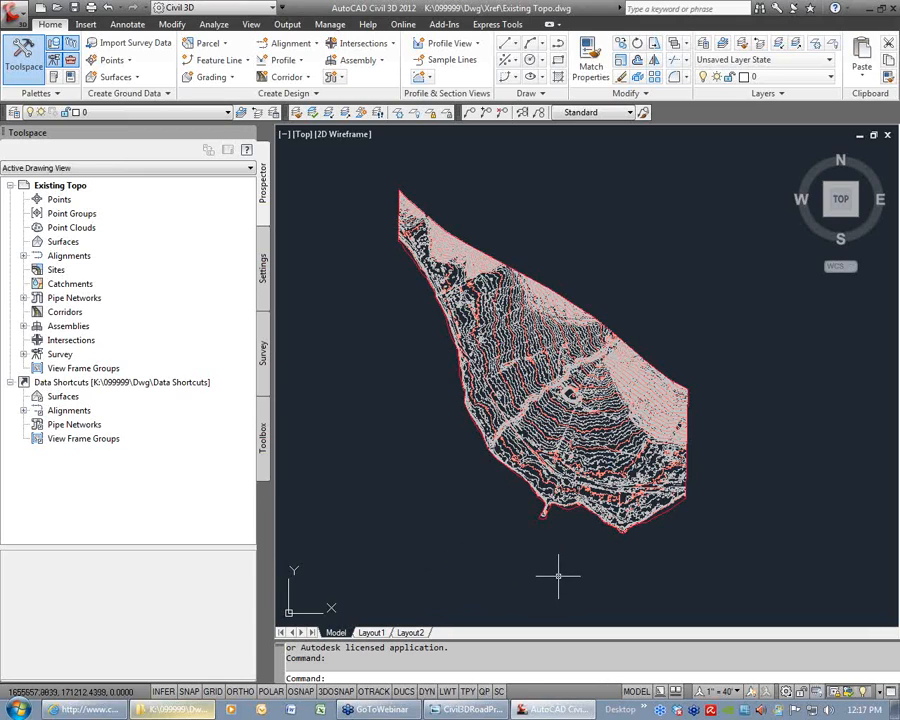
Start creating a TIN surface in the Existing Topo drawing and name it EG
{"action": "scroll", "coordinate": [566, 533], "scroll_direction": "up", "scroll_amount": 3}
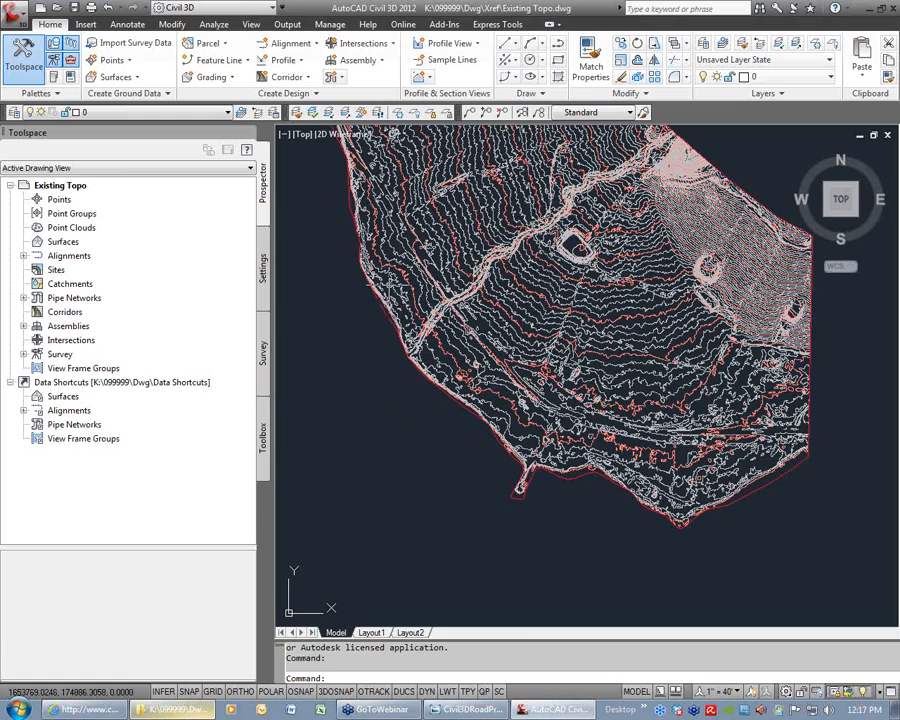
{"action": "right_click", "coordinate": [66, 243]}
{"action": "left_click", "coordinate": [132, 248]}
{"action": "left_click", "coordinate": [503, 307]}
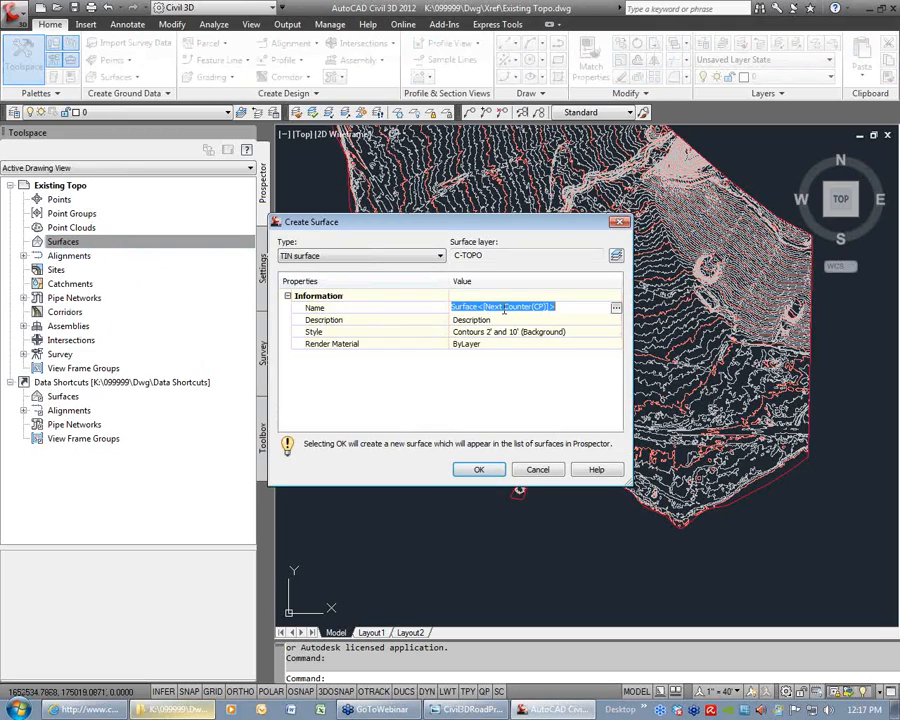
{"action": "type", "text": "EG"}
{"action": "key", "text": "Return"}
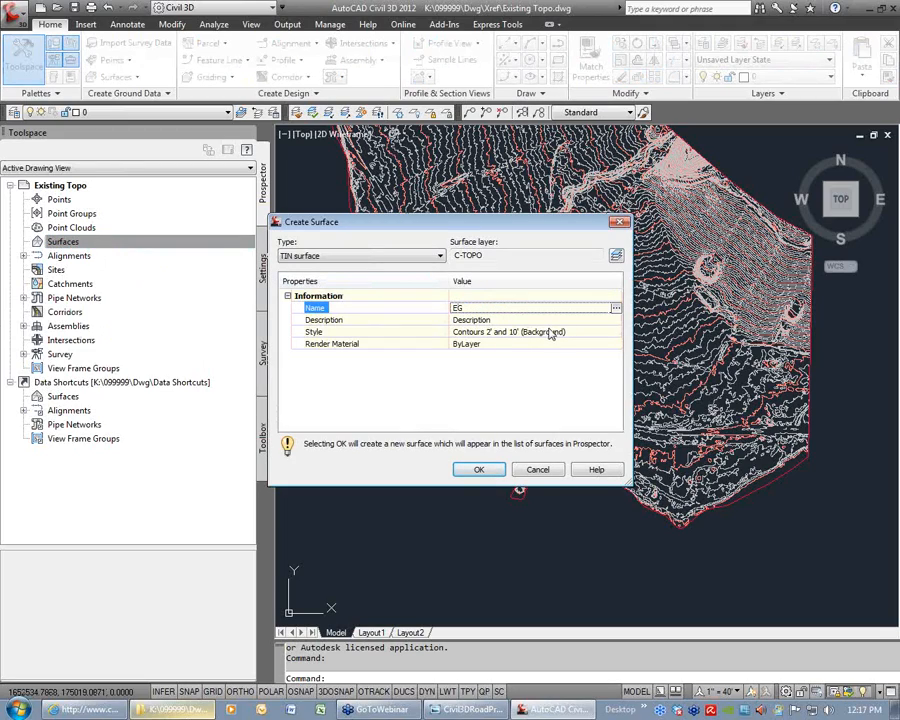
Choose the Contours 2' and 10' (Background) style for surface EG and finish creating it
{"action": "left_click", "coordinate": [615, 333]}
{"action": "left_click", "coordinate": [486, 370]}
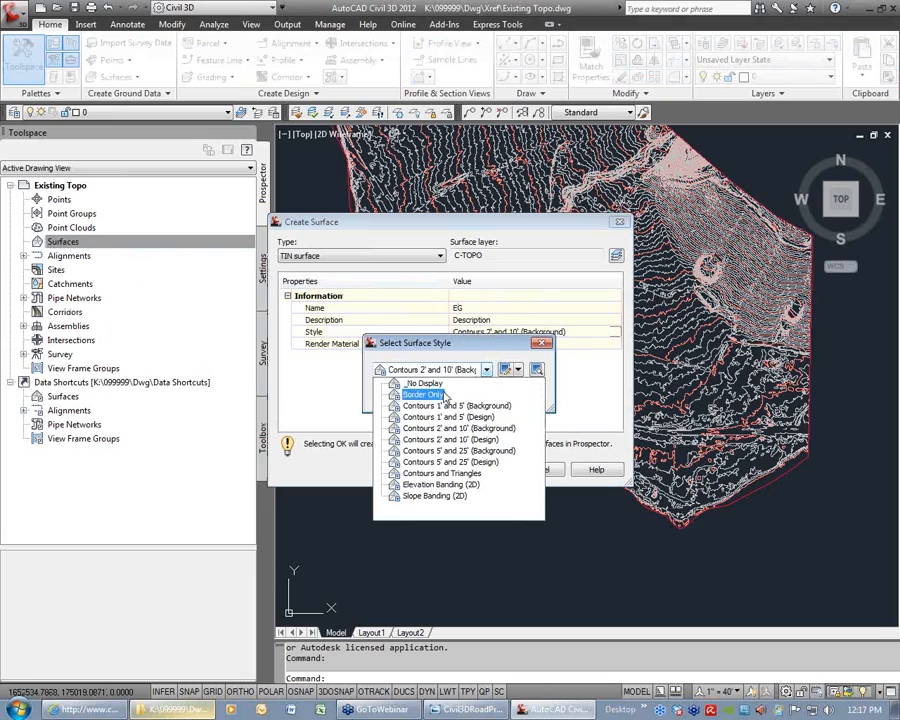
{"action": "left_click", "coordinate": [432, 385]}
{"action": "left_click", "coordinate": [486, 370]}
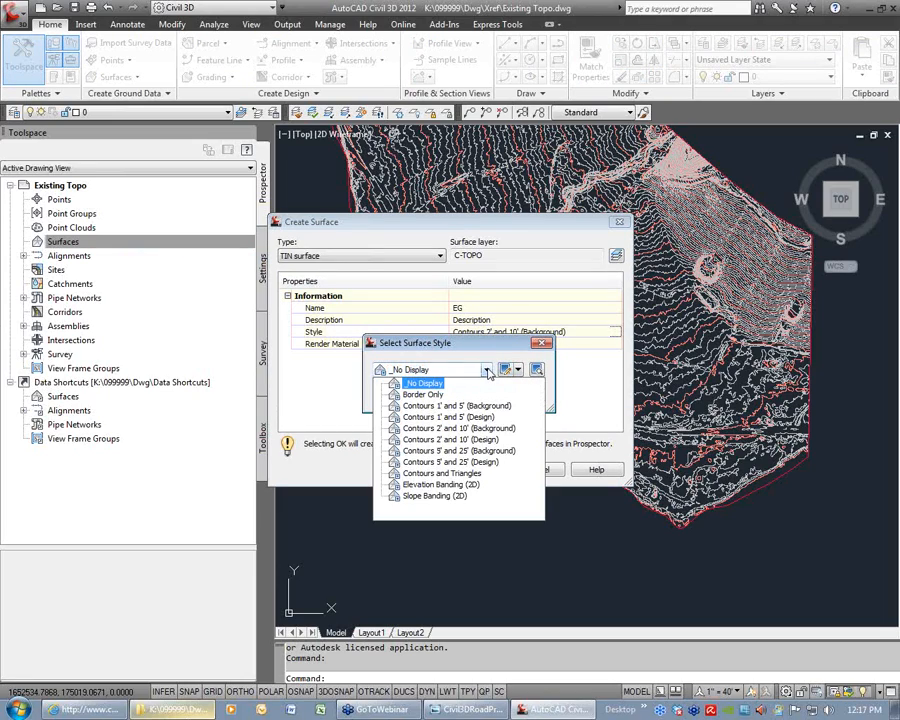
{"action": "left_click", "coordinate": [428, 432]}
{"action": "left_click", "coordinate": [401, 394]}
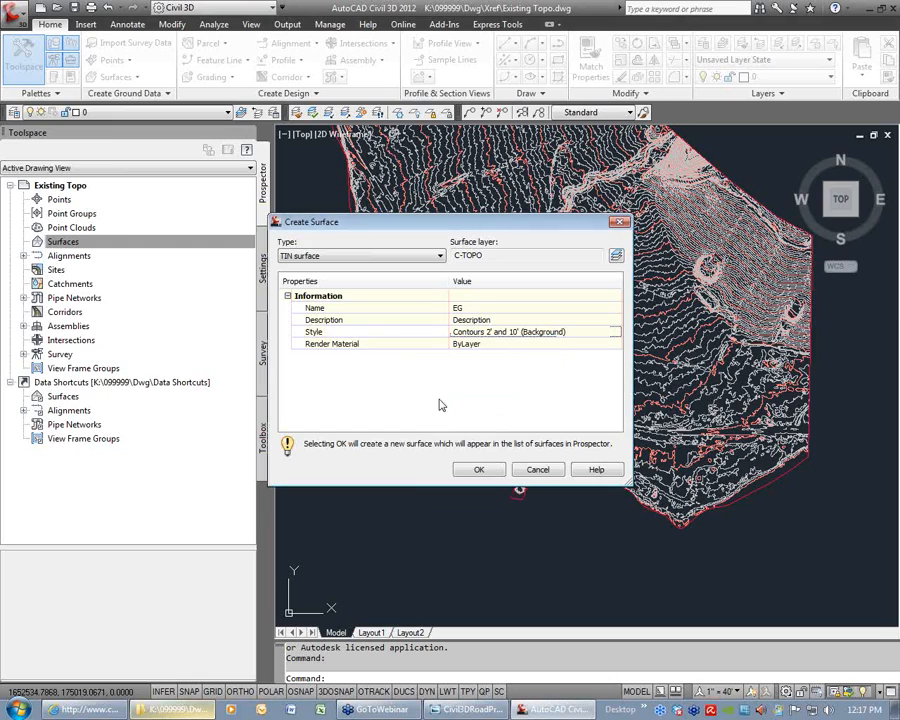
{"action": "left_click", "coordinate": [480, 470]}
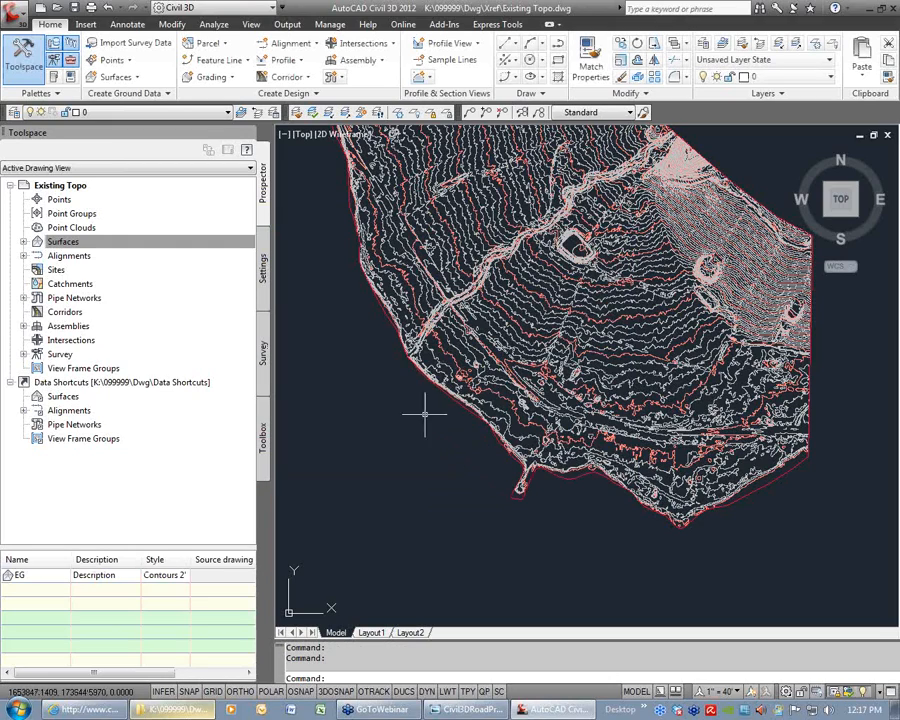
Start adding contour data to the definition of surface EG, with a weeding distance of 100' and a weeding angle of 40 degrees
{"action": "left_click", "coordinate": [23, 241]}
{"action": "left_click", "coordinate": [37, 255]}
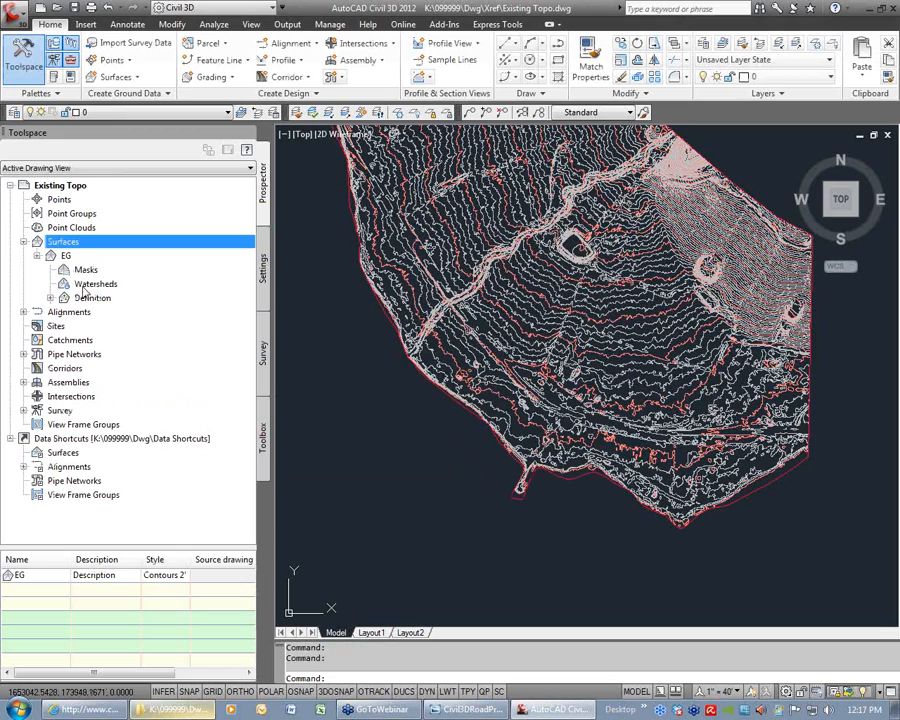
{"action": "left_click", "coordinate": [50, 297]}
{"action": "right_click", "coordinate": [104, 340]}
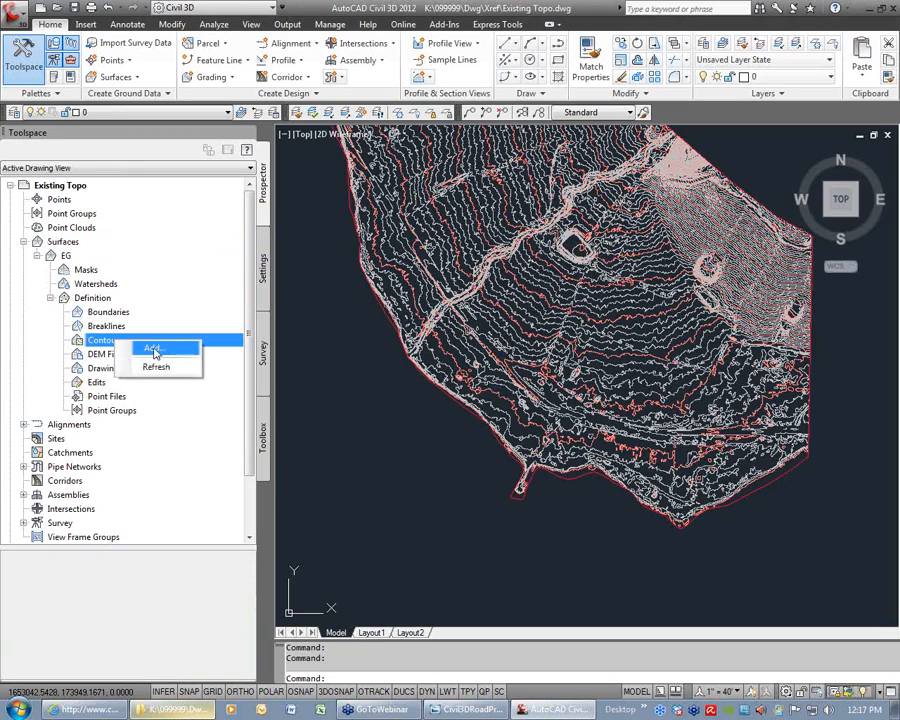
{"action": "left_click", "coordinate": [152, 347]}
{"action": "key", "text": "Tab"}
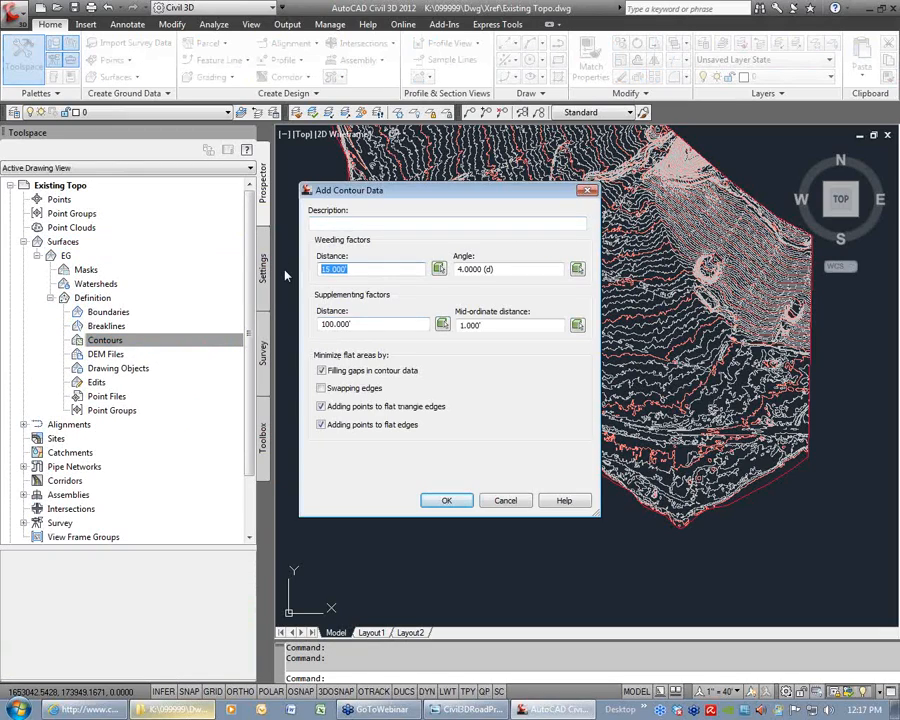
{"action": "type", "text": "100"}
{"action": "key", "text": "Tab"}
{"action": "type", "text": "40"}
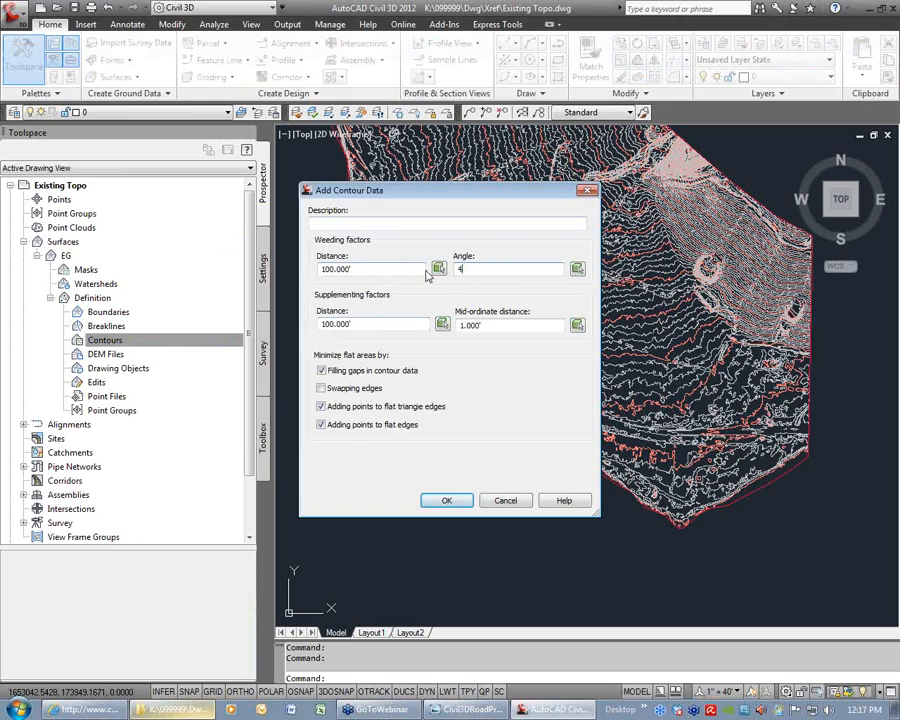
Set the supplementing distance to 150' and accept the contour data settings
{"action": "left_click", "coordinate": [455, 503]}
{"action": "left_click", "coordinate": [550, 388]}
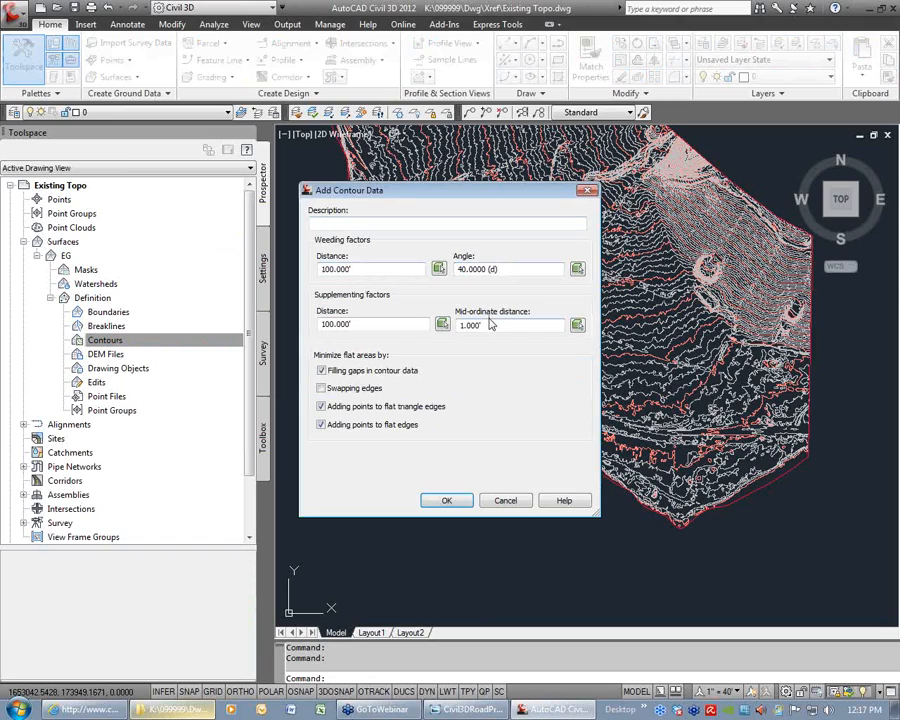
{"action": "left_click", "coordinate": [509, 268]}
{"action": "double_click", "coordinate": [376, 322]}
{"action": "type", "text": "150.000"}
{"action": "left_click", "coordinate": [446, 500]}
Select all the contours in the drawing except the outer boundary line, add them to surface EG, and dismiss the event report
{"action": "scroll", "coordinate": [446, 500], "scroll_direction": "down", "scroll_amount": 5}
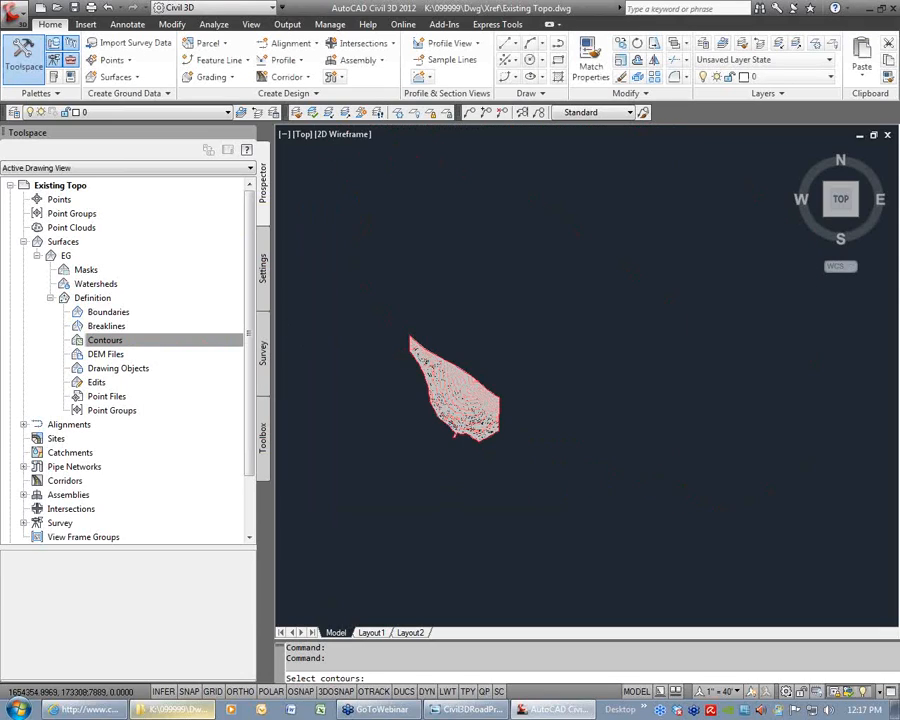
{"action": "left_click", "coordinate": [382, 325]}
{"action": "left_click", "coordinate": [518, 474]}
{"action": "scroll", "coordinate": [518, 474], "scroll_direction": "up", "scroll_amount": 3}
{"action": "scroll", "coordinate": [491, 450], "scroll_direction": "up", "scroll_amount": 3}
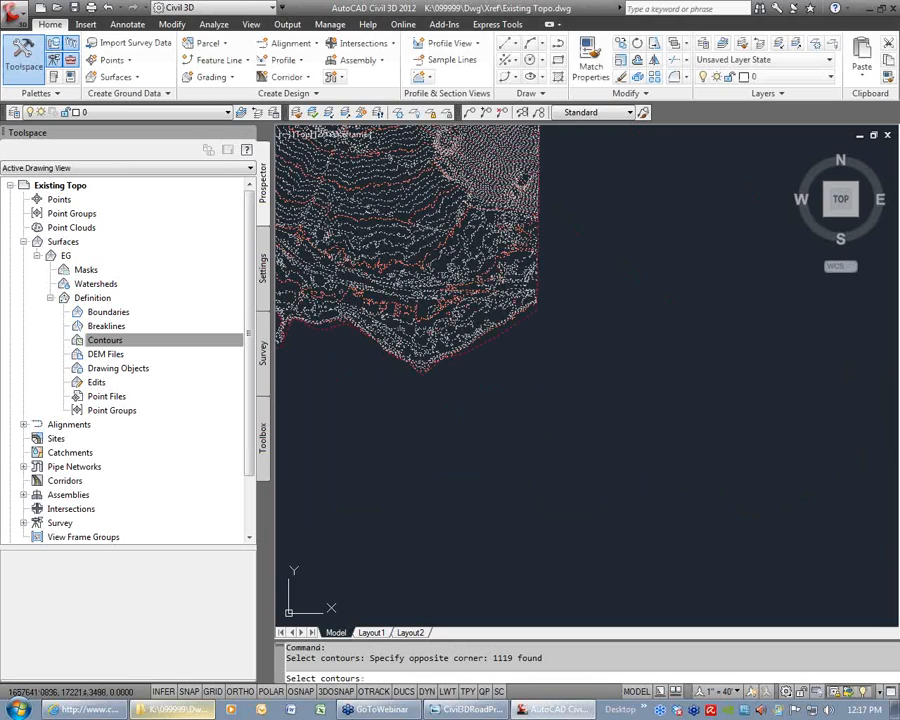
{"action": "left_click", "coordinate": [474, 348], "text": "shift"}
{"action": "key", "text": "Return"}
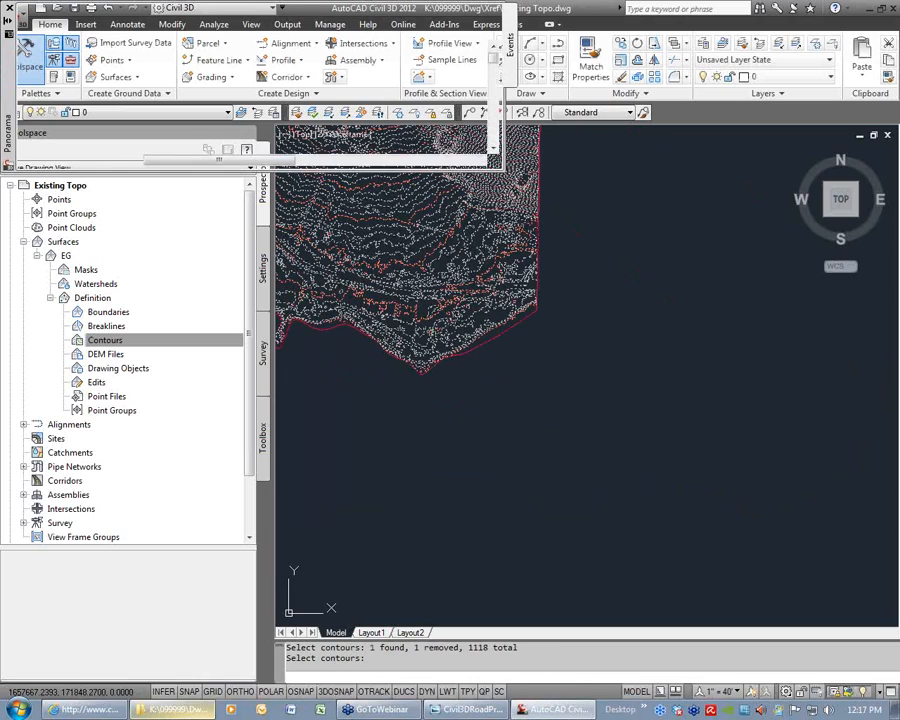
{"action": "left_click", "coordinate": [475, 15]}
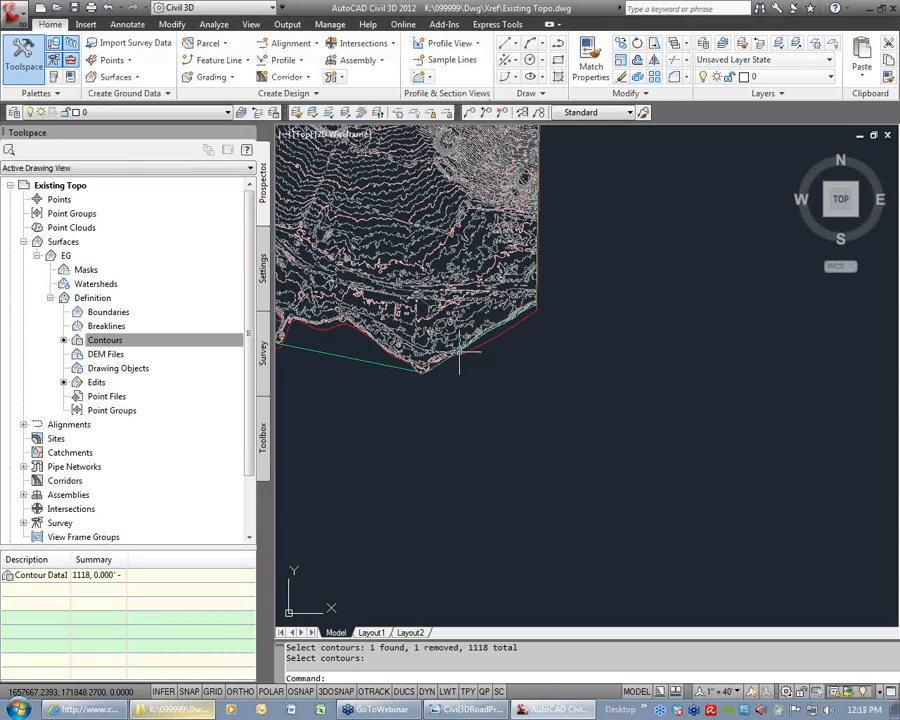
Examine the surface EG border against the contours in the drawing and look over its entry in the surface tree
{"action": "scroll", "coordinate": [434, 320], "scroll_direction": "down", "scroll_amount": 5}
{"action": "scroll", "coordinate": [600, 402], "scroll_direction": "up", "scroll_amount": 5}
{"action": "scroll", "coordinate": [556, 399], "scroll_direction": "up", "scroll_amount": 2}
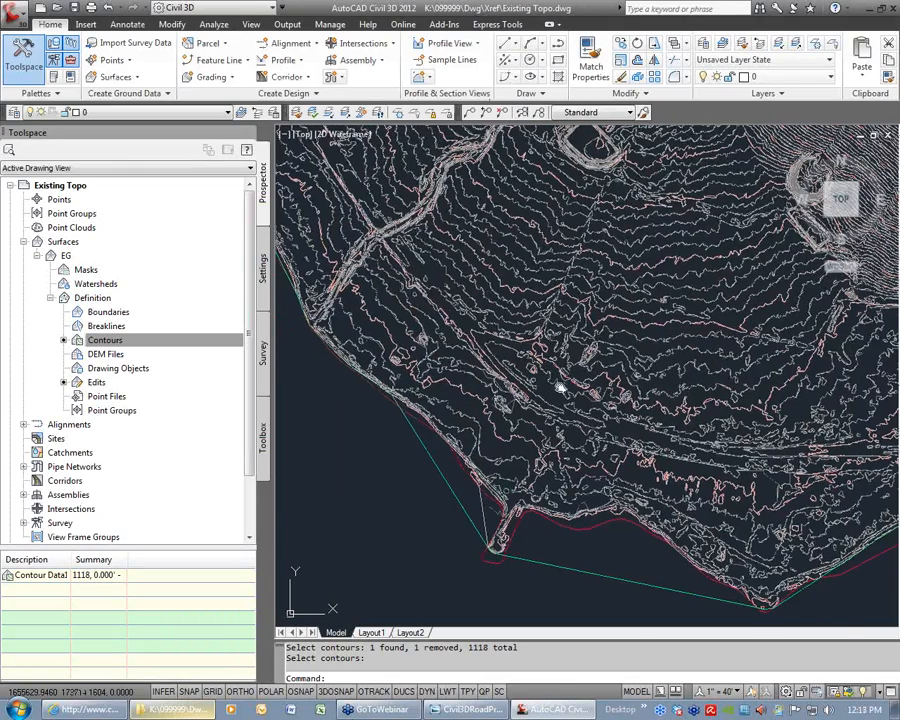
{"action": "left_click", "coordinate": [23, 241]}
{"action": "left_click", "coordinate": [23, 241]}
{"action": "left_click", "coordinate": [37, 256]}
{"action": "left_click", "coordinate": [37, 256]}
{"action": "left_click", "coordinate": [82, 258]}
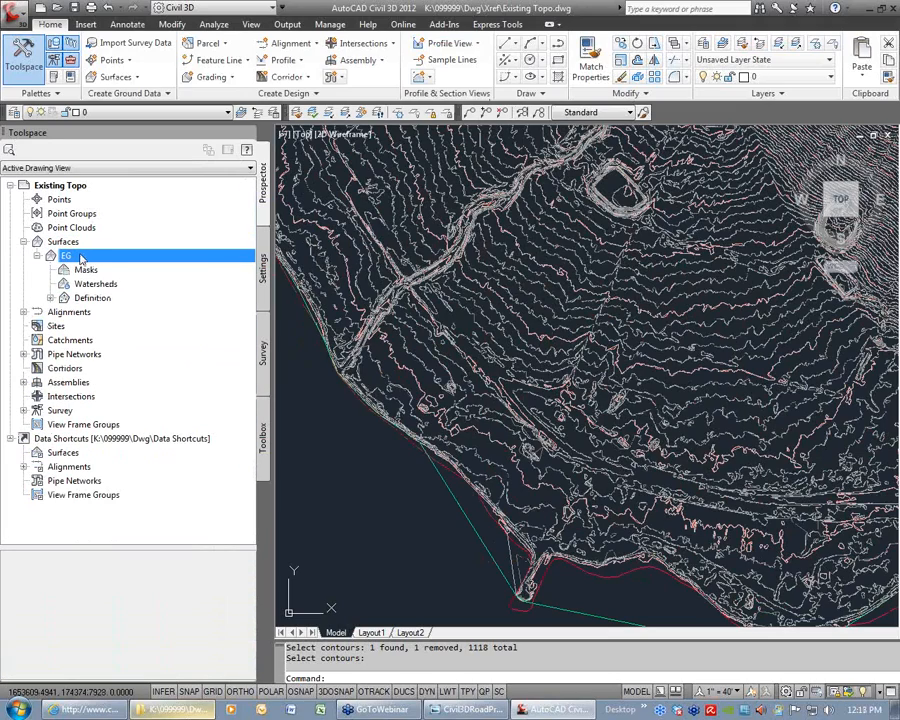
Try to create data shortcuts from the unsaved Existing Topo drawing
{"action": "left_click", "coordinate": [62, 452]}
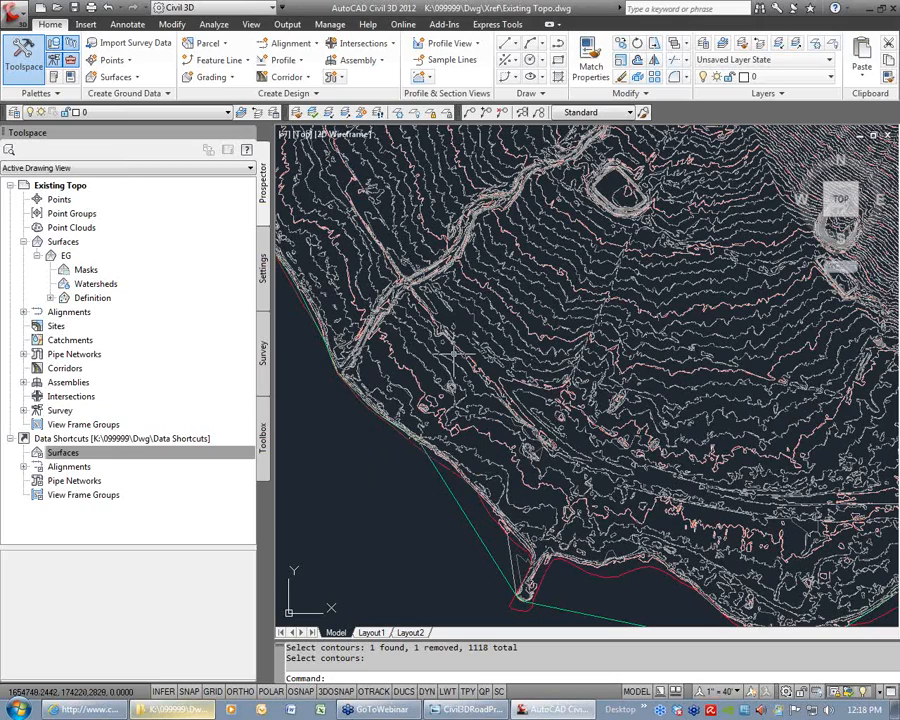
{"action": "left_click", "coordinate": [72, 448]}
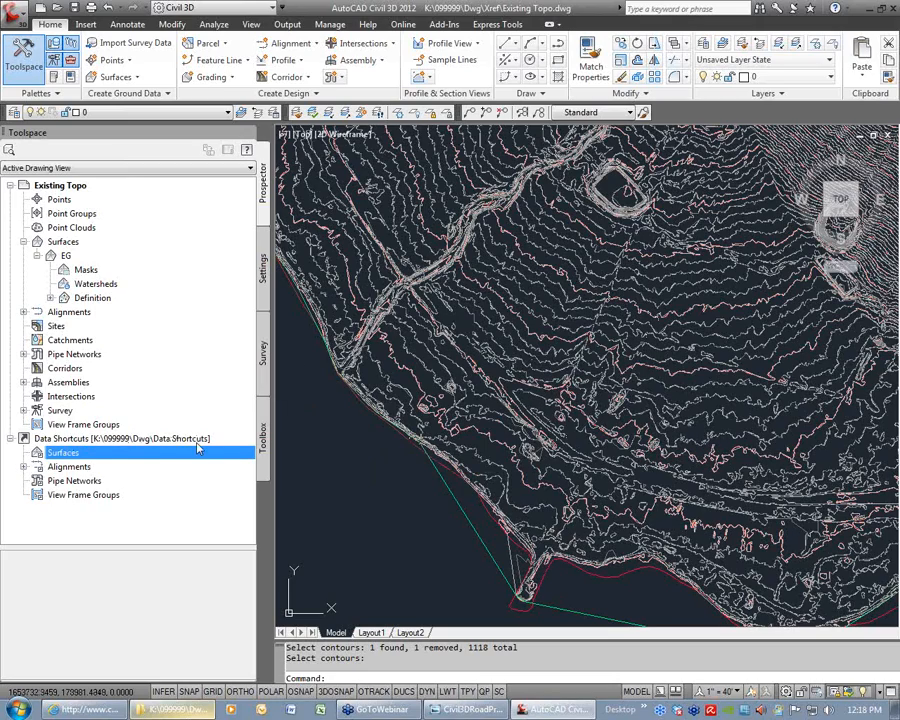
{"action": "left_click", "coordinate": [104, 442]}
{"action": "right_click", "coordinate": [106, 446]}
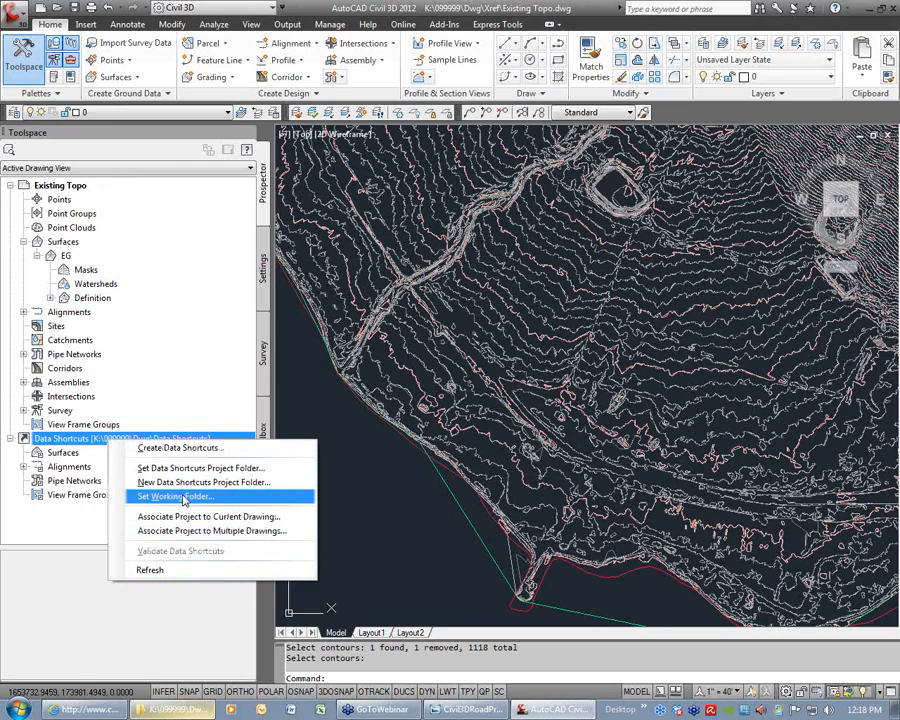
{"action": "left_click", "coordinate": [185, 449]}
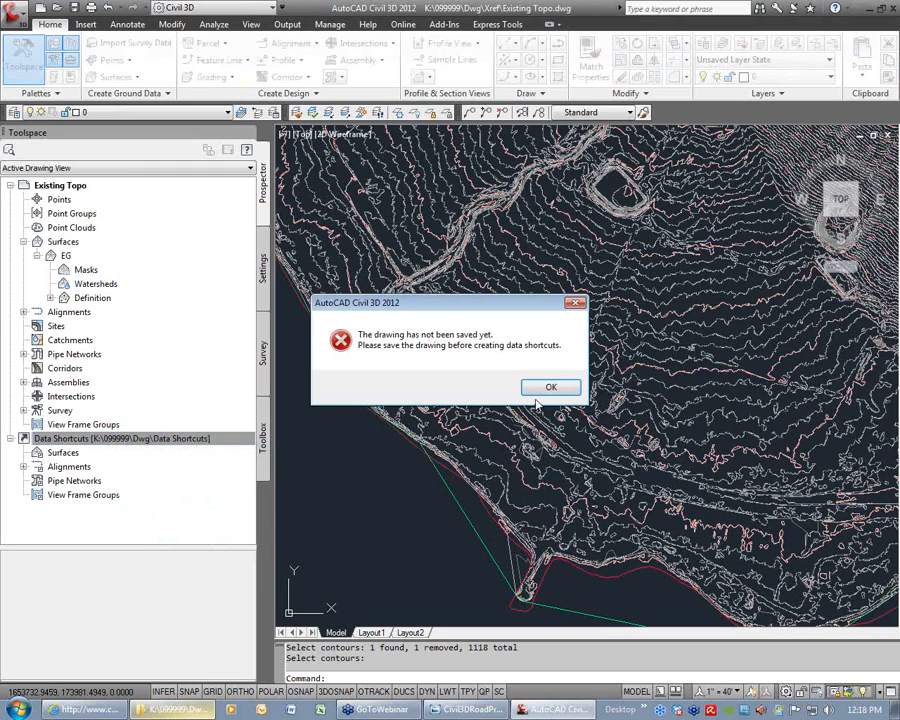
{"action": "left_click", "coordinate": [550, 387]}
Save the Existing Topo drawing and create a data shortcut for surface EG
{"action": "left_click", "coordinate": [372, 452]}
{"action": "key", "text": "ctrl+s"}
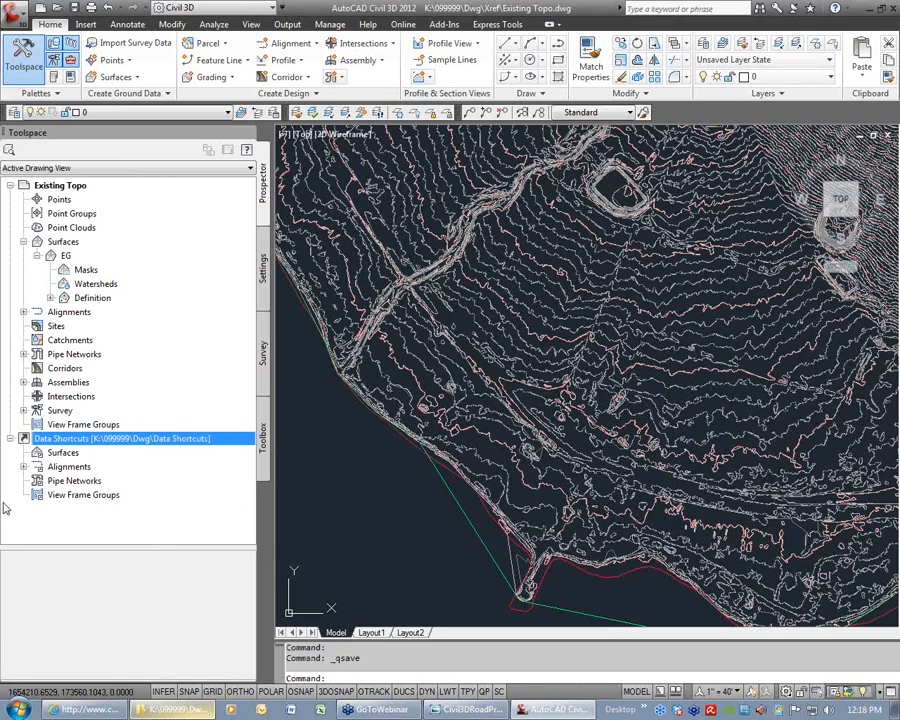
{"action": "right_click", "coordinate": [68, 438]}
{"action": "left_click", "coordinate": [127, 446]}
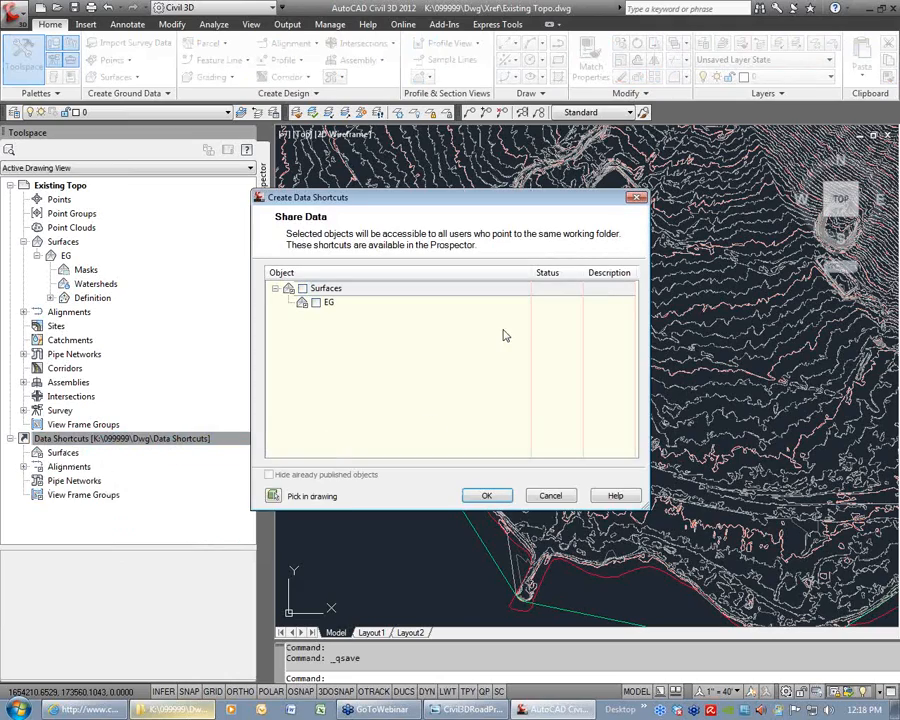
{"action": "left_click_drag", "start_coordinate": [488, 199], "coordinate": [552, 157]}
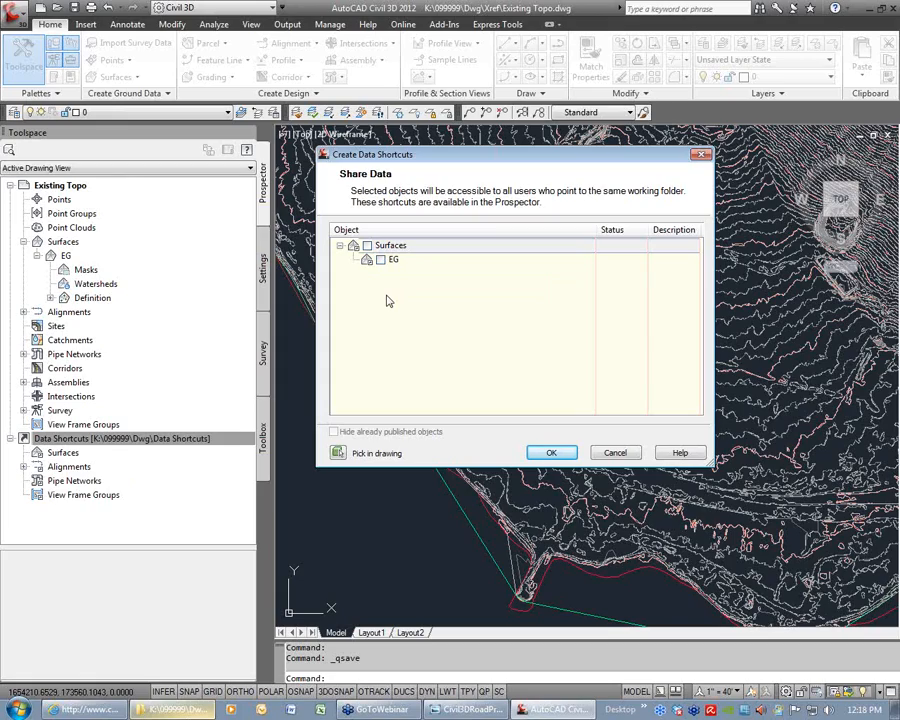
{"action": "left_click", "coordinate": [380, 259]}
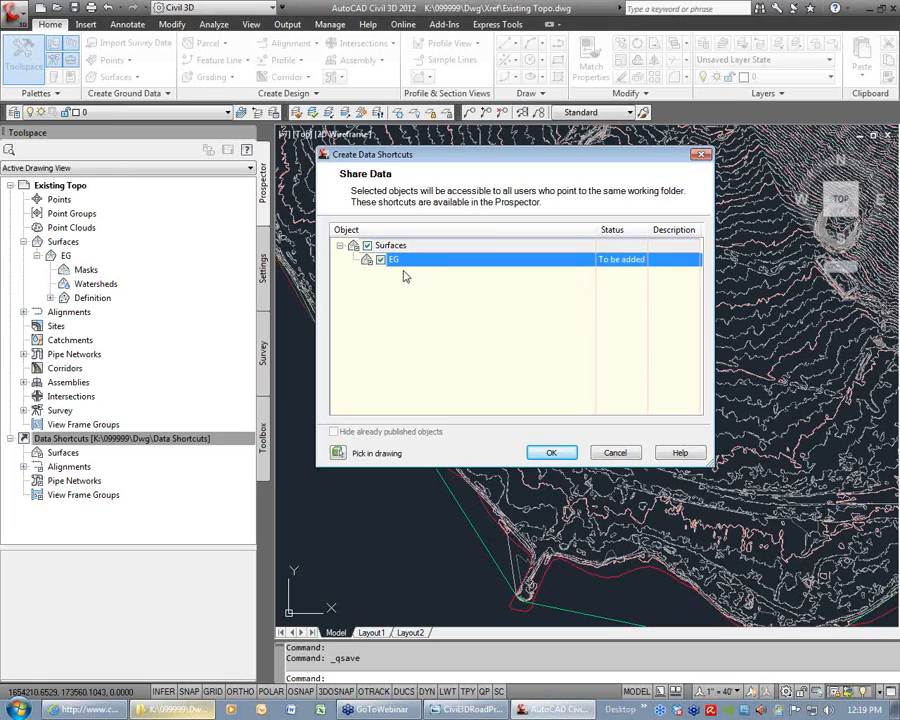
{"action": "left_click", "coordinate": [551, 452]}
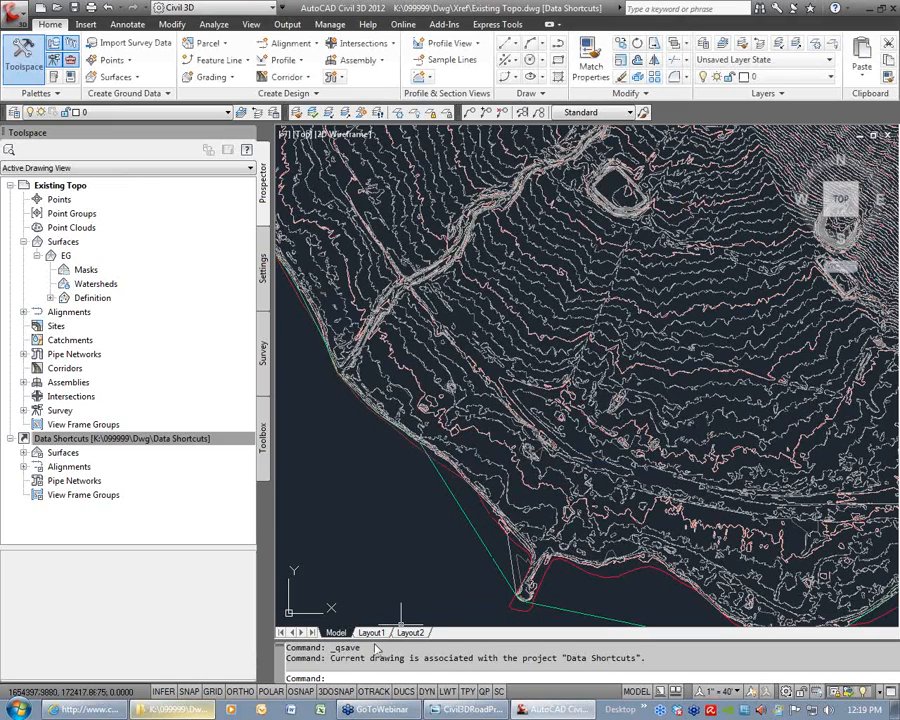
Check the drawing's project association and the source file and location of the EG data shortcut
{"action": "left_click_drag", "start_coordinate": [330, 658], "coordinate": [640, 663]}
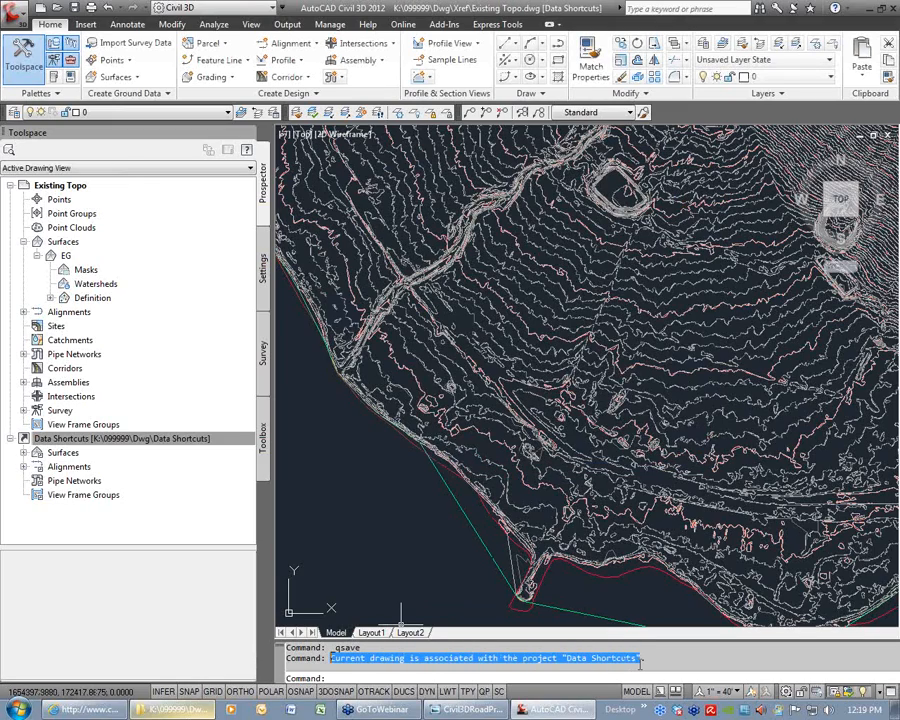
{"action": "left_click", "coordinate": [352, 478]}
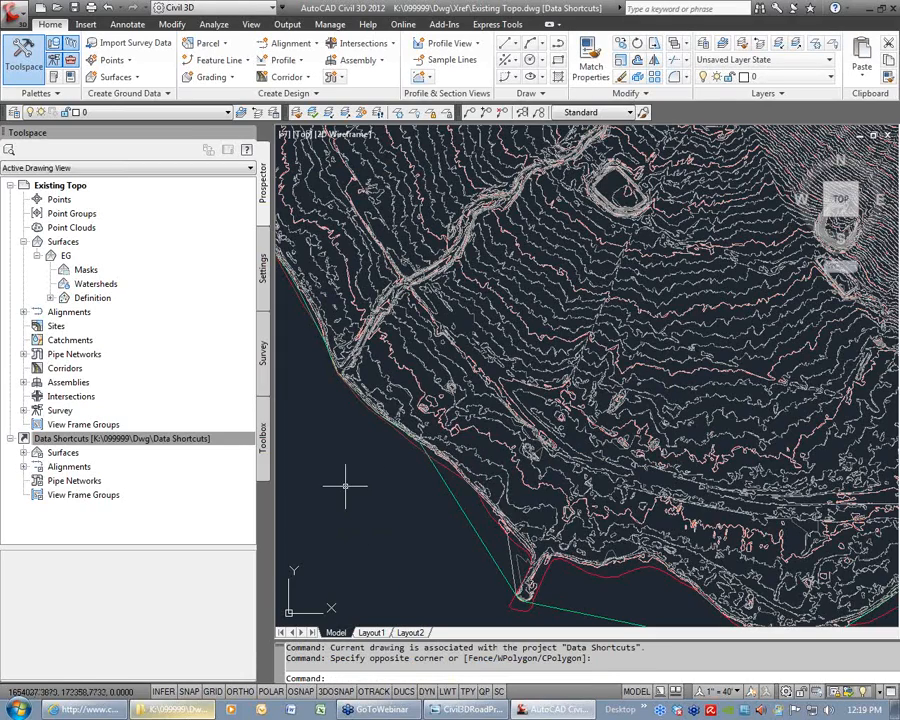
{"action": "left_click", "coordinate": [143, 443]}
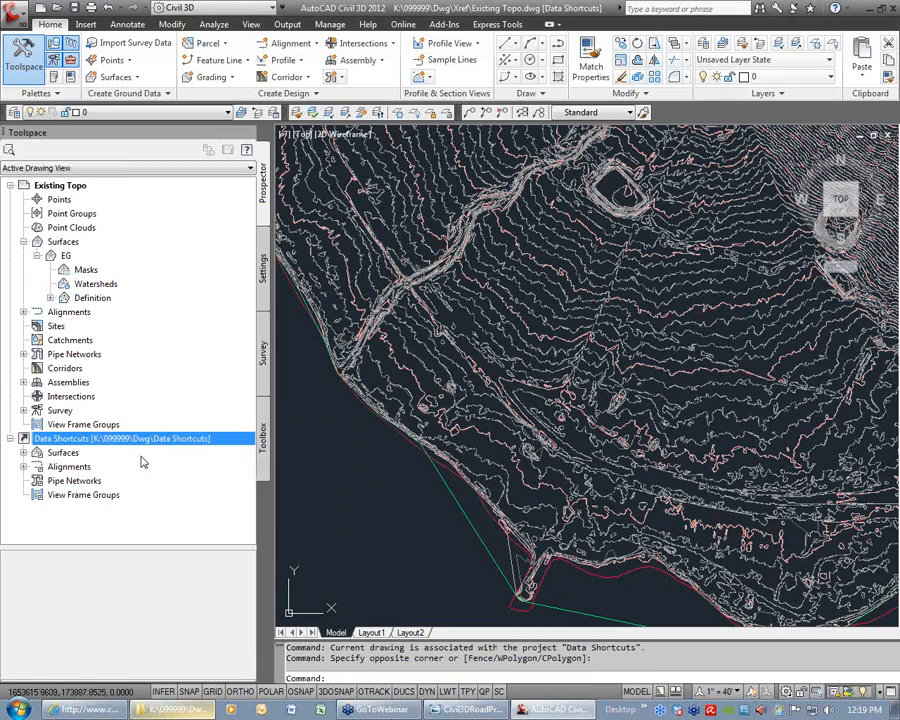
{"action": "left_click", "coordinate": [23, 452]}
{"action": "left_click", "coordinate": [58, 466]}
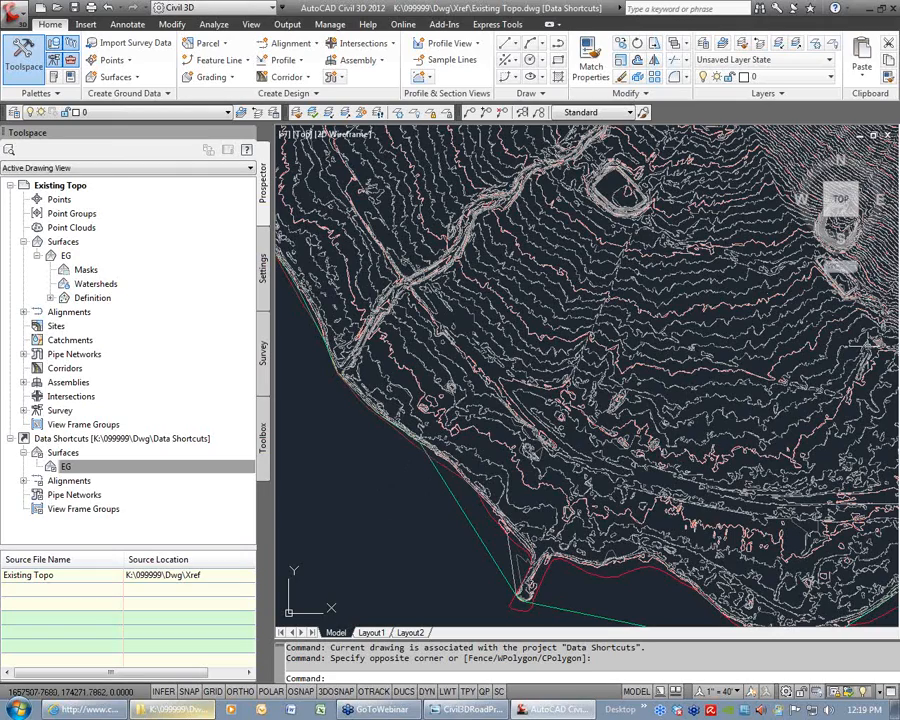
{"action": "left_click", "coordinate": [65, 467]}
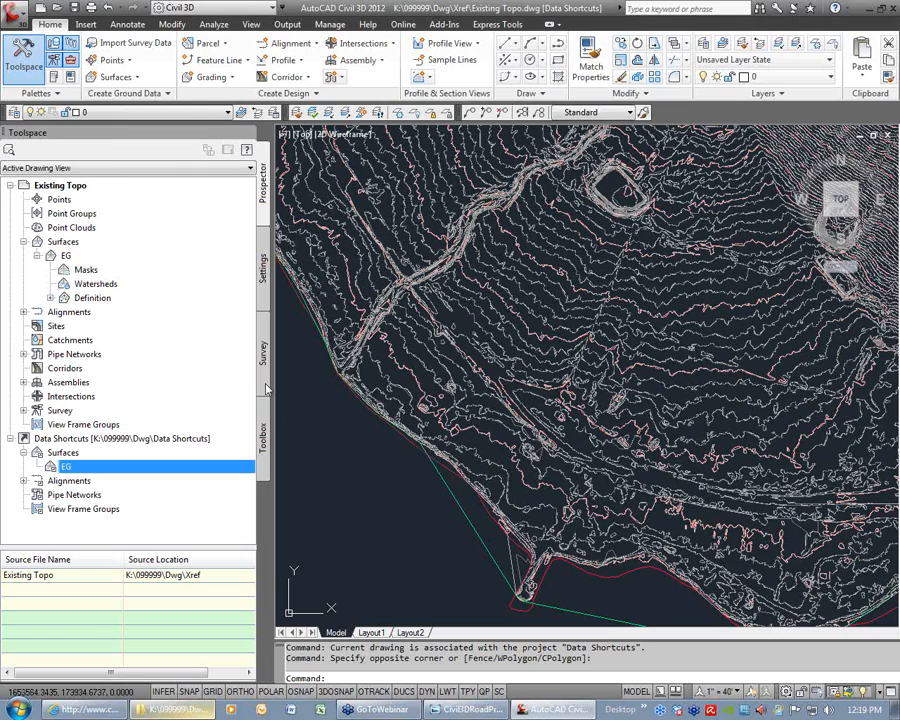
{"action": "left_click", "coordinate": [50, 298]}
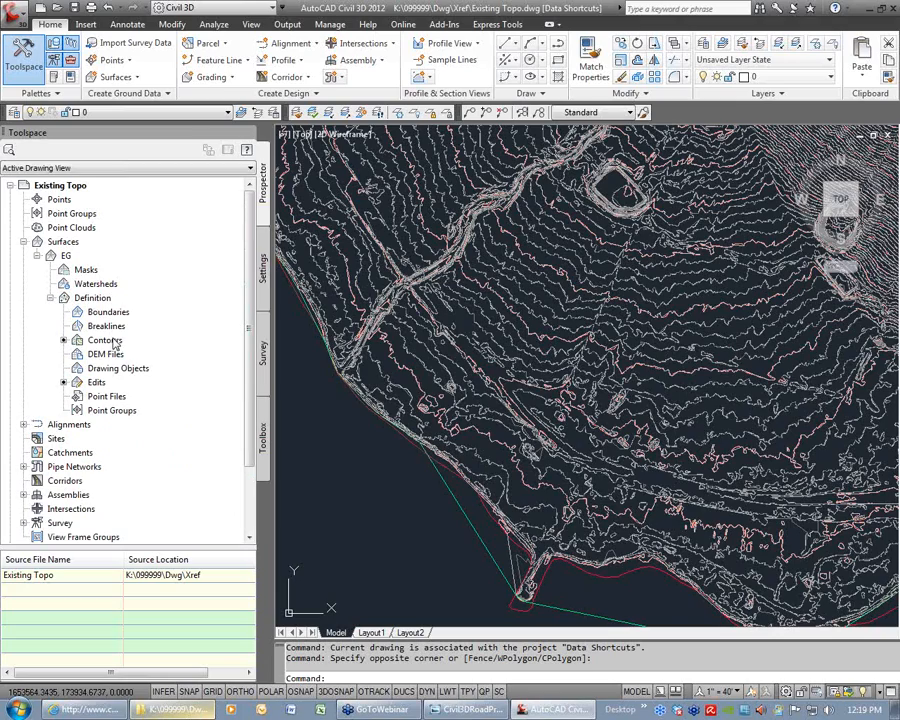
{"action": "right_click", "coordinate": [114, 341]}
{"action": "left_click", "coordinate": [150, 348]}
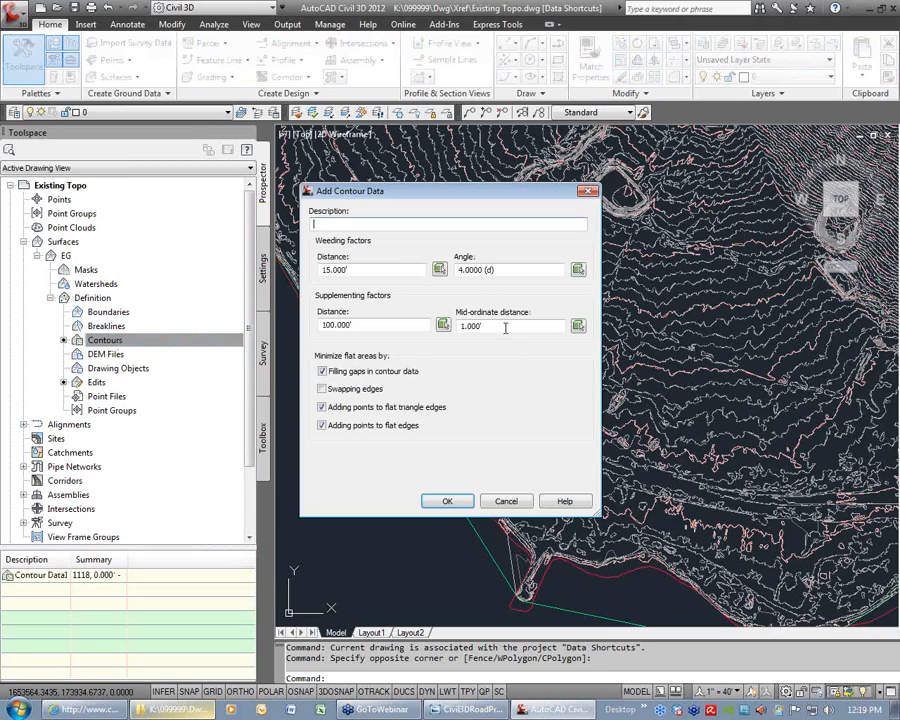
{"action": "left_click", "coordinate": [372, 270]}
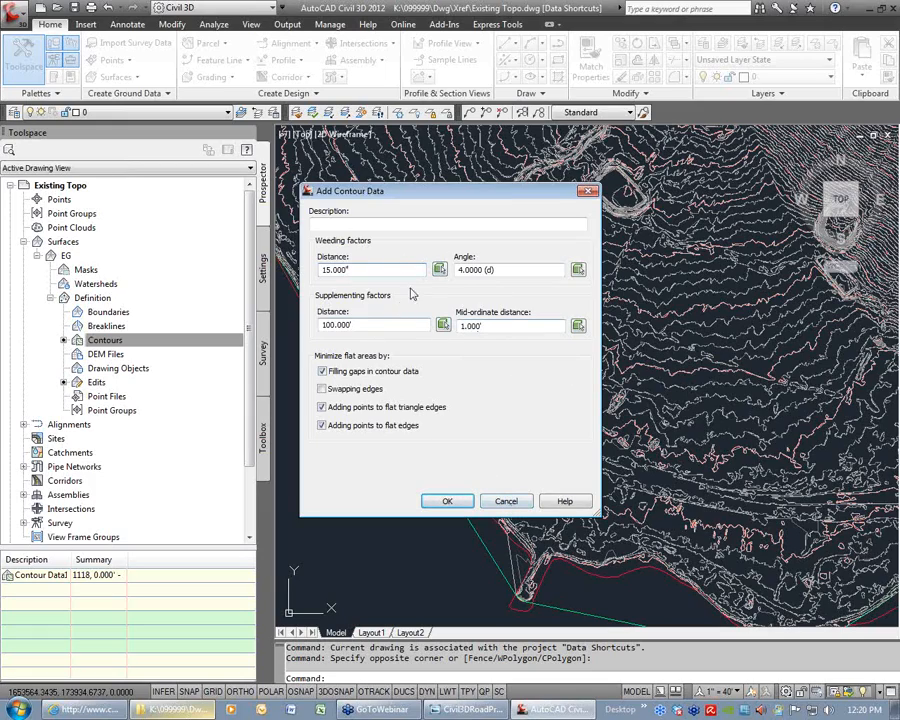
{"action": "double_click", "coordinate": [322, 316]}
{"action": "left_click_drag", "start_coordinate": [497, 327], "coordinate": [438, 325]}
{"action": "left_click_drag", "start_coordinate": [368, 324], "coordinate": [298, 331]}
{"action": "type", "text": "150"}
{"action": "left_click_drag", "start_coordinate": [367, 269], "coordinate": [315, 275]}
{"action": "type", "text": "100"}
{"action": "left_click_drag", "start_coordinate": [516, 275], "coordinate": [435, 276]}
{"action": "type", "text": "50"}
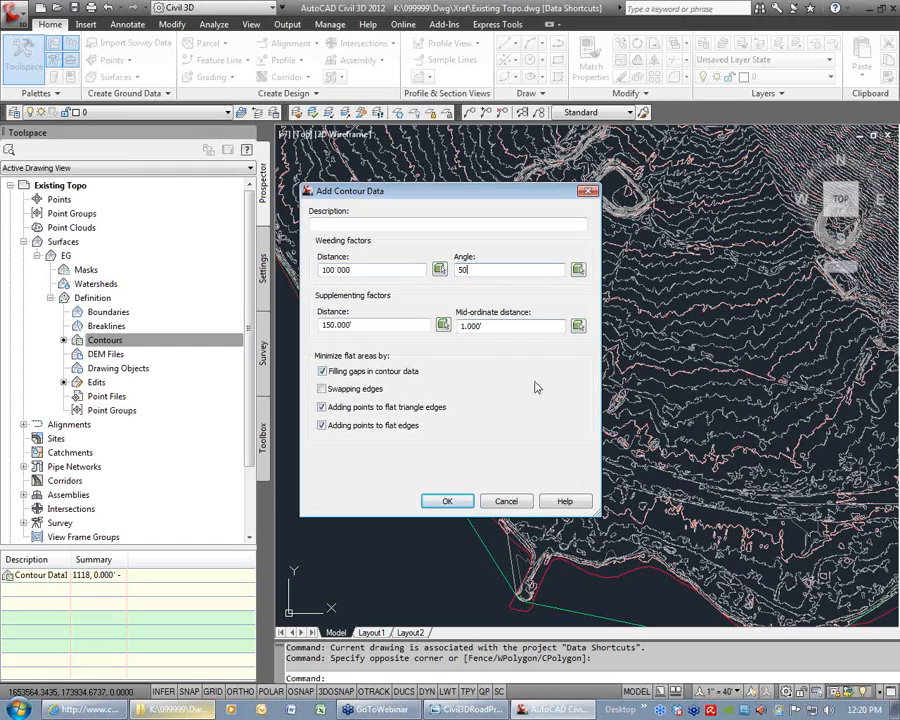
{"action": "left_click", "coordinate": [518, 503]}
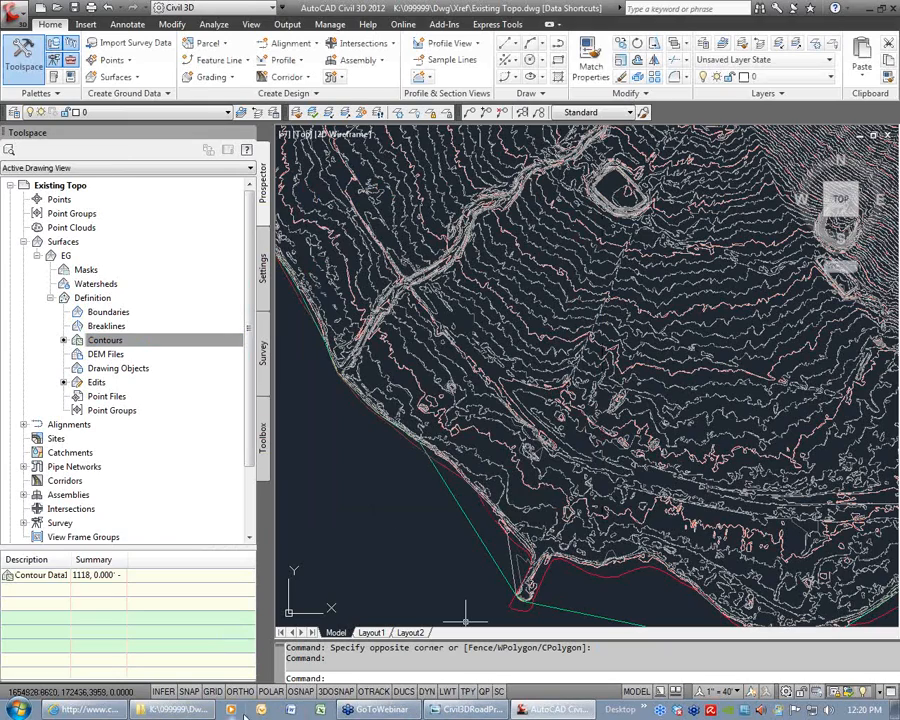
Switch to the file explorer and browse project 099999 to the Dwg\Data Shortcuts\_Shortcuts\Surfaces folder
{"action": "left_click", "coordinate": [175, 709]}
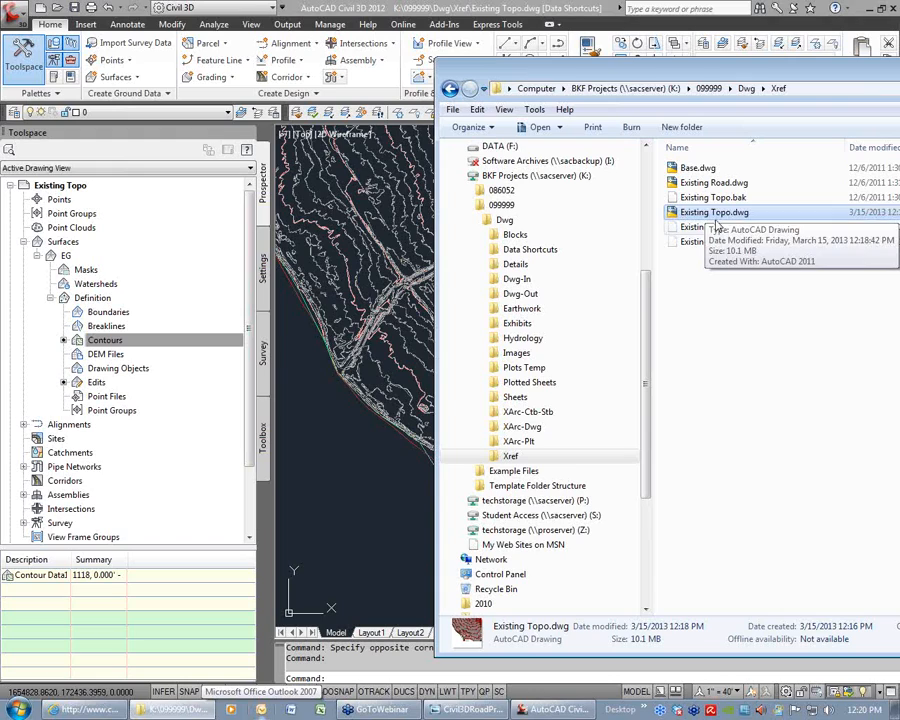
{"action": "mouse_move", "coordinate": [817, 73]}
{"action": "left_mouse_down"}
{"action": "mouse_move", "coordinate": [517, 85]}
{"action": "mouse_move", "coordinate": [873, 46]}
{"action": "left_mouse_up"}
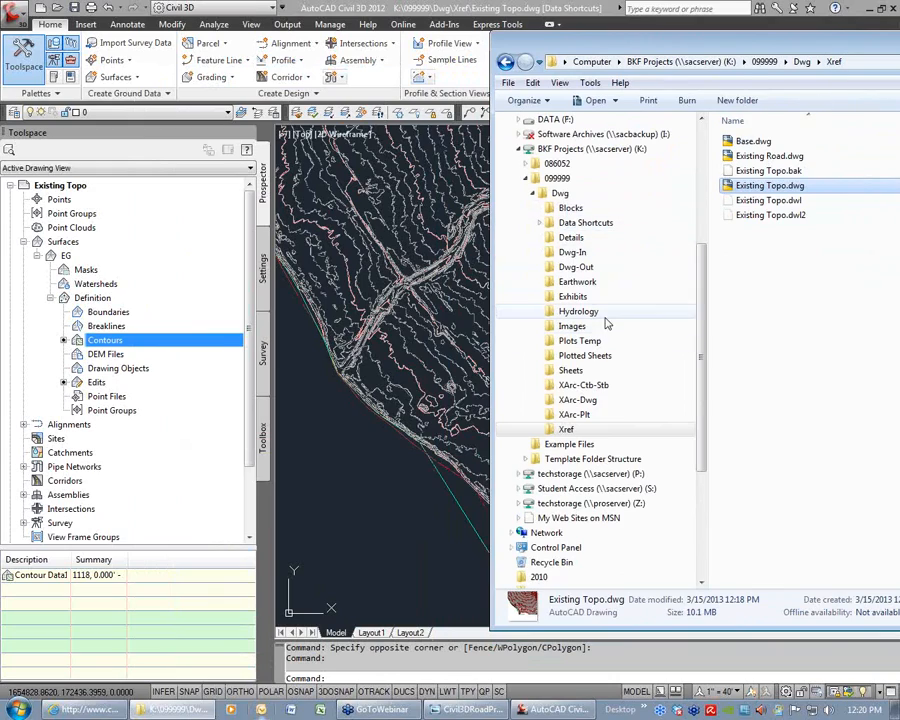
{"action": "left_click", "coordinate": [540, 224]}
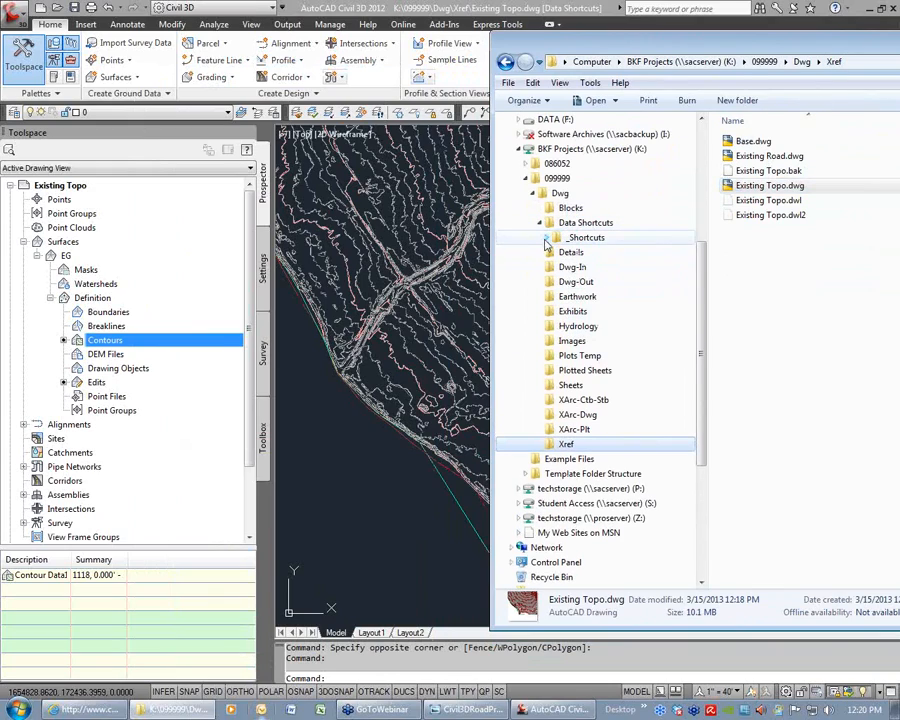
{"action": "left_click", "coordinate": [547, 238]}
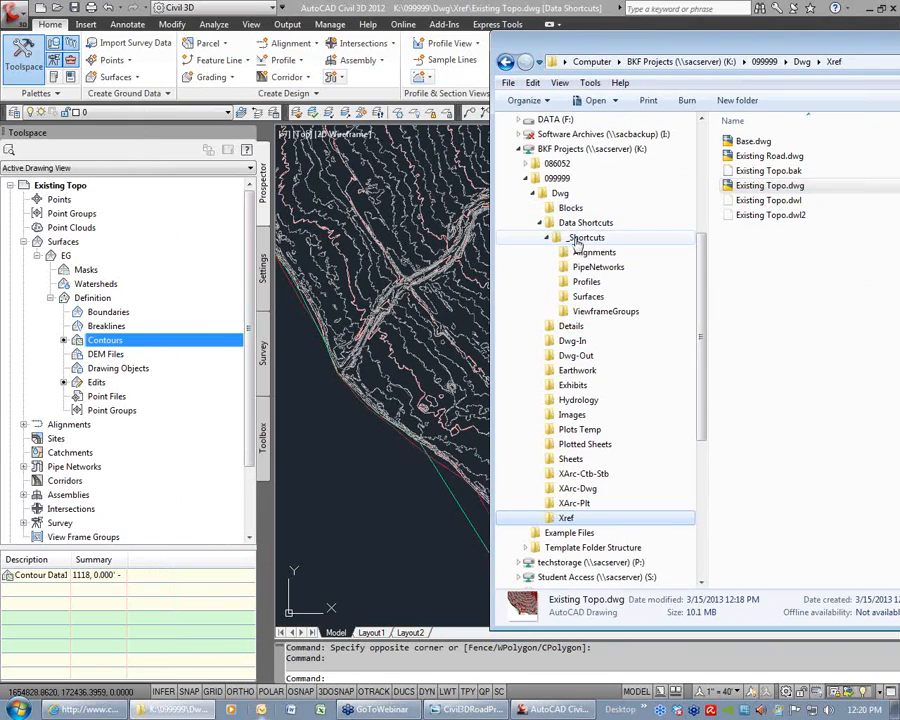
{"action": "left_click", "coordinate": [606, 297]}
{"action": "left_click_drag", "start_coordinate": [752, 48], "coordinate": [427, 45]}
{"action": "double_click", "coordinate": [572, 119]}
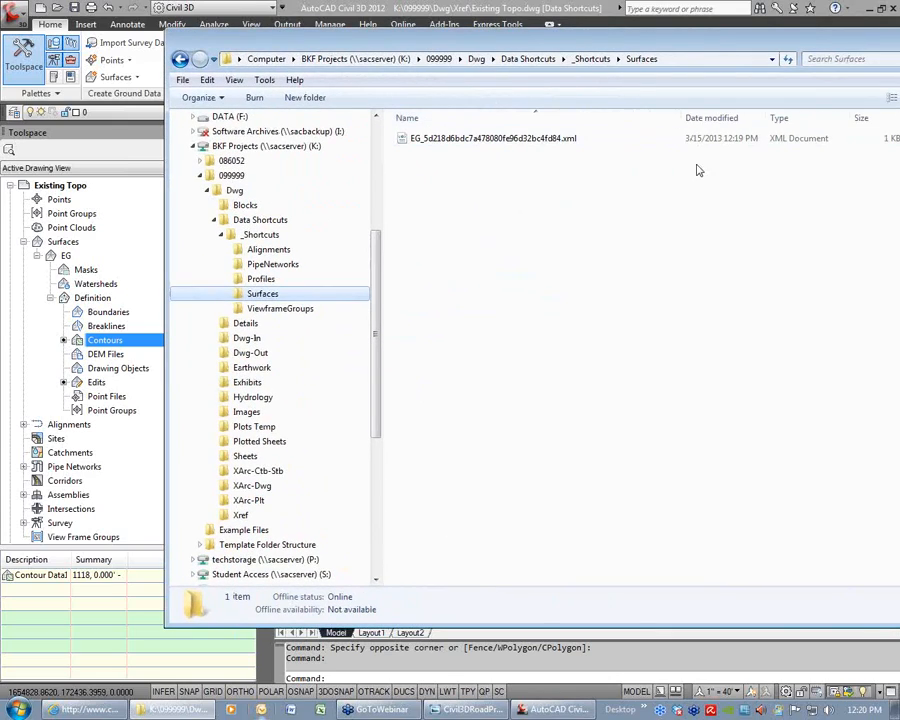
Open the EG shortcut's XML file in Notepad, read it with word wrap on, and close it
{"action": "left_click", "coordinate": [468, 139]}
{"action": "right_click", "coordinate": [466, 140]}
{"action": "left_click", "coordinate": [497, 165]}
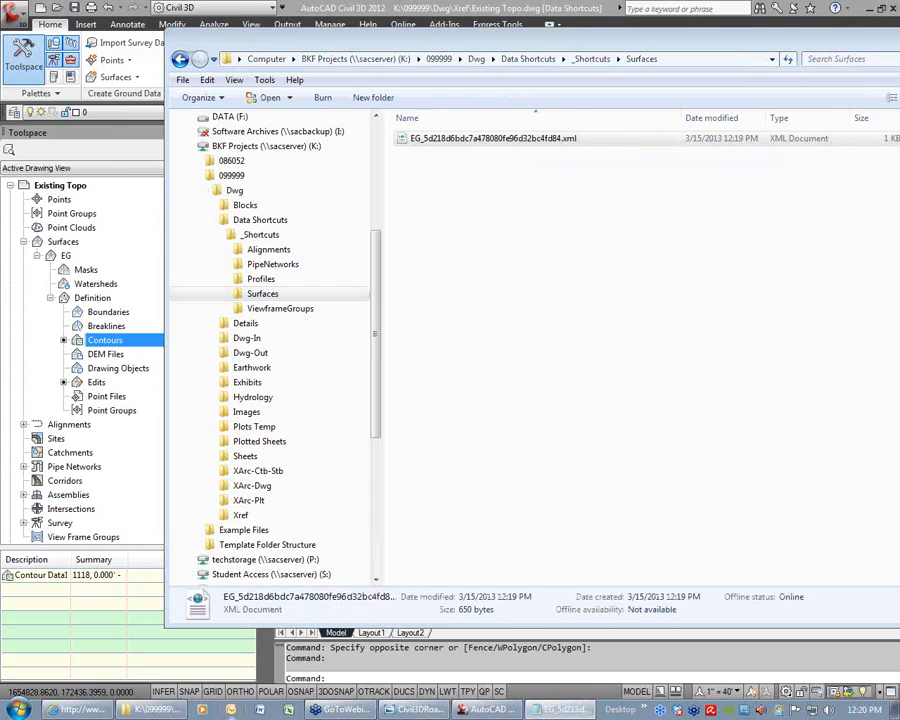
{"action": "left_click_drag", "start_coordinate": [370, 127], "coordinate": [302, 96]}
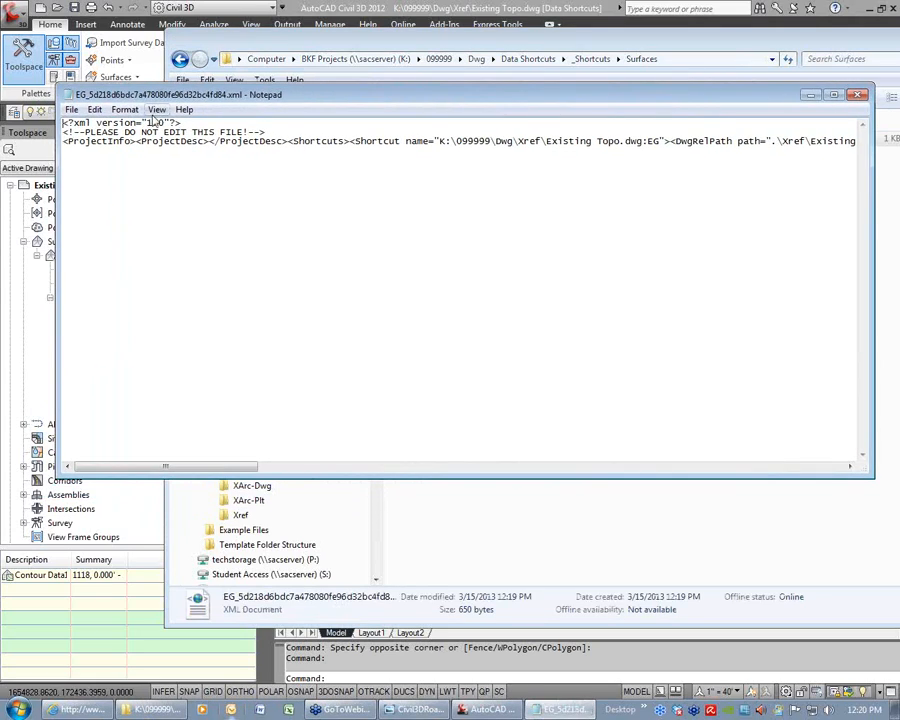
{"action": "left_click", "coordinate": [125, 109]}
{"action": "left_click", "coordinate": [150, 123]}
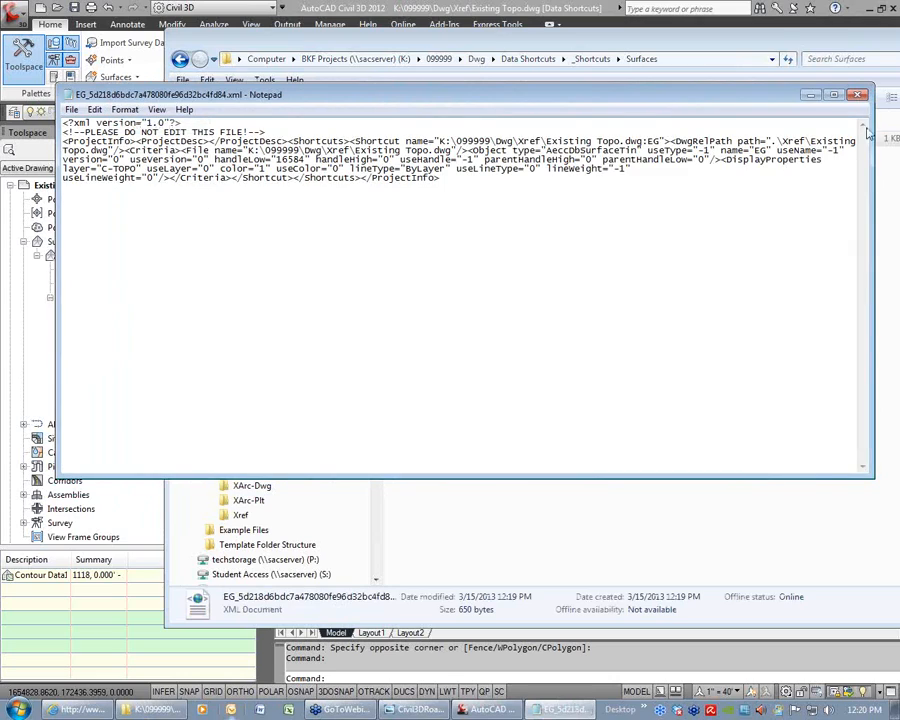
{"action": "left_click", "coordinate": [857, 98]}
Open the EG shortcut file with XML Editor, examine its source drawing path and surface entries, and close it
{"action": "right_click", "coordinate": [456, 139]}
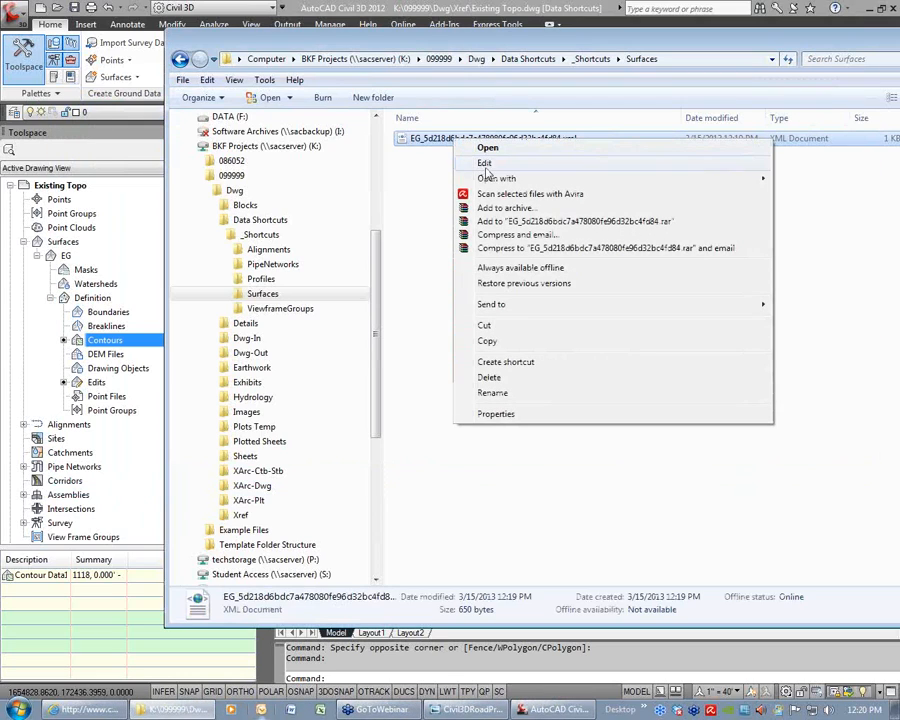
{"action": "mouse_move", "coordinate": [493, 180]}
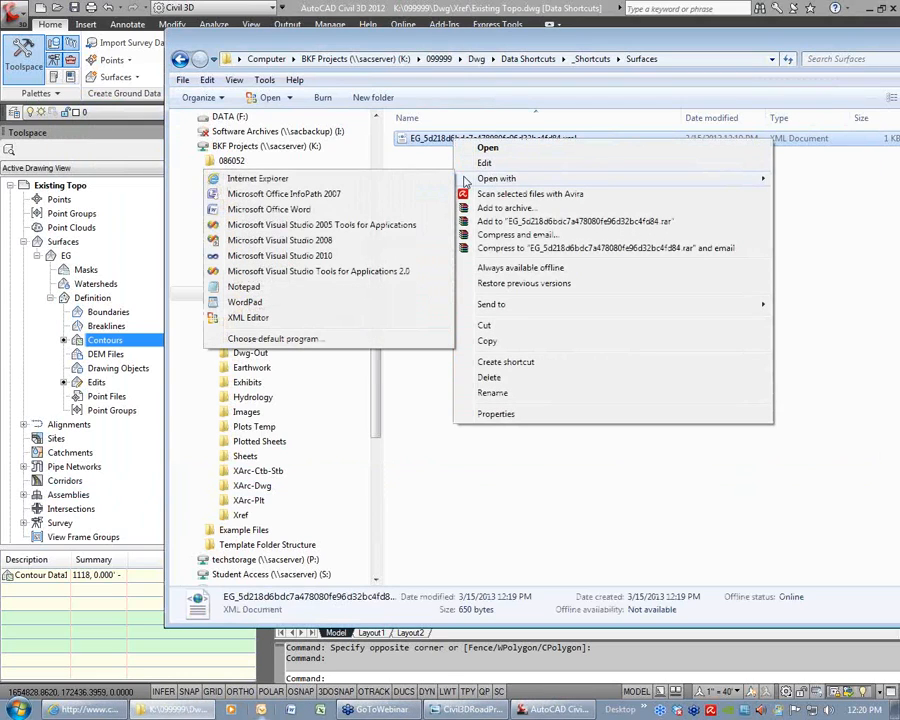
{"action": "left_click", "coordinate": [250, 319]}
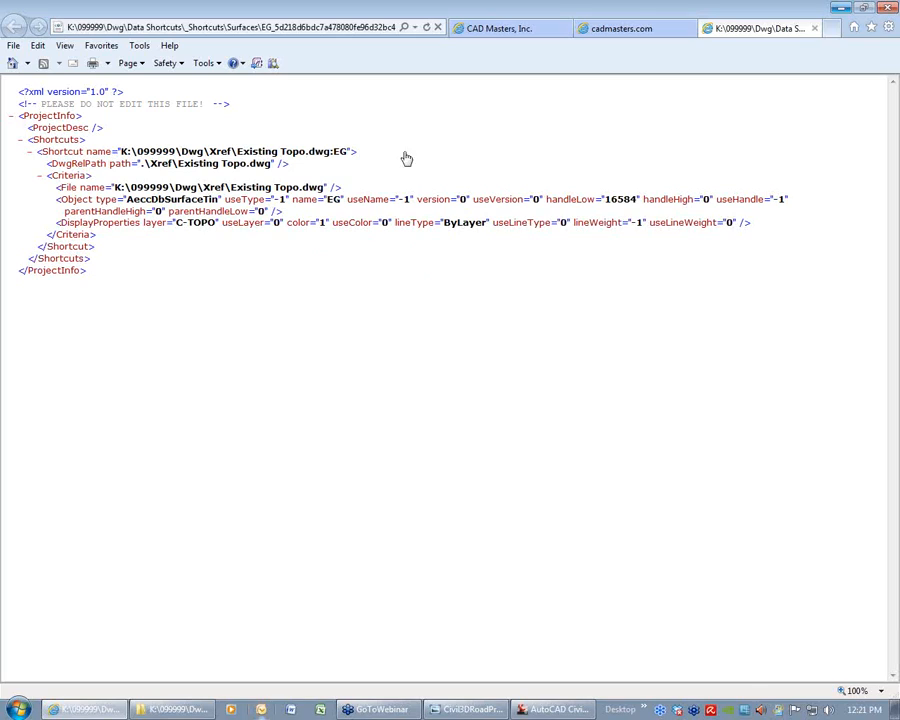
{"action": "left_click", "coordinate": [814, 28]}
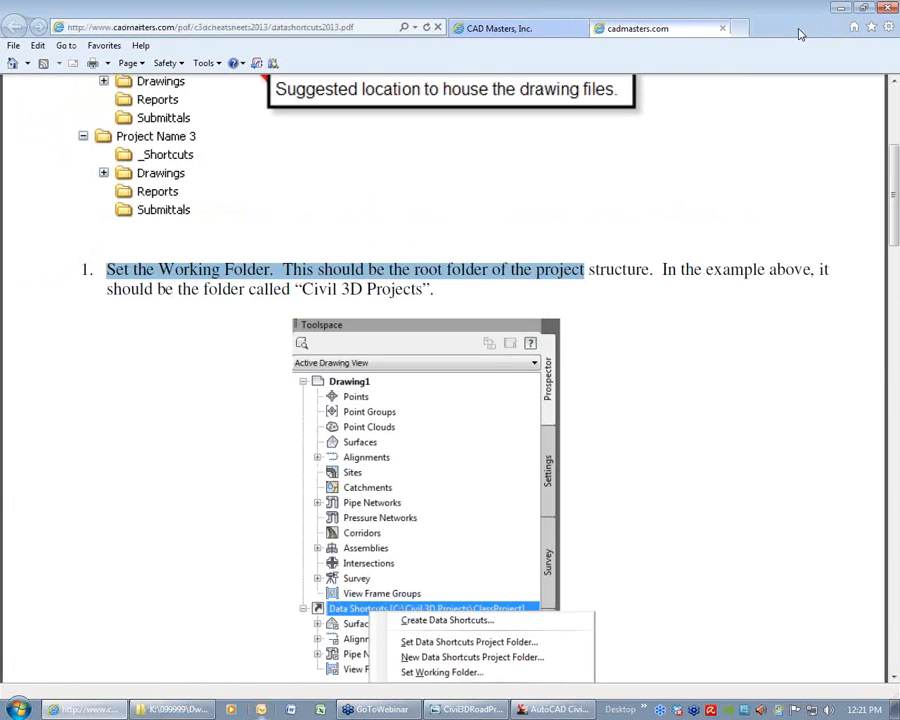
{"action": "left_click", "coordinate": [841, 8]}
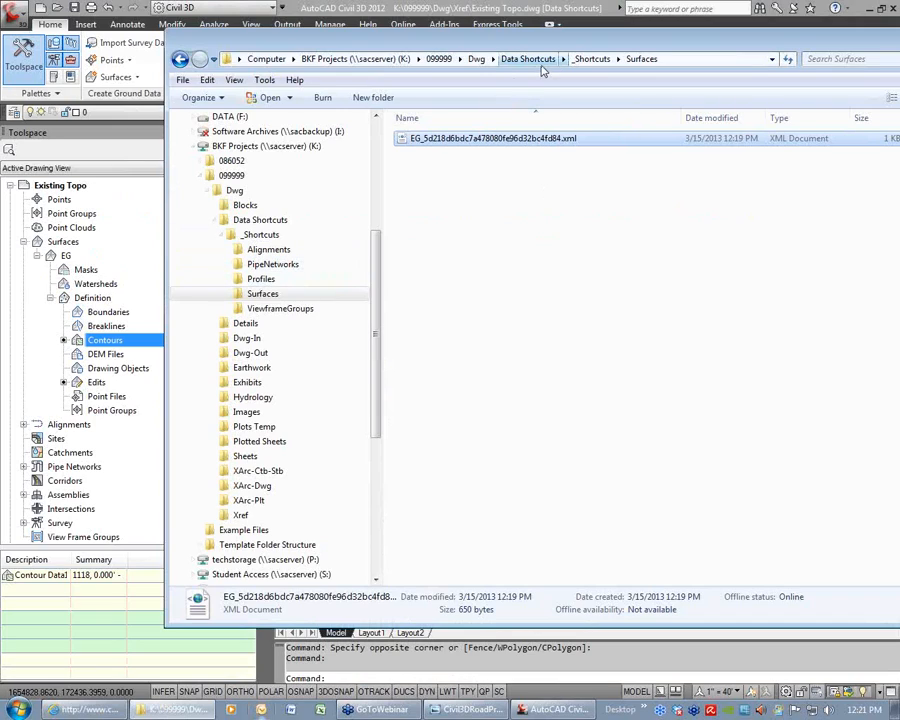
Locate the source drawing Existing Topo.dwg in the project's Xref folder
{"action": "left_click", "coordinate": [476, 58]}
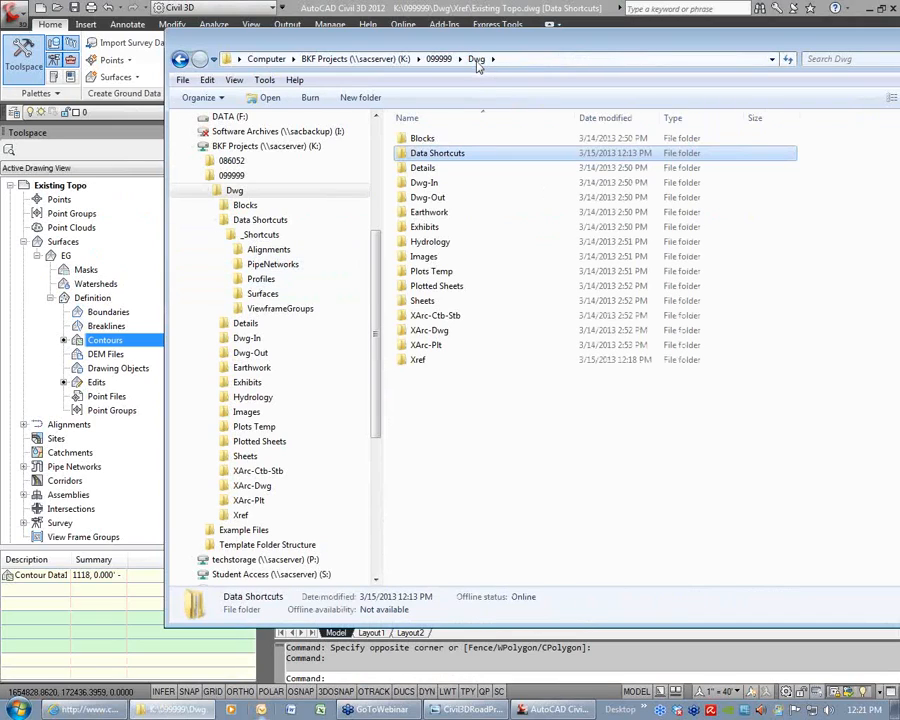
{"action": "double_click", "coordinate": [420, 360]}
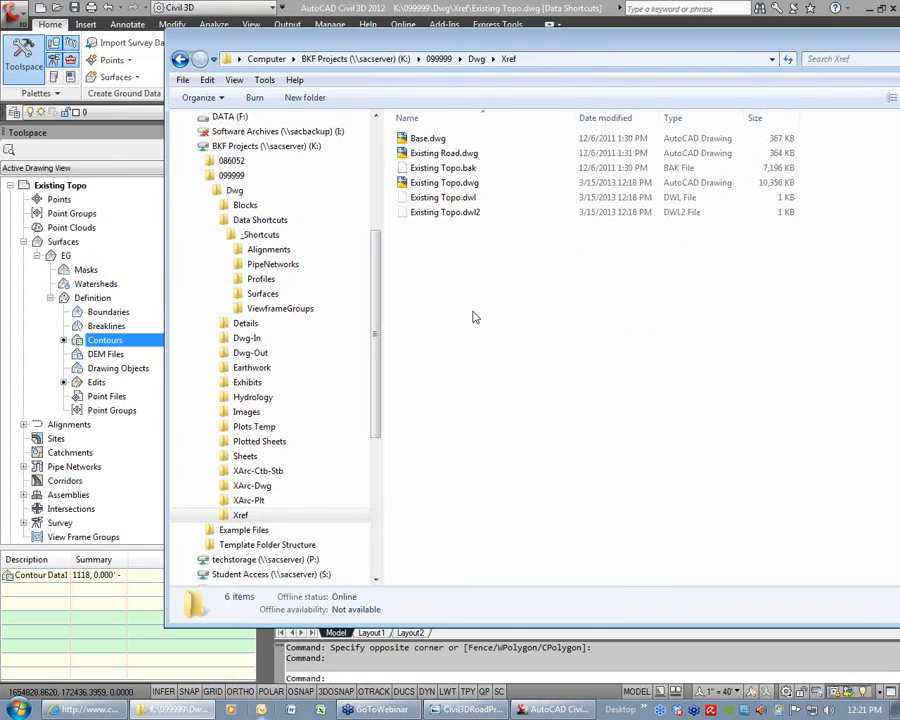
{"action": "left_click", "coordinate": [442, 182]}
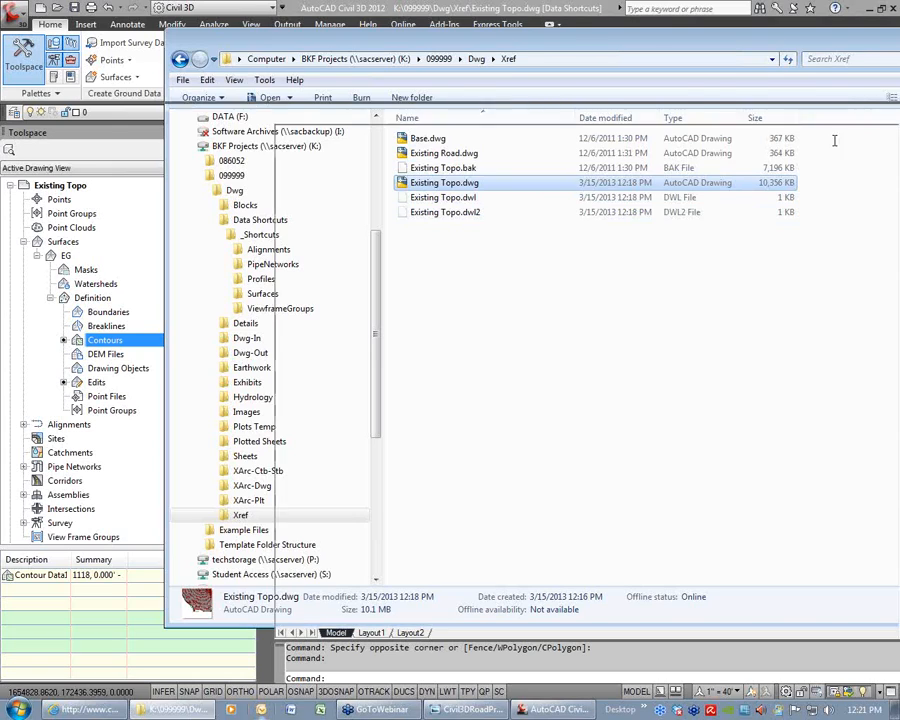
Switch back to Civil 3D and save the Existing Topo drawing
{"action": "key", "text": "alt+Tab"}
{"action": "left_click", "coordinate": [362, 465]}
{"action": "left_click", "coordinate": [362, 465]}
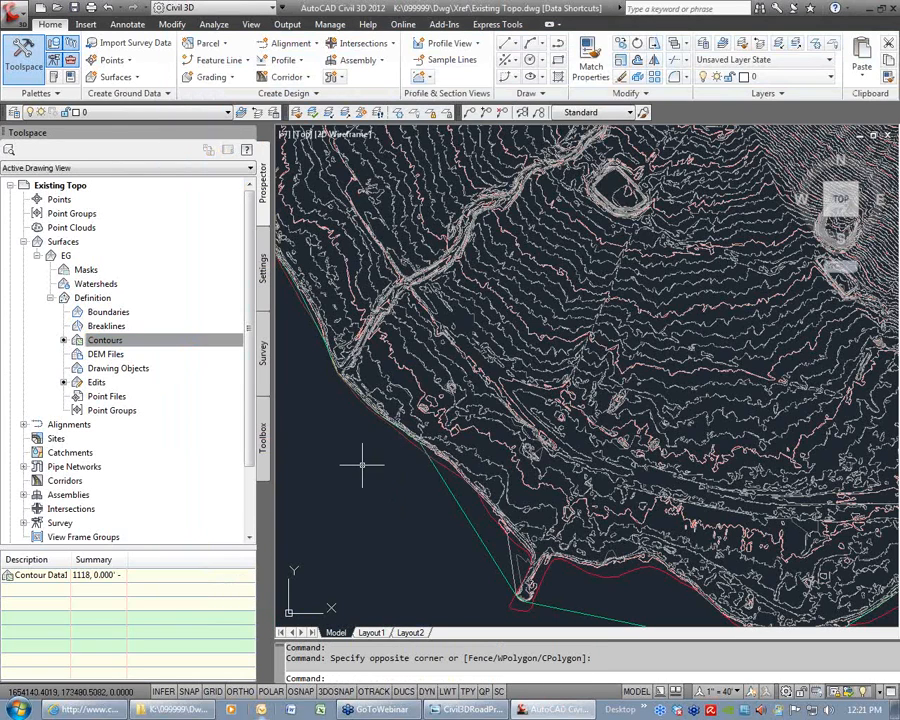
{"action": "type", "text": "qsave"}
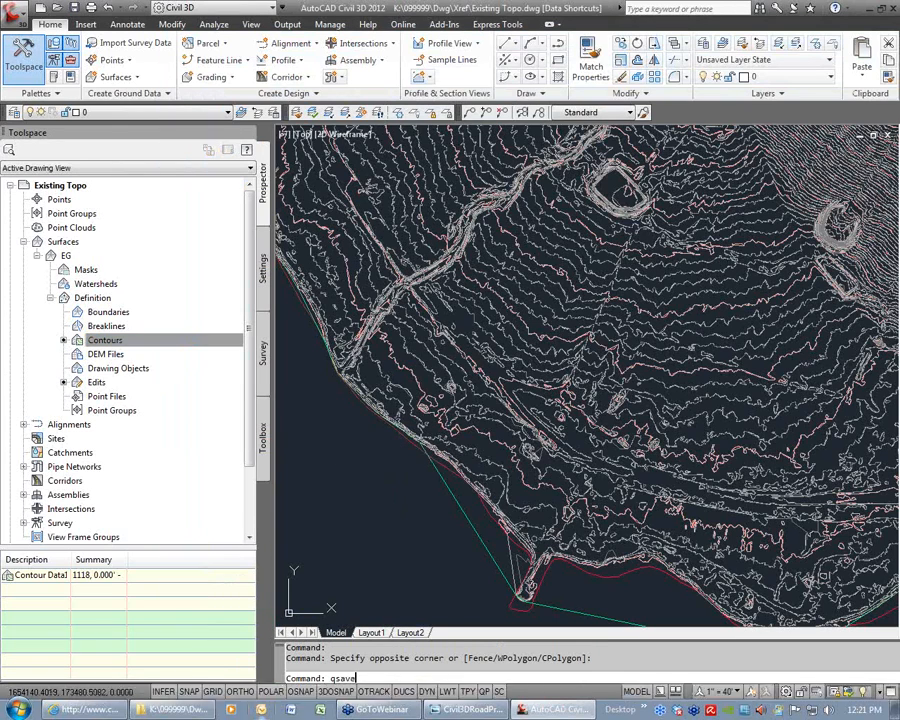
{"action": "key", "text": "Return"}
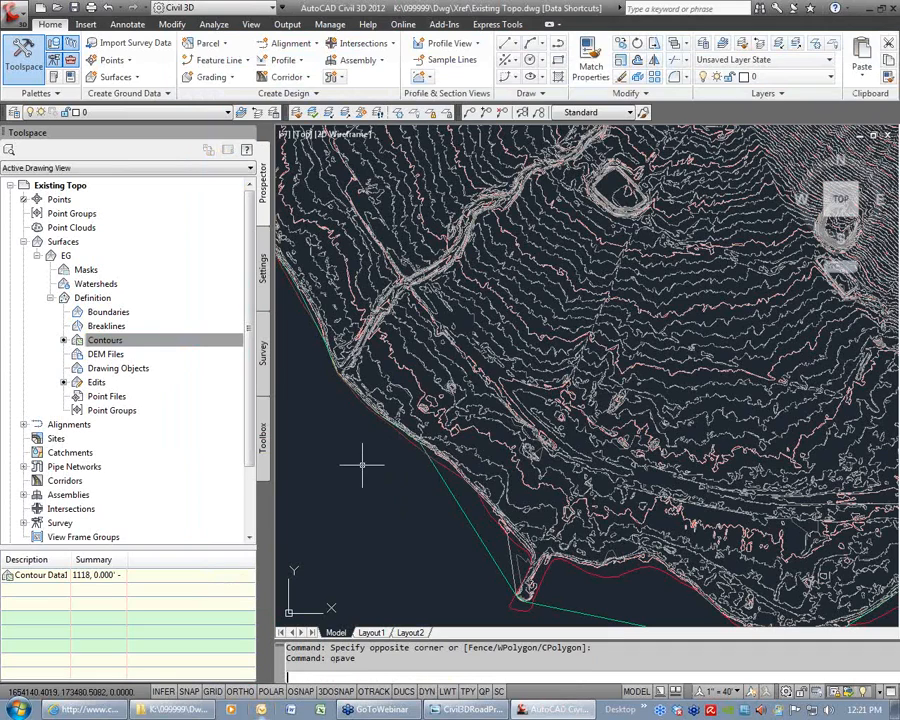
Create a new drawing from the _AutoCAD Civil 3D (Imperial) NCS.dwt template
{"action": "scroll", "coordinate": [488, 365], "scroll_direction": "down", "scroll_amount": 5}
{"action": "scroll", "coordinate": [480, 355], "scroll_direction": "up", "scroll_amount": 4}
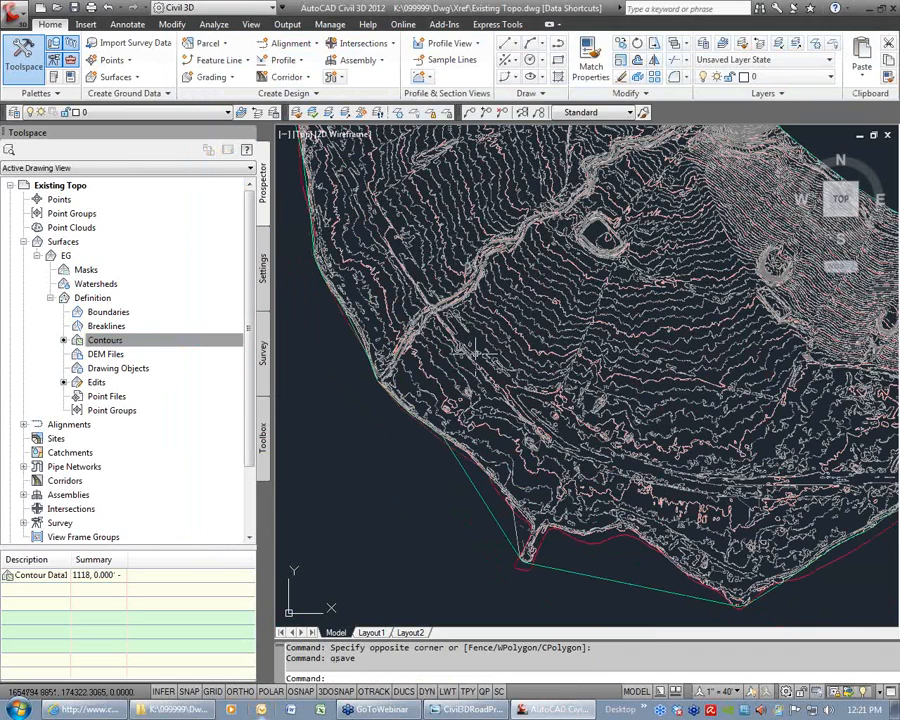
{"action": "type", "text": "new"}
{"action": "key", "text": "Return"}
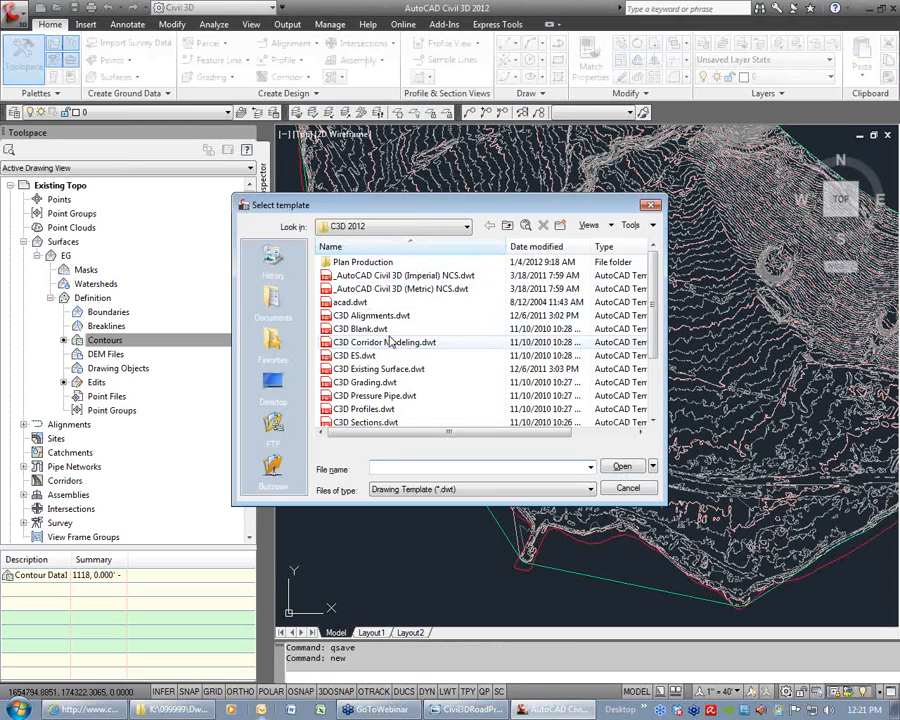
{"action": "left_click", "coordinate": [400, 275]}
{"action": "left_click", "coordinate": [616, 467]}
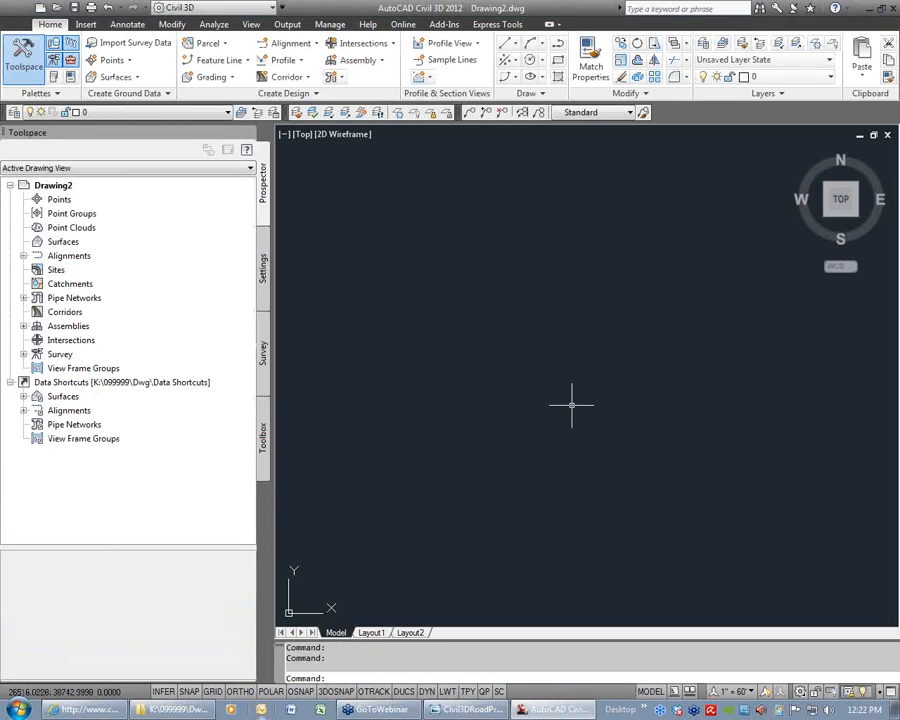
Try to create a reference to the EG surface shortcut in the unsaved new drawing
{"action": "key", "text": "Return"}
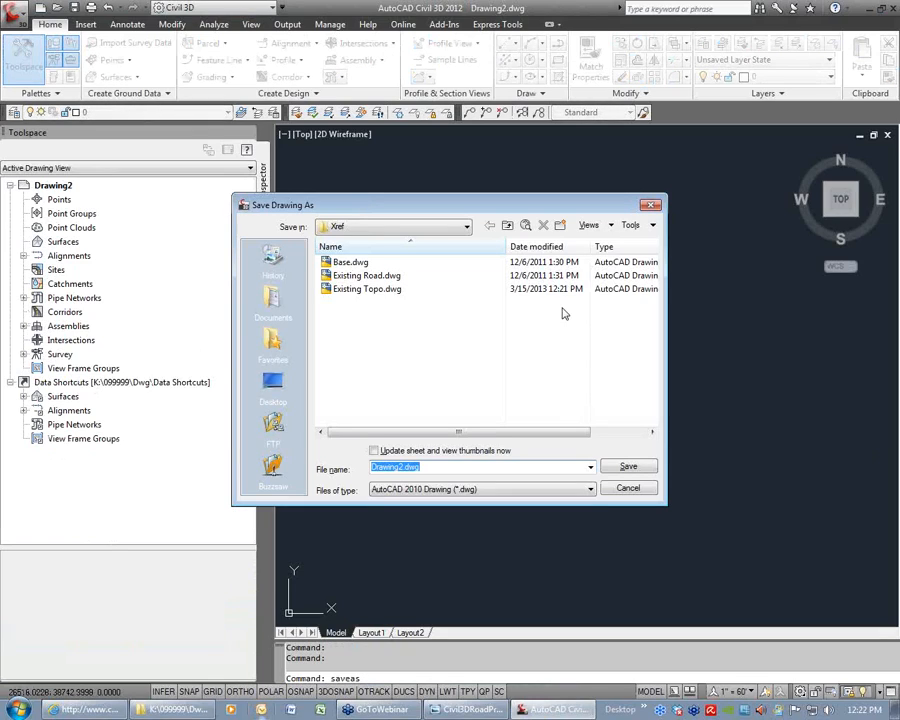
{"action": "left_click", "coordinate": [628, 488]}
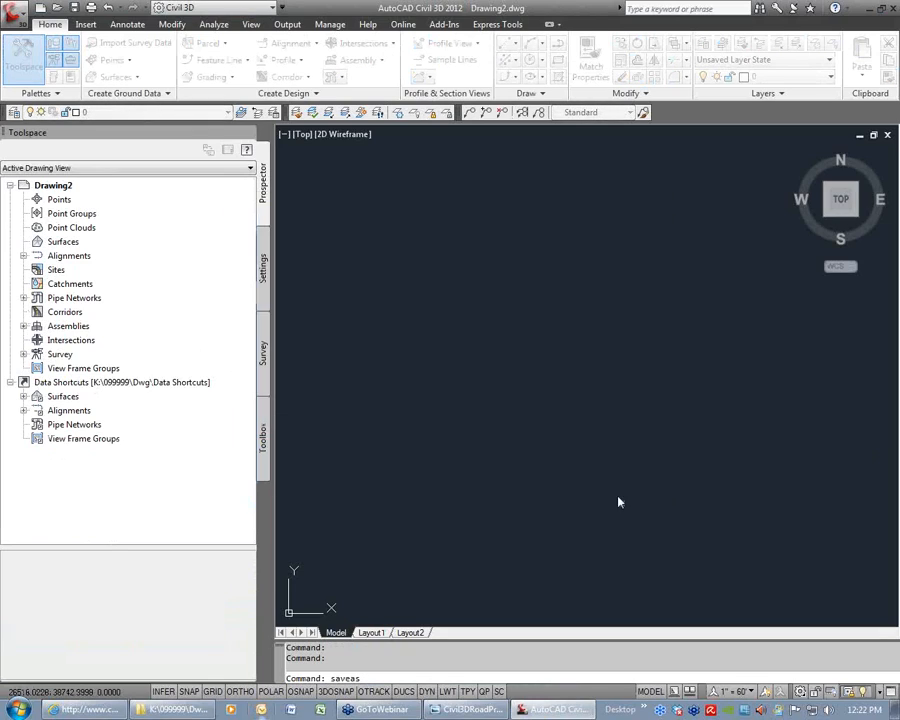
{"action": "left_click", "coordinate": [24, 396]}
{"action": "right_click", "coordinate": [68, 410]}
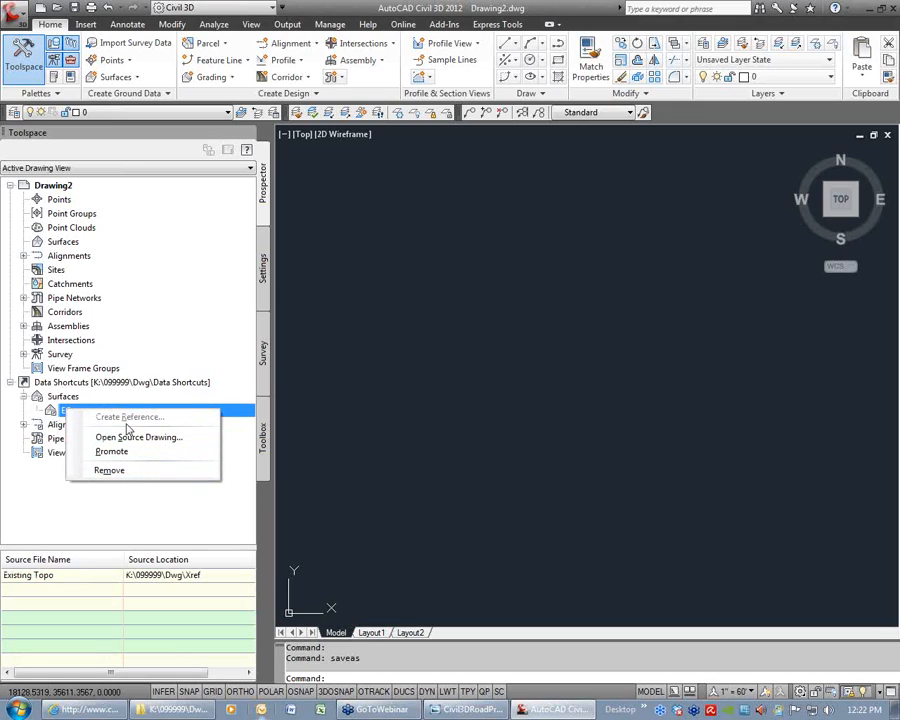
{"action": "left_click", "coordinate": [443, 452]}
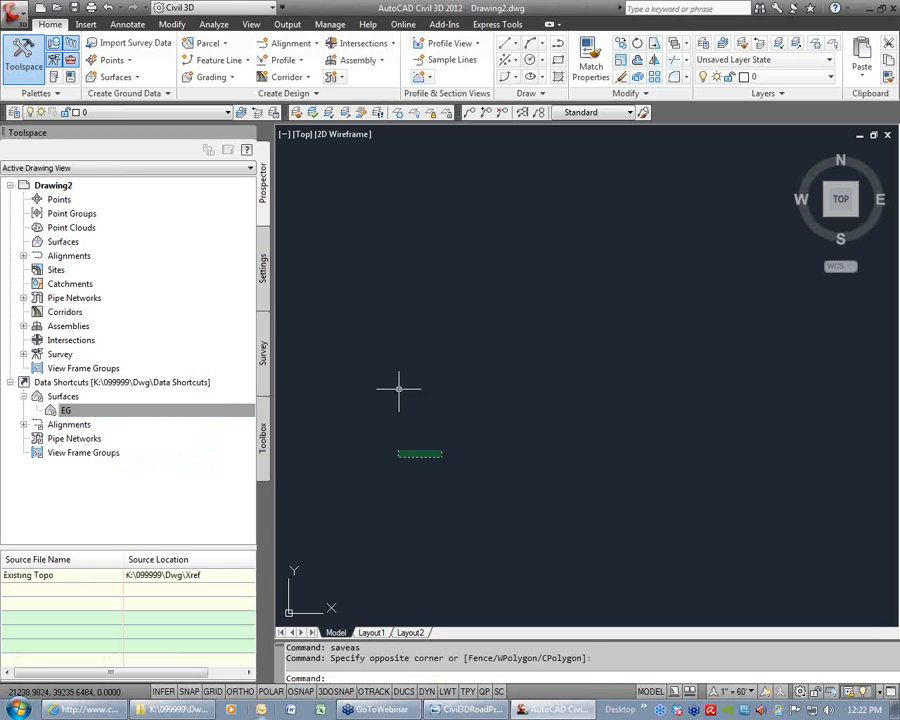
Save the new drawing as Alignment & Profiles in the project's Xref folder
{"action": "type", "text": "saveas"}
{"action": "key", "text": "Return"}
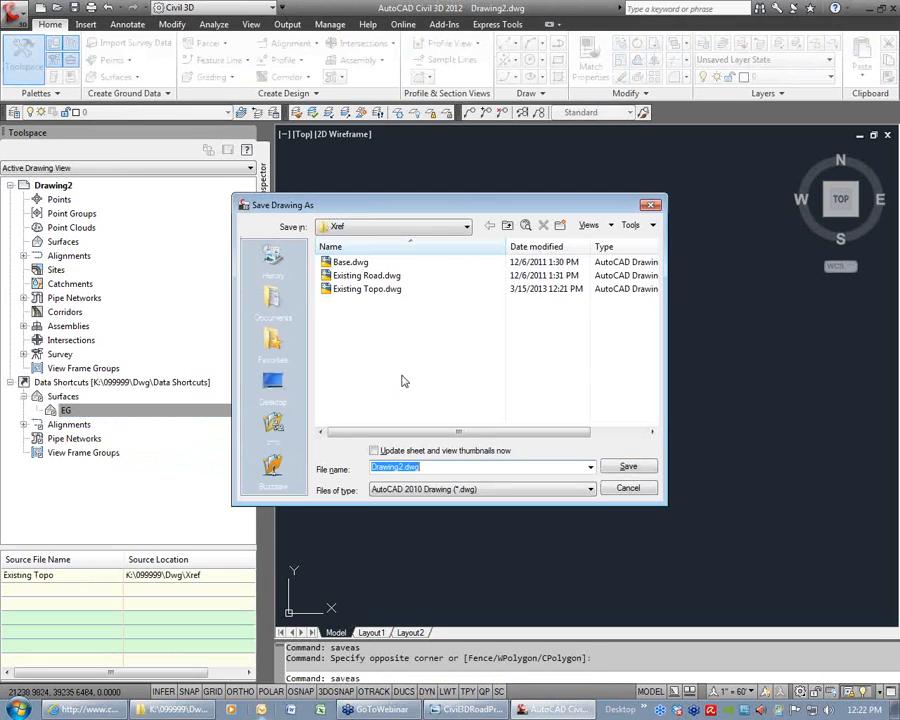
{"action": "left_click", "coordinate": [466, 229]}
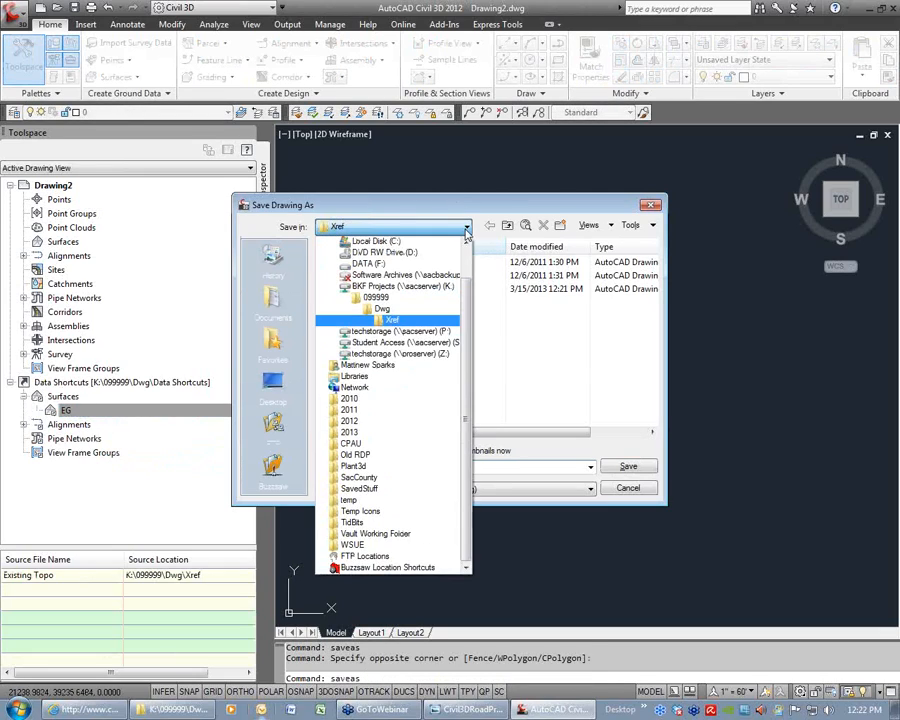
{"action": "left_click", "coordinate": [392, 319]}
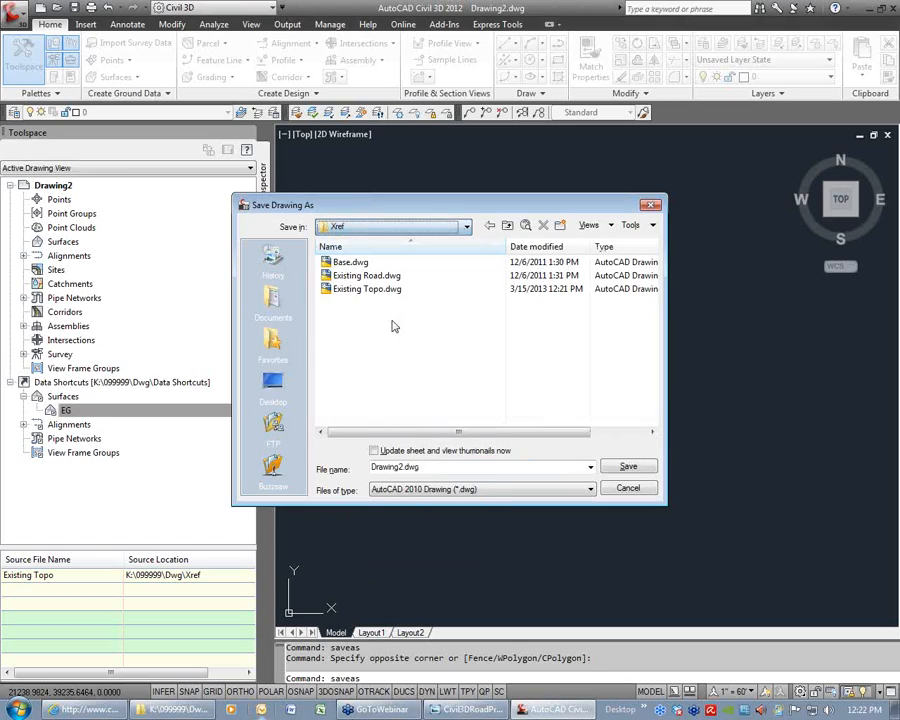
{"action": "type", "text": "Alignment & Profiles,"}
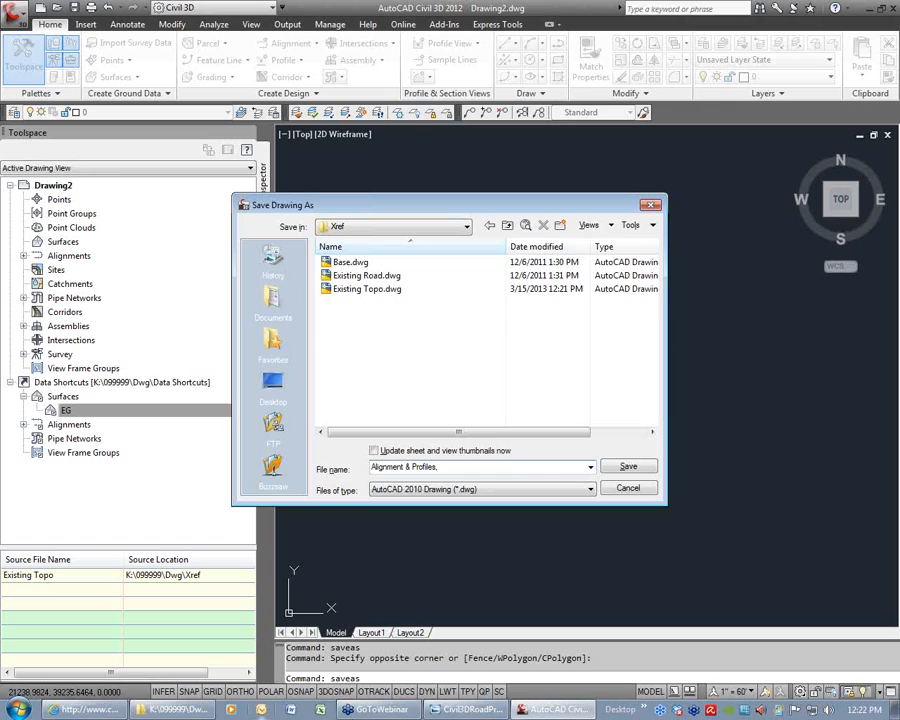
{"action": "left_click", "coordinate": [628, 466]}
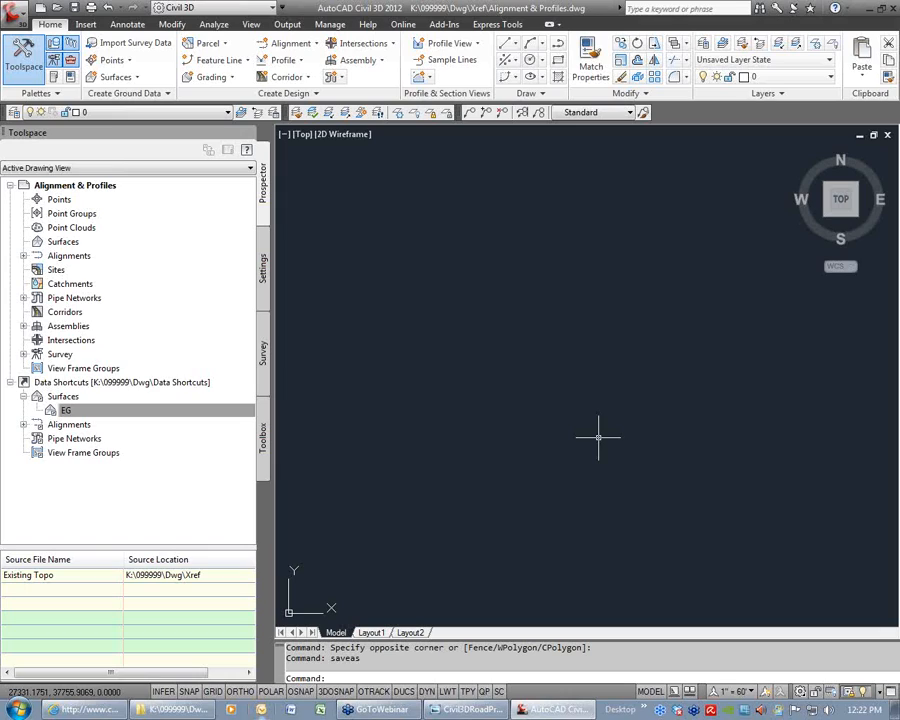
Review how data references and XREFs link the drawings in the Example Road Project Structure diagram
{"action": "left_click", "coordinate": [479, 712]}
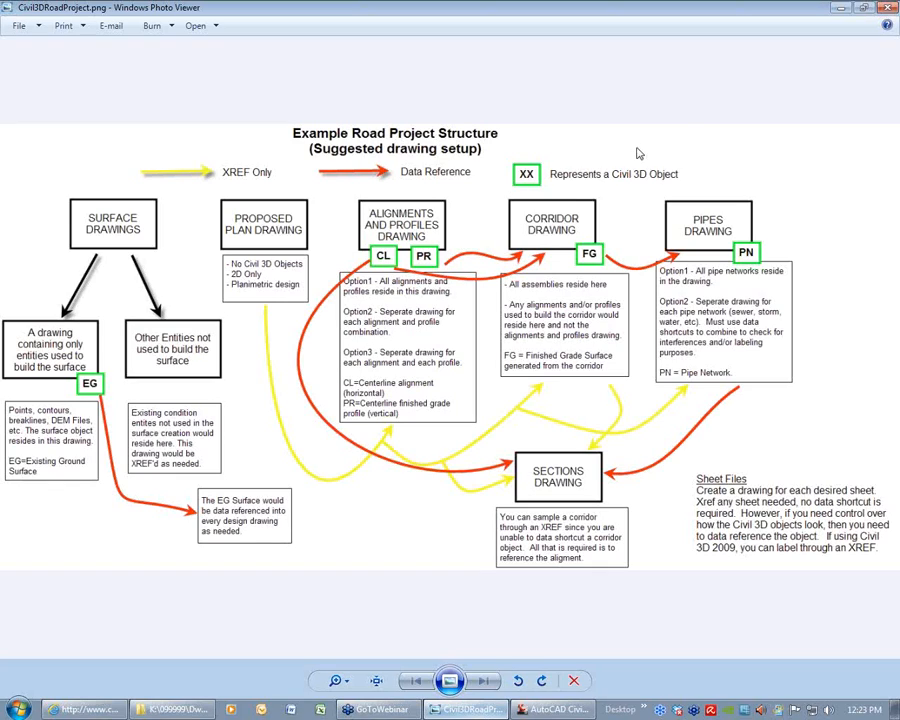
{"action": "left_click", "coordinate": [838, 9]}
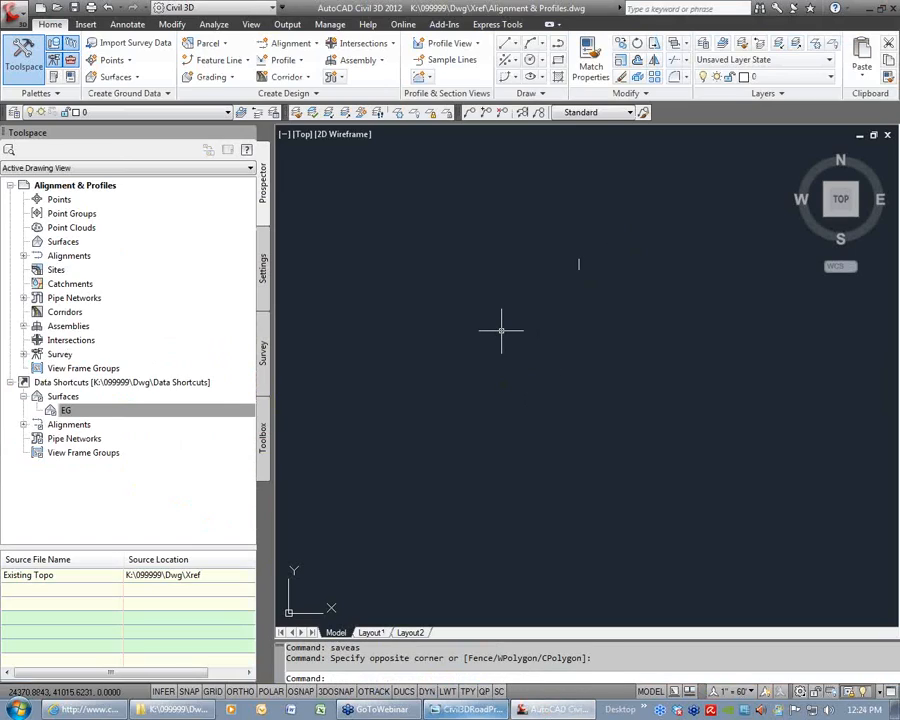
{"action": "left_click", "coordinate": [70, 411]}
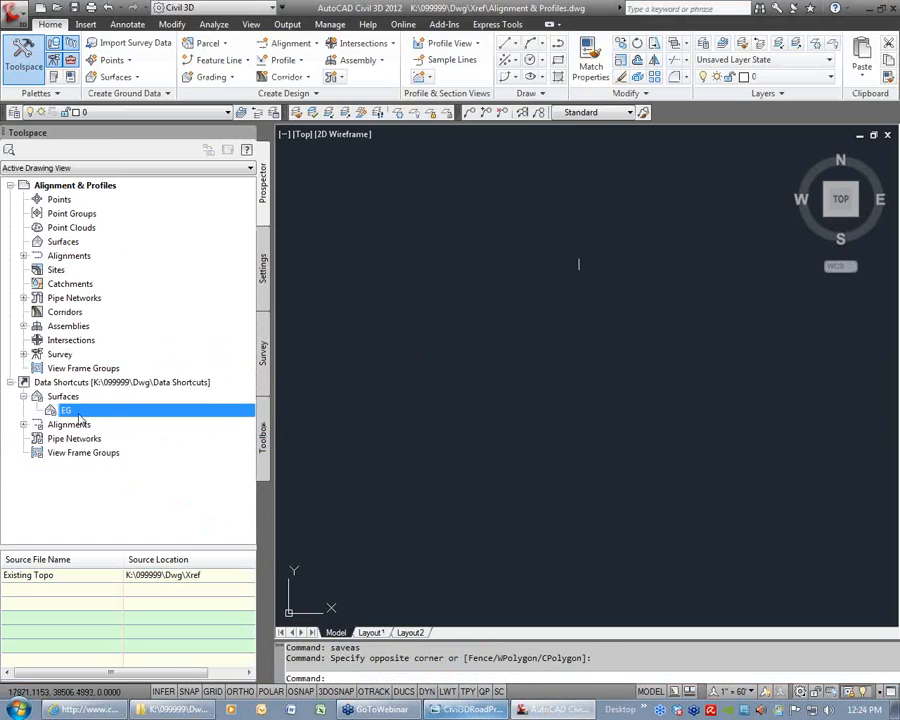
{"action": "right_click", "coordinate": [78, 416]}
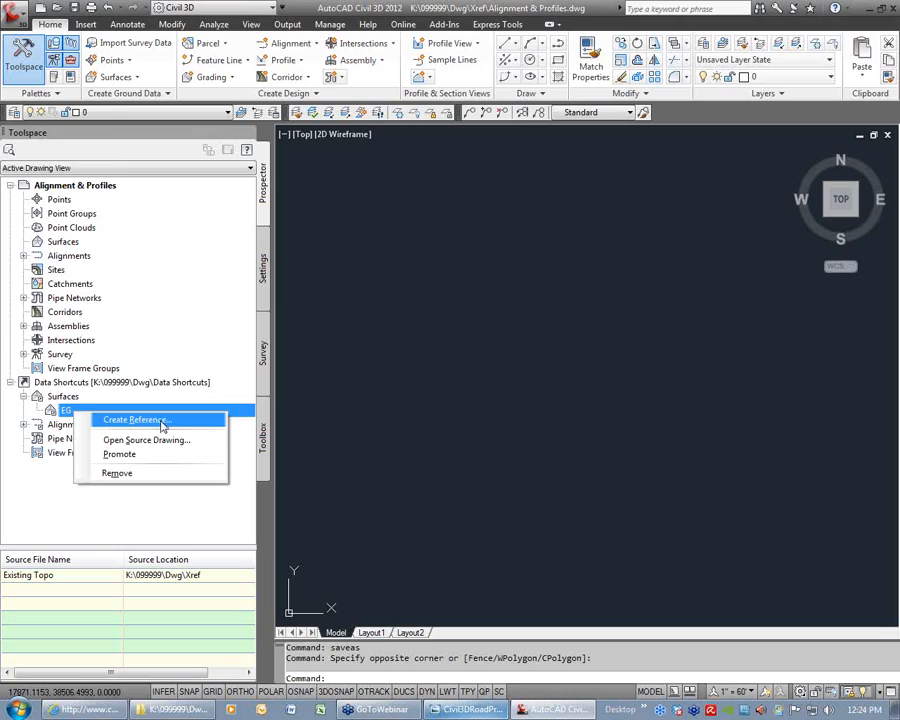
{"action": "left_click", "coordinate": [128, 384]}
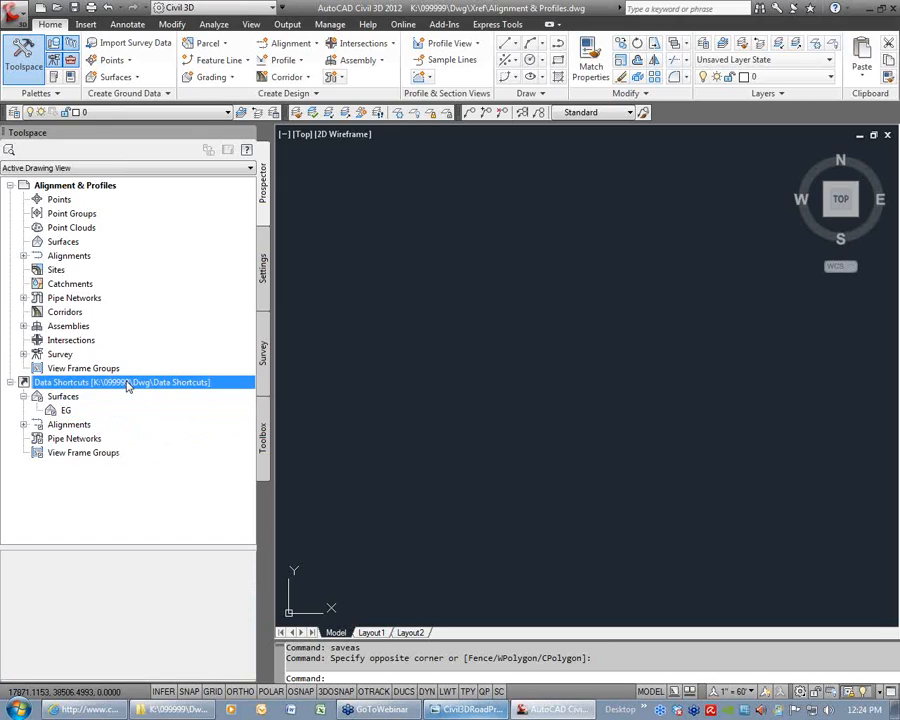
Create a reference to the EG surface shortcut in Alignment & Profiles, using the Border Only surface style
{"action": "left_click", "coordinate": [70, 410]}
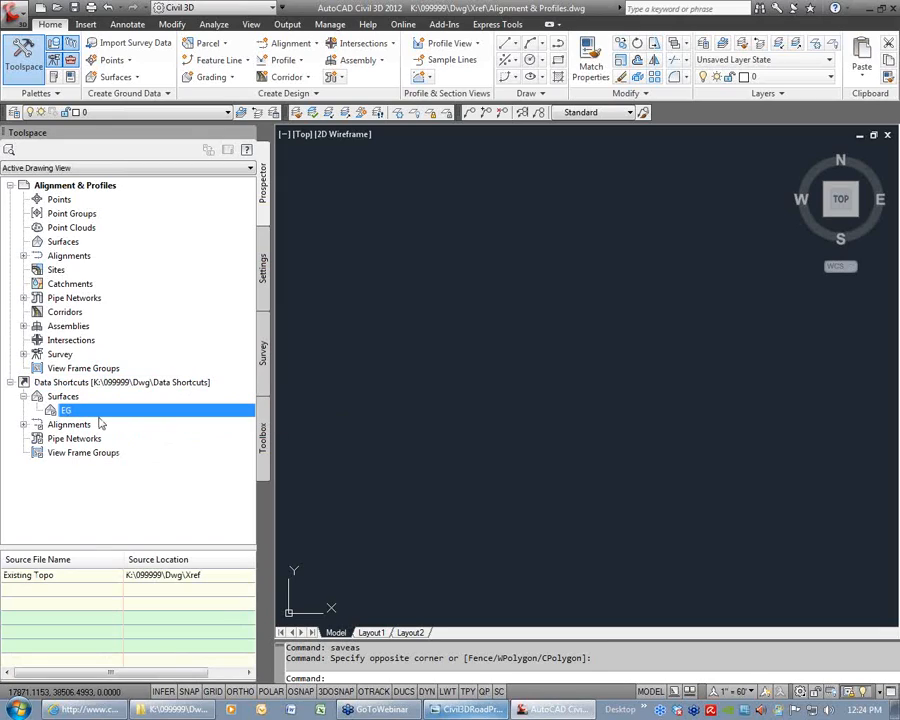
{"action": "left_click", "coordinate": [66, 411]}
{"action": "right_click", "coordinate": [88, 410]}
{"action": "left_click", "coordinate": [124, 418]}
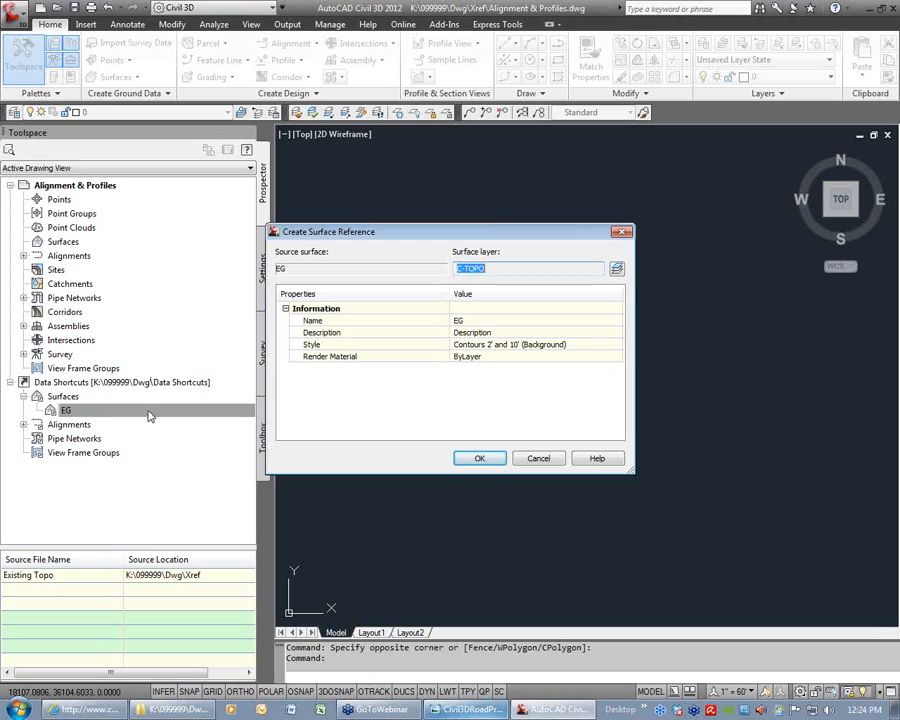
{"action": "left_click", "coordinate": [554, 345]}
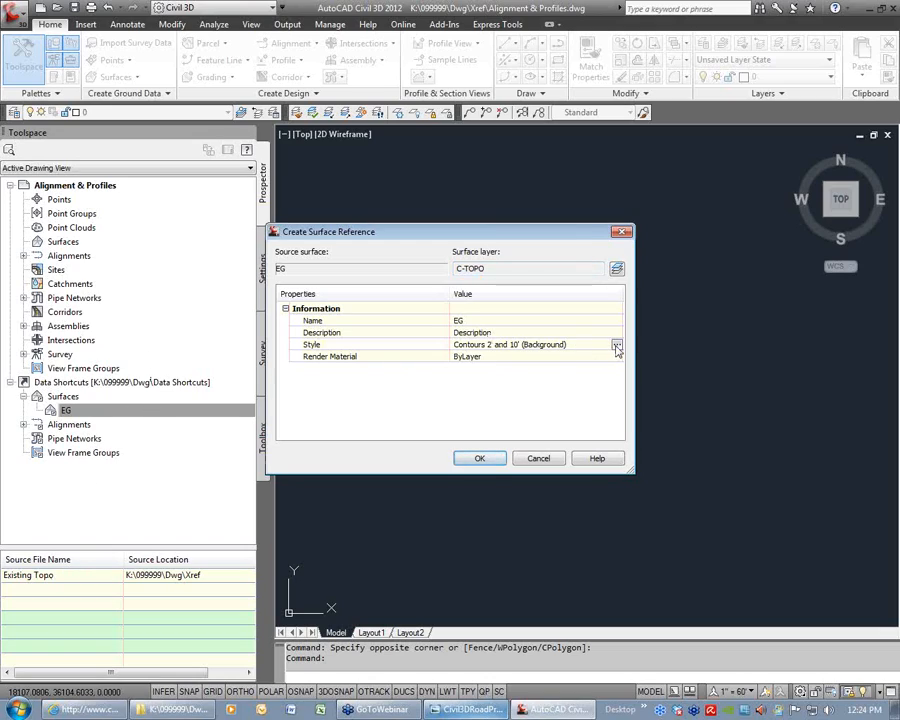
{"action": "left_click", "coordinate": [616, 344]}
{"action": "left_click", "coordinate": [486, 369]}
{"action": "left_click", "coordinate": [424, 394]}
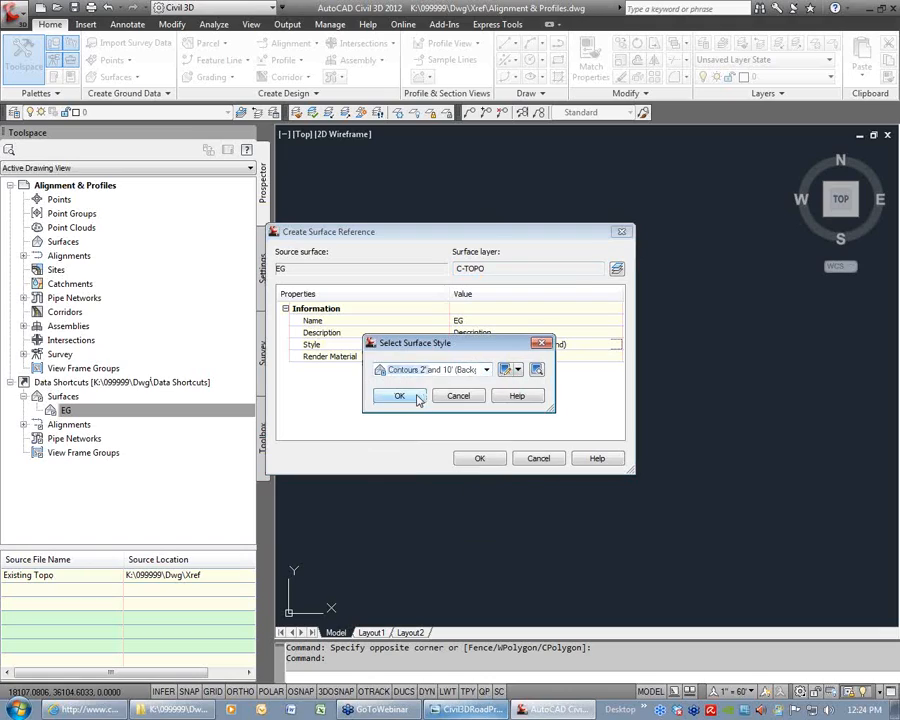
{"action": "left_click", "coordinate": [400, 396]}
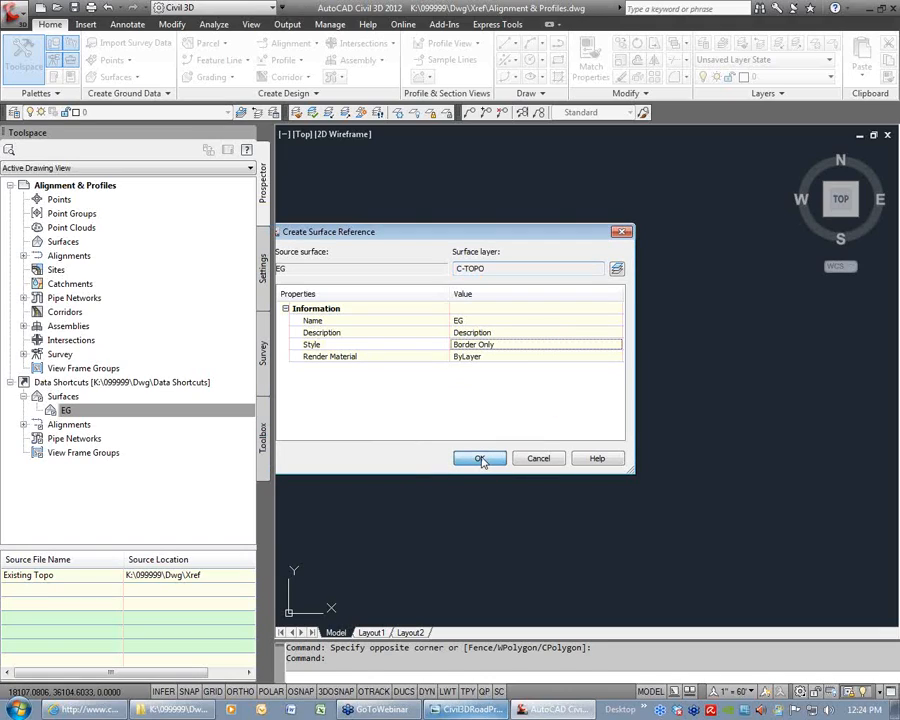
{"action": "left_click", "coordinate": [479, 459]}
Change the referenced EG surface's style to Contours 2' and 10' (Background) in its surface properties
{"action": "middle_click", "coordinate": [557, 347]}
{"action": "middle_click", "coordinate": [557, 347]}
{"action": "scroll", "coordinate": [565, 362], "scroll_direction": "down", "scroll_amount": 2}
{"action": "left_click", "coordinate": [497, 350]}
{"action": "right_click", "coordinate": [471, 322]}
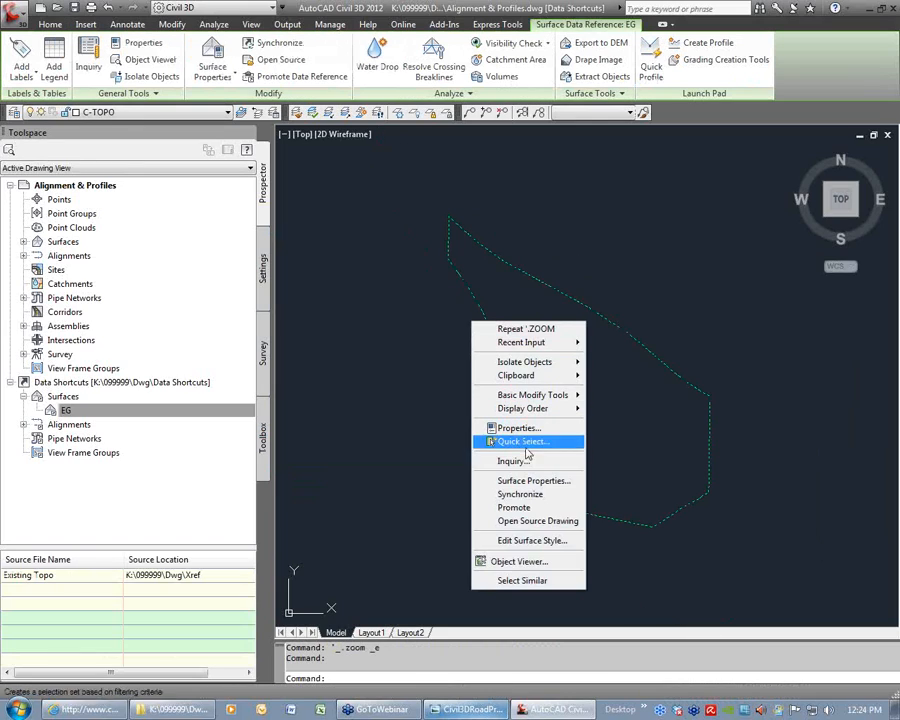
{"action": "left_click", "coordinate": [522, 476]}
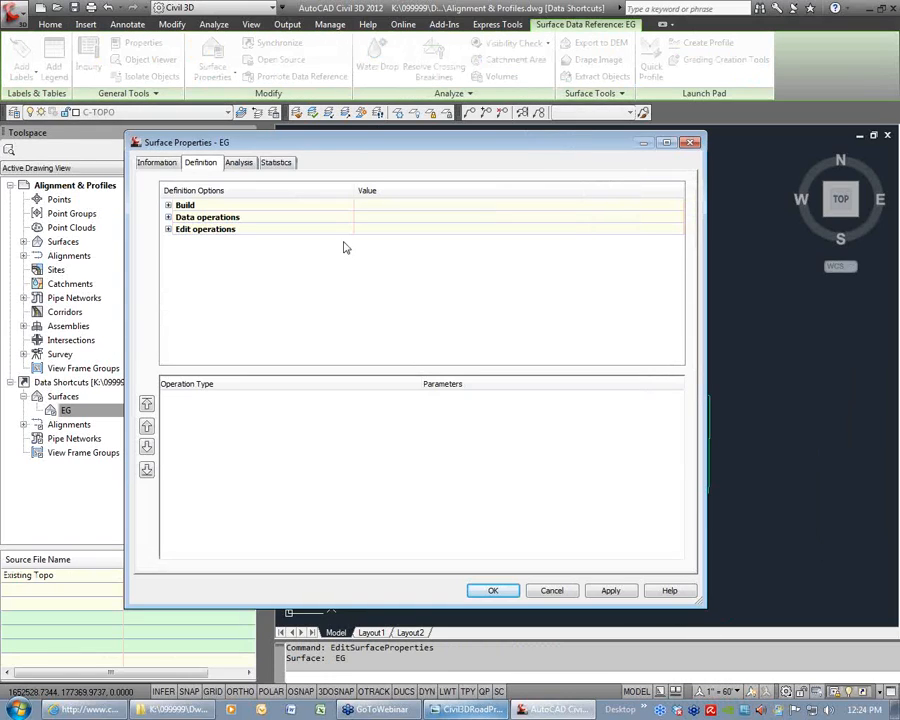
{"action": "left_click", "coordinate": [157, 162]}
{"action": "left_click", "coordinate": [343, 306]}
{"action": "left_click", "coordinate": [216, 365]}
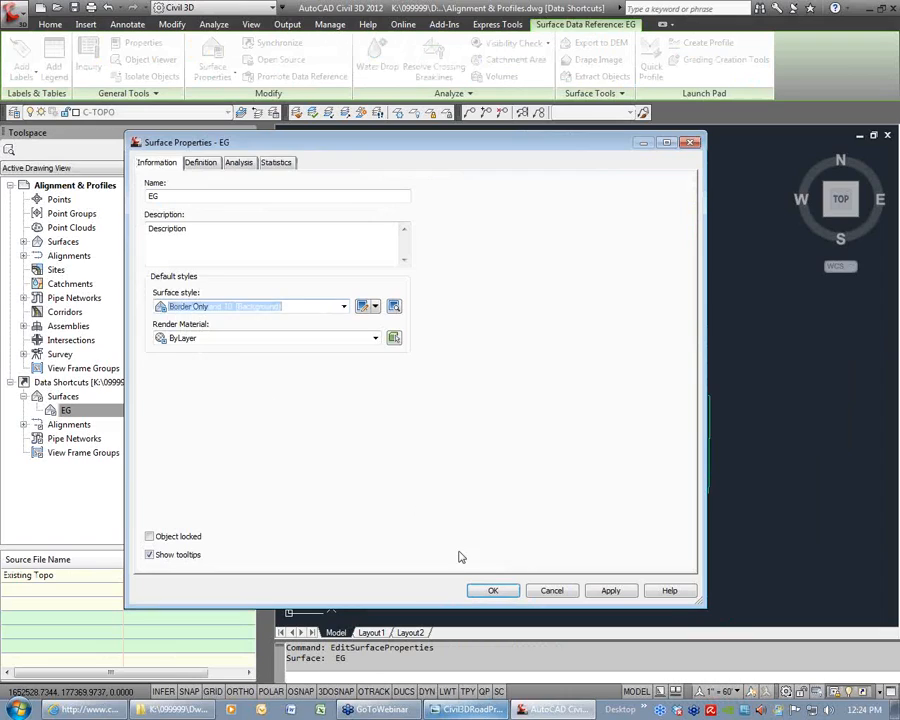
{"action": "left_click", "coordinate": [493, 590]}
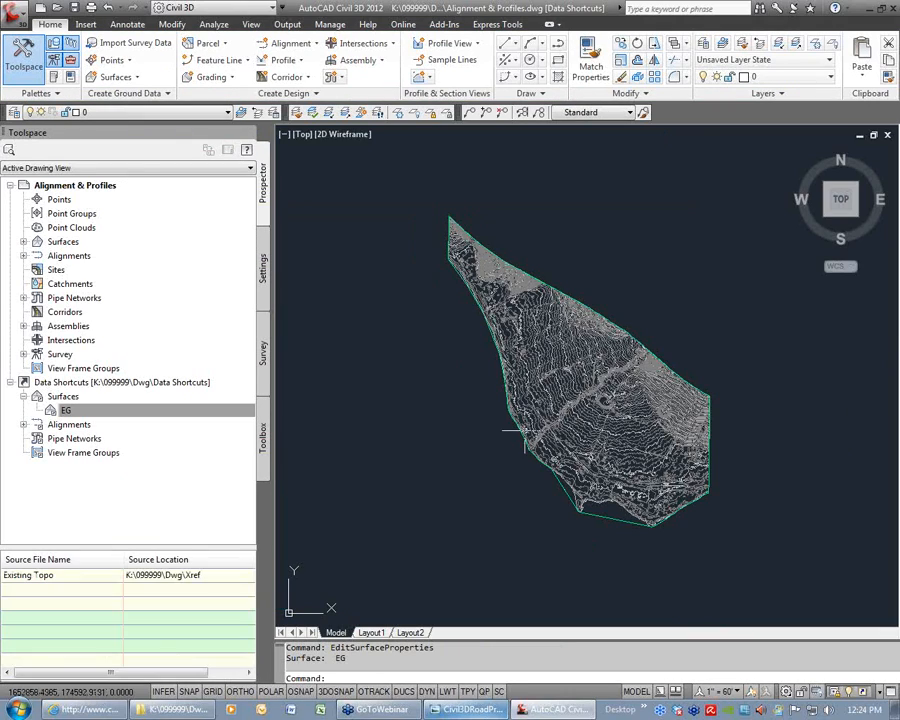
Compare the editing tools offered for the referenced EG surface in Alignment & Profiles with those for its source in Existing Topo
{"action": "type", "text": "z"}
{"action": "key", "text": "Return"}
{"action": "left_click", "coordinate": [474, 326]}
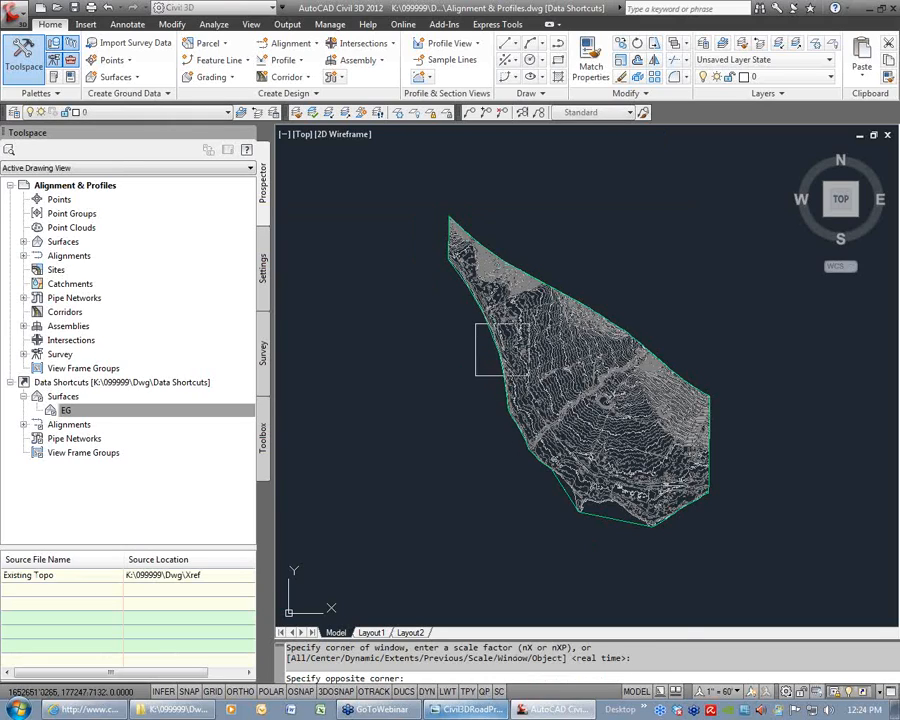
{"action": "left_click", "coordinate": [702, 472]}
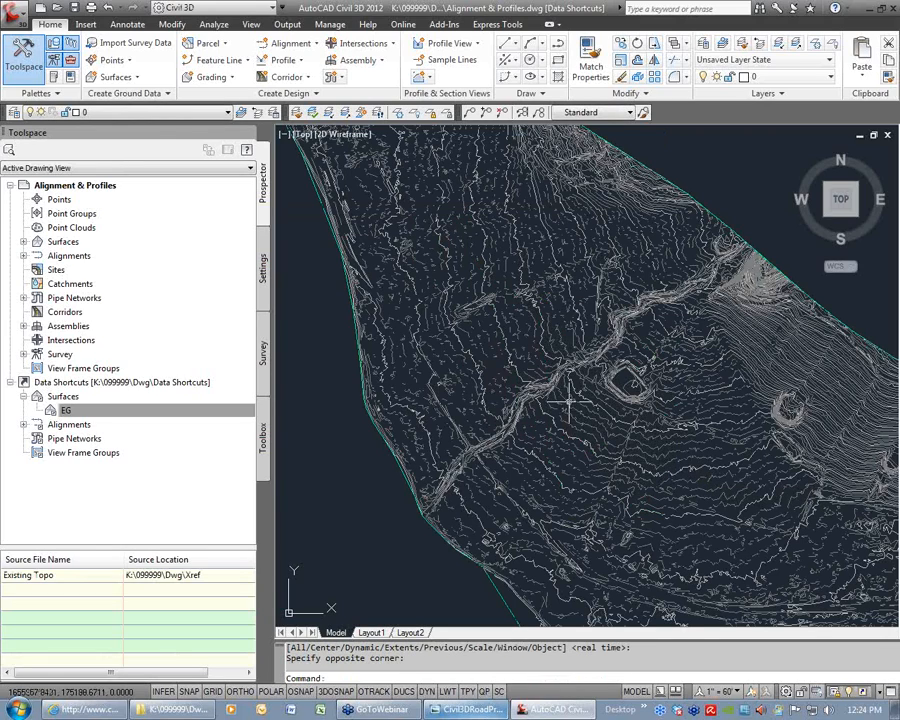
{"action": "left_click", "coordinate": [526, 330]}
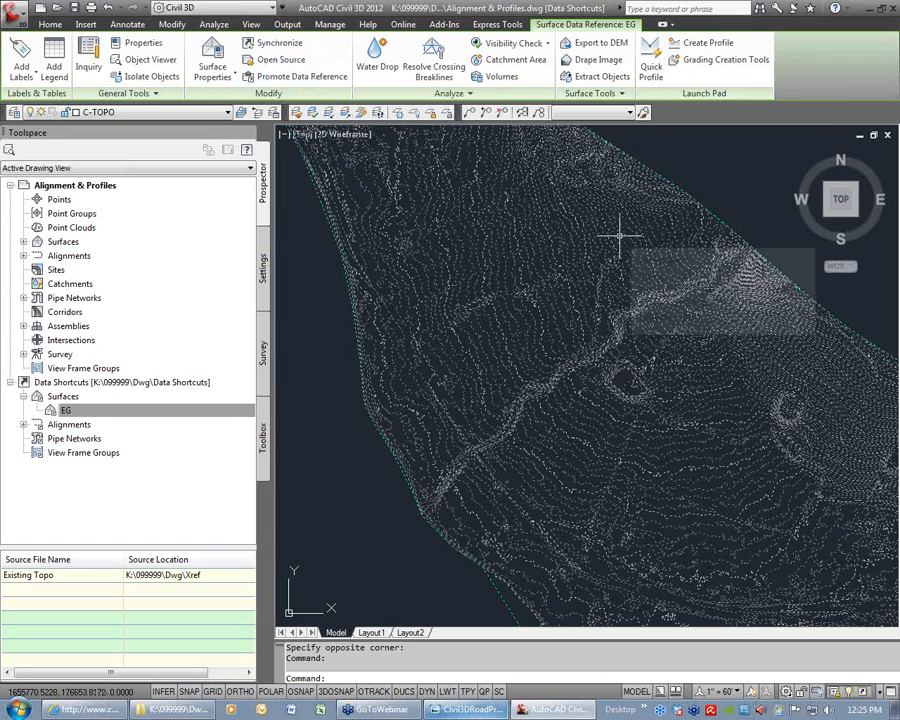
{"action": "key", "text": "Escape"}
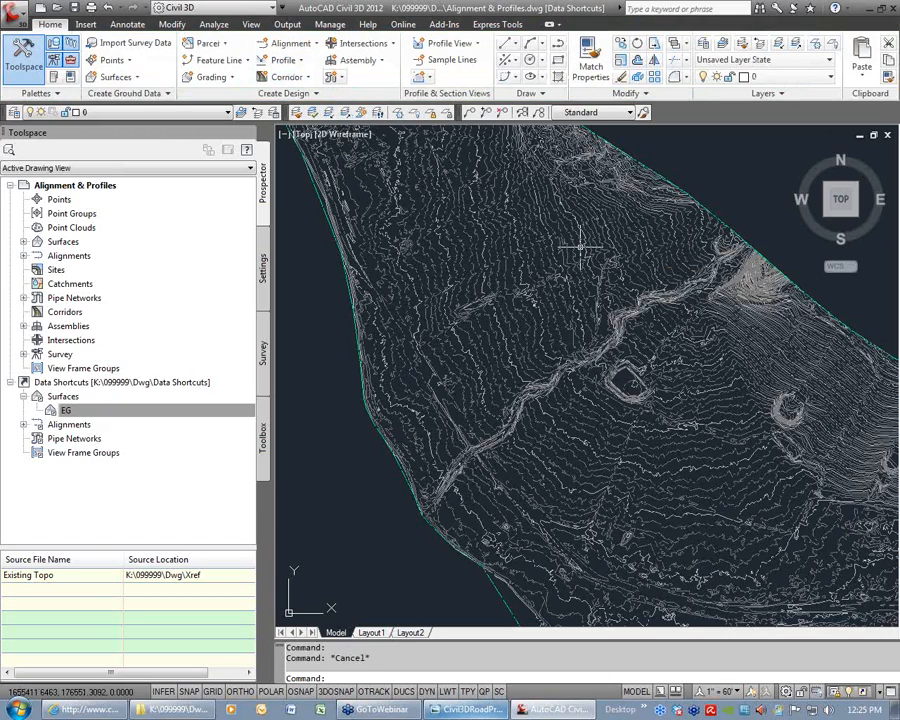
{"action": "key", "text": "ctrl+Tab"}
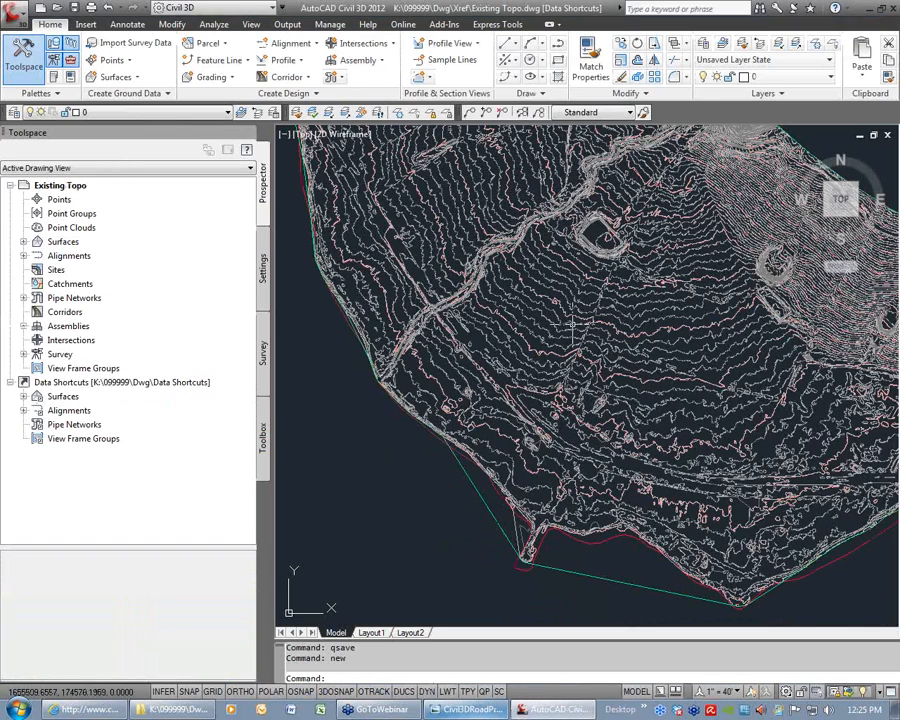
{"action": "left_click", "coordinate": [347, 204]}
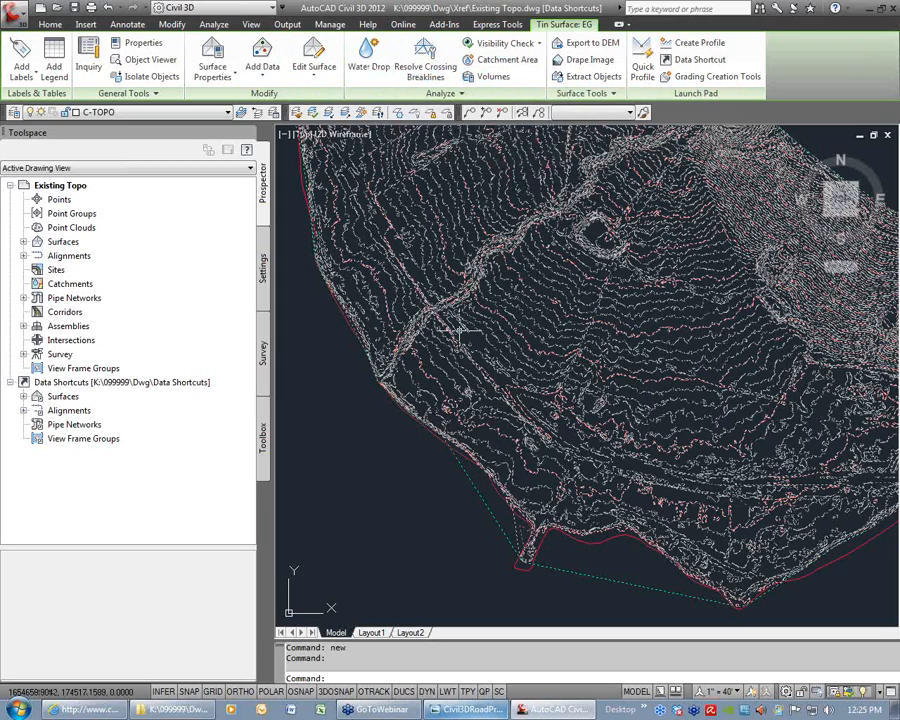
{"action": "key", "text": "Escape"}
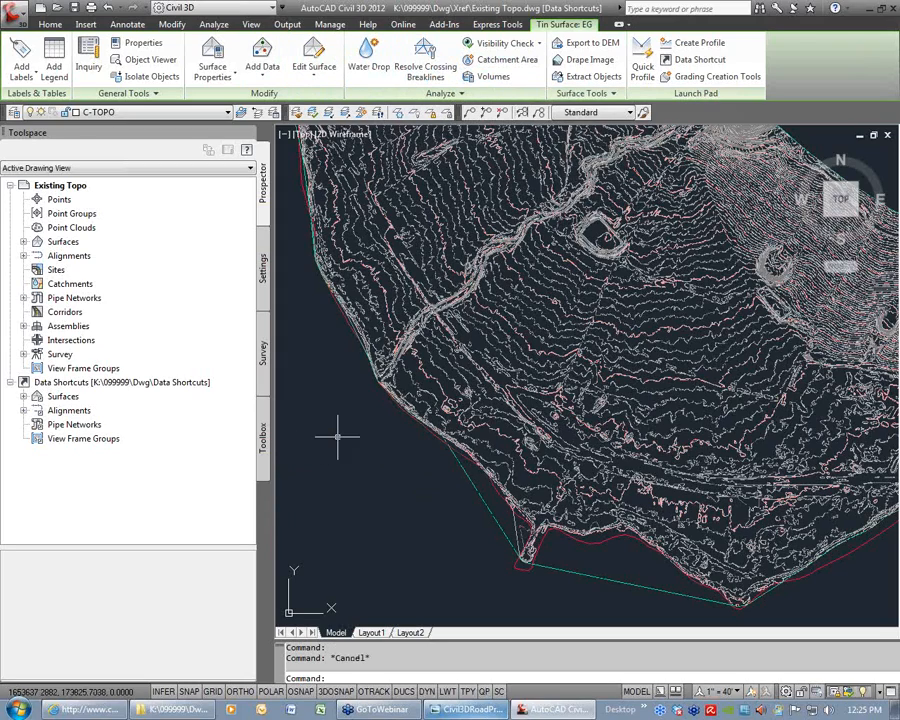
Add a point at elevation 50 to the EG surface in Existing Topo, in the open ground near its southwestern edge
{"action": "type", "text": "z"}
{"action": "key", "text": "Return"}
{"action": "left_click", "coordinate": [357, 300]}
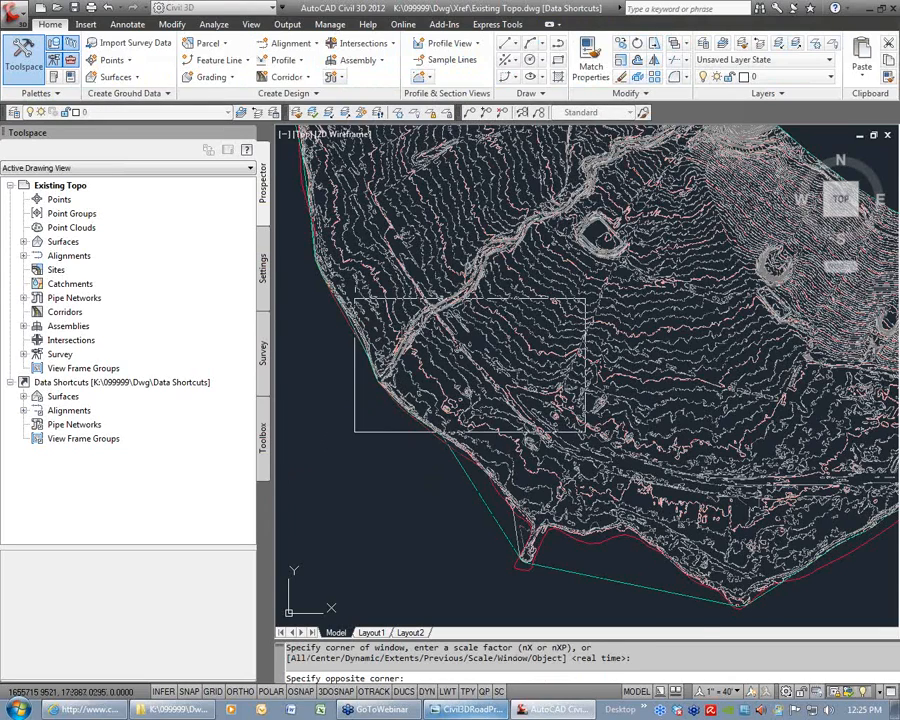
{"action": "left_click", "coordinate": [573, 422]}
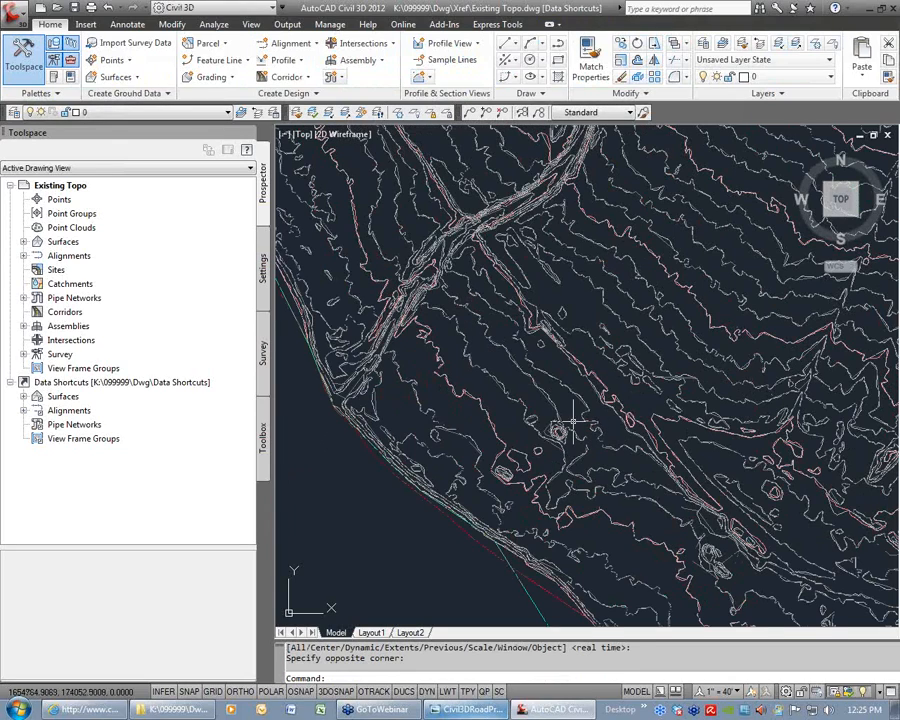
{"action": "left_click", "coordinate": [497, 346]}
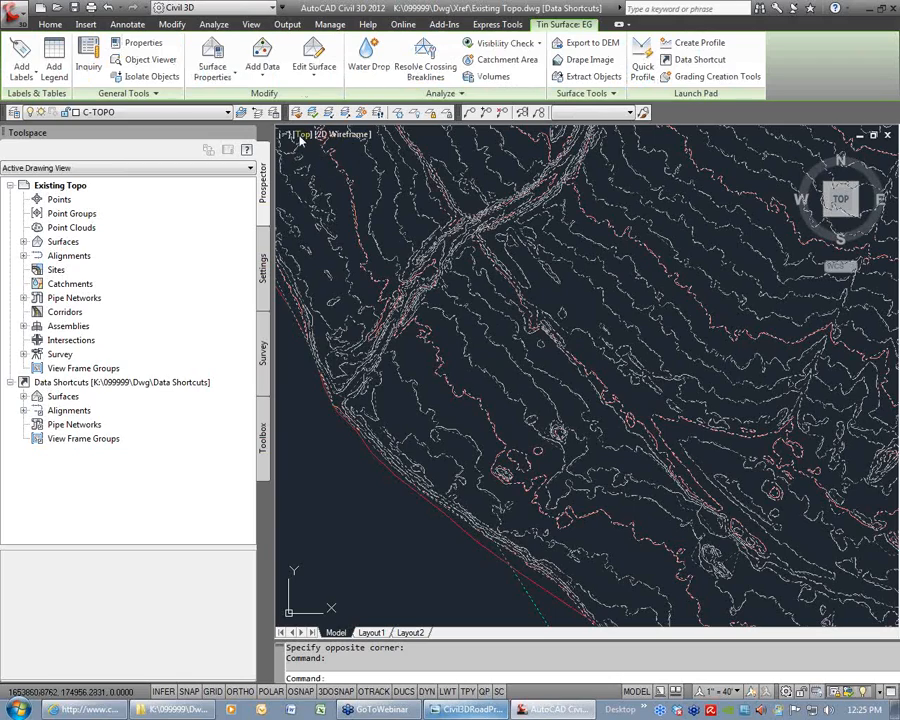
{"action": "left_click", "coordinate": [314, 60]}
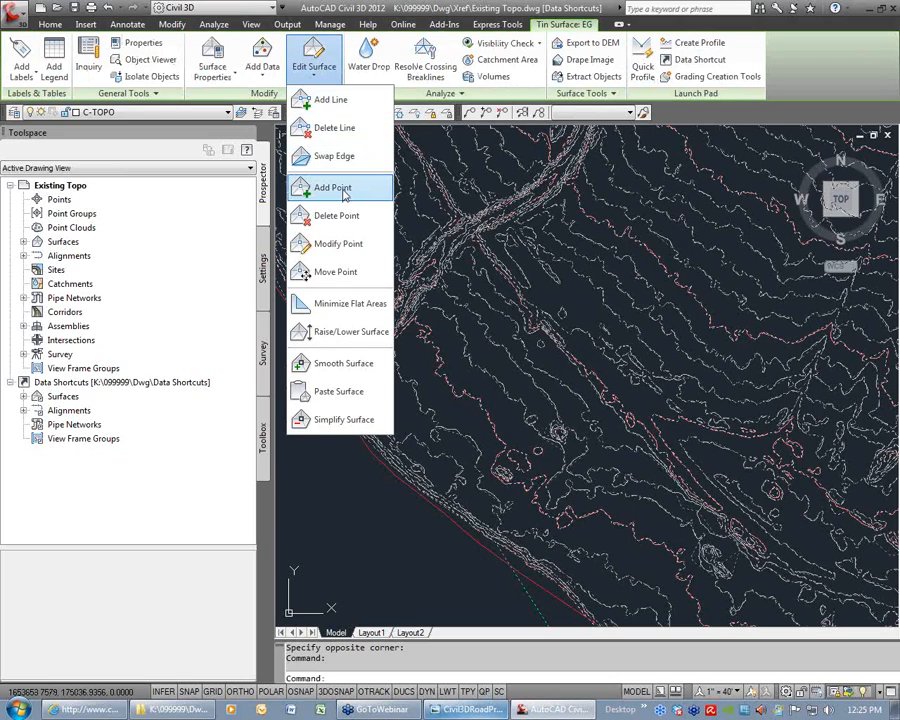
{"action": "left_click", "coordinate": [344, 195]}
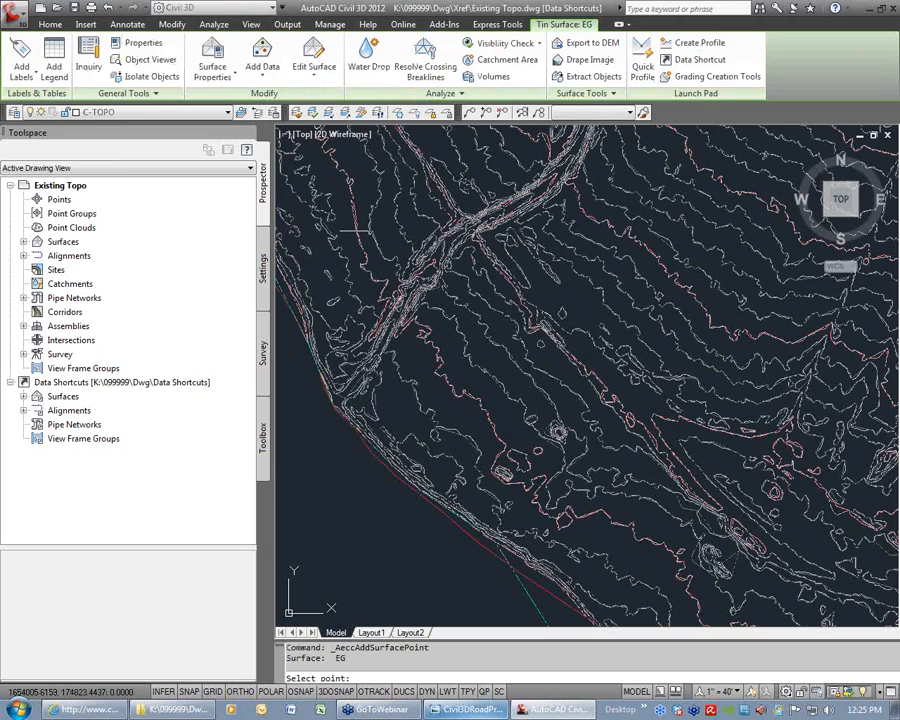
{"action": "left_click", "coordinate": [512, 422]}
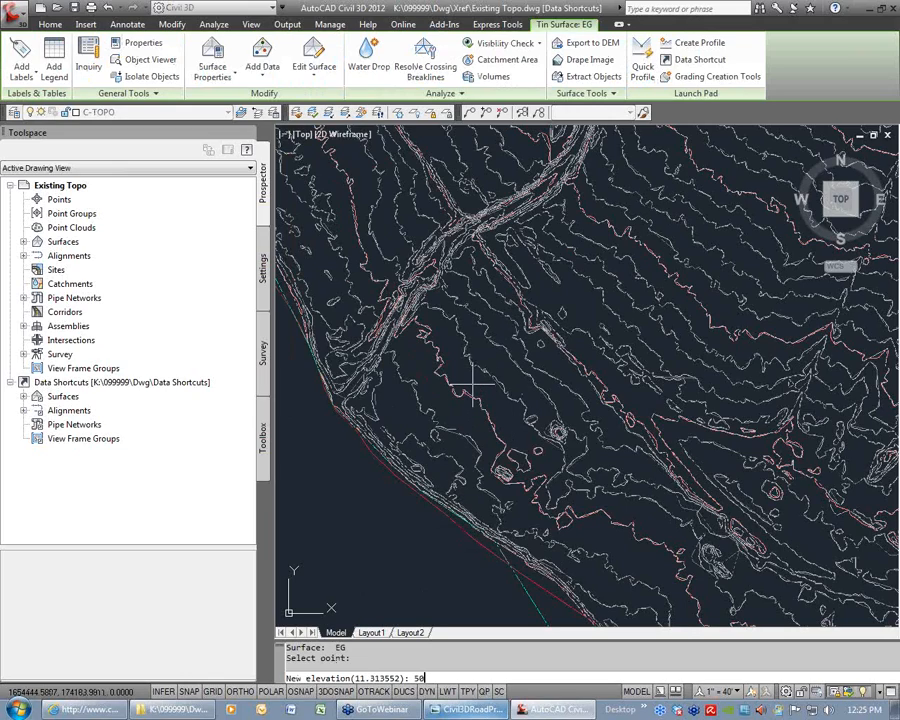
{"action": "type", "text": "50"}
{"action": "key", "text": "Return"}
{"action": "scroll", "coordinate": [530, 435], "scroll_direction": "up", "scroll_amount": 3}
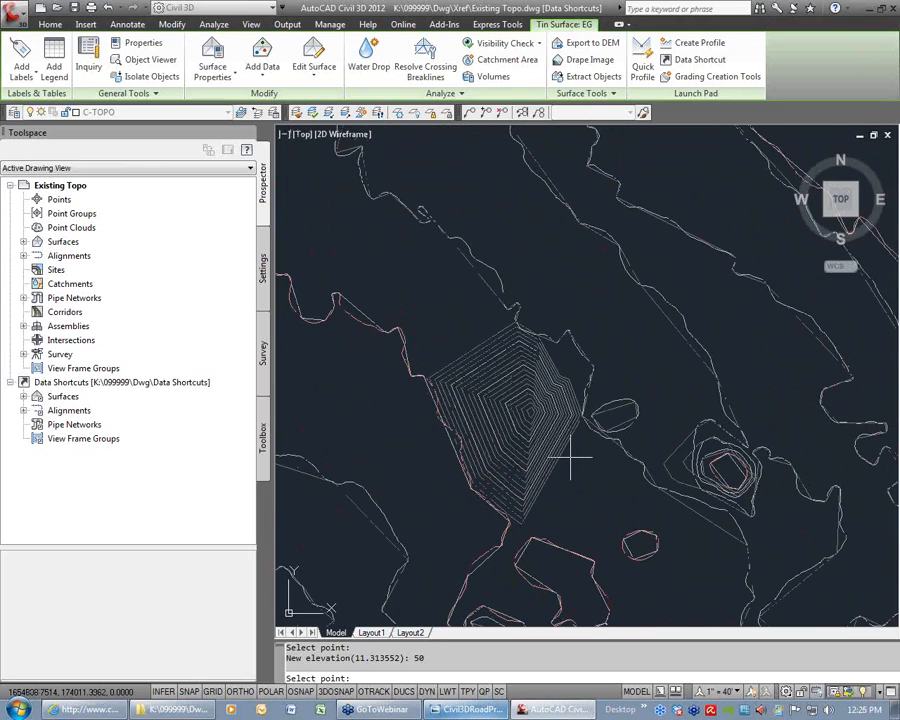
{"action": "key", "text": "Escape"}
{"action": "key", "text": "Escape"}
{"action": "scroll", "coordinate": [510, 356], "scroll_direction": "down", "scroll_amount": 2}
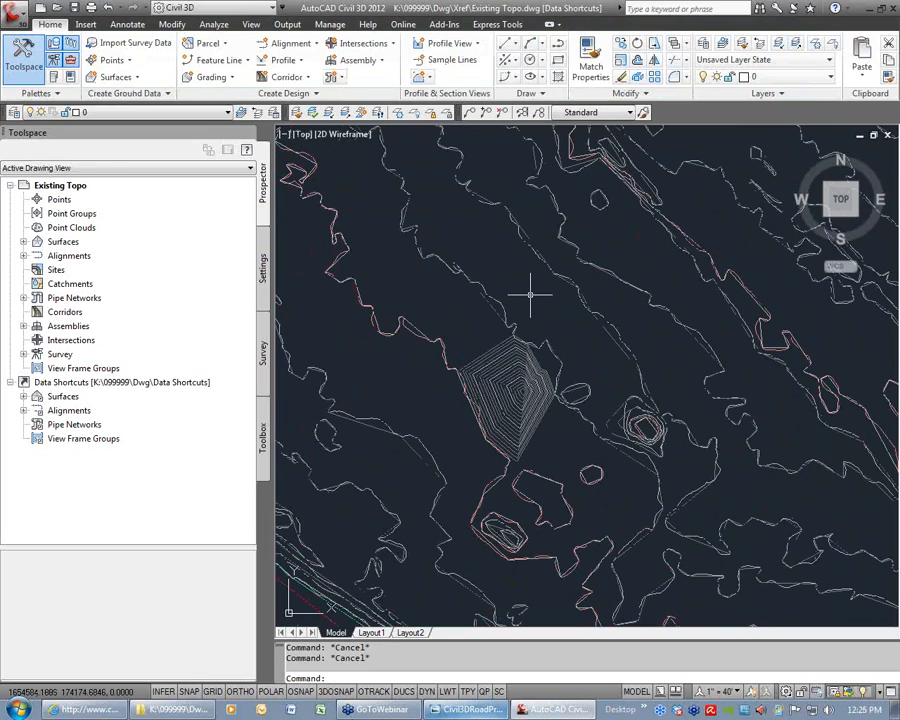
Examine the edited area of the EG surface reference in the Alignment & Profiles drawing
{"action": "key", "text": "ctrl+Tab"}
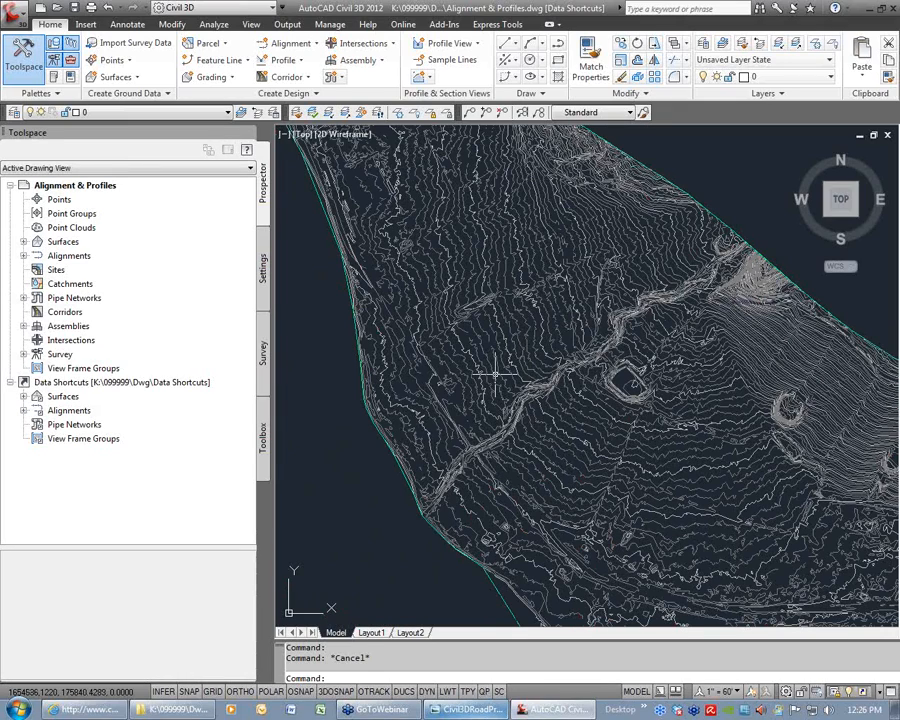
{"action": "mouse_move", "coordinate": [594, 519]}
{"action": "middle_mouse_down"}
{"action": "mouse_move", "coordinate": [560, 316]}
{"action": "mouse_move", "coordinate": [579, 374]}
{"action": "middle_mouse_up"}
{"action": "scroll", "coordinate": [558, 318], "scroll_direction": "up", "scroll_amount": 2}
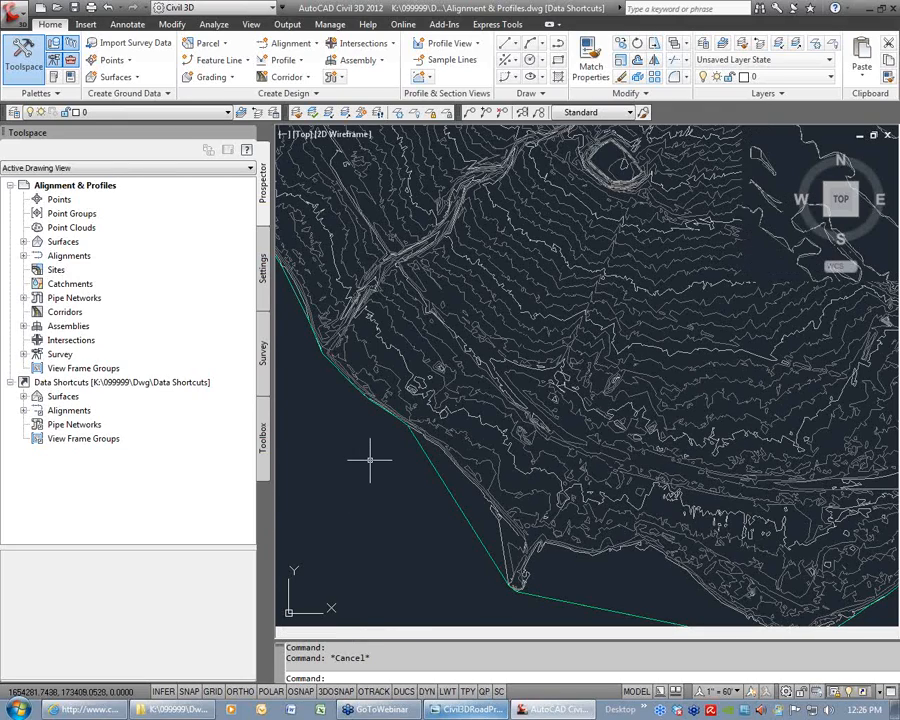
Save the edited Existing Topo drawing under its current name
{"action": "key", "text": "ctrl+Tab"}
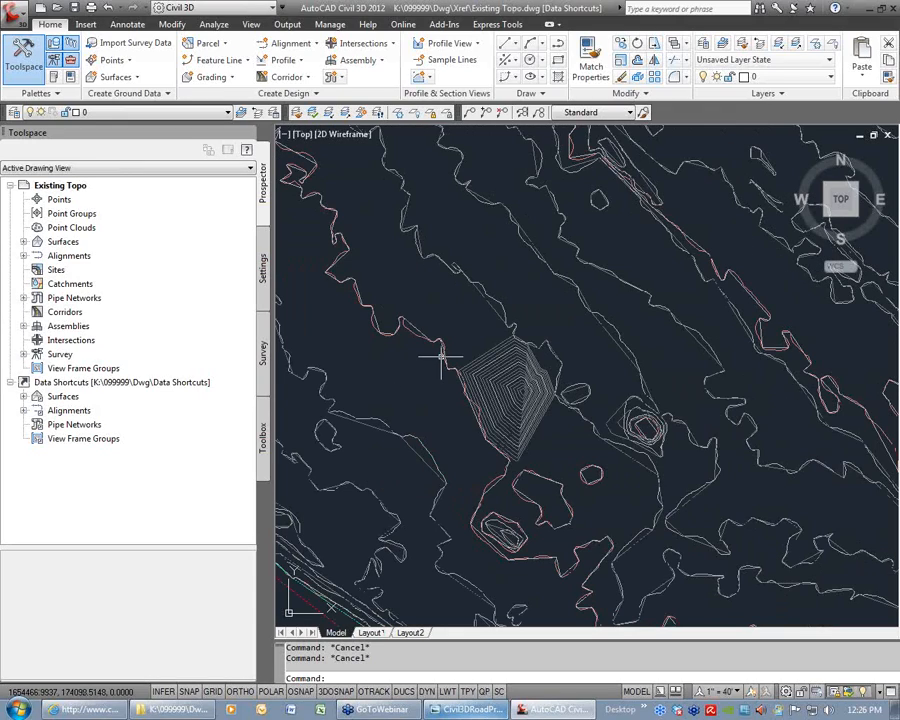
{"action": "mouse_move", "coordinate": [512, 289]}
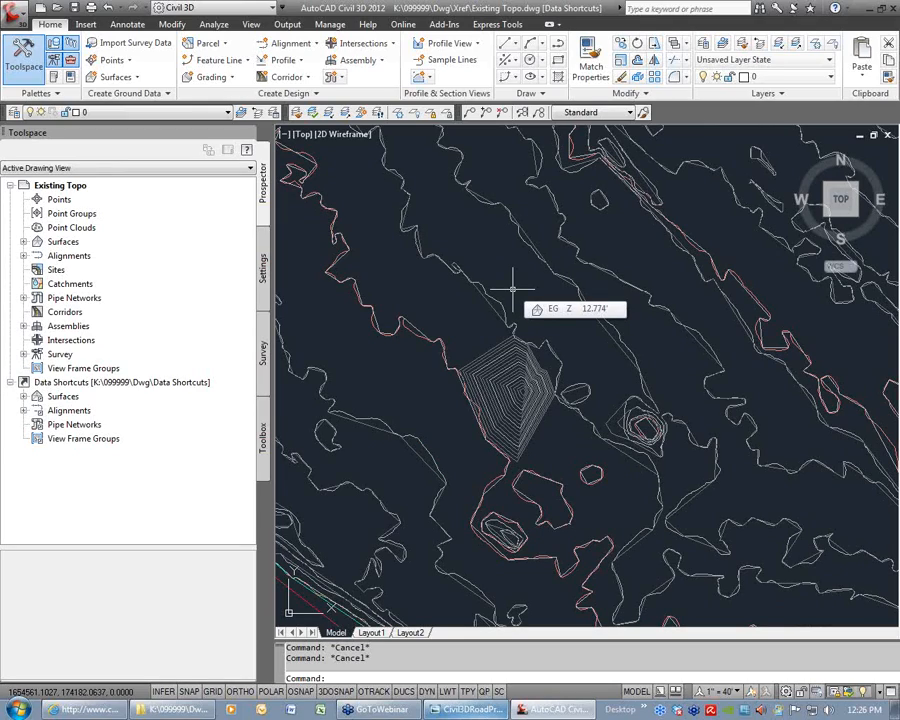
{"action": "type", "text": "qsave"}
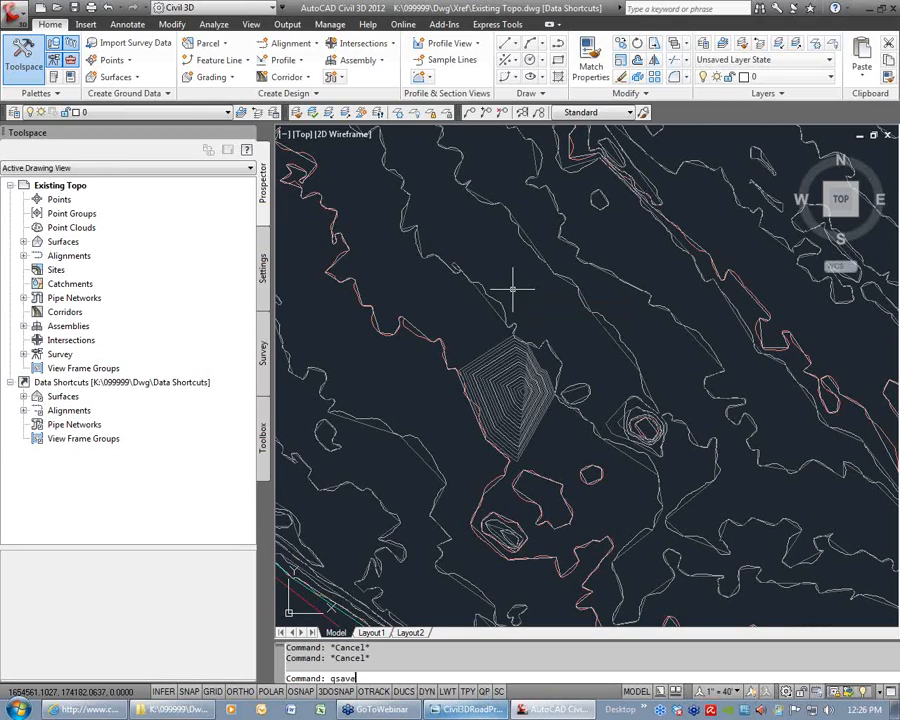
{"action": "key", "text": "Return"}
Switch to the Alignment & Profiles drawing and look up the commands offered for its EG surface reference
{"action": "key", "text": "ctrl+Tab"}
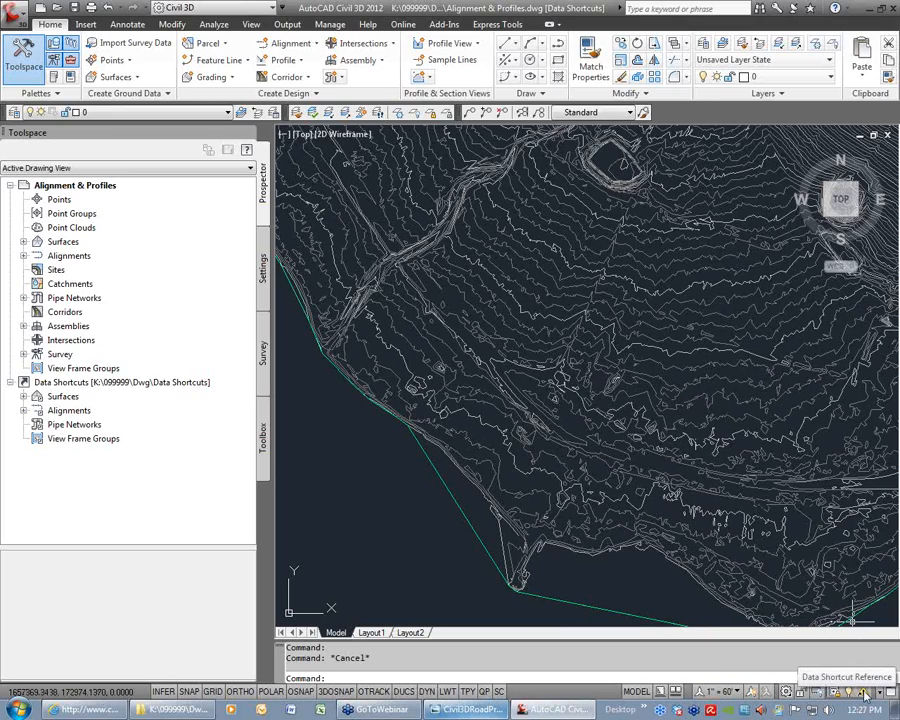
{"action": "left_click", "coordinate": [23, 242]}
{"action": "left_click", "coordinate": [35, 256]}
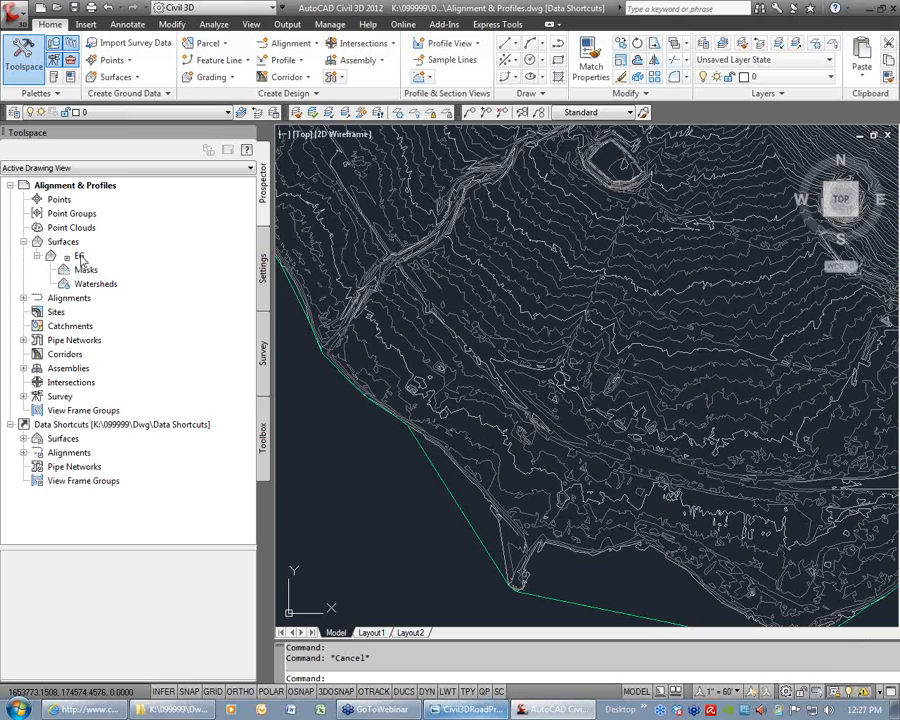
{"action": "right_click", "coordinate": [82, 257]}
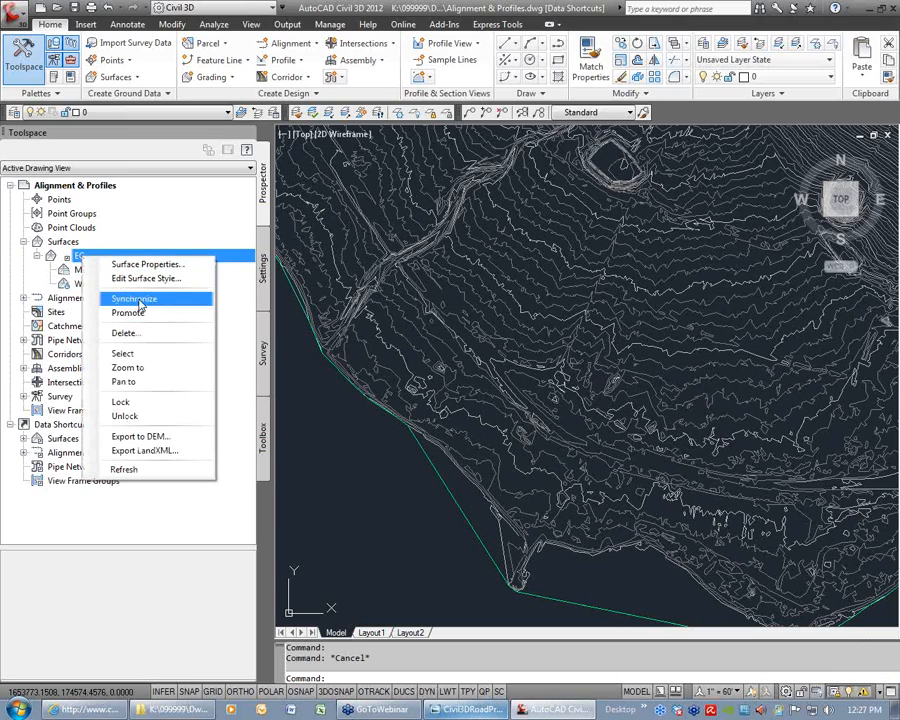
{"action": "left_click", "coordinate": [70, 251]}
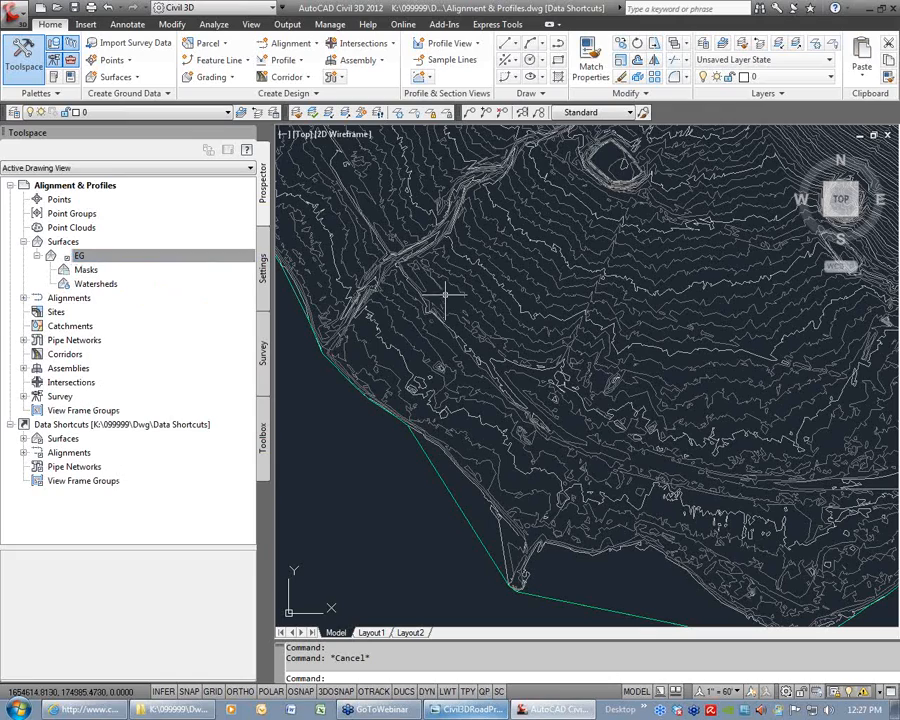
Synchronize the EG surface reference in Alignment & Profiles with its source drawing and dismiss the event report
{"action": "left_click", "coordinate": [466, 406]}
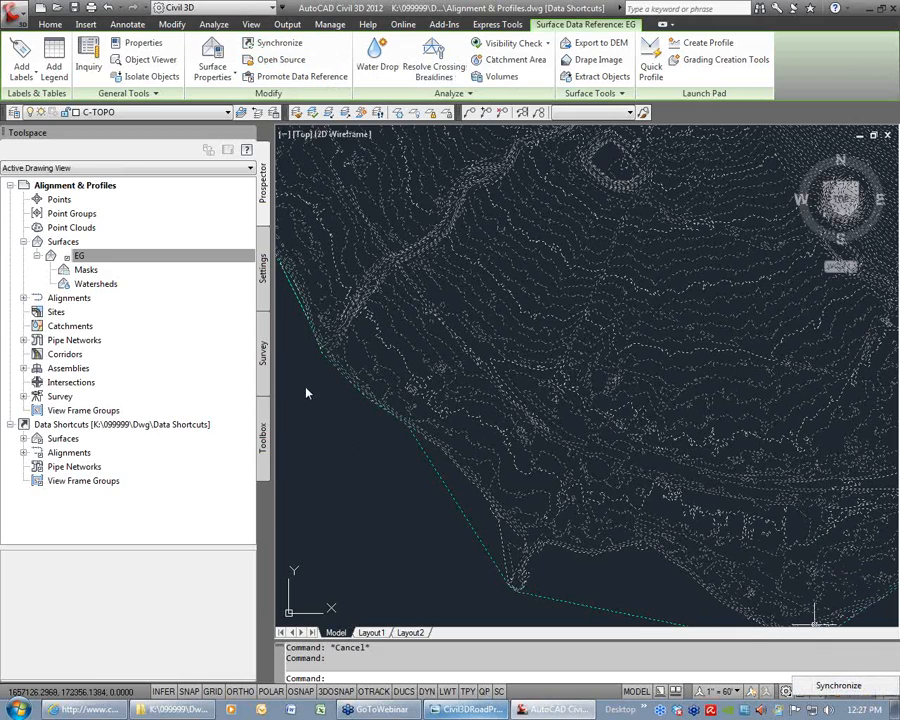
{"action": "left_click", "coordinate": [381, 470]}
{"action": "left_click", "coordinate": [364, 468]}
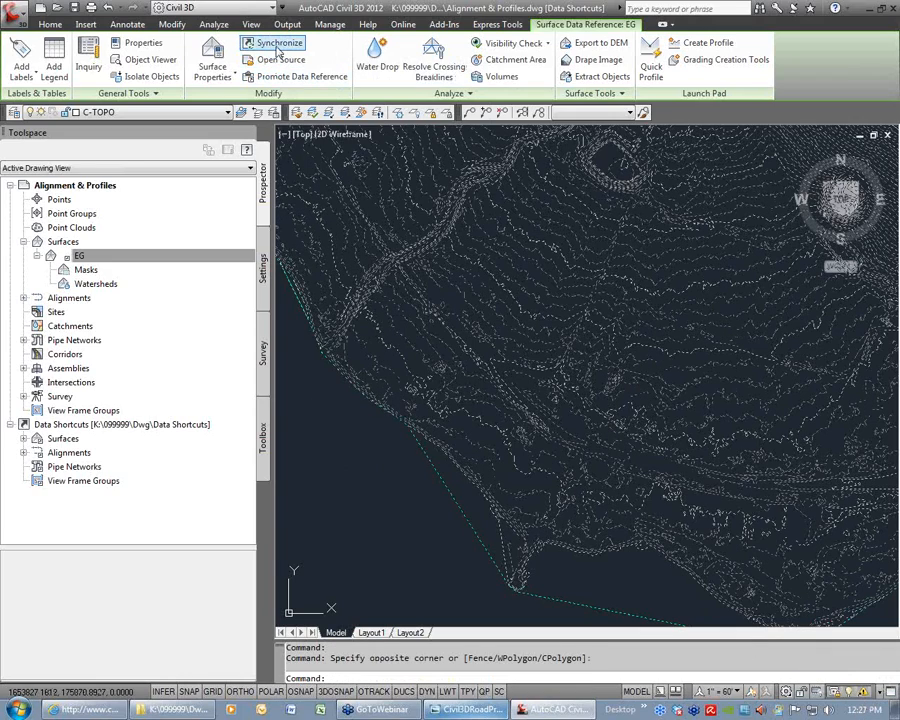
{"action": "left_click", "coordinate": [80, 257]}
{"action": "right_click", "coordinate": [80, 257]}
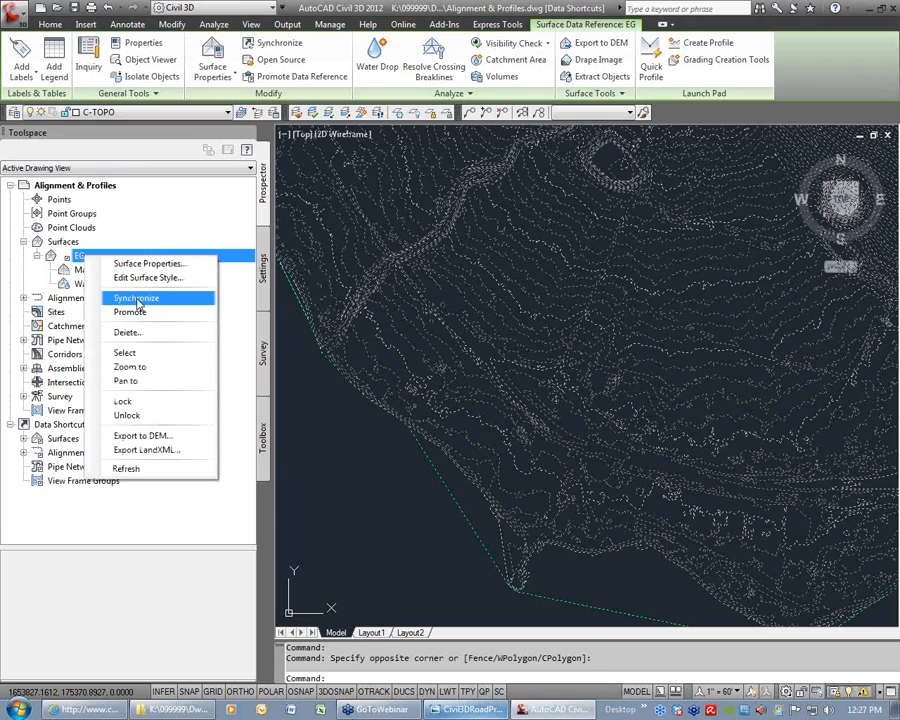
{"action": "left_click", "coordinate": [138, 300]}
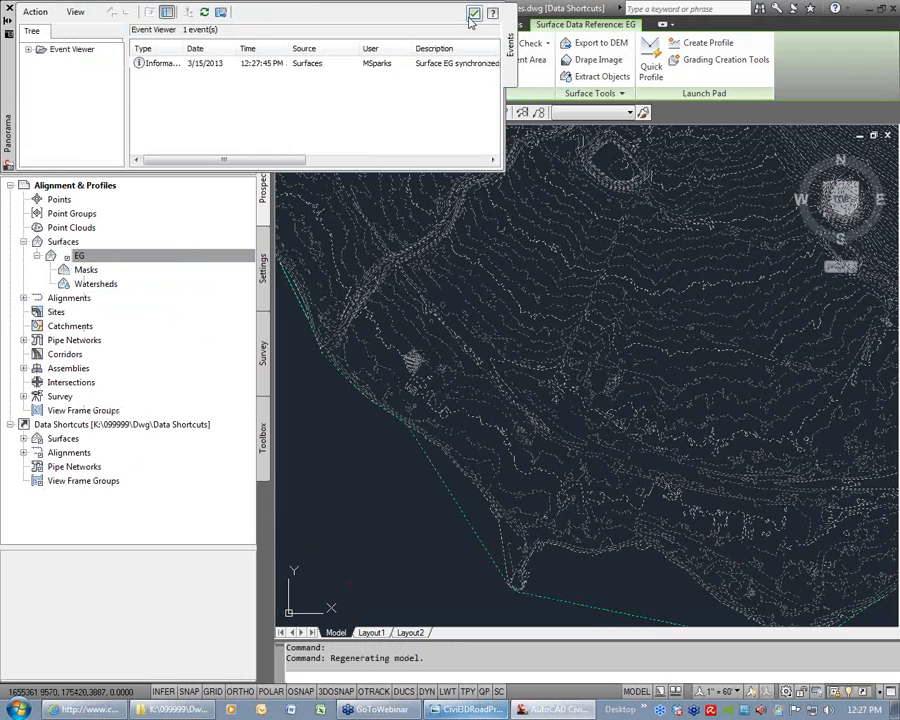
{"action": "left_click", "coordinate": [474, 13]}
Examine the contours and elevations of the synchronized EG surface around the added point near its southwestern edge
{"action": "scroll", "coordinate": [415, 330], "scroll_direction": "up", "scroll_amount": 5}
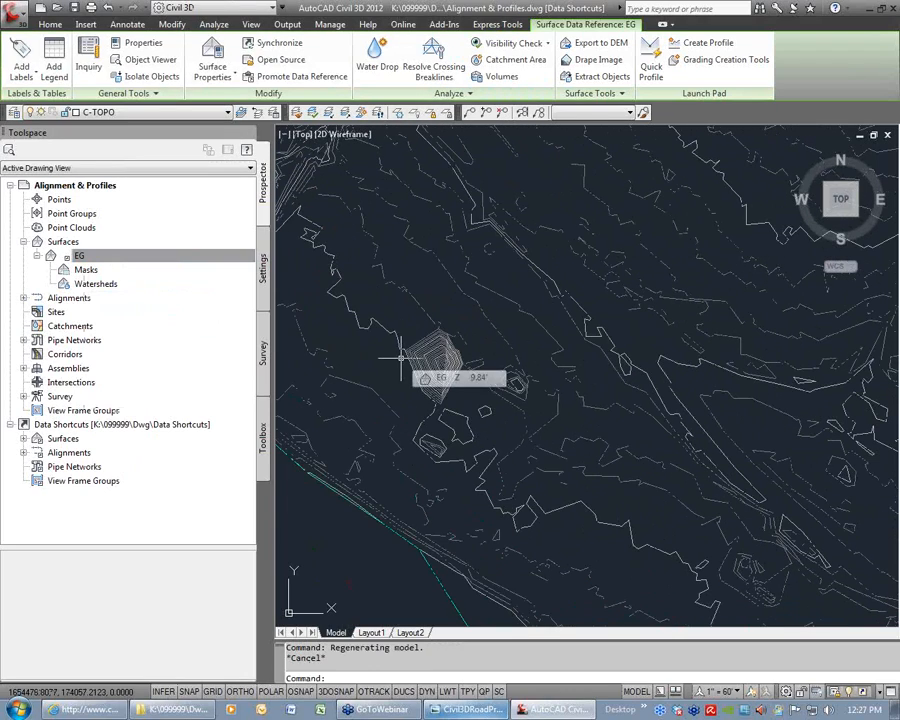
{"action": "key", "text": "Escape"}
{"action": "key", "text": "Escape"}
{"action": "middle_click_drag", "start_coordinate": [484, 394], "coordinate": [535, 383]}
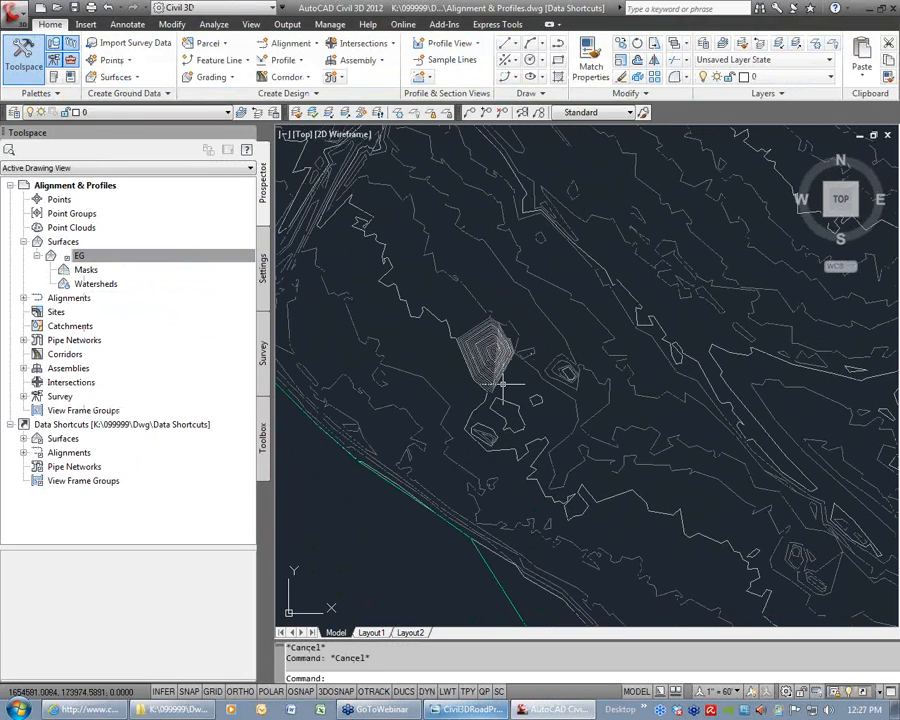
{"action": "mouse_move", "coordinate": [503, 384]}
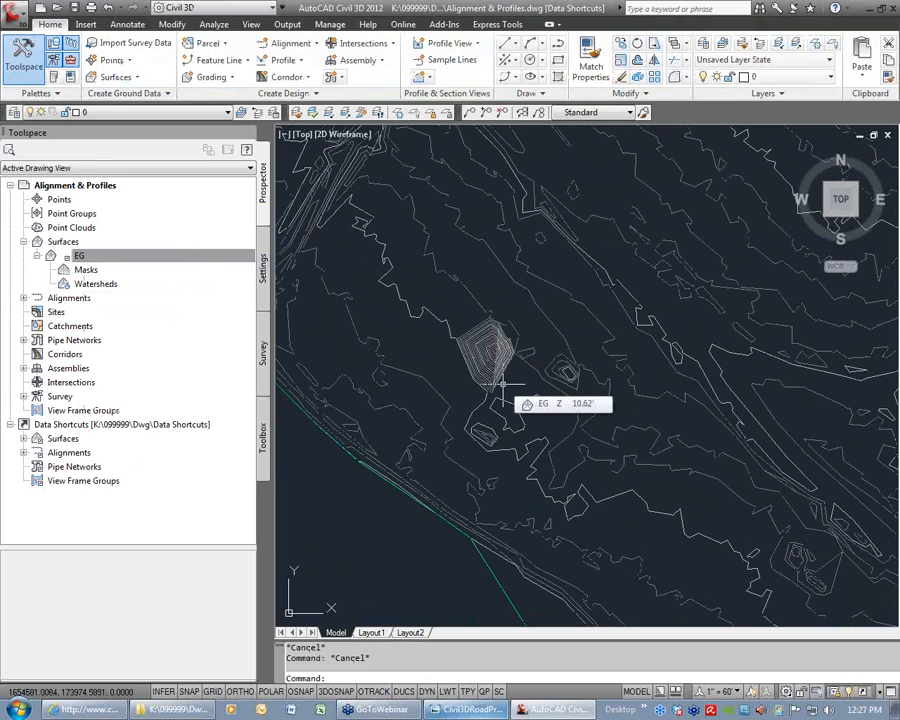
{"action": "mouse_move", "coordinate": [567, 374]}
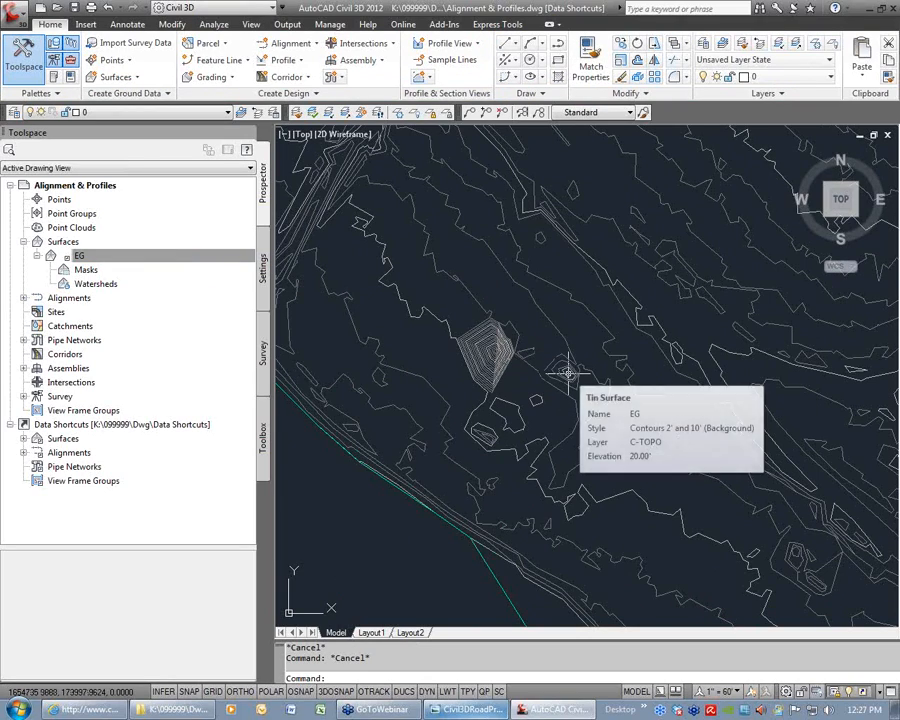
{"action": "scroll", "coordinate": [559, 373], "scroll_direction": "down", "scroll_amount": 5}
{"action": "scroll", "coordinate": [533, 378], "scroll_direction": "up", "scroll_amount": 4}
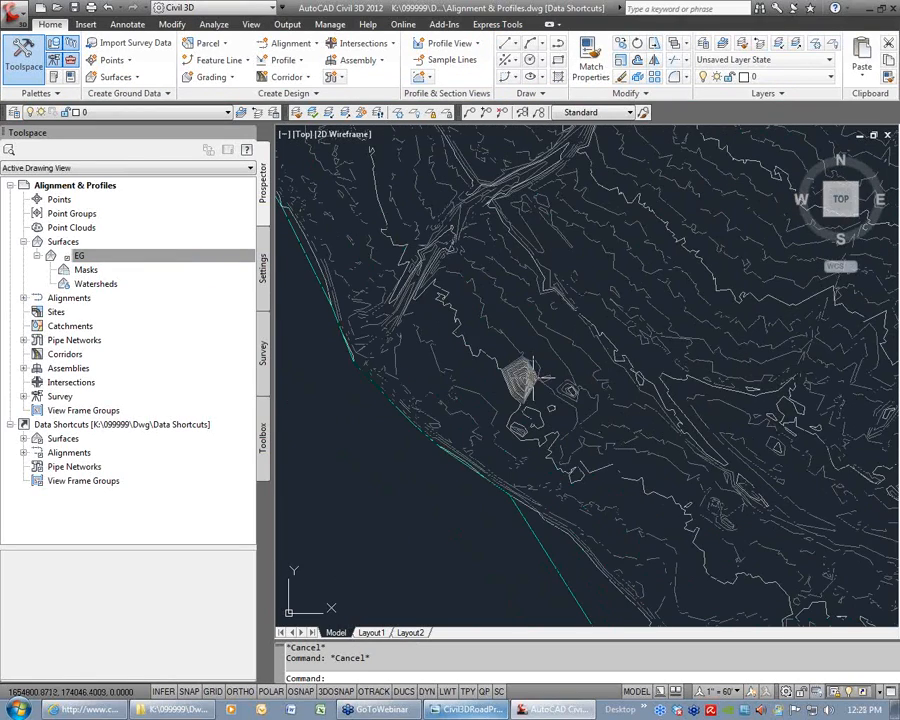
{"action": "scroll", "coordinate": [533, 378], "scroll_direction": "up", "scroll_amount": 1}
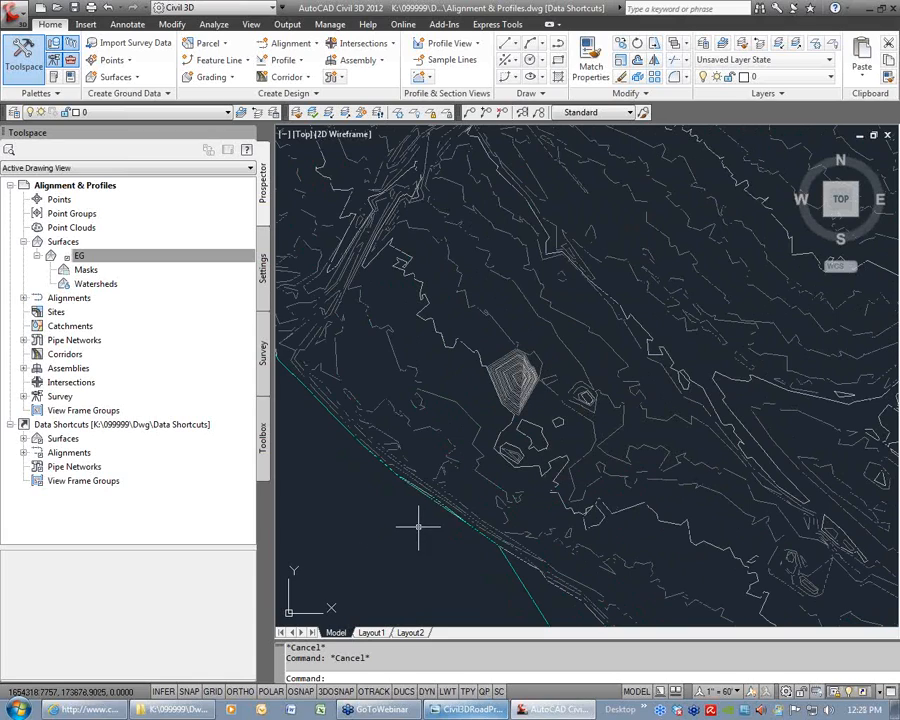
Set the surface style of the EG reference to Border Only
{"action": "left_click", "coordinate": [512, 363]}
{"action": "right_click", "coordinate": [526, 342]}
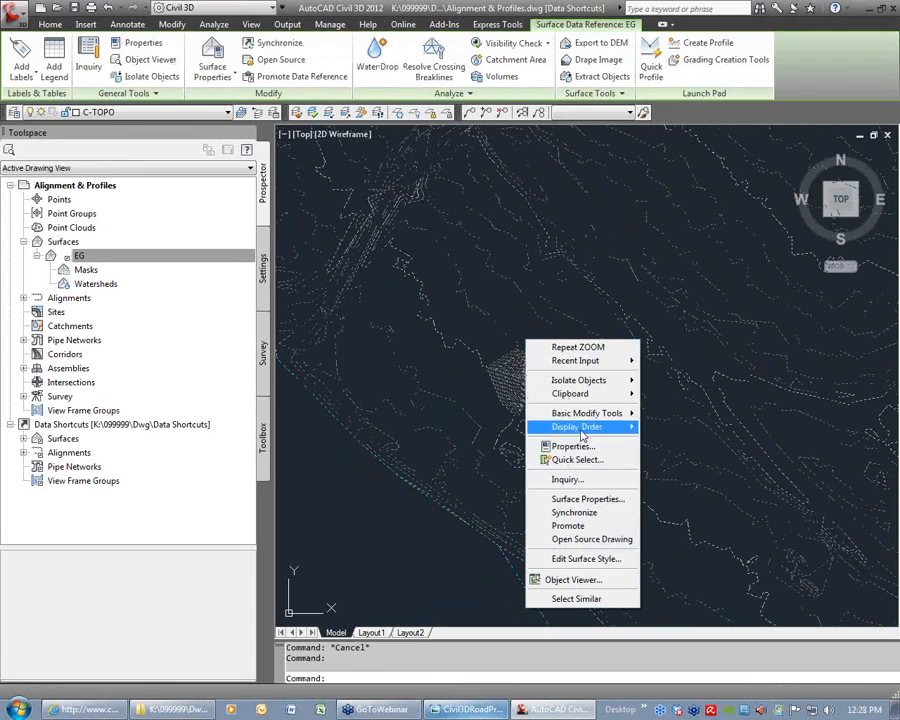
{"action": "left_click", "coordinate": [588, 498]}
{"action": "left_click", "coordinate": [234, 307]}
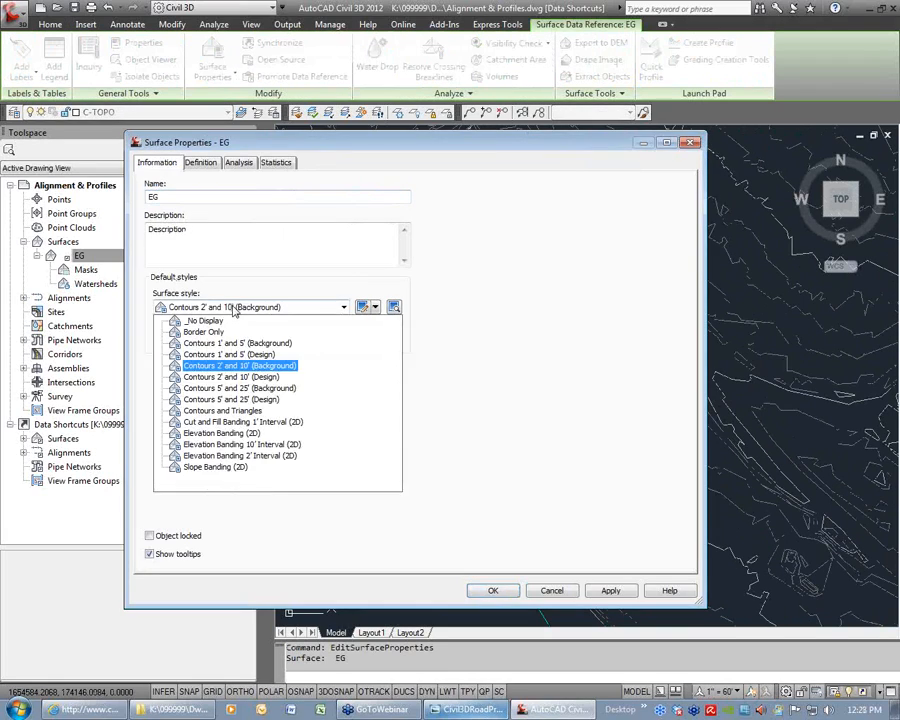
{"action": "left_click", "coordinate": [204, 331]}
{"action": "left_click", "coordinate": [490, 590]}
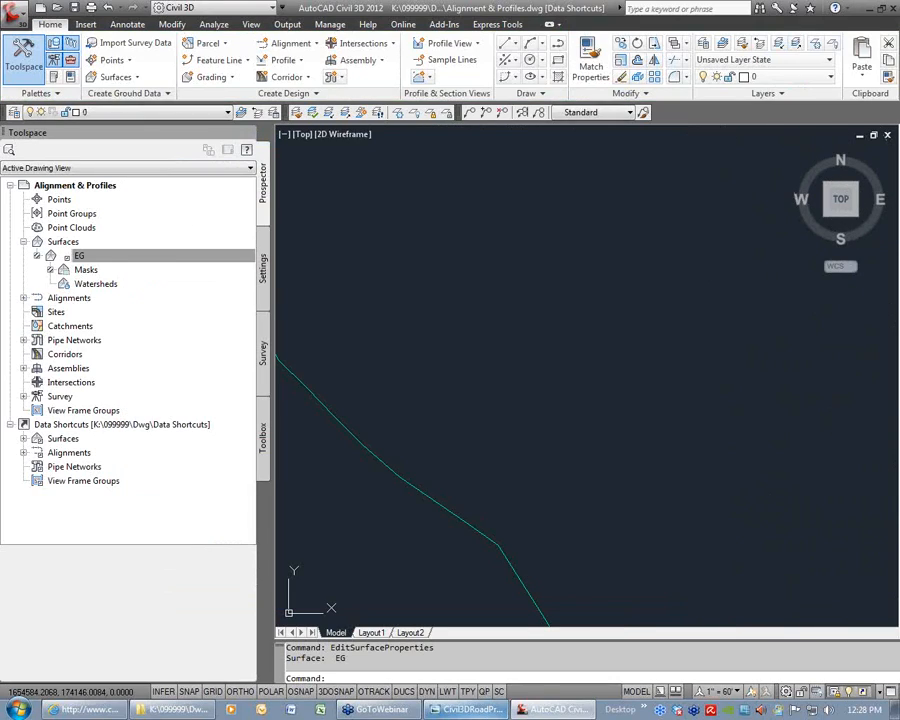
Save the Alignment & Profiles drawing and consult the road project structure diagram in Civil3DRoadProject.png
{"action": "scroll", "coordinate": [543, 366], "scroll_direction": "down", "scroll_amount": 2}
{"action": "left_click", "coordinate": [579, 380]}
{"action": "left_click", "coordinate": [536, 411]}
{"action": "scroll", "coordinate": [537, 396], "scroll_direction": "down", "scroll_amount": 5}
{"action": "scroll", "coordinate": [548, 449], "scroll_direction": "up", "scroll_amount": 2}
{"action": "middle_click_drag", "start_coordinate": [542, 376], "coordinate": [548, 410]}
{"action": "mouse_move", "coordinate": [565, 428]}
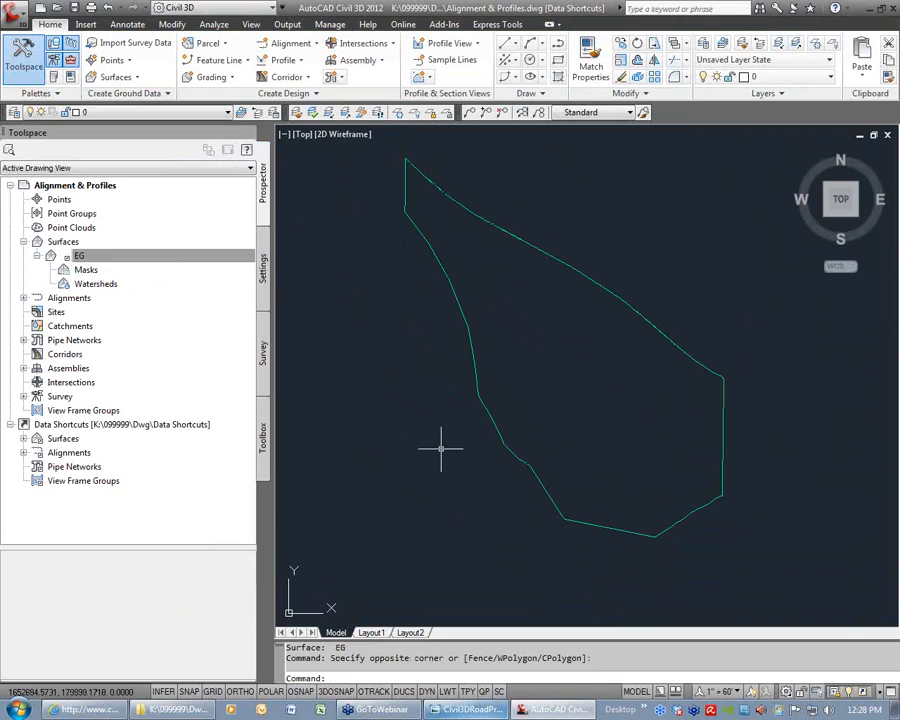
{"action": "key", "text": "ctrl+s"}
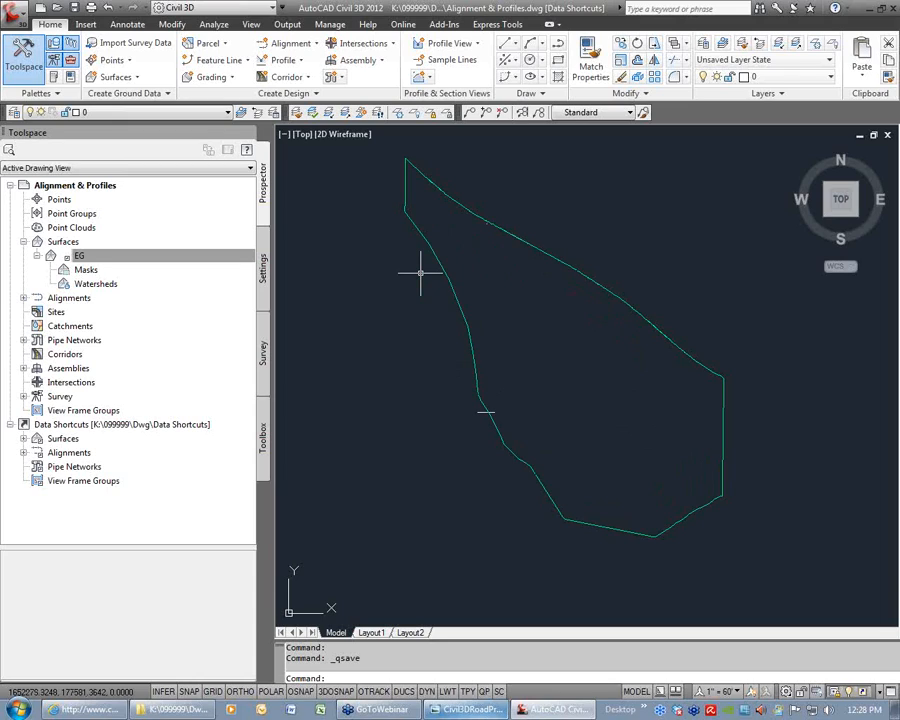
{"action": "left_click", "coordinate": [467, 709]}
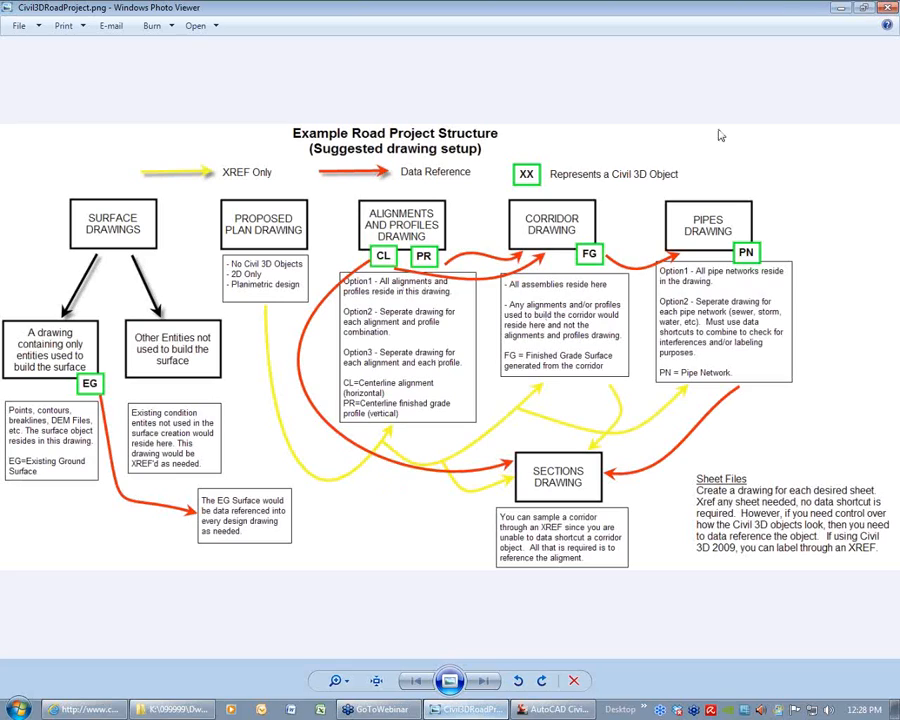
{"action": "key", "text": "alt+Tab"}
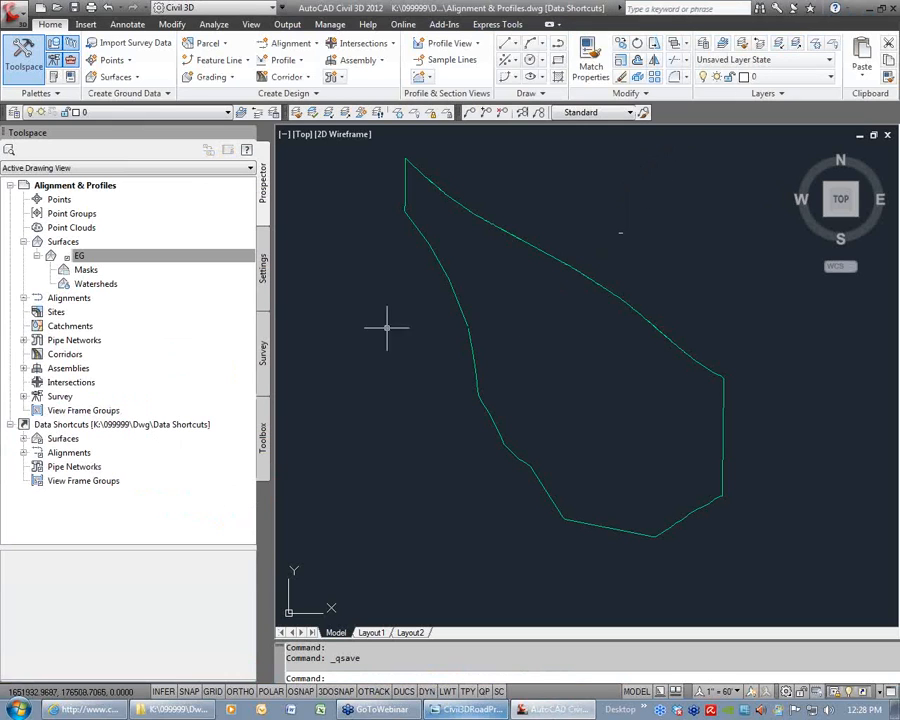
Attach Base.dwg from K:\099999\Dwg\Xref to Alignment & Profiles as an overlay external reference with a relative path
{"action": "type", "text": "xr"}
{"action": "key", "text": "Return"}
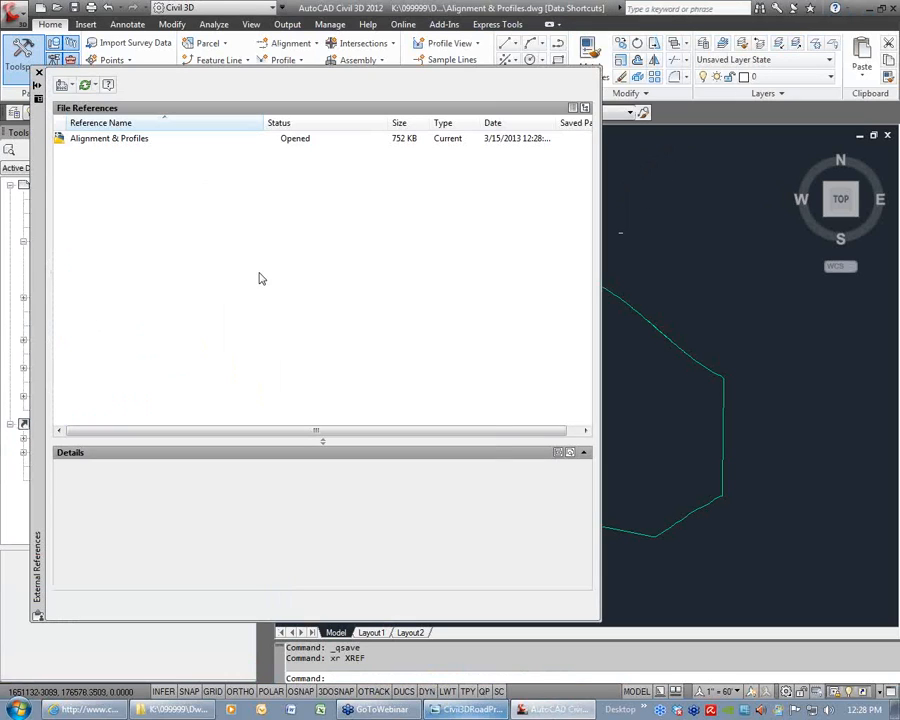
{"action": "left_click", "coordinate": [62, 84]}
{"action": "left_click", "coordinate": [74, 101]}
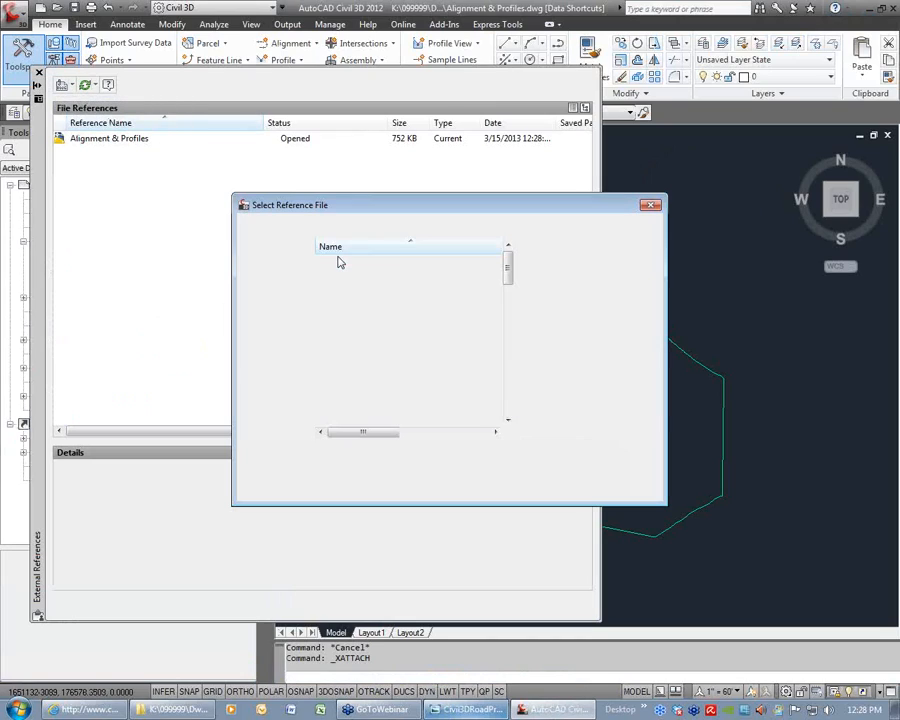
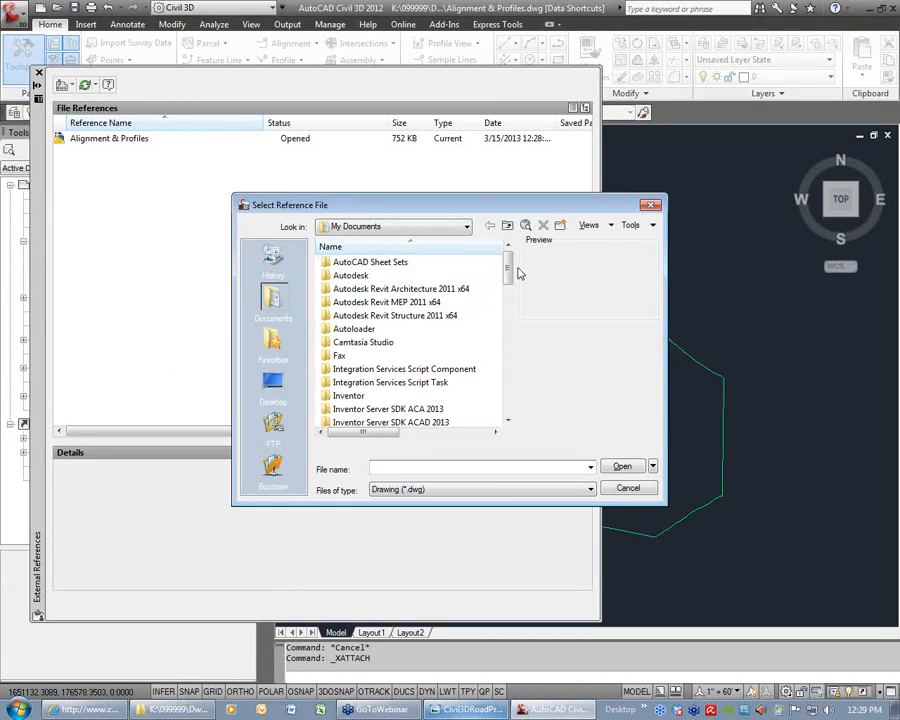
{"action": "left_click", "coordinate": [455, 226]}
{"action": "left_click", "coordinate": [418, 333]}
{"action": "left_click", "coordinate": [466, 227]}
{"action": "left_click", "coordinate": [418, 322]}
{"action": "double_click", "coordinate": [350, 328]}
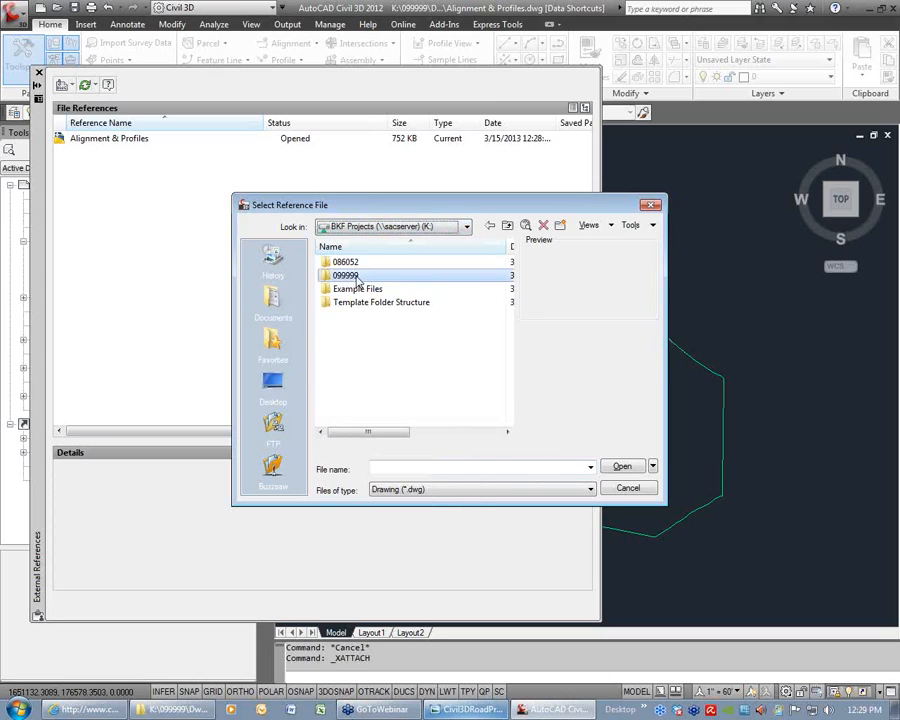
{"action": "double_click", "coordinate": [329, 277]}
{"action": "double_click", "coordinate": [345, 262]}
{"action": "left_click", "coordinate": [508, 396]}
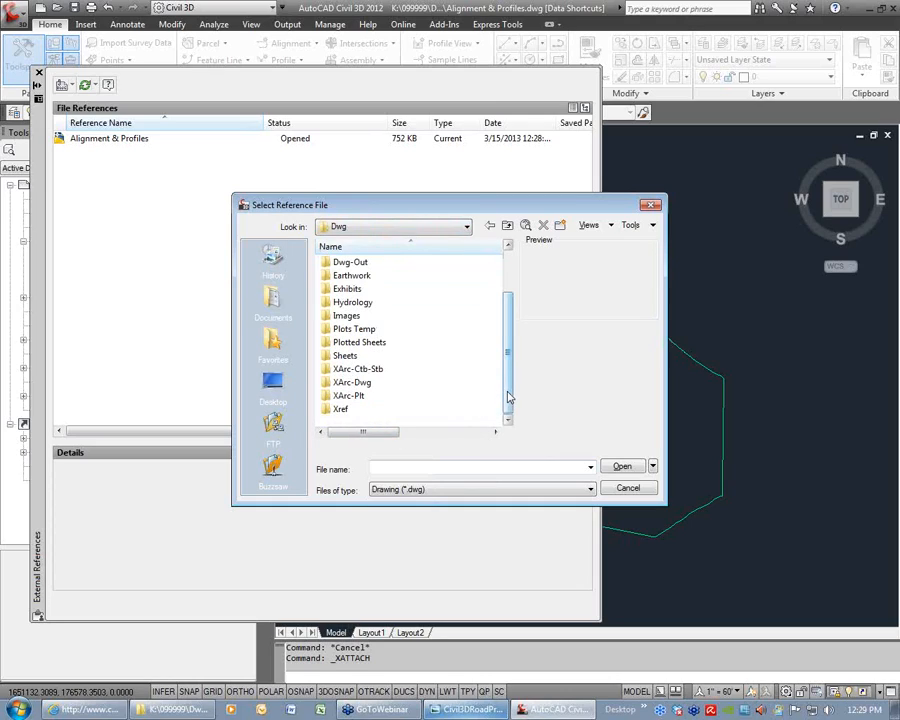
{"action": "double_click", "coordinate": [338, 410]}
{"action": "double_click", "coordinate": [340, 275]}
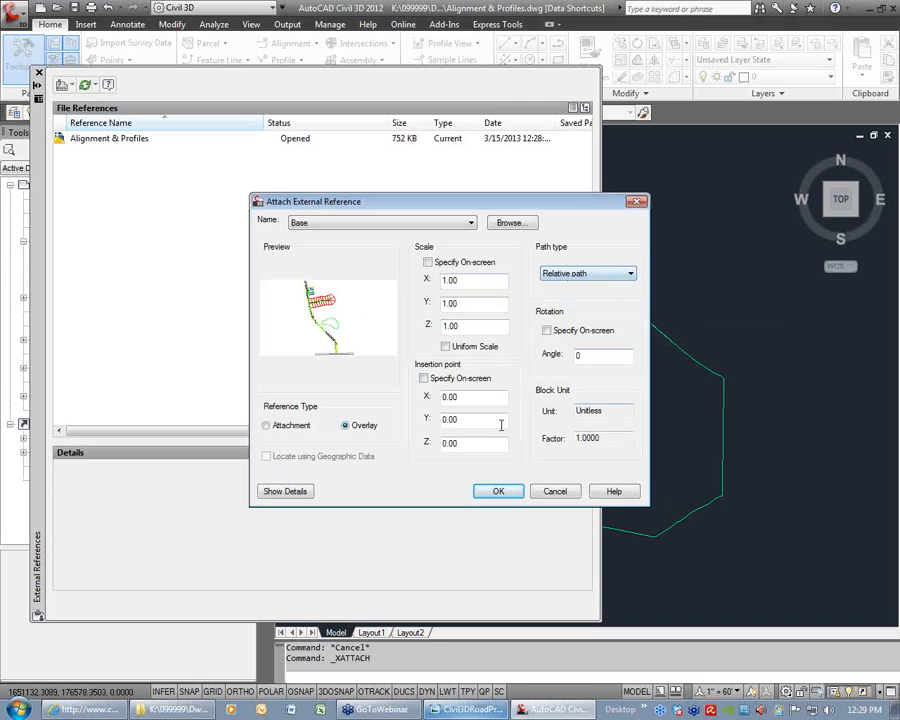
{"action": "left_click", "coordinate": [492, 494]}
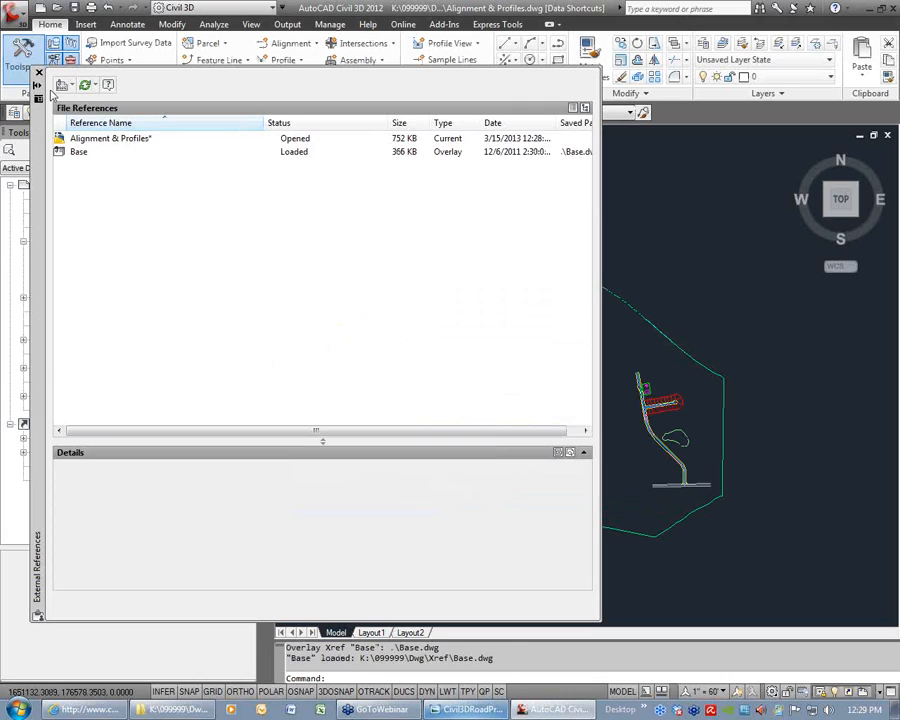
{"action": "left_click", "coordinate": [39, 73]}
Examine the road layout in the attached Base reference, including the main road and its cul-de-sac
{"action": "scroll", "coordinate": [689, 455], "scroll_direction": "up", "scroll_amount": 6}
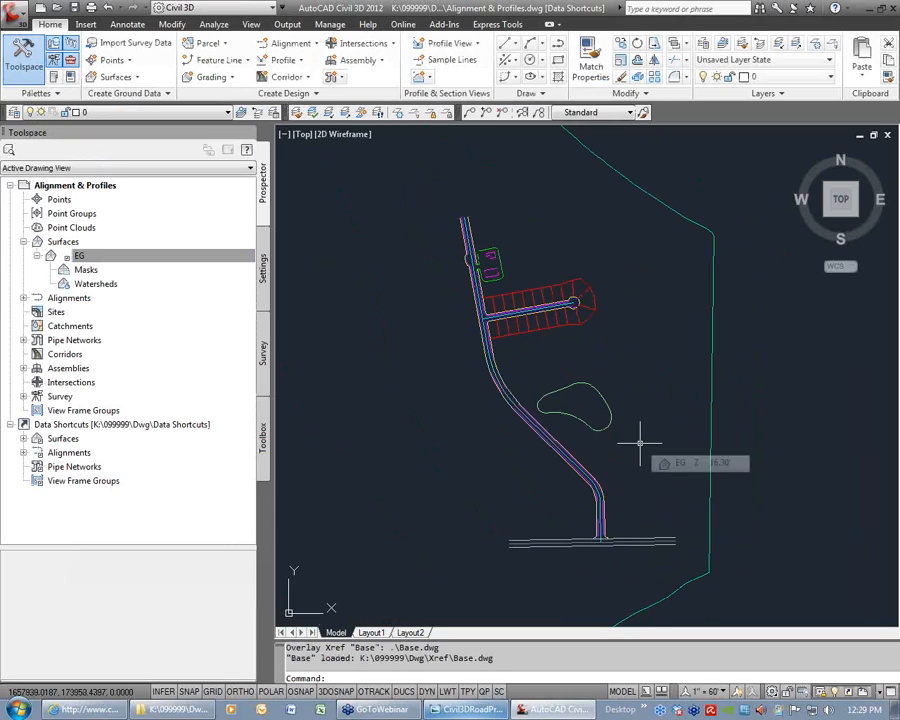
{"action": "scroll", "coordinate": [528, 438], "scroll_direction": "up", "scroll_amount": 2}
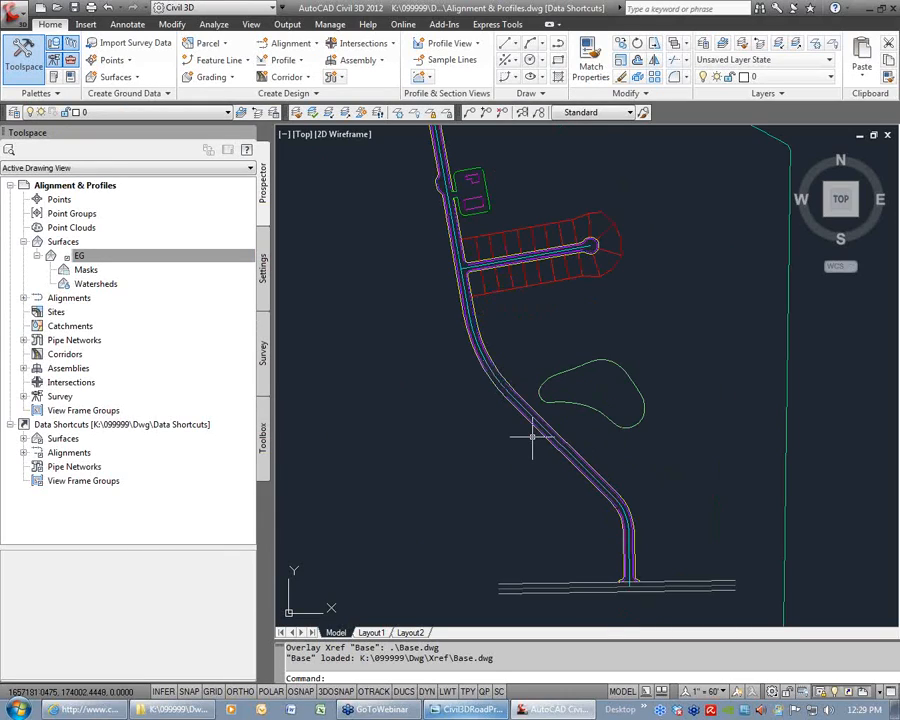
{"action": "left_click", "coordinate": [470, 330]}
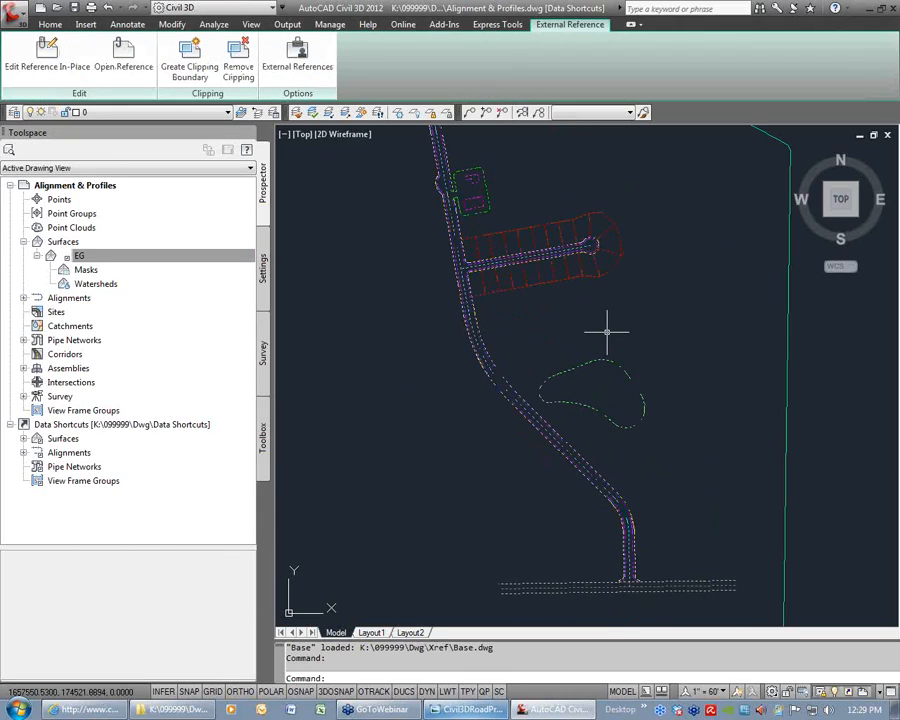
{"action": "key", "text": "Escape"}
{"action": "key", "text": "Escape"}
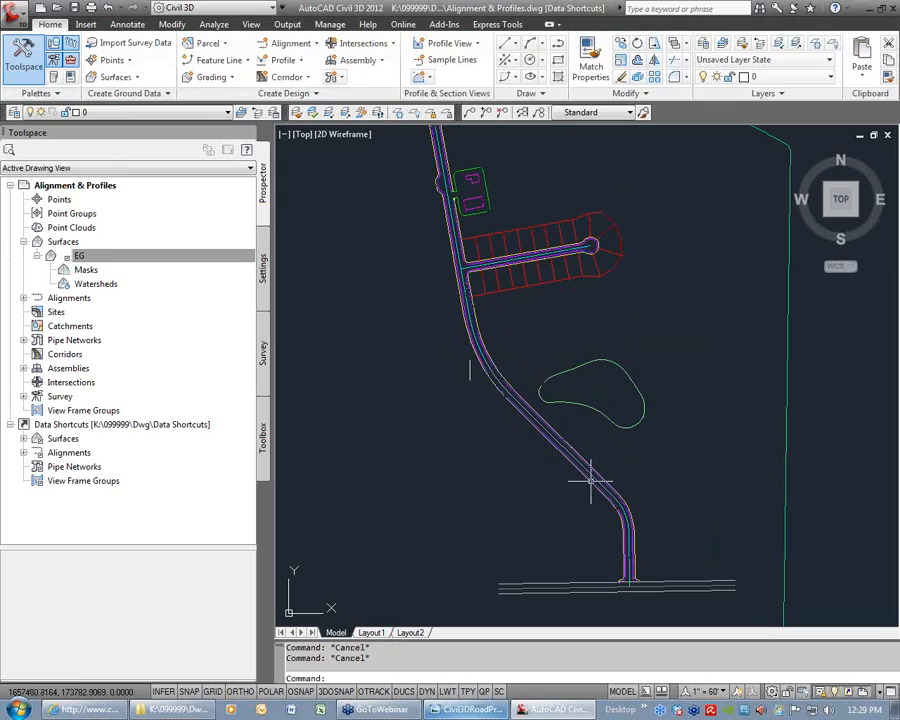
{"action": "mouse_move", "coordinate": [516, 204]}
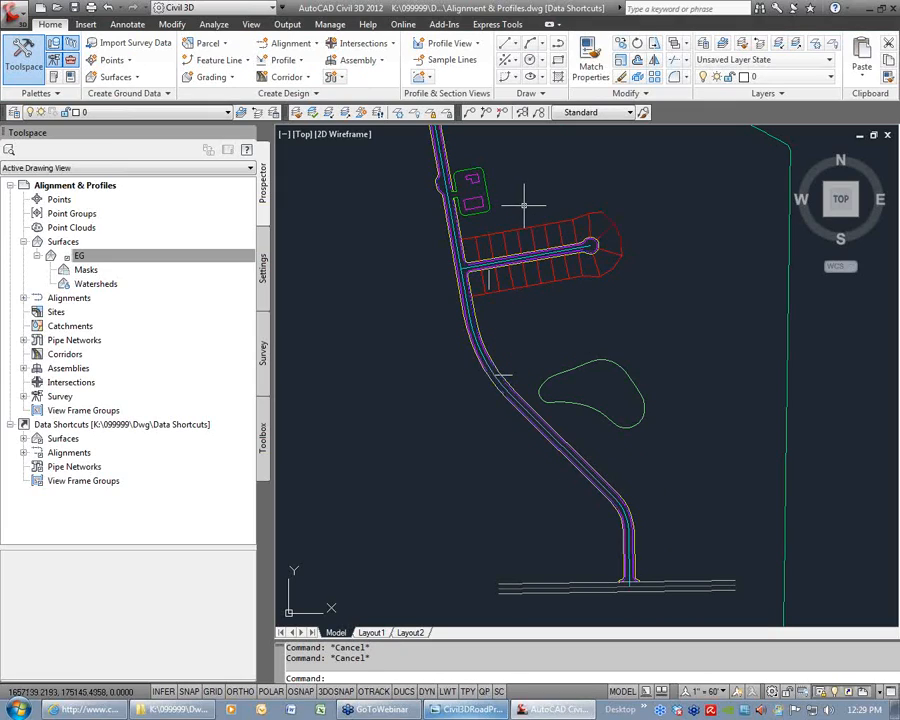
Start an alignment from objects using the main road centerline in the Base reference, accepting its northward direction
{"action": "left_click", "coordinate": [78, 256]}
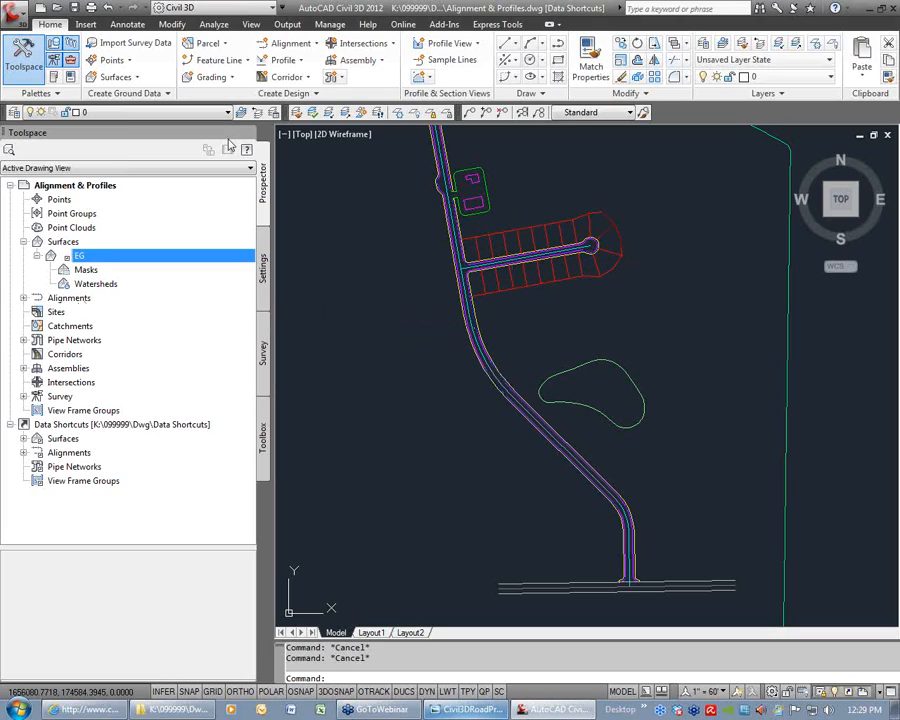
{"action": "left_click", "coordinate": [289, 43]}
{"action": "left_click", "coordinate": [352, 126]}
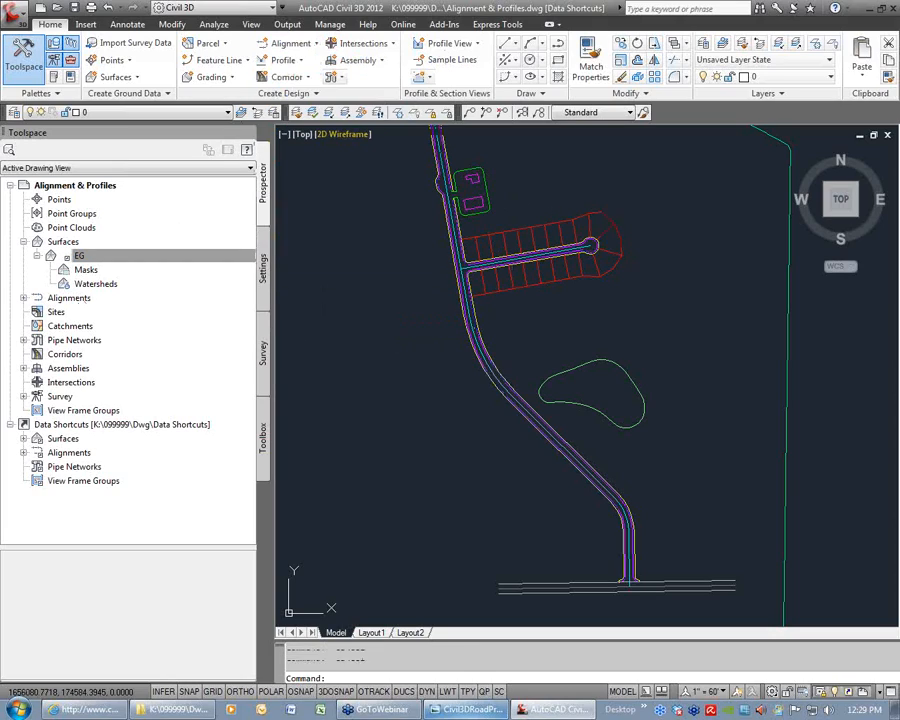
{"action": "type", "text": "x"}
{"action": "key", "text": "Return"}
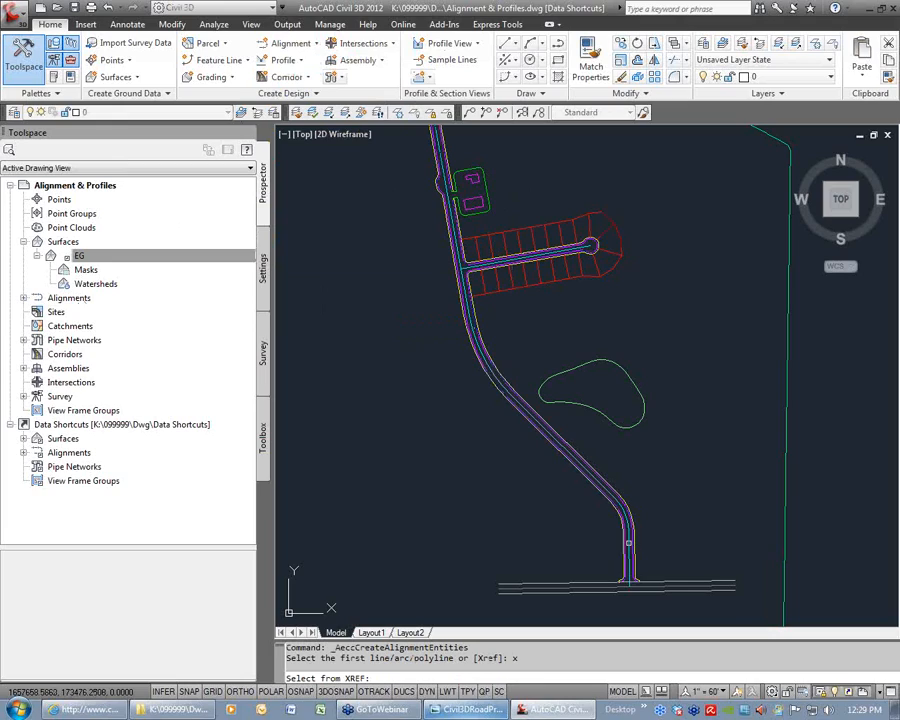
{"action": "left_click", "coordinate": [629, 543]}
{"action": "key", "text": "Return"}
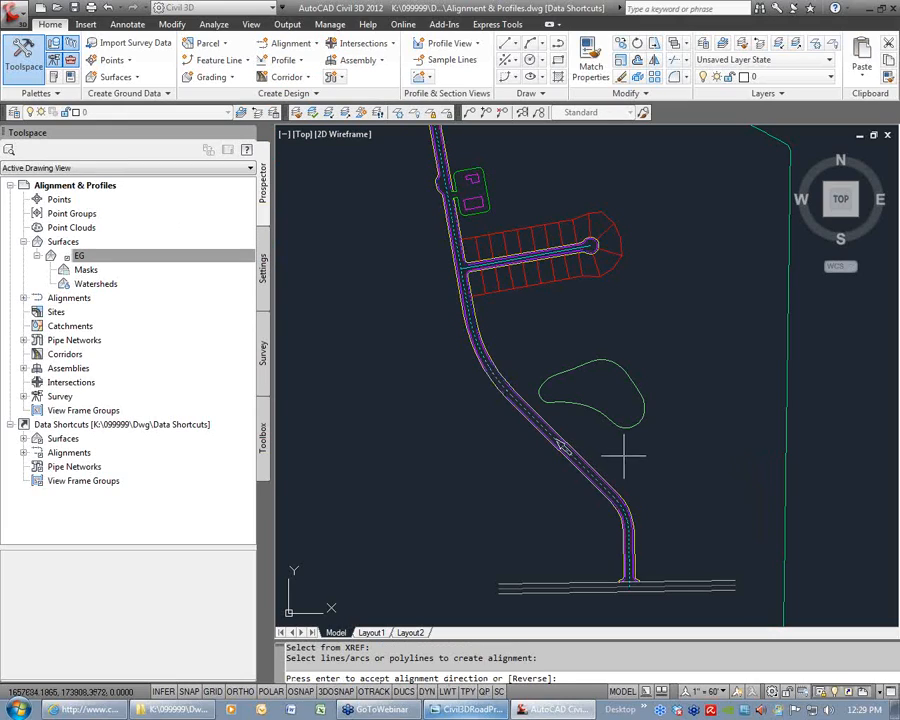
{"action": "key", "text": "Return"}
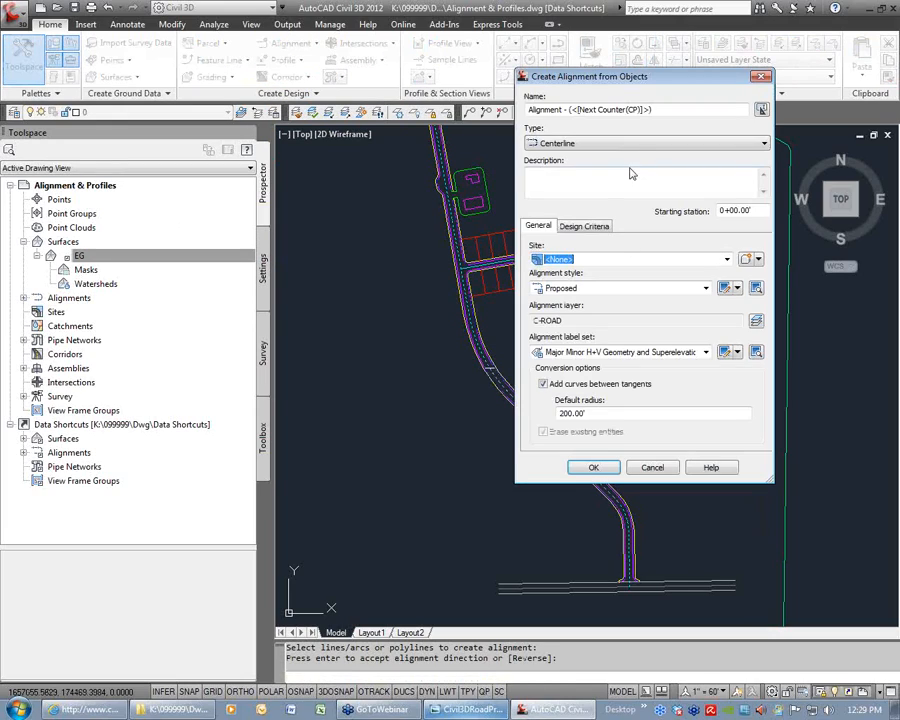
Create the alignment as Big Street with starting station 100 and without adding curves between tangents
{"action": "left_click_drag", "start_coordinate": [666, 111], "coordinate": [485, 113]}
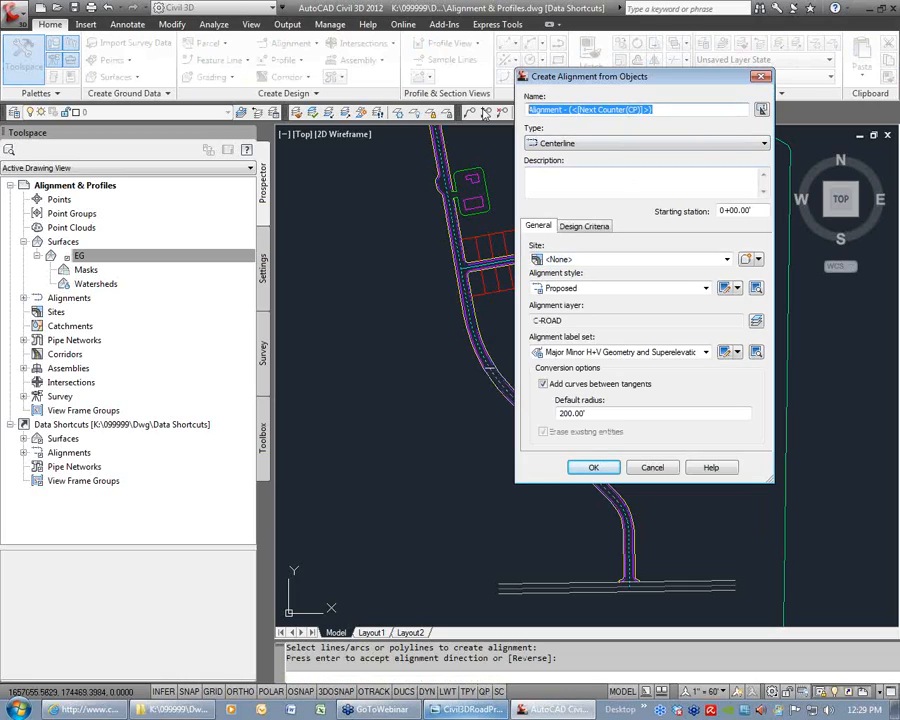
{"action": "type", "text": "Bug Street"}
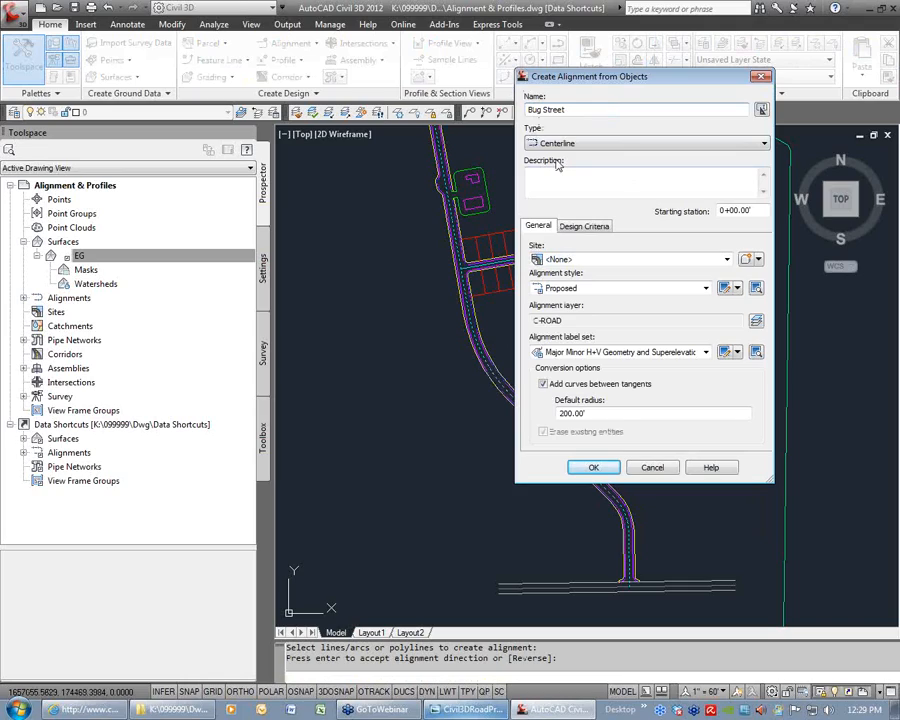
{"action": "left_click", "coordinate": [542, 384]}
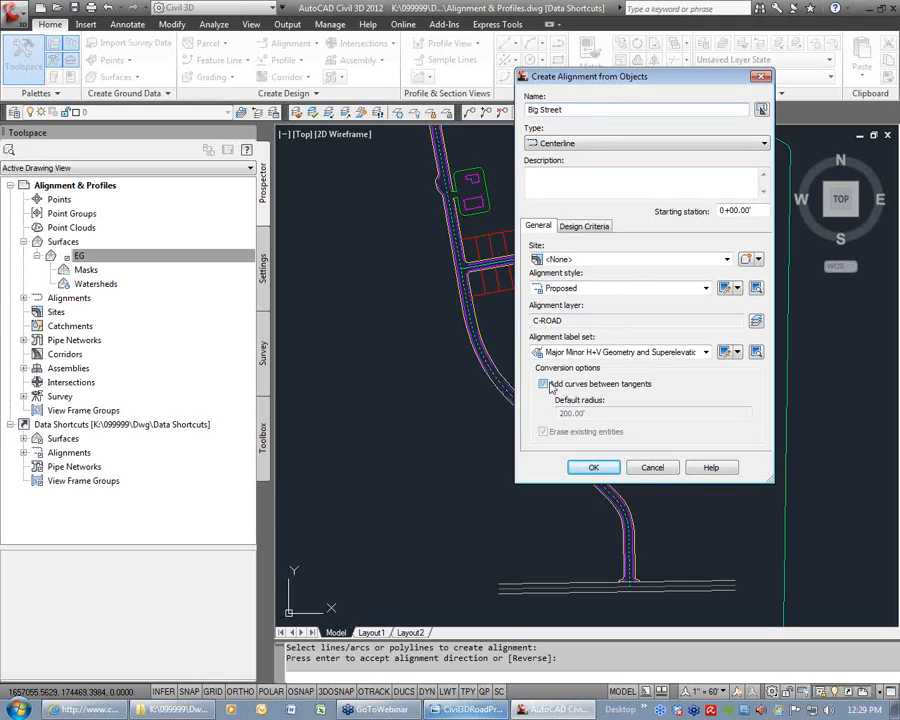
{"action": "double_click", "coordinate": [750, 211]}
{"action": "type", "text": "100"}
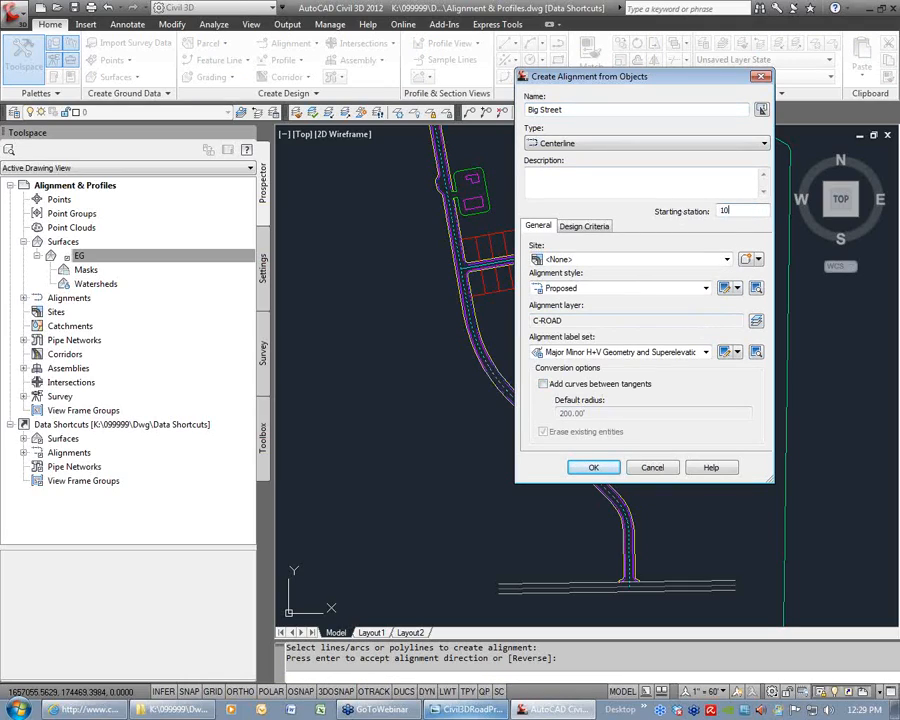
{"action": "key", "text": "Tab"}
{"action": "left_click", "coordinate": [606, 467]}
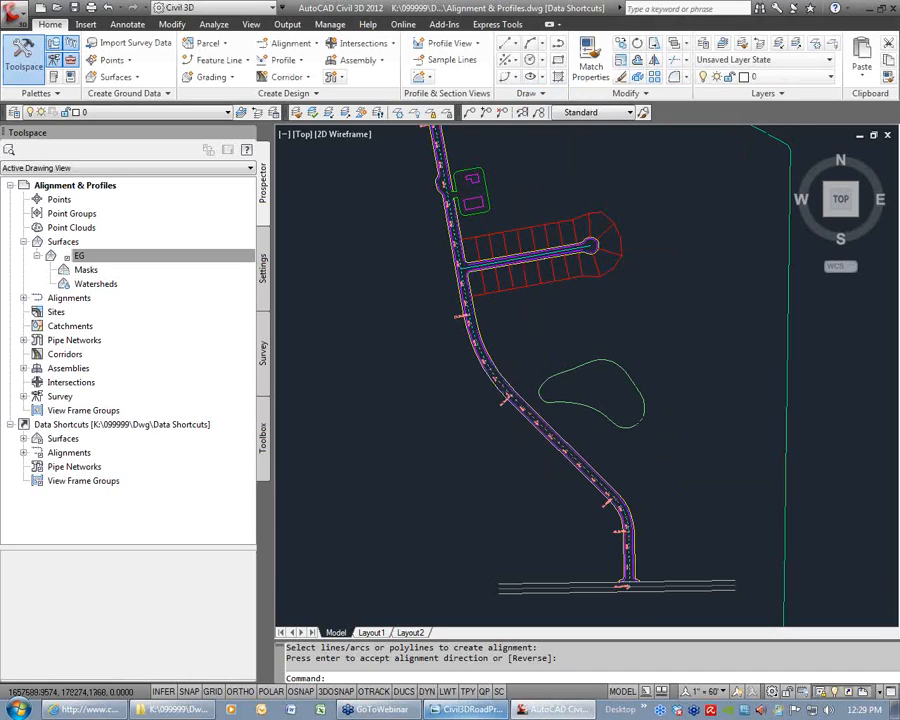
Inspect the Big Street alignment in the drawing and among the centerline alignments, then consult the road project structure diagram in Civil3DRoadProject.png
{"action": "scroll", "coordinate": [629, 585], "scroll_direction": "up", "scroll_amount": 5}
{"action": "scroll", "coordinate": [629, 580], "scroll_direction": "down", "scroll_amount": 7}
{"action": "scroll", "coordinate": [514, 349], "scroll_direction": "up", "scroll_amount": 5}
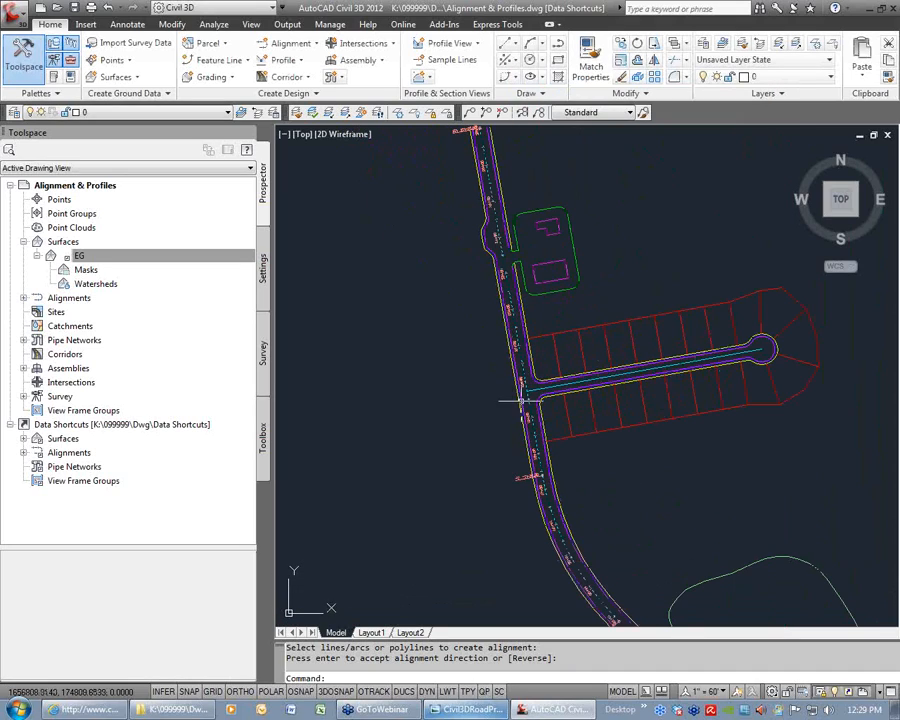
{"action": "left_click", "coordinate": [24, 298]}
{"action": "left_click", "coordinate": [37, 312]}
{"action": "left_click", "coordinate": [92, 326]}
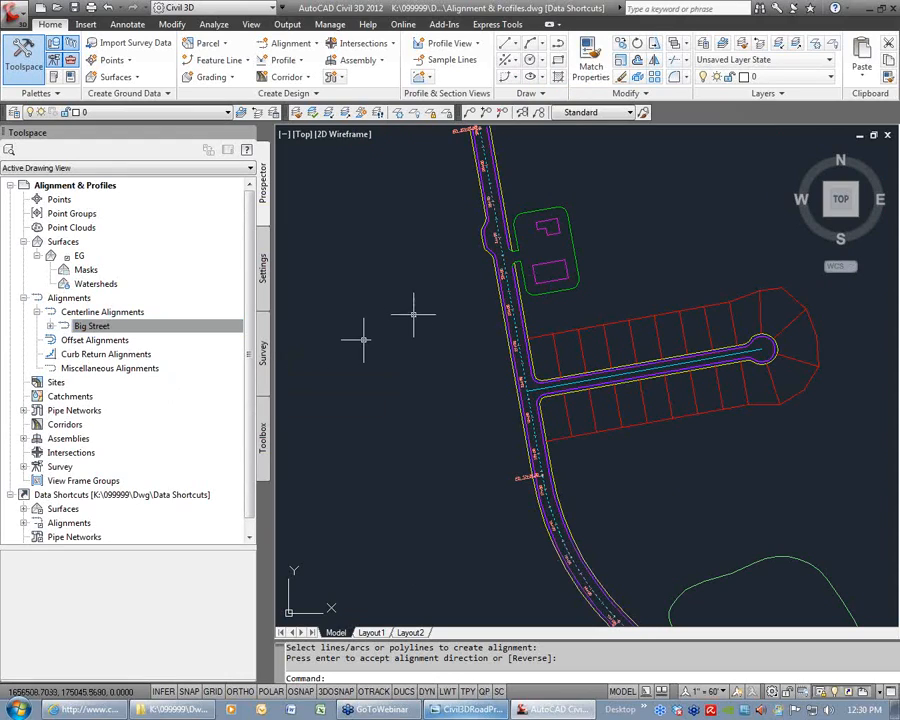
{"action": "middle_click_drag", "start_coordinate": [550, 414], "coordinate": [495, 310]}
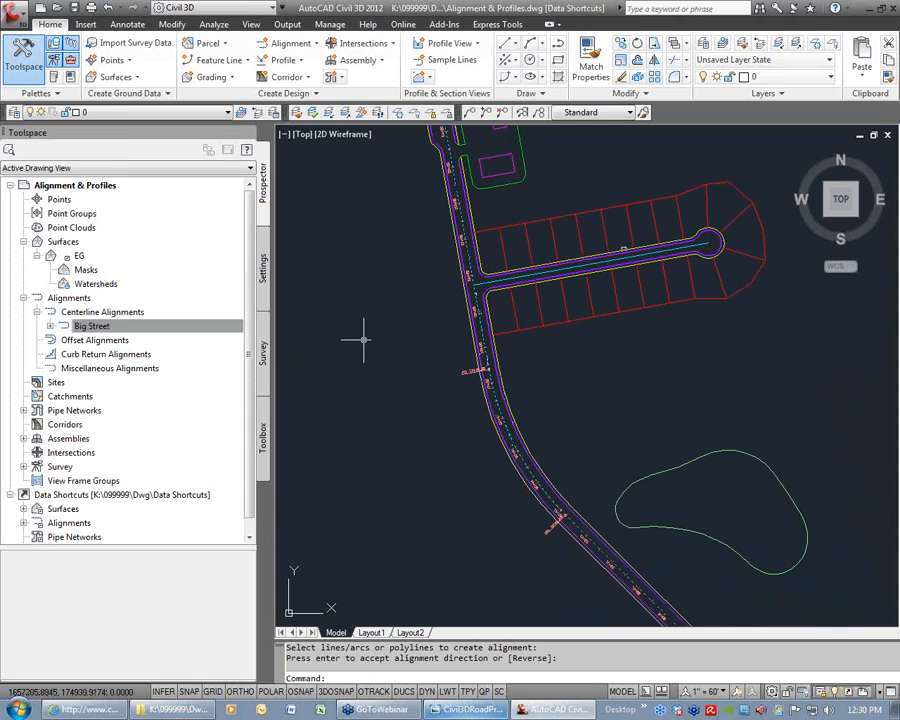
{"action": "mouse_move", "coordinate": [583, 281]}
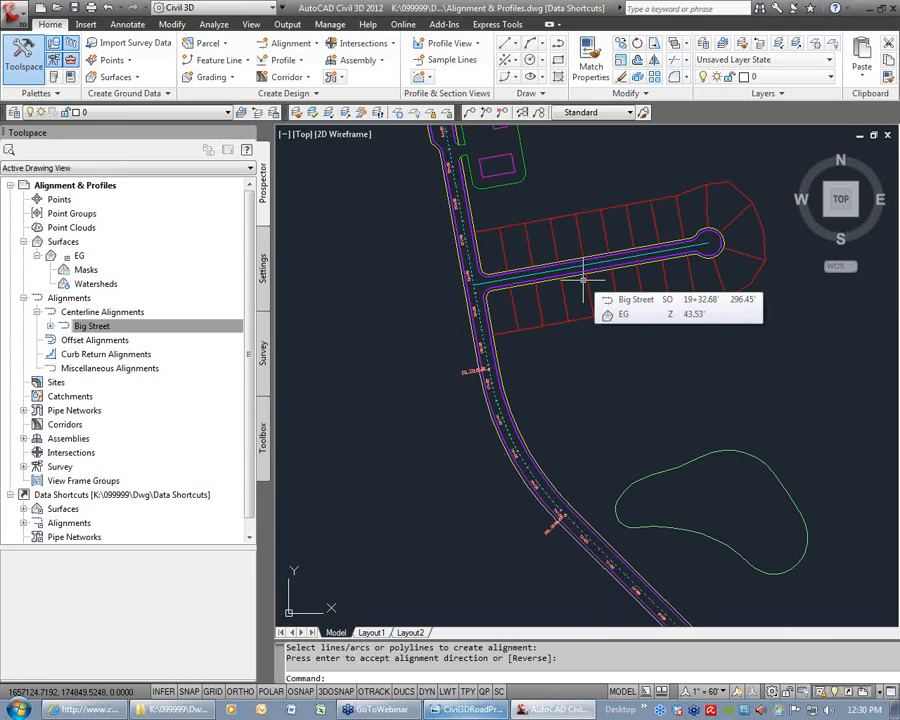
{"action": "left_click", "coordinate": [470, 709]}
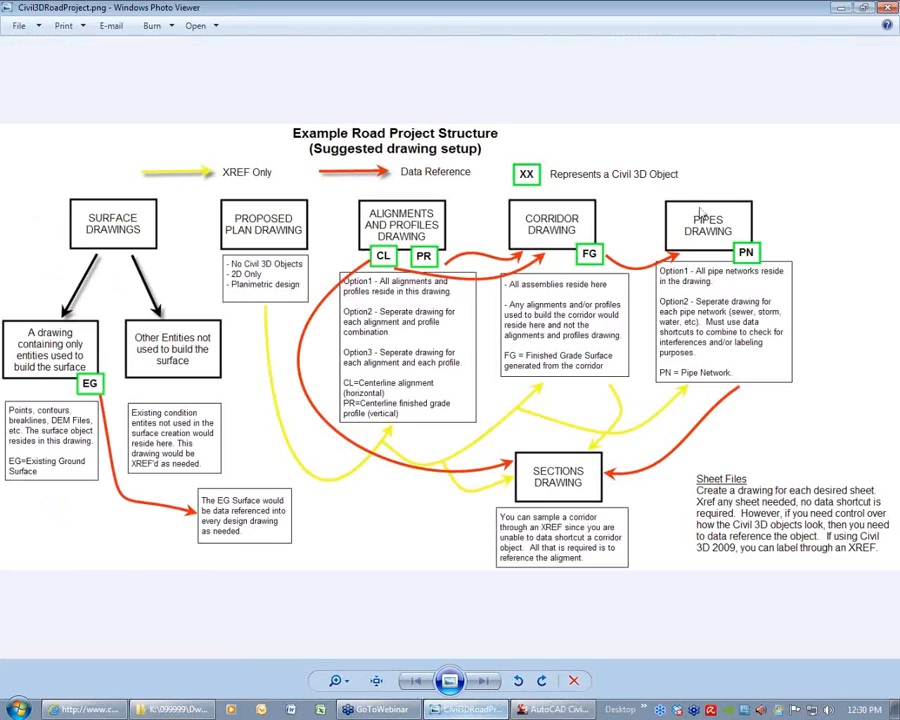
{"action": "key", "text": "alt+Tab"}
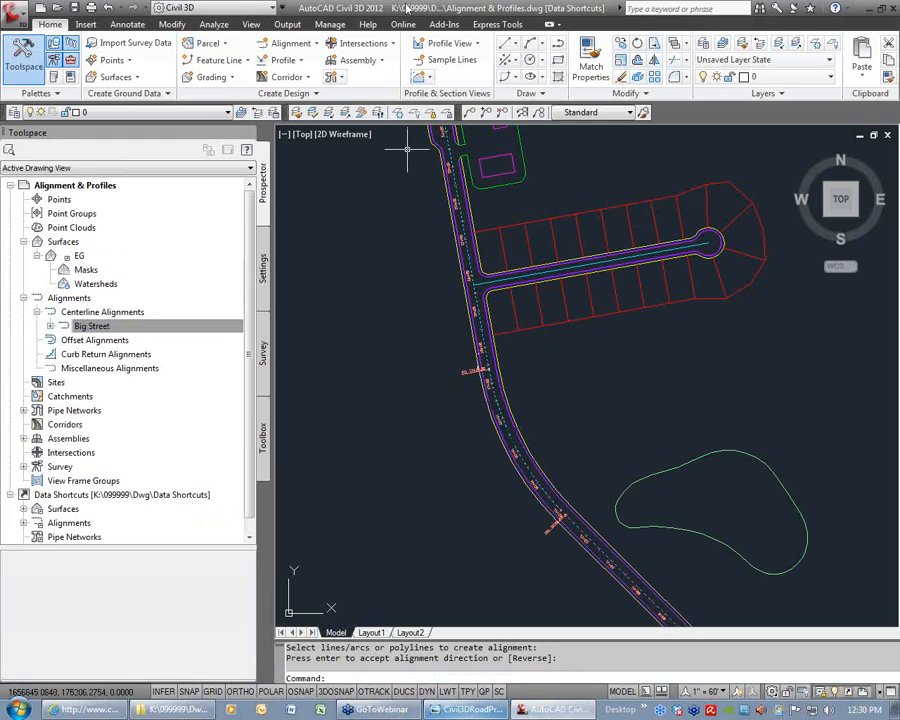
Start an alignment from the cul-de-sac centerline in the Base reference, reversing its direction to run away from Big Street
{"action": "left_click", "coordinate": [291, 43]}
{"action": "left_click", "coordinate": [330, 120]}
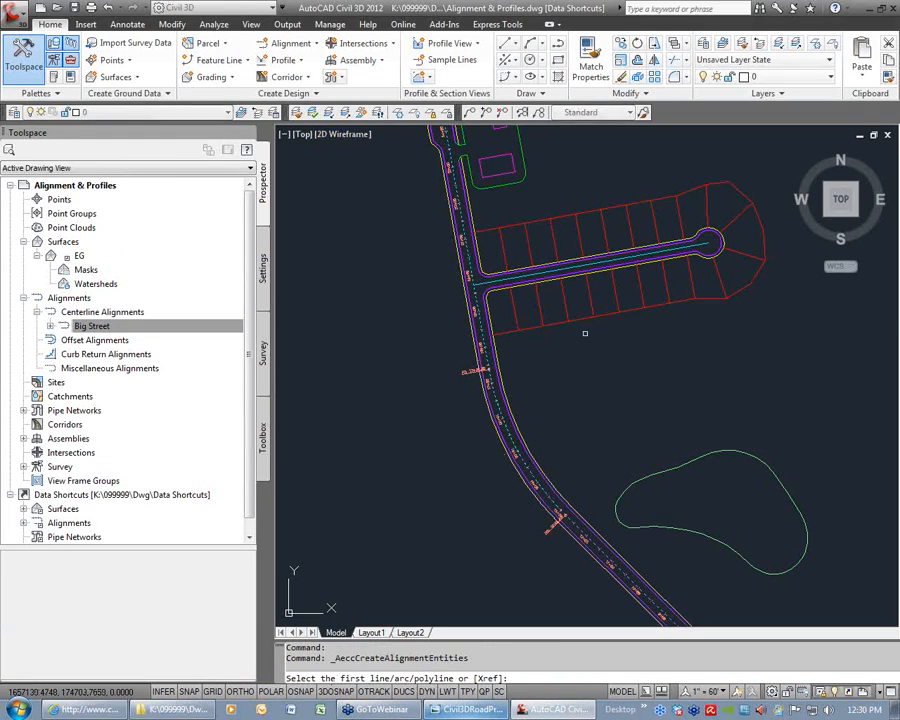
{"action": "type", "text": "x"}
{"action": "key", "text": "Return"}
{"action": "left_click", "coordinate": [548, 273]}
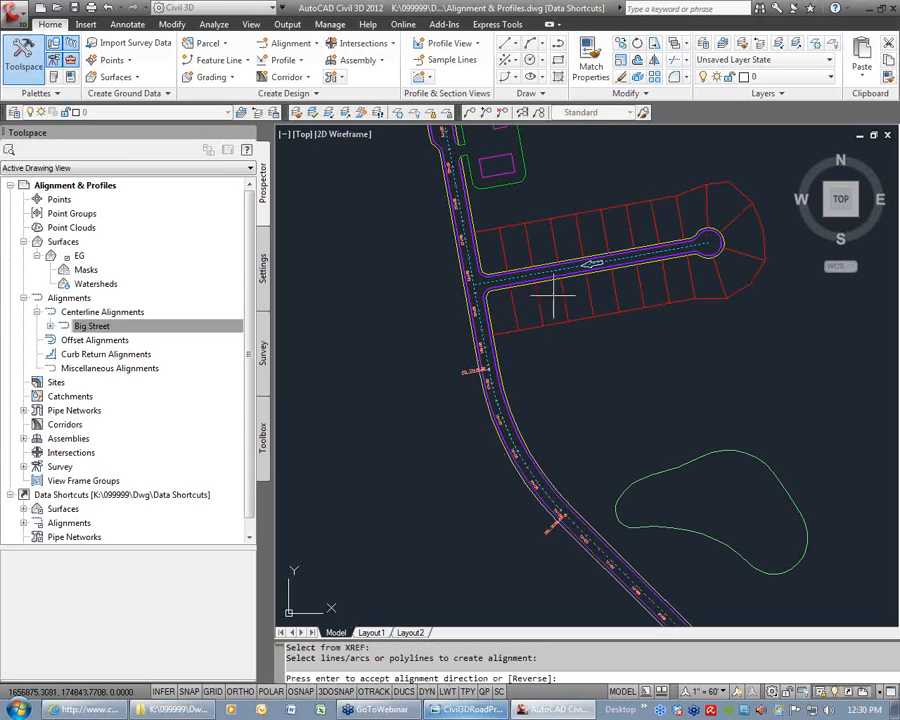
{"action": "type", "text": "r"}
{"action": "key", "text": "Return"}
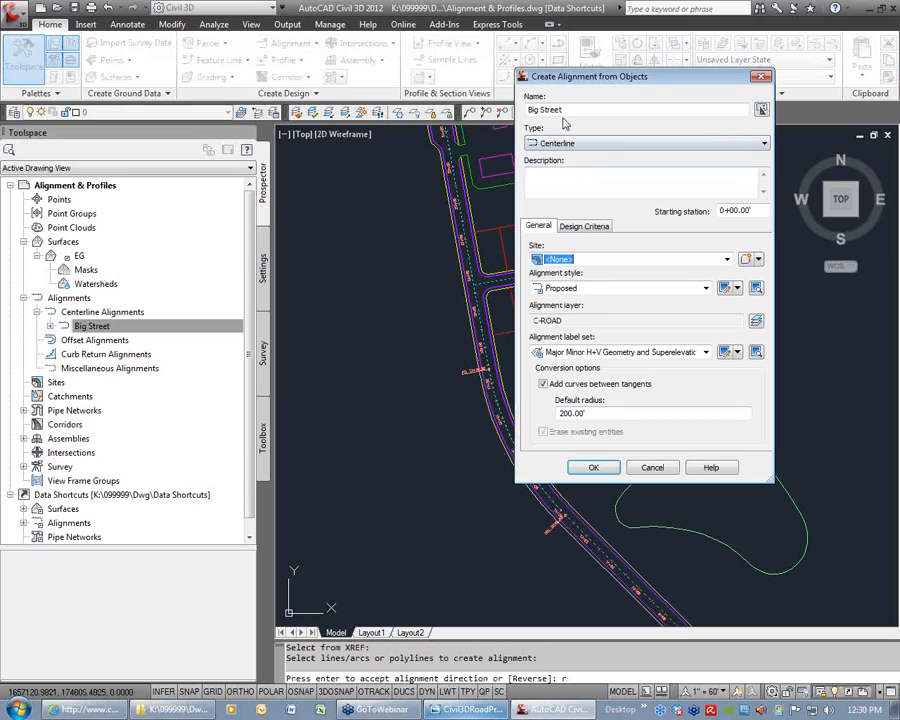
Create the alignment as Small Street with starting station 1+00 and without adding curves between tangents
{"action": "double_click", "coordinate": [532, 111]}
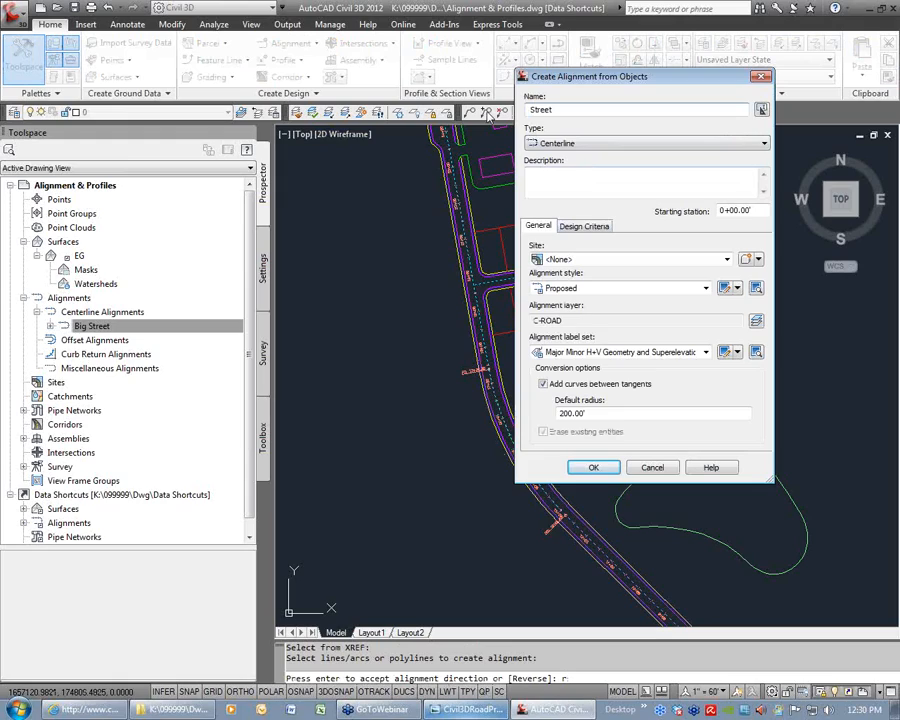
{"action": "key", "text": "Tab"}
{"action": "left_click", "coordinate": [547, 385]}
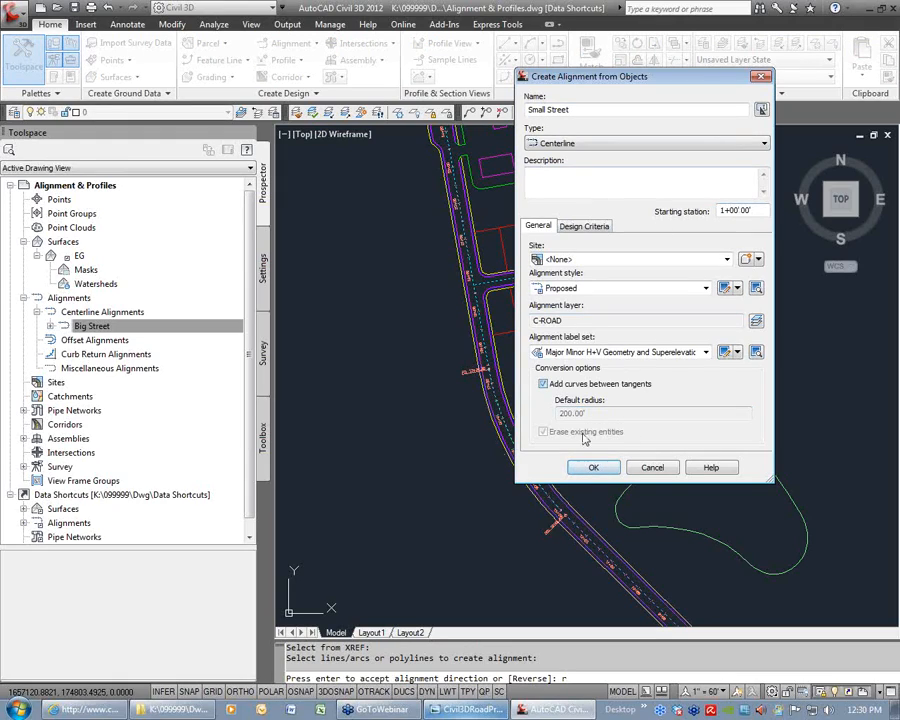
{"action": "left_click", "coordinate": [596, 468]}
Save the Alignment & Profiles drawing with both street alignments in it
{"action": "scroll", "coordinate": [570, 284], "scroll_direction": "up", "scroll_amount": 3}
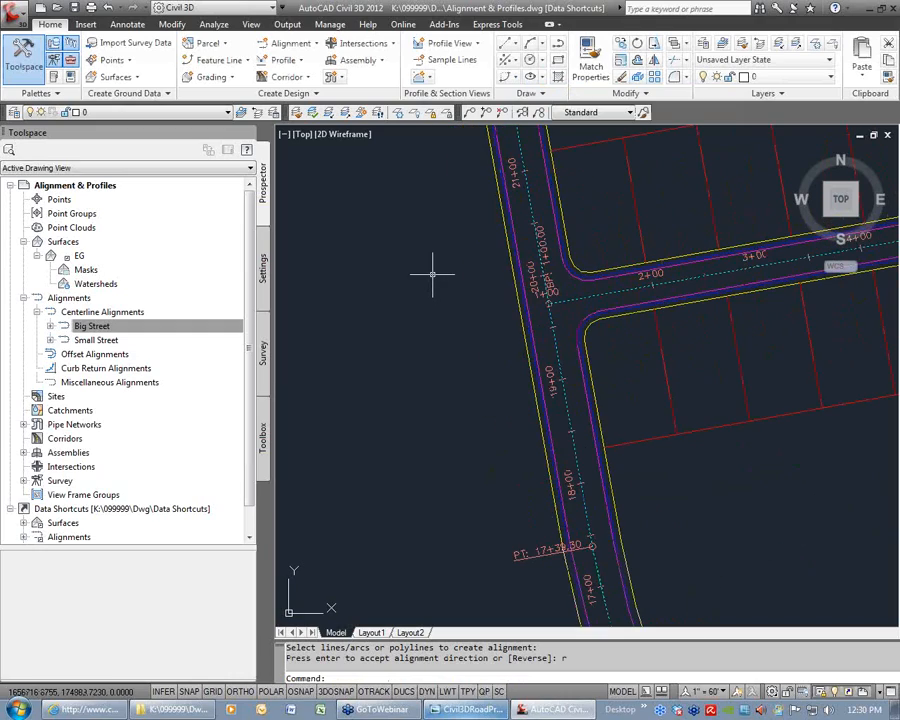
{"action": "key", "text": "Escape"}
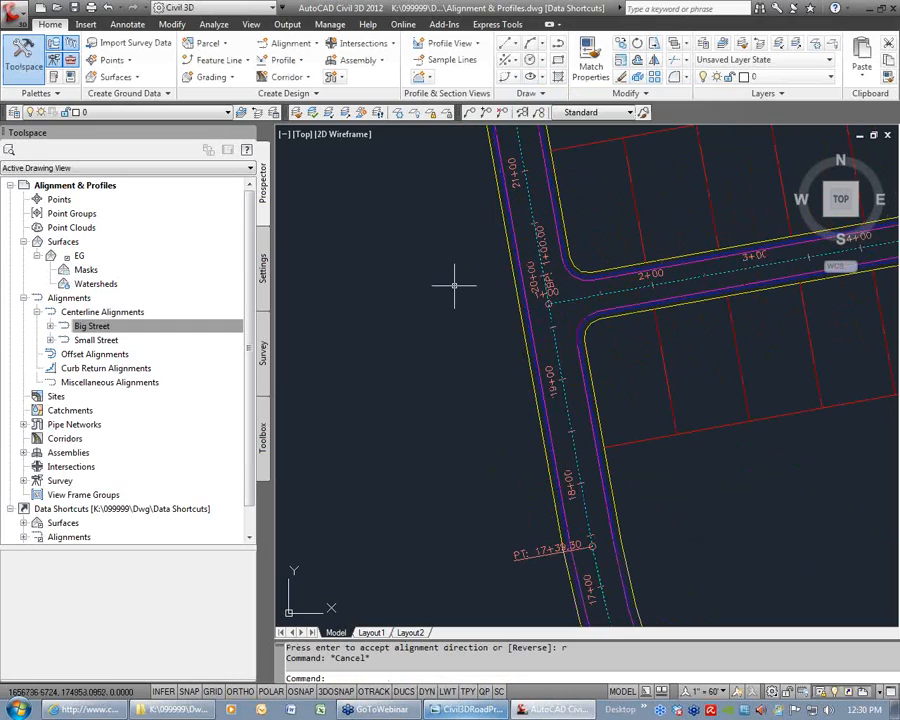
{"action": "key", "text": "ctrl+s"}
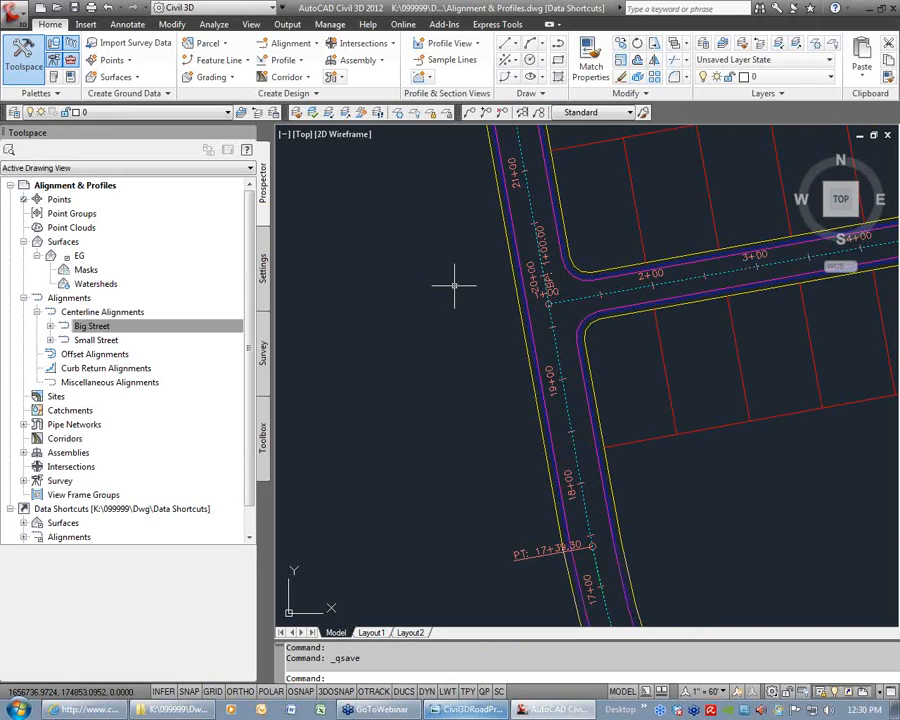
Create a profile view for Big Street in the Major Grids and HGP style, placed east of the EG surface border
{"action": "scroll", "coordinate": [510, 600], "scroll_direction": "down", "scroll_amount": 5}
{"action": "mouse_move", "coordinate": [564, 440]}
{"action": "middle_mouse_down"}
{"action": "mouse_move", "coordinate": [466, 394]}
{"action": "mouse_move", "coordinate": [446, 420]}
{"action": "middle_mouse_up"}
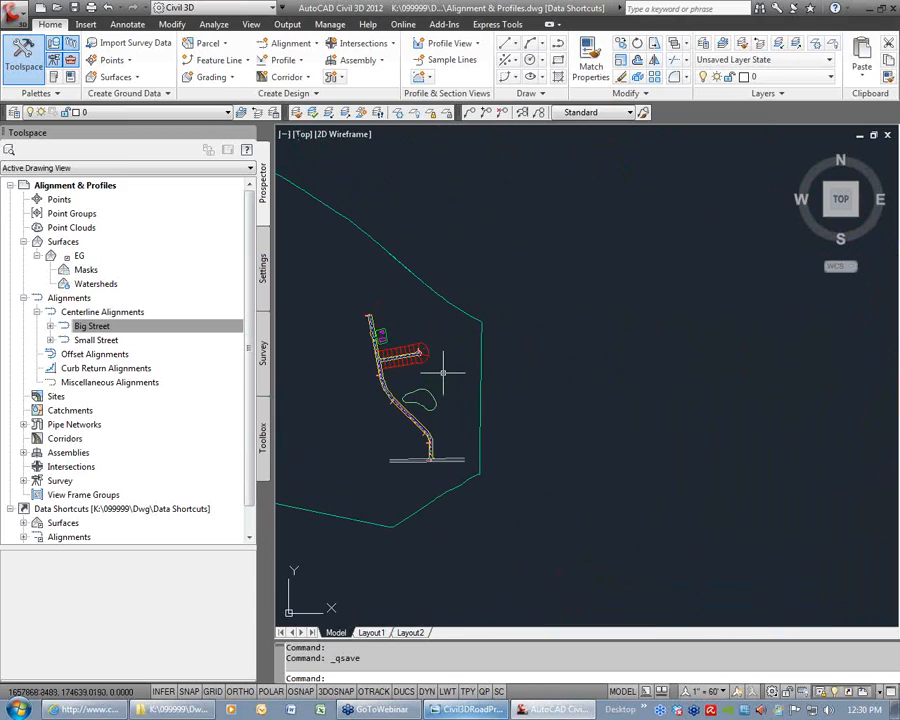
{"action": "left_click", "coordinate": [60, 328]}
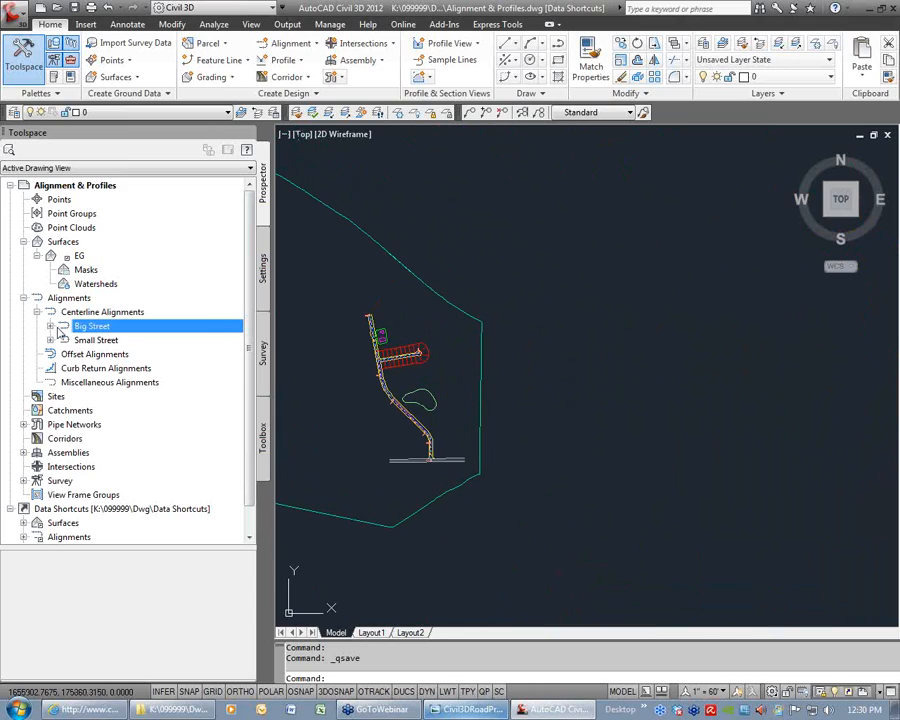
{"action": "left_click", "coordinate": [450, 43]}
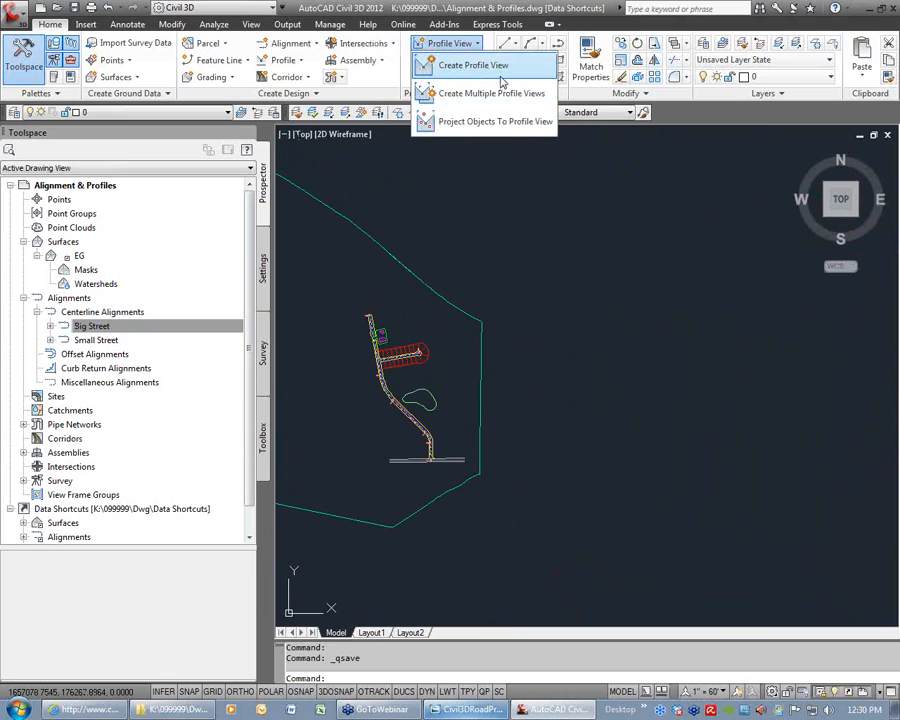
{"action": "left_click", "coordinate": [500, 68]}
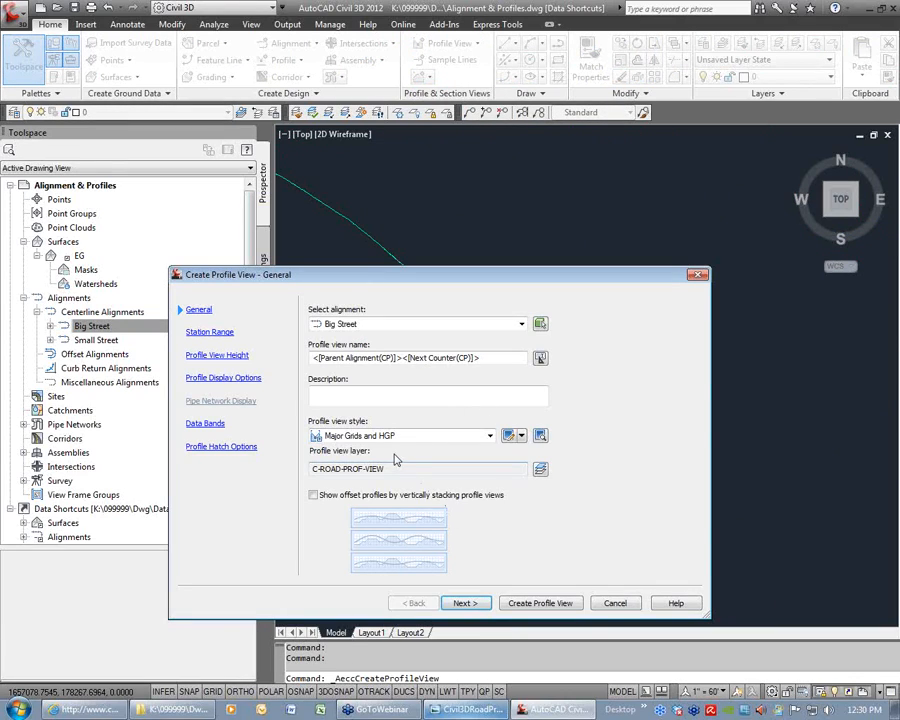
{"action": "left_click", "coordinate": [400, 436]}
{"action": "left_click", "coordinate": [560, 597]}
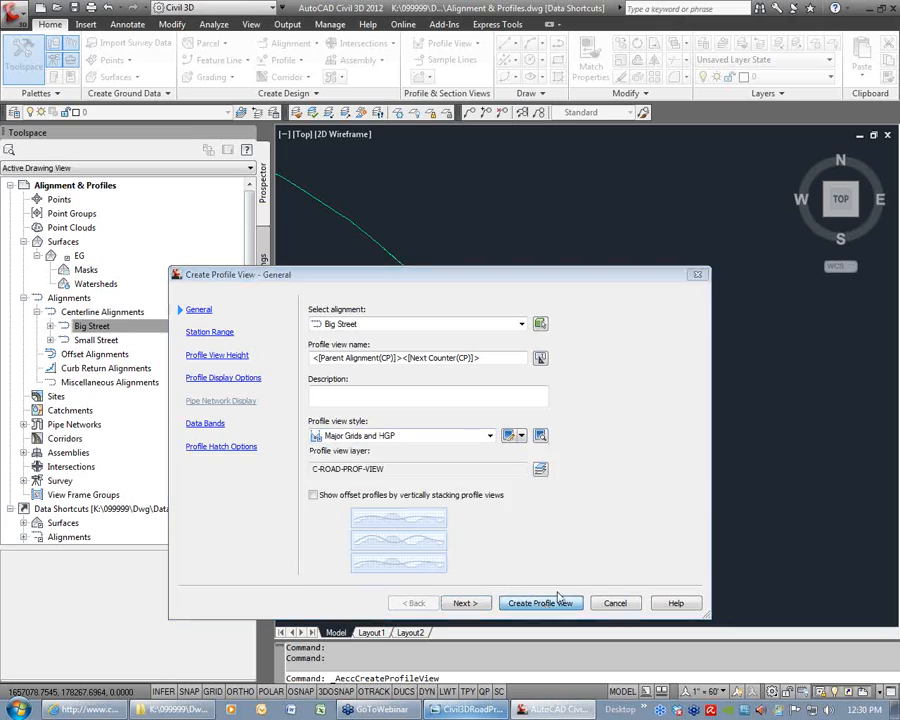
{"action": "left_click", "coordinate": [581, 380]}
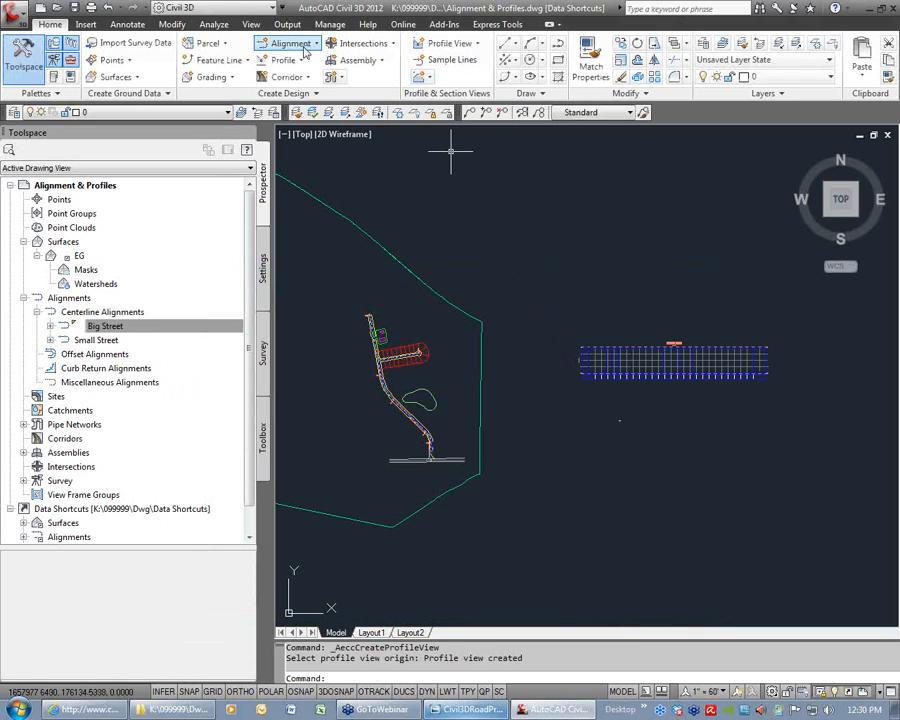
Create a profile view for Small Street in the Full Grid style, placed below the Big Street profile view
{"action": "left_click", "coordinate": [432, 44]}
{"action": "left_click", "coordinate": [474, 65]}
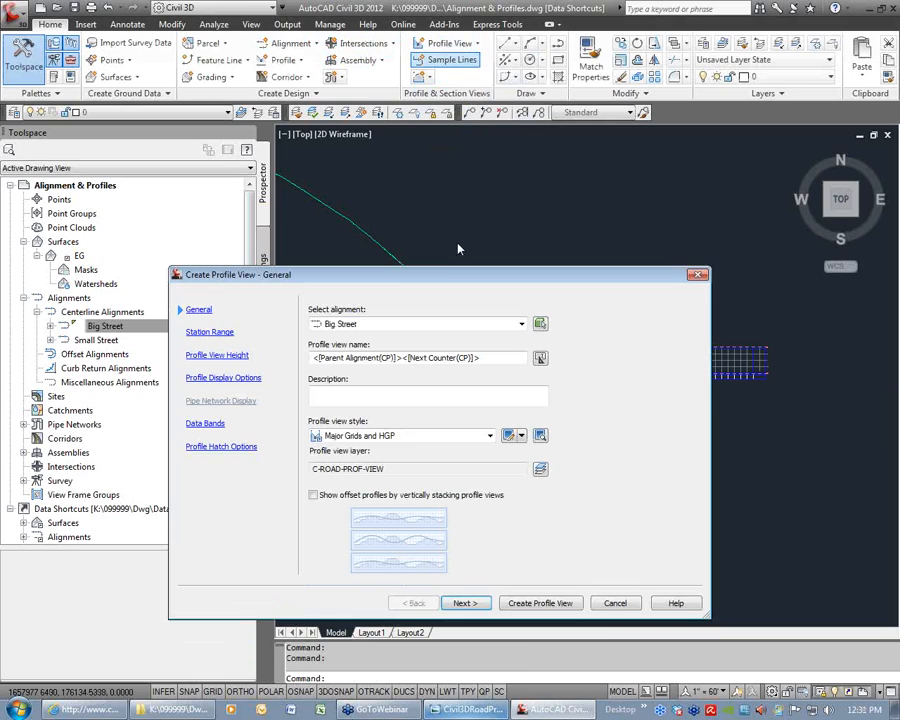
{"action": "left_click", "coordinate": [400, 324]}
{"action": "left_click", "coordinate": [358, 347]}
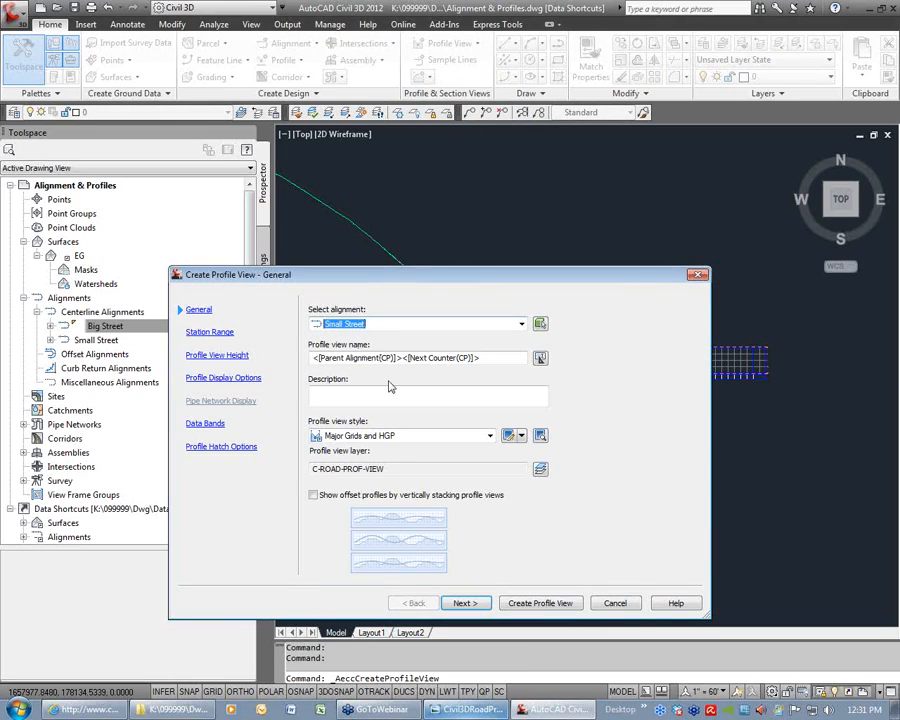
{"action": "left_click", "coordinate": [400, 436]}
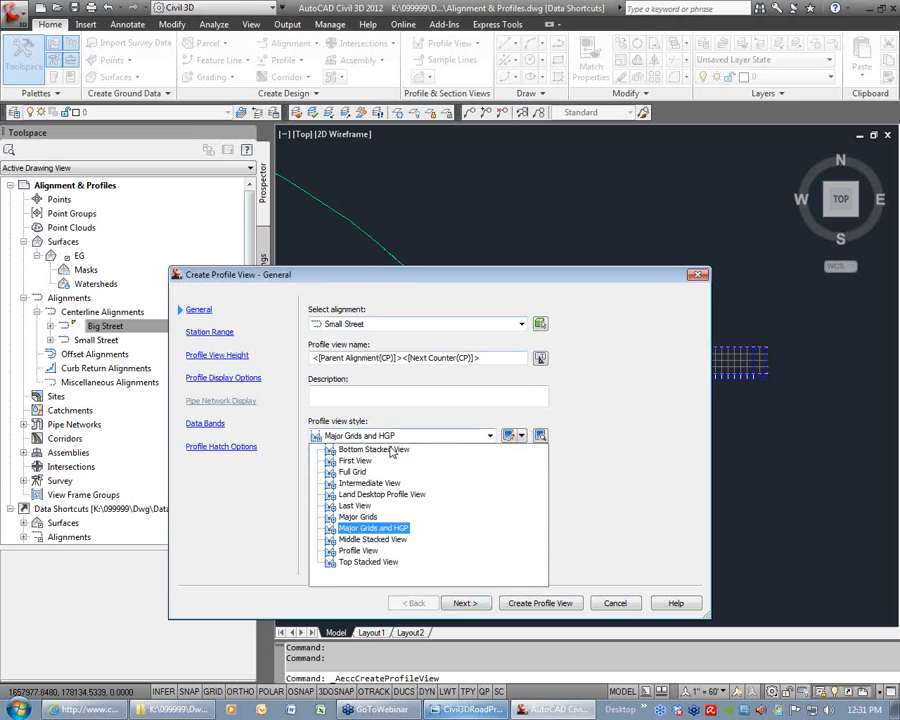
{"action": "left_click", "coordinate": [350, 473]}
{"action": "left_click", "coordinate": [540, 603]}
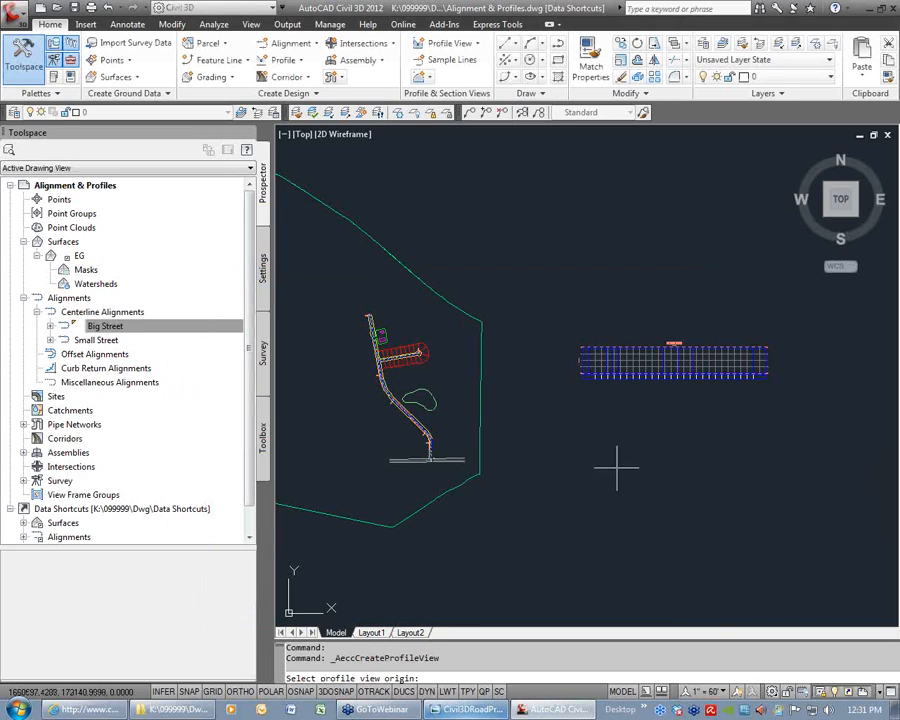
{"action": "left_click", "coordinate": [585, 490]}
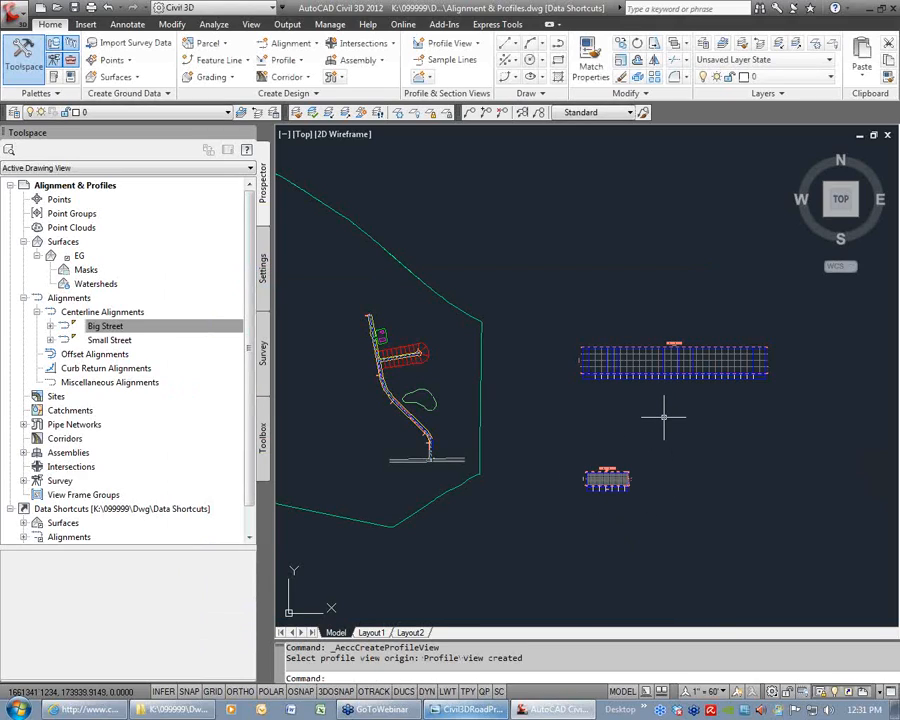
Create a surface profile for Small Street from the EG surface, sampled over the alignment's full station range
{"action": "left_click", "coordinate": [295, 63]}
{"action": "left_click", "coordinate": [300, 80]}
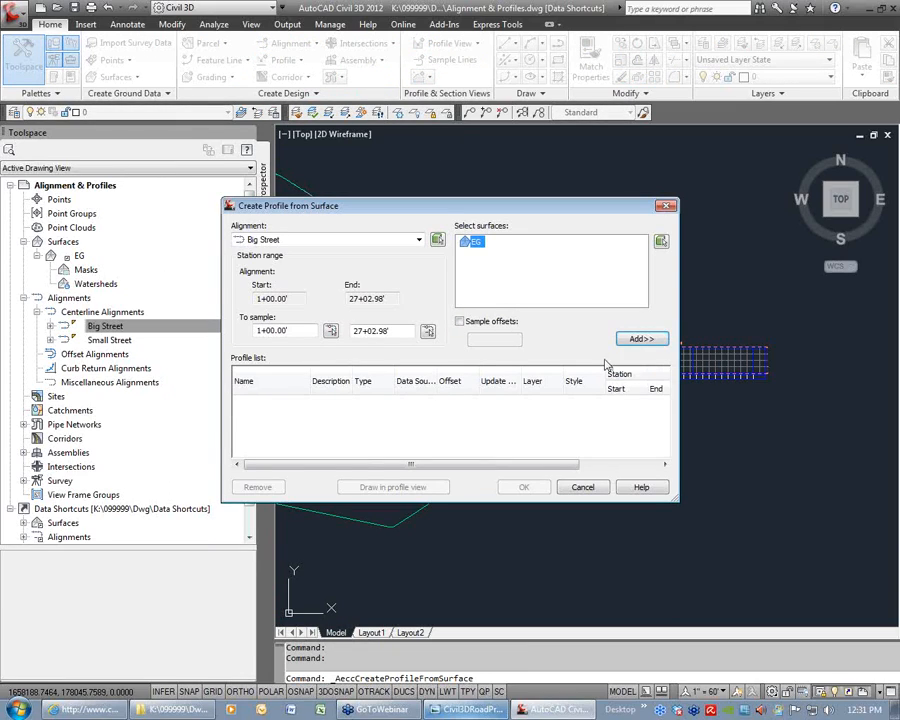
{"action": "left_click", "coordinate": [641, 339]}
{"action": "left_click", "coordinate": [419, 240]}
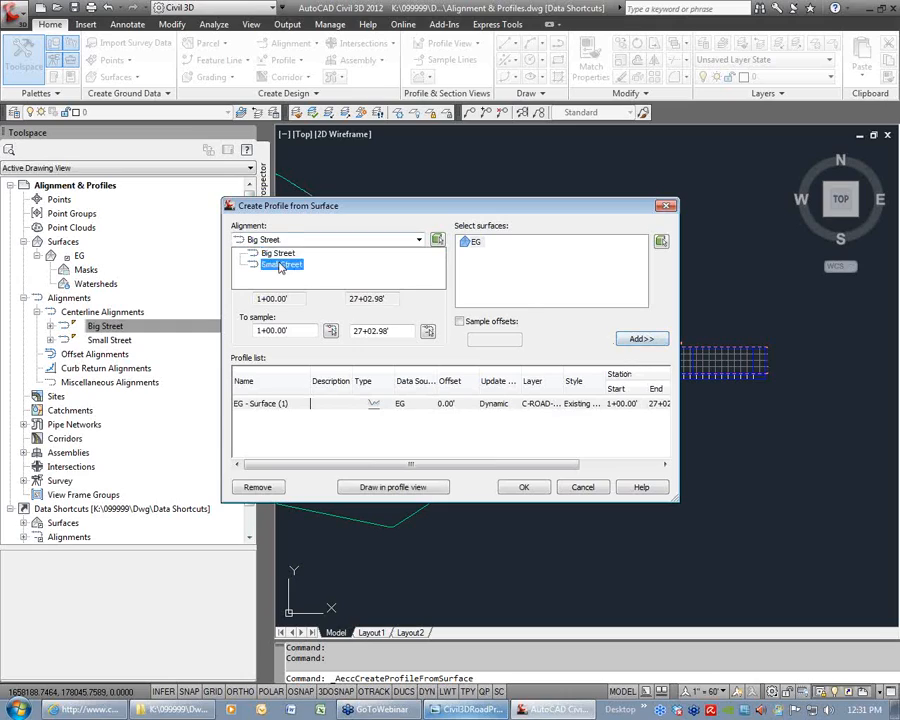
{"action": "left_click", "coordinate": [270, 261]}
{"action": "left_click", "coordinate": [476, 243]}
{"action": "left_click", "coordinate": [641, 342]}
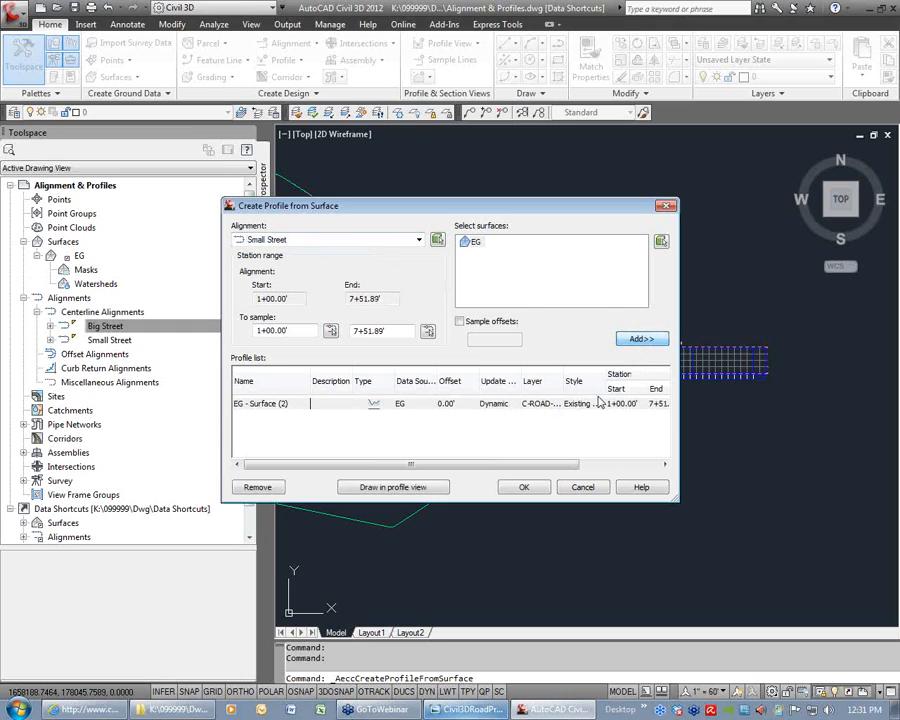
{"action": "left_click", "coordinate": [521, 488]}
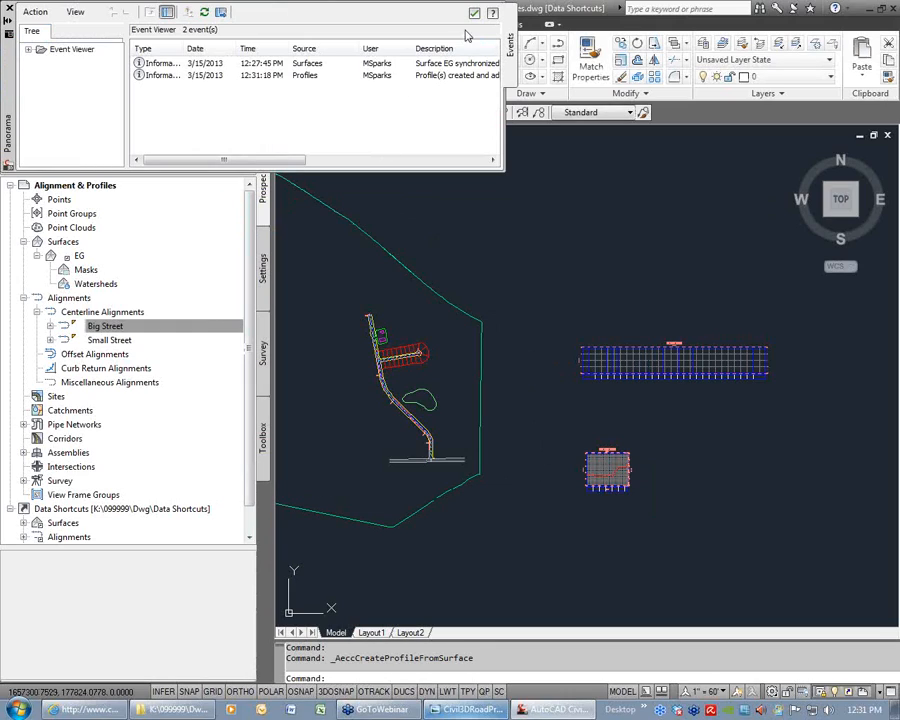
{"action": "left_click", "coordinate": [629, 366]}
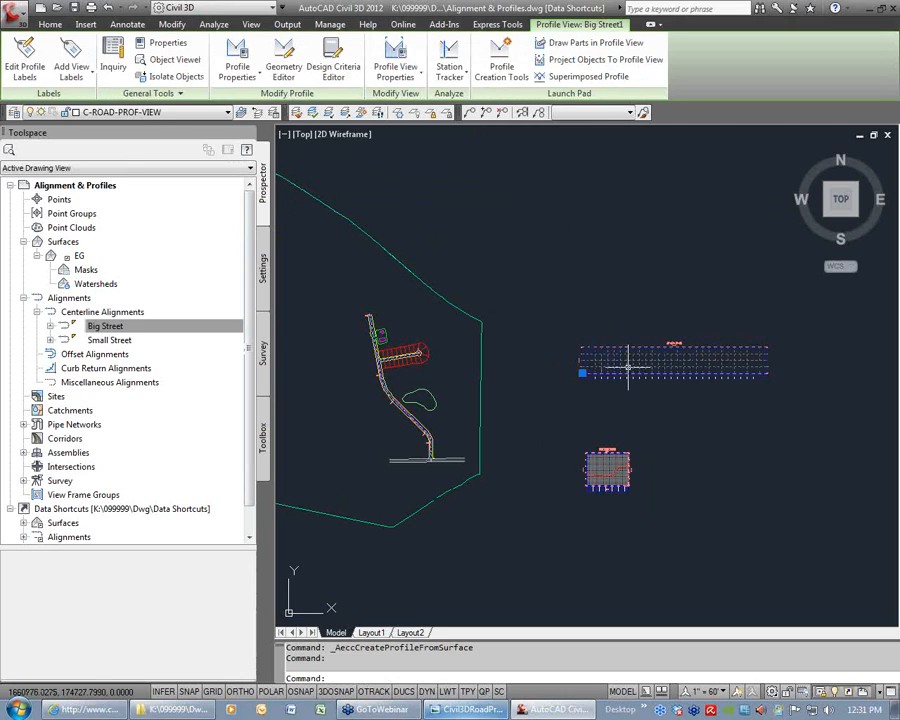
{"action": "key", "text": "Escape"}
{"action": "key", "text": "Escape"}
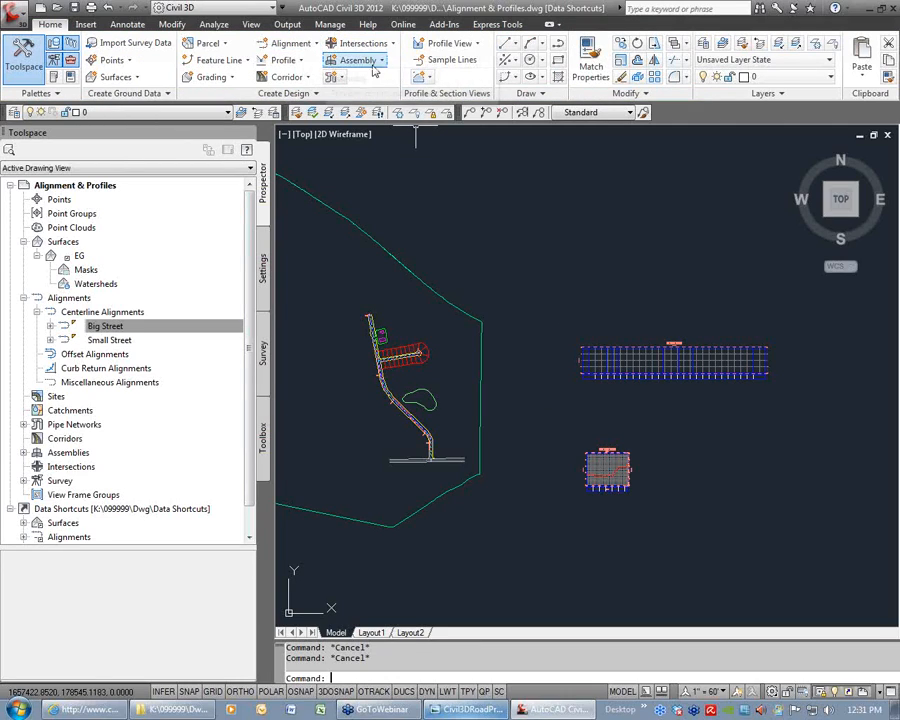
Create a surface profile for Big Street from the EG surface, sampled over the alignment's full station range
{"action": "left_click", "coordinate": [283, 60]}
{"action": "left_click", "coordinate": [288, 82]}
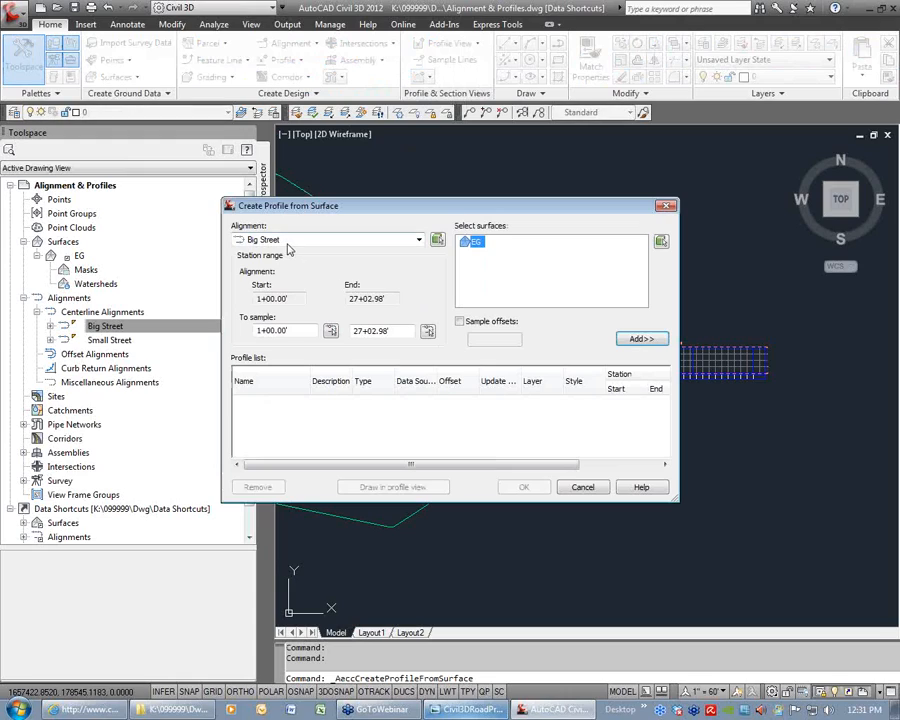
{"action": "left_click", "coordinate": [638, 339]}
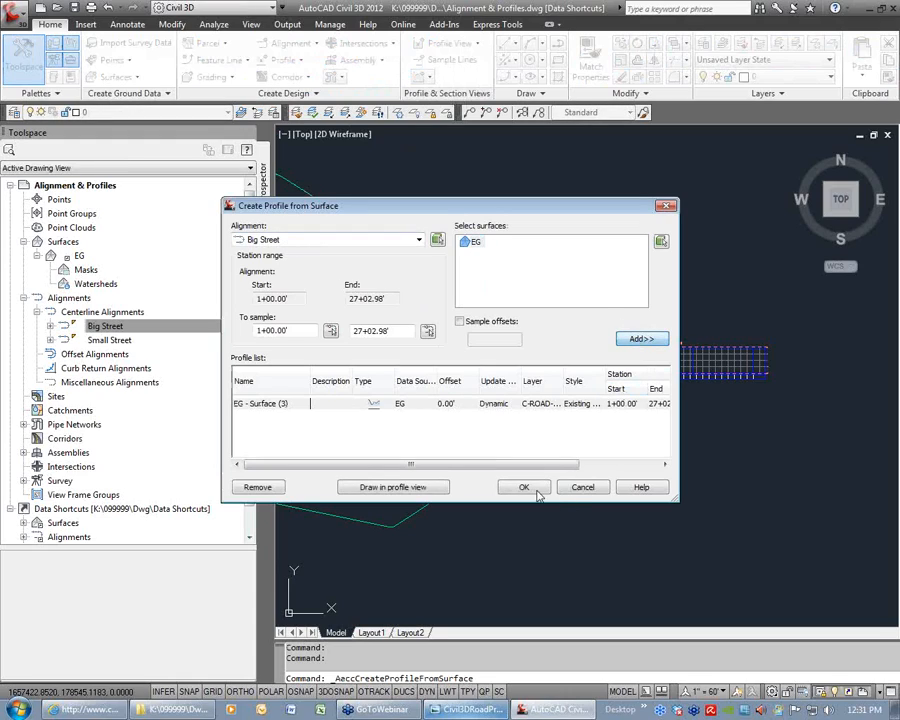
{"action": "left_click", "coordinate": [524, 487]}
{"action": "left_click", "coordinate": [474, 12]}
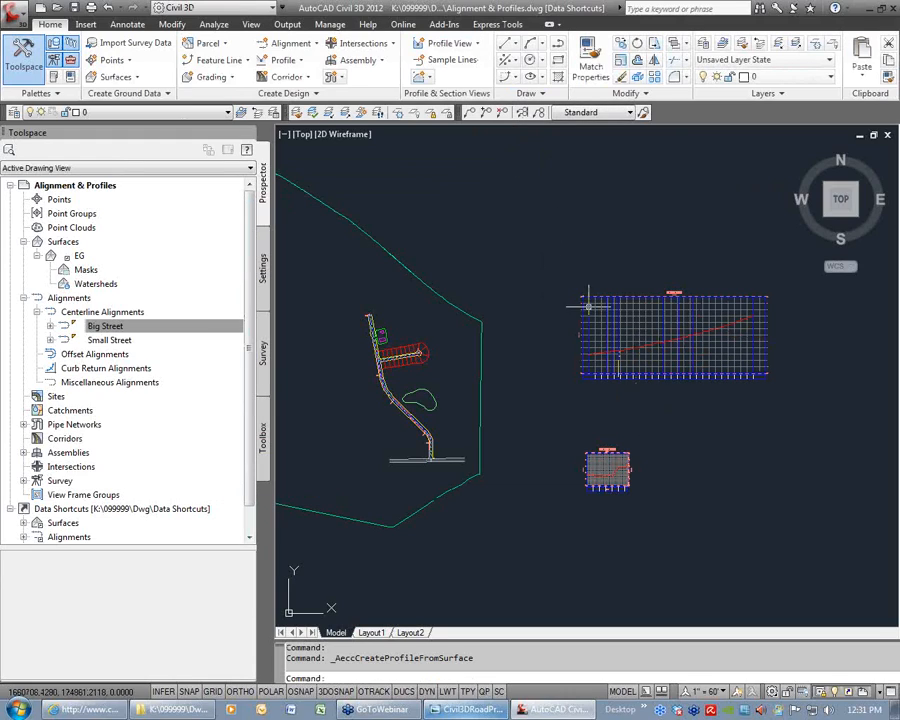
{"action": "key", "text": "Escape"}
{"action": "key", "text": "Escape"}
Examine the profiles listed under the Big Street and Small Street centerline alignments
{"action": "scroll", "coordinate": [633, 353], "scroll_direction": "up", "scroll_amount": 3}
{"action": "scroll", "coordinate": [629, 350], "scroll_direction": "down", "scroll_amount": 3}
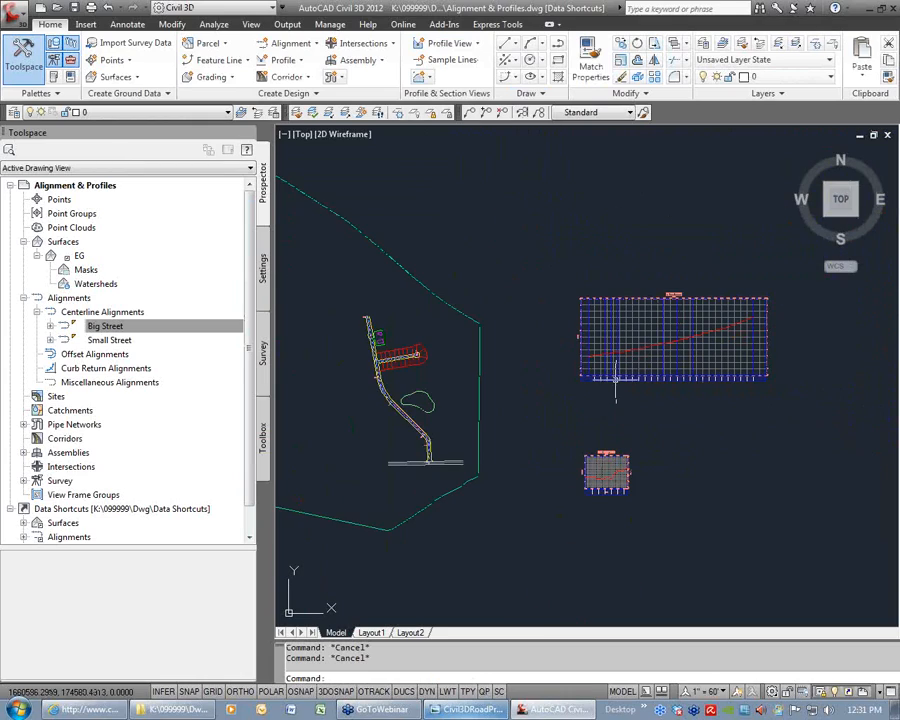
{"action": "middle_click_drag", "start_coordinate": [610, 378], "coordinate": [615, 335]}
{"action": "left_click", "coordinate": [51, 327]}
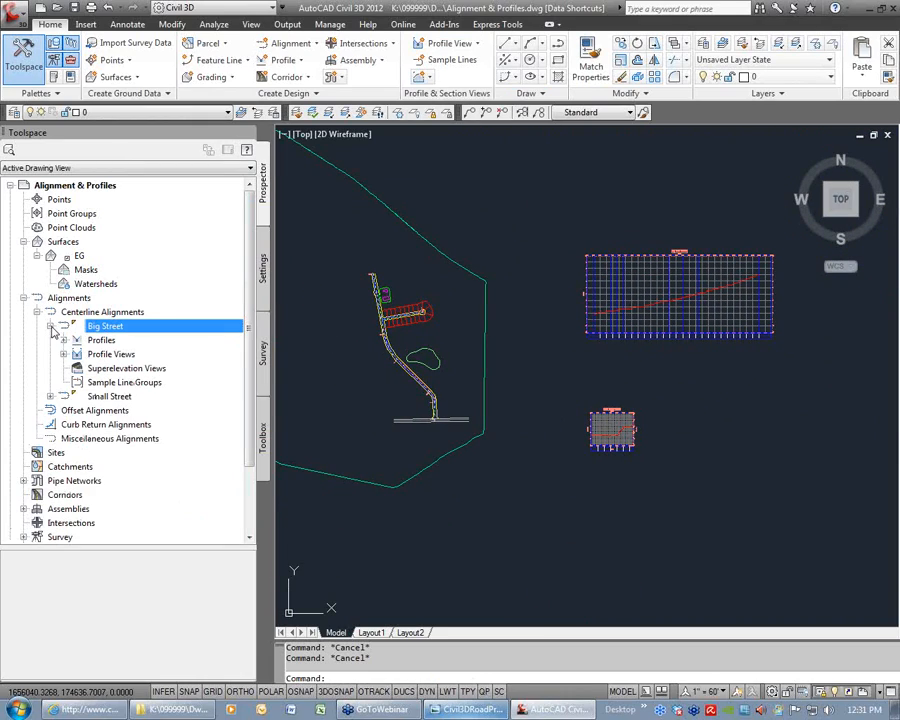
{"action": "left_click", "coordinate": [64, 341]}
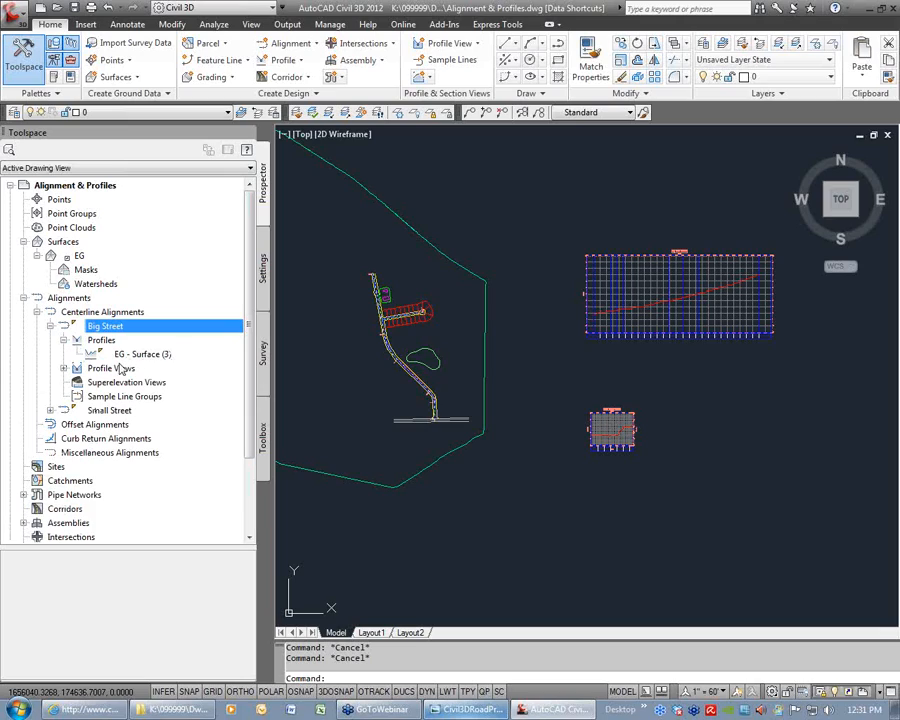
{"action": "left_click", "coordinate": [51, 410]}
{"action": "left_click", "coordinate": [64, 425]}
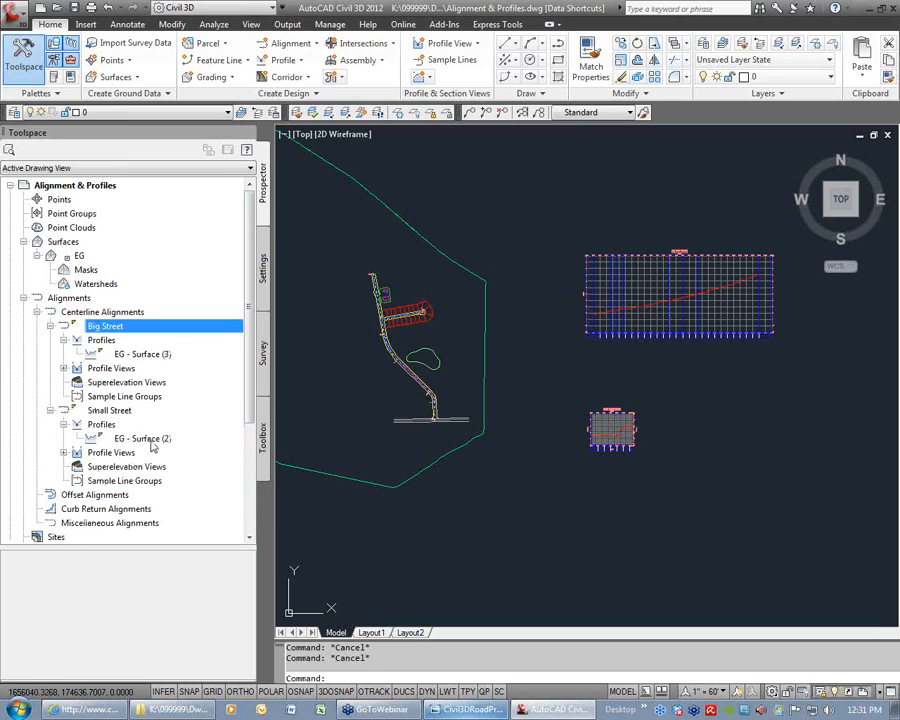
{"action": "scroll", "coordinate": [230, 393], "scroll_direction": "down", "scroll_amount": 3}
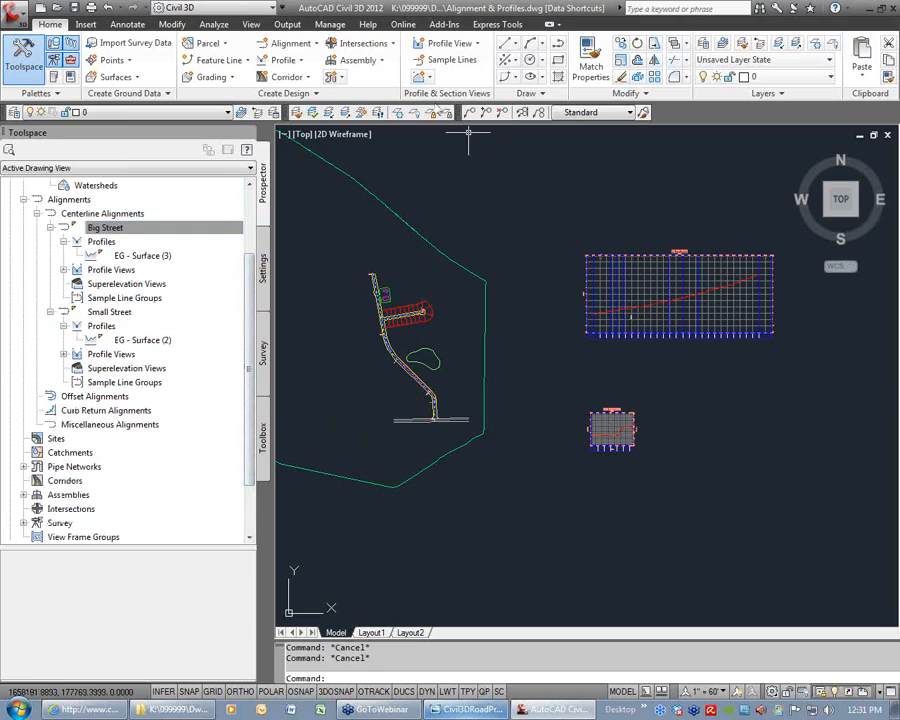
Create a layout profile named Big FG on the Big Street profile view, with the Design Profile style and Complete Label Set
{"action": "left_click", "coordinate": [298, 61]}
{"action": "left_click", "coordinate": [310, 107]}
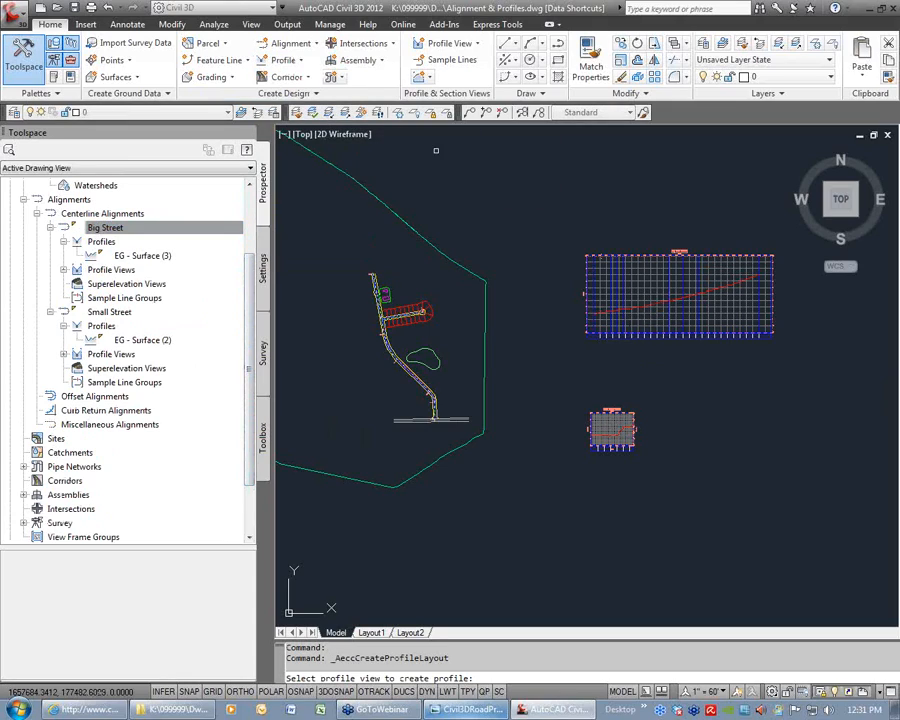
{"action": "left_click", "coordinate": [632, 288]}
{"action": "triple_click", "coordinate": [355, 260]}
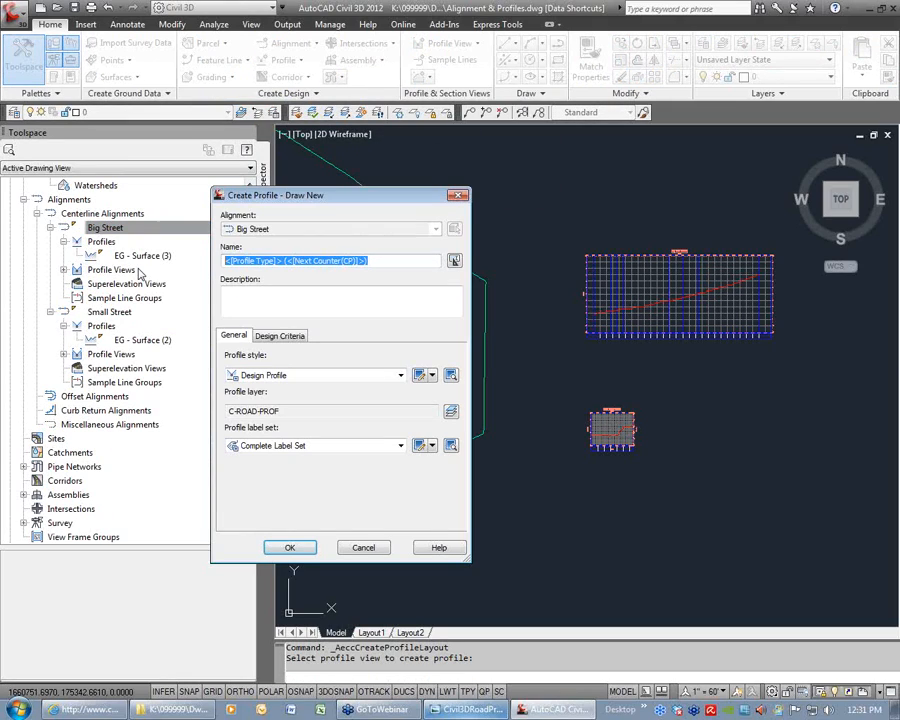
{"action": "type", "text": "Big FG"}
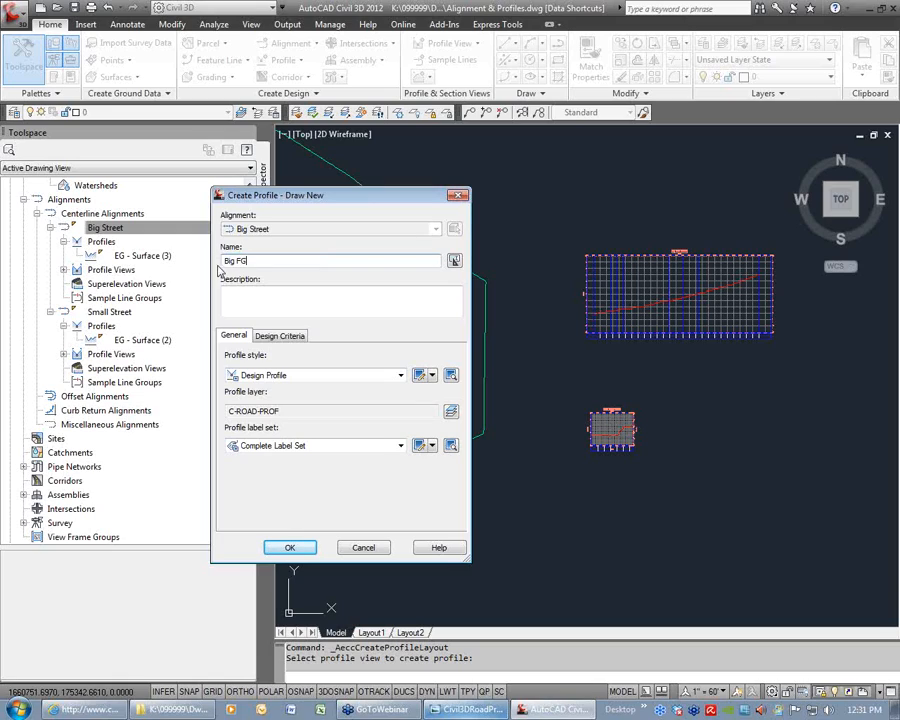
{"action": "left_click", "coordinate": [296, 548]}
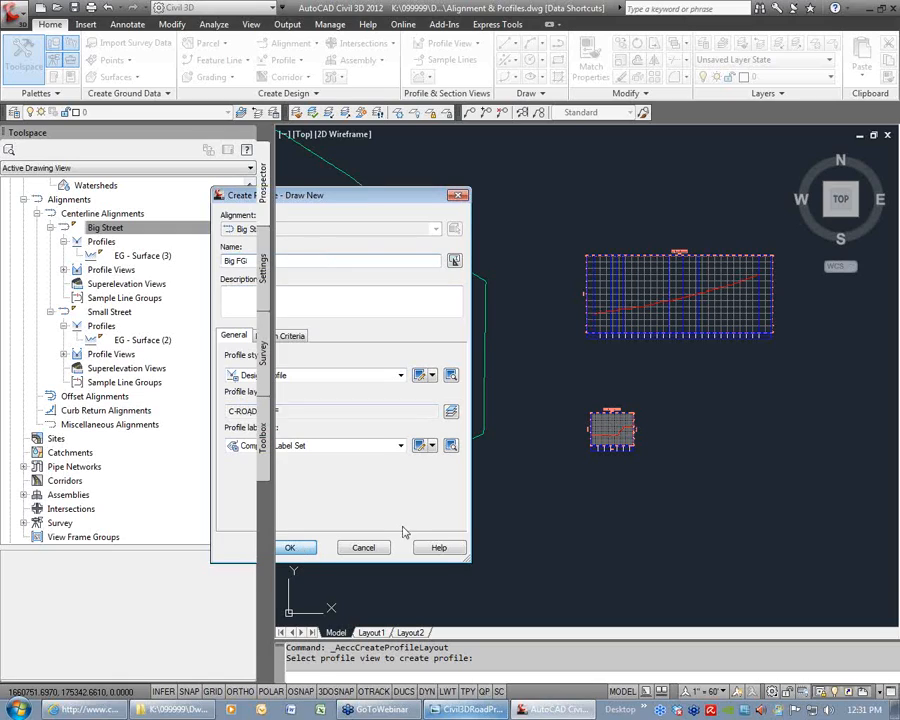
Draw five tangents zigzagging across the existing ground line in the Big Street profile view for Big FG, and finish the layout
{"action": "left_click", "coordinate": [131, 194]}
{"action": "left_click", "coordinate": [146, 211]}
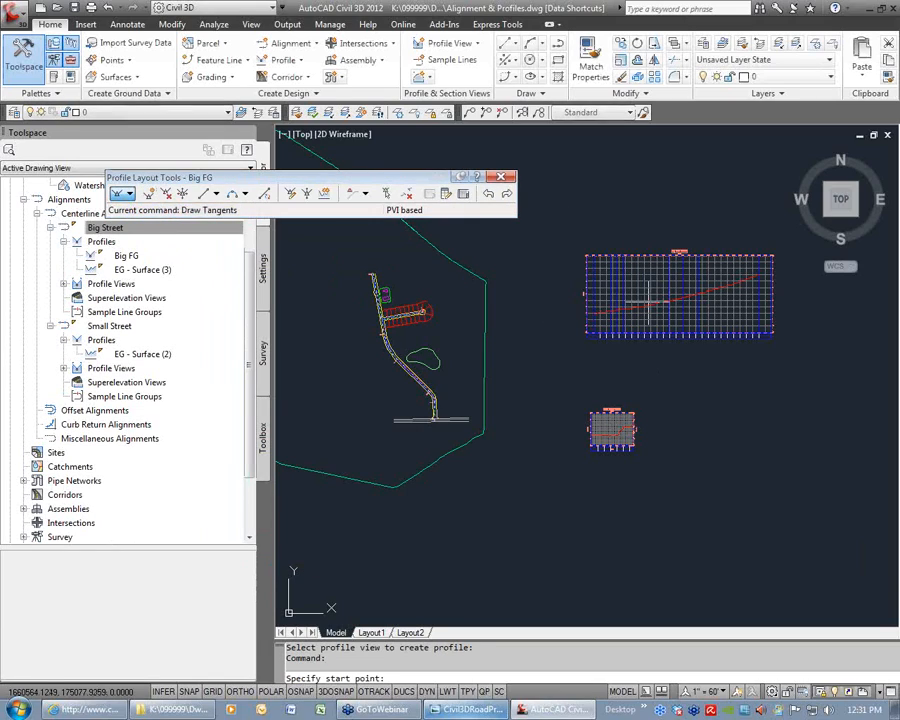
{"action": "left_click", "coordinate": [602, 298]}
{"action": "left_click", "coordinate": [641, 309]}
{"action": "left_click", "coordinate": [674, 284]}
{"action": "left_click", "coordinate": [704, 305]}
{"action": "left_click", "coordinate": [726, 275]}
{"action": "left_click", "coordinate": [741, 297]}
{"action": "key", "text": "Return"}
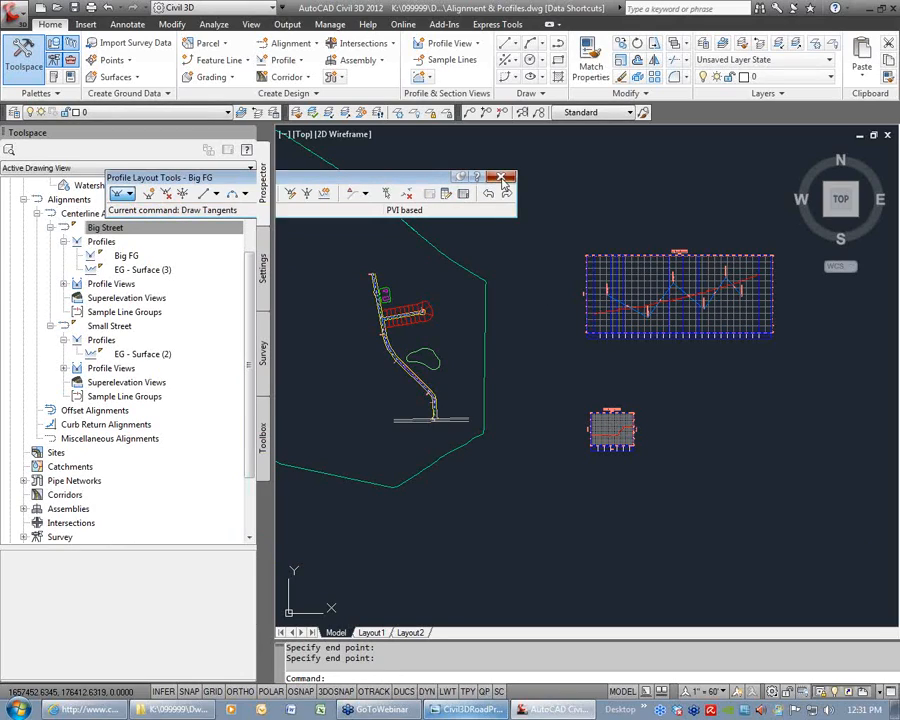
{"action": "left_click", "coordinate": [507, 177]}
Create a layout profile named Small FG on the Small Street profile view, with the Design Profile style and Complete Label Set
{"action": "left_click", "coordinate": [610, 432]}
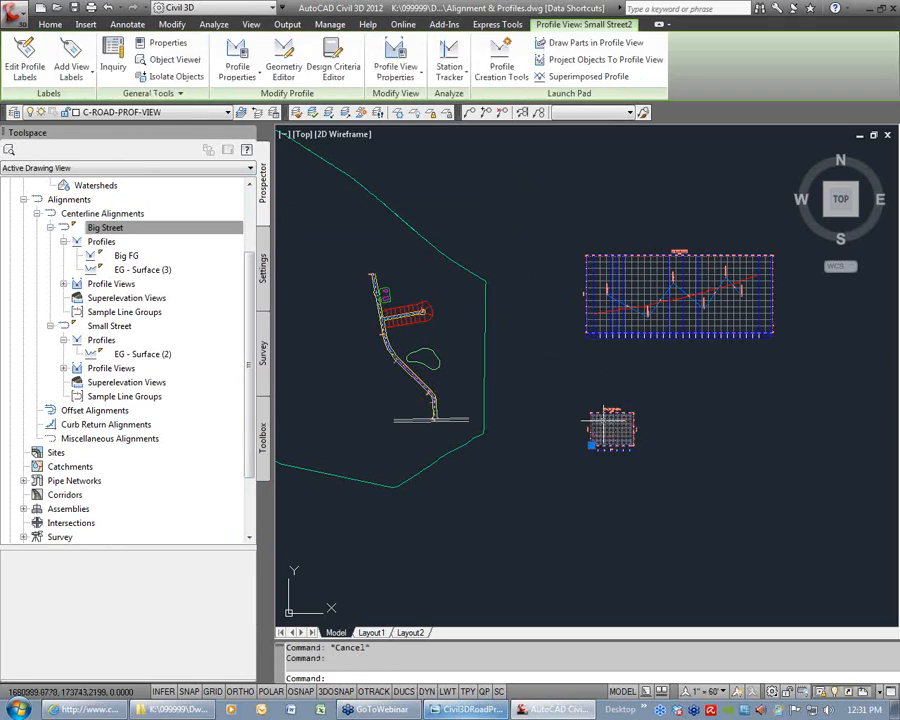
{"action": "left_click", "coordinate": [499, 66]}
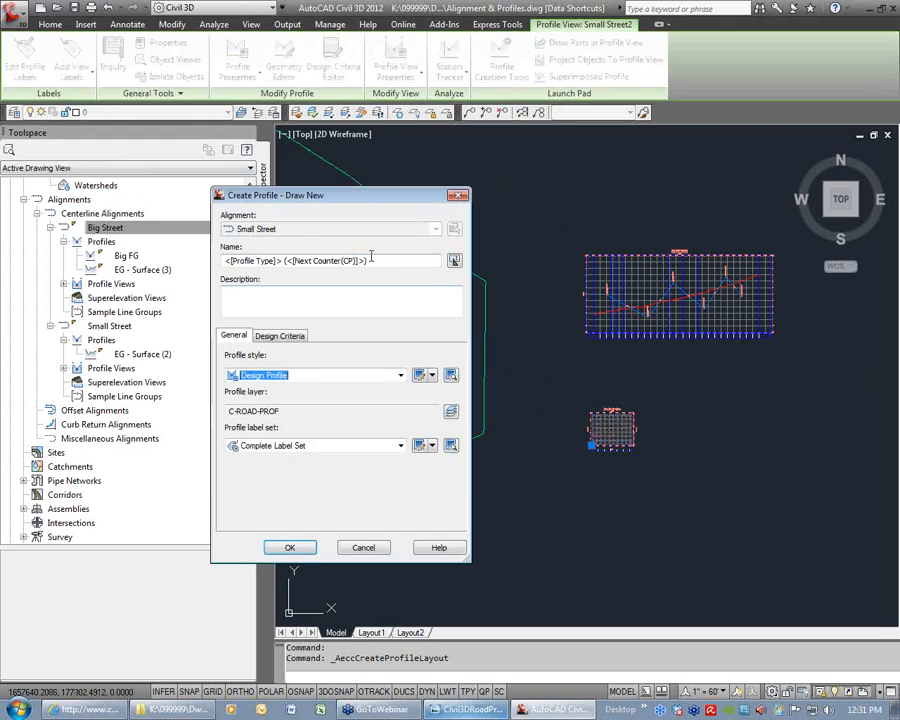
{"action": "type", "text": "SmallFG"}
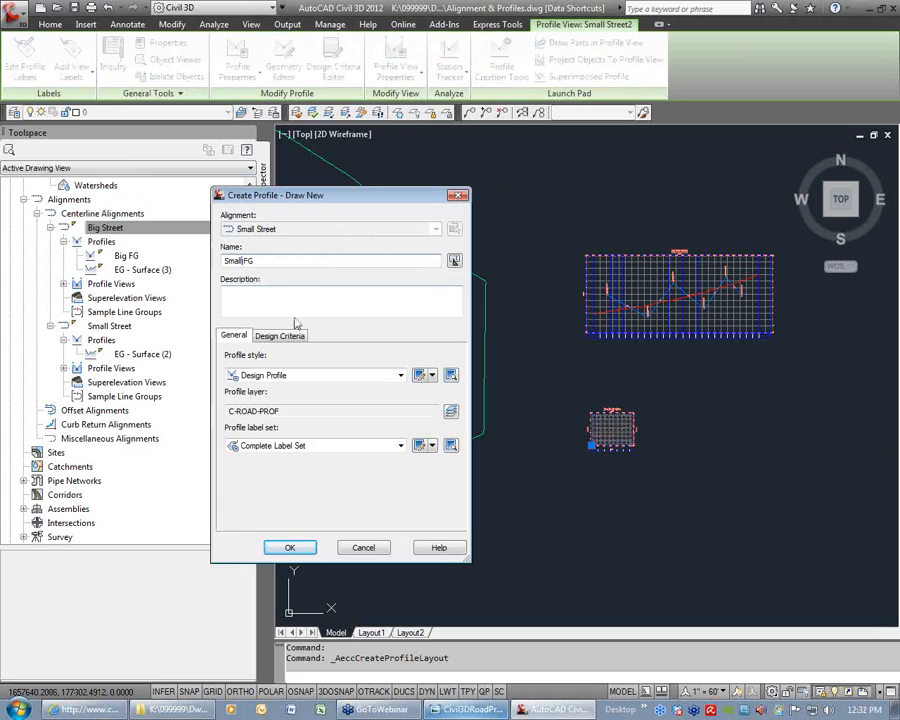
{"action": "left_click", "coordinate": [290, 547]}
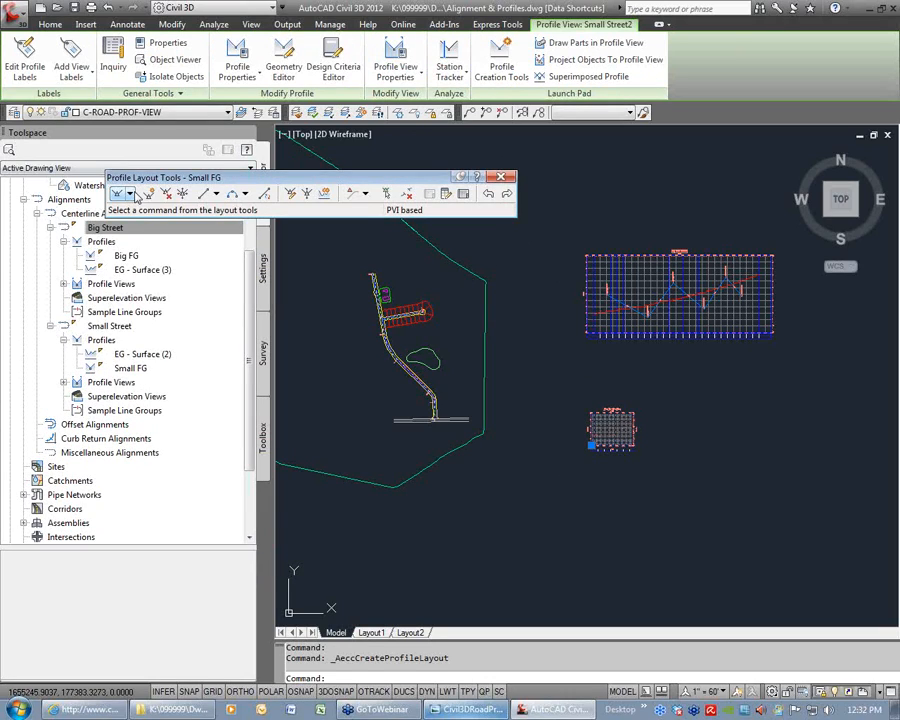
Draw the Small FG tangents in the Small Street profile view
{"action": "left_click", "coordinate": [130, 194]}
{"action": "left_click", "coordinate": [156, 213]}
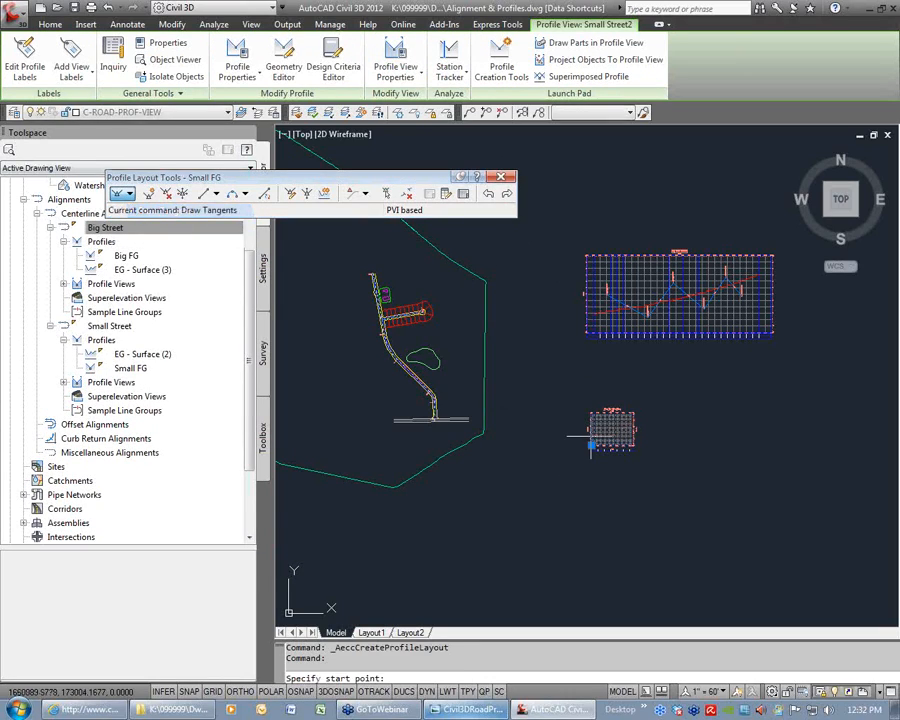
Draw the Small FG layout profile as freehand tangents across the Small Street profile view and finish the profile layout
{"action": "scroll", "coordinate": [611, 439], "scroll_direction": "up", "scroll_amount": 5}
{"action": "left_click", "coordinate": [530, 420]}
{"action": "left_click", "coordinate": [580, 418]}
{"action": "left_click", "coordinate": [647, 430]}
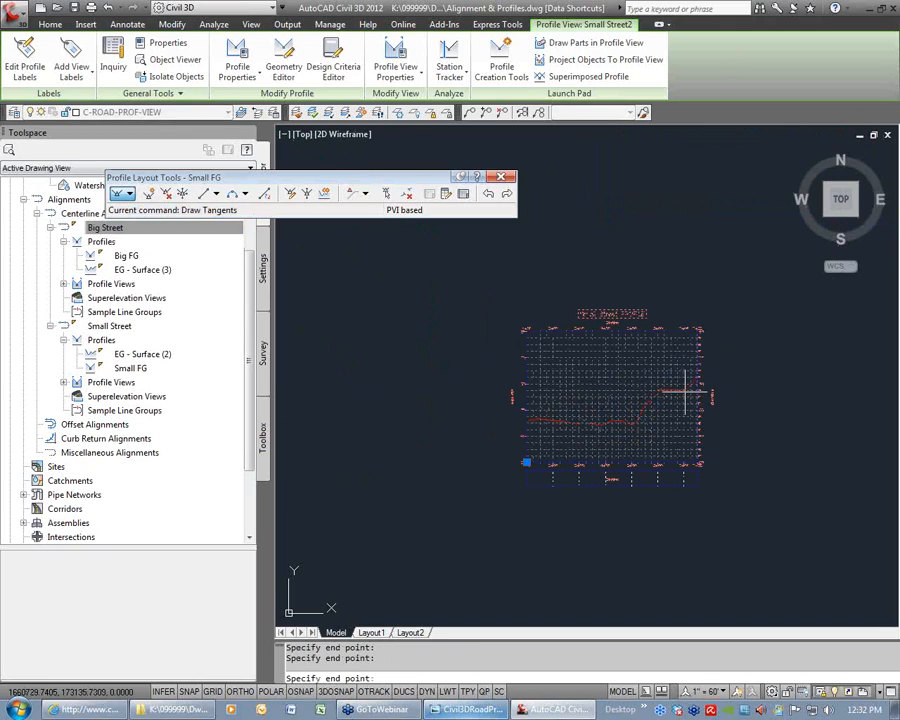
{"action": "key", "text": "Return"}
{"action": "left_click", "coordinate": [505, 177]}
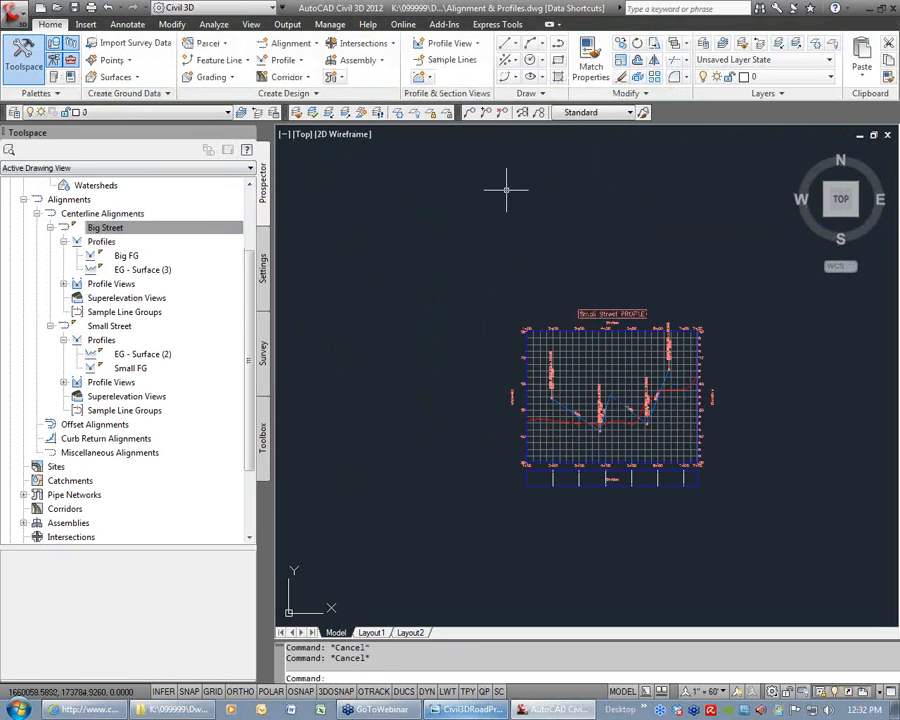
{"action": "scroll", "coordinate": [628, 395], "scroll_direction": "down", "scroll_amount": 4}
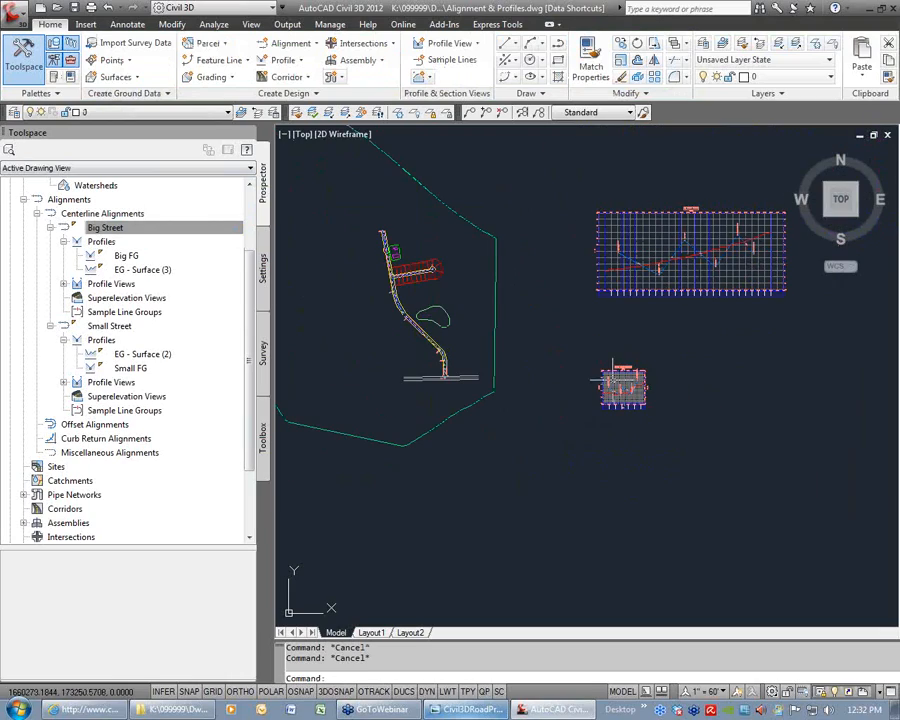
Check the Big FG and Small FG profiles under the Big Street and Small Street alignments and save the drawing
{"action": "left_click", "coordinate": [130, 368]}
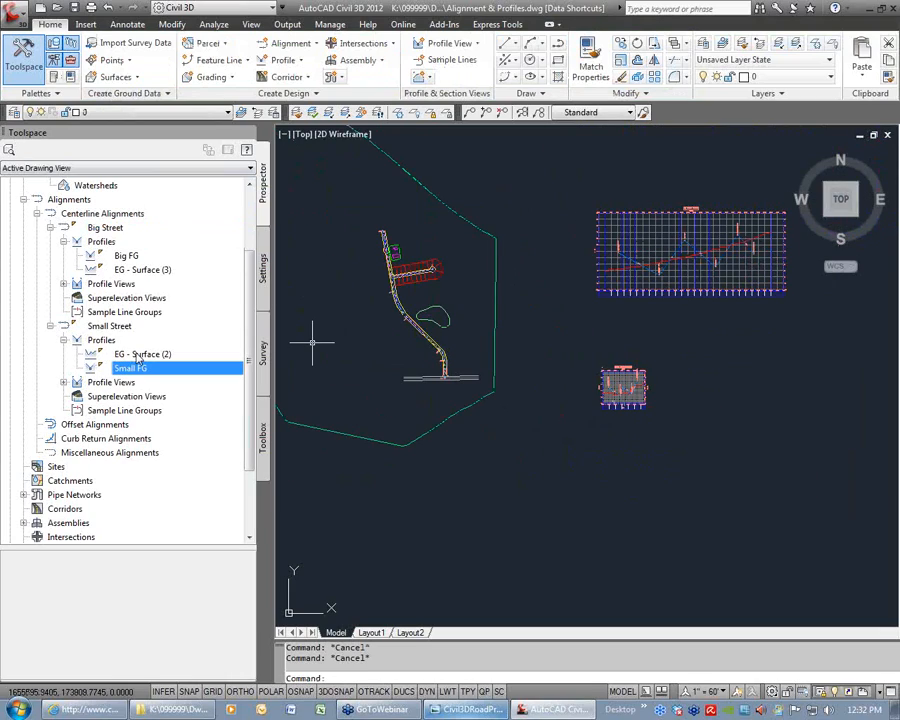
{"action": "left_click", "coordinate": [125, 256]}
{"action": "left_click", "coordinate": [95, 229]}
{"action": "left_click", "coordinate": [126, 257]}
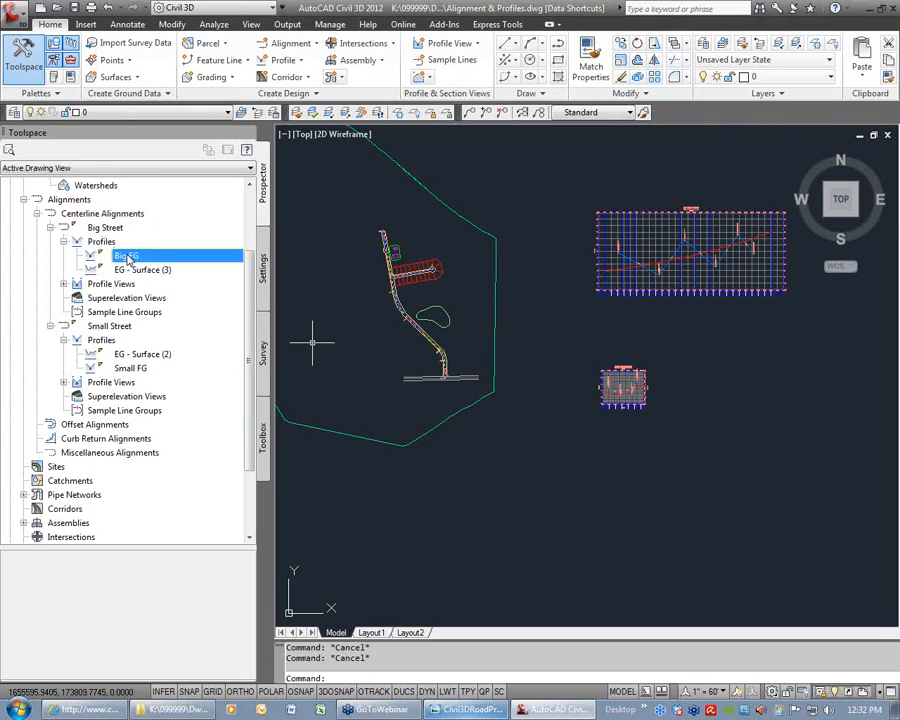
{"action": "left_click", "coordinate": [130, 368]}
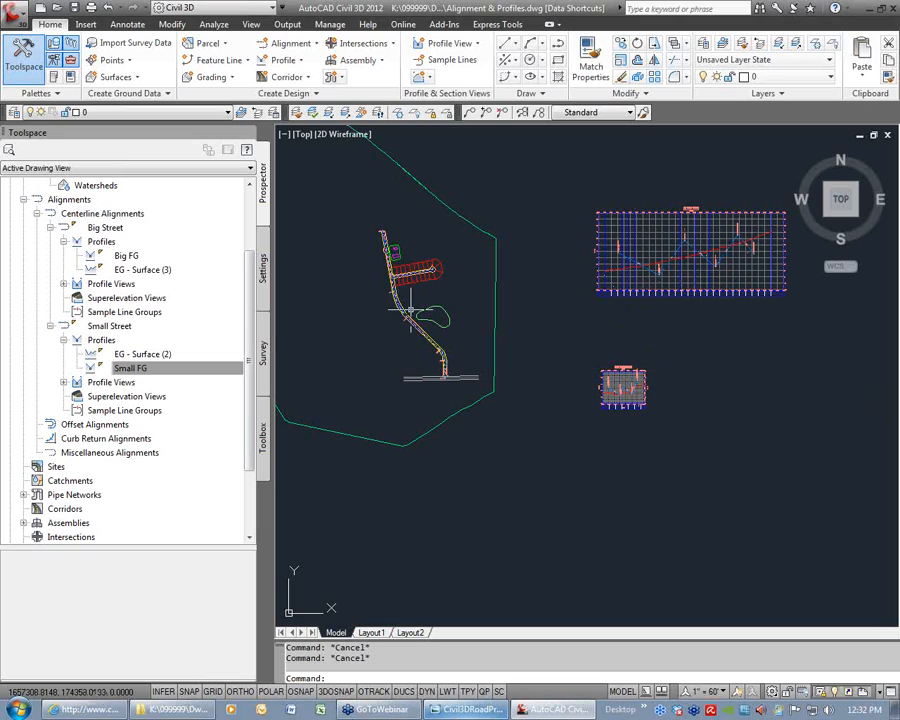
{"action": "mouse_move", "coordinate": [712, 283]}
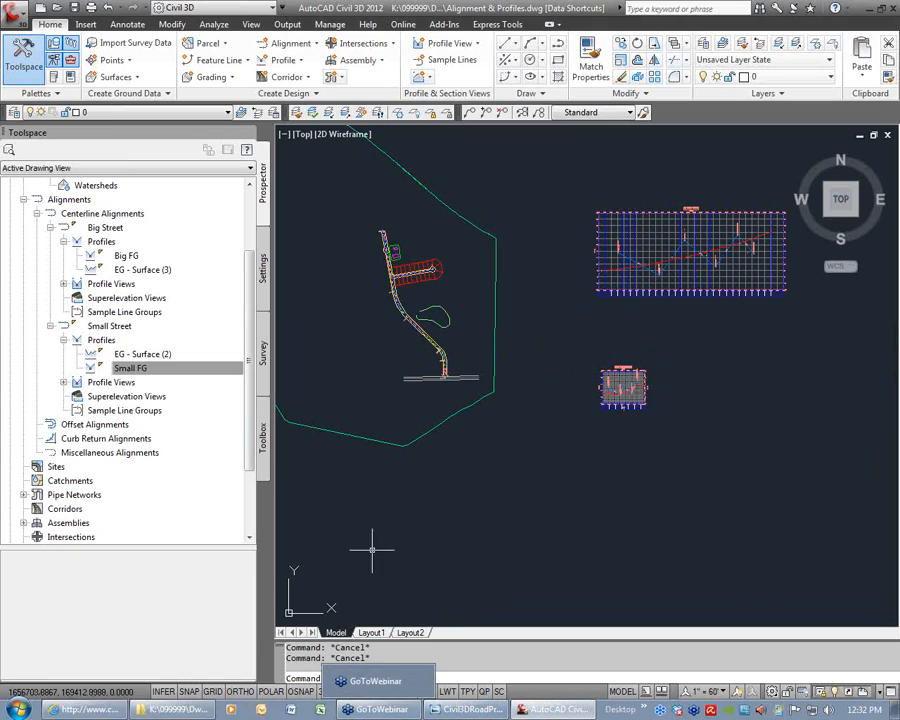
{"action": "scroll", "coordinate": [590, 400], "scroll_direction": "down", "scroll_amount": 4}
{"action": "scroll", "coordinate": [587, 396], "scroll_direction": "up", "scroll_amount": 1}
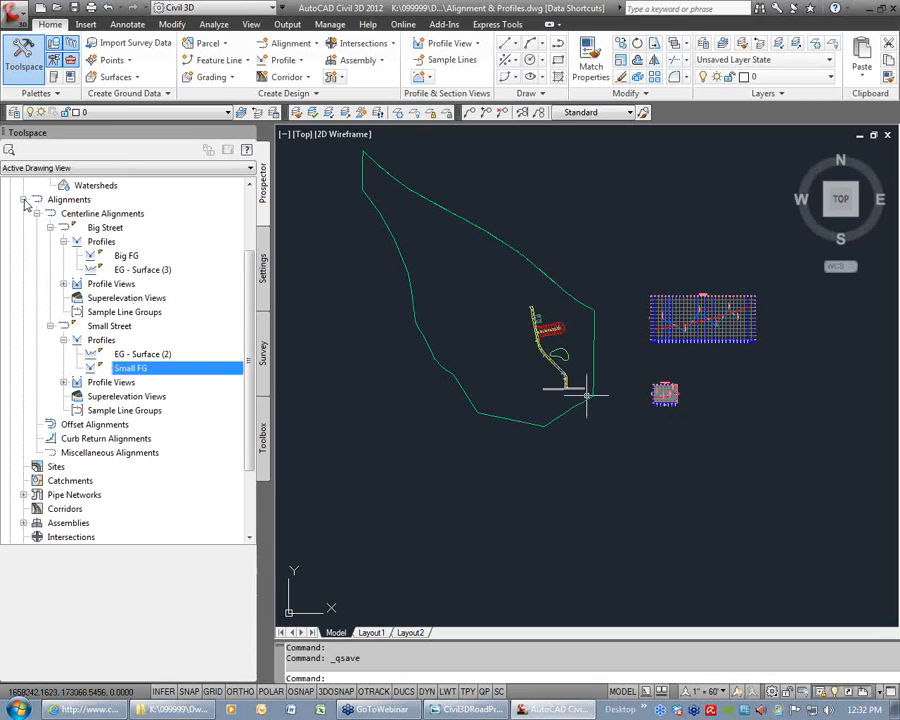
Examine the centerline, offset, curb return and miscellaneous alignment categories under the project's Data Shortcuts
{"action": "left_click", "coordinate": [449, 403]}
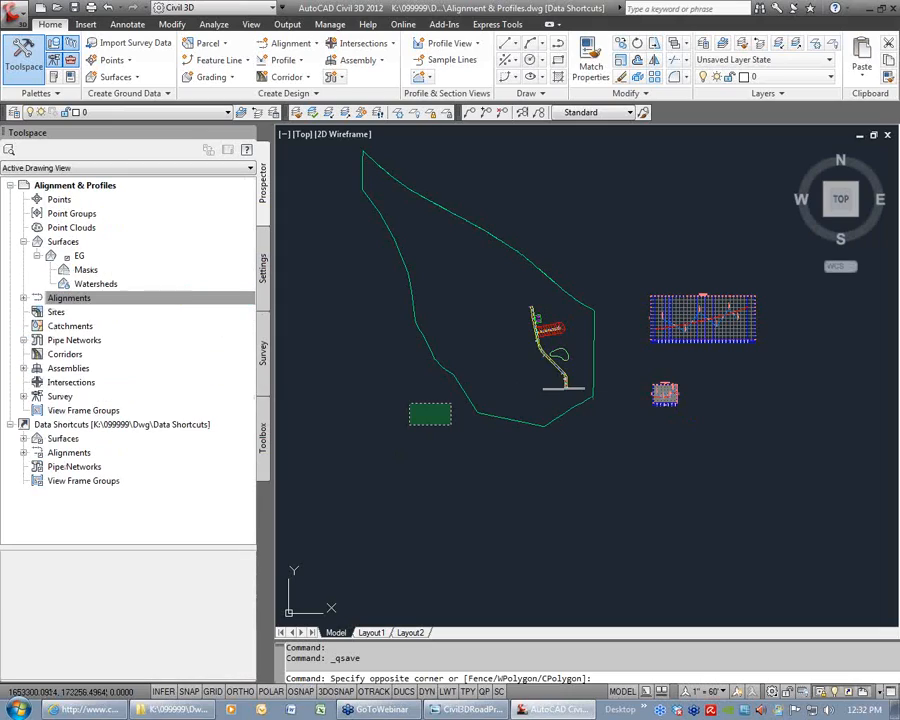
{"action": "left_click", "coordinate": [373, 430]}
{"action": "left_click", "coordinate": [23, 452]}
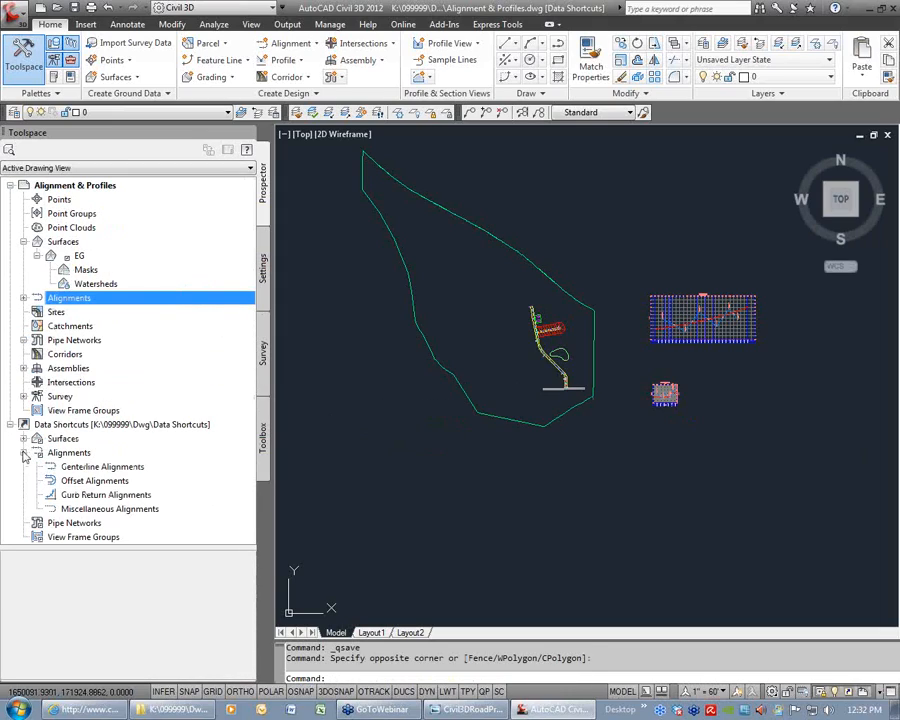
{"action": "left_click", "coordinate": [75, 469]}
{"action": "left_click", "coordinate": [80, 495]}
{"action": "left_click", "coordinate": [79, 508]}
{"action": "left_click", "coordinate": [83, 481]}
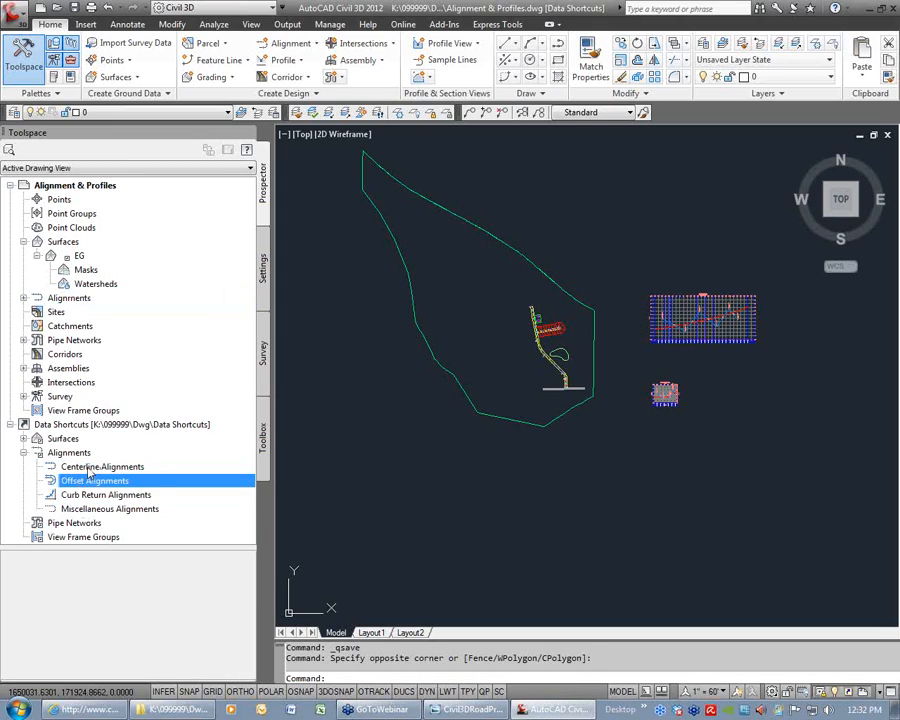
{"action": "left_click", "coordinate": [86, 468]}
{"action": "left_click", "coordinate": [82, 454]}
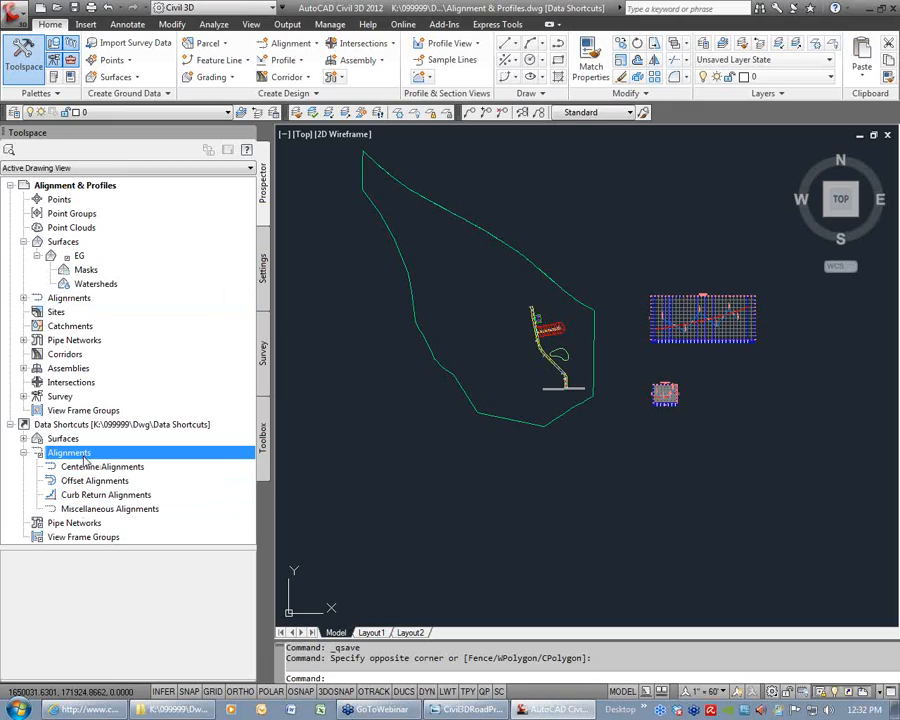
Create data shortcuts for the Big FG and Small FG profiles together with their Big Street and Small Street alignments
{"action": "right_click", "coordinate": [110, 425]}
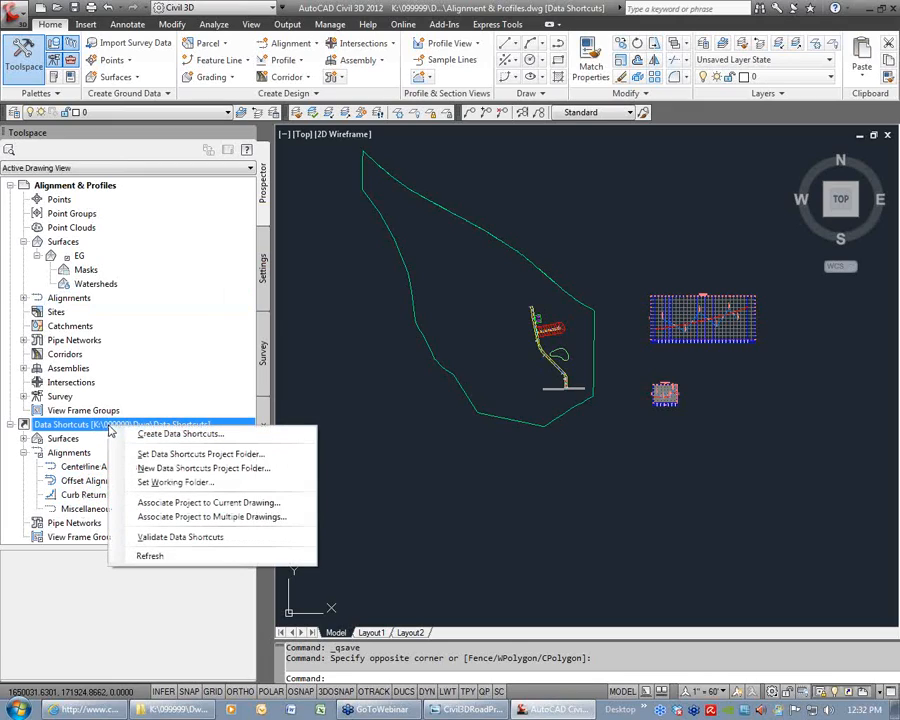
{"action": "left_click", "coordinate": [199, 436]}
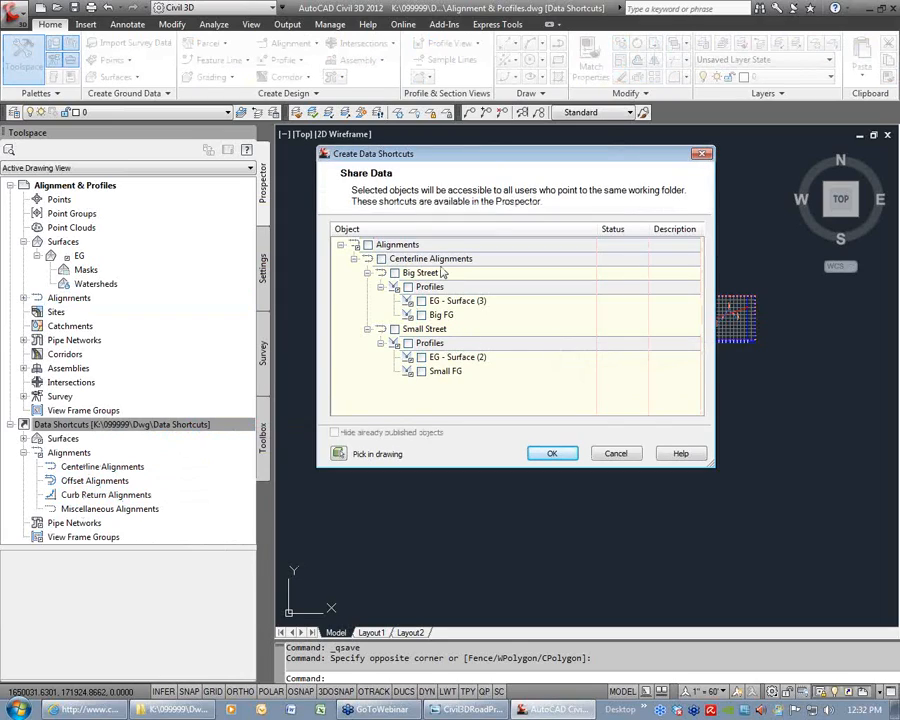
{"action": "left_click", "coordinate": [422, 371]}
{"action": "left_click", "coordinate": [421, 314]}
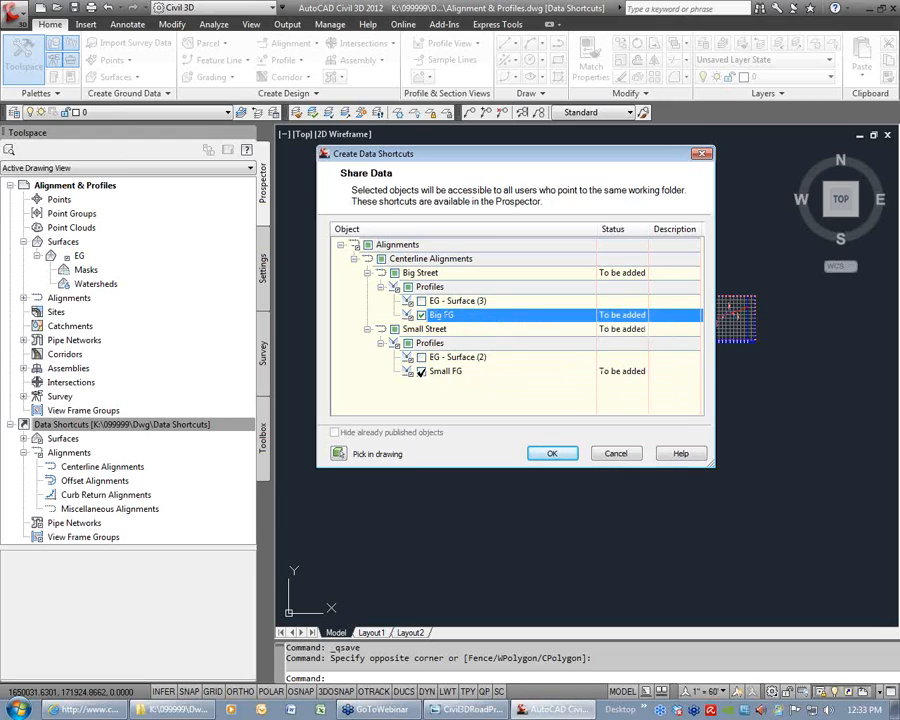
{"action": "left_click", "coordinate": [422, 314]}
{"action": "left_click", "coordinate": [550, 454]}
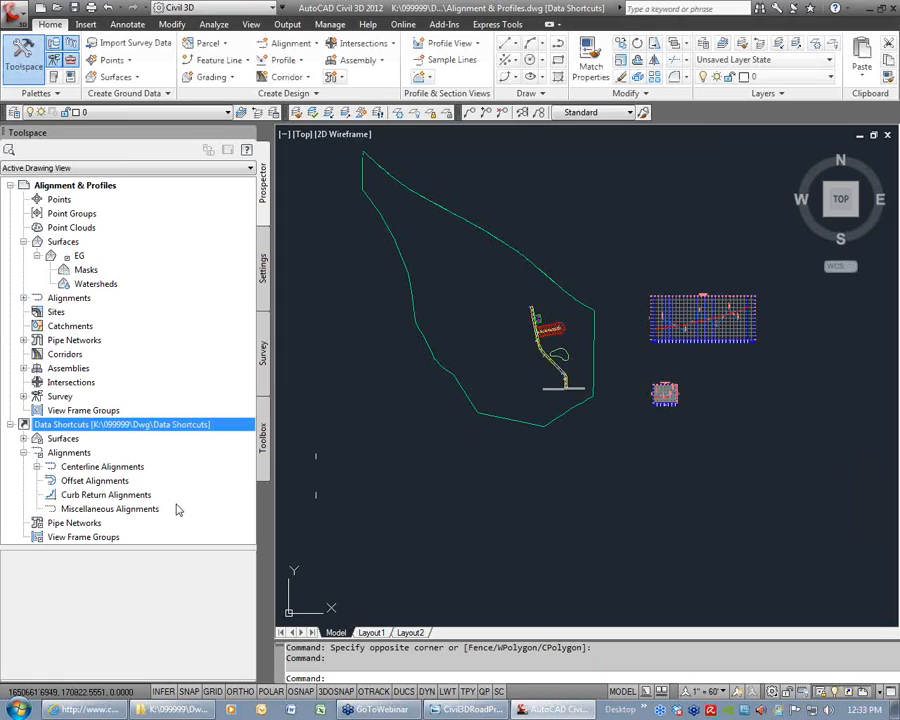
Expand the centerline alignment shortcuts down to the Big Street and Small Street profiles and inspect the source file of Big FG
{"action": "left_click", "coordinate": [37, 466]}
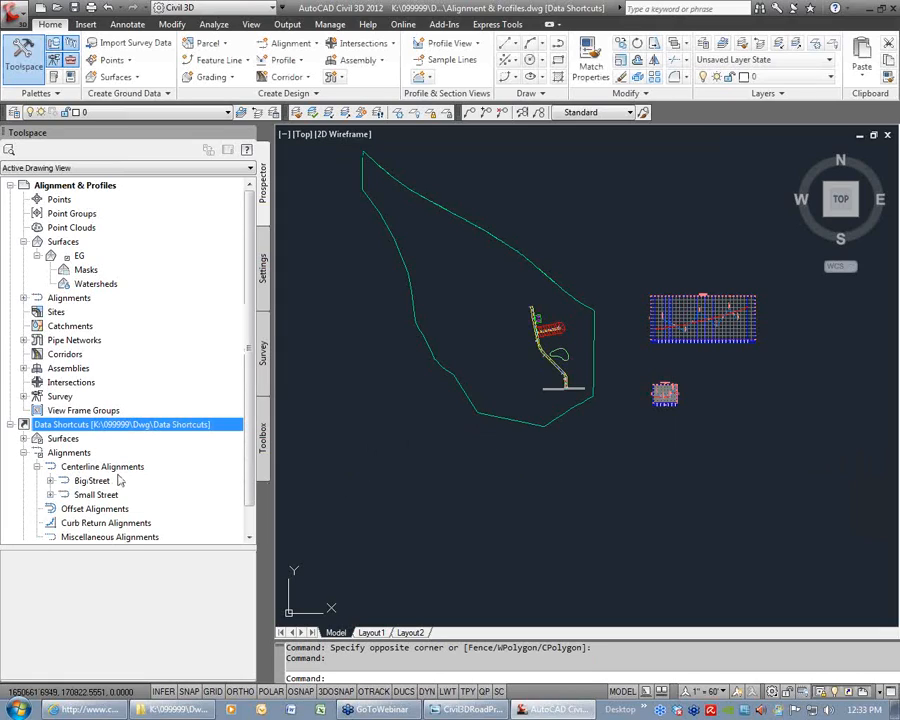
{"action": "left_click", "coordinate": [50, 481]}
{"action": "scroll", "coordinate": [64, 468], "scroll_direction": "down", "scroll_amount": 1}
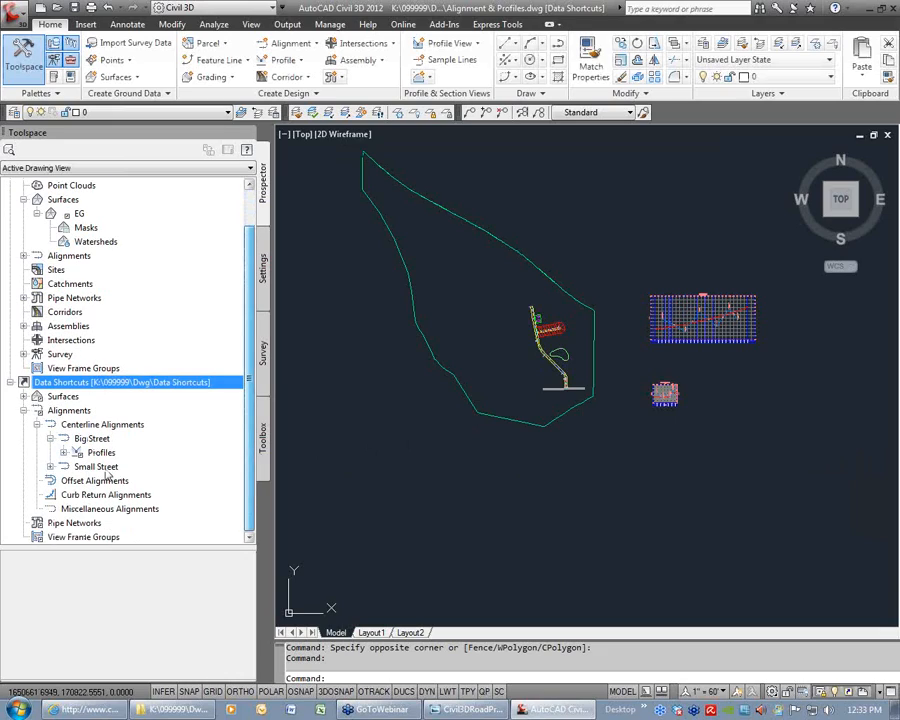
{"action": "left_click", "coordinate": [64, 453]}
{"action": "left_click", "coordinate": [50, 480]}
{"action": "left_click", "coordinate": [64, 494]}
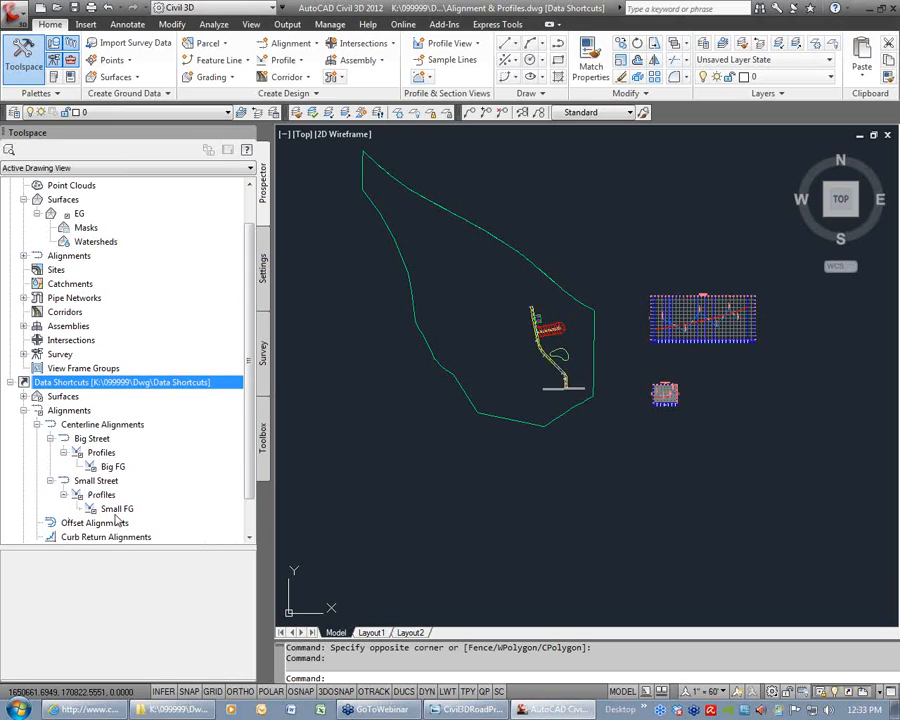
{"action": "left_click", "coordinate": [112, 468]}
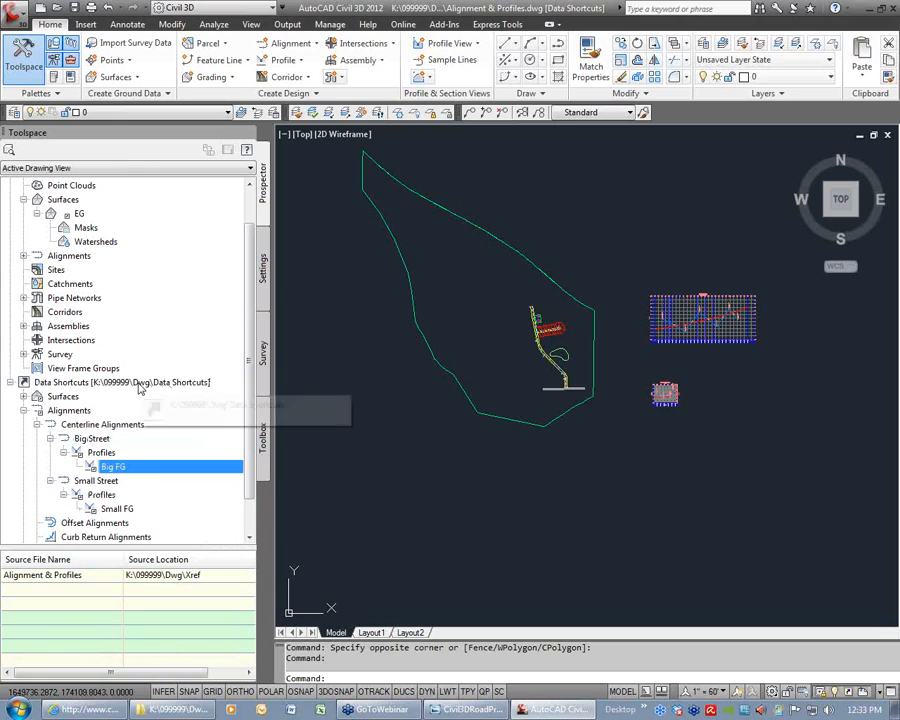
Switch to Windows Explorer and view the full names of the shortcut files in the _Shortcuts\Alignments folder
{"action": "left_click", "coordinate": [185, 710]}
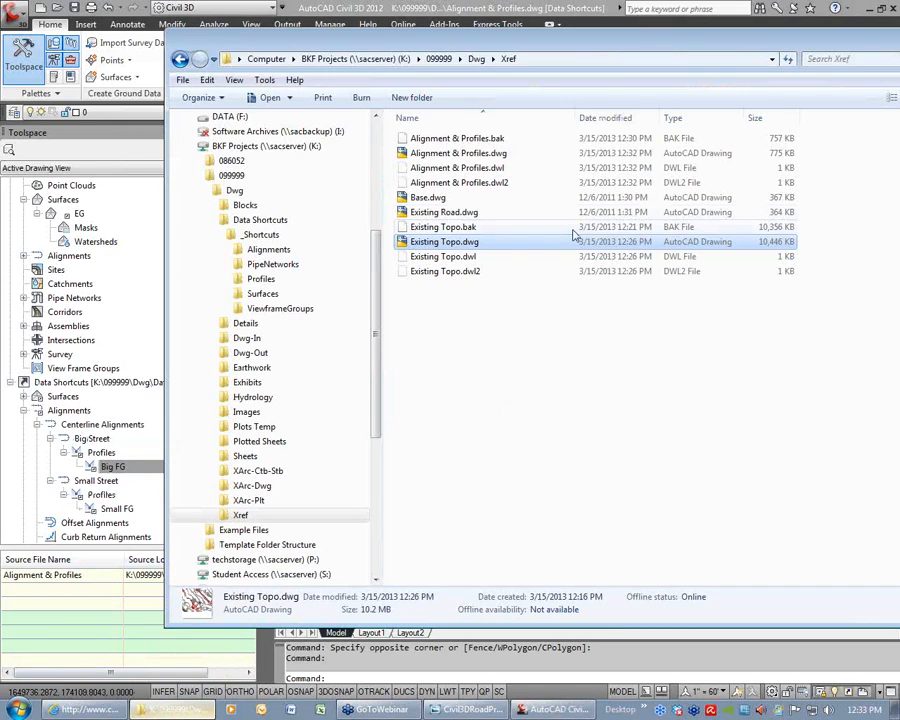
{"action": "left_click_drag", "start_coordinate": [576, 13], "coordinate": [650, 60]}
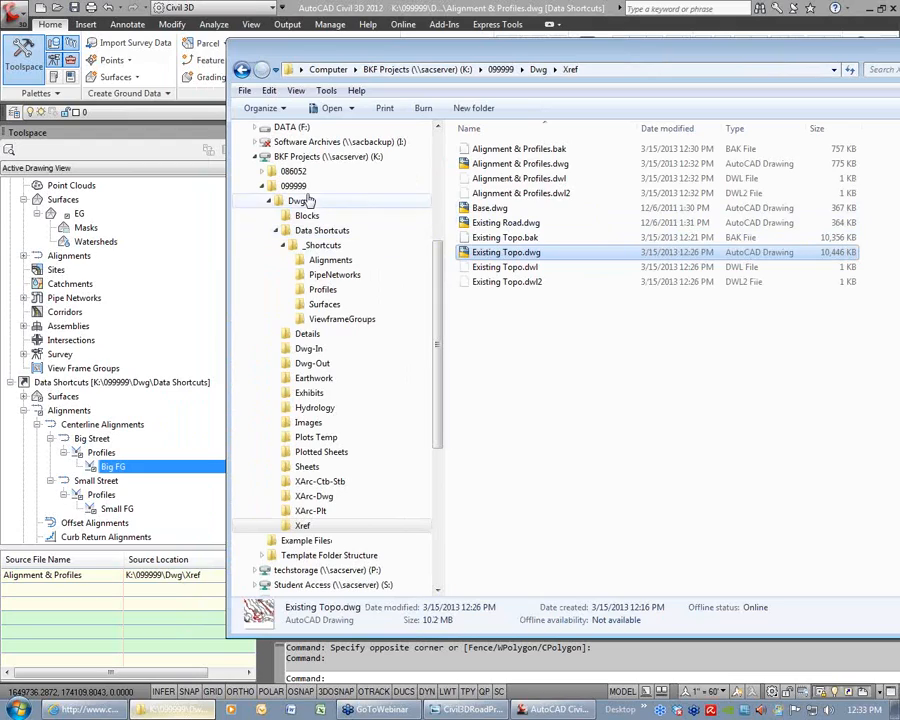
{"action": "left_click", "coordinate": [324, 260]}
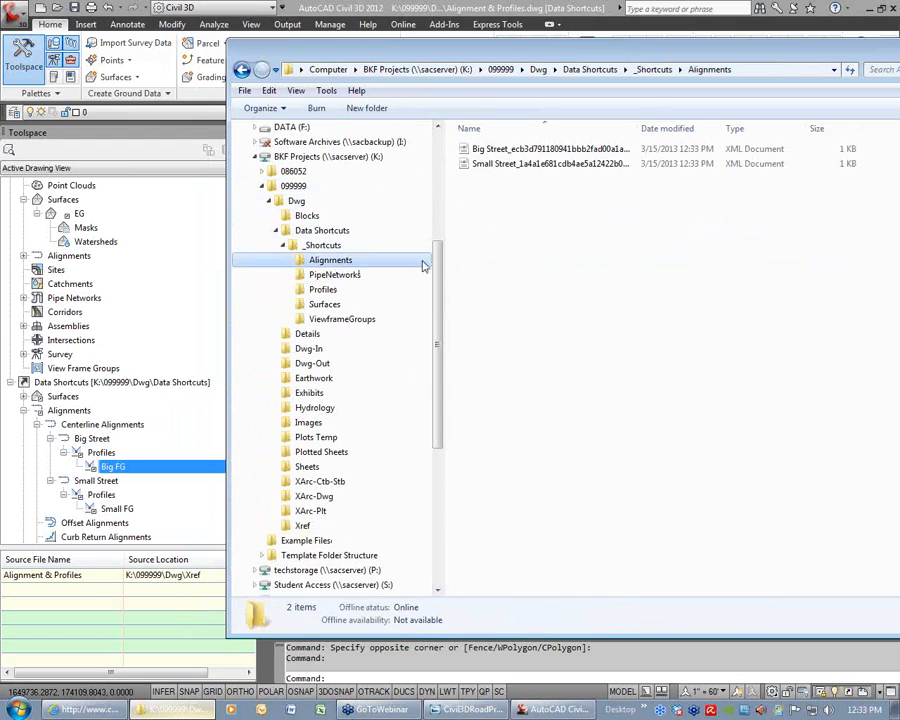
{"action": "left_click_drag", "start_coordinate": [639, 129], "coordinate": [748, 129]}
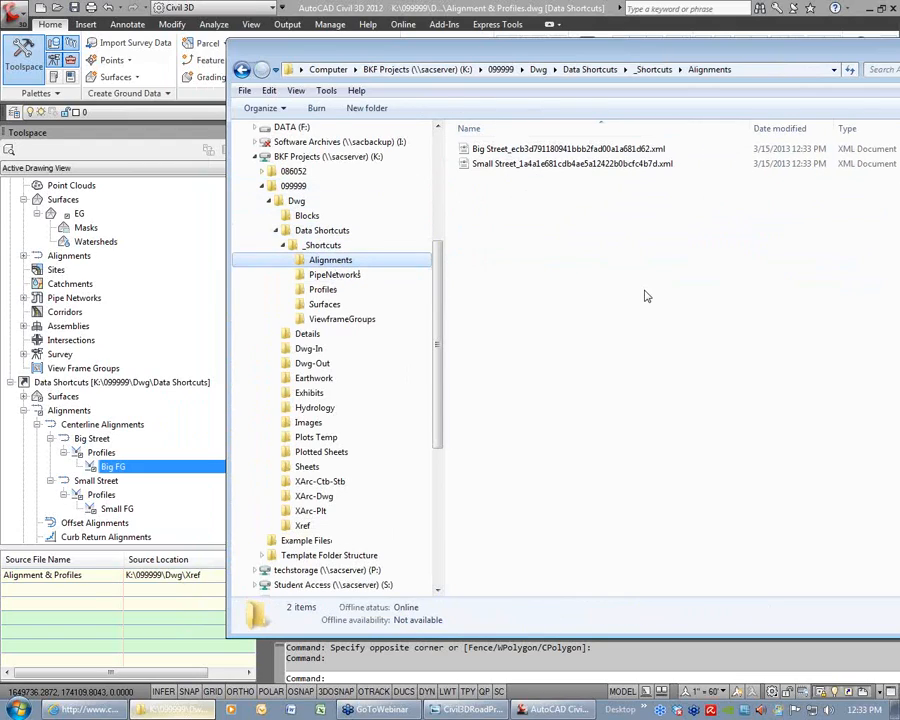
Open the Big Street alignment shortcut XML with XML Editor, read its comment line, and close the file
{"action": "right_click", "coordinate": [519, 154]}
{"action": "mouse_move", "coordinate": [553, 191]}
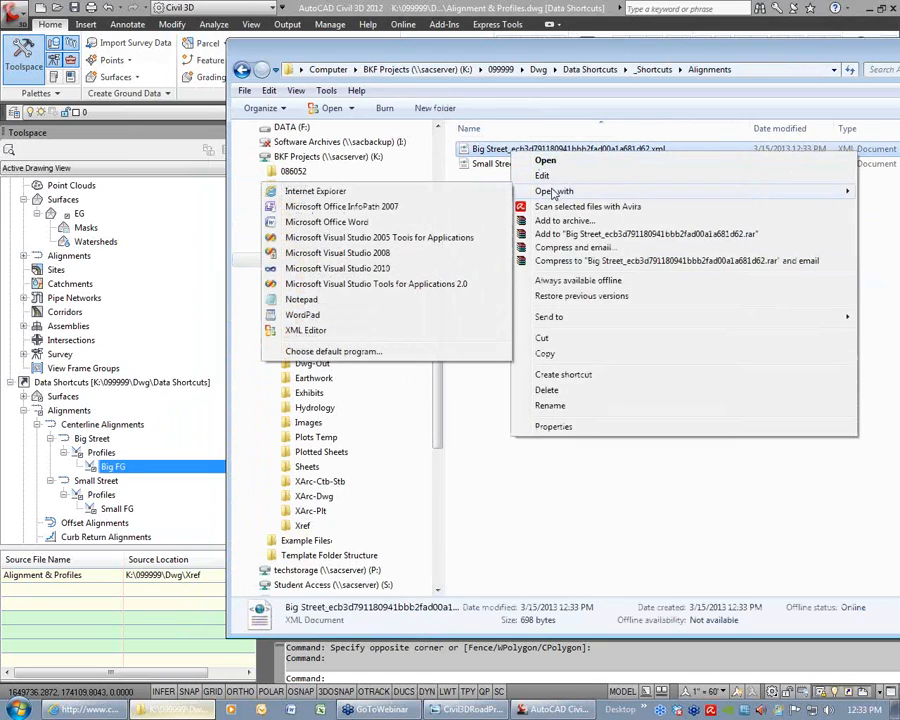
{"action": "left_click", "coordinate": [303, 331]}
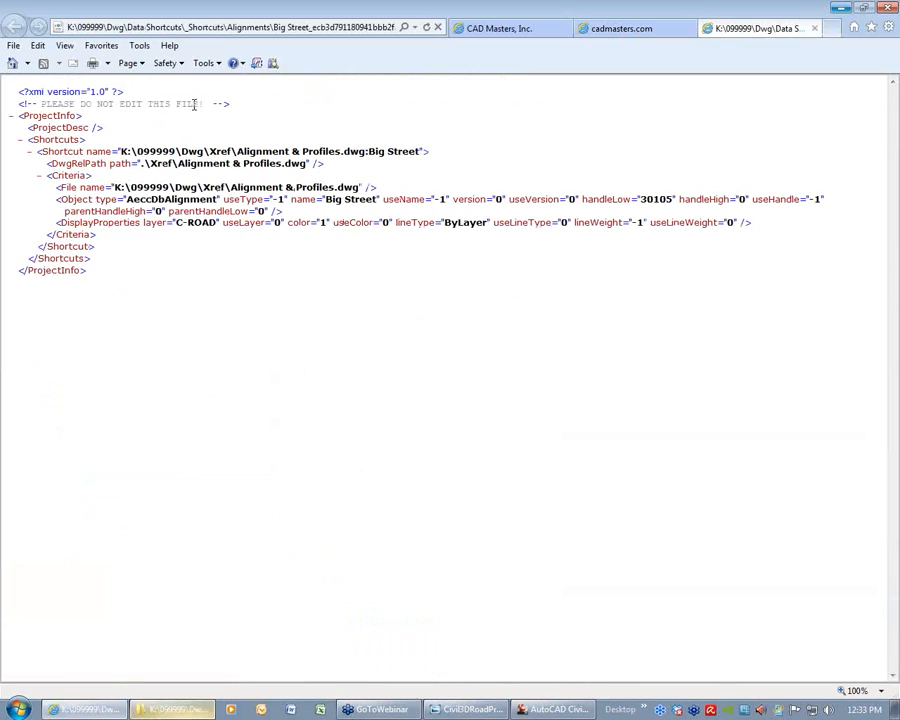
{"action": "left_click_drag", "start_coordinate": [194, 104], "coordinate": [40, 104]}
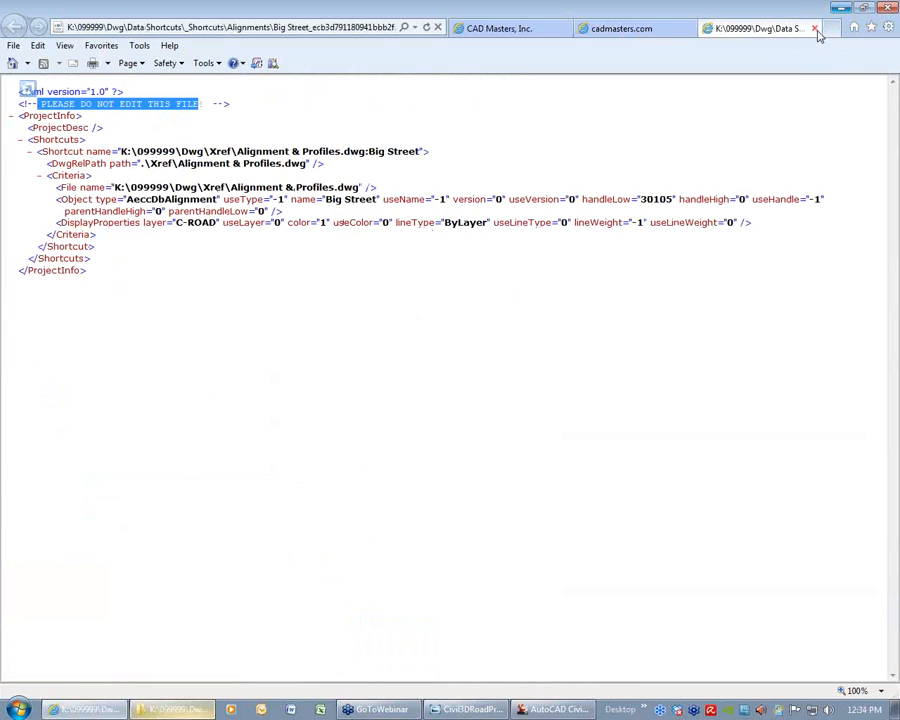
{"action": "left_click", "coordinate": [815, 29]}
{"action": "left_click", "coordinate": [842, 8]}
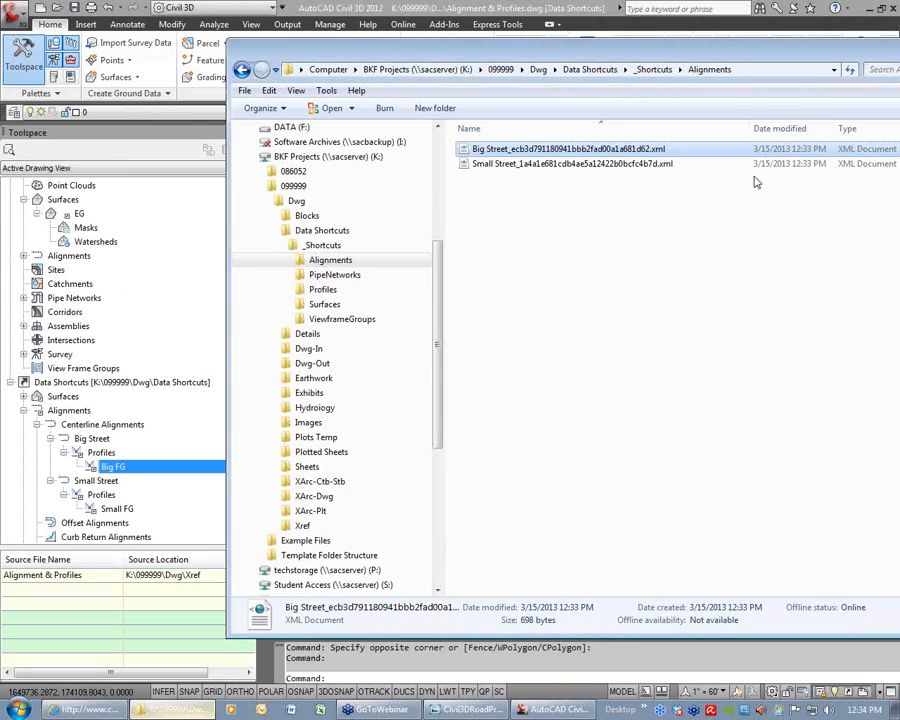
View the shortcut files in the _Shortcuts\Profiles folder, then return to Civil 3D and inspect the Big Street and Big FG shortcuts
{"action": "left_click", "coordinate": [330, 290]}
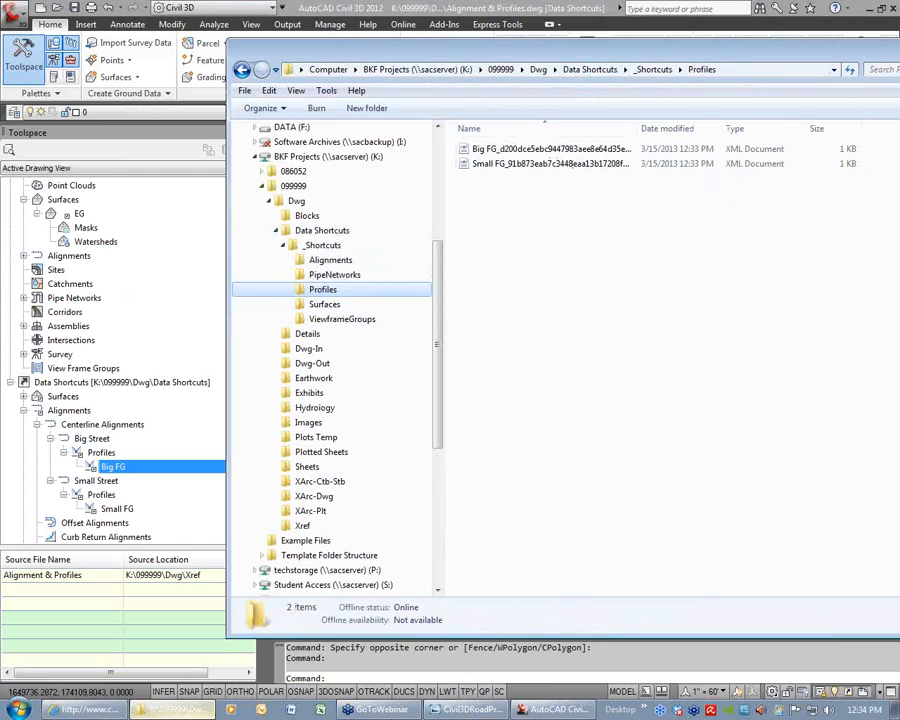
{"action": "left_click", "coordinate": [4, 499]}
{"action": "left_click", "coordinate": [98, 439]}
{"action": "left_click", "coordinate": [115, 466]}
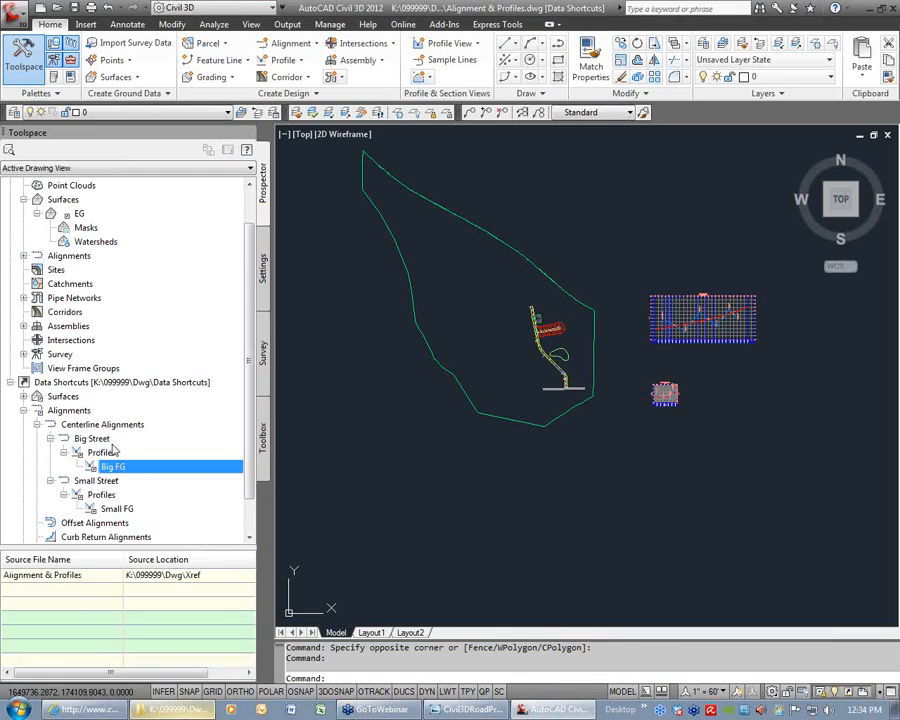
{"action": "left_click", "coordinate": [100, 438]}
{"action": "left_click", "coordinate": [117, 467]}
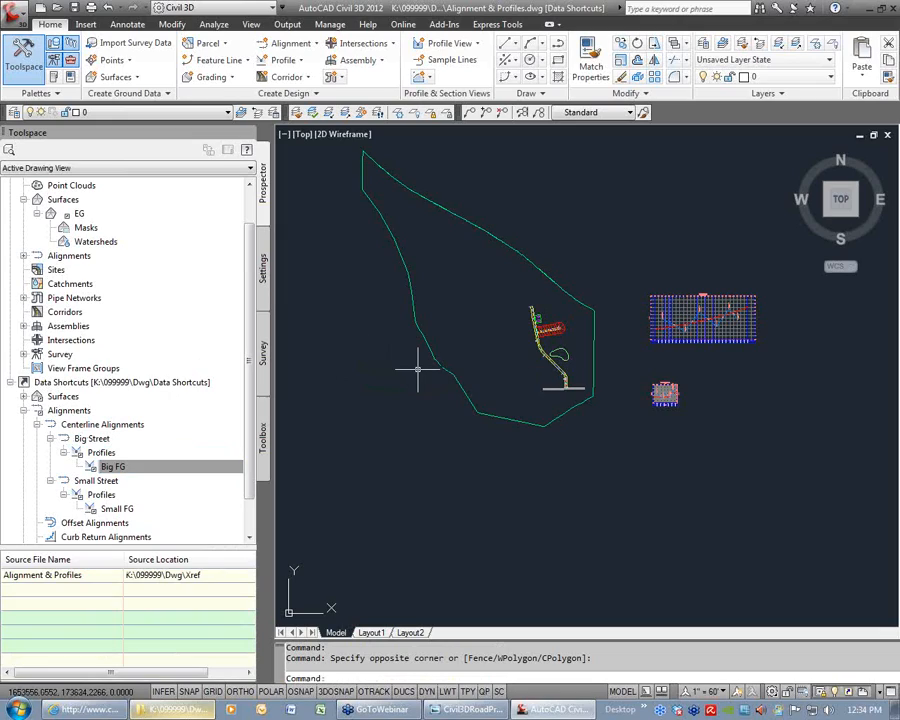
Close the Alignment & Profiles drawing and the Existing Topo drawing
{"action": "type", "text": "close"}
{"action": "key", "text": "Return"}
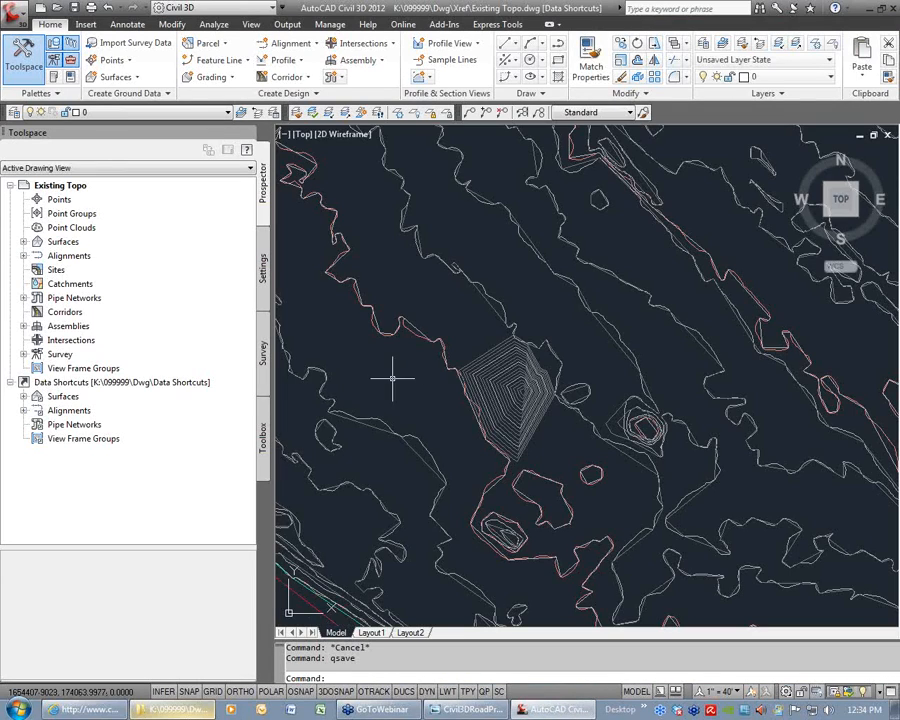
{"action": "type", "text": "close"}
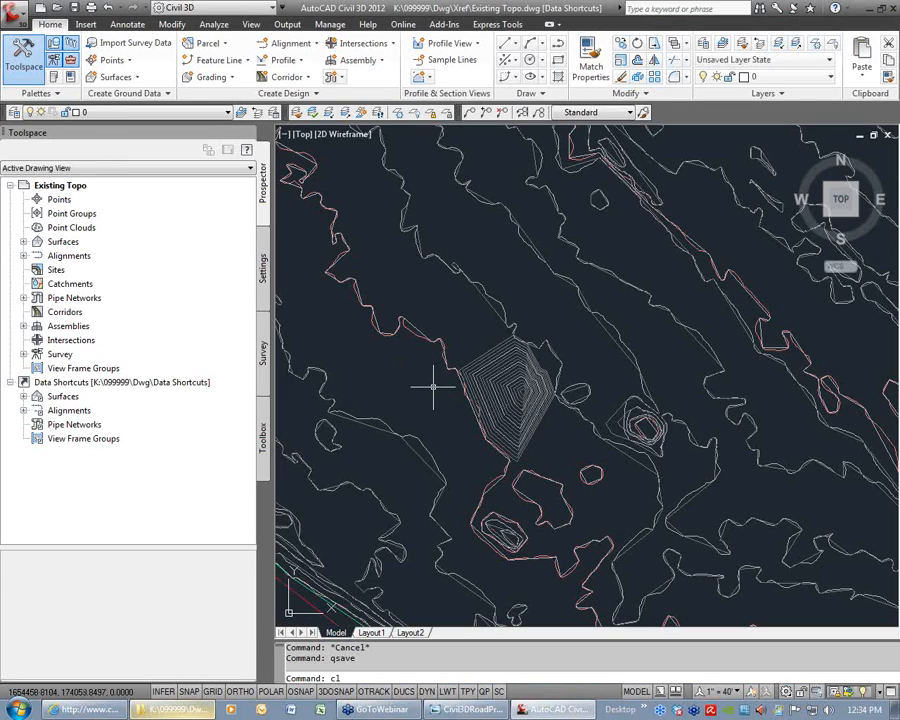
{"action": "key", "text": "Return"}
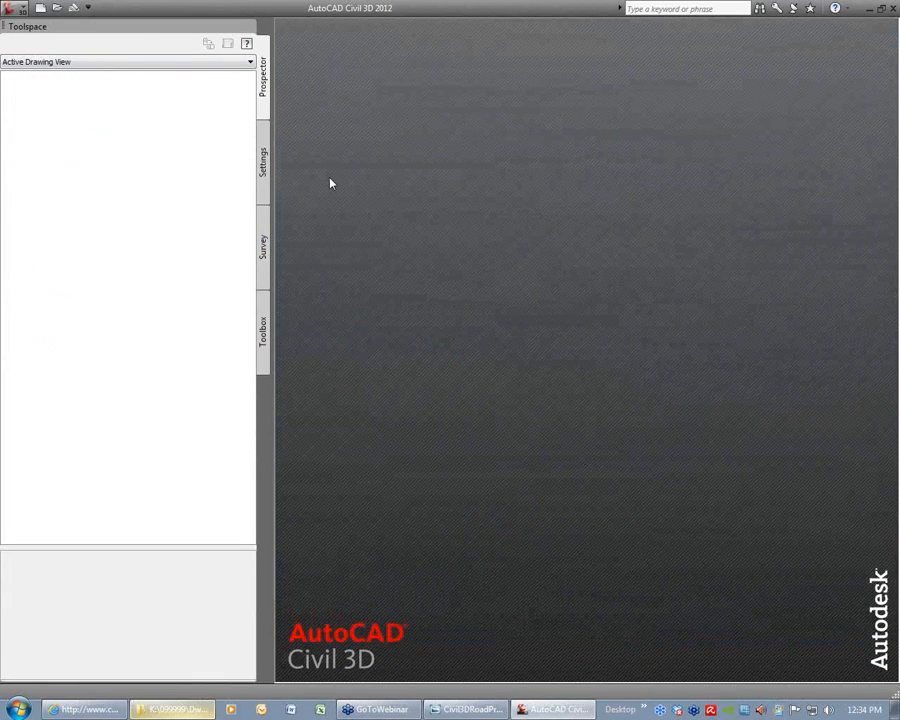
Switch to Windows Photo Viewer and examine the example road project structure in Civil3DRoadProject.png
{"action": "left_click", "coordinate": [465, 709]}
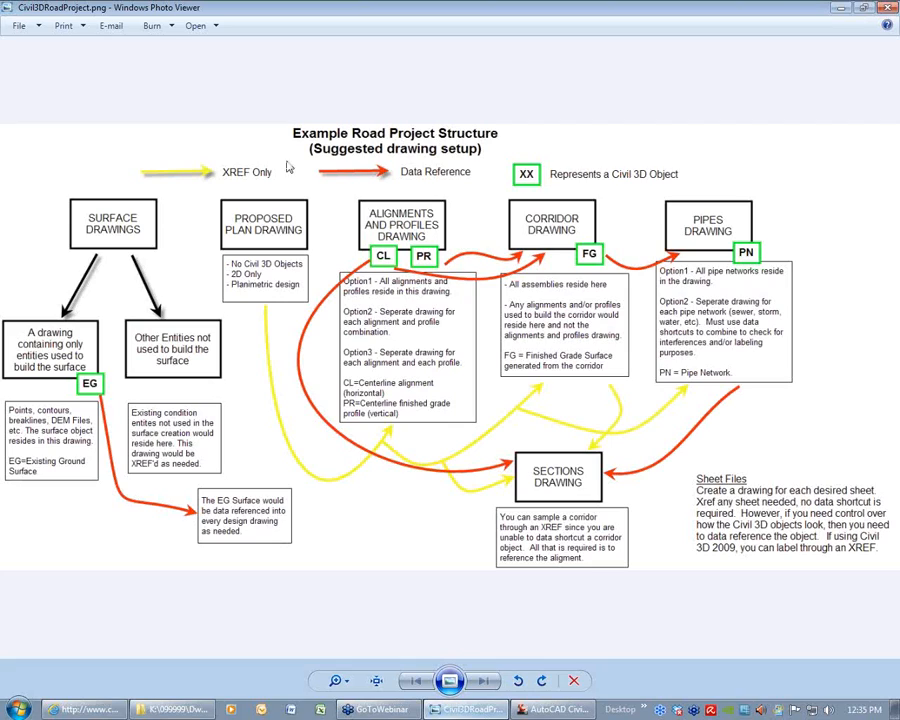
Switch back to Civil 3D, start a new drawing, and save it as Corridor in the Xref folder
{"action": "left_click", "coordinate": [843, 8]}
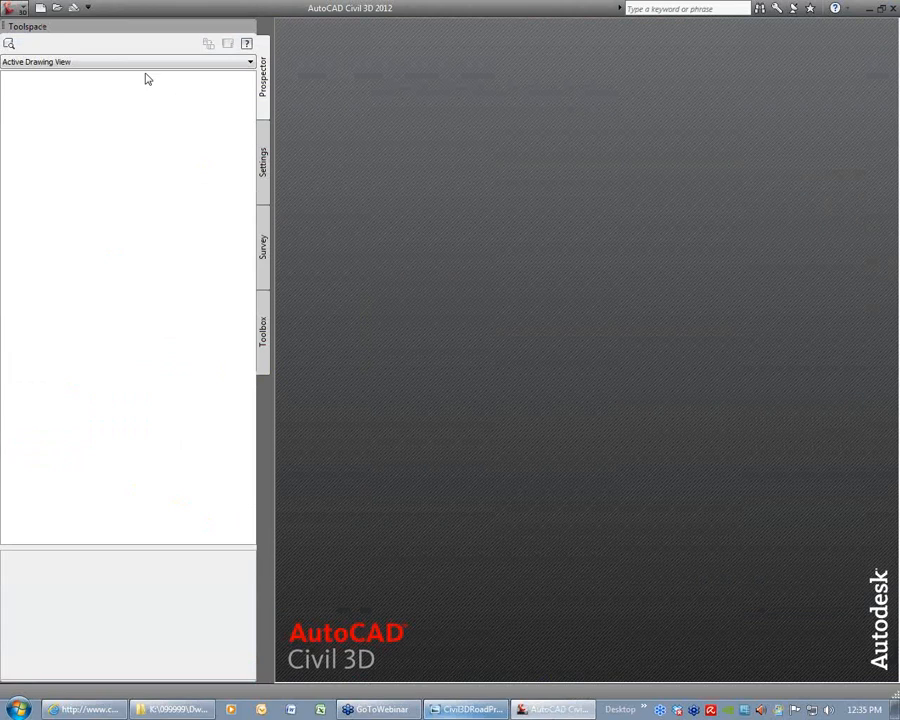
{"action": "left_click", "coordinate": [40, 8]}
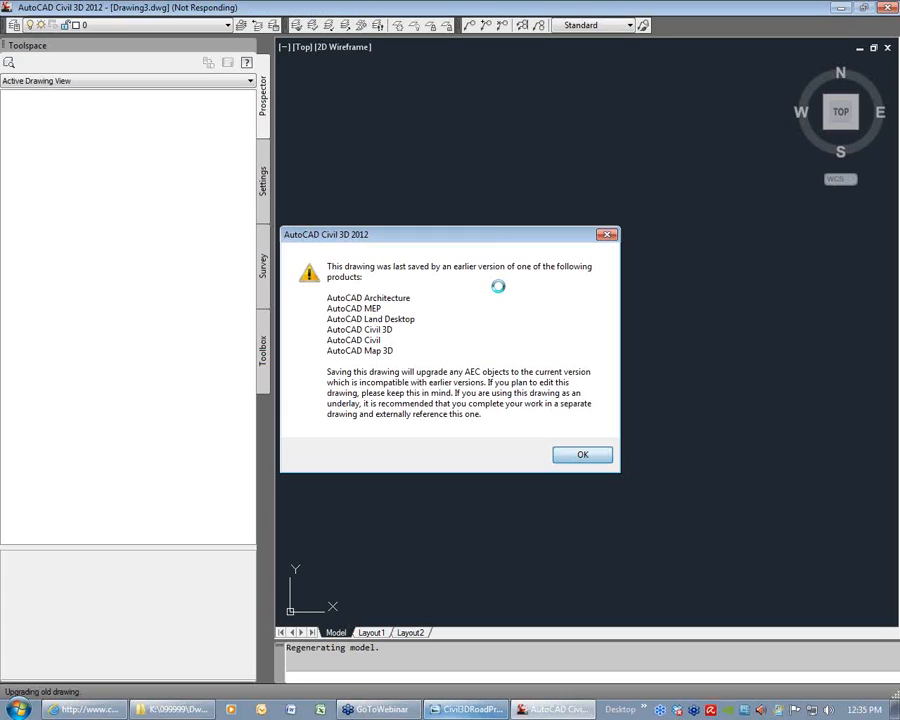
{"action": "key", "text": "Return"}
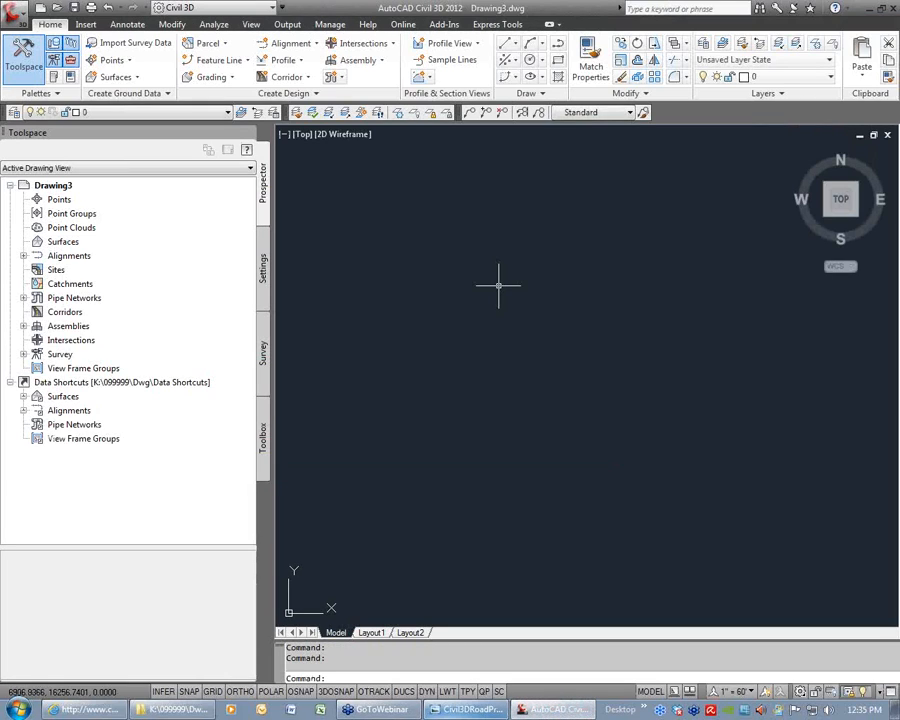
{"action": "type", "text": "saveas"}
{"action": "key", "text": "Return"}
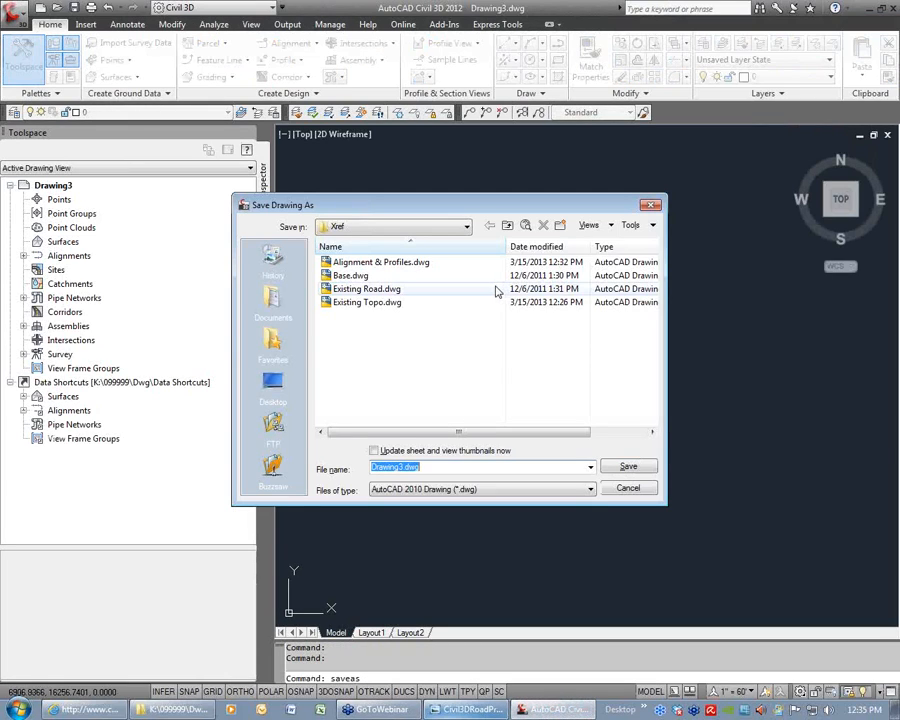
{"action": "type", "text": "Corridor"}
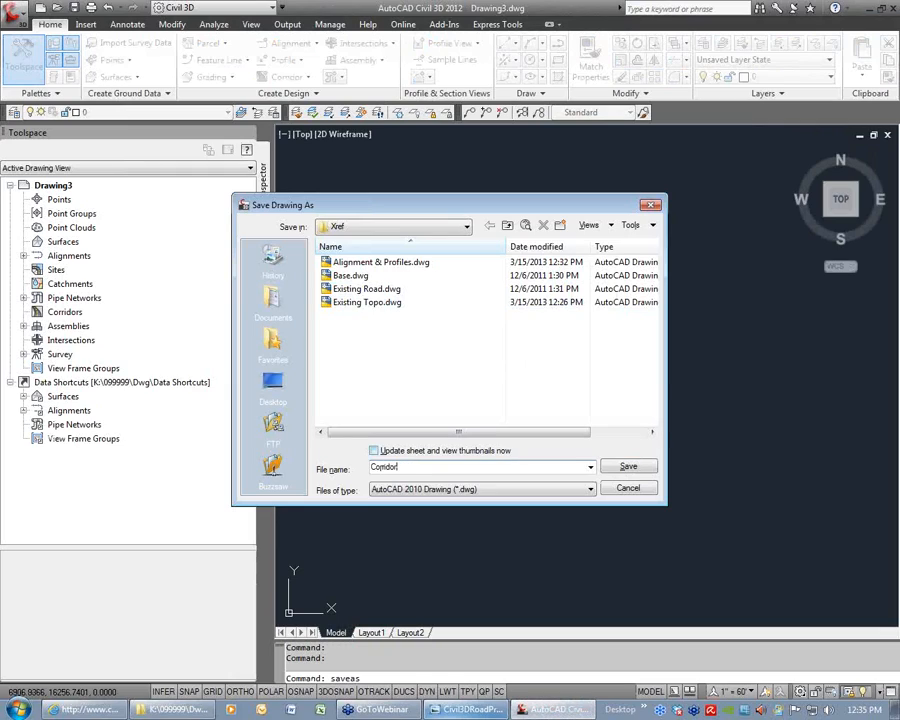
{"action": "key", "text": "Return"}
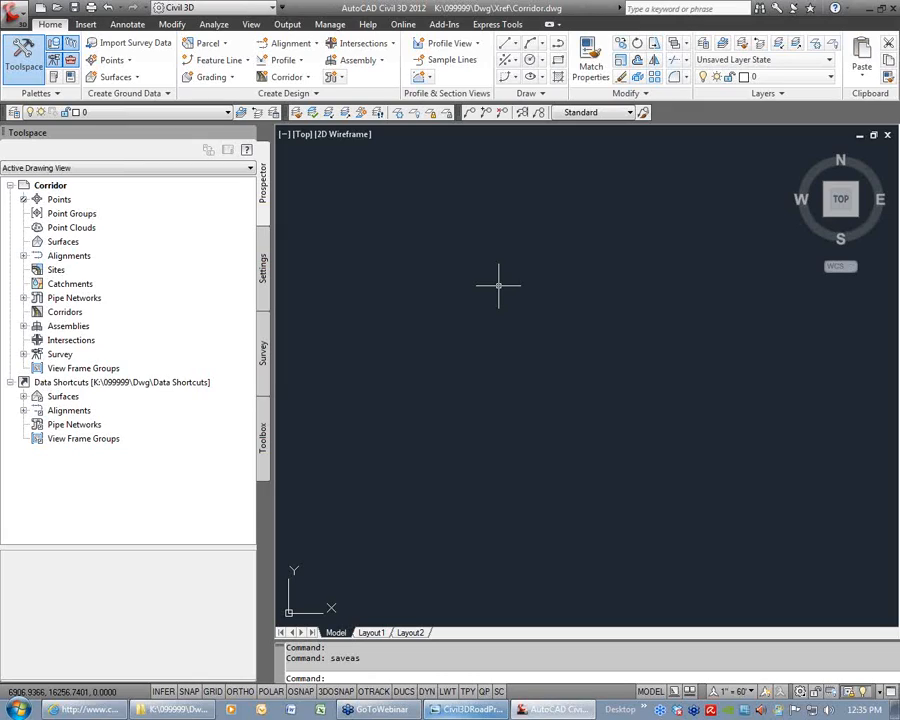
Create a data reference to the EG surface with the Border Only style and show its full extents
{"action": "left_click", "coordinate": [23, 396]}
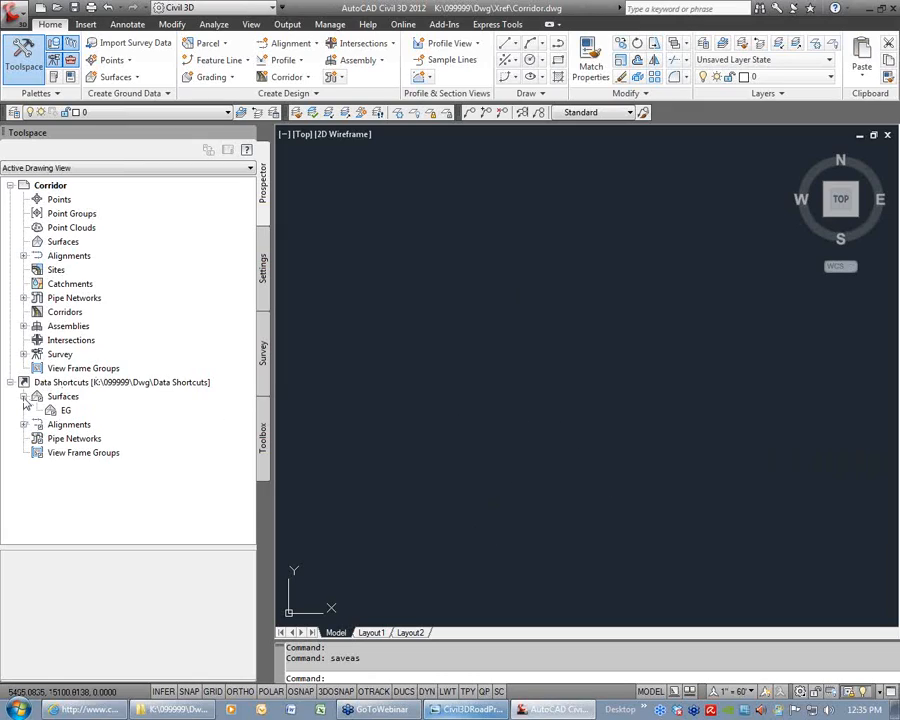
{"action": "left_click", "coordinate": [23, 424]}
{"action": "right_click", "coordinate": [70, 412]}
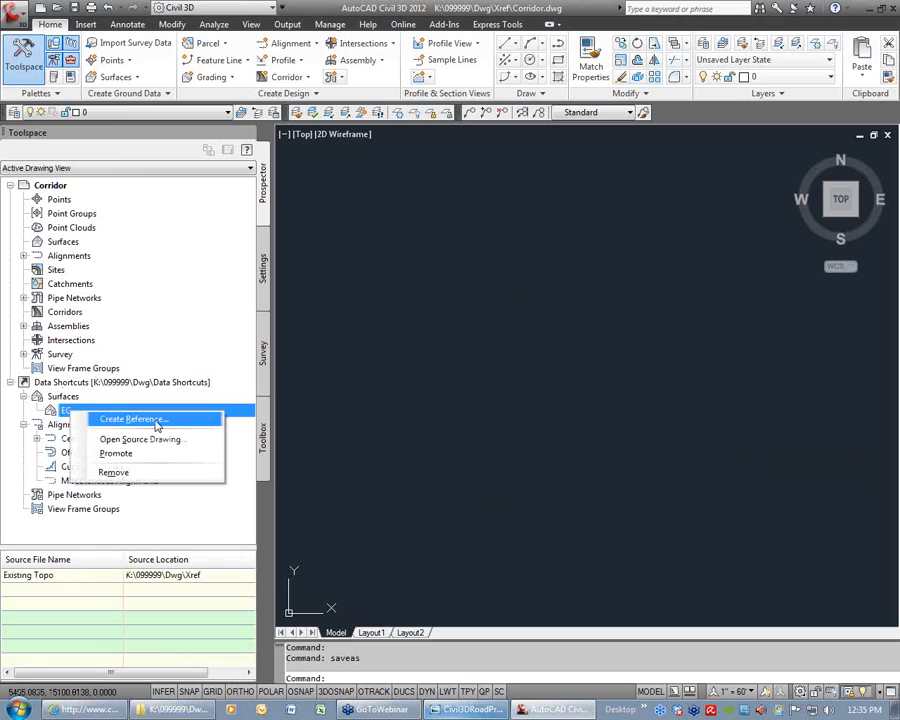
{"action": "left_click", "coordinate": [156, 421]}
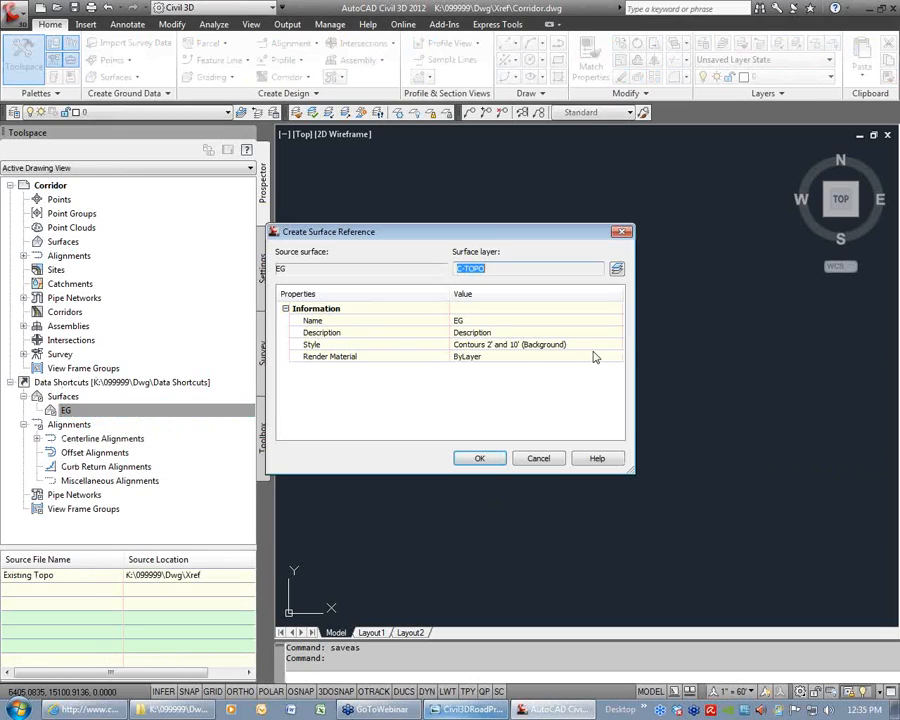
{"action": "left_click", "coordinate": [585, 350]}
{"action": "left_click", "coordinate": [615, 344]}
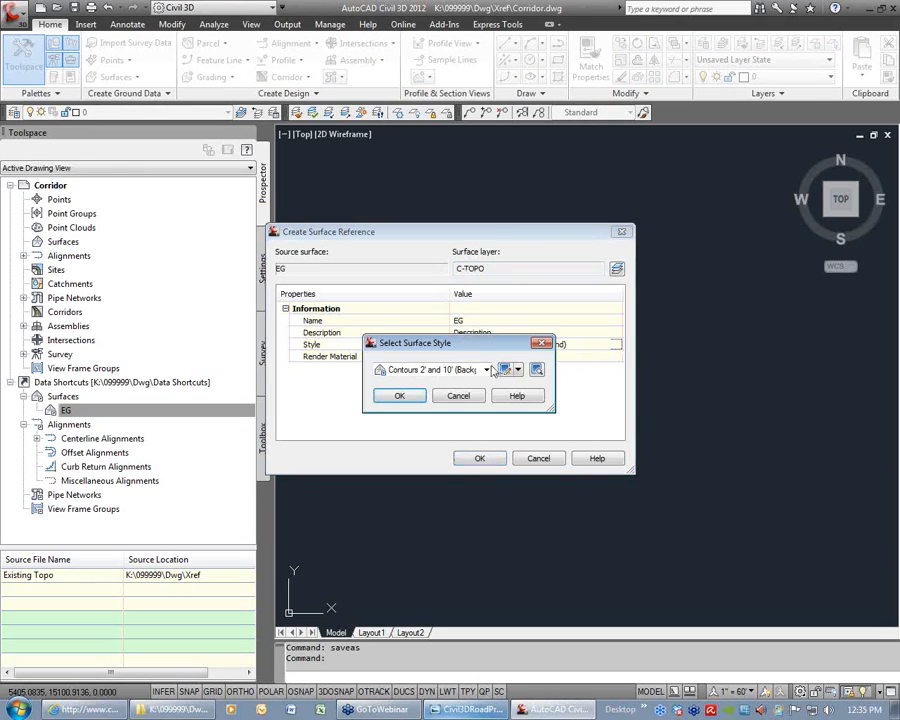
{"action": "left_click", "coordinate": [486, 369]}
{"action": "left_click", "coordinate": [436, 396]}
{"action": "left_click", "coordinate": [400, 451]}
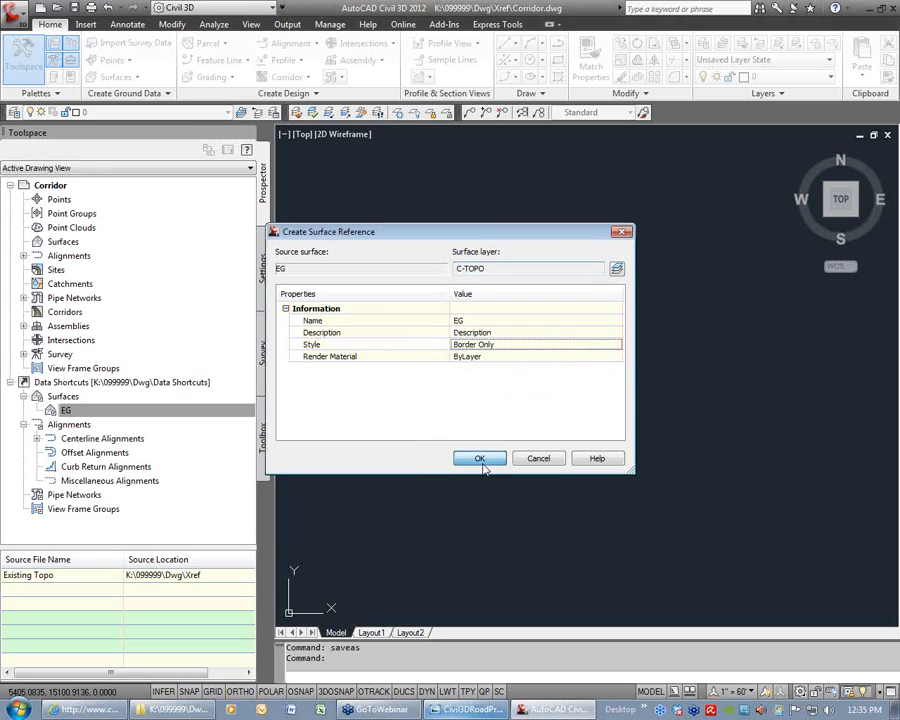
{"action": "key", "text": "Return"}
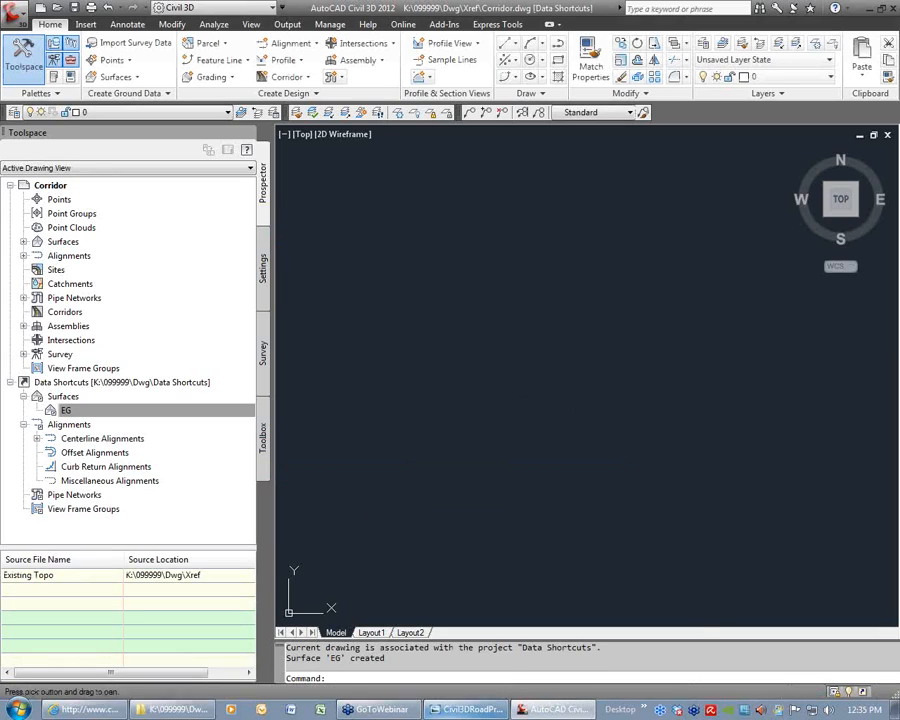
{"action": "middle_click", "coordinate": [590, 386]}
{"action": "middle_click", "coordinate": [590, 386]}
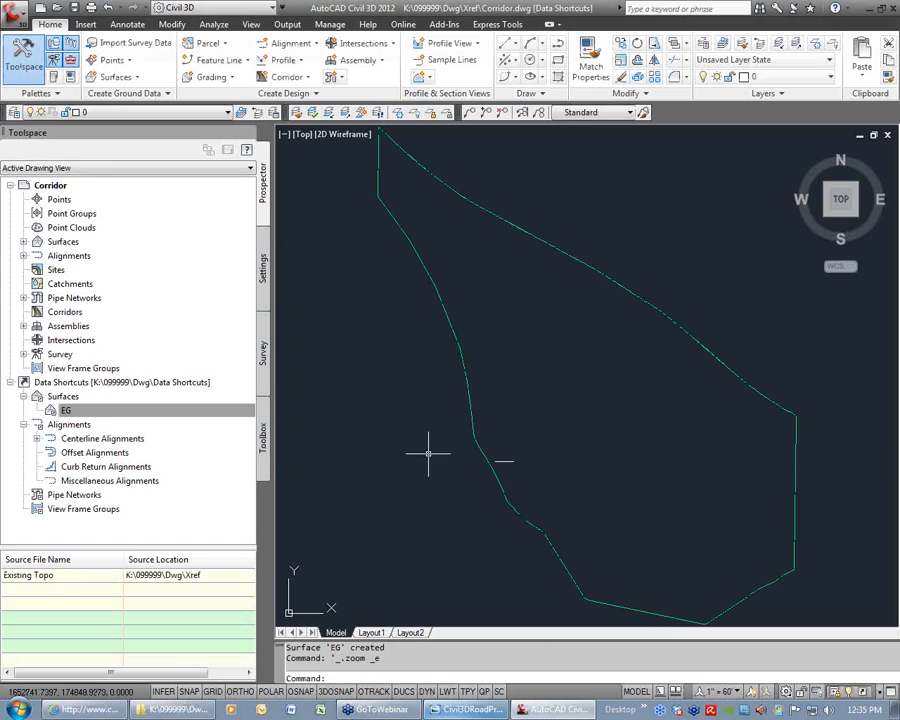
Read the command history line about the drawing's association with the data shortcuts project
{"action": "key", "text": "F2"}
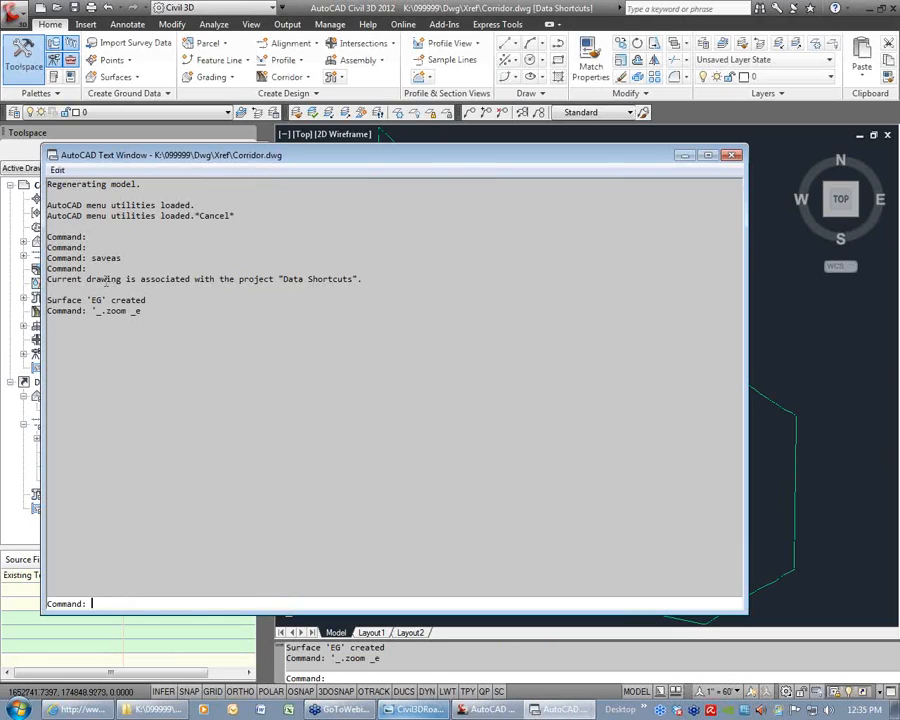
{"action": "left_click_drag", "start_coordinate": [362, 279], "coordinate": [48, 283]}
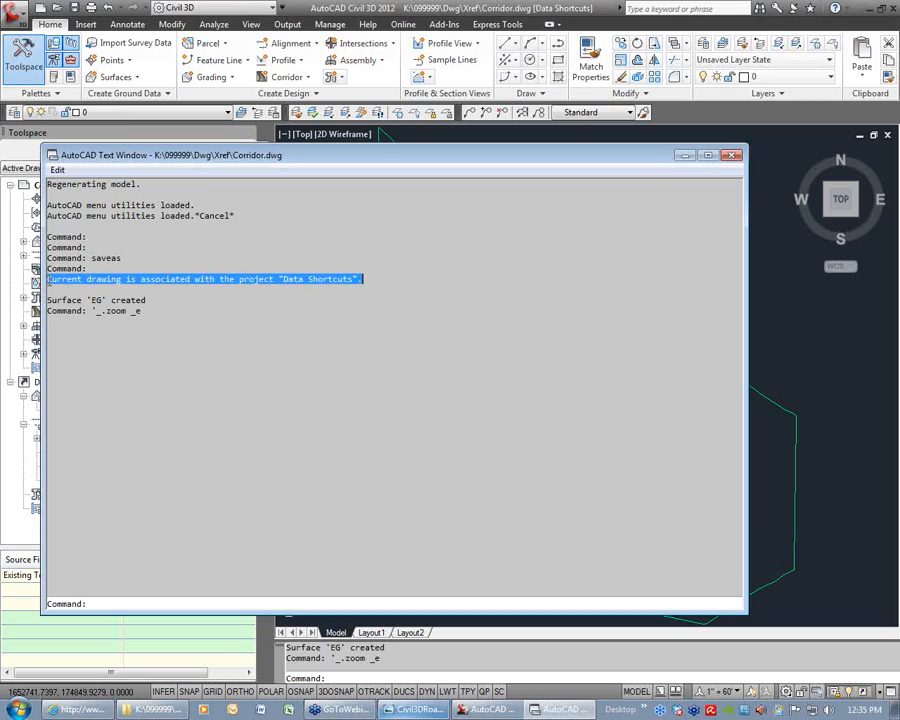
{"action": "left_click", "coordinate": [684, 156]}
{"action": "mouse_move", "coordinate": [587, 324]}
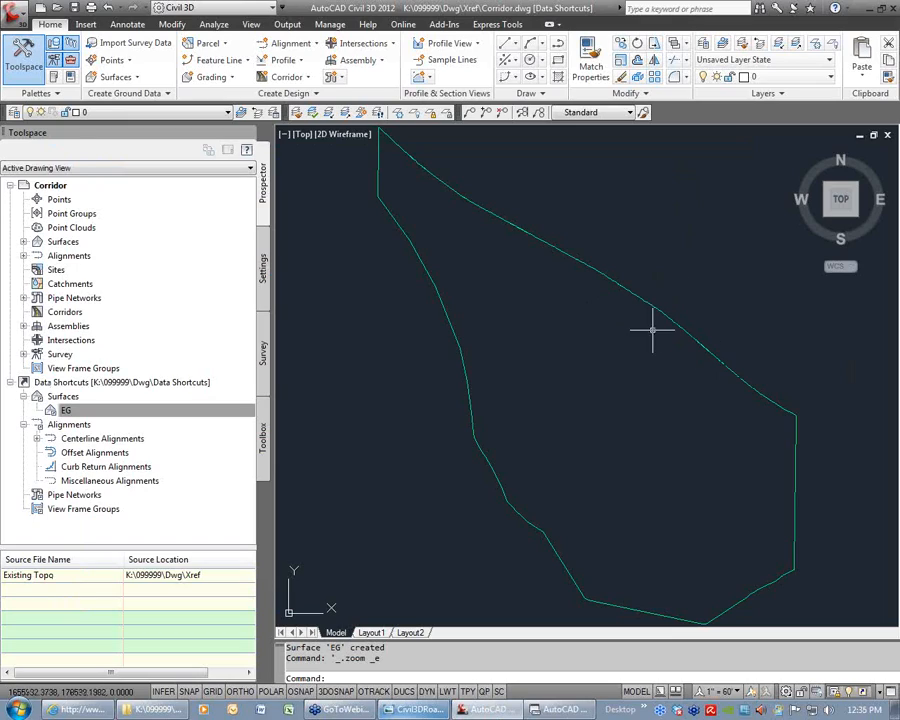
{"action": "mouse_move", "coordinate": [624, 353]}
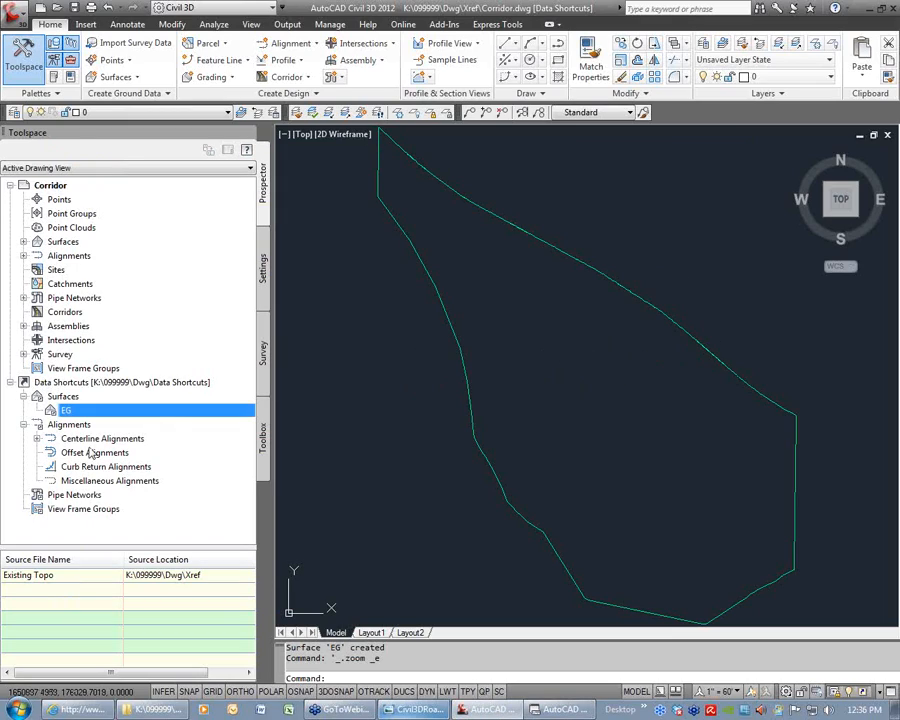
Expand the centerline alignment shortcuts down to the profiles of Big Street and Small Street
{"action": "left_click", "coordinate": [36, 438]}
{"action": "left_click", "coordinate": [50, 466]}
{"action": "left_click", "coordinate": [50, 452]}
{"action": "left_click", "coordinate": [63, 466]}
{"action": "left_click", "coordinate": [64, 508]}
{"action": "scroll", "coordinate": [150, 490], "scroll_direction": "down", "scroll_amount": 2}
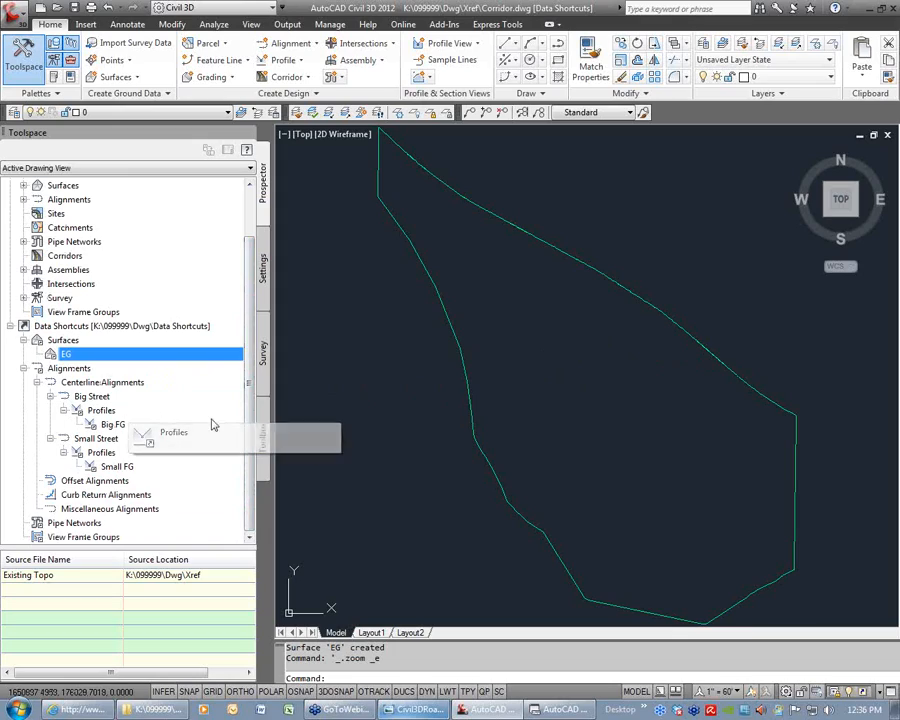
Create a data reference to the Big FG profile, choosing its profile style and label set
{"action": "left_click", "coordinate": [110, 425]}
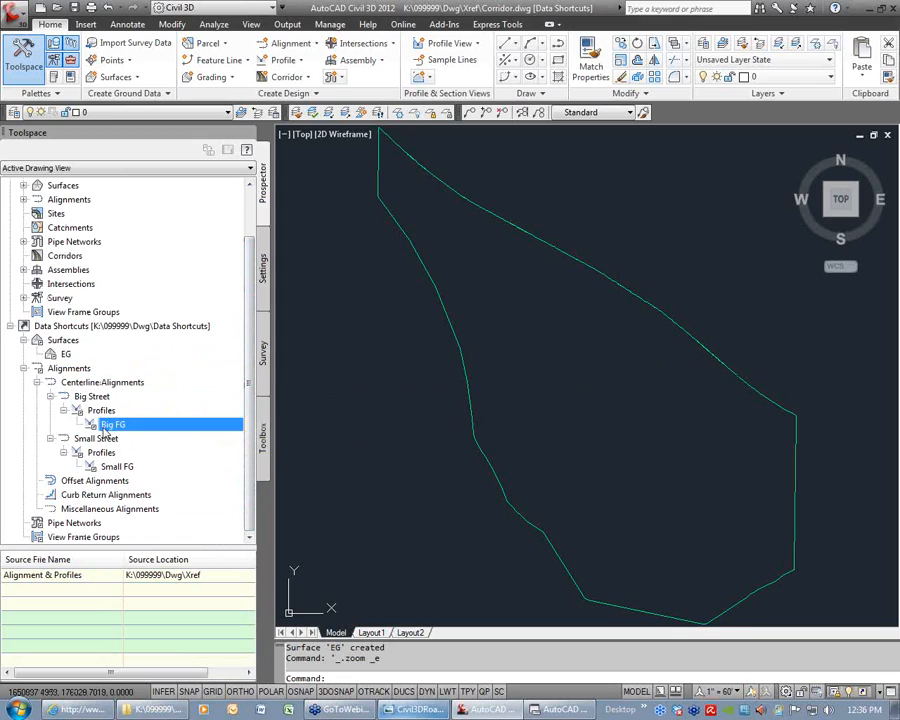
{"action": "right_click", "coordinate": [115, 425]}
{"action": "left_click", "coordinate": [180, 434]}
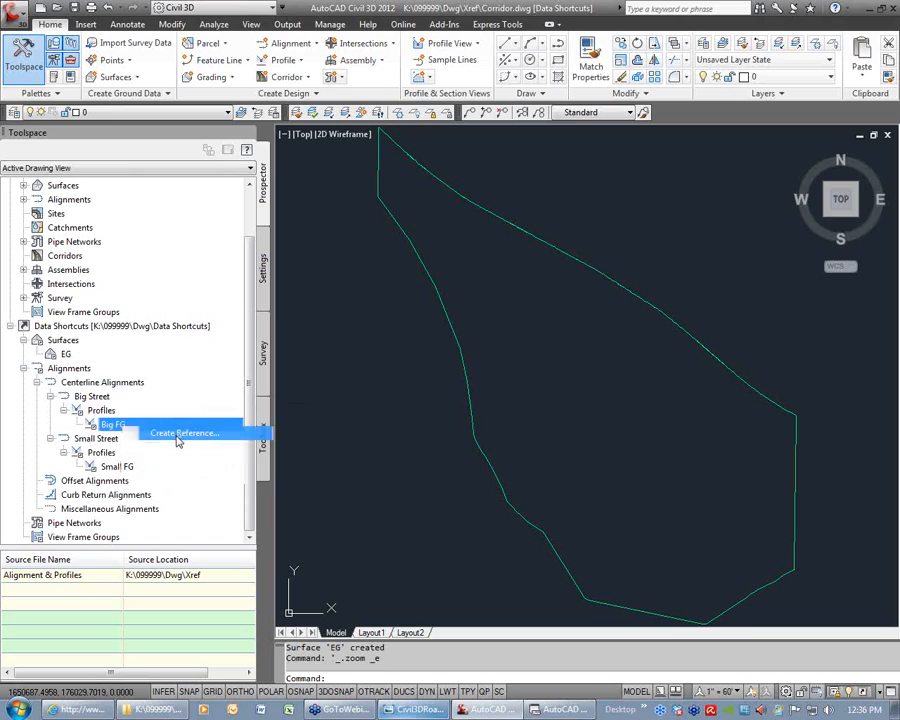
{"action": "left_click", "coordinate": [404, 392]}
{"action": "left_click", "coordinate": [412, 413]}
{"action": "left_click", "coordinate": [425, 459]}
{"action": "left_click", "coordinate": [427, 484]}
{"action": "key", "text": "Return"}
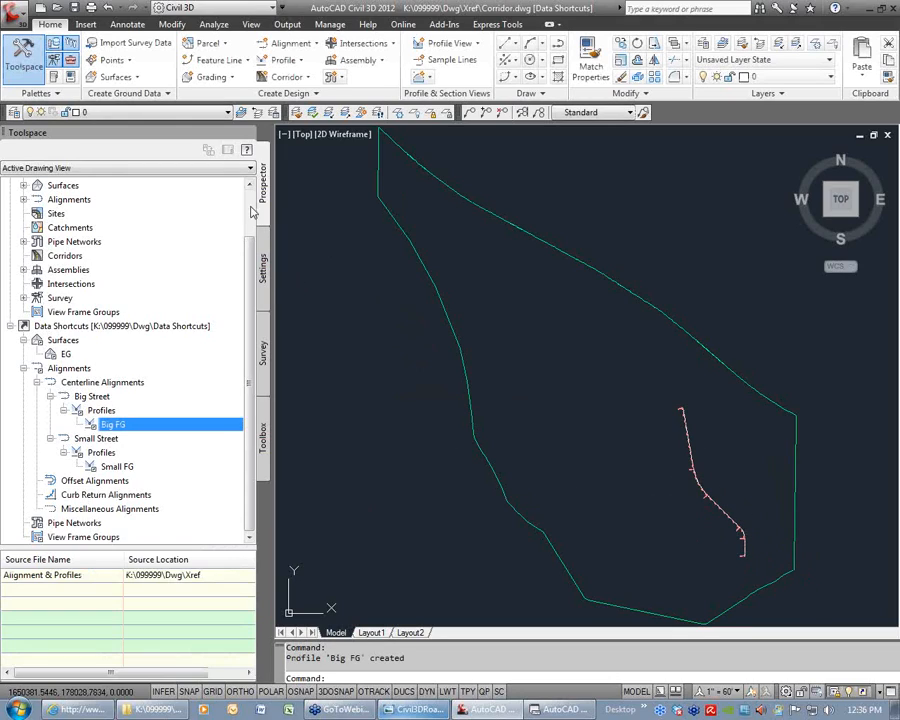
Inspect the Corridor drawing's surfaces and centerline alignments for the referenced EG, Big Street and Big FG objects
{"action": "left_click", "coordinate": [23, 241]}
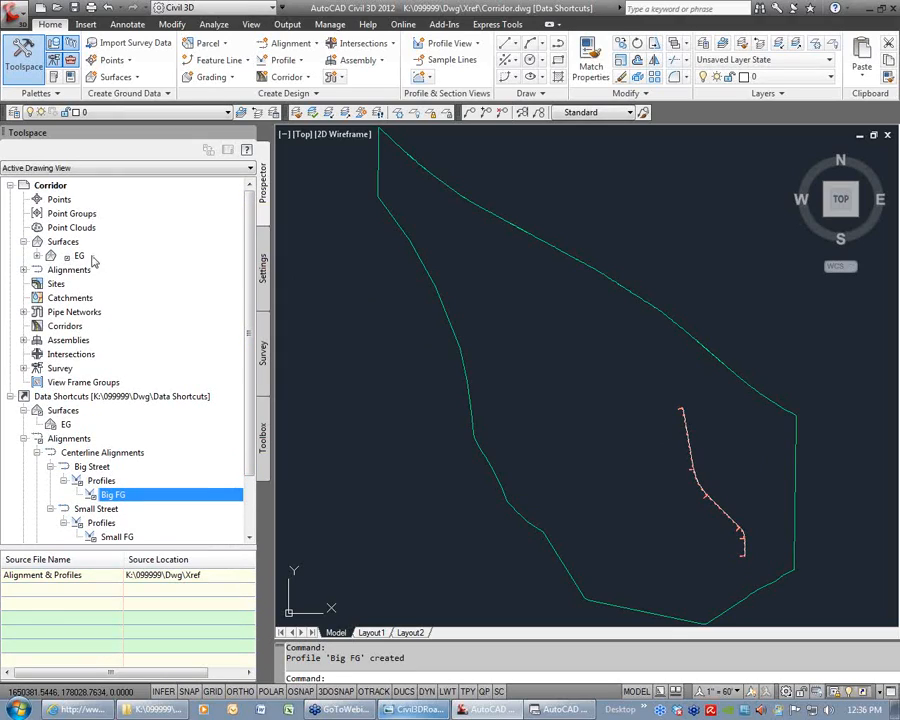
{"action": "left_click", "coordinate": [23, 270]}
{"action": "left_click", "coordinate": [37, 284]}
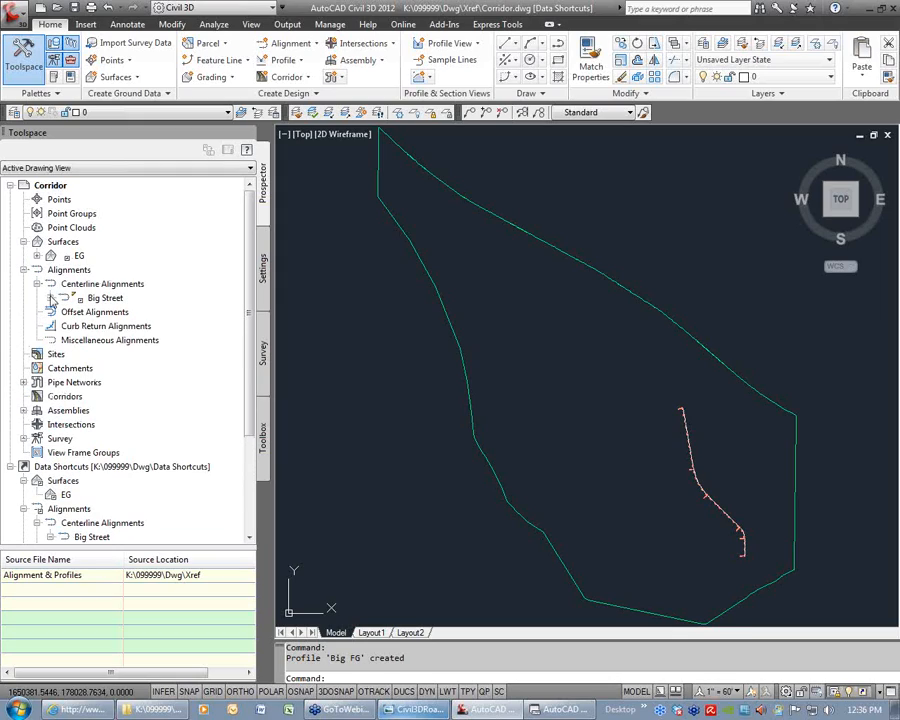
{"action": "left_click", "coordinate": [50, 298]}
{"action": "left_click", "coordinate": [63, 312]}
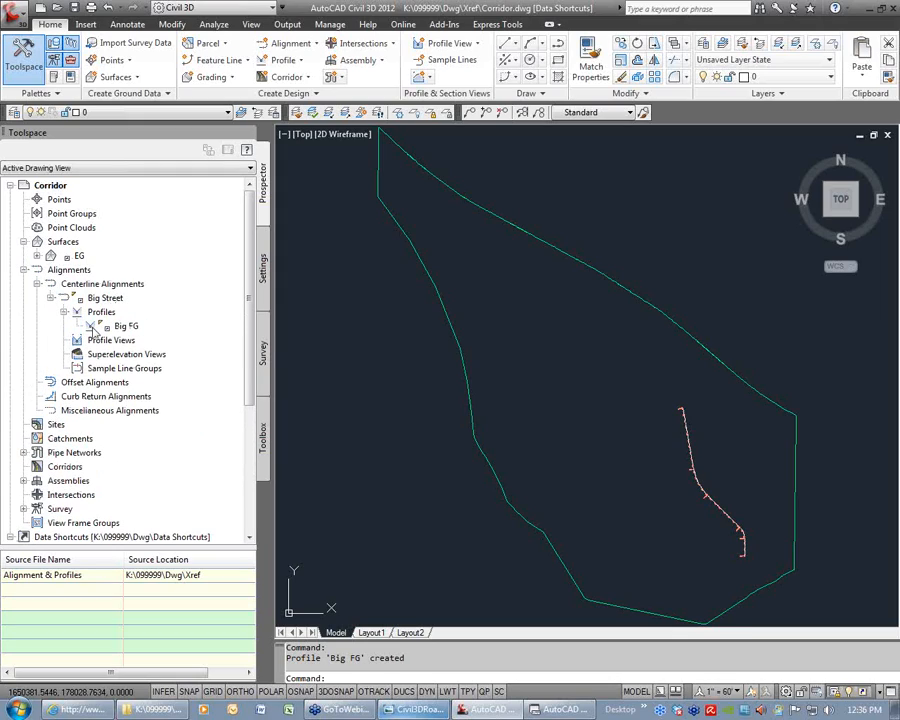
{"action": "left_click", "coordinate": [128, 327]}
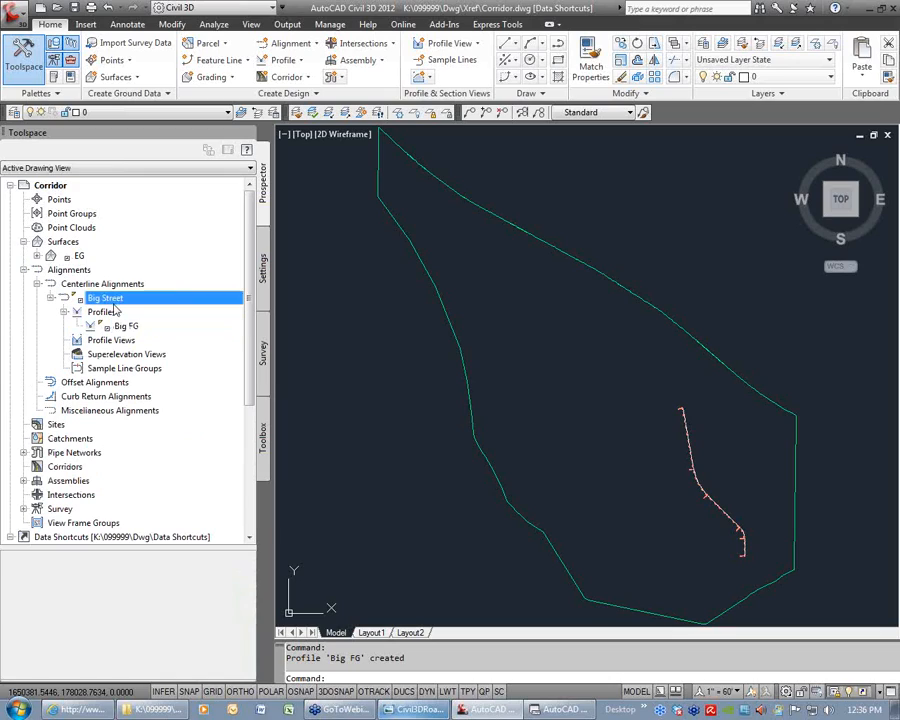
Create a data reference to the Small FG profile with the Design Profile style and Complete Label Set
{"action": "scroll", "coordinate": [175, 300], "scroll_direction": "down", "scroll_amount": 5}
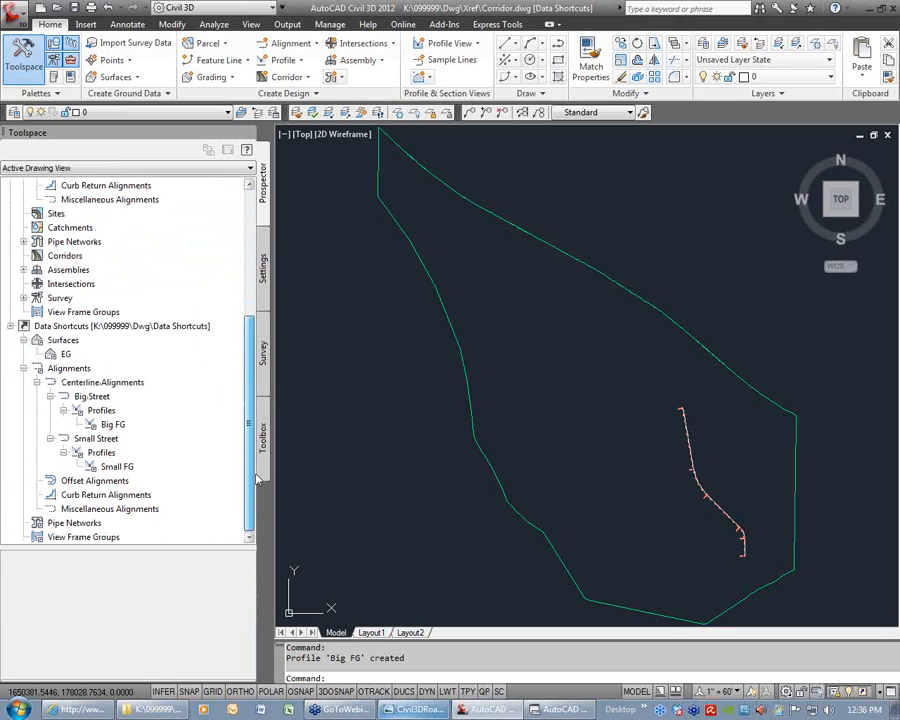
{"action": "right_click", "coordinate": [128, 468]}
{"action": "left_click", "coordinate": [176, 478]}
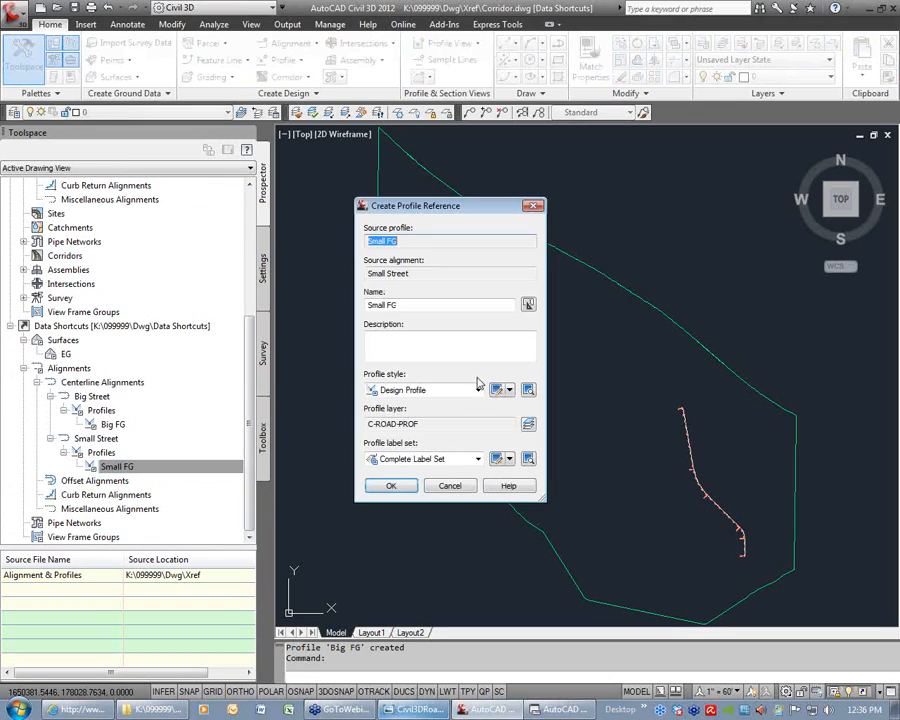
{"action": "left_click", "coordinate": [385, 483]}
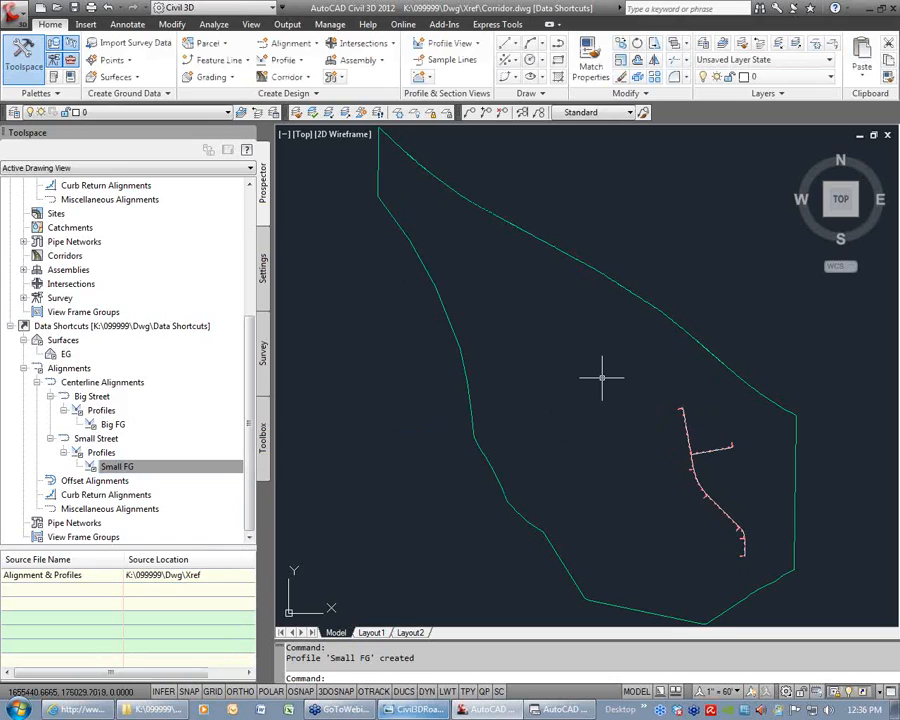
Attach Base.dwg from the Xref folder to the Corridor drawing as an overlay external reference
{"action": "type", "text": "xr"}
{"action": "key", "text": "Return"}
{"action": "left_click", "coordinate": [64, 85]}
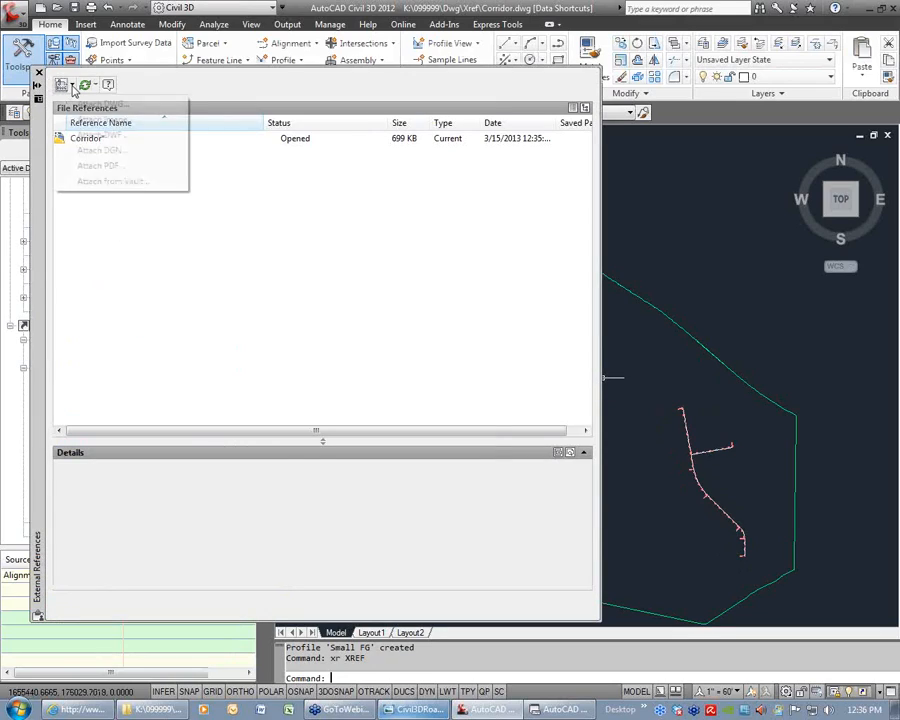
{"action": "left_click", "coordinate": [90, 104]}
{"action": "double_click", "coordinate": [350, 275]}
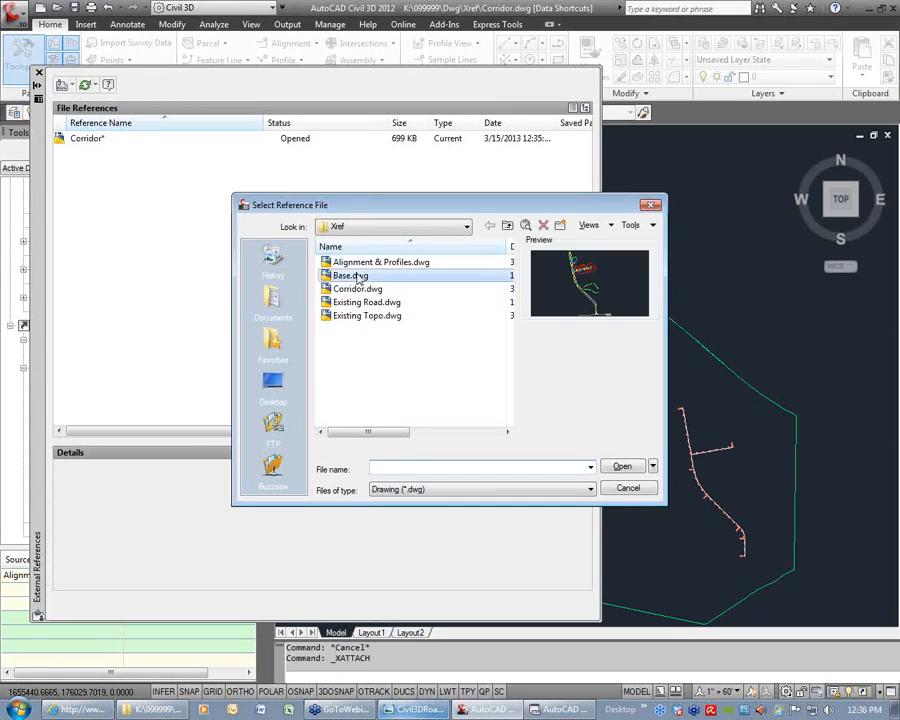
{"action": "left_click", "coordinate": [515, 492]}
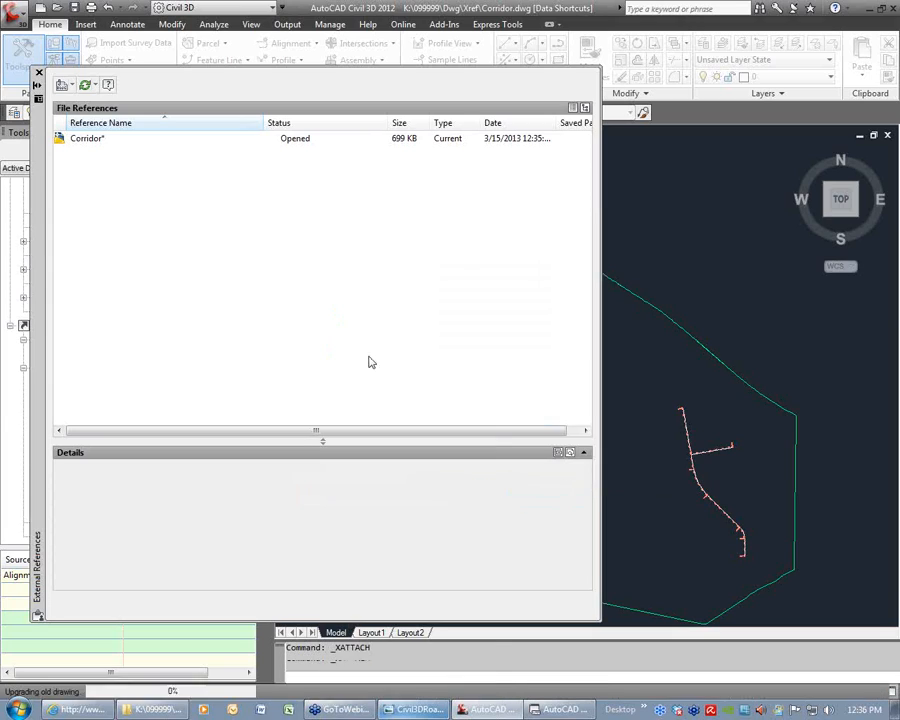
{"action": "left_click", "coordinate": [38, 74]}
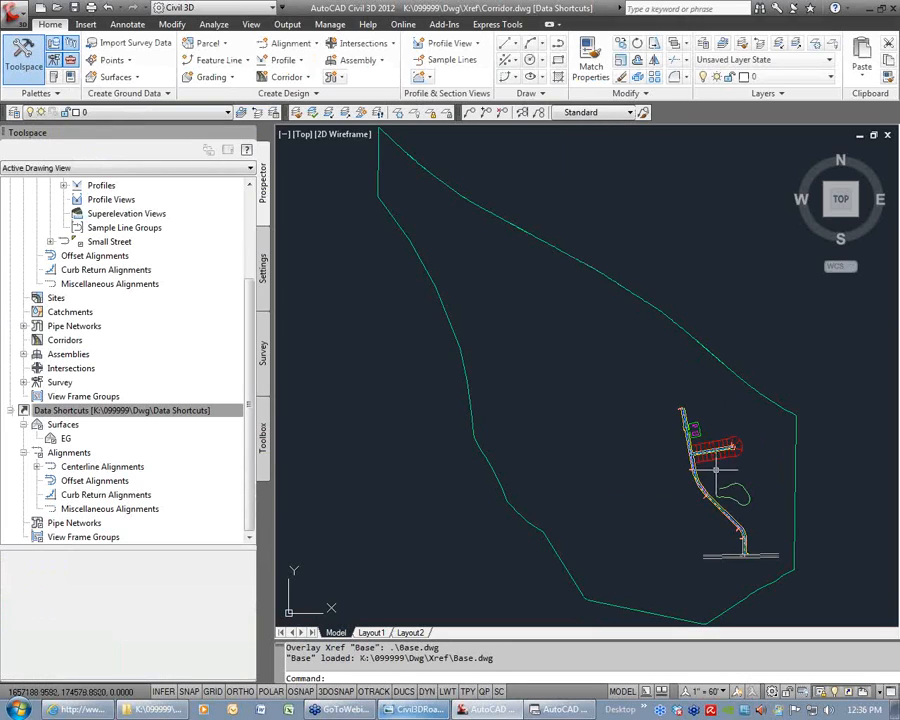
Inspect the attached base plan along the Big Street and Small Street alignments
{"action": "scroll", "coordinate": [690, 480], "scroll_direction": "up", "scroll_amount": 6}
{"action": "middle_click_drag", "start_coordinate": [525, 236], "coordinate": [561, 445]}
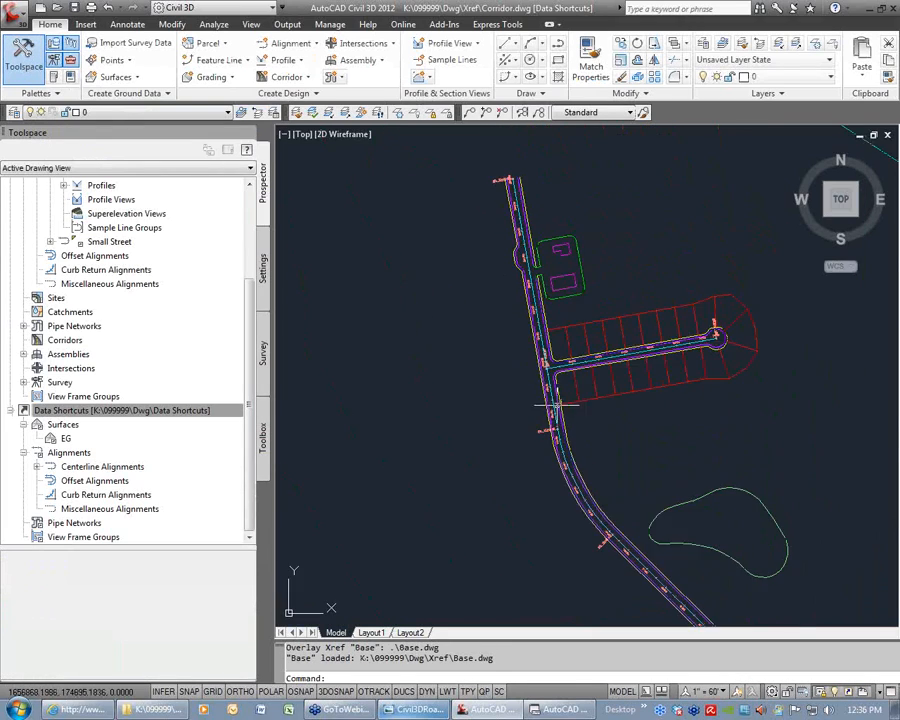
{"action": "scroll", "coordinate": [540, 381], "scroll_direction": "up", "scroll_amount": 3}
{"action": "scroll", "coordinate": [568, 342], "scroll_direction": "down", "scroll_amount": 4}
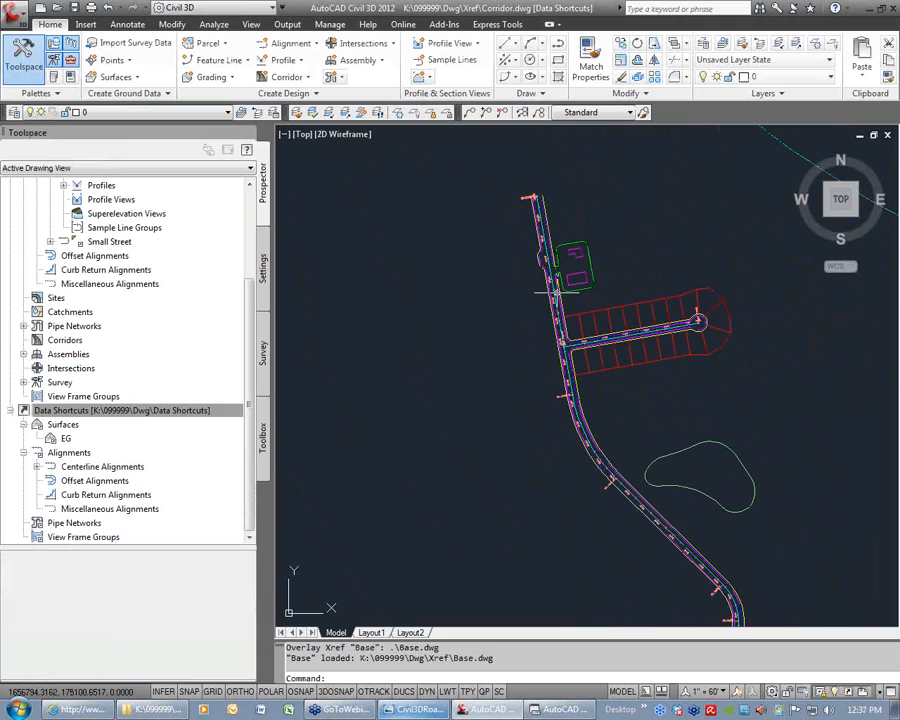
{"action": "scroll", "coordinate": [552, 291], "scroll_direction": "down", "scroll_amount": 5}
{"action": "scroll", "coordinate": [602, 352], "scroll_direction": "up", "scroll_amount": 1}
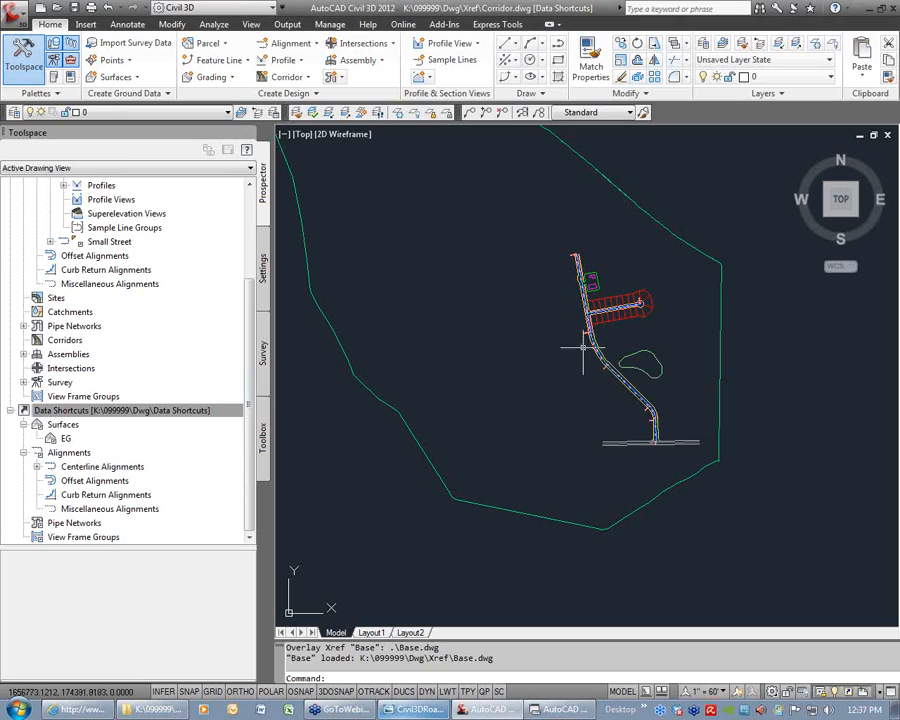
Switch to the Example Road Project Structure diagram, review the corridor drawing's references, and return to the Corridor drawing
{"action": "middle_click_drag", "start_coordinate": [580, 330], "coordinate": [604, 366]}
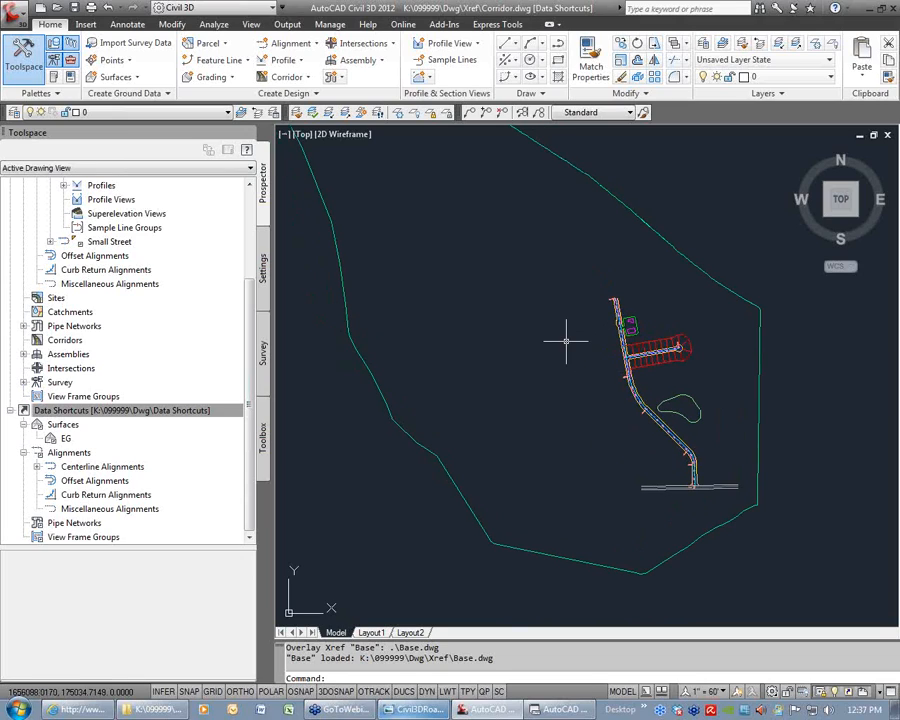
{"action": "left_click", "coordinate": [415, 709]}
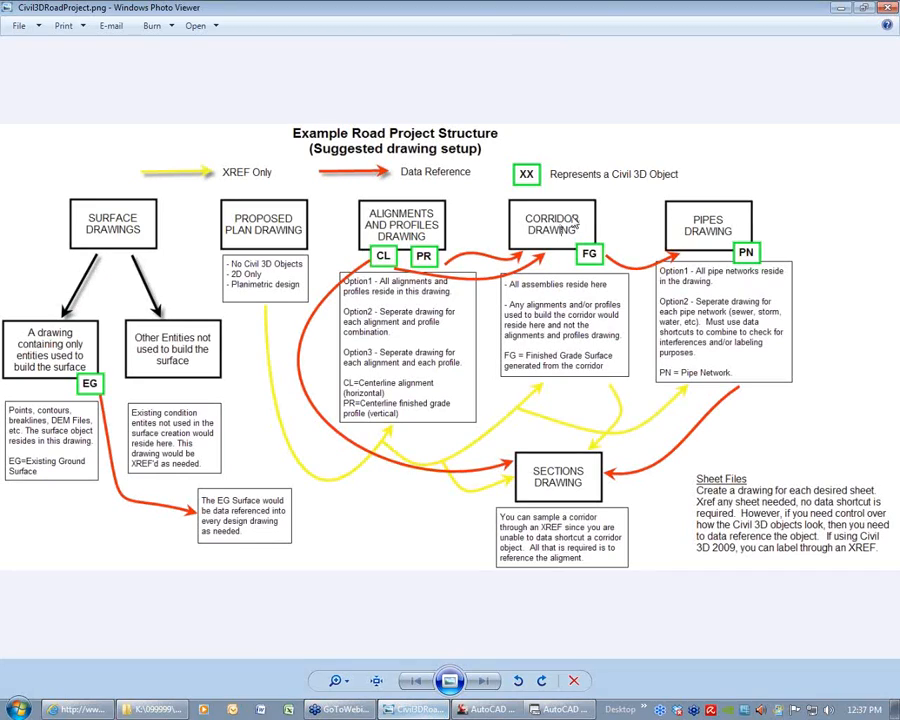
{"action": "left_click", "coordinate": [843, 12]}
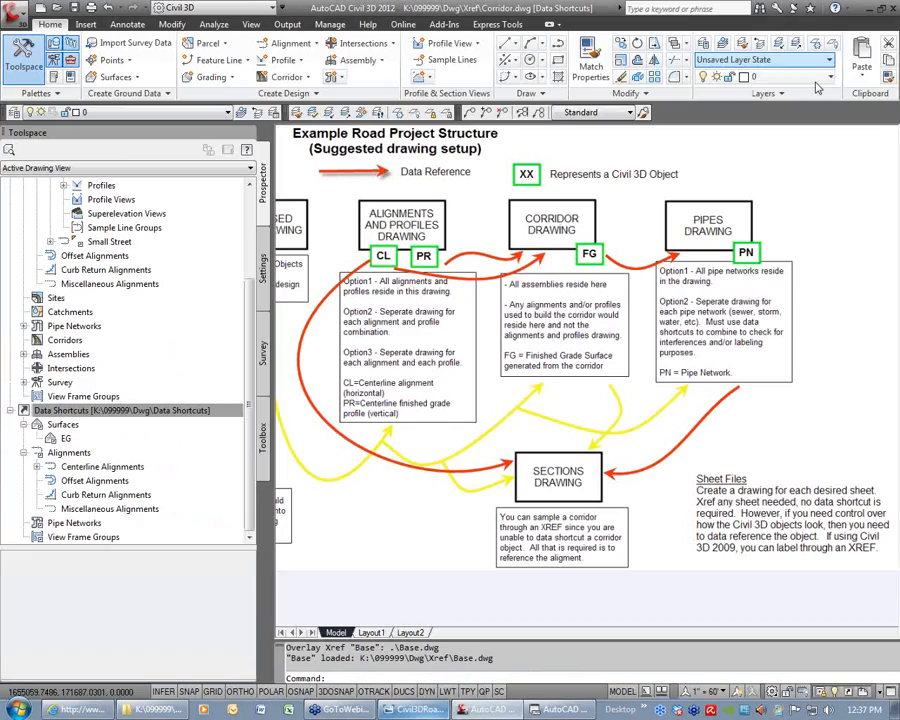
{"action": "left_click", "coordinate": [538, 263]}
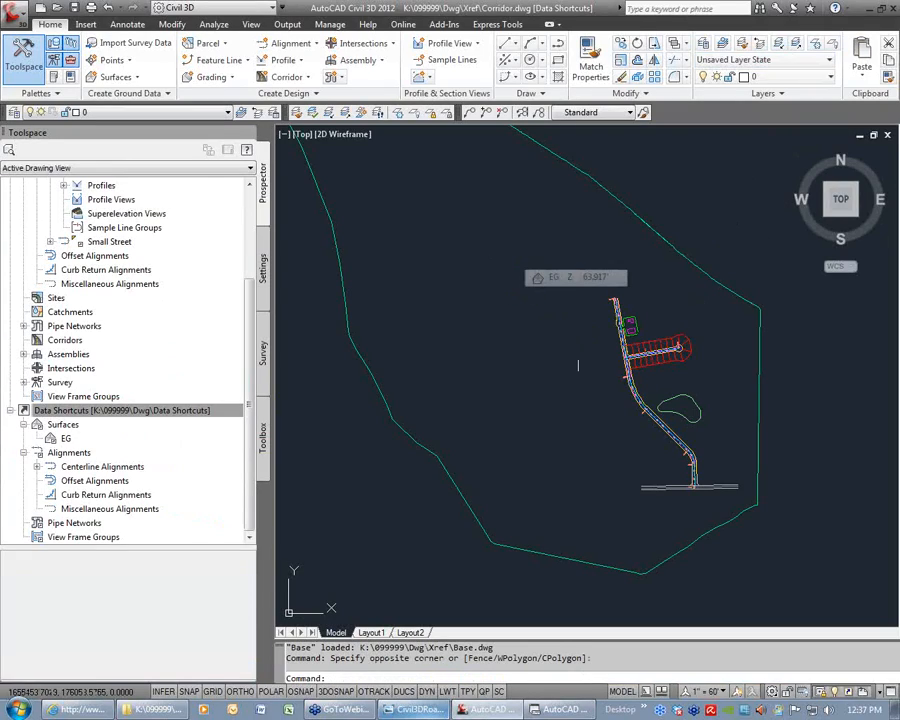
Insert the ready-made Basic Assembly from the tool palettes in open space west of Big Street's north end
{"action": "key", "text": "ctrl+3"}
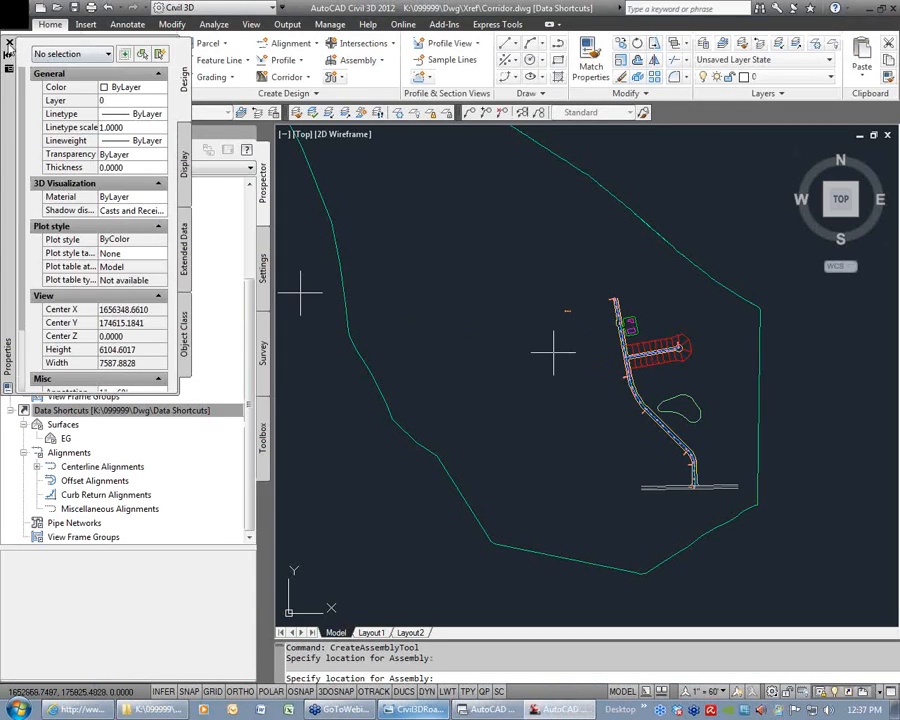
{"action": "scroll", "coordinate": [530, 317], "scroll_direction": "up", "scroll_amount": 10}
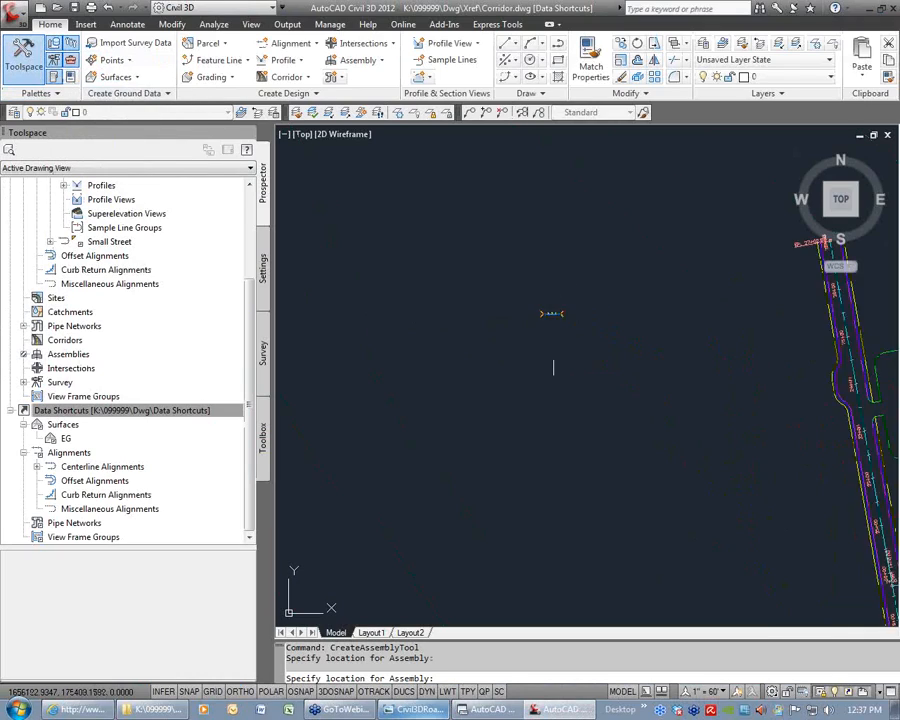
{"action": "scroll", "coordinate": [640, 360], "scroll_direction": "down", "scroll_amount": 4}
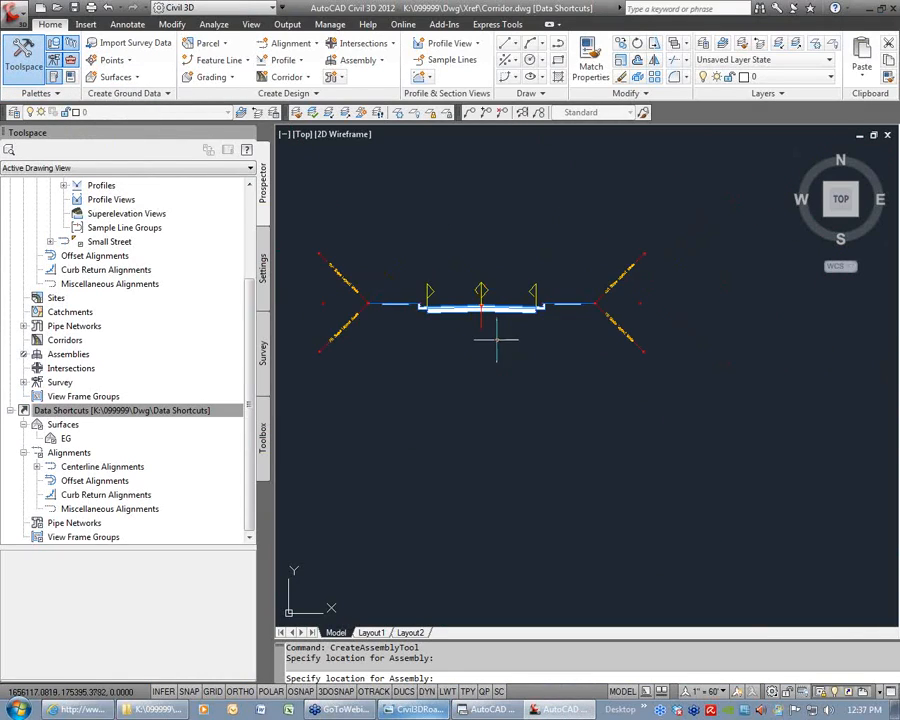
{"action": "scroll", "coordinate": [564, 365], "scroll_direction": "down", "scroll_amount": 12}
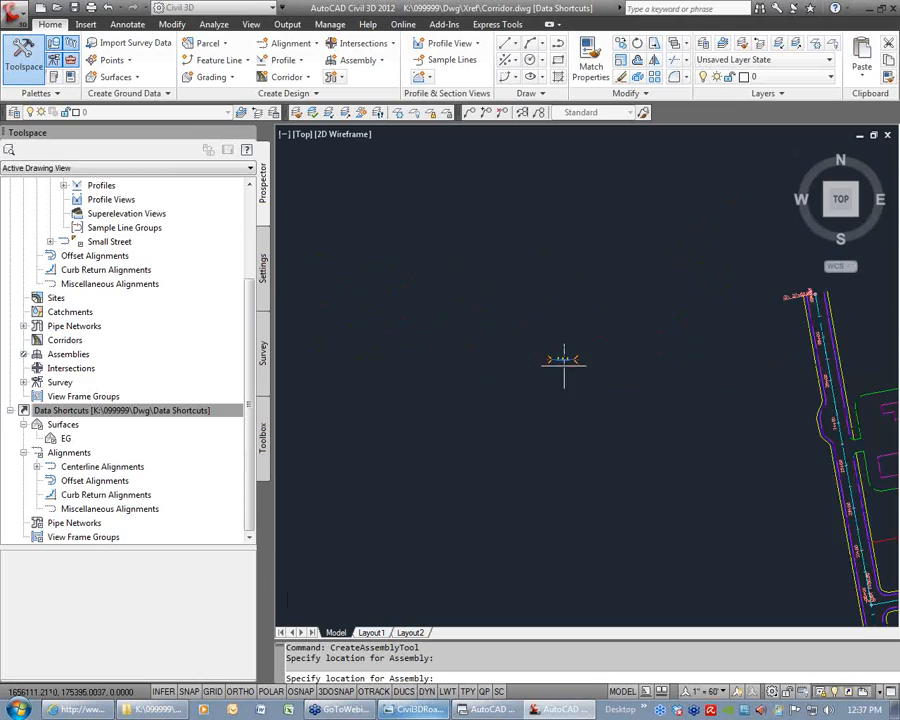
{"action": "middle_click_drag", "start_coordinate": [660, 460], "coordinate": [511, 303]}
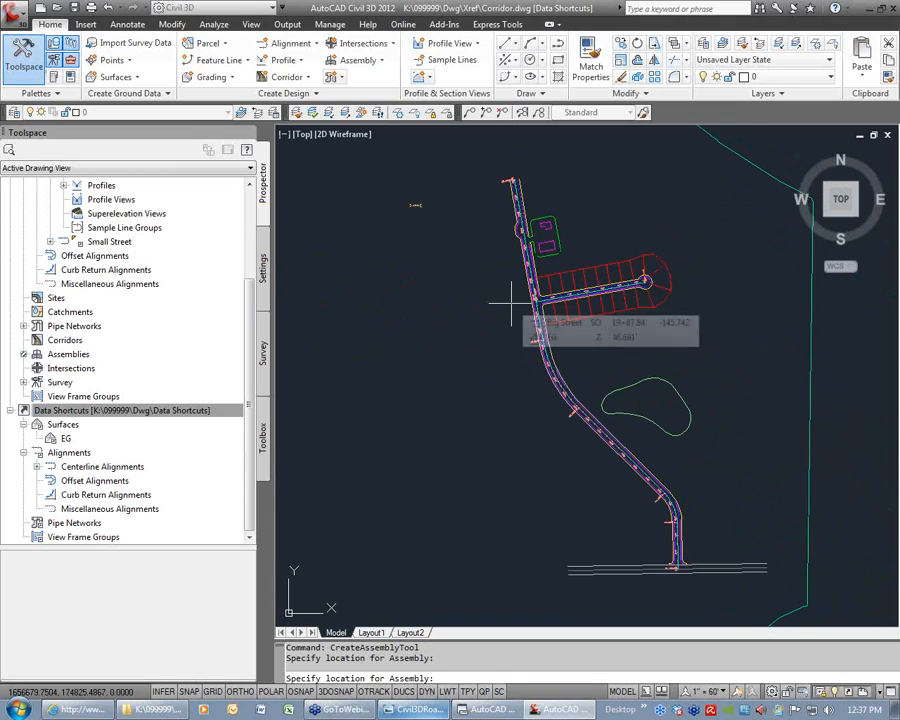
Start a new corridor using the Big Street alignment, the Big FG profile and the Basic Assembly
{"action": "left_click", "coordinate": [287, 80]}
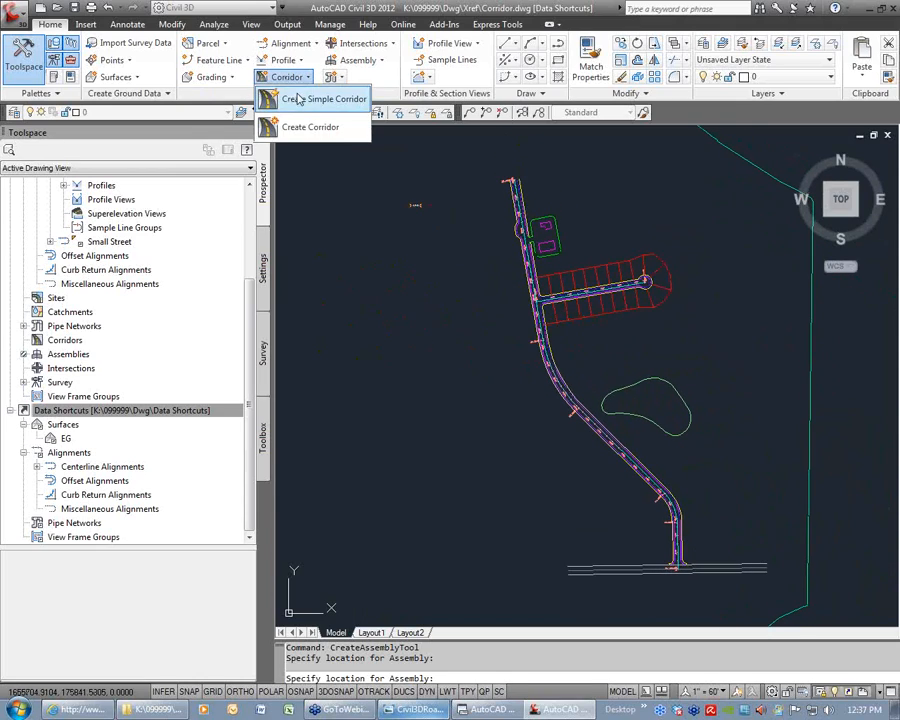
{"action": "left_click", "coordinate": [290, 126]}
{"action": "key", "text": "Return"}
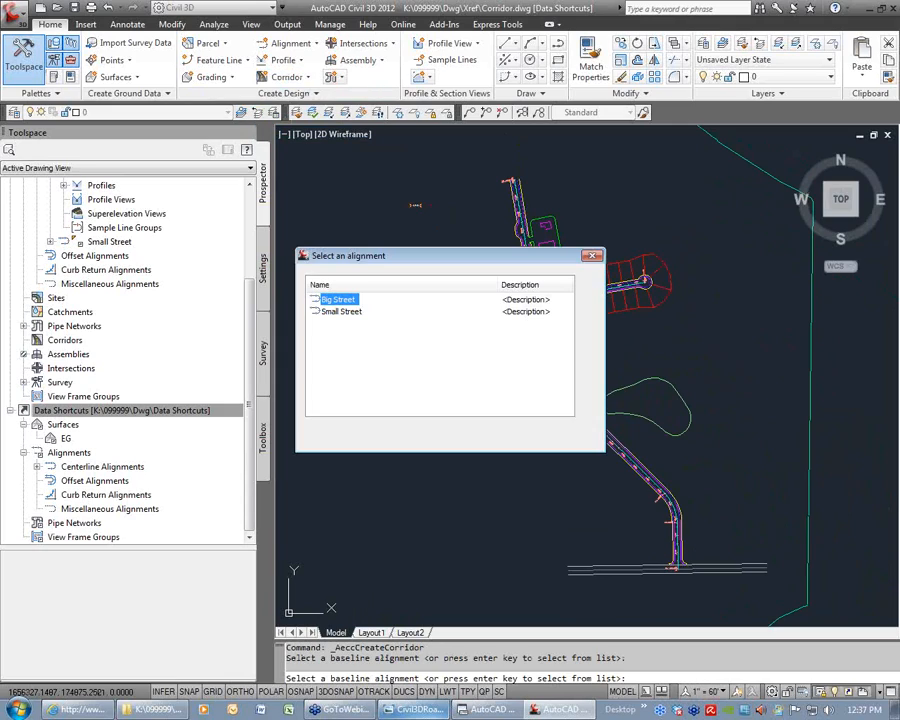
{"action": "left_click", "coordinate": [452, 437]}
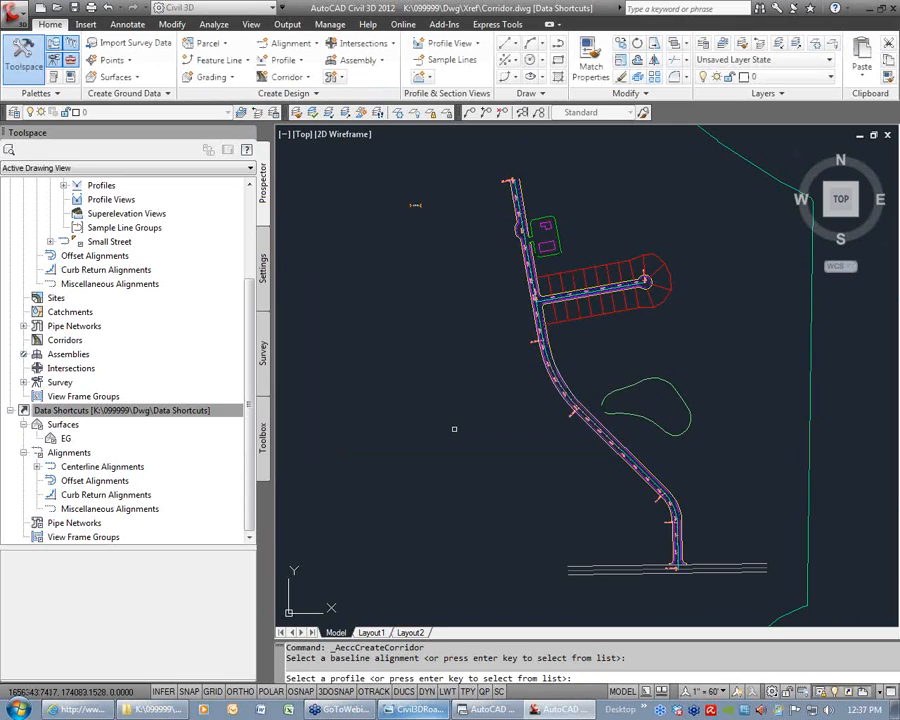
{"action": "key", "text": "Return"}
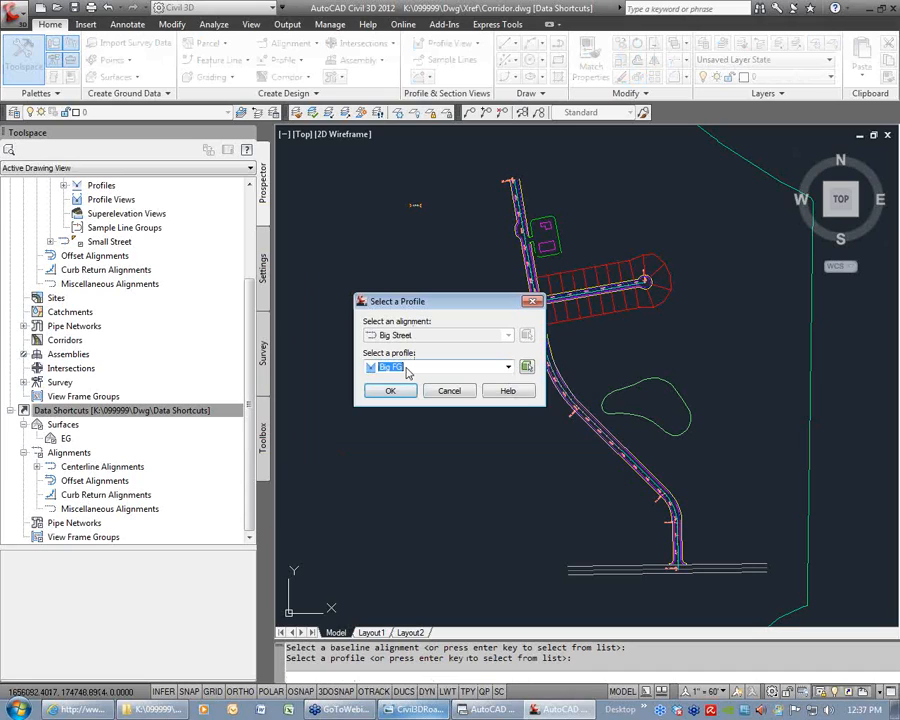
{"action": "left_click", "coordinate": [398, 392]}
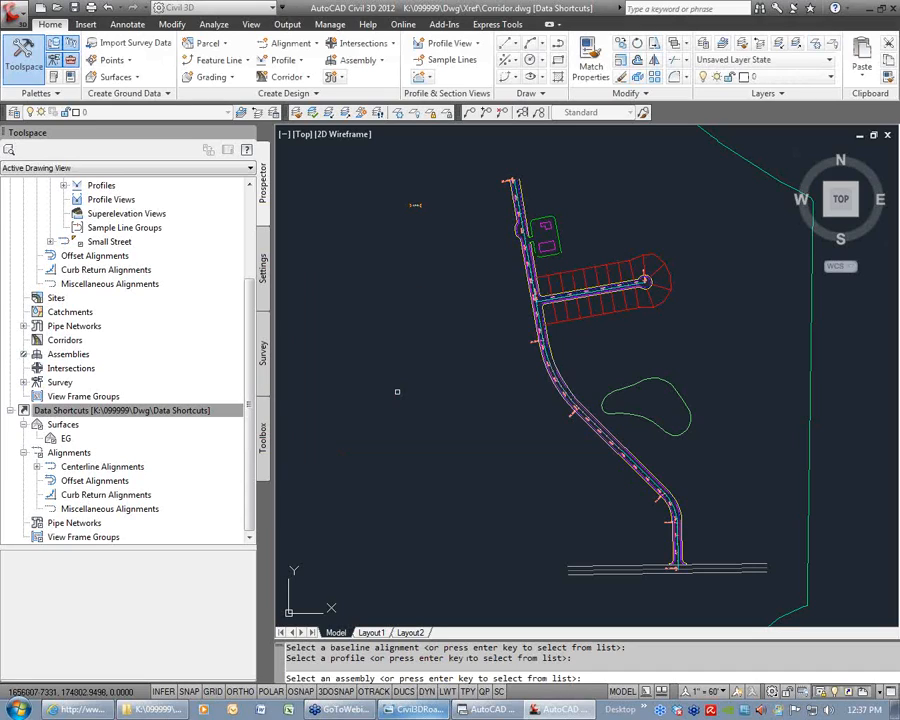
{"action": "key", "text": "Return"}
{"action": "left_click", "coordinate": [403, 395]}
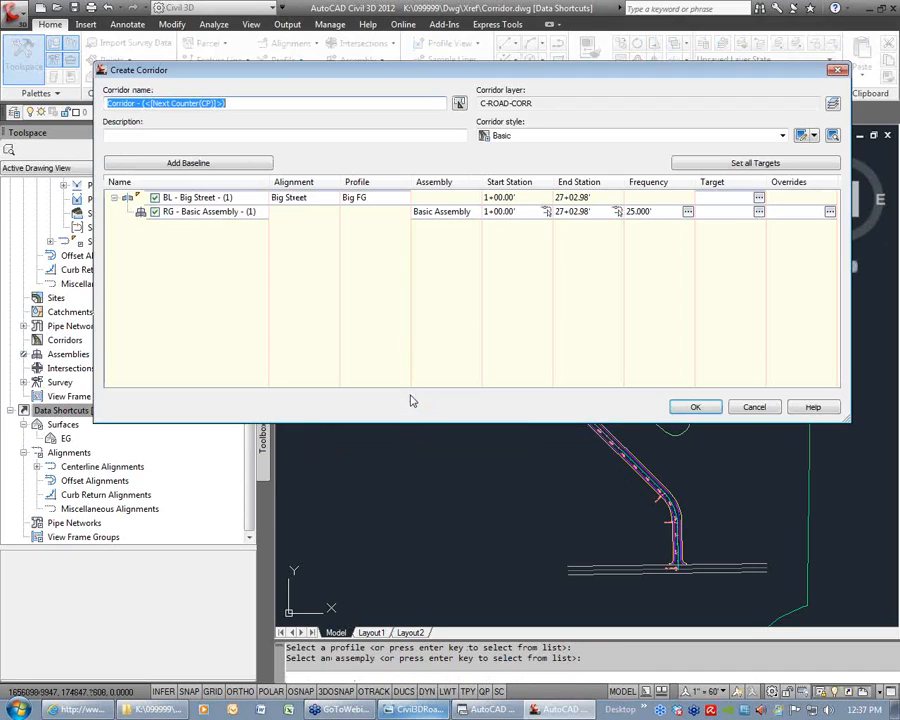
Limit the Basic Assembly region to stations 10+00 through 20+00, create the corridor, and dismiss the event list
{"action": "left_click", "coordinate": [515, 214]}
{"action": "type", "text": "100"}
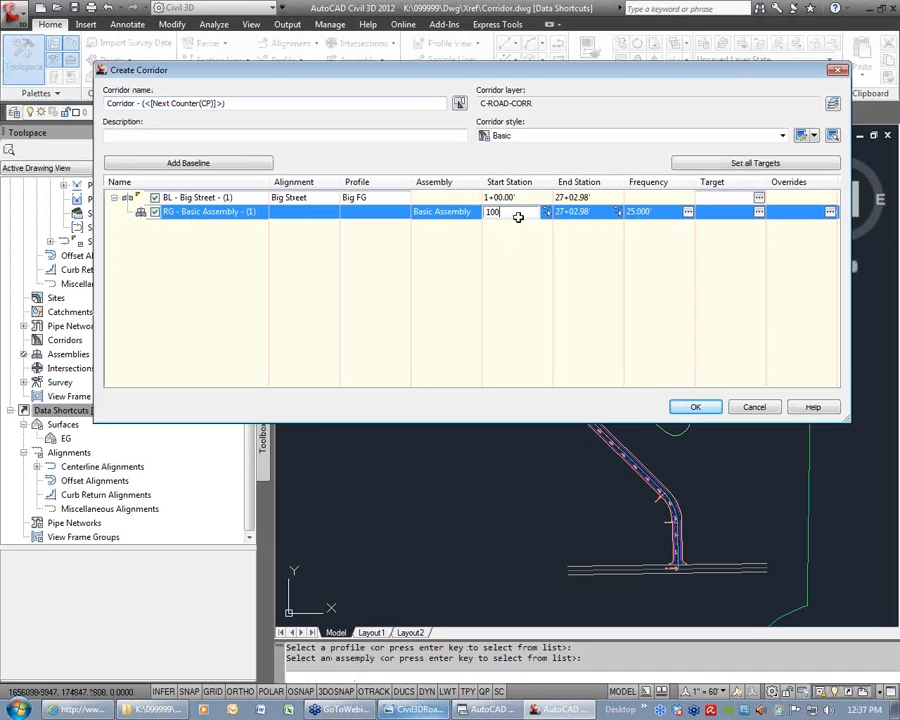
{"action": "left_click", "coordinate": [576, 212]}
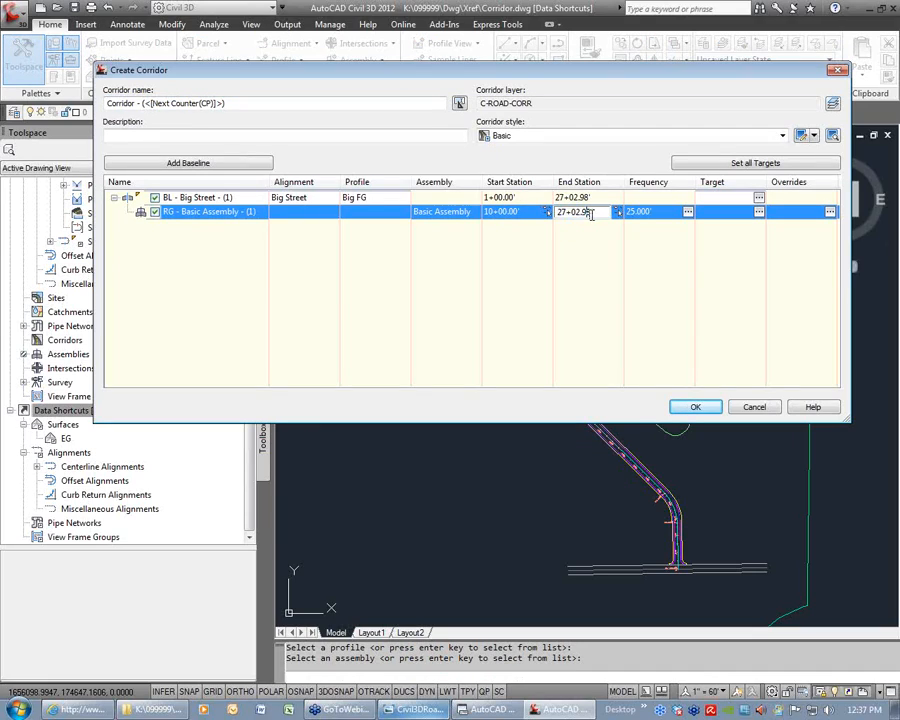
{"action": "left_click", "coordinate": [547, 216]}
{"action": "left_click", "coordinate": [585, 213]}
{"action": "type", "text": "2"}
{"action": "type", "text": "0+00"}
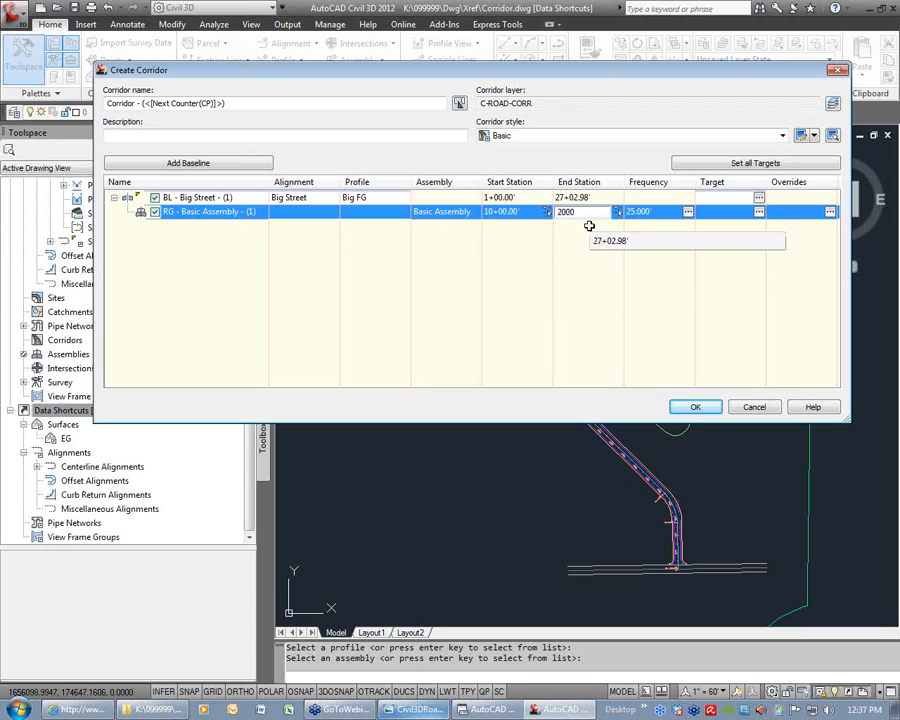
{"action": "left_click", "coordinate": [692, 405]}
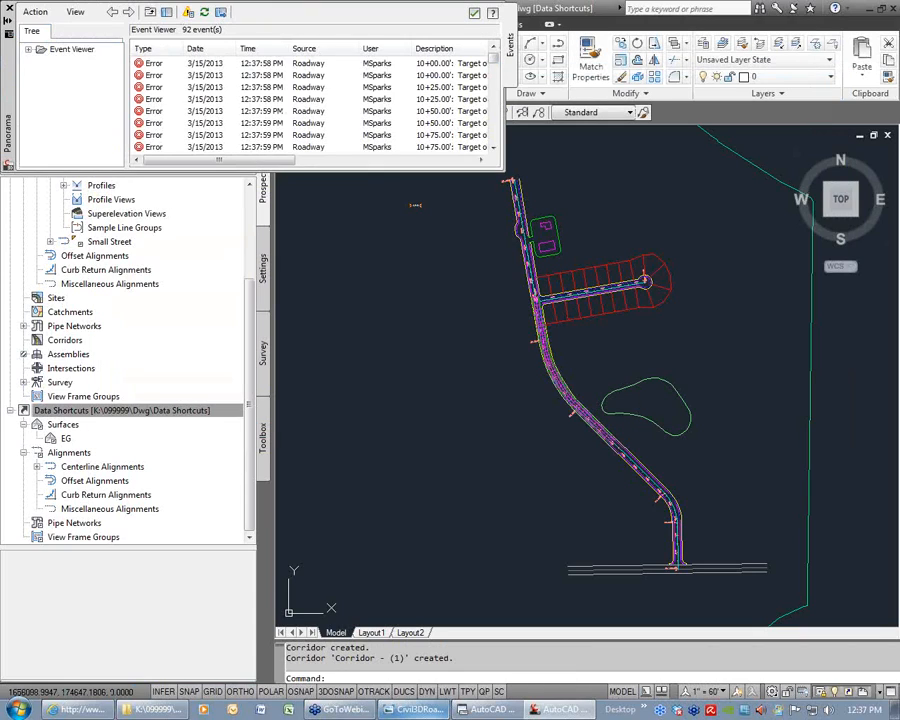
{"action": "left_click", "coordinate": [474, 13]}
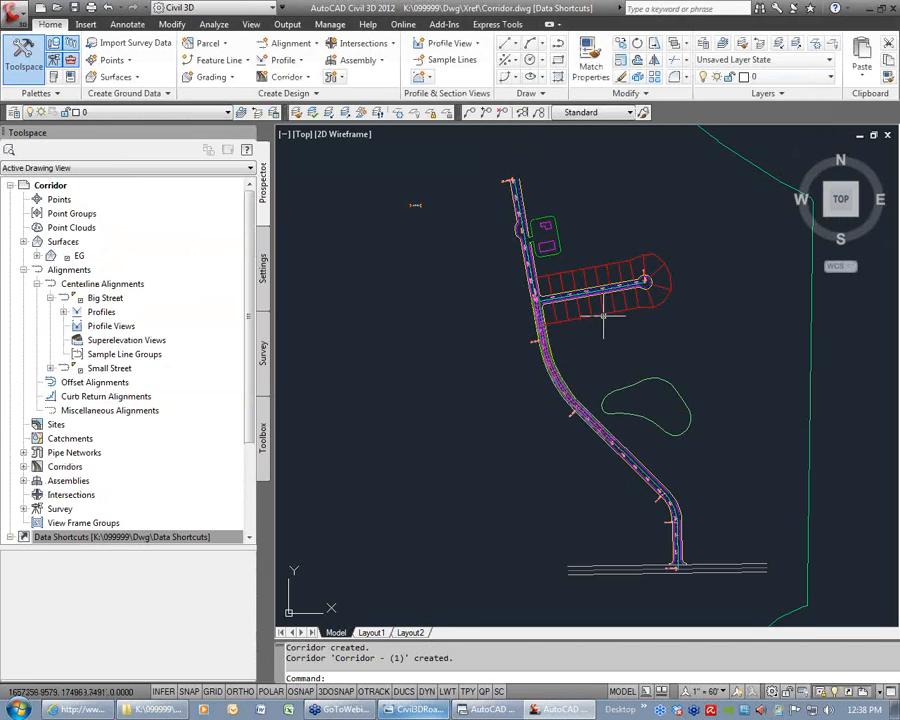
Set the EG surface as the Basic Assembly region's surface target in the corridor properties and rebuild the corridor
{"action": "scroll", "coordinate": [620, 392], "scroll_direction": "up", "scroll_amount": 6}
{"action": "scroll", "coordinate": [620, 392], "scroll_direction": "down", "scroll_amount": 2}
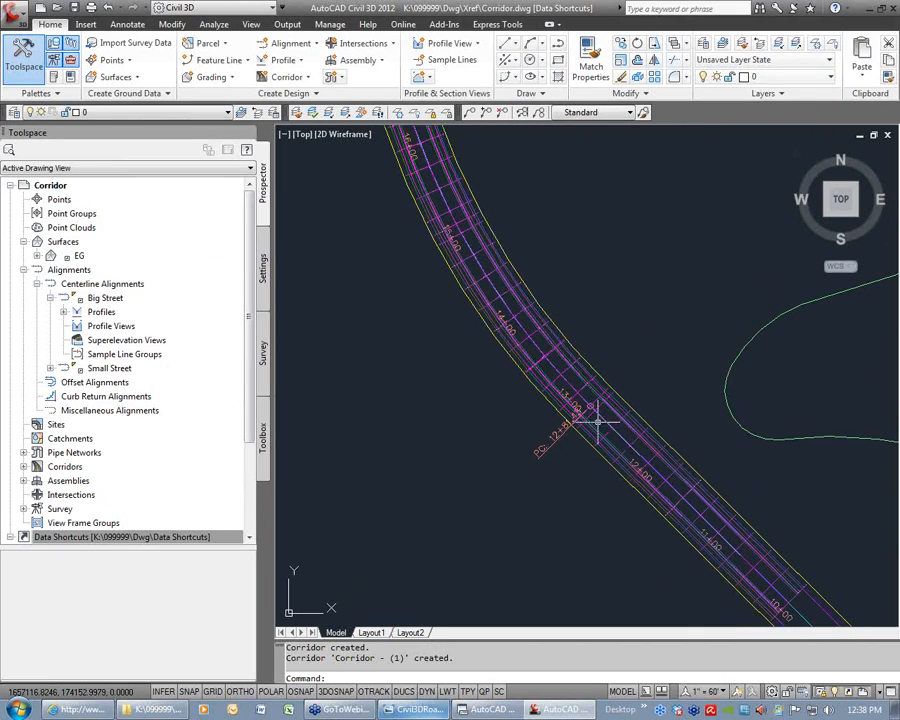
{"action": "left_click", "coordinate": [528, 327]}
{"action": "right_click", "coordinate": [589, 294]}
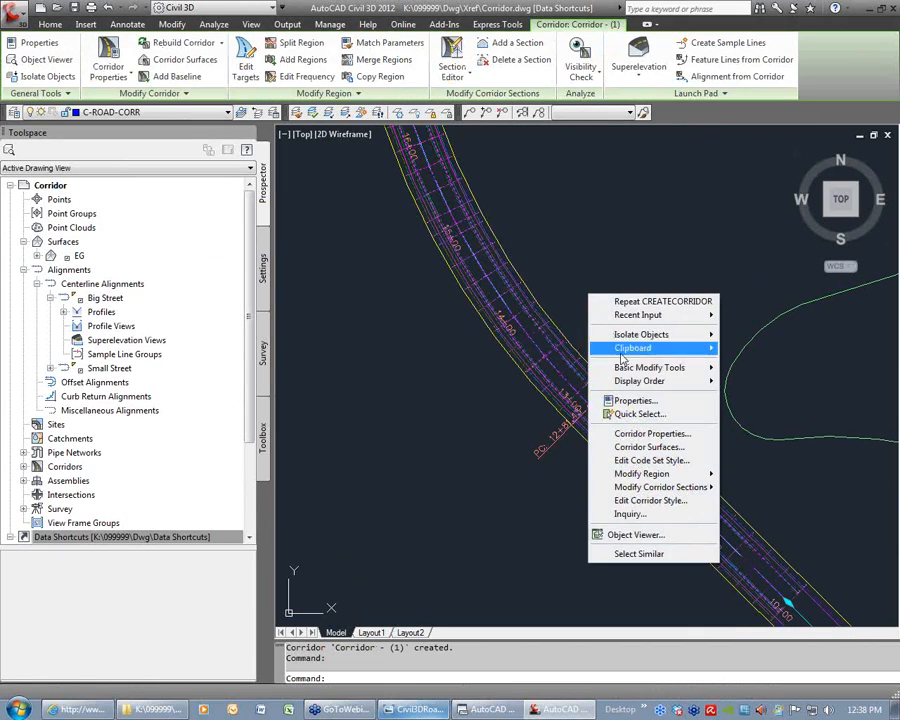
{"action": "left_click", "coordinate": [648, 433]}
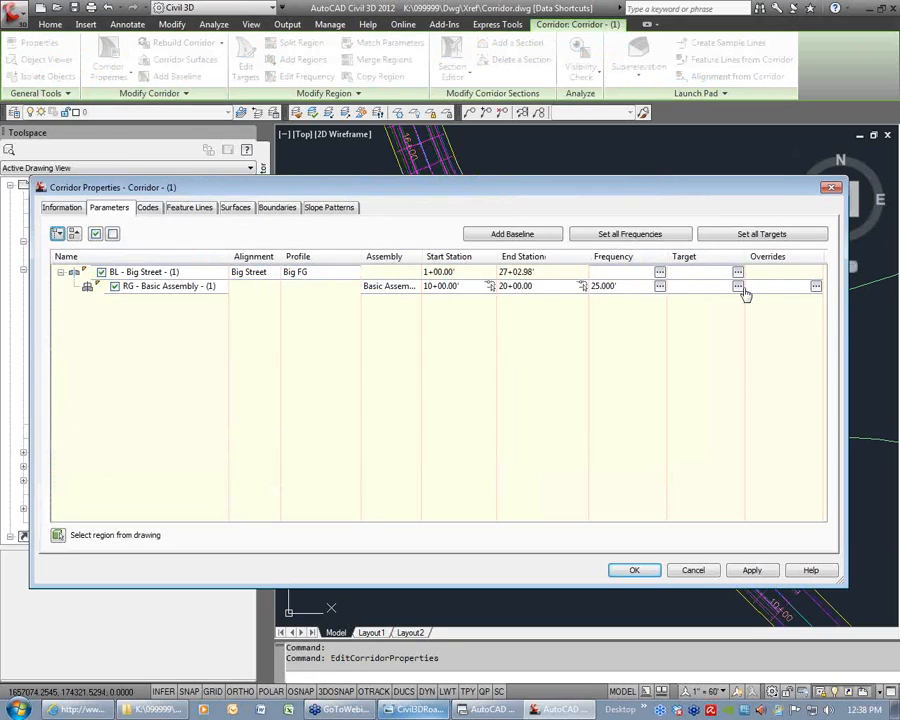
{"action": "left_click", "coordinate": [738, 287]}
{"action": "left_click", "coordinate": [292, 227]}
{"action": "left_click", "coordinate": [322, 309]}
{"action": "left_click", "coordinate": [450, 436]}
{"action": "left_click", "coordinate": [535, 582]}
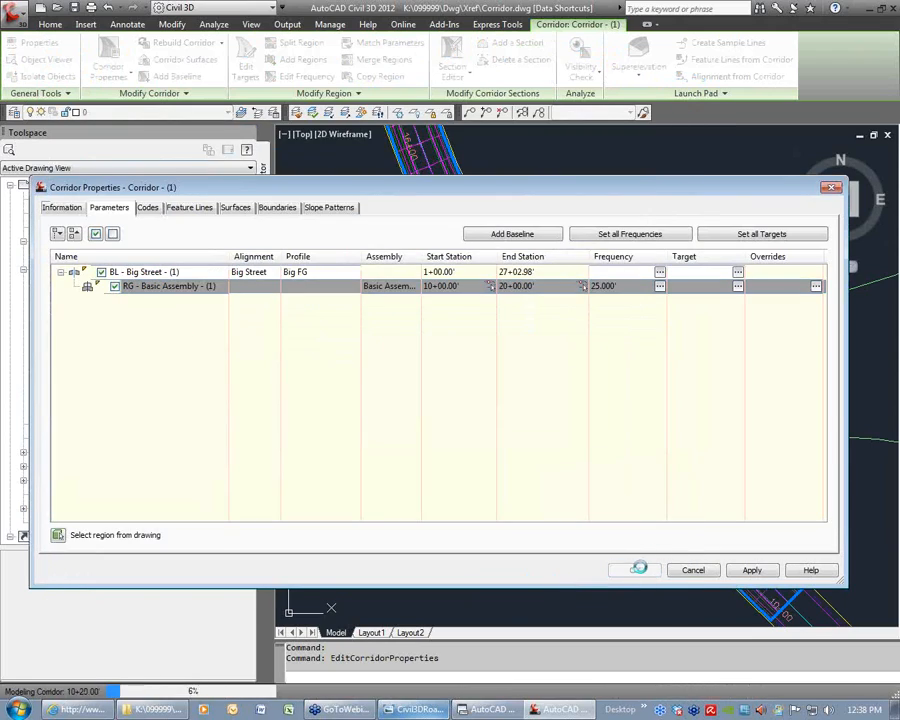
{"action": "key", "text": "Return"}
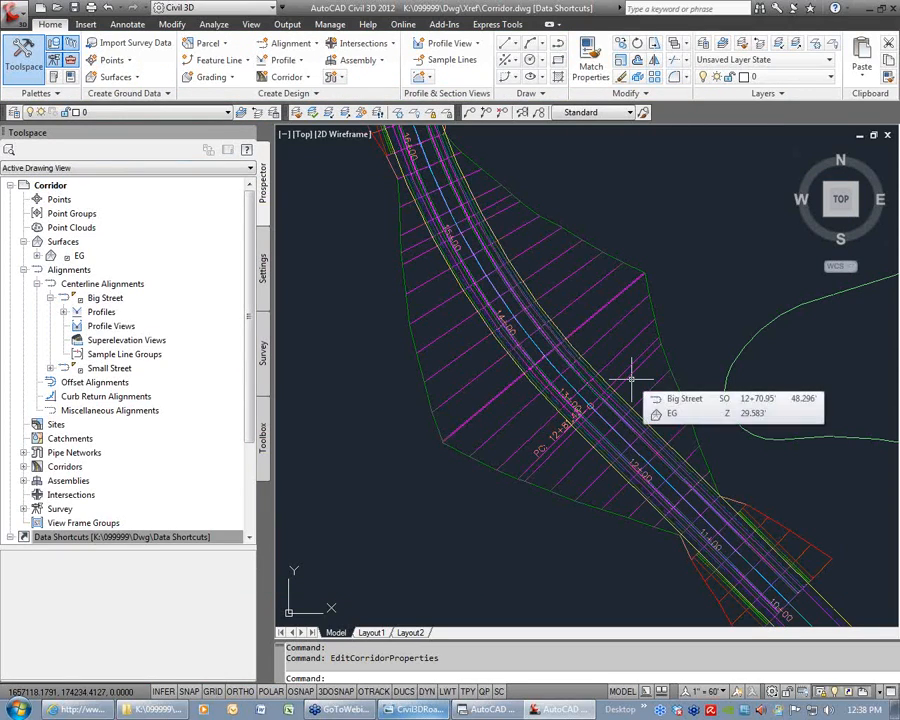
{"action": "scroll", "coordinate": [627, 297], "scroll_direction": "down", "scroll_amount": 8}
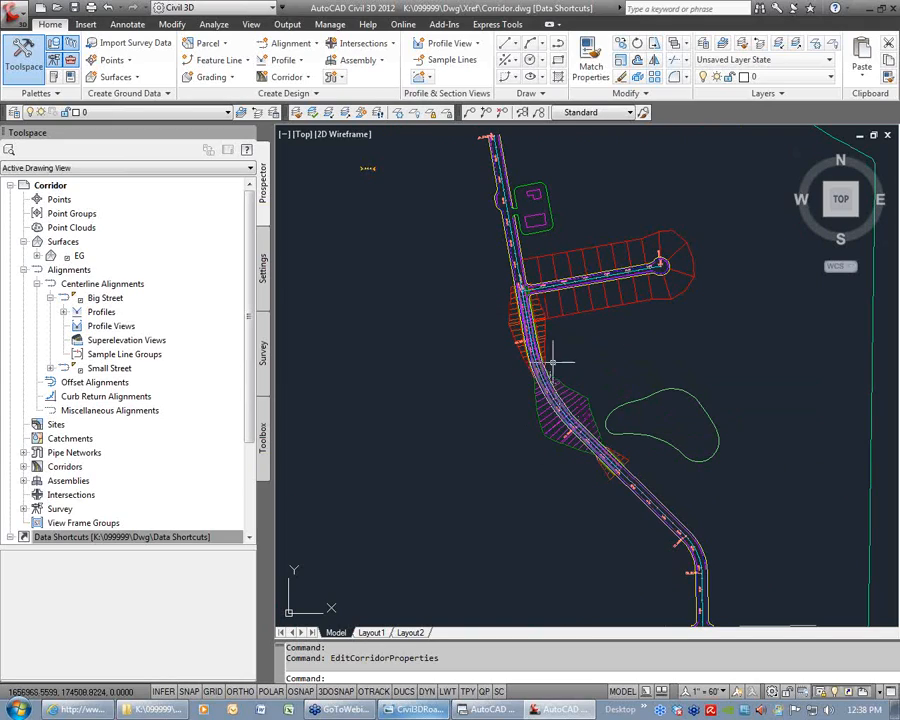
{"action": "double_click", "coordinate": [120, 537]}
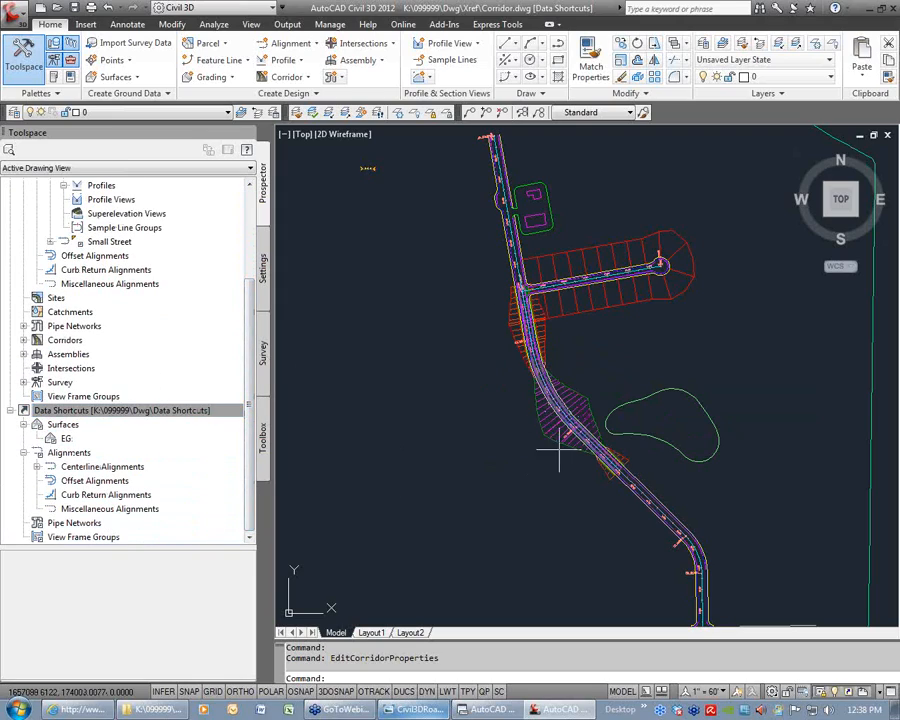
{"action": "mouse_move", "coordinate": [476, 306]}
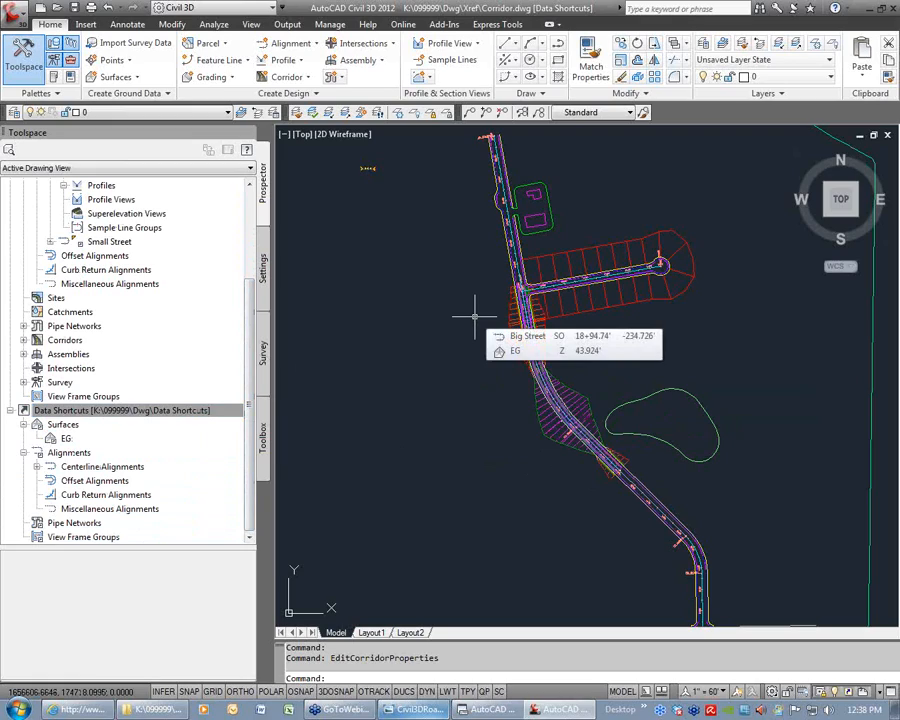
{"action": "mouse_move", "coordinate": [679, 358]}
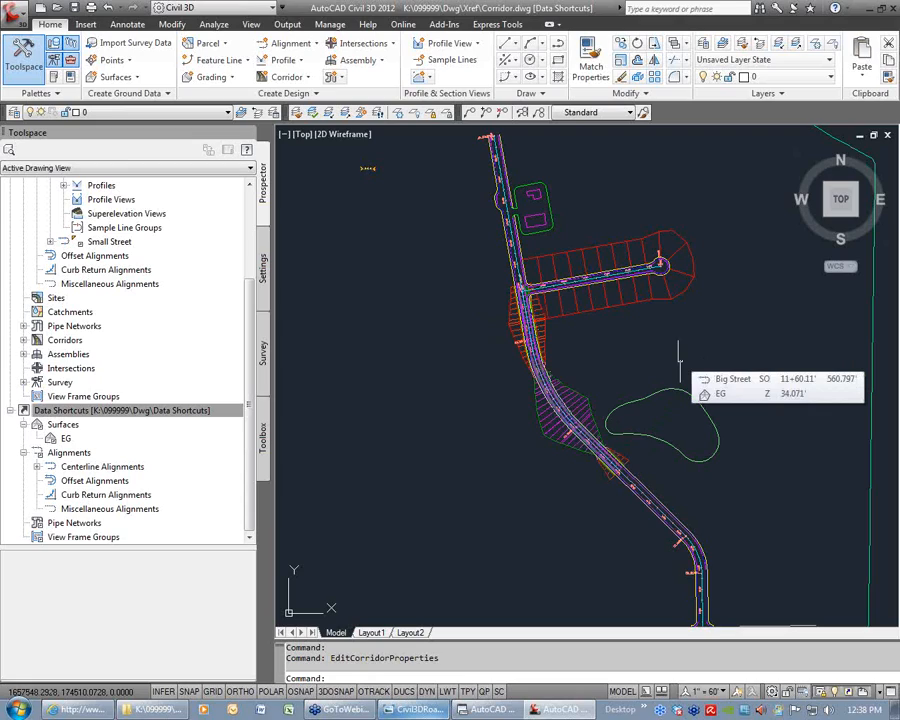
{"action": "left_click", "coordinate": [583, 322]}
Create a corridor surface named Top from the Top link code
{"action": "left_click", "coordinate": [512, 326]}
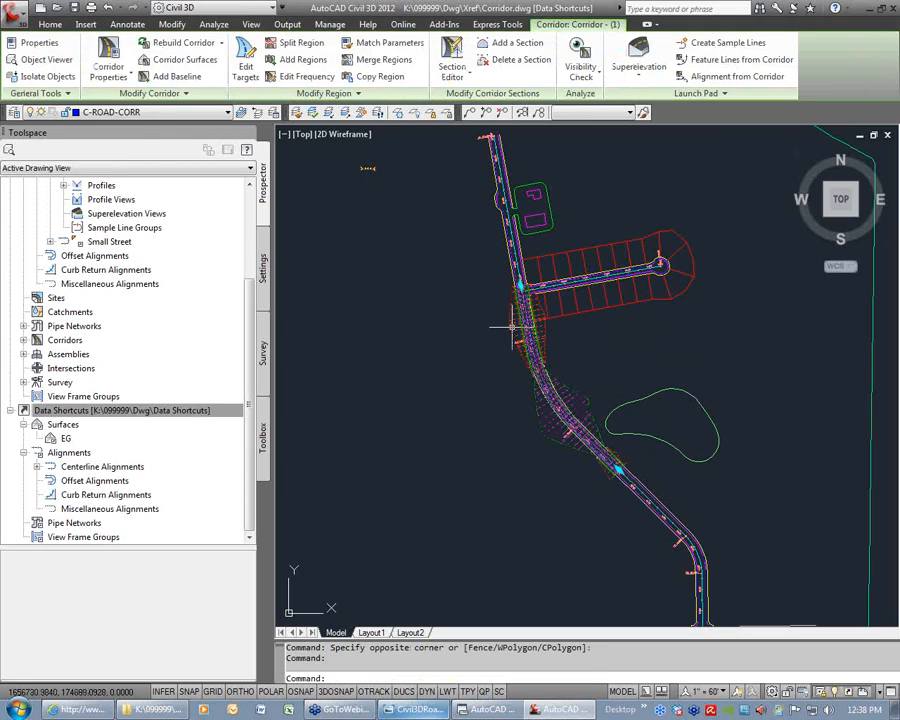
{"action": "left_click", "coordinate": [190, 61]}
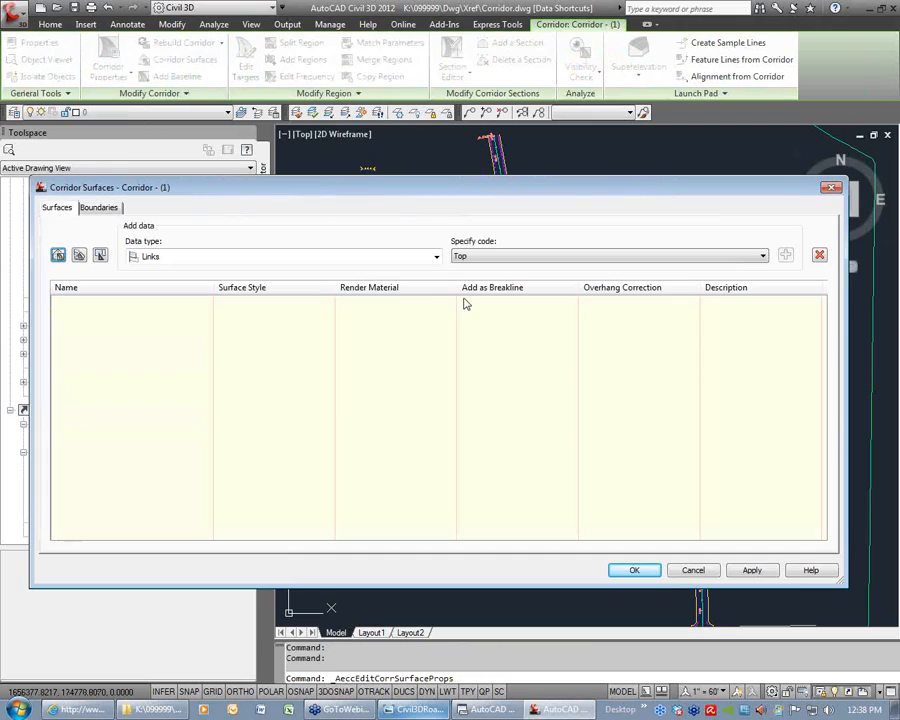
{"action": "left_click", "coordinate": [58, 254]}
{"action": "left_click", "coordinate": [138, 304]}
{"action": "type", "text": "Top"}
{"action": "key", "text": "Return"}
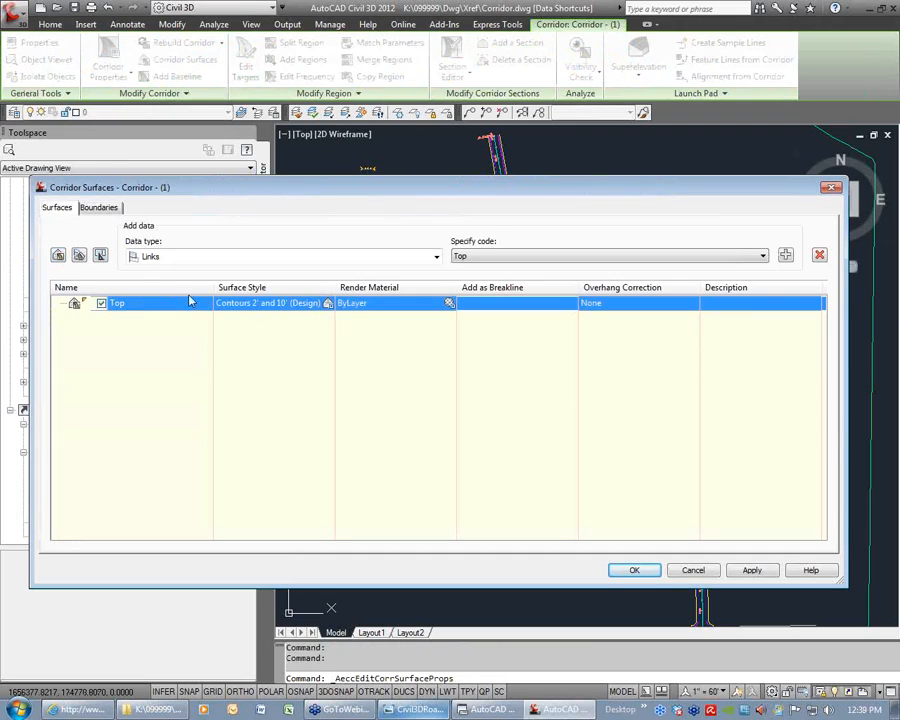
{"action": "left_click", "coordinate": [785, 254]}
Add an automatic Daylight boundary to the Top surface, rebuild the corridor, and check the contours around station 13+00
{"action": "left_click", "coordinate": [110, 208]}
{"action": "right_click", "coordinate": [125, 255]}
{"action": "mouse_move", "coordinate": [207, 256]}
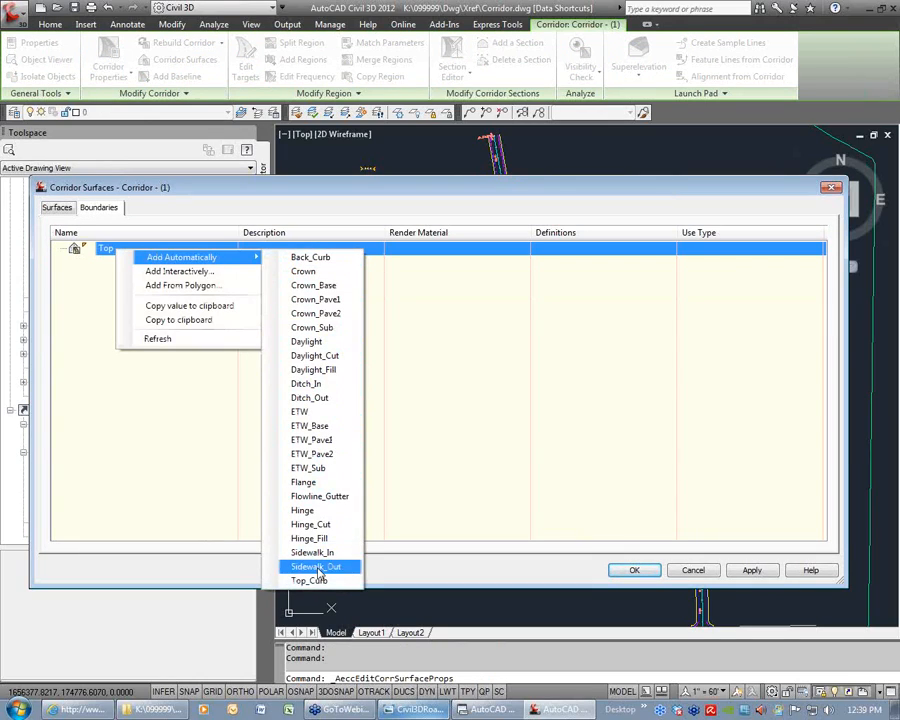
{"action": "left_click", "coordinate": [308, 342]}
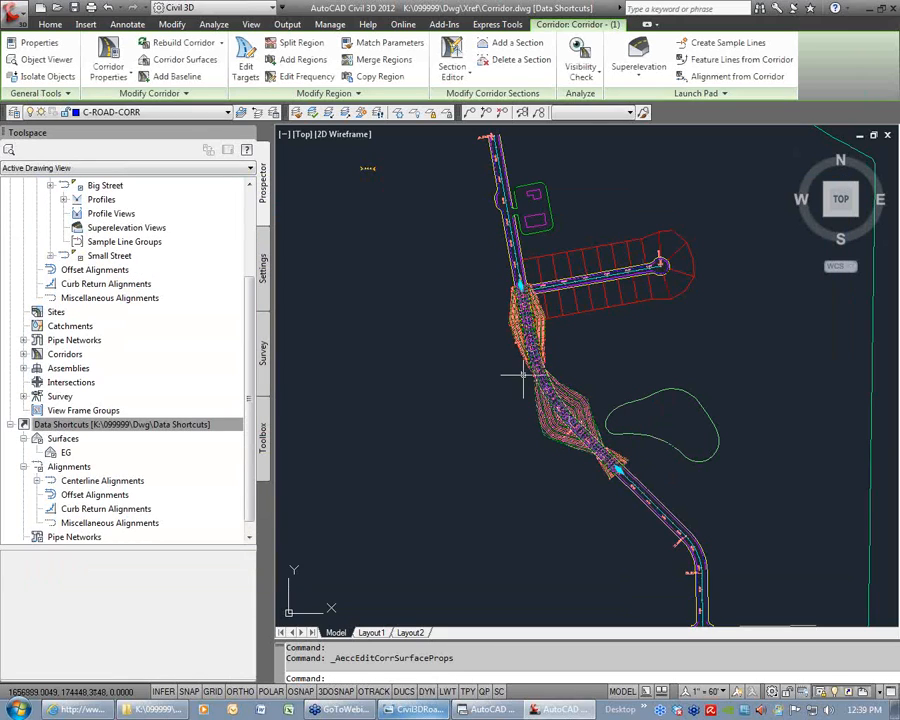
{"action": "key", "text": "Escape"}
{"action": "key", "text": "Escape"}
{"action": "scroll", "coordinate": [540, 400], "scroll_direction": "up", "scroll_amount": 4}
{"action": "scroll", "coordinate": [580, 420], "scroll_direction": "up", "scroll_amount": 2}
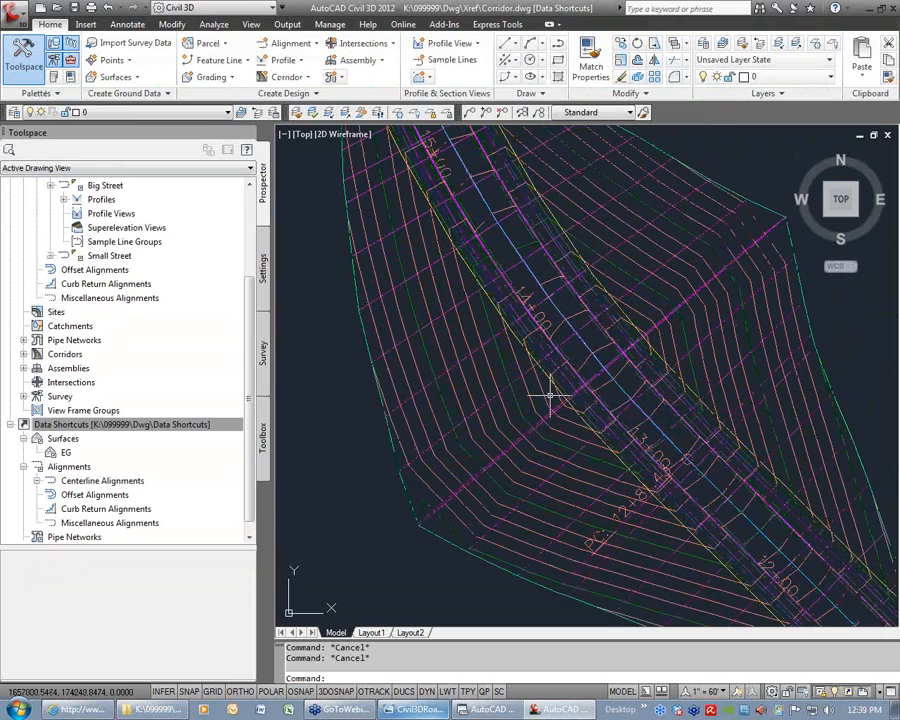
Locate the Top surface in the drawing's surface list and review the example road project structure diagram in Windows Photo Viewer
{"action": "scroll", "coordinate": [514, 382], "scroll_direction": "down", "scroll_amount": 3}
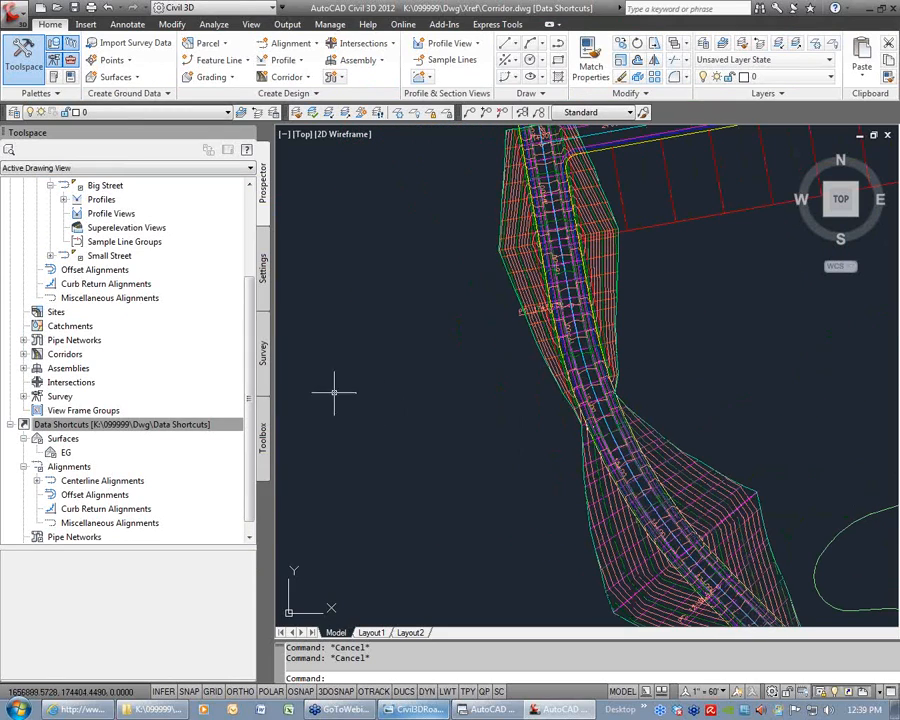
{"action": "scroll", "coordinate": [36, 285], "scroll_direction": "up", "scroll_amount": 3}
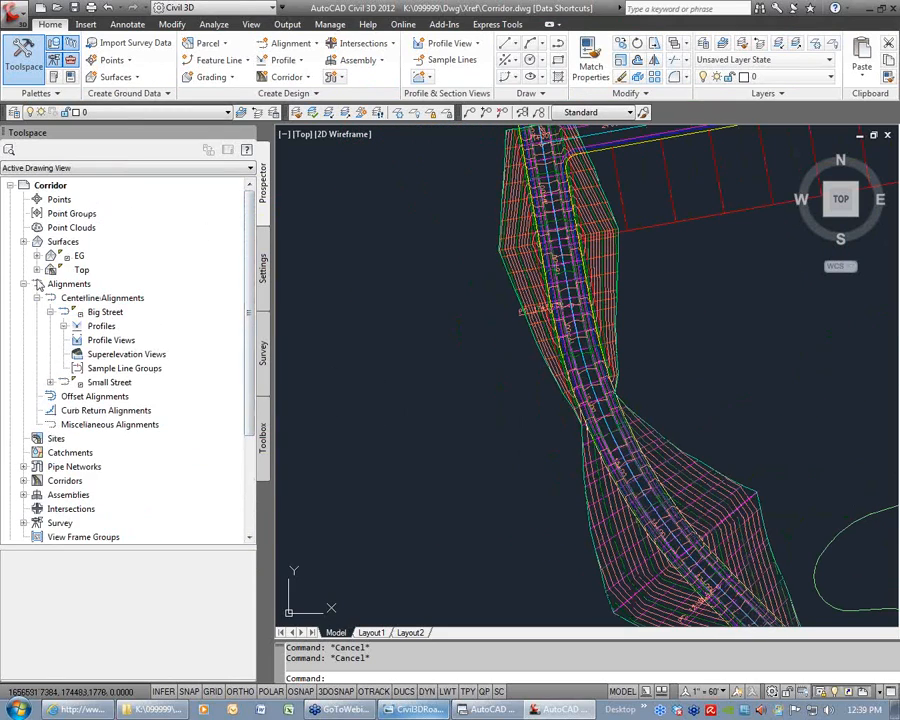
{"action": "left_click", "coordinate": [84, 271]}
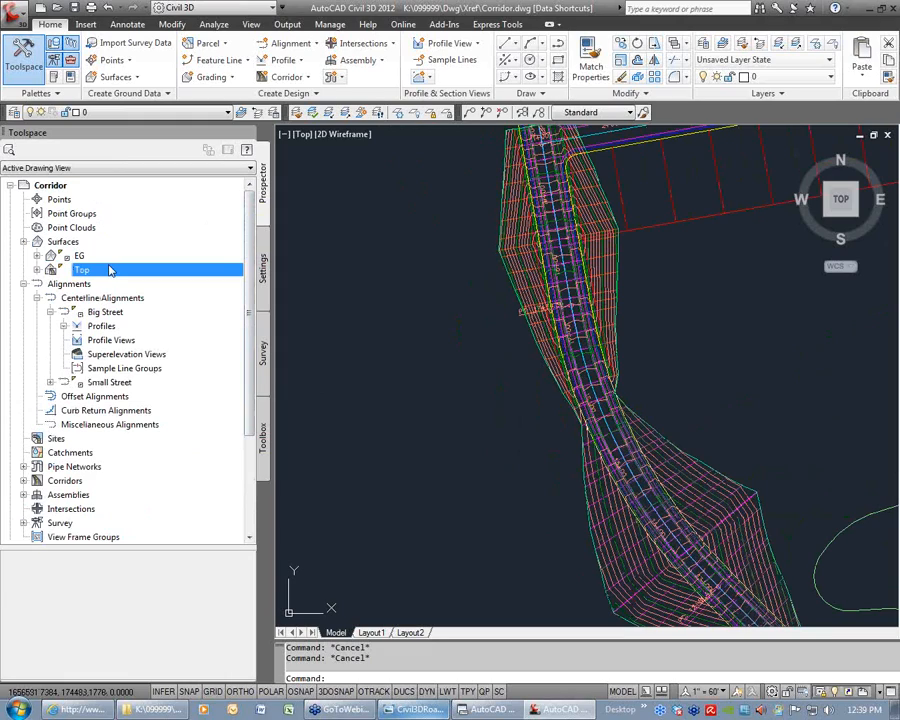
{"action": "left_click", "coordinate": [410, 710]}
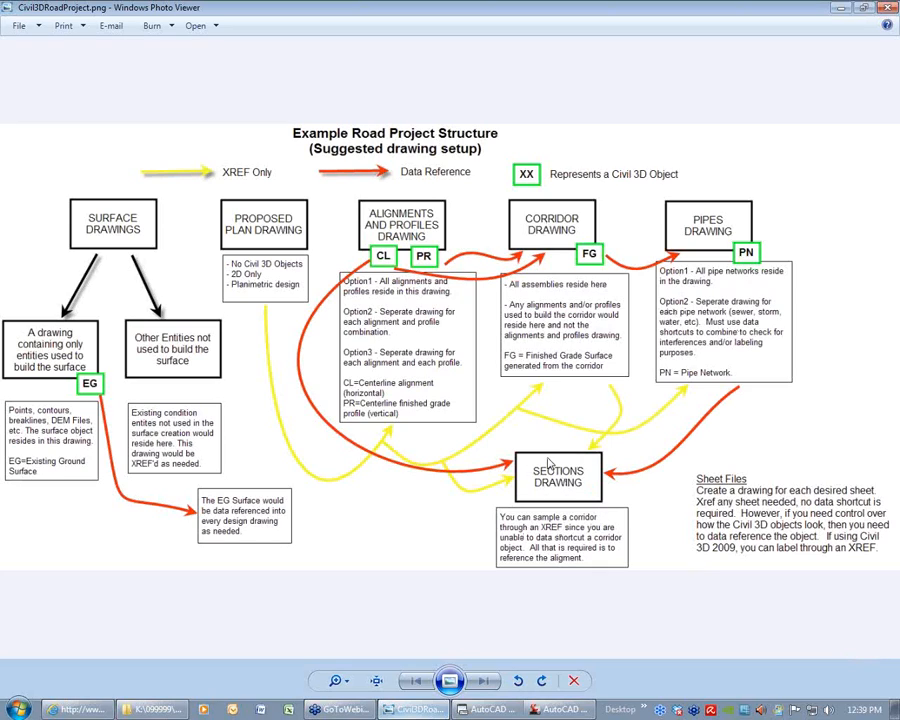
{"action": "left_click", "coordinate": [528, 406]}
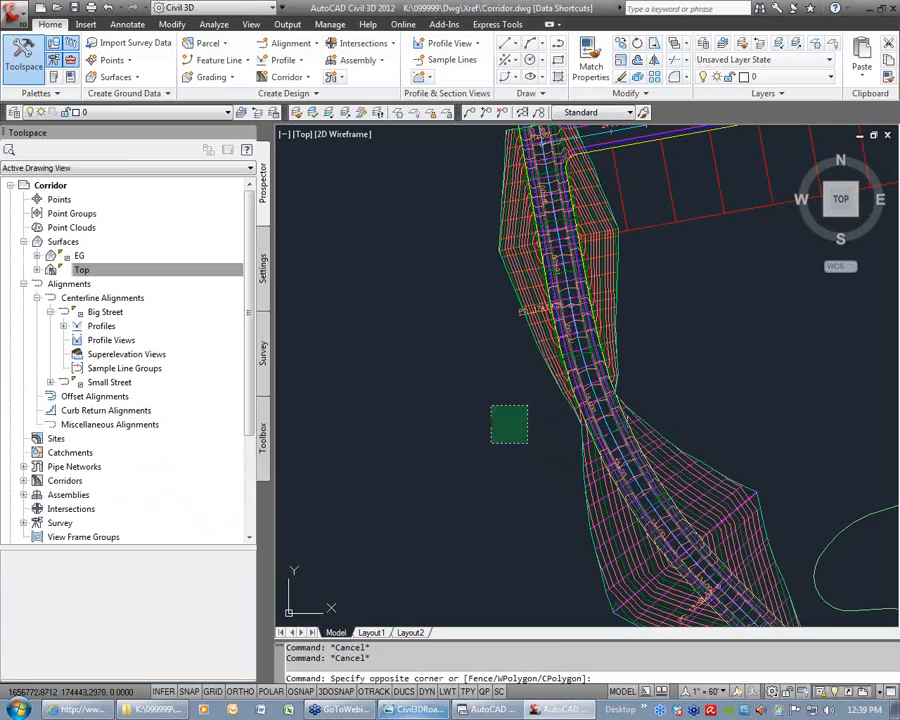
{"action": "left_click", "coordinate": [481, 386]}
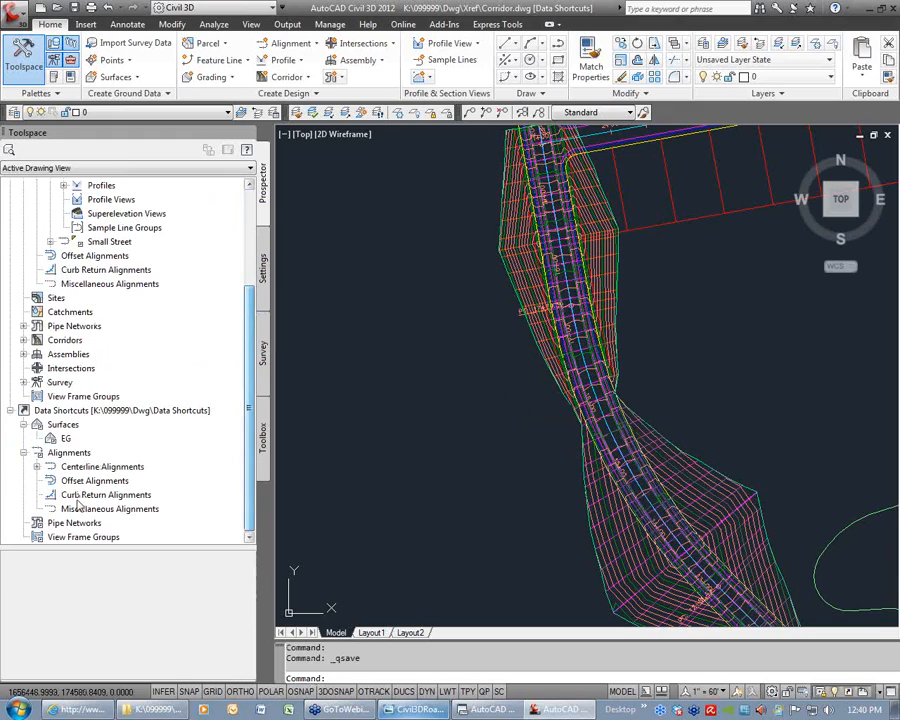
Save the corridor drawing and create a data shortcut for its Top surface
{"action": "right_click", "coordinate": [68, 411]}
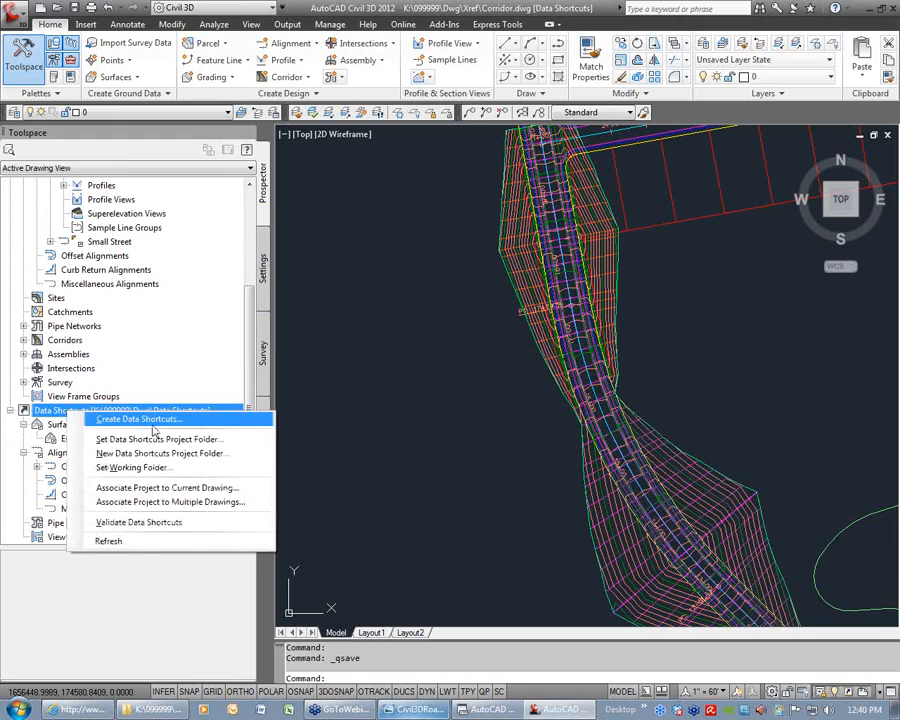
{"action": "left_click", "coordinate": [200, 417]}
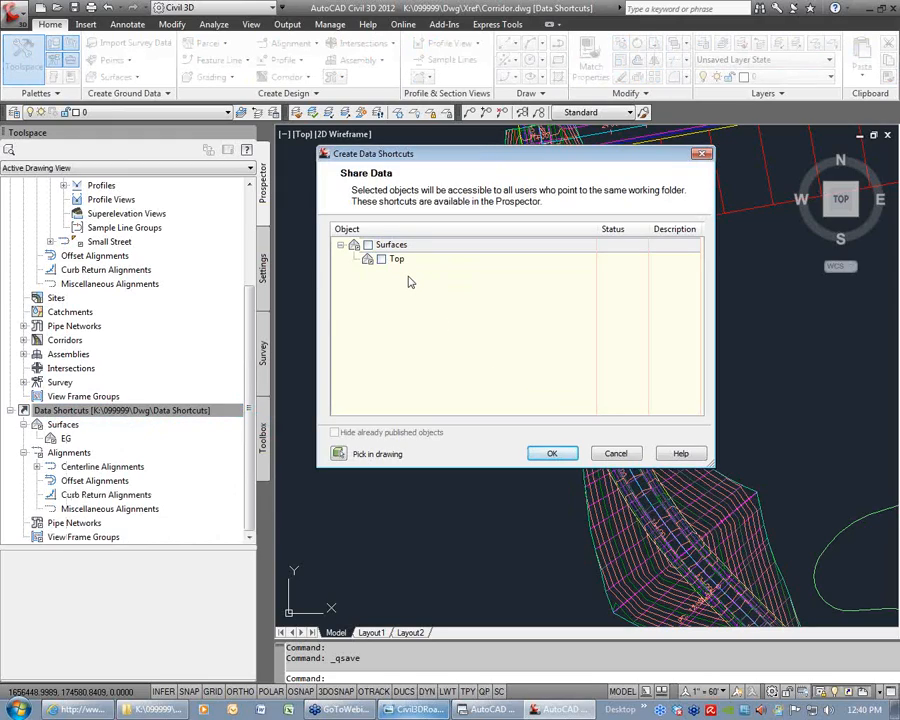
{"action": "left_click", "coordinate": [381, 259]}
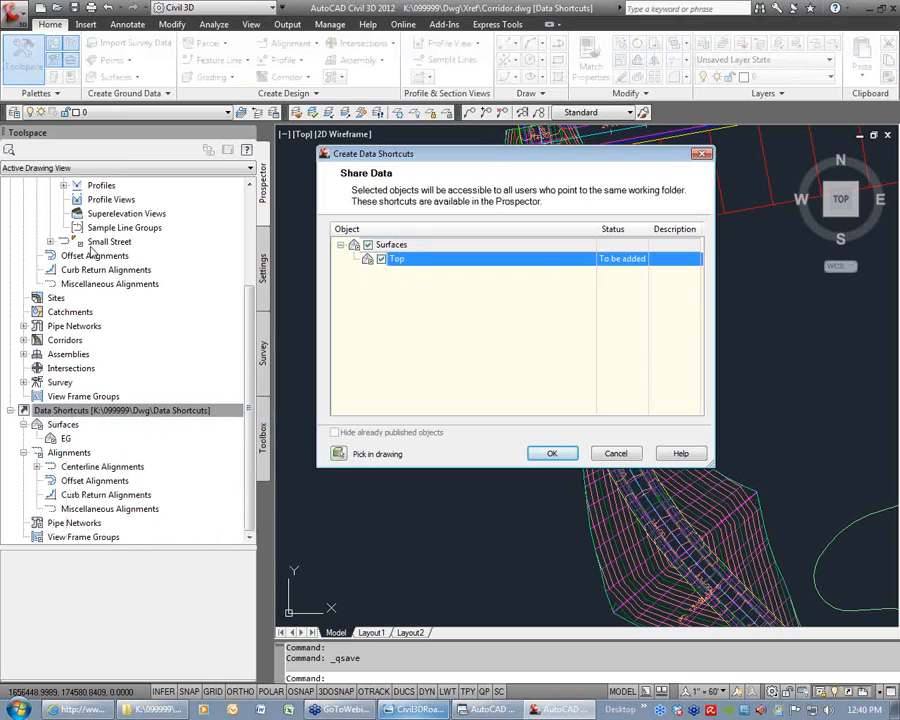
{"action": "left_click", "coordinate": [548, 453]}
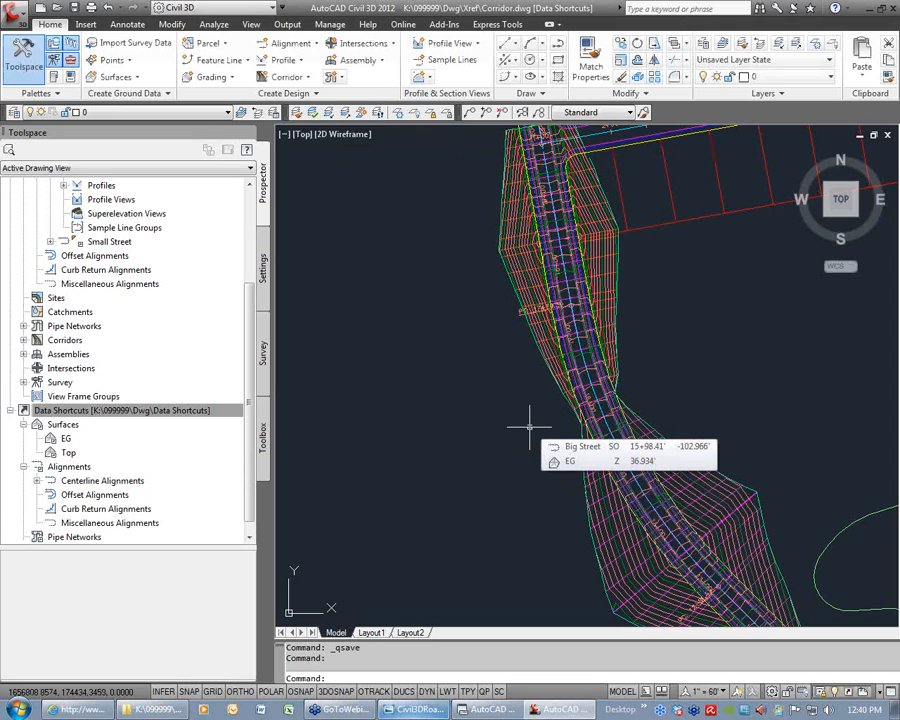
Check the source drawing of the EG surface shortcut and inspect the Top entry among the surface shortcuts
{"action": "left_click", "coordinate": [65, 439]}
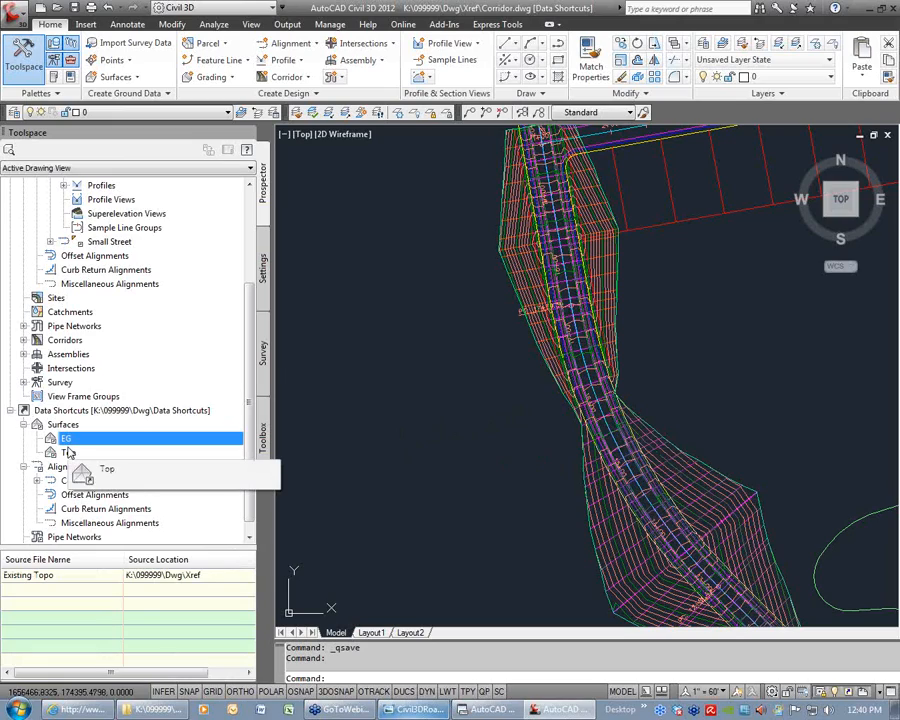
{"action": "left_click_drag", "start_coordinate": [68, 453], "coordinate": [293, 392]}
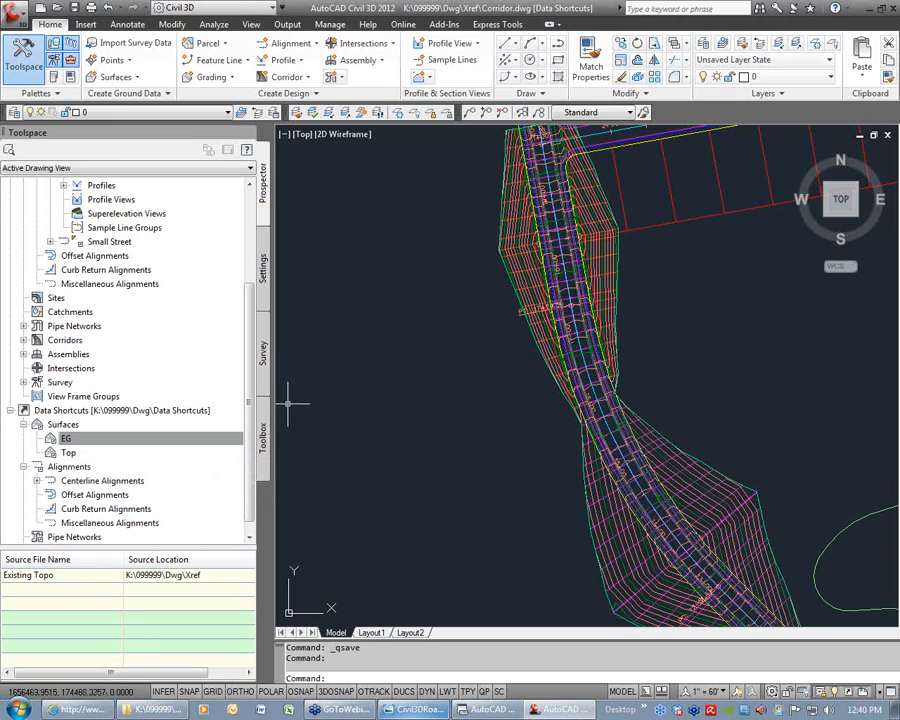
{"action": "mouse_move", "coordinate": [417, 405]}
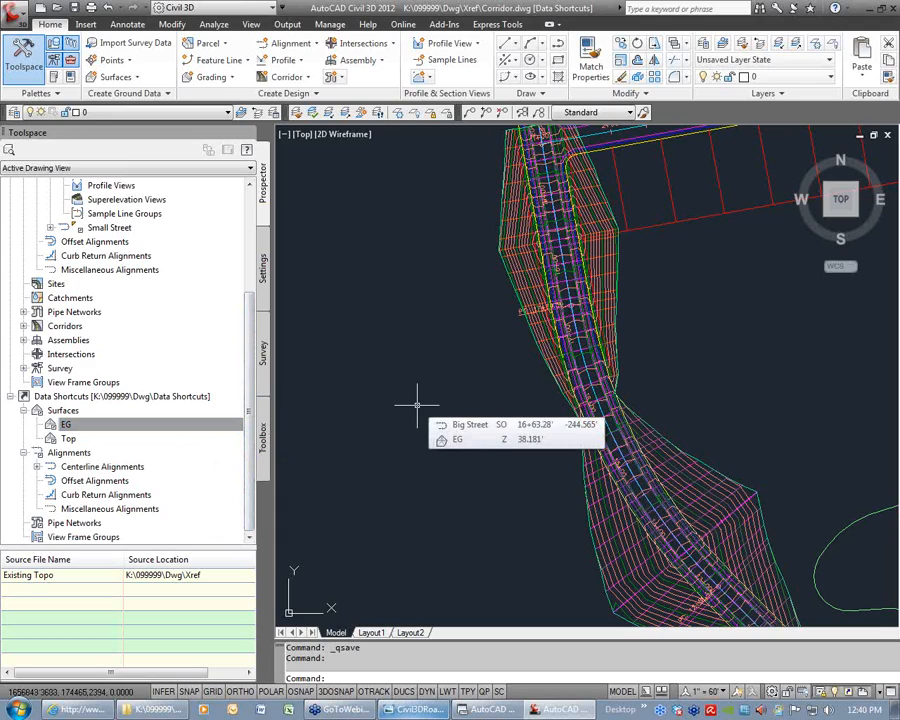
Close the corridor drawing
{"action": "scroll", "coordinate": [428, 388], "scroll_direction": "down", "scroll_amount": 5}
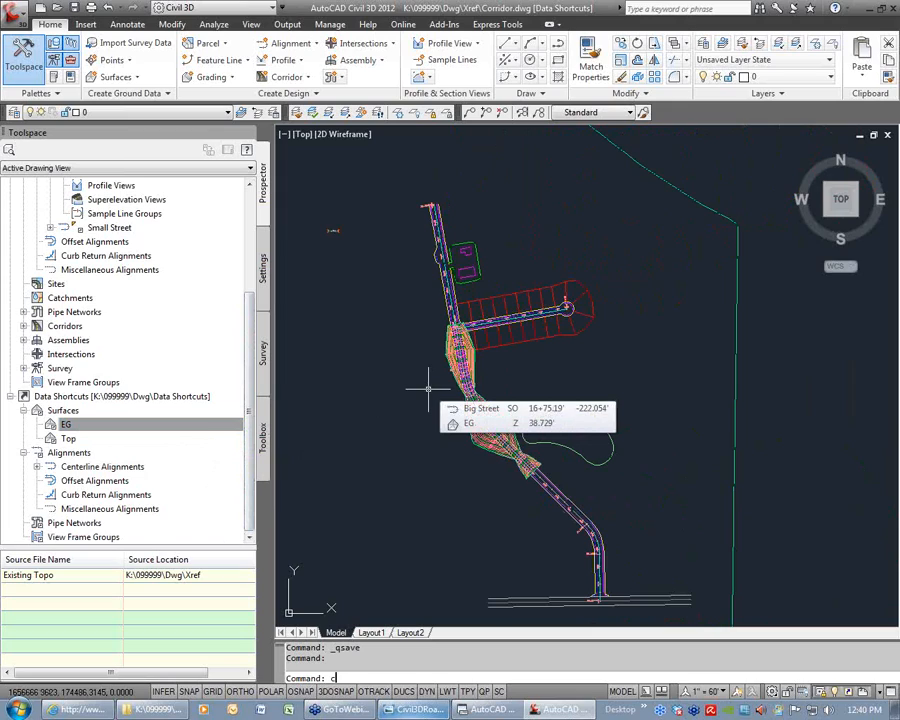
{"action": "type", "text": "lose"}
{"action": "key", "text": "Return"}
{"action": "left_click", "coordinate": [426, 392]}
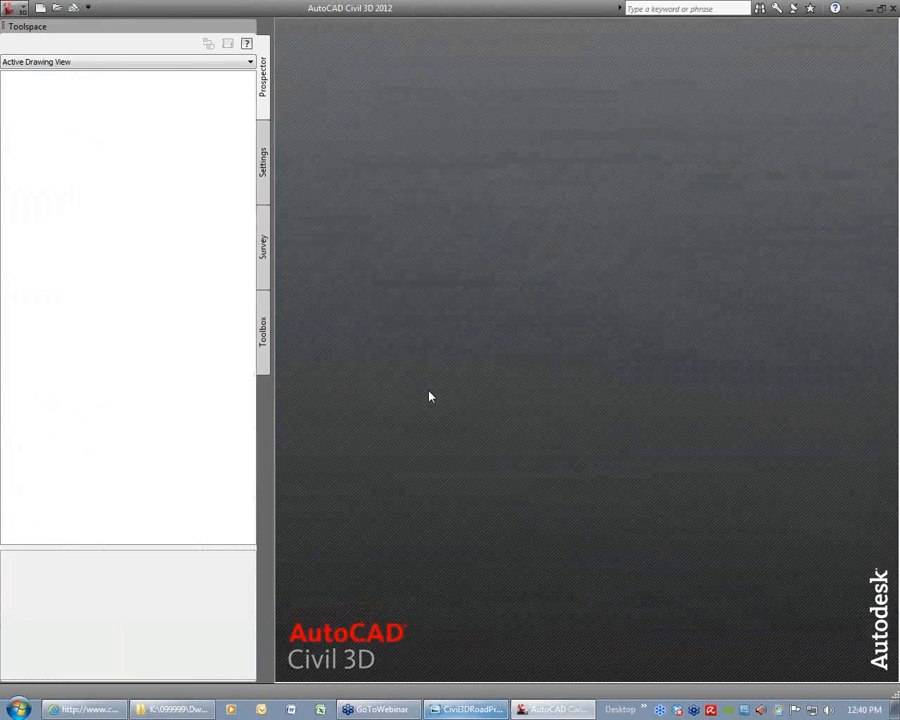
Look at the Profiles shortcut files in Windows Explorer and review the sections drawing's place in the road project structure diagram
{"action": "left_click", "coordinate": [175, 709]}
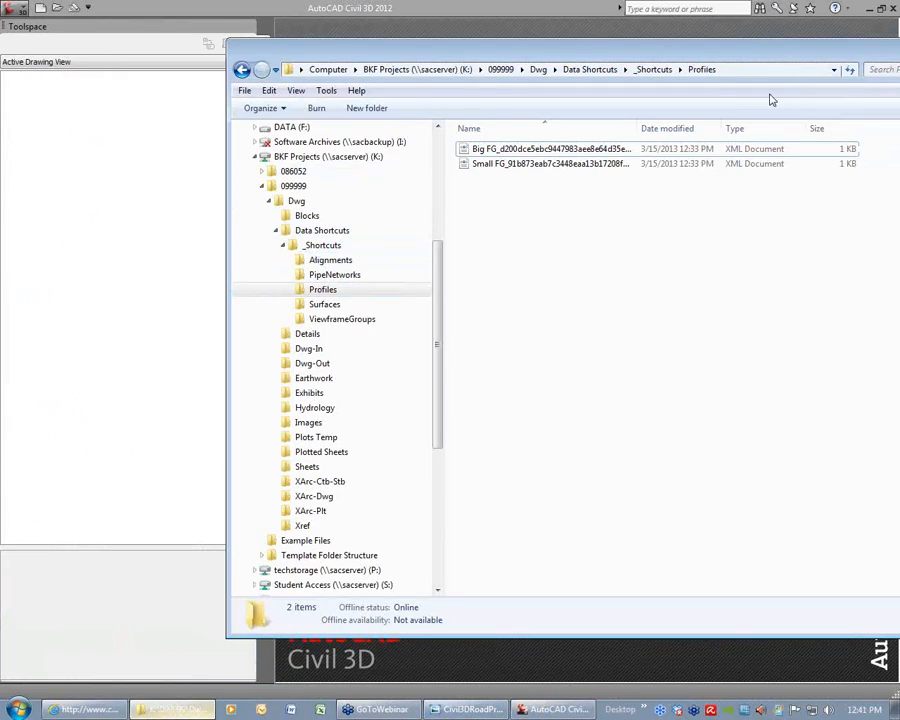
{"action": "left_click", "coordinate": [550, 709]}
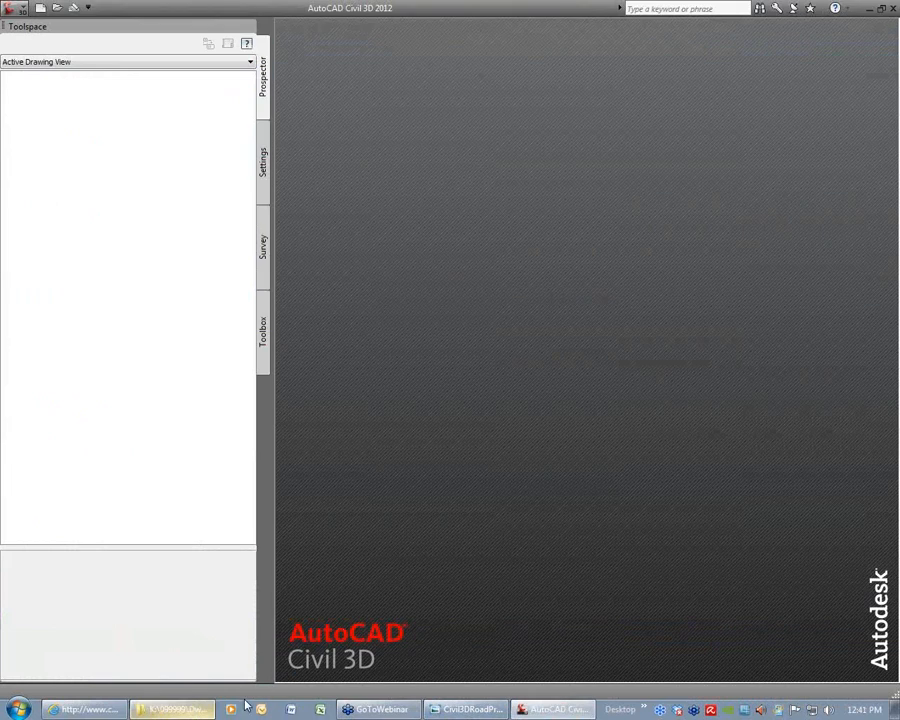
{"action": "left_click", "coordinate": [468, 709]}
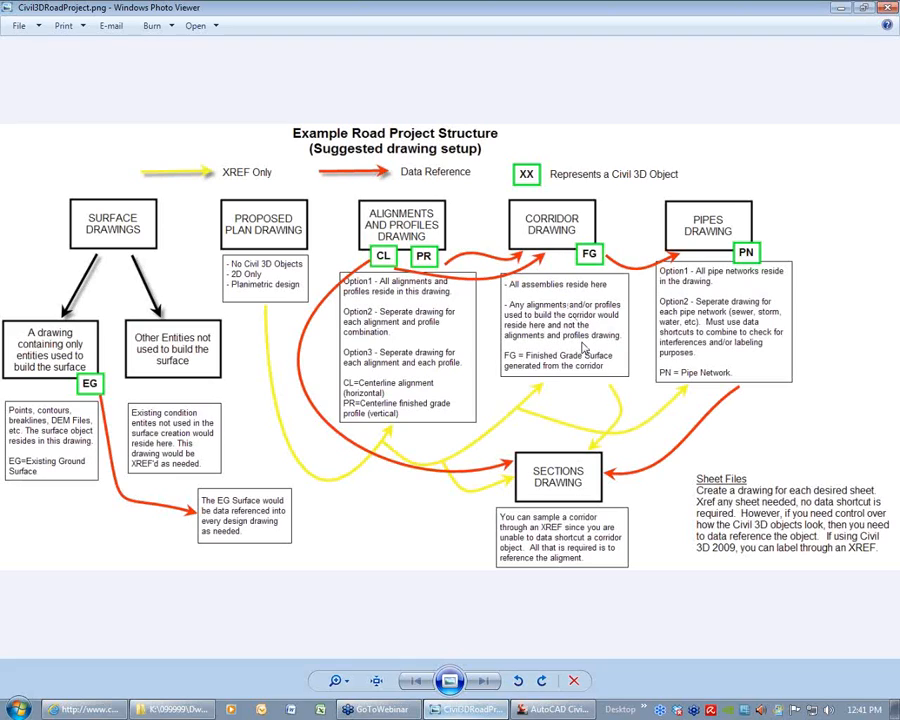
{"action": "left_click", "coordinate": [841, 8]}
Create a new drawing and save it as Sections in the project's Xref folder
{"action": "left_click", "coordinate": [39, 8]}
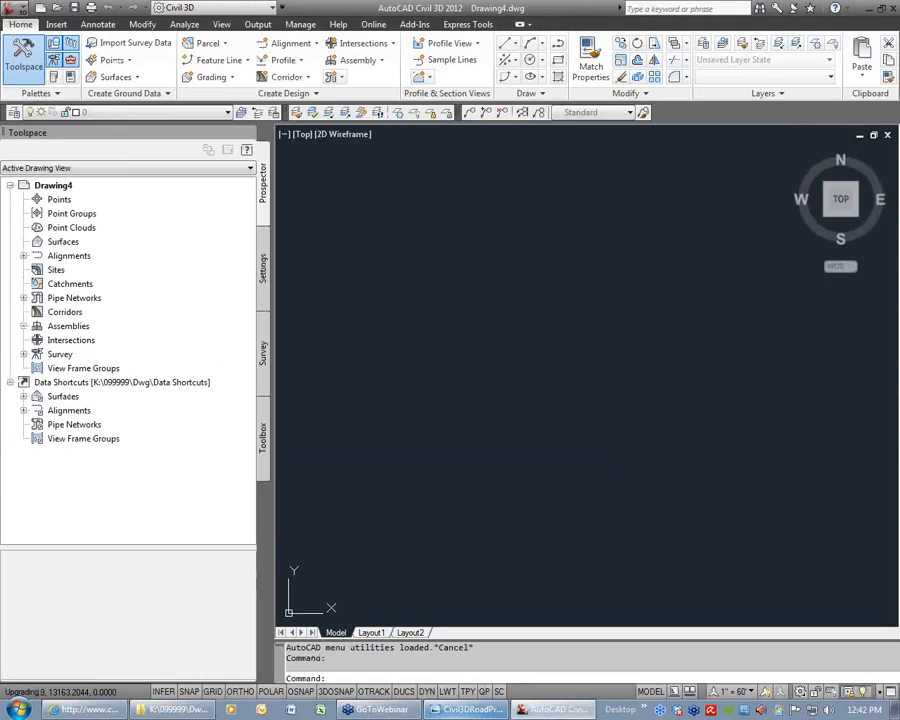
{"action": "type", "text": "saveas"}
{"action": "key", "text": "Return"}
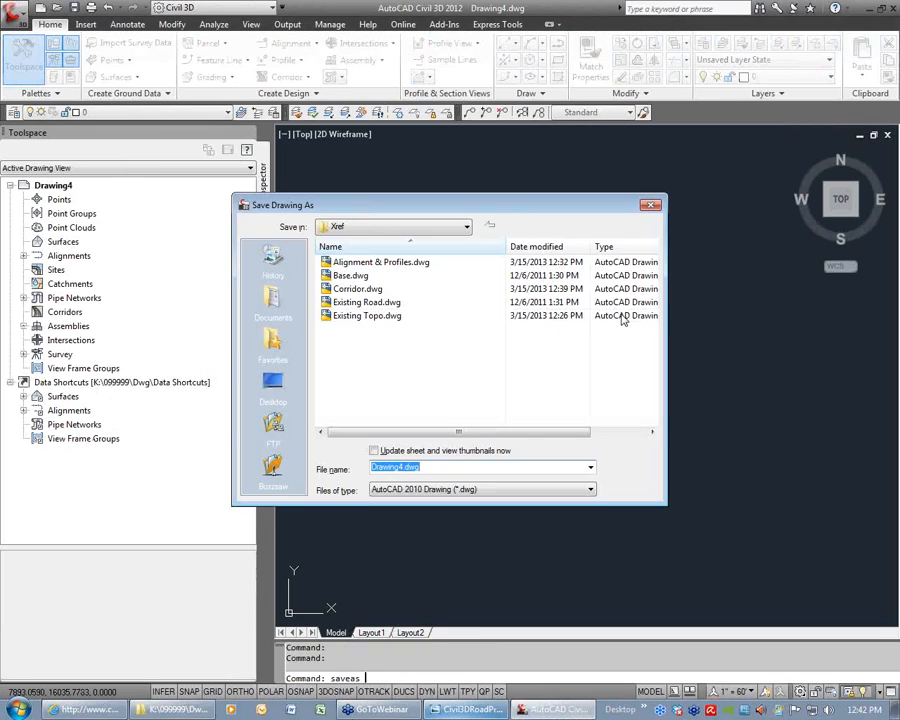
{"action": "left_click", "coordinate": [359, 264]}
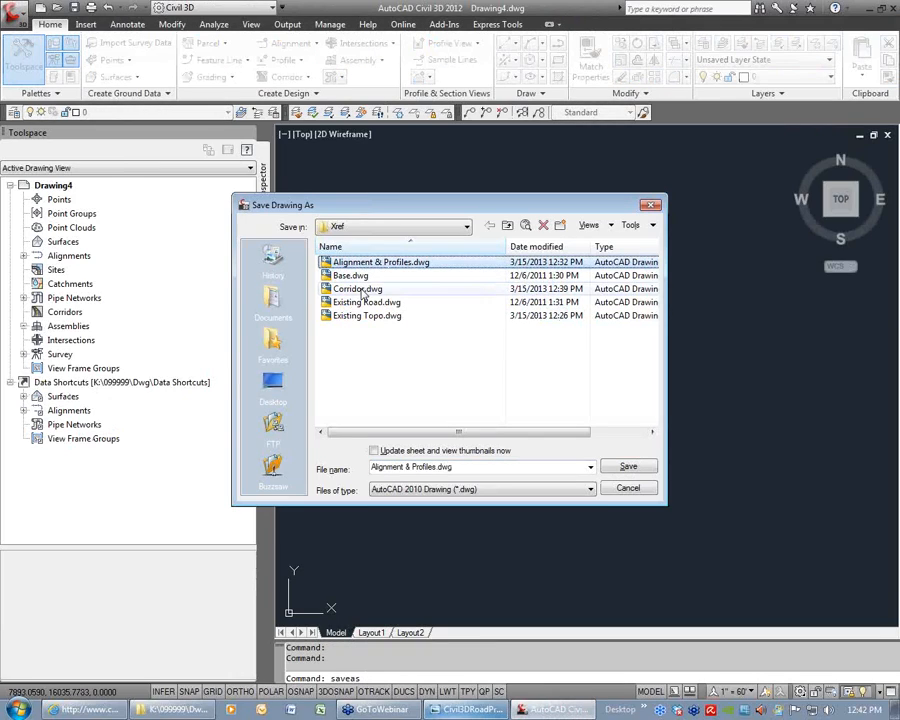
{"action": "left_click", "coordinate": [357, 288]}
{"action": "double_click", "coordinate": [424, 467]}
{"action": "type", "text": "Se"}
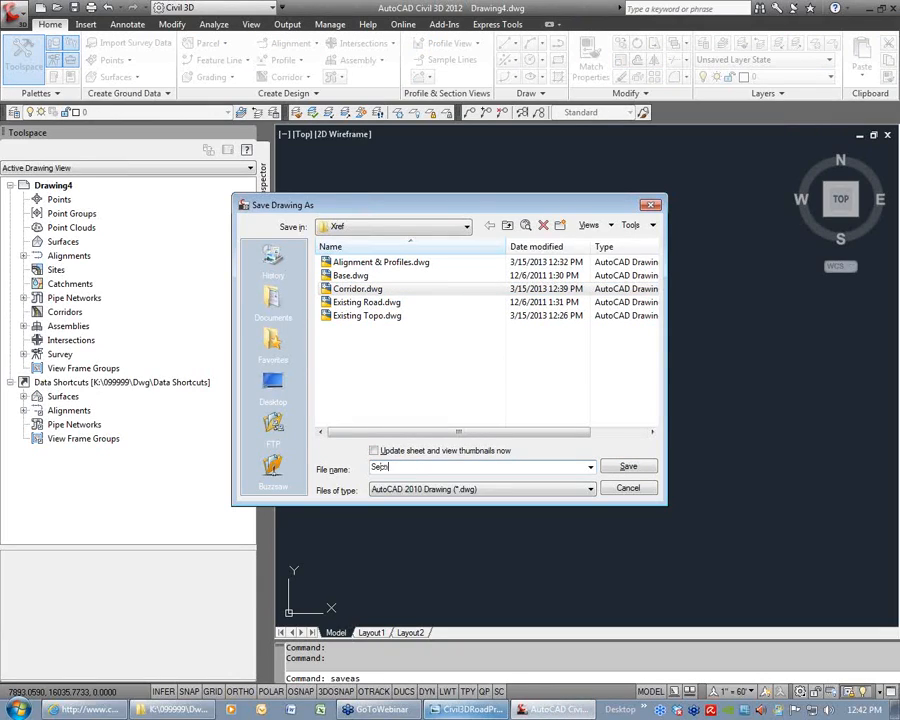
{"action": "type", "text": "ctions"}
{"action": "key", "text": "Return"}
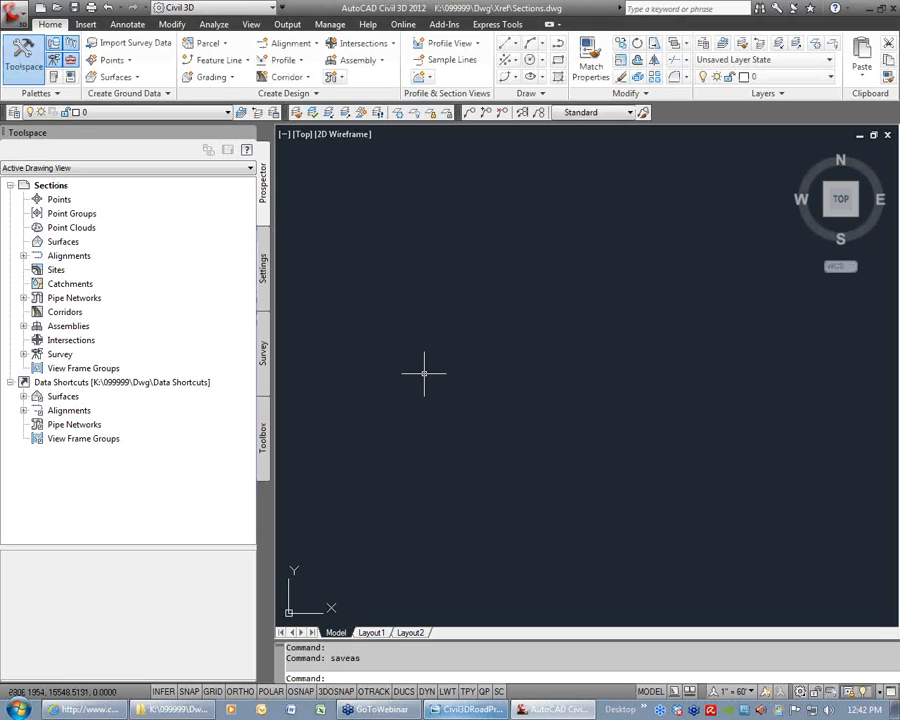
Attach Corridor.dwg as an overlay xref with a relative path at 0,0,0, scale 1 and rotation 0, and zoom to the drawing extents
{"action": "type", "text": "xr"}
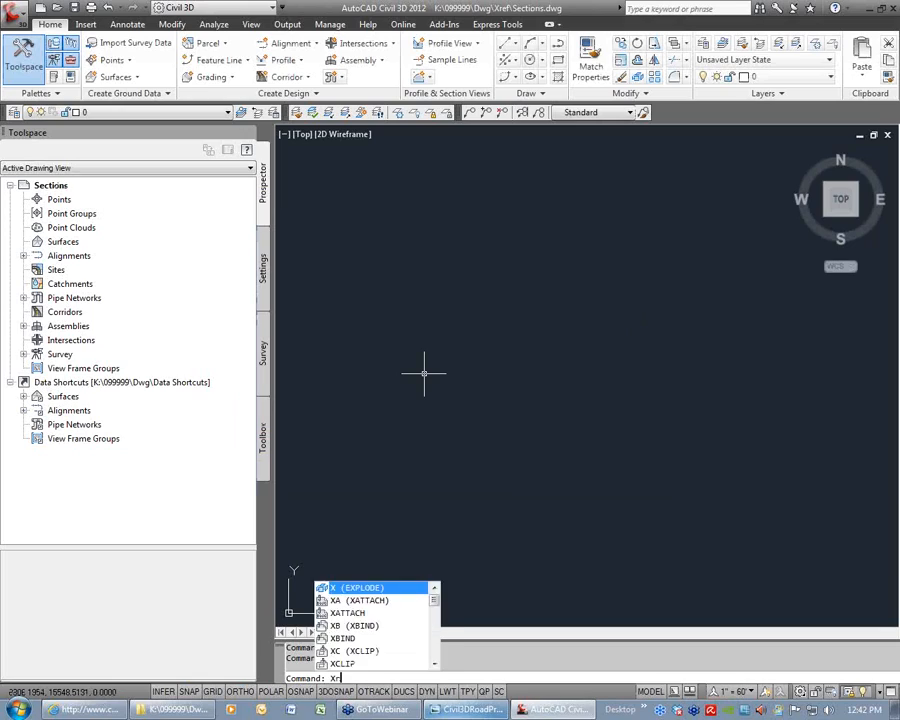
{"action": "key", "text": "Return"}
{"action": "left_click", "coordinate": [70, 85]}
{"action": "left_click", "coordinate": [90, 102]}
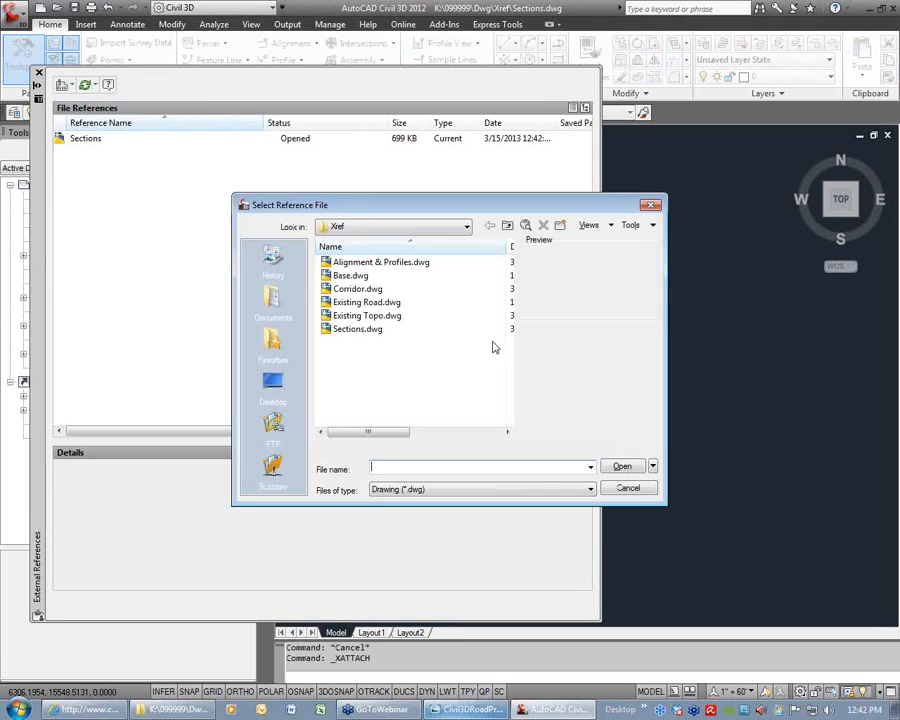
{"action": "double_click", "coordinate": [374, 289]}
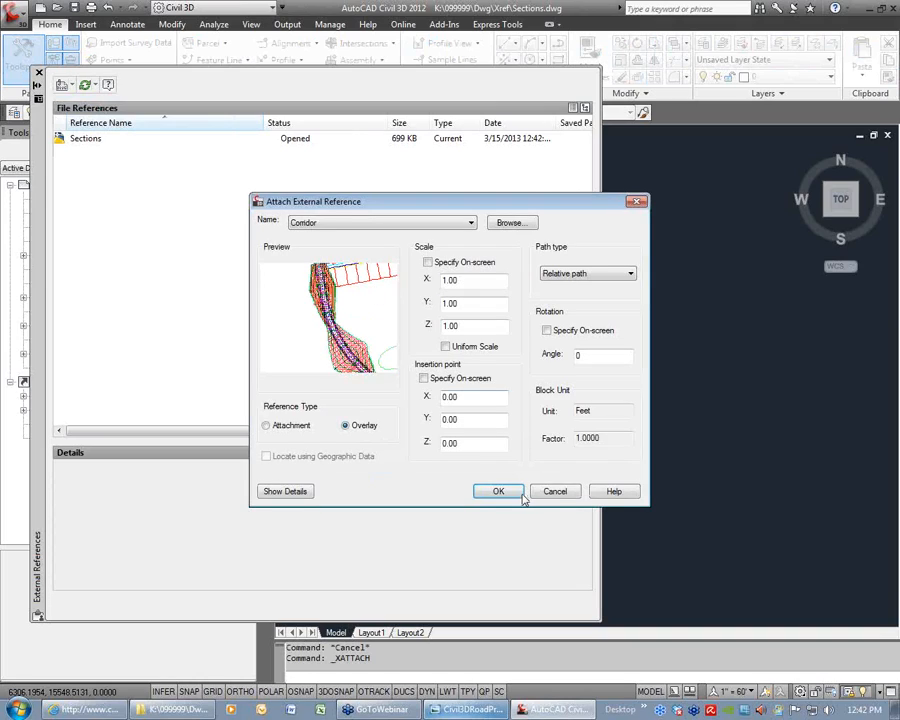
{"action": "left_click", "coordinate": [514, 494]}
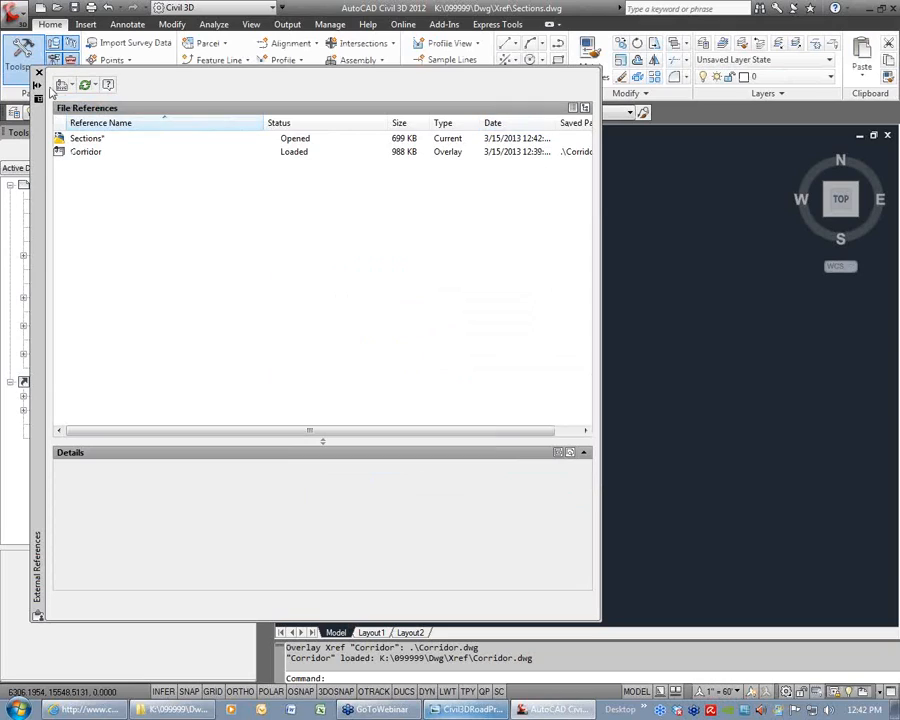
{"action": "left_click", "coordinate": [38, 72]}
{"action": "double_click", "coordinate": [593, 378]}
{"action": "scroll", "coordinate": [697, 492], "scroll_direction": "up", "scroll_amount": 4}
{"action": "scroll", "coordinate": [480, 350], "scroll_direction": "down", "scroll_amount": 5}
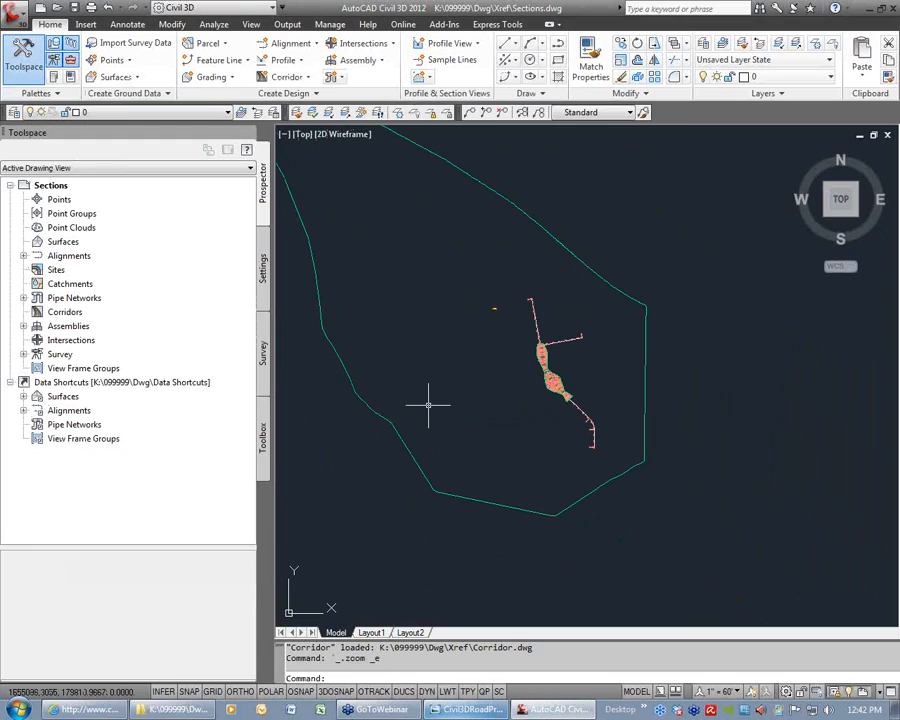
Create a data reference to the Big Street centerline alignment with no site, the Proposed style and the All Labels set
{"action": "left_click", "coordinate": [23, 256]}
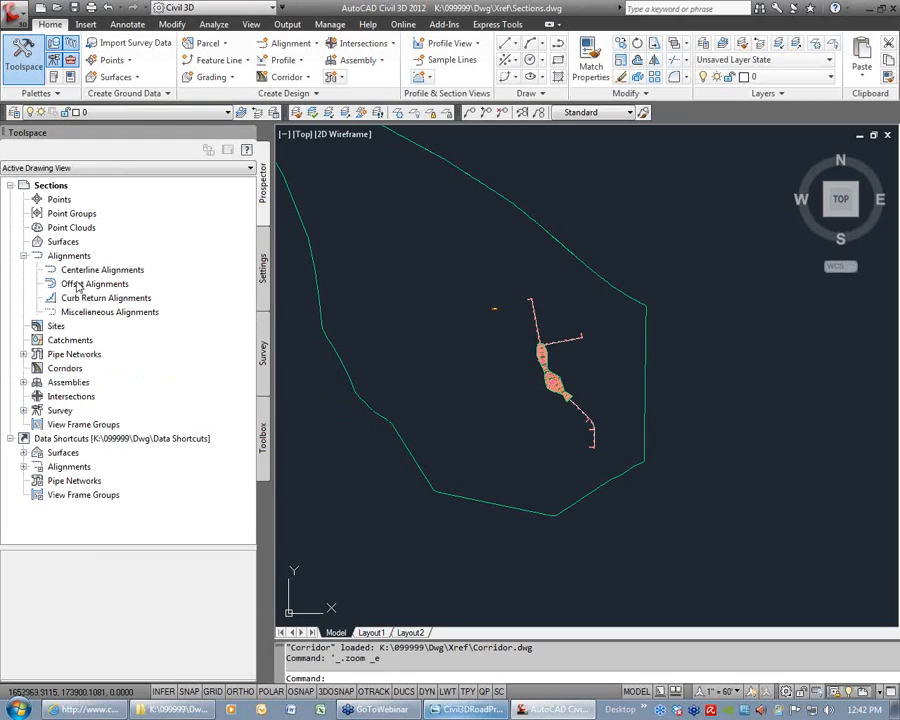
{"action": "left_click", "coordinate": [23, 466]}
{"action": "left_click", "coordinate": [37, 481]}
{"action": "right_click", "coordinate": [95, 495]}
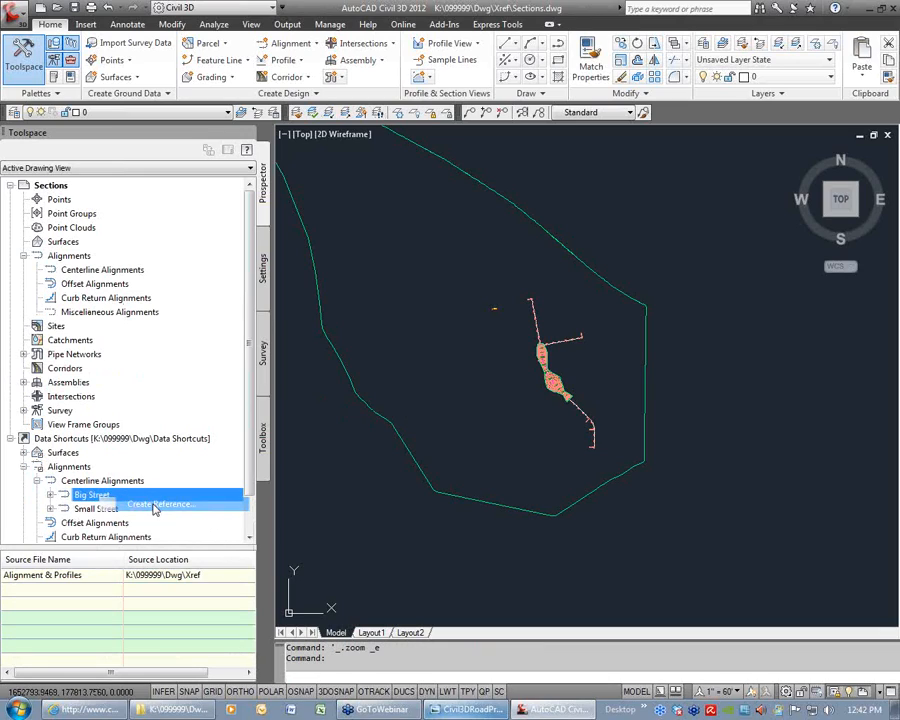
{"action": "left_click", "coordinate": [154, 500]}
{"action": "left_click", "coordinate": [400, 485]}
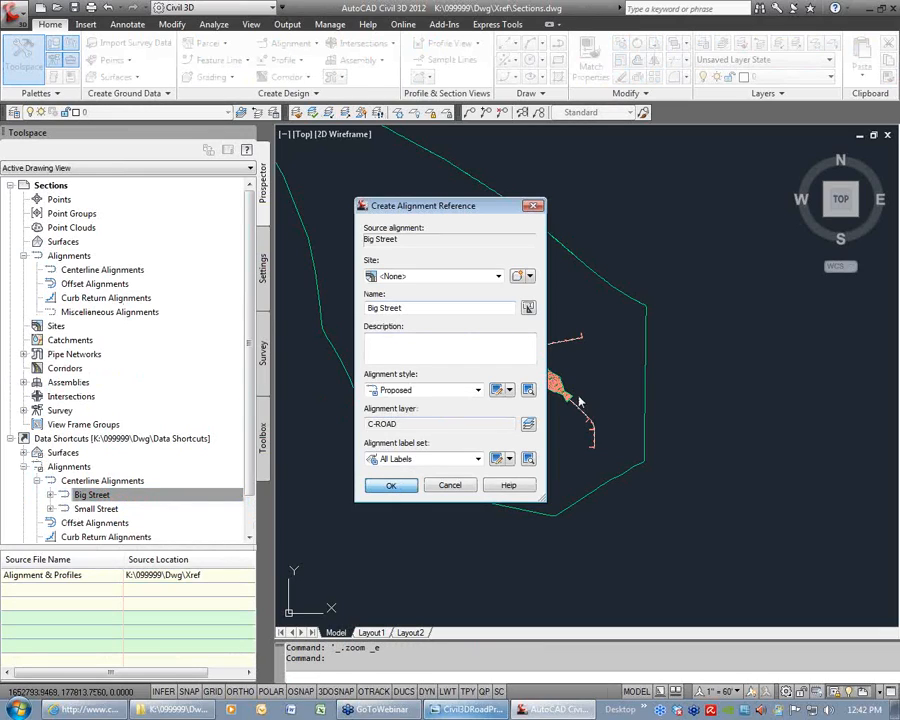
{"action": "scroll", "coordinate": [537, 372], "scroll_direction": "up", "scroll_amount": 3}
{"action": "scroll", "coordinate": [537, 372], "scroll_direction": "up", "scroll_amount": 1}
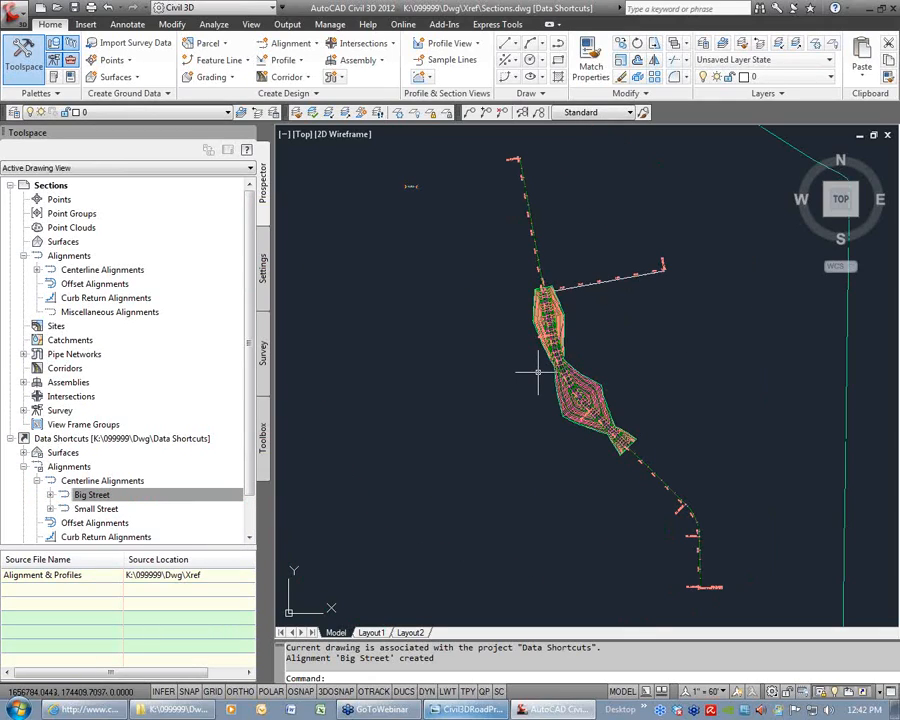
Create a sample line group on the Big Street alignment, sampling EG, Corridor - (1) and Corridor - (1) Top with the Road Sample Line style
{"action": "left_click", "coordinate": [450, 60]}
{"action": "key", "text": "Return"}
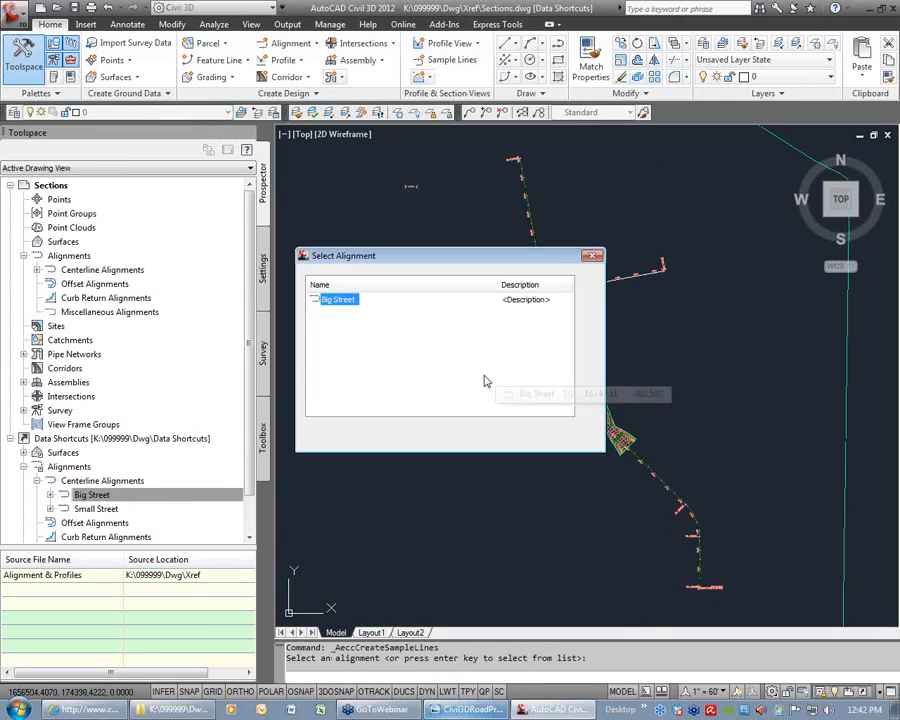
{"action": "left_click", "coordinate": [450, 436]}
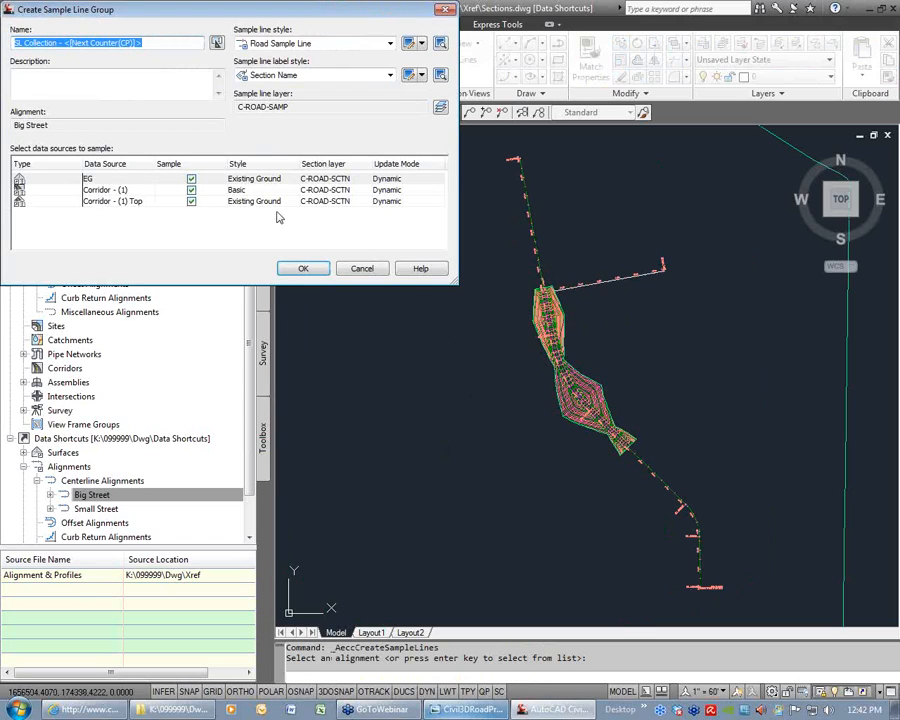
{"action": "left_click_drag", "start_coordinate": [132, 8], "coordinate": [477, 116]}
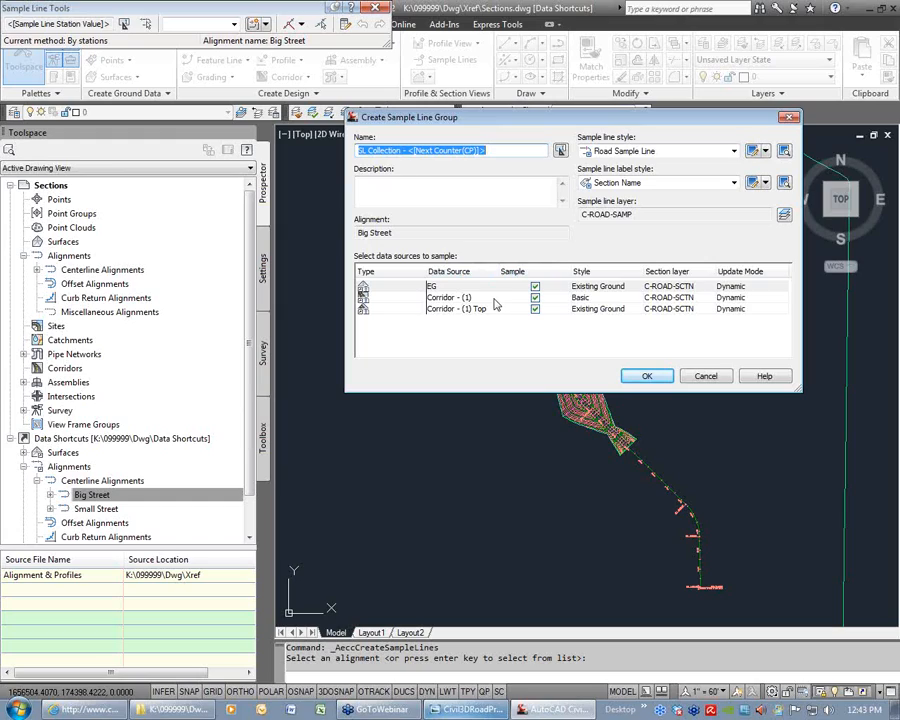
{"action": "left_click", "coordinate": [643, 376]}
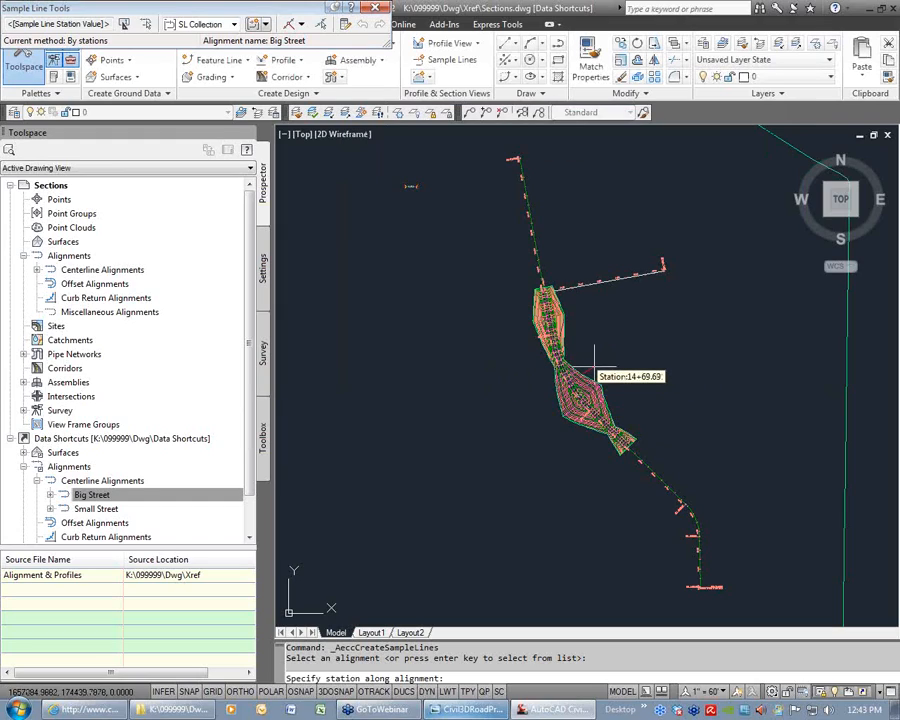
Set up sample line creation by range of stations, with From alignment start and To alignment end both set to False
{"action": "left_click", "coordinate": [300, 24]}
{"action": "left_click", "coordinate": [265, 25]}
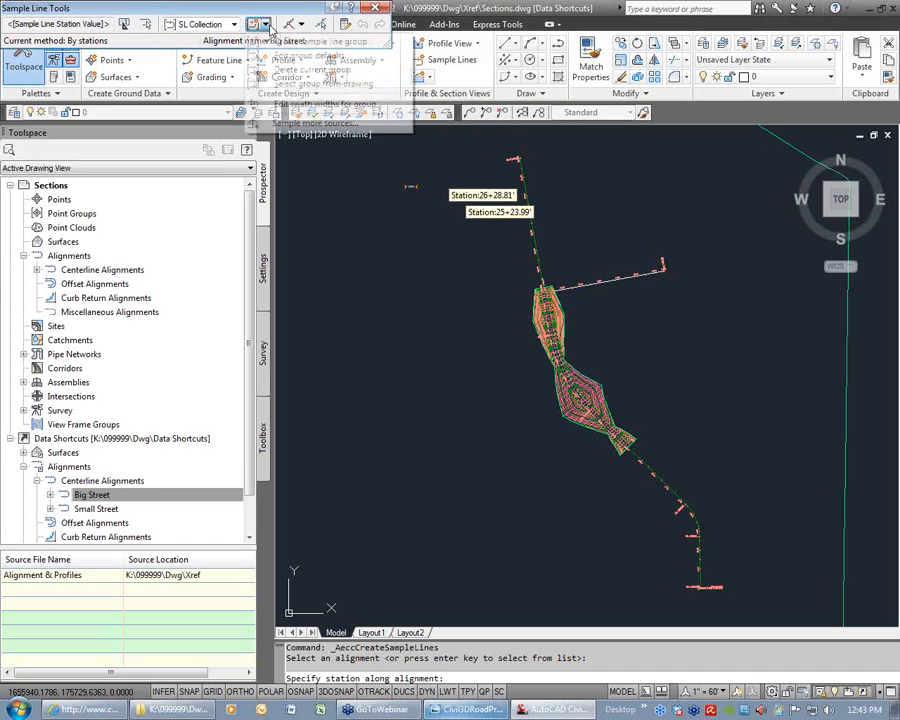
{"action": "left_click", "coordinate": [301, 24]}
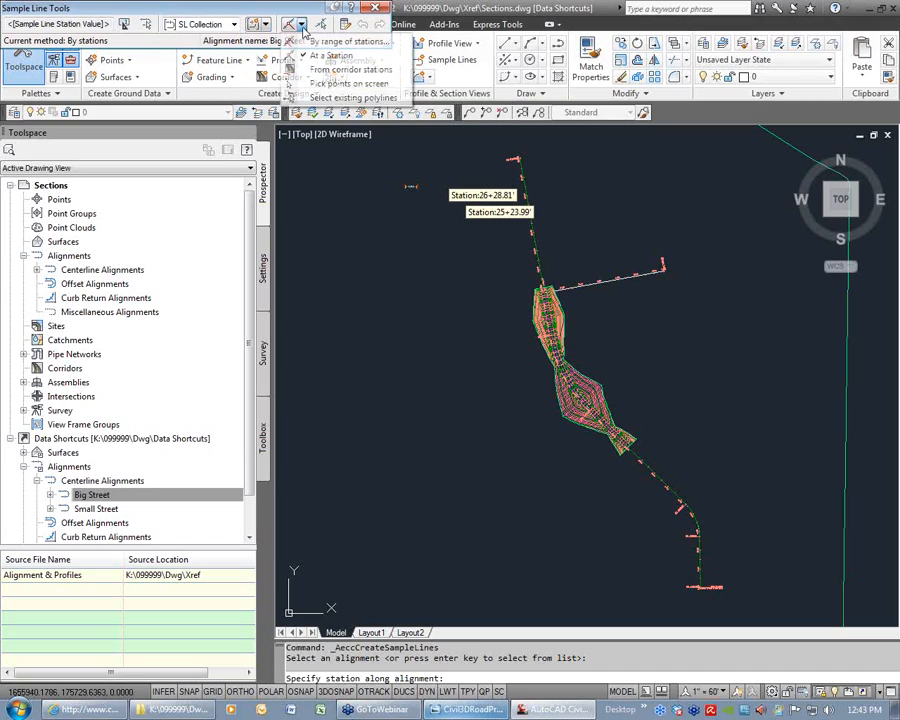
{"action": "left_click", "coordinate": [335, 41]}
{"action": "left_click", "coordinate": [244, 91]}
{"action": "left_click", "coordinate": [304, 91]}
{"action": "left_click", "coordinate": [230, 104]}
{"action": "left_click", "coordinate": [244, 118]}
{"action": "left_click", "coordinate": [244, 118]}
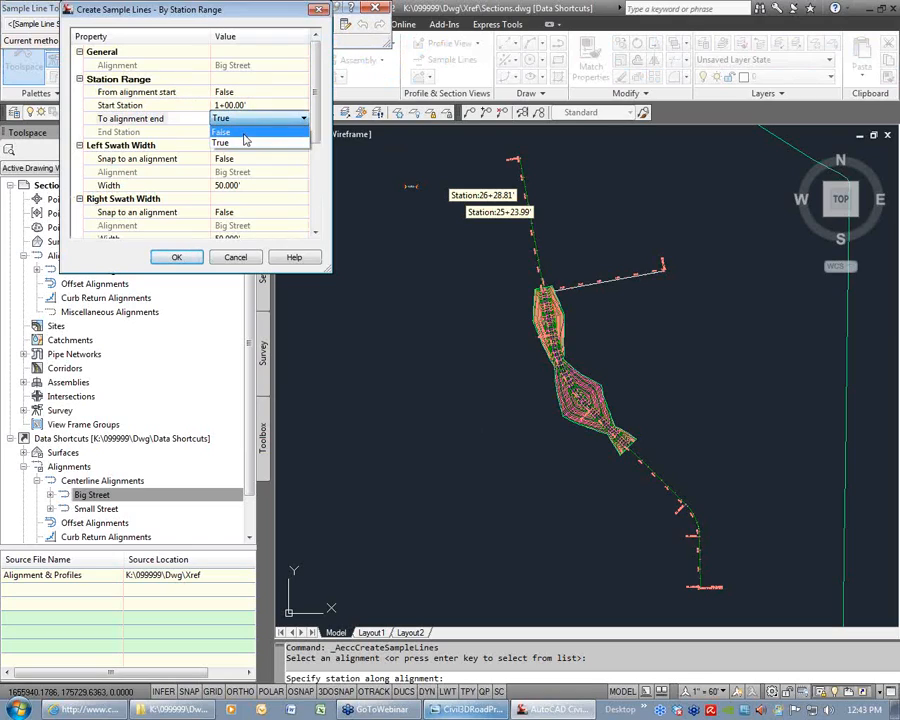
{"action": "left_click", "coordinate": [244, 131]}
Create the Big Street sample lines from start station 10+00 to end station 20+00 and finish the sample line command
{"action": "left_click", "coordinate": [250, 104]}
{"action": "type", "text": "10"}
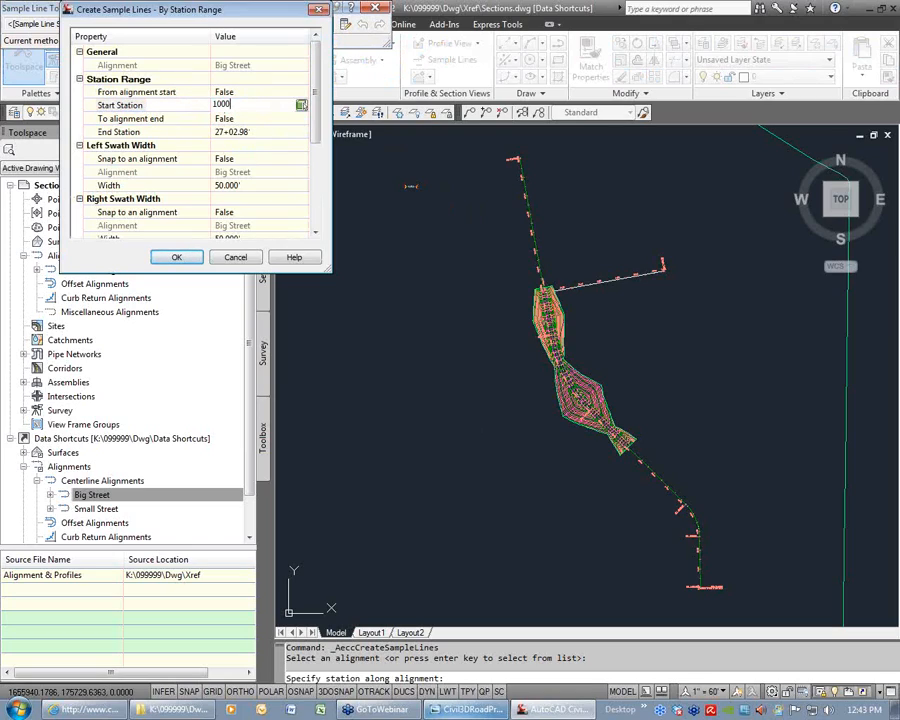
{"action": "left_click", "coordinate": [259, 131]}
{"action": "type", "text": "2000"}
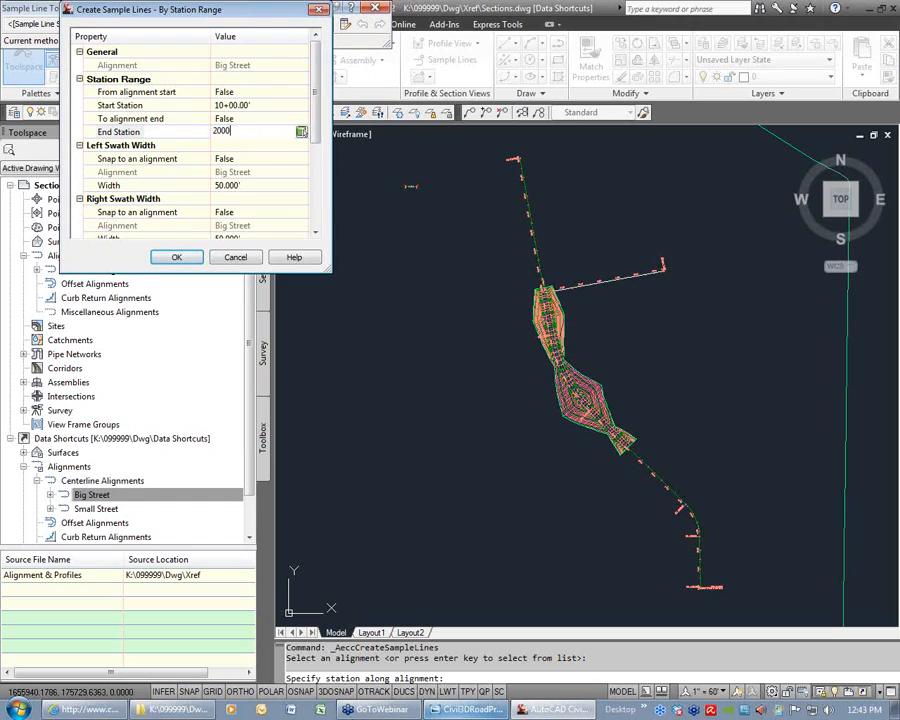
{"action": "left_click", "coordinate": [176, 257]}
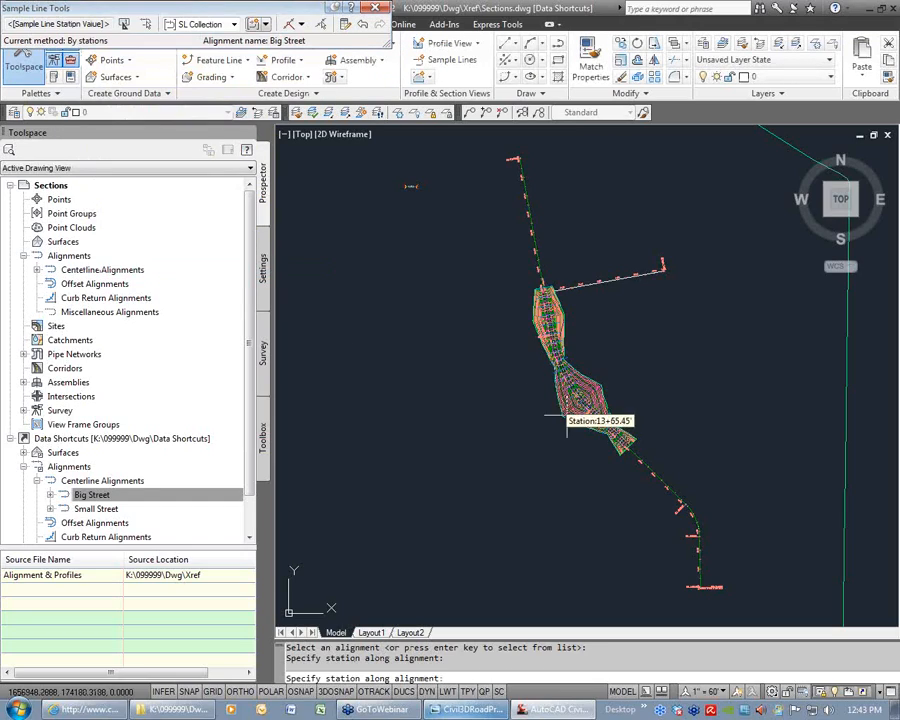
{"action": "key", "text": "Return"}
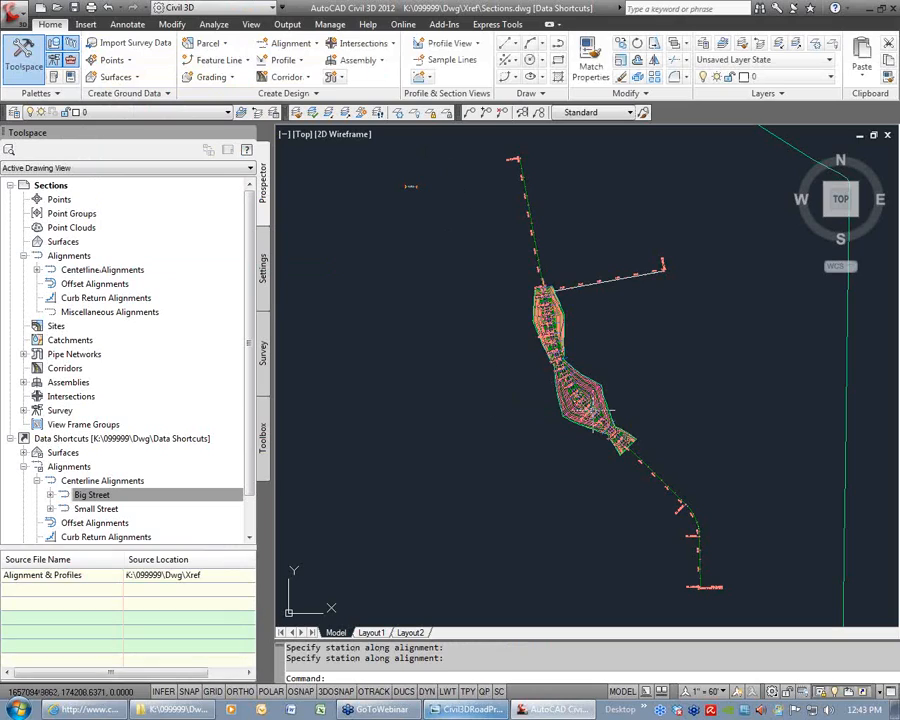
{"action": "scroll", "coordinate": [557, 358], "scroll_direction": "up", "scroll_amount": 5}
{"action": "scroll", "coordinate": [557, 358], "scroll_direction": "up", "scroll_amount": 2}
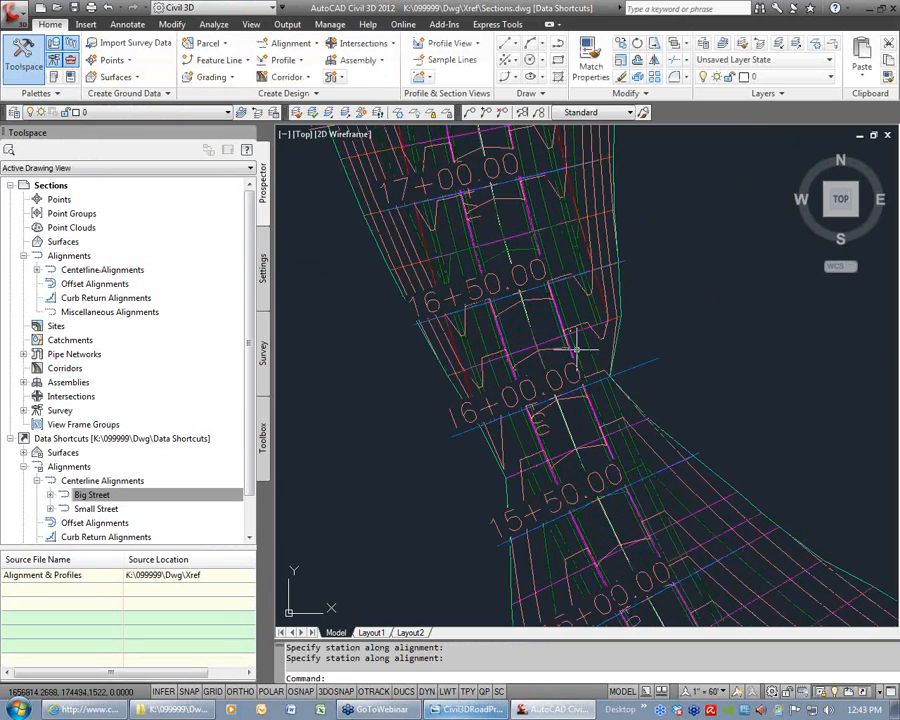
Create multiple section views for the Big Street sample line group with Draft placement and the Offsets Only band set, placed east of the surface boundary
{"action": "scroll", "coordinate": [576, 352], "scroll_direction": "down", "scroll_amount": 8}
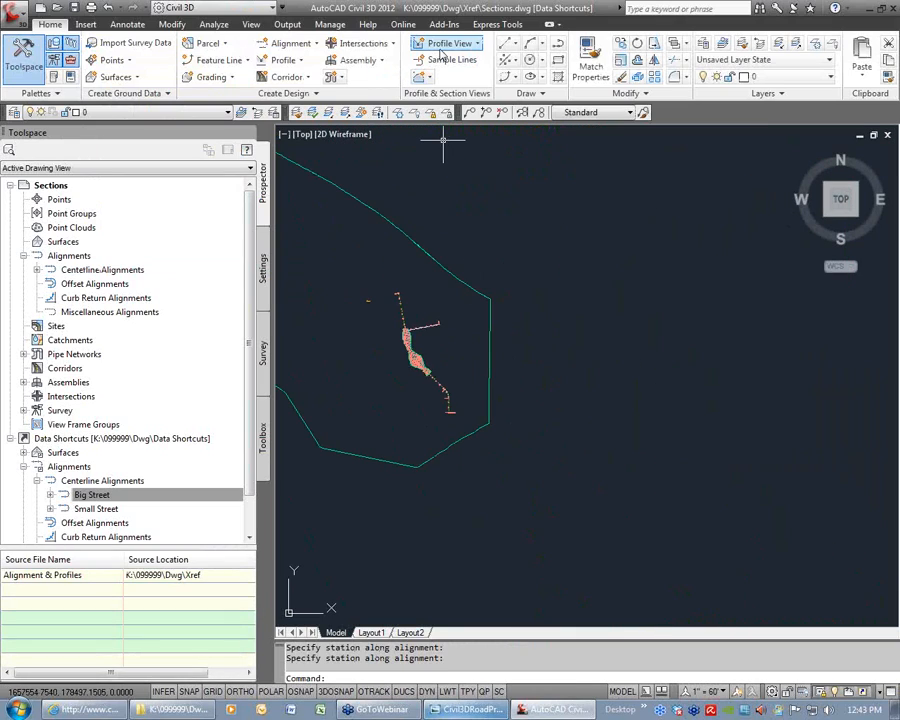
{"action": "left_click", "coordinate": [421, 77]}
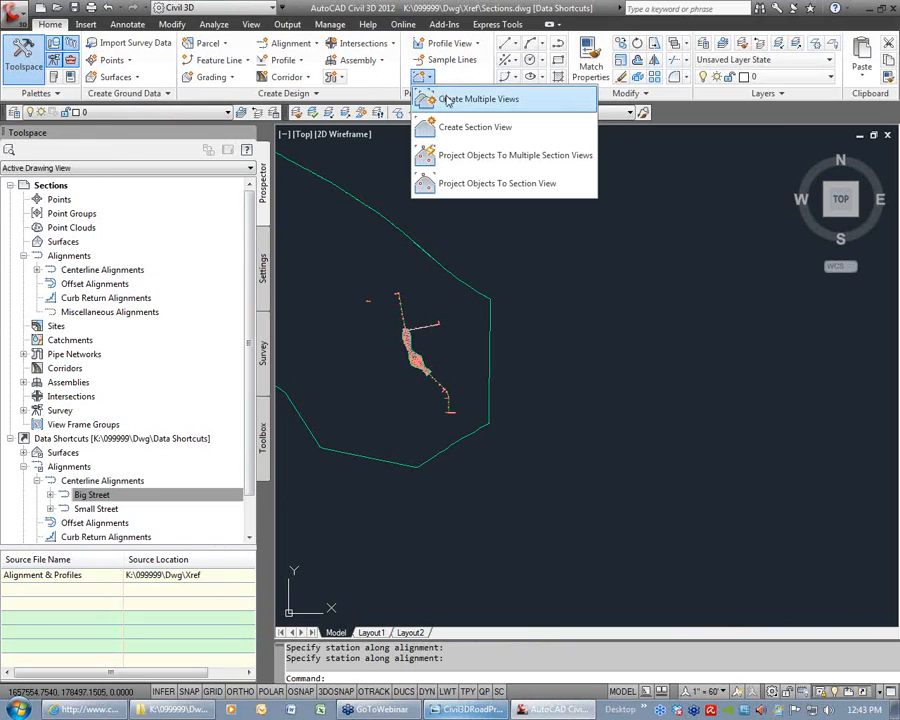
{"action": "left_click", "coordinate": [446, 100]}
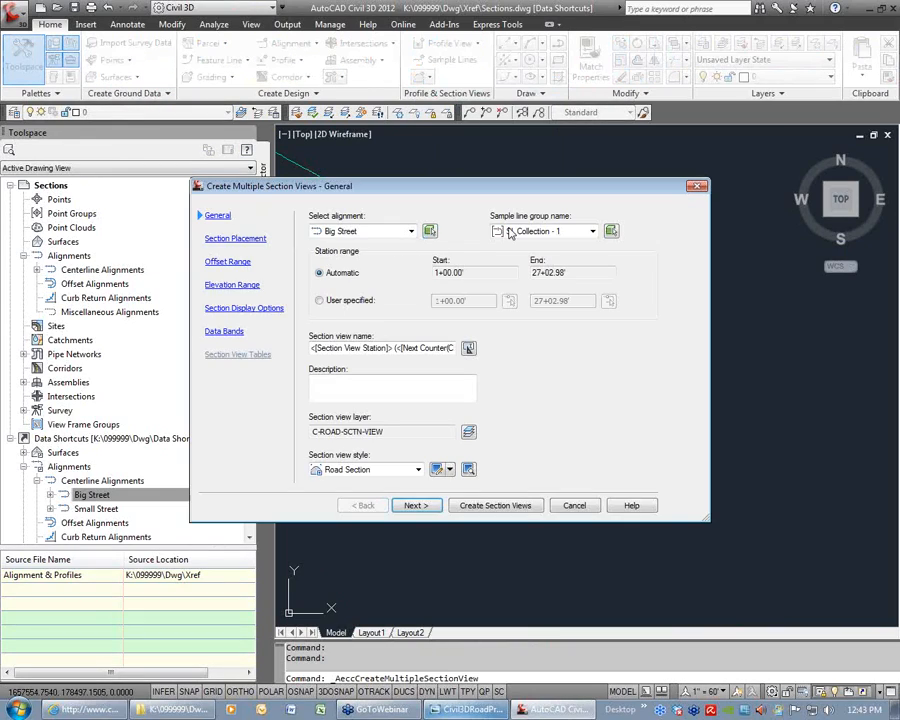
{"action": "left_click", "coordinate": [418, 507]}
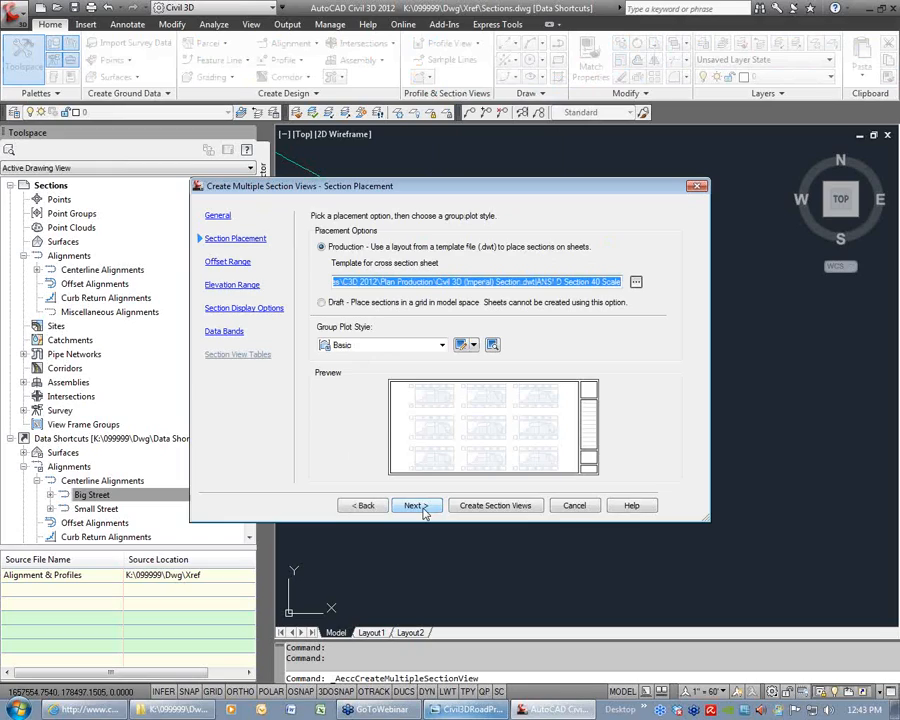
{"action": "left_click", "coordinate": [321, 302]}
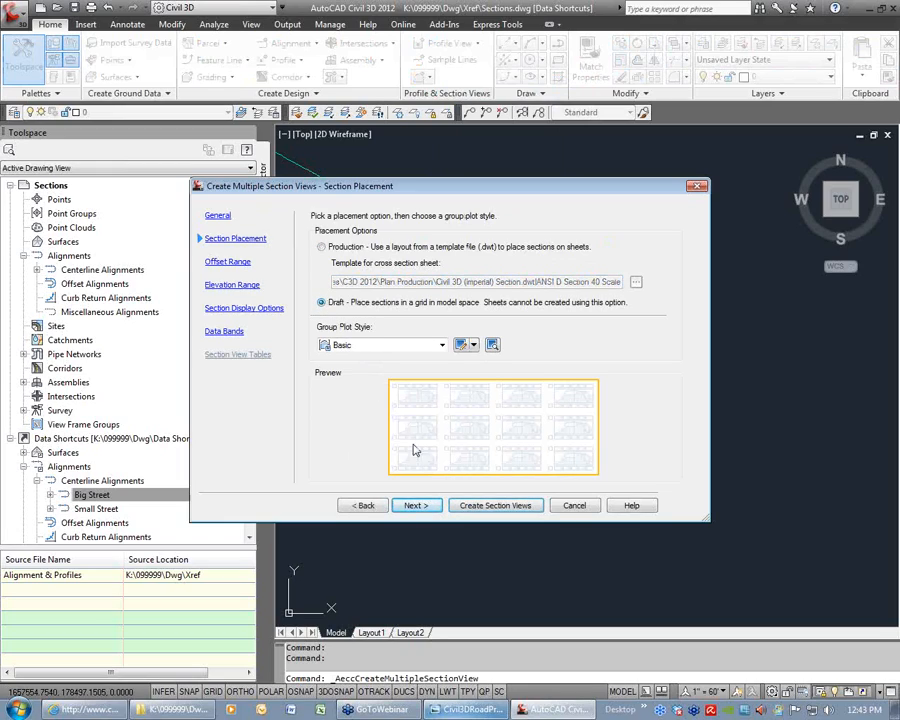
{"action": "left_click", "coordinate": [414, 506]}
{"action": "left_click", "coordinate": [414, 506]}
{"action": "left_click", "coordinate": [414, 506]}
{"action": "left_click", "coordinate": [416, 506]}
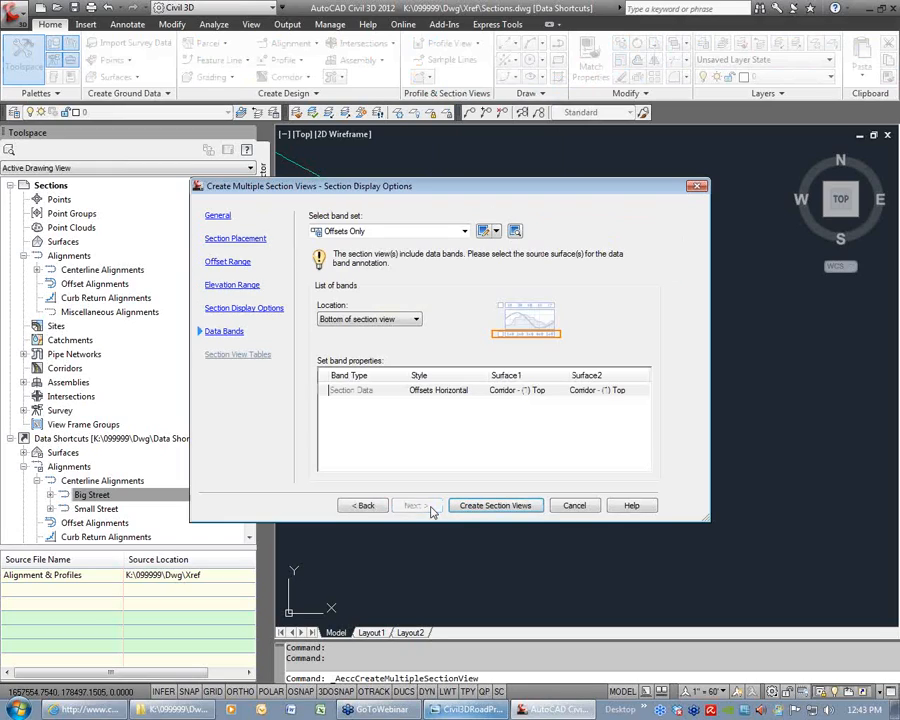
{"action": "left_click", "coordinate": [478, 506]}
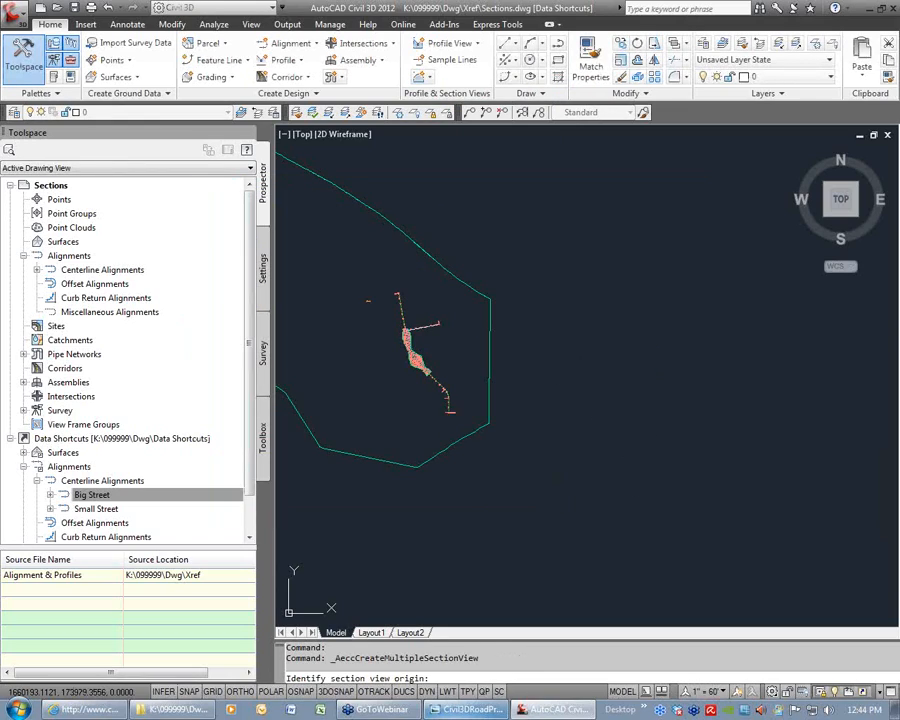
{"action": "left_click", "coordinate": [583, 370]}
Examine the 10+50.00 section view with its corridor section, and the overall grid of section views beside the plan
{"action": "scroll", "coordinate": [580, 372], "scroll_direction": "up", "scroll_amount": 3}
{"action": "scroll", "coordinate": [600, 370], "scroll_direction": "up", "scroll_amount": 10}
{"action": "middle_click_drag", "start_coordinate": [508, 393], "coordinate": [620, 404]}
{"action": "scroll", "coordinate": [607, 396], "scroll_direction": "up", "scroll_amount": 1}
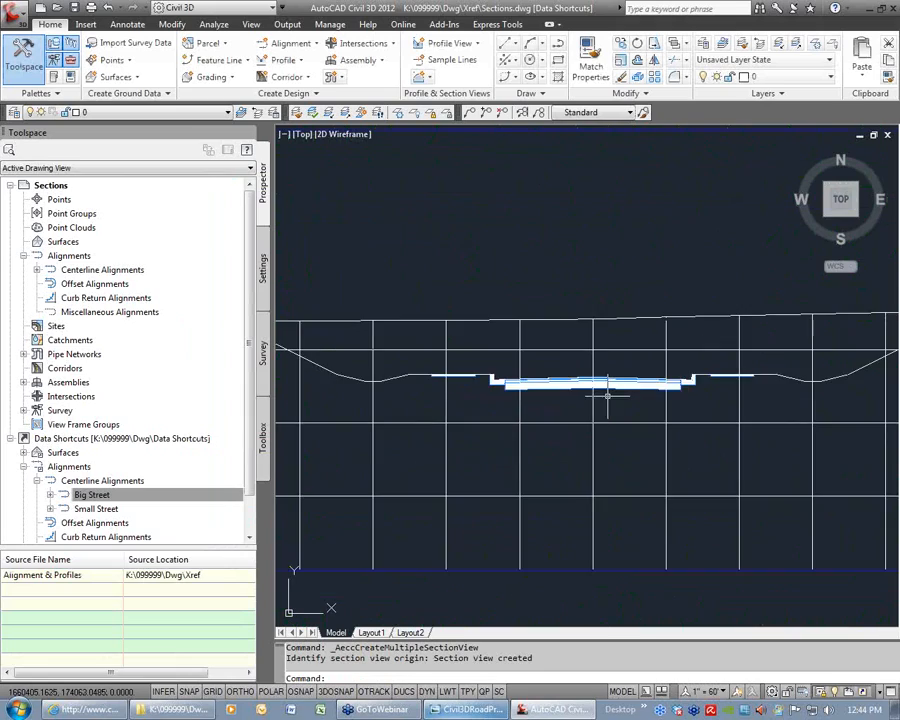
{"action": "scroll", "coordinate": [528, 472], "scroll_direction": "down", "scroll_amount": 5}
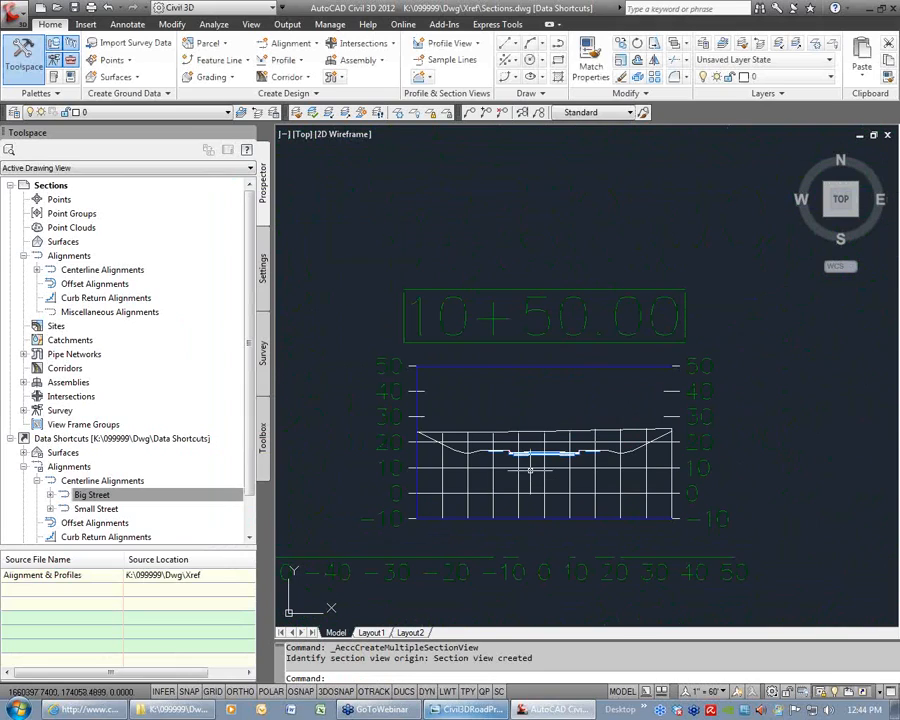
{"action": "scroll", "coordinate": [530, 470], "scroll_direction": "up", "scroll_amount": 4}
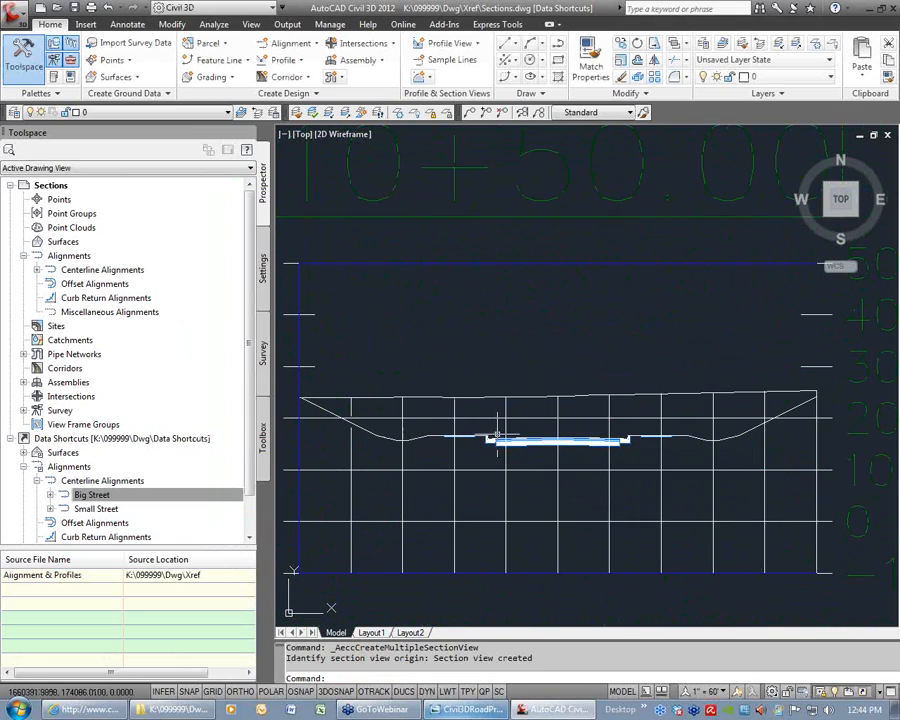
{"action": "scroll", "coordinate": [545, 438], "scroll_direction": "up", "scroll_amount": 4}
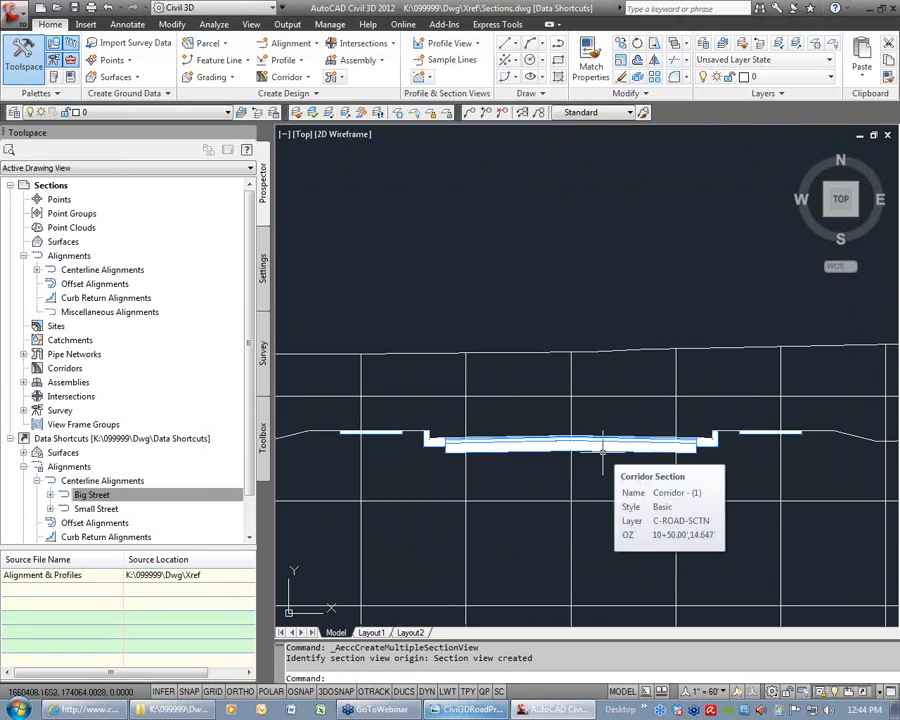
{"action": "scroll", "coordinate": [556, 362], "scroll_direction": "down", "scroll_amount": 8}
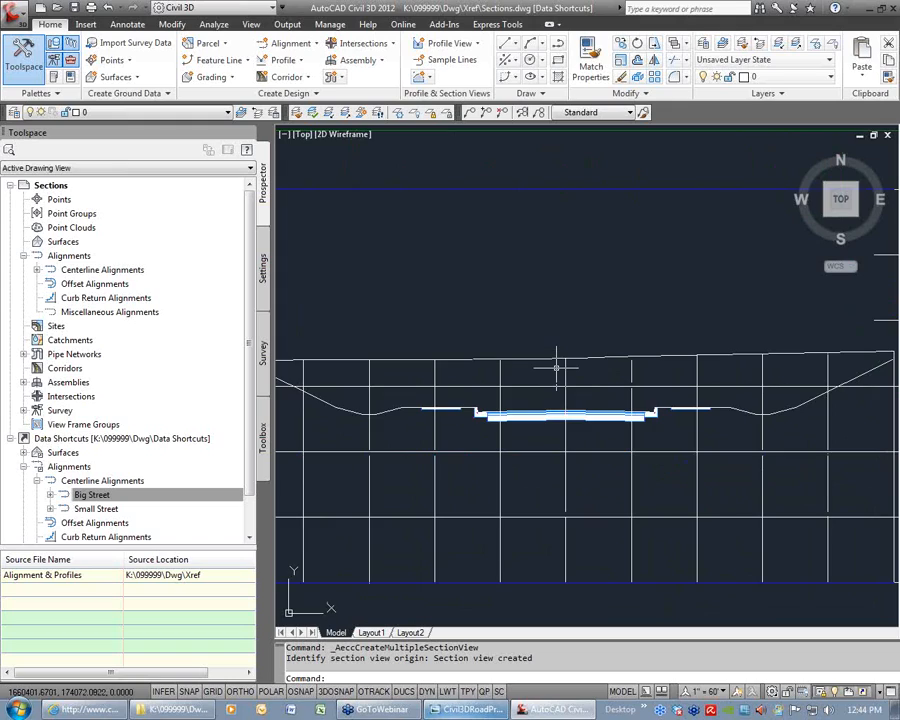
{"action": "scroll", "coordinate": [570, 390], "scroll_direction": "down", "scroll_amount": 10}
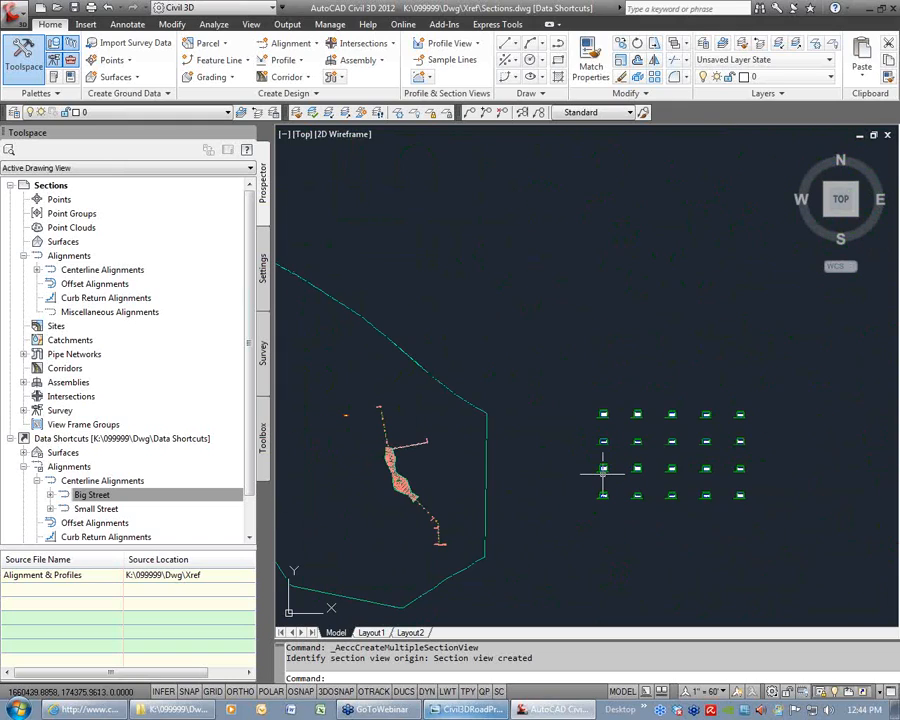
{"action": "middle_click_drag", "start_coordinate": [521, 556], "coordinate": [625, 431]}
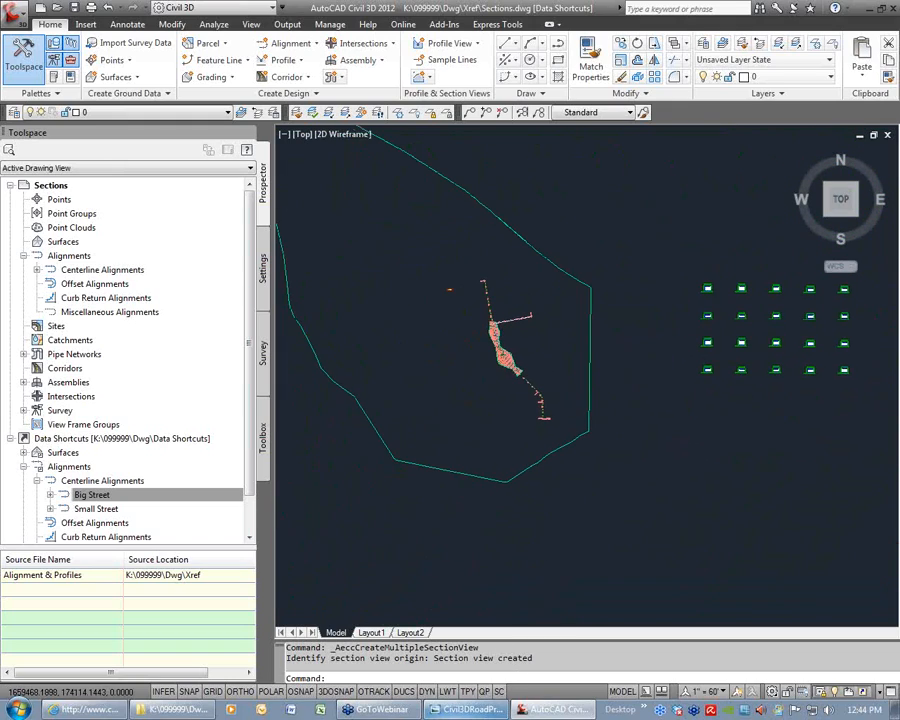
Review the sections drawing's references and the sheet files notes in the road project diagram in Windows Photo Viewer, comparing with the corridor in Civil 3D
{"action": "left_click", "coordinate": [470, 709]}
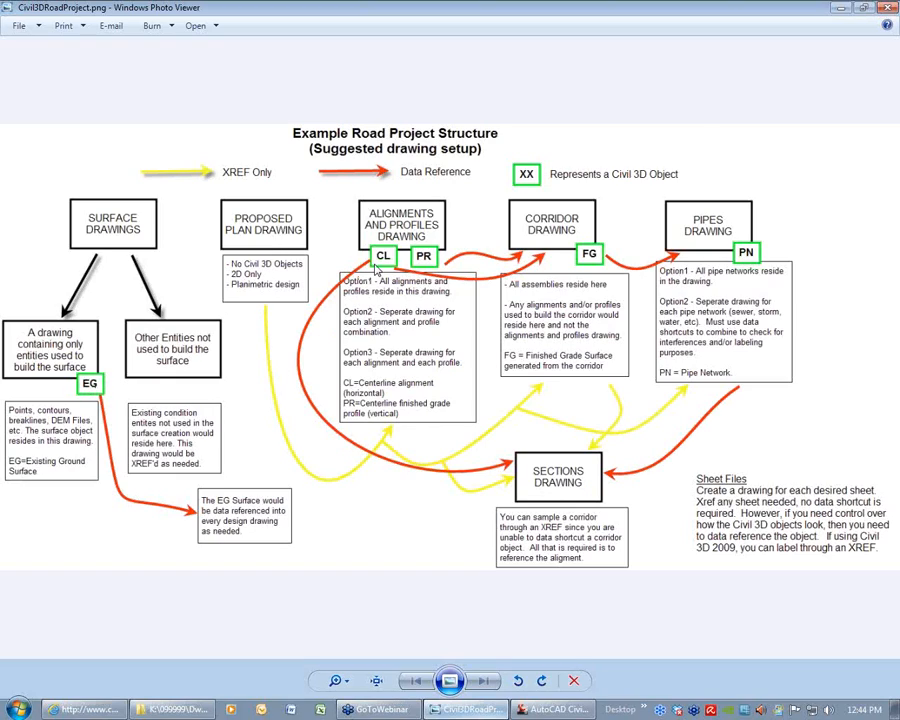
{"action": "key", "text": "alt+Tab"}
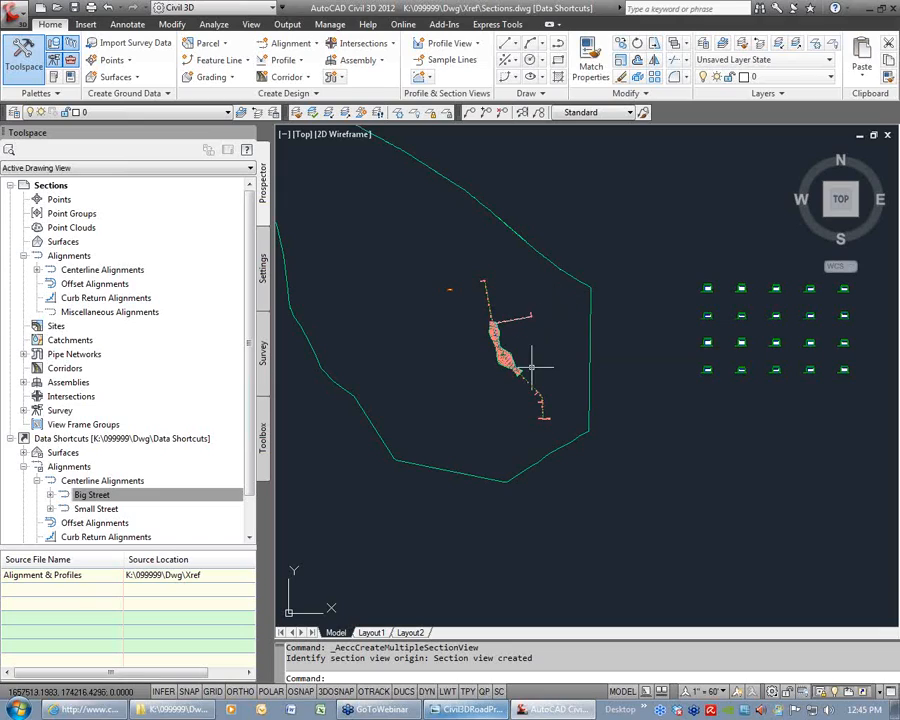
{"action": "scroll", "coordinate": [488, 365], "scroll_direction": "up", "scroll_amount": 6}
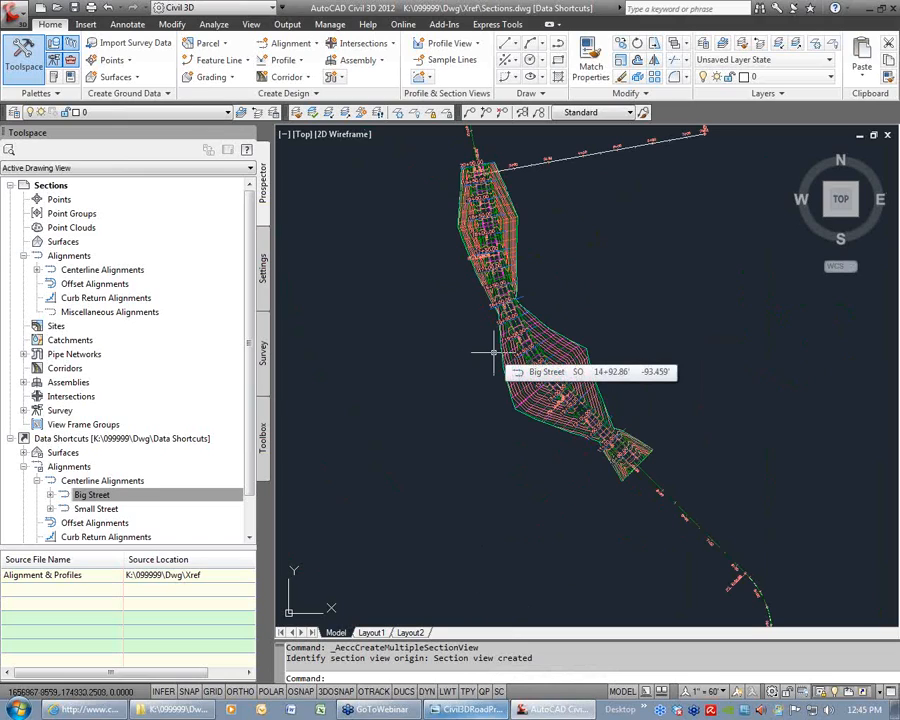
{"action": "left_click", "coordinate": [462, 709]}
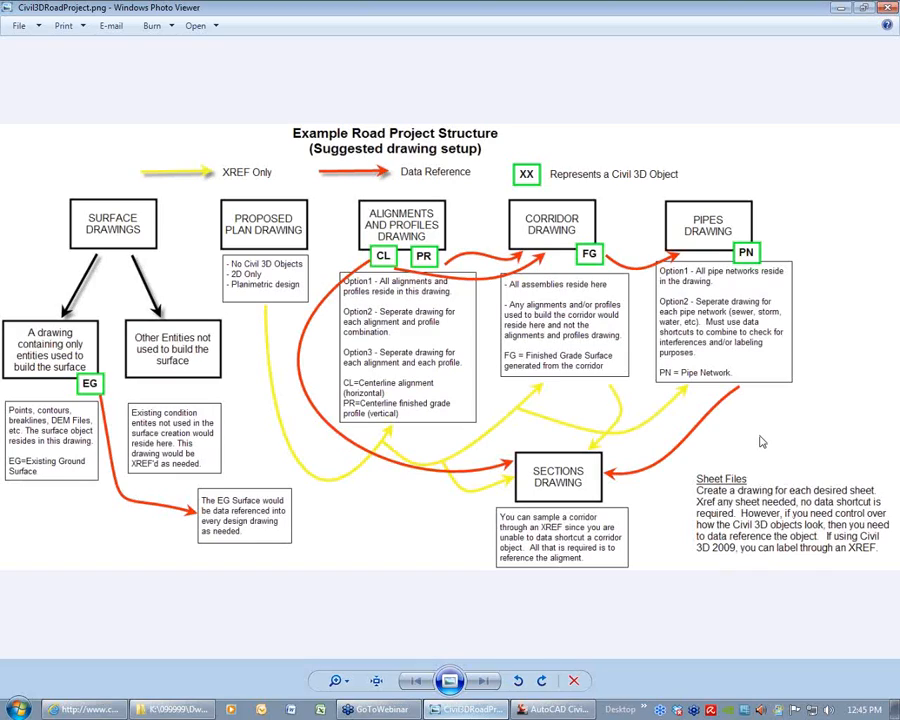
{"action": "left_click", "coordinate": [840, 8]}
Back in Civil 3D, add a spot elevation label to the xref'd EG surface near the northwest end of its boundary
{"action": "scroll", "coordinate": [600, 265], "scroll_direction": "down", "scroll_amount": 3}
{"action": "scroll", "coordinate": [548, 285], "scroll_direction": "down", "scroll_amount": 3}
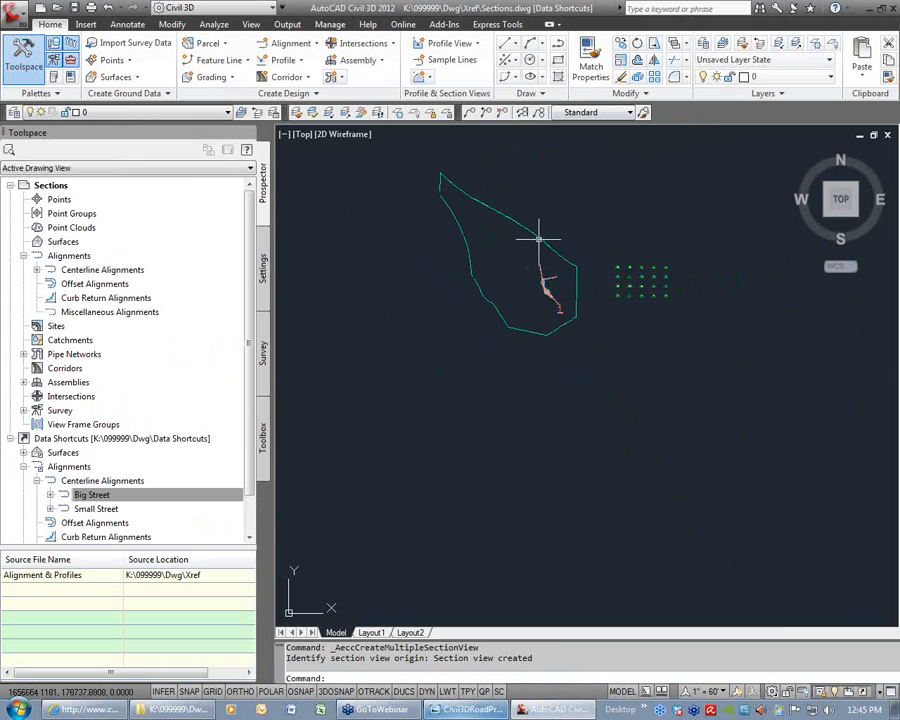
{"action": "left_click", "coordinate": [560, 278]}
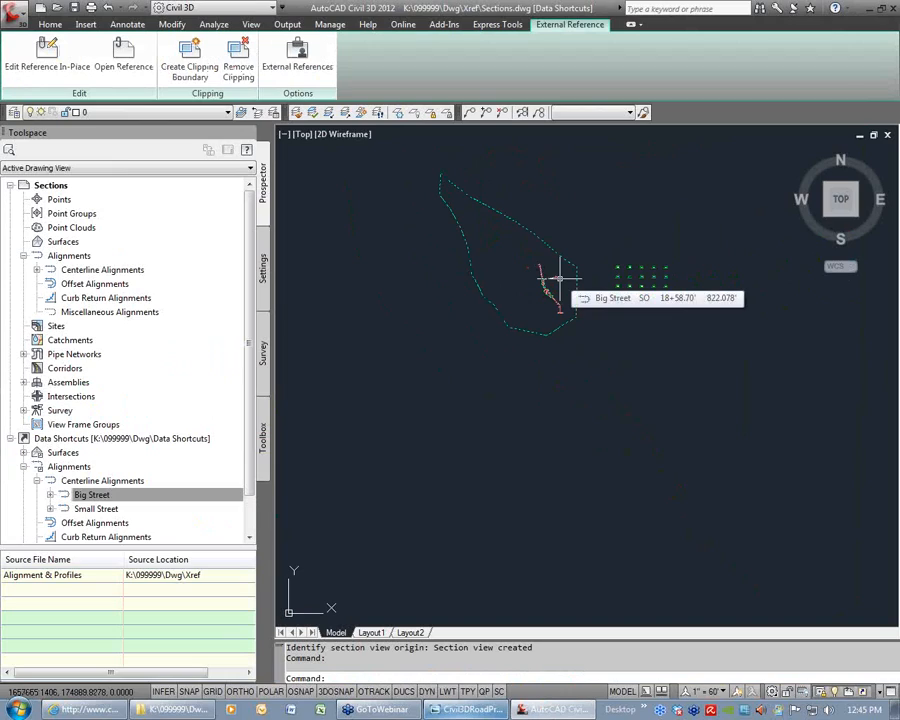
{"action": "key", "text": "Escape"}
{"action": "left_click", "coordinate": [127, 24]}
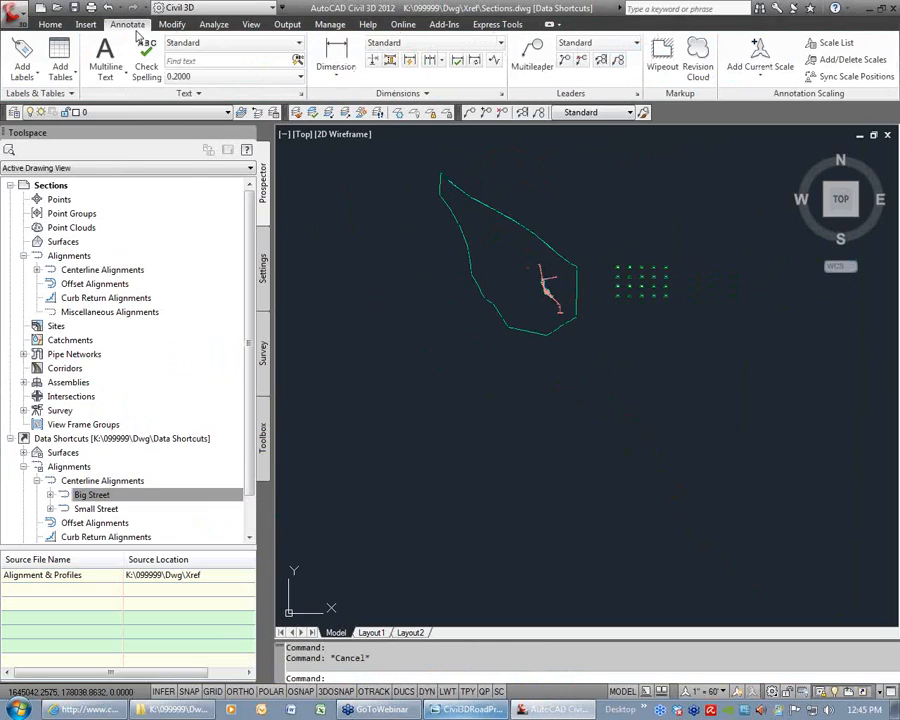
{"action": "left_click", "coordinate": [30, 80]}
{"action": "mouse_move", "coordinate": [180, 94]}
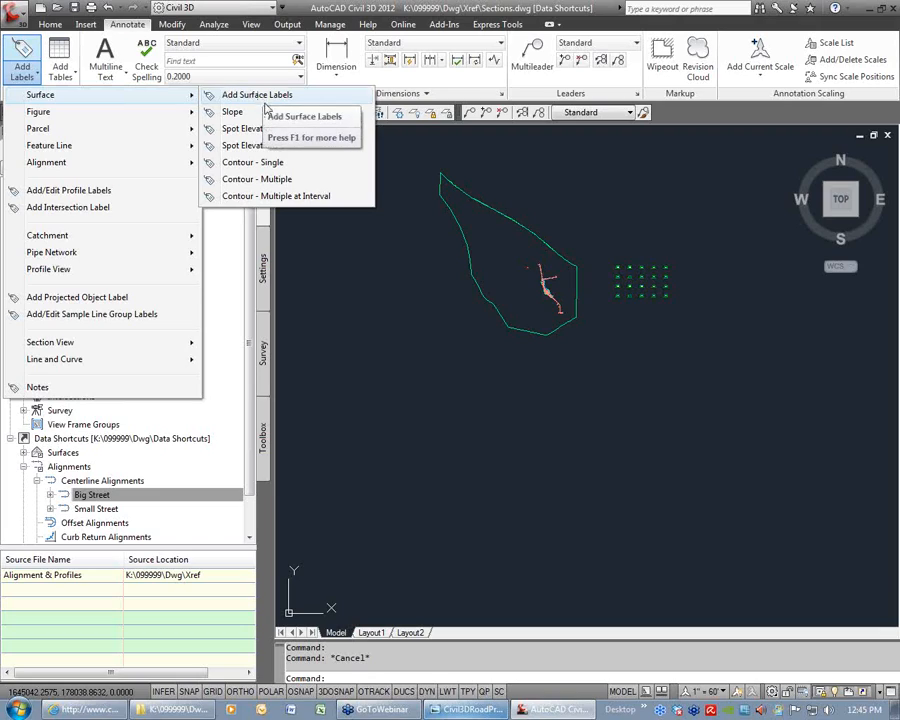
{"action": "left_click", "coordinate": [245, 128]}
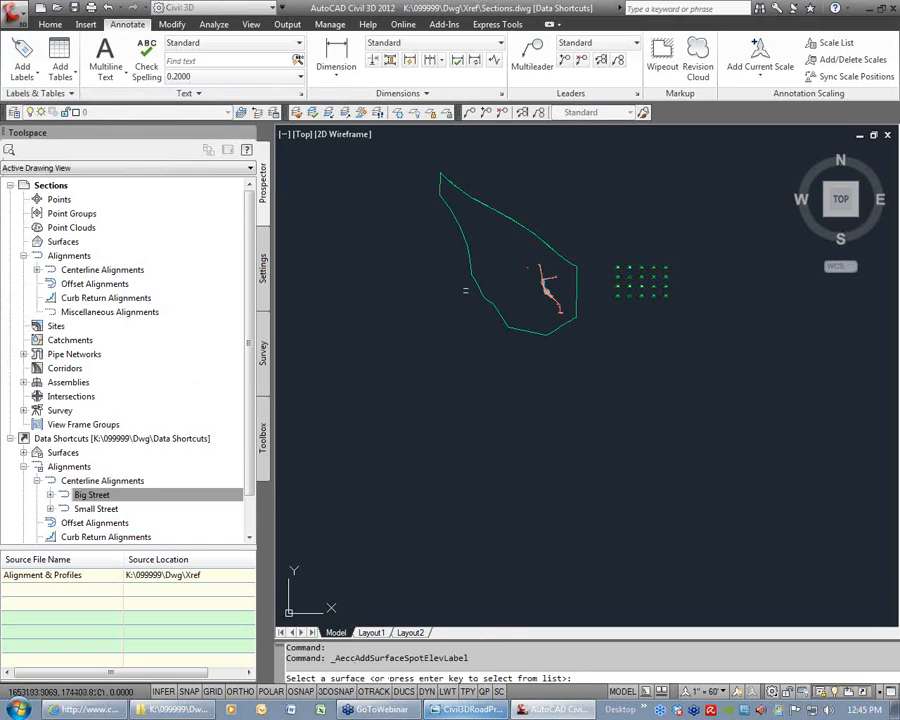
{"action": "left_click", "coordinate": [468, 240]}
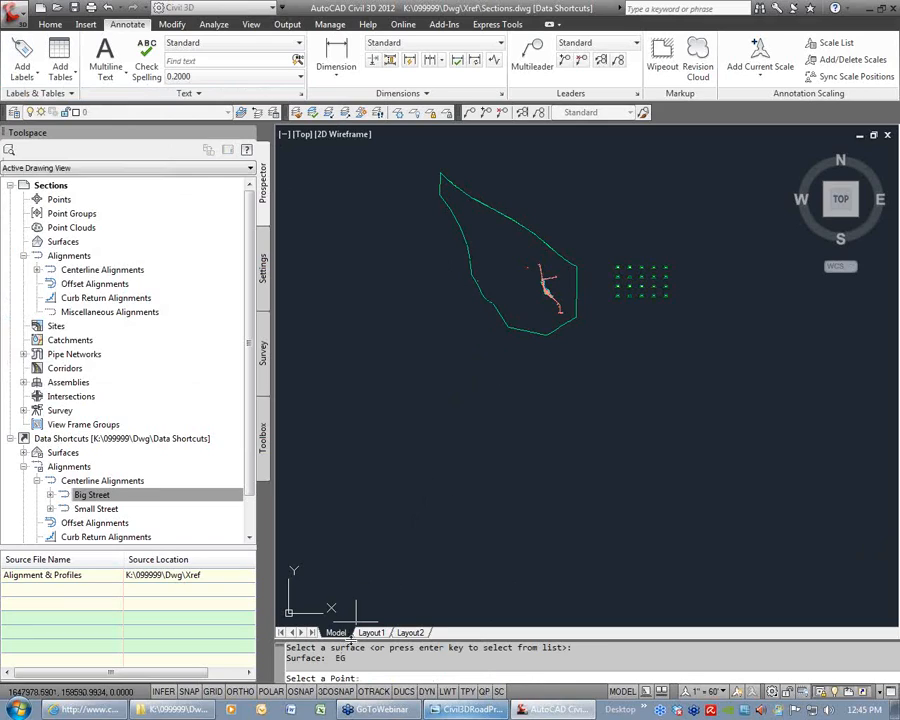
{"action": "left_click", "coordinate": [467, 212]}
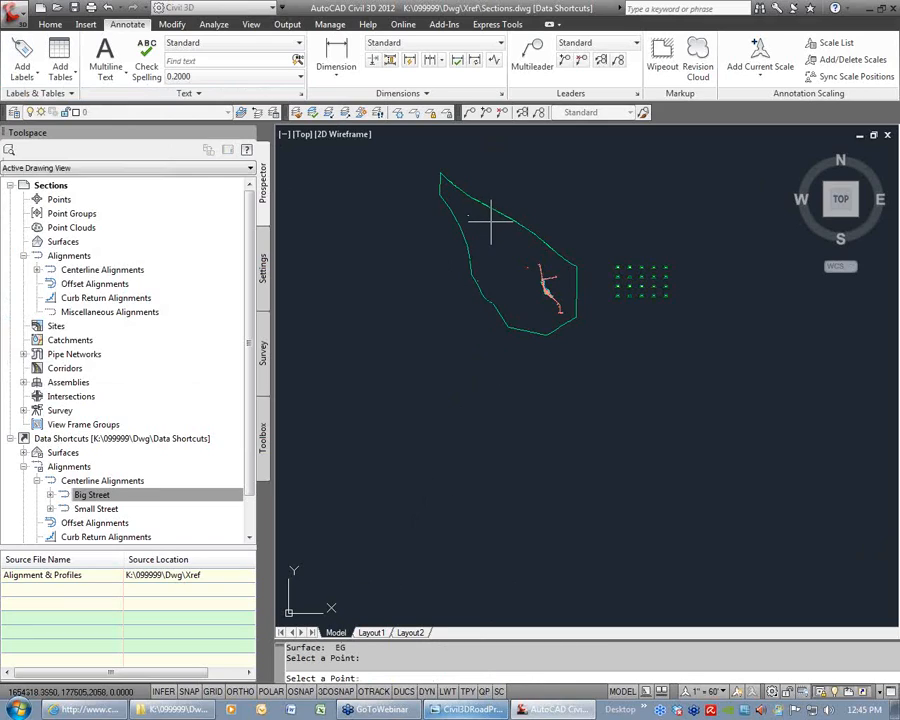
{"action": "key", "text": "Return"}
{"action": "scroll", "coordinate": [466, 207], "scroll_direction": "up", "scroll_amount": 8}
{"action": "scroll", "coordinate": [482, 224], "scroll_direction": "up", "scroll_amount": 3}
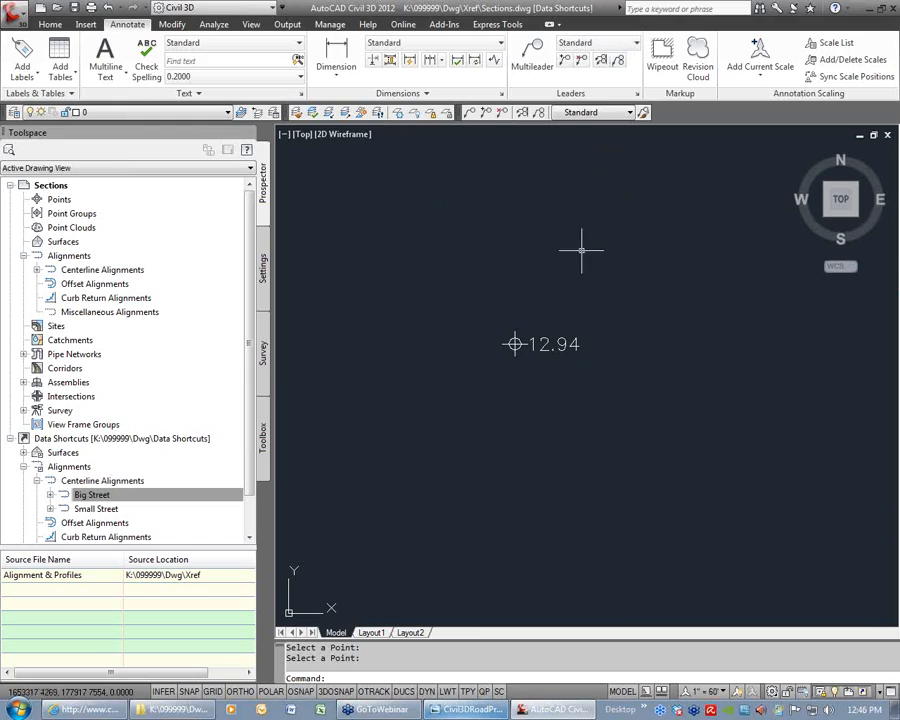
{"action": "scroll", "coordinate": [600, 276], "scroll_direction": "down", "scroll_amount": 3}
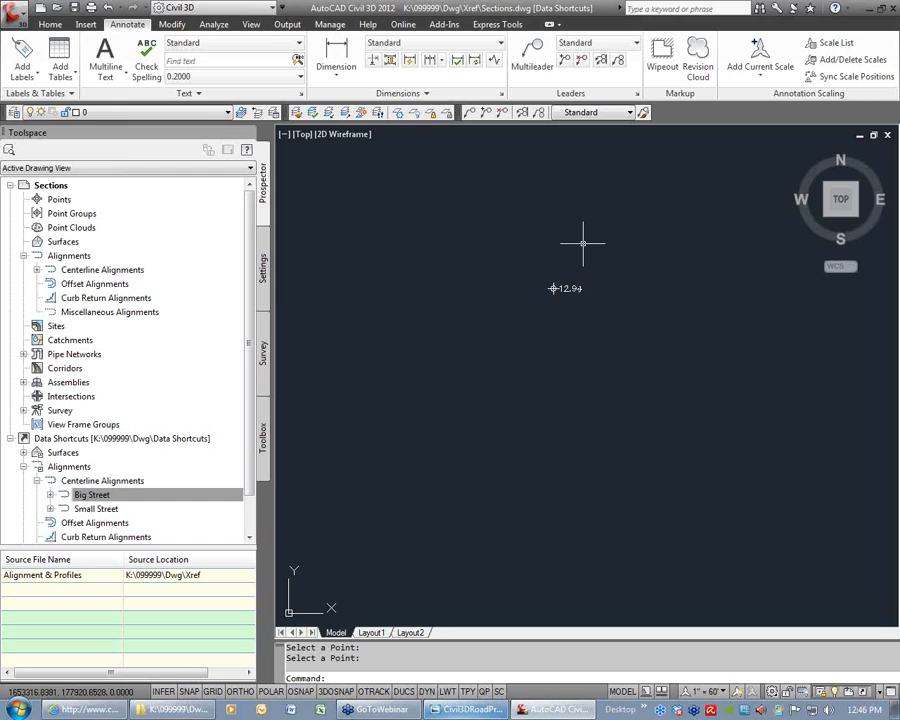
Close the Sections drawing and save its changes
{"action": "scroll", "coordinate": [526, 338], "scroll_direction": "down", "scroll_amount": 10}
{"action": "middle_click_drag", "start_coordinate": [564, 383], "coordinate": [550, 371]}
{"action": "key", "text": "Return"}
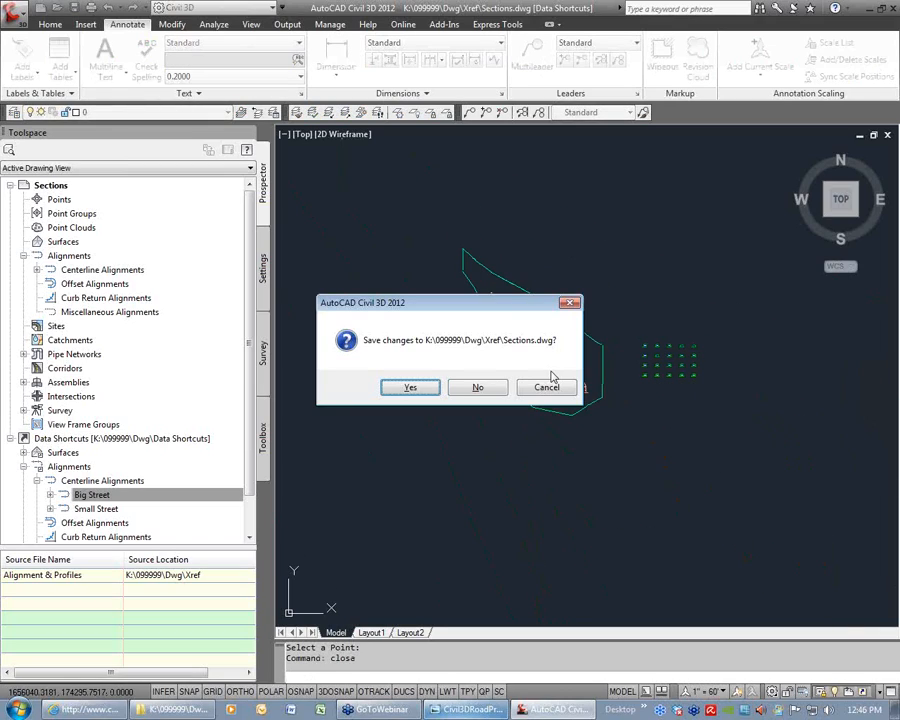
{"action": "left_click", "coordinate": [420, 390]}
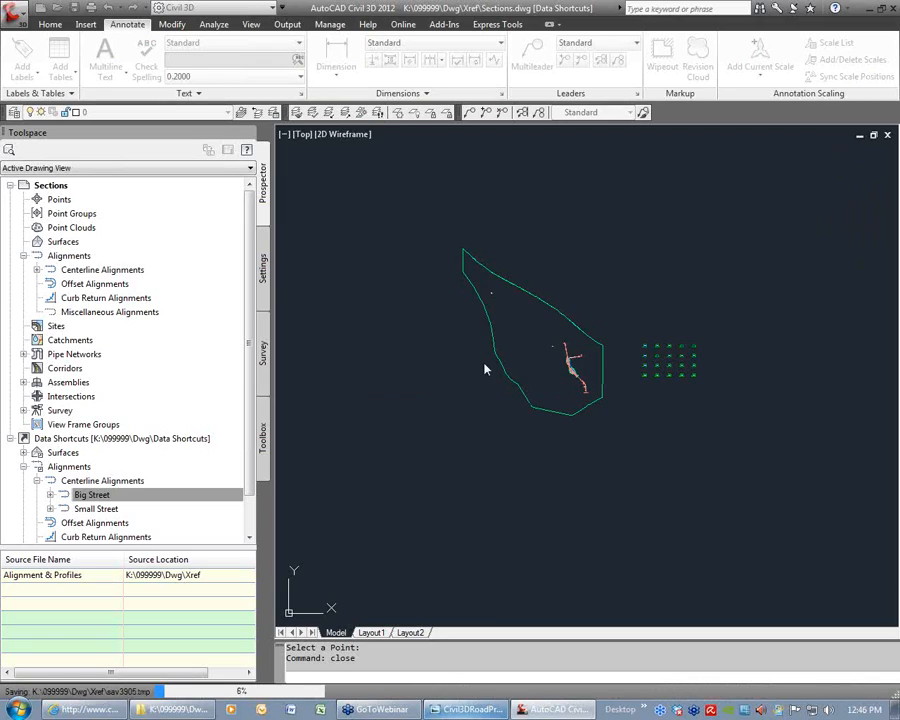
In Windows Explorer, inspect project 099999's Data Shortcuts folder and its Alignments, PipeNetworks, Profiles, Surfaces and ViewframeGroups subfolders
{"action": "left_click", "coordinate": [175, 709]}
{"action": "left_click", "coordinate": [295, 186]}
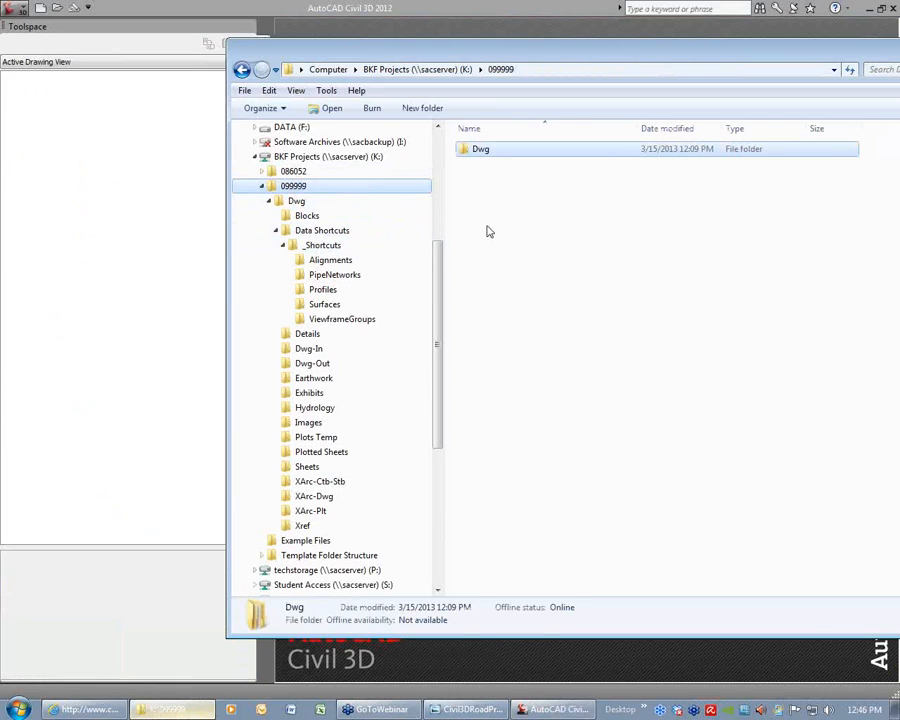
{"action": "left_click", "coordinate": [318, 231]}
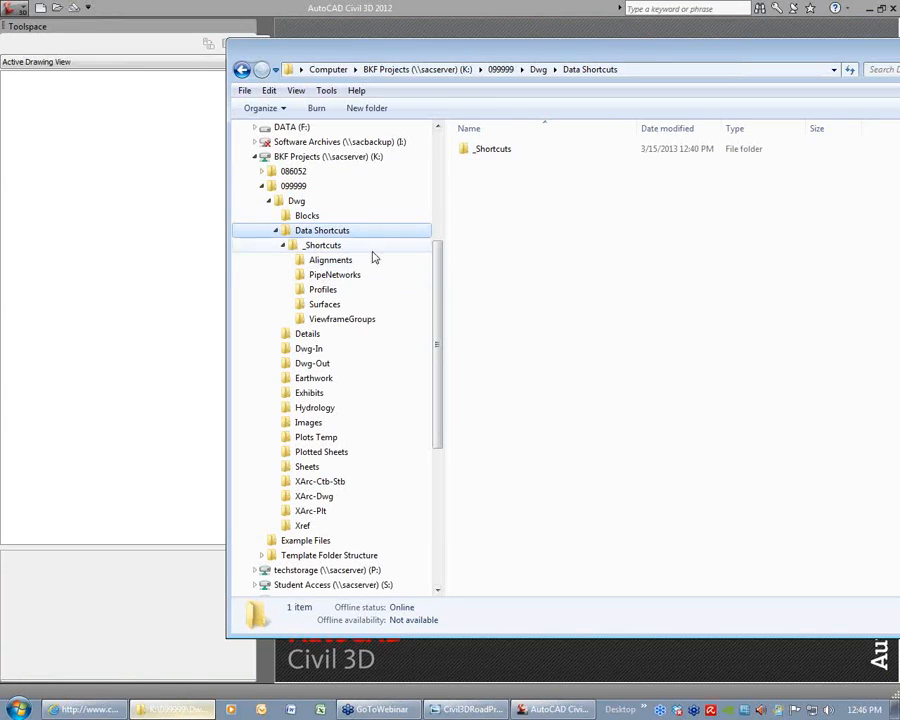
{"action": "left_click", "coordinate": [342, 261]}
{"action": "left_click", "coordinate": [357, 275]}
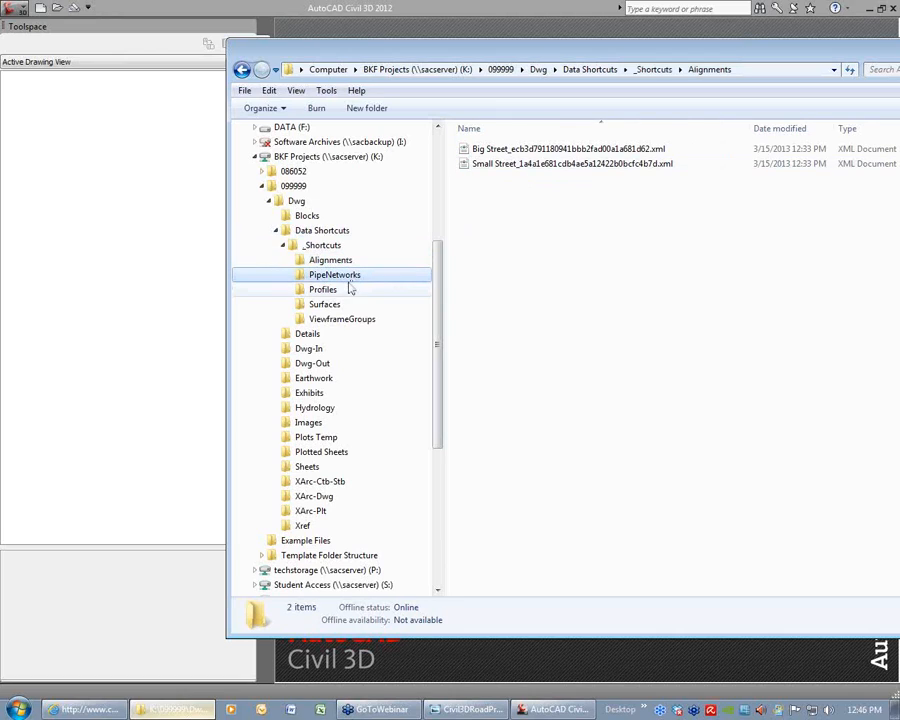
{"action": "left_click", "coordinate": [330, 291]}
{"action": "left_click", "coordinate": [332, 306]}
{"action": "left_click", "coordinate": [336, 318]}
{"action": "left_click", "coordinate": [328, 247]}
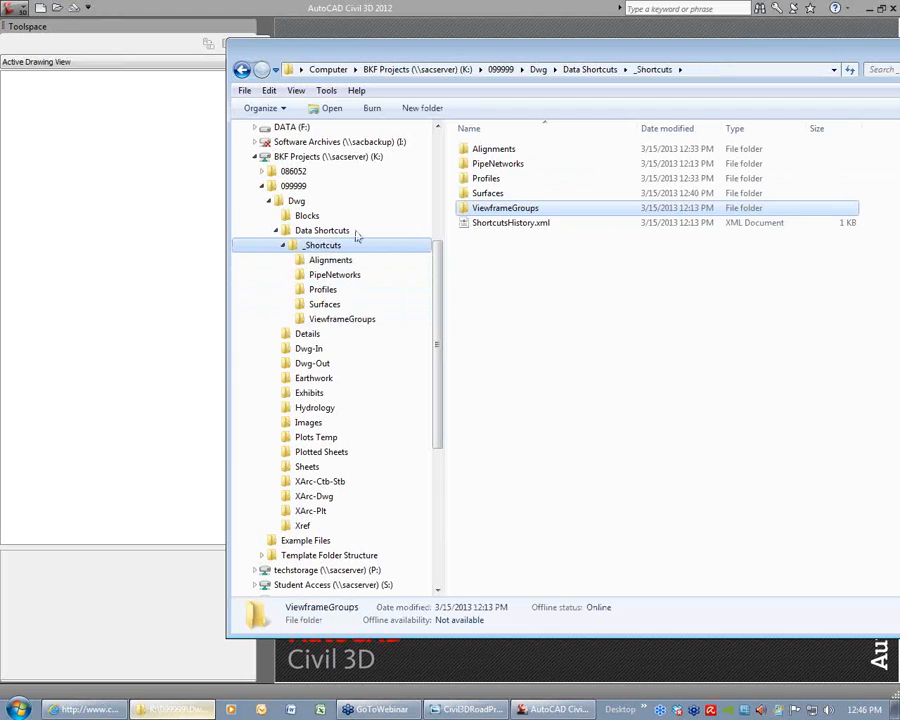
{"action": "left_click_drag", "start_coordinate": [795, 55], "coordinate": [733, 57]}
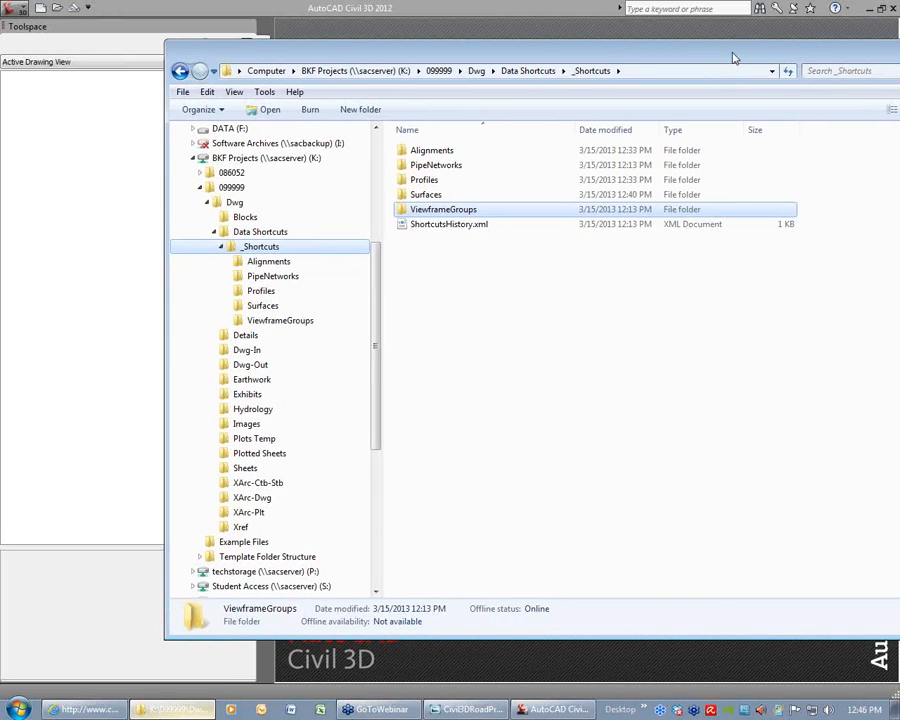
Switch back to Civil 3D and open Alignment & Profiles.dwg from the Xref folder
{"action": "left_click", "coordinate": [134, 74]}
{"action": "left_click", "coordinate": [55, 8]}
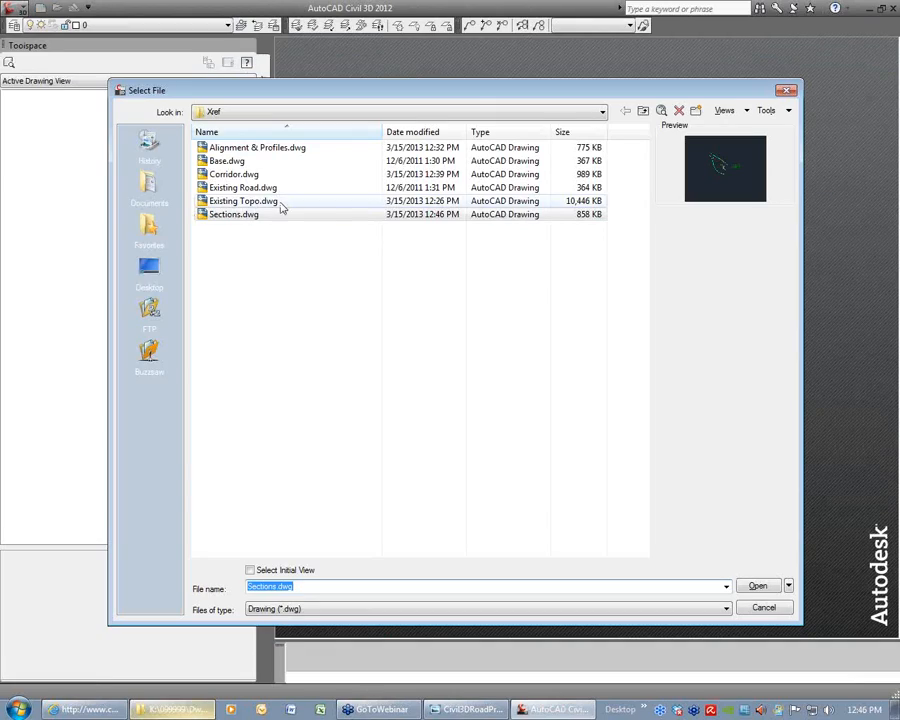
{"action": "double_click", "coordinate": [250, 148]}
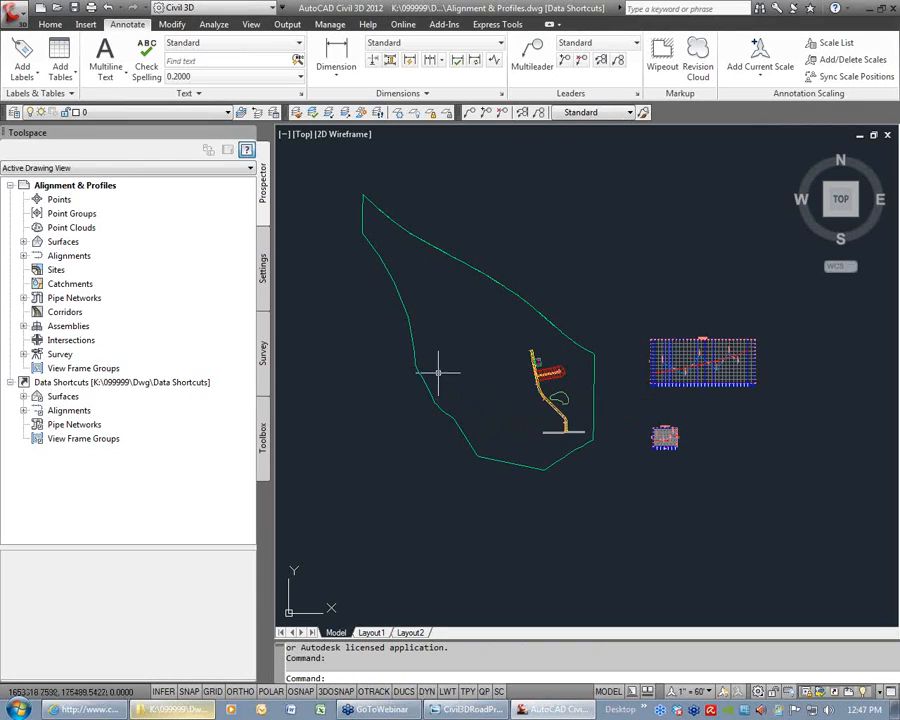
Promote the EG surface's data reference to a full surface in the Alignment & Profiles drawing
{"action": "left_click", "coordinate": [408, 306]}
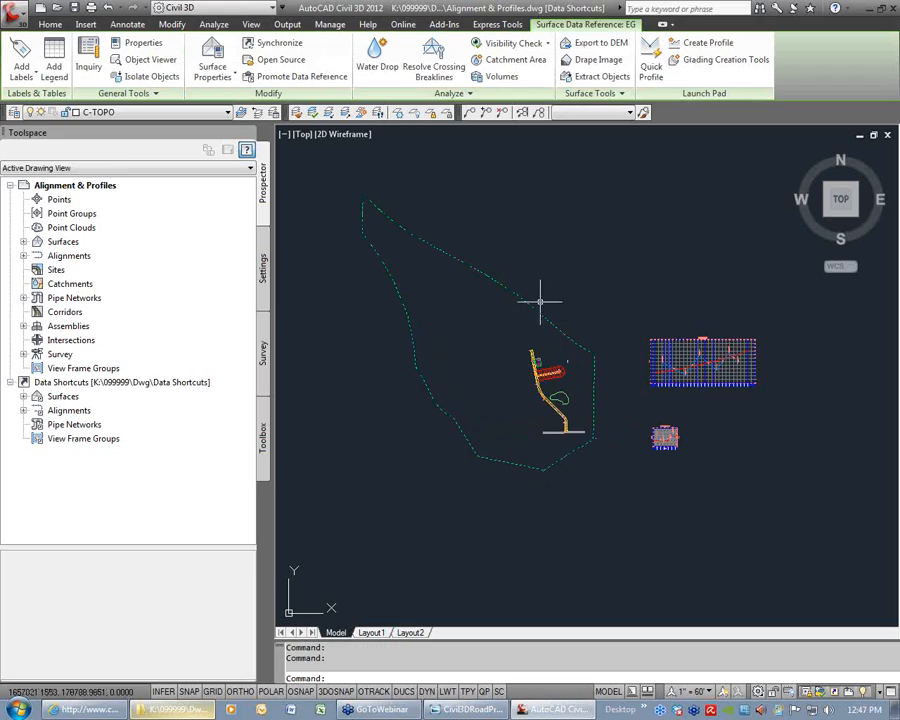
{"action": "left_click", "coordinate": [23, 243]}
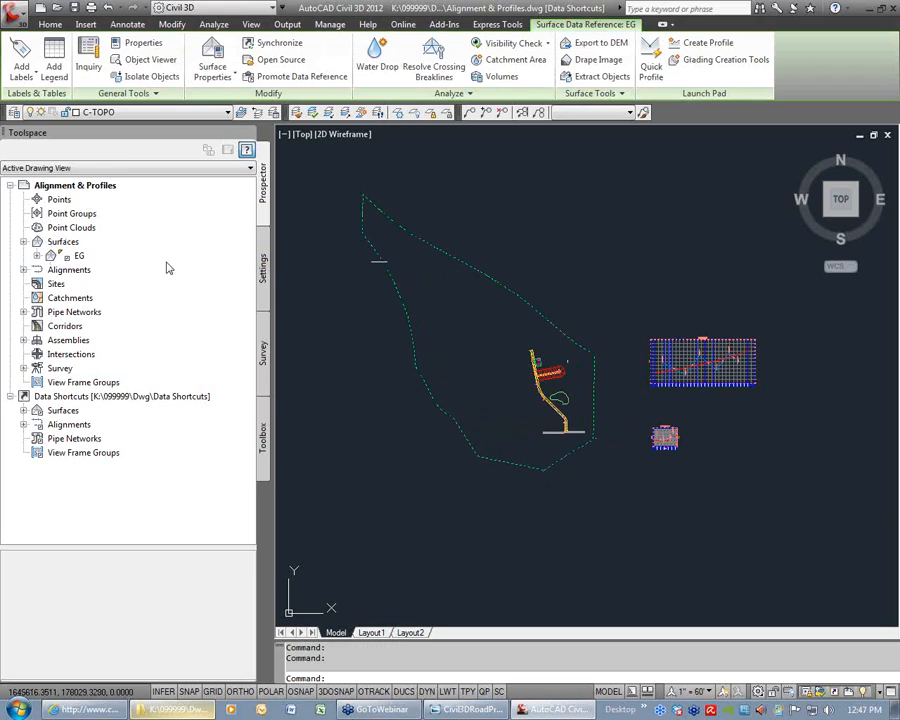
{"action": "left_click", "coordinate": [304, 80]}
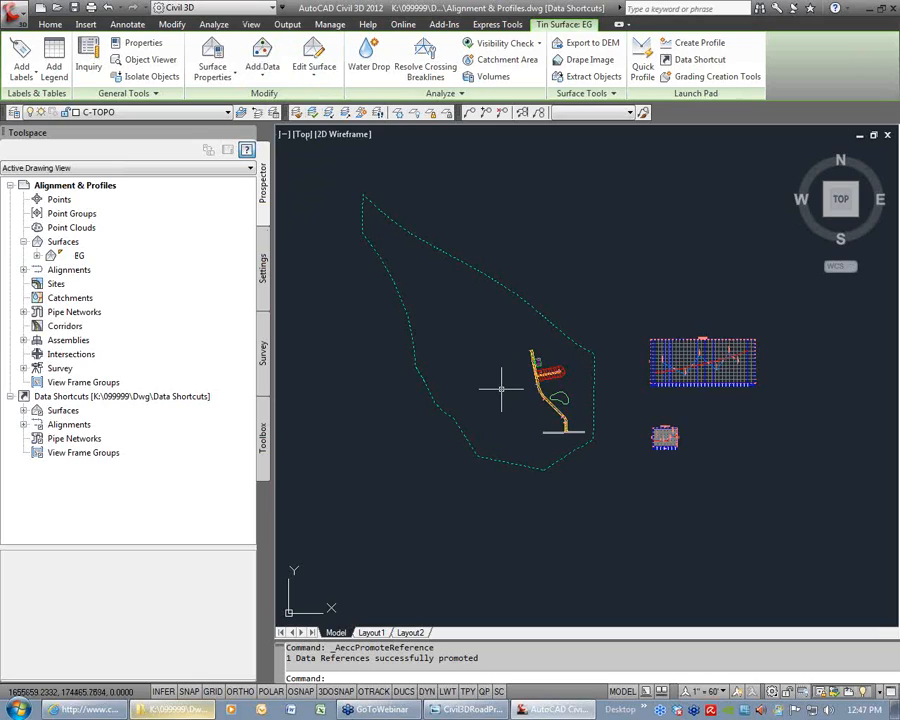
{"action": "key", "text": "Escape"}
{"action": "key", "text": "Escape"}
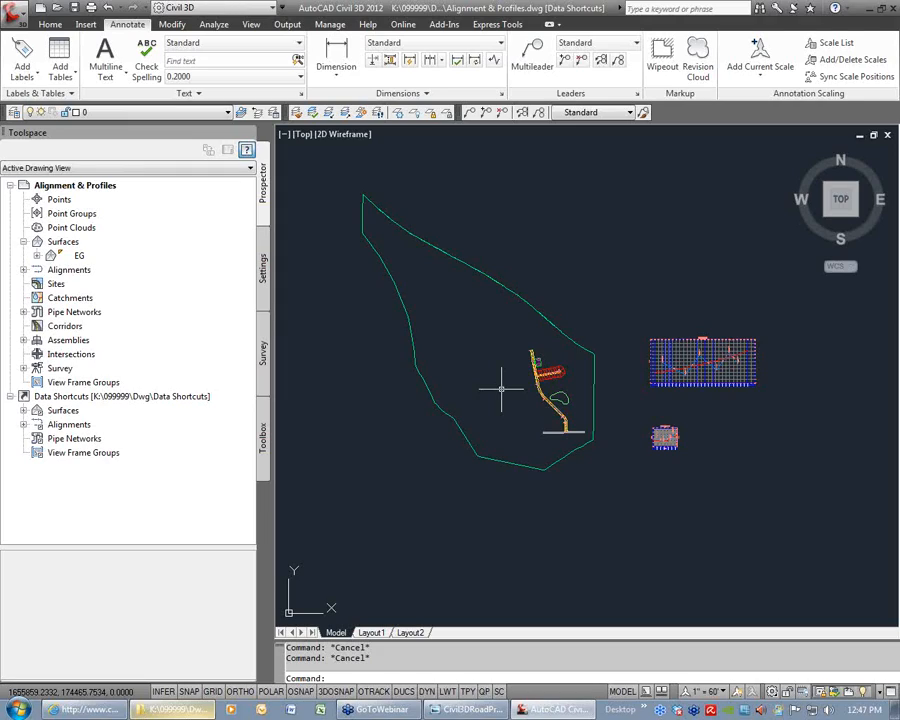
Undo the promotion of the EG surface reference
{"action": "type", "text": "u"}
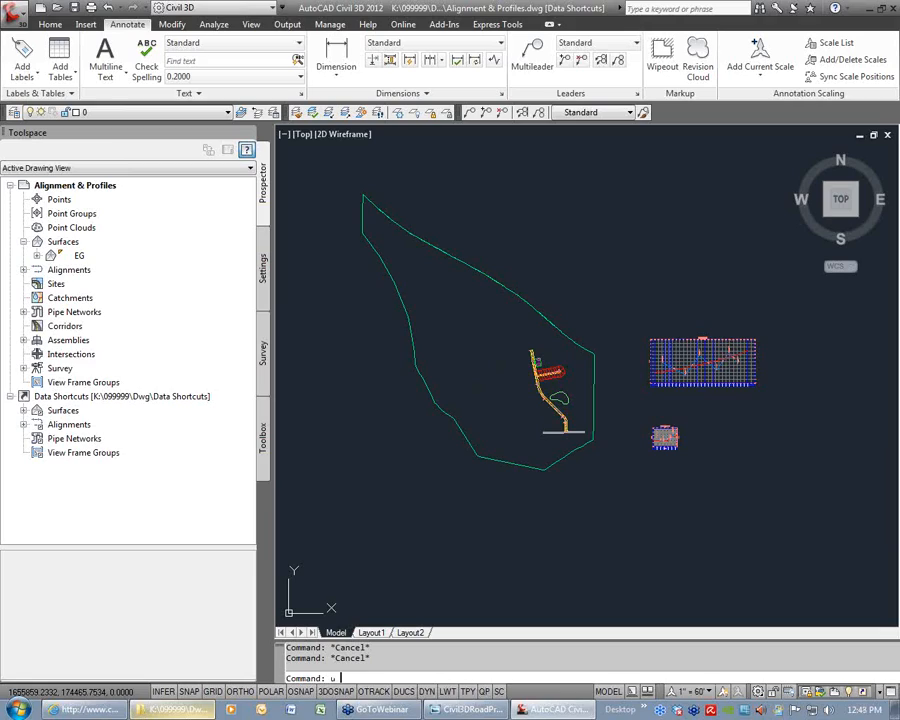
{"action": "key", "text": "Return"}
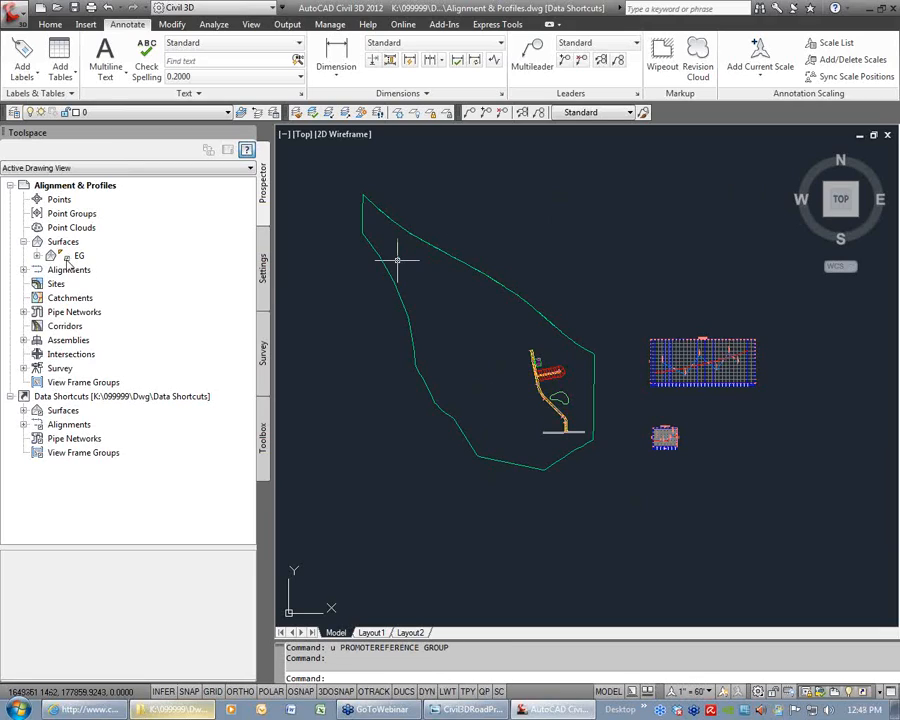
{"action": "left_click", "coordinate": [464, 349]}
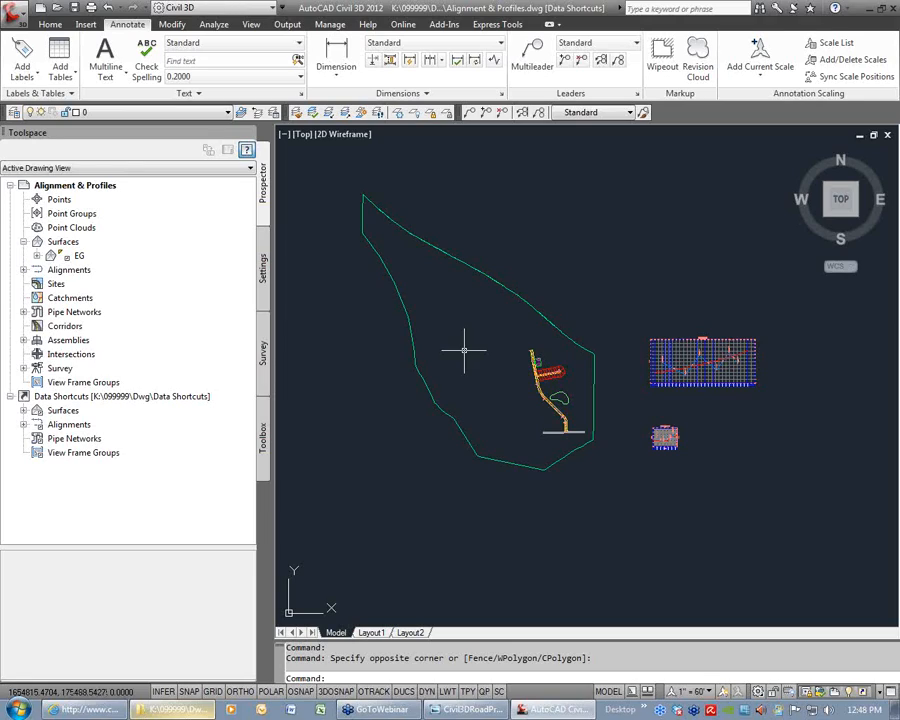
Save the Alignment & Profiles drawing and expand its EG surface and alignments in the object tree
{"action": "type", "text": "qsave"}
{"action": "key", "text": "Return"}
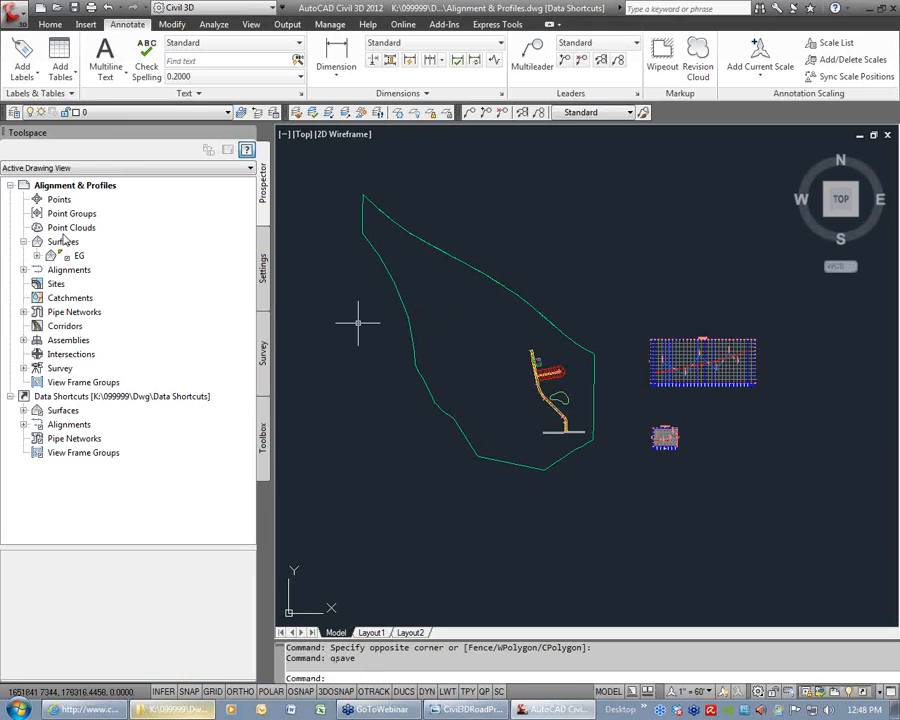
{"action": "left_click", "coordinate": [37, 256]}
{"action": "left_click", "coordinate": [23, 298]}
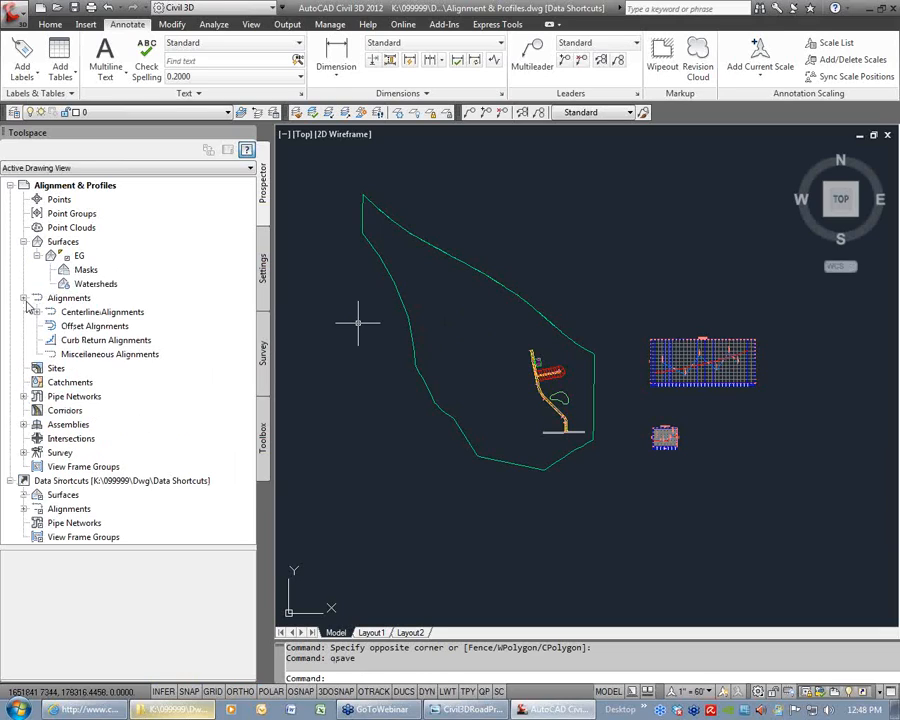
Close the Alignment & Profiles drawing and open Corridor.dwg from the Xref folder
{"action": "double_click", "coordinate": [476, 352]}
{"action": "type", "text": "close"}
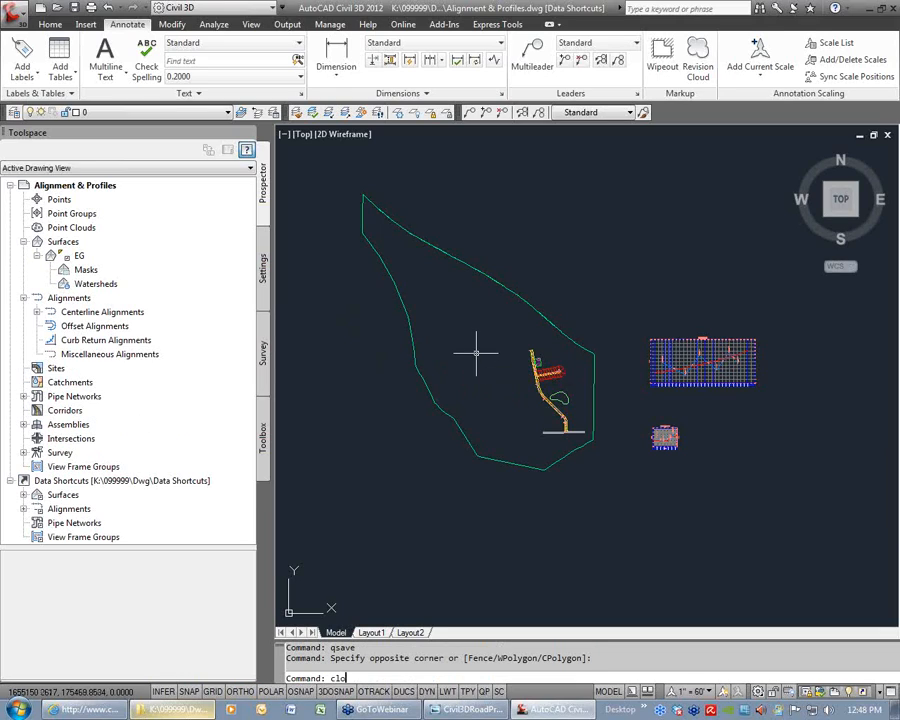
{"action": "key", "text": "Return"}
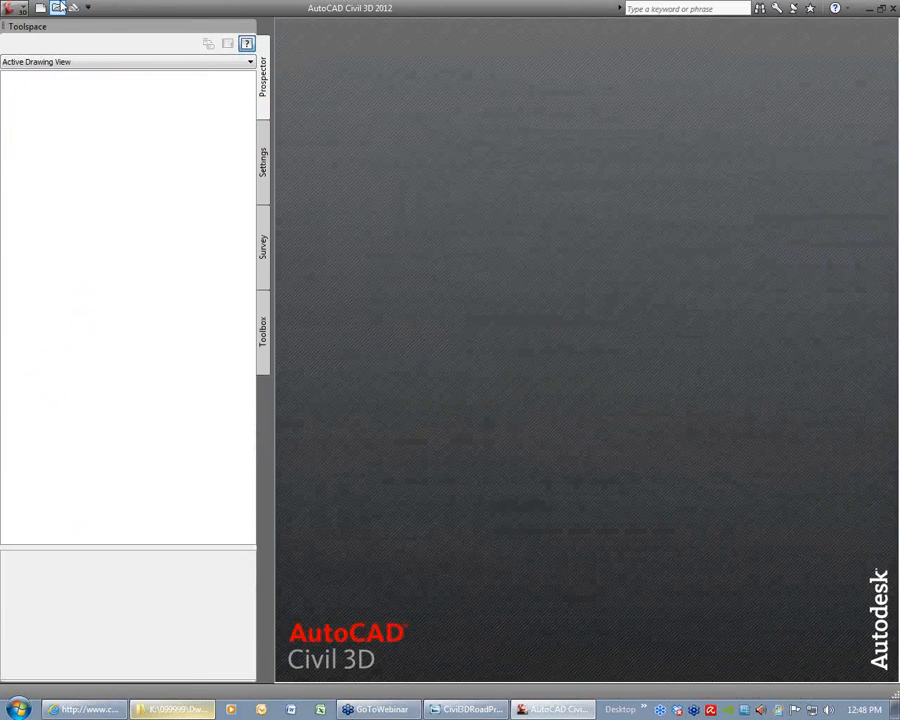
{"action": "key", "text": "ctrl+o"}
{"action": "double_click", "coordinate": [231, 173]}
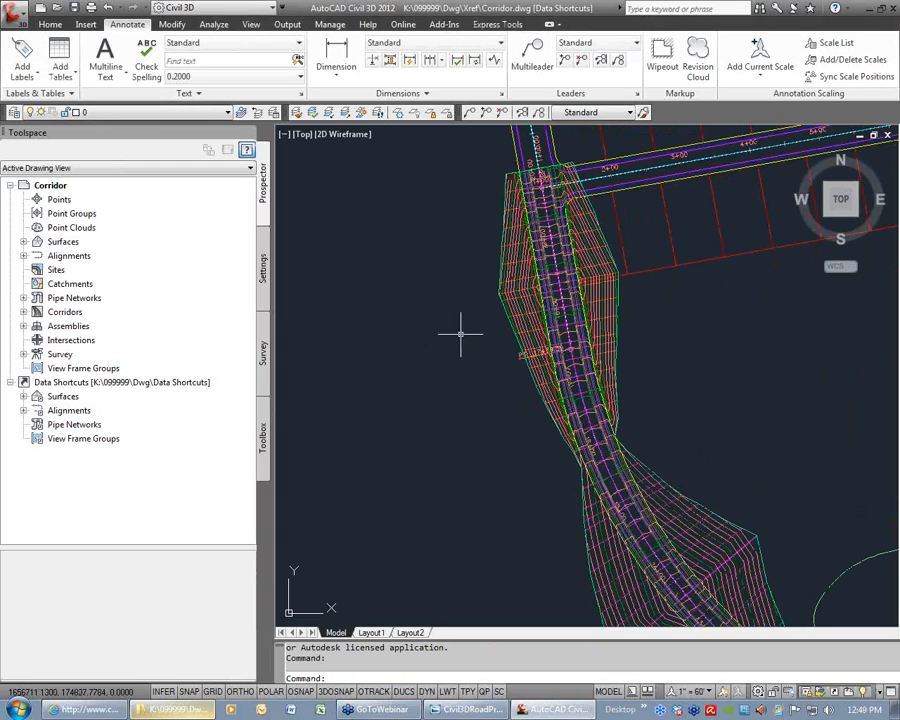
Start an eTransmit package for the Corridor drawing, saving the drawing's changes first
{"action": "left_click", "coordinate": [18, 22]}
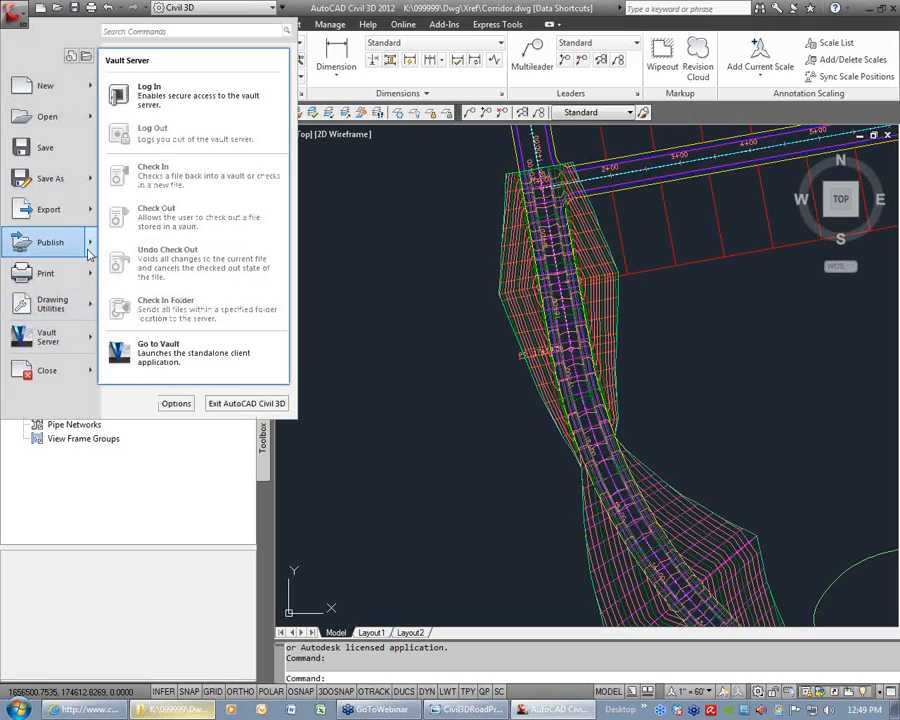
{"action": "mouse_move", "coordinate": [88, 250]}
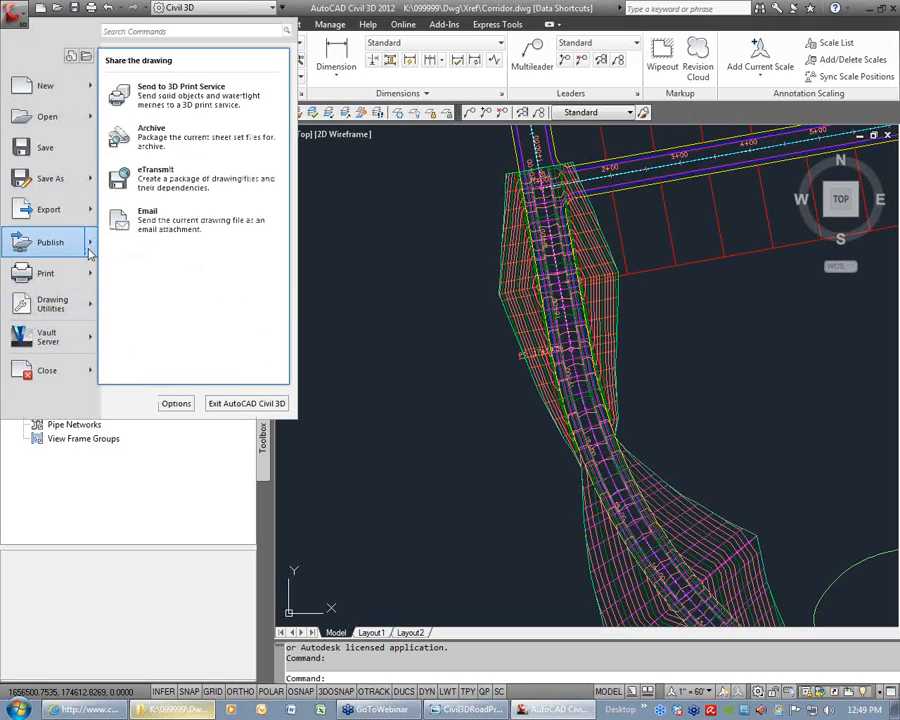
{"action": "left_click", "coordinate": [206, 185]}
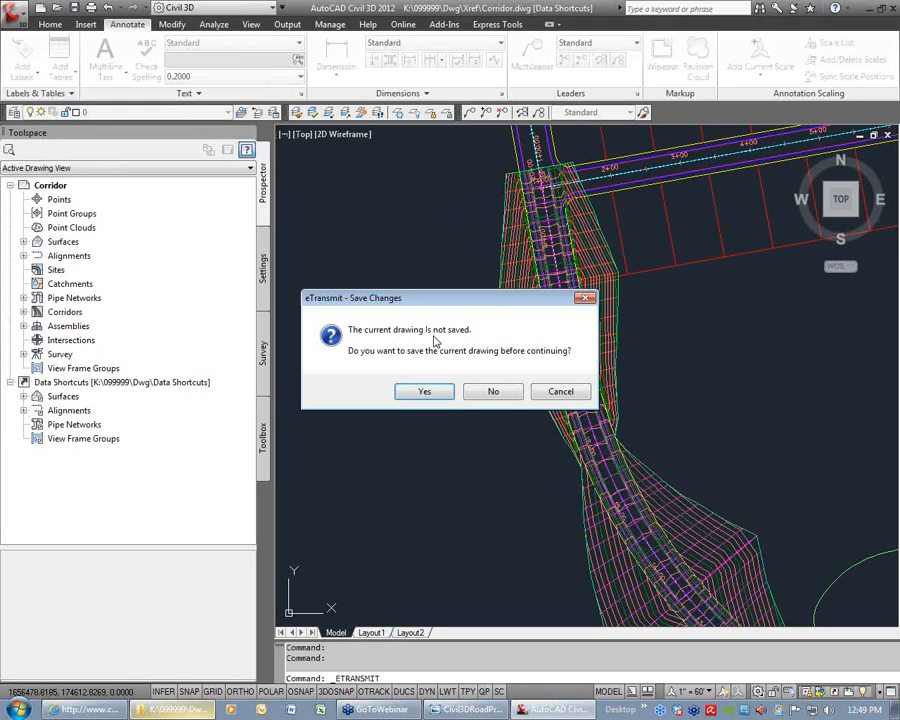
{"action": "left_click", "coordinate": [430, 394]}
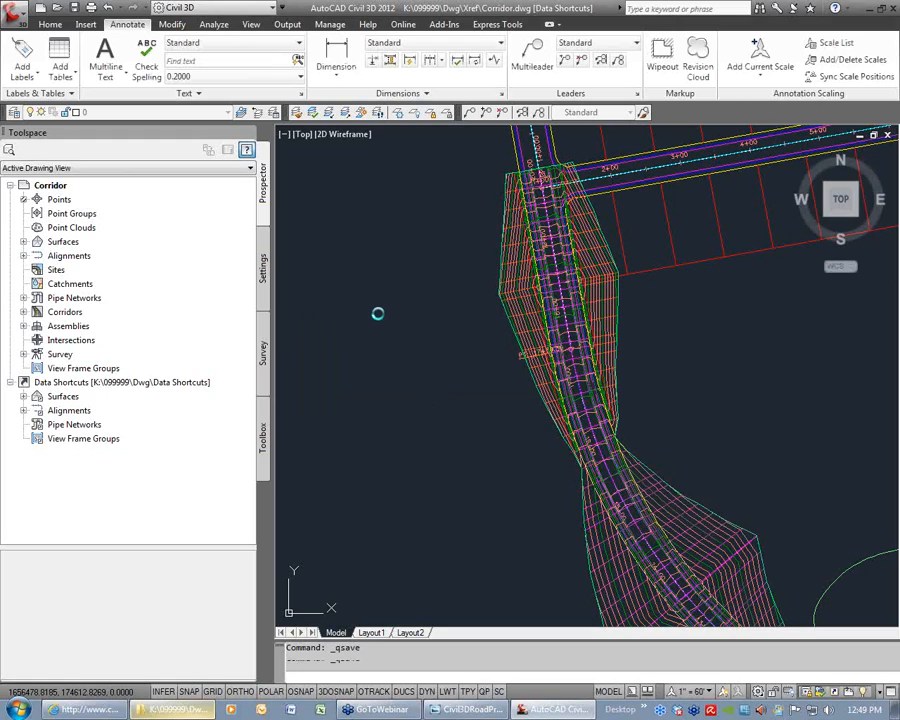
{"action": "left_click_drag", "start_coordinate": [405, 236], "coordinate": [316, 101]}
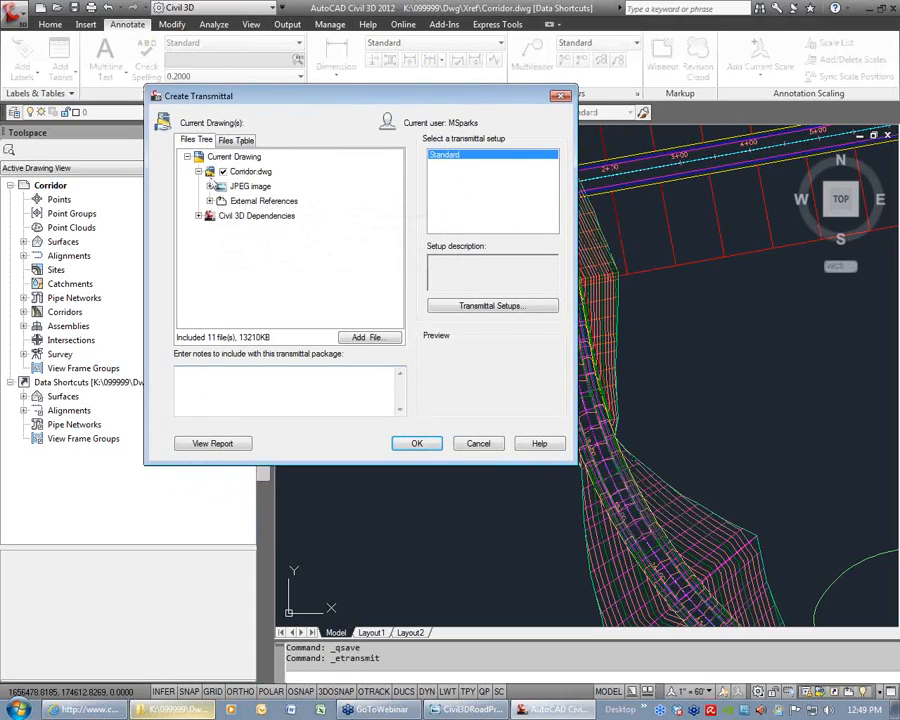
Examine the external references and data shortcut source files listed for the transmittal, and cancel the package
{"action": "left_click", "coordinate": [210, 187]}
{"action": "left_click", "coordinate": [211, 188]}
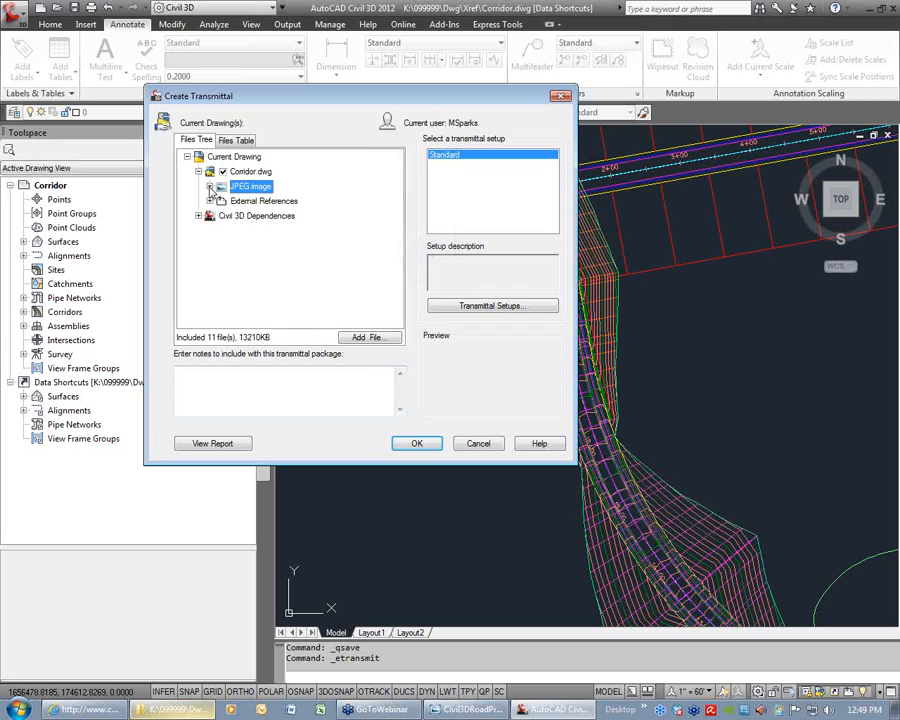
{"action": "left_click", "coordinate": [210, 201]}
{"action": "left_click", "coordinate": [198, 230]}
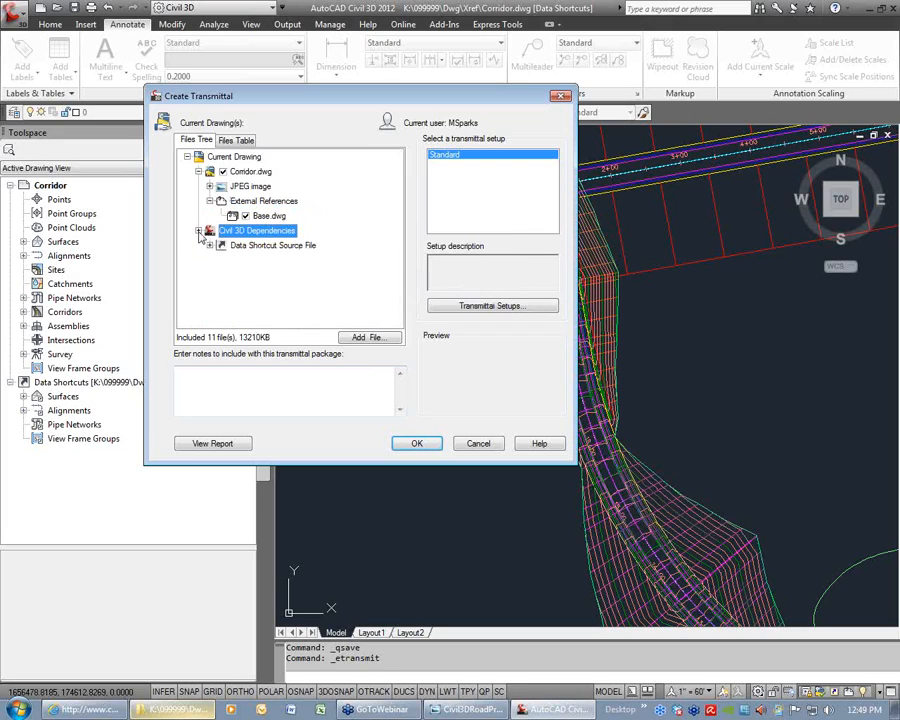
{"action": "left_click", "coordinate": [210, 245]}
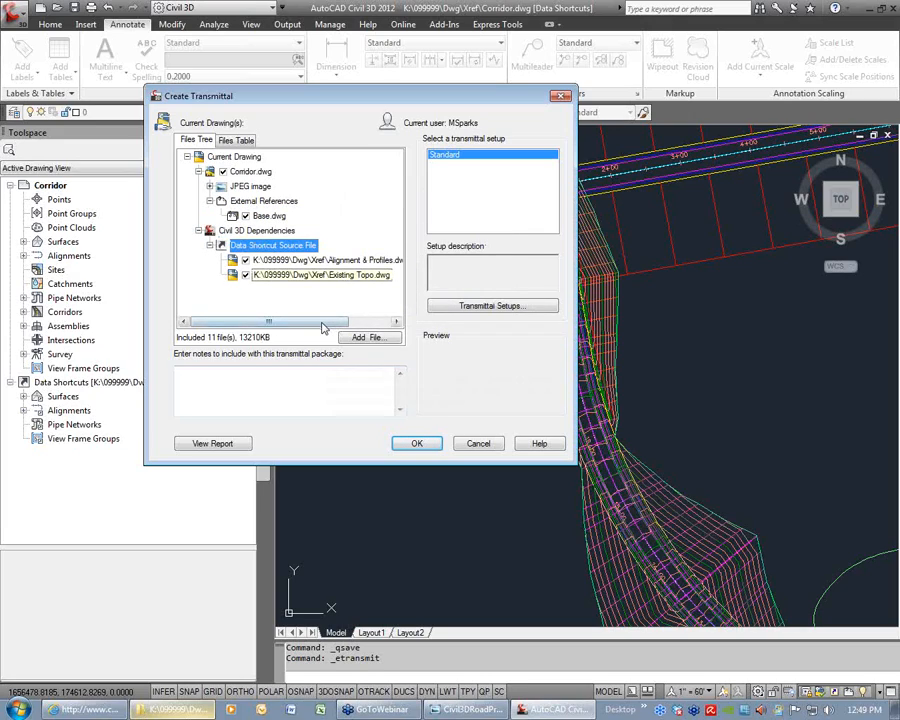
{"action": "left_click", "coordinate": [369, 322]}
{"action": "left_click_drag", "start_coordinate": [369, 322], "coordinate": [322, 322]}
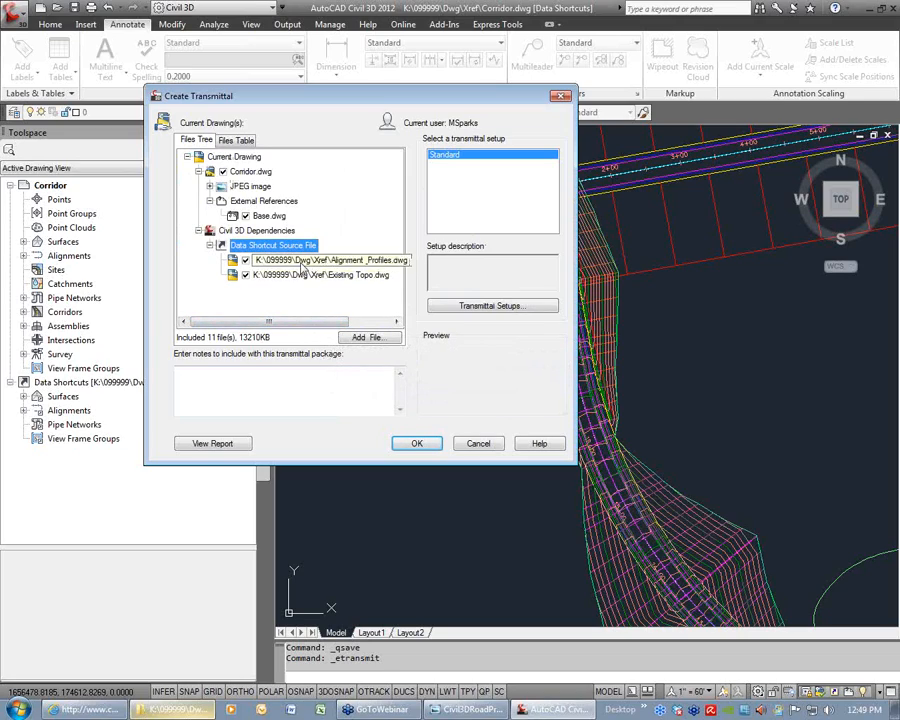
{"action": "left_click_drag", "start_coordinate": [326, 100], "coordinate": [232, 174]}
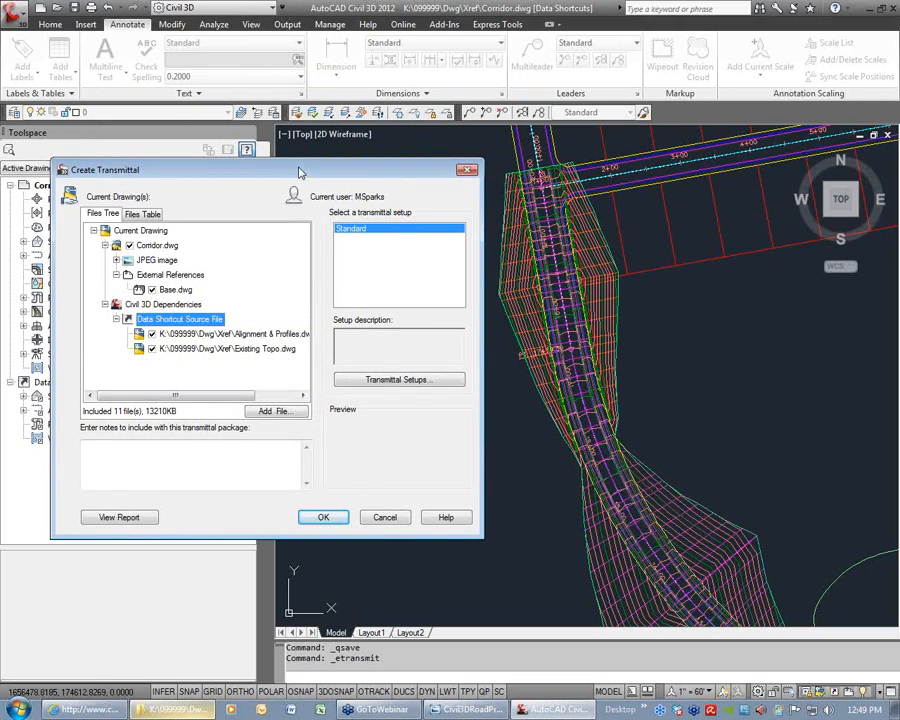
{"action": "left_click_drag", "start_coordinate": [300, 172], "coordinate": [293, 75]}
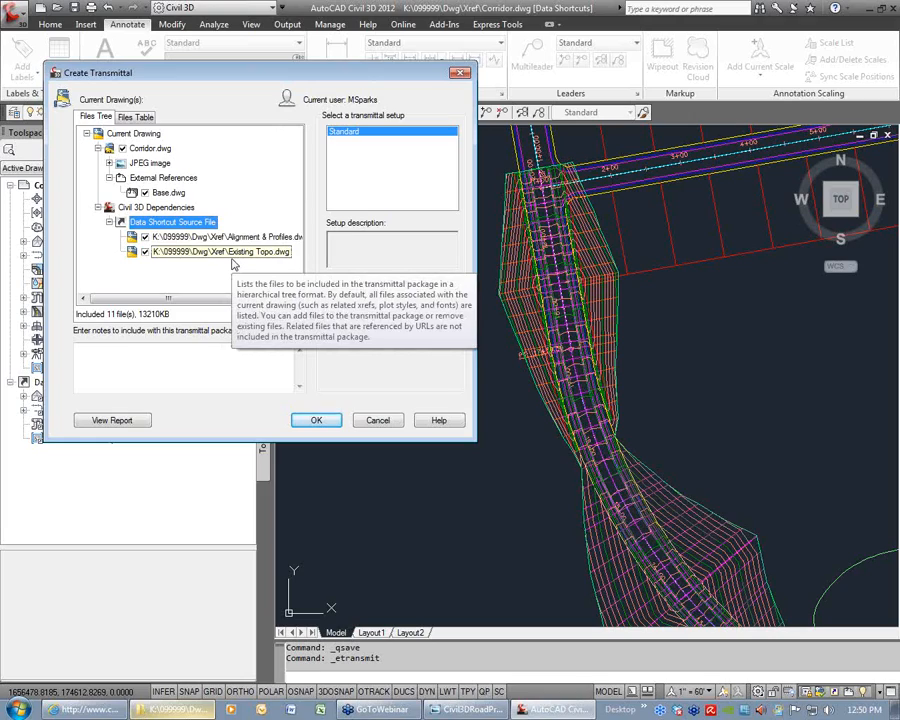
{"action": "left_click", "coordinate": [380, 420]}
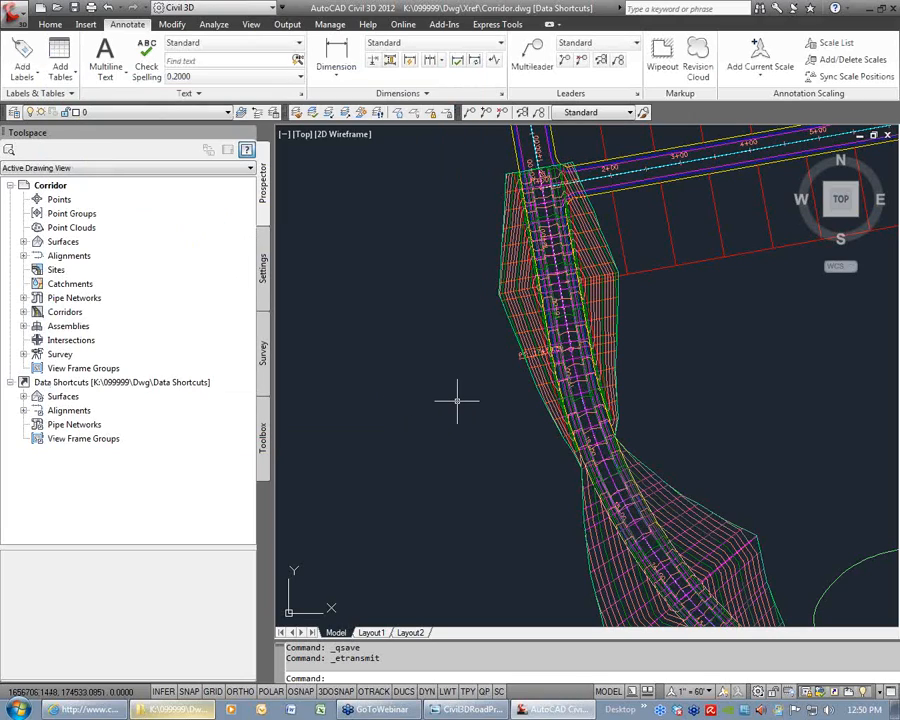
Close the Corridor drawing and minimize Civil 3D
{"action": "type", "text": "close"}
{"action": "key", "text": "Return"}
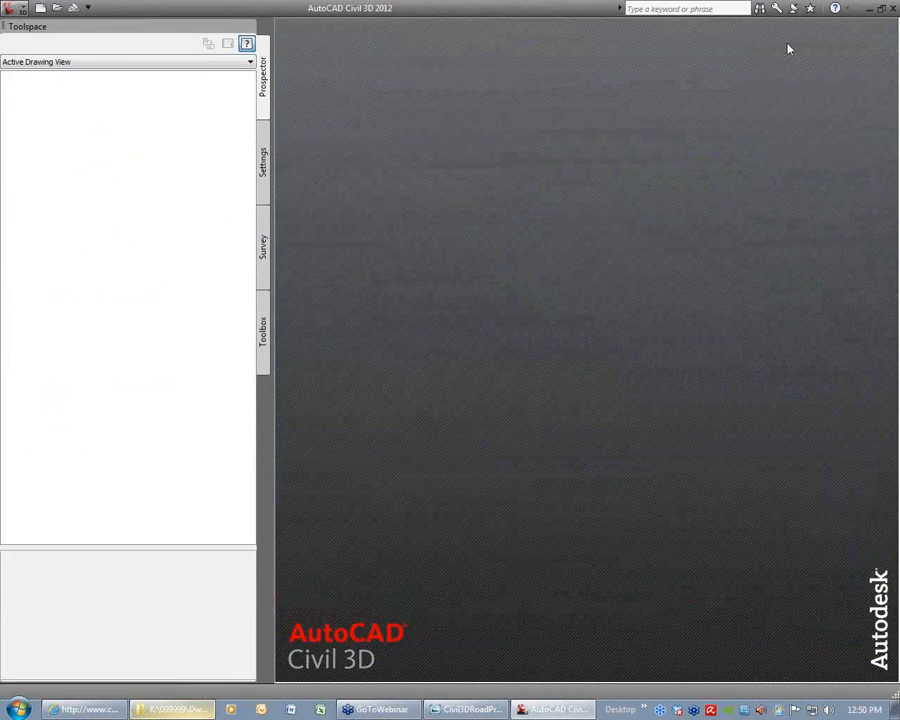
{"action": "left_click", "coordinate": [868, 9]}
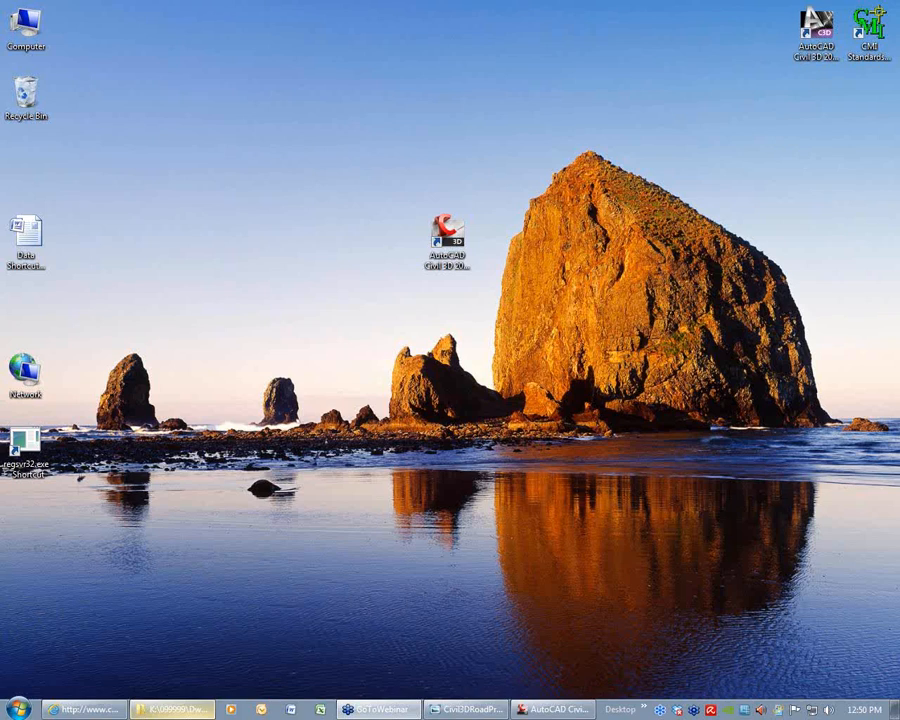
Switch to Windows Explorer and copy the 099999 project folder from the K: drive to the root of the C: drive
{"action": "left_click", "coordinate": [172, 709]}
{"action": "left_click_drag", "start_coordinate": [689, 56], "coordinate": [555, 26]}
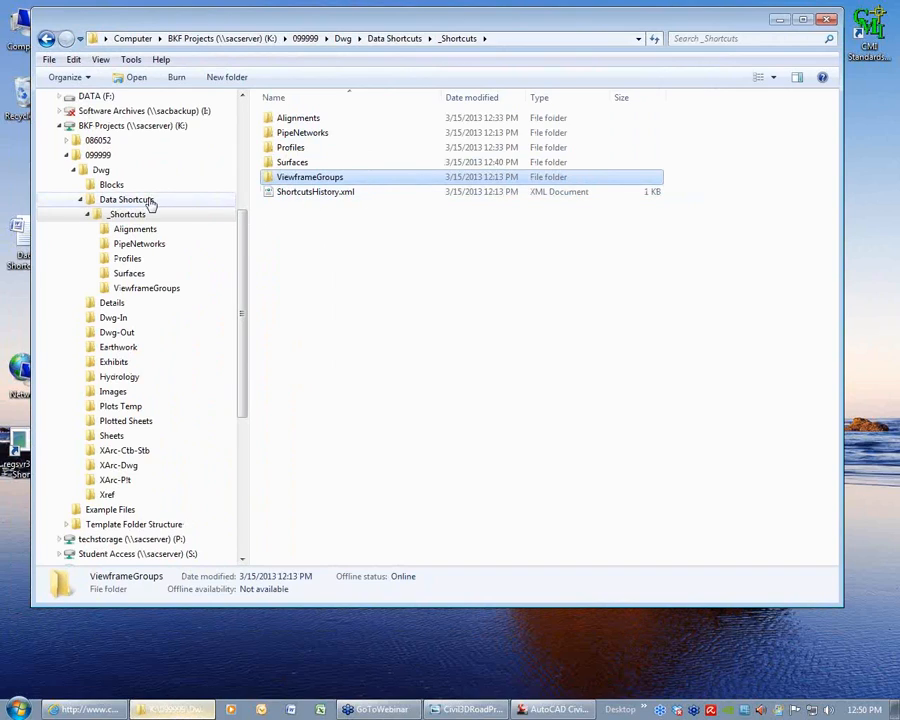
{"action": "left_click", "coordinate": [98, 156]}
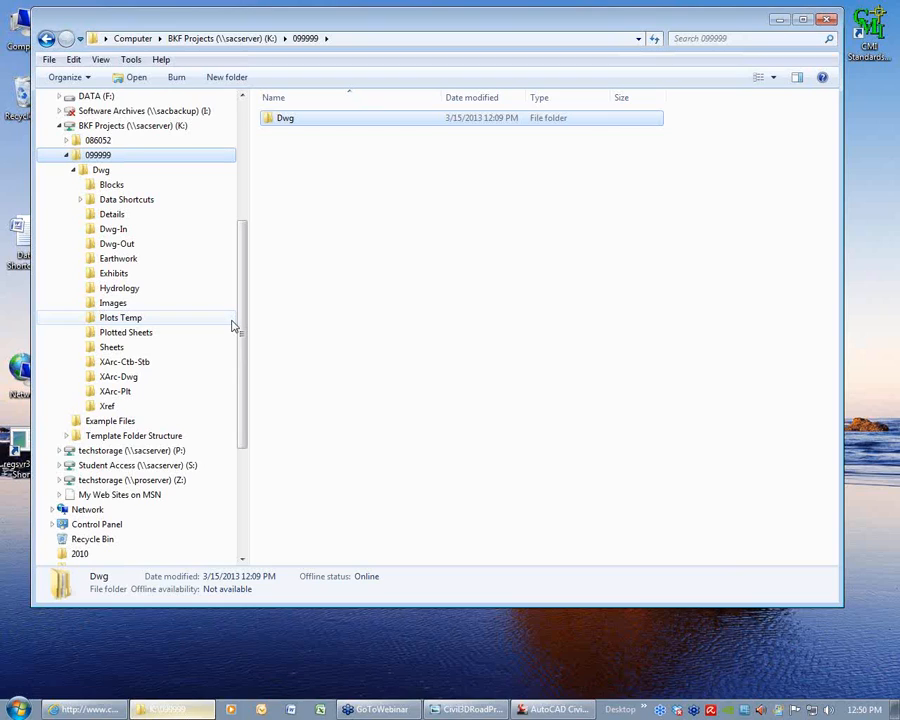
{"action": "right_click", "coordinate": [102, 157]}
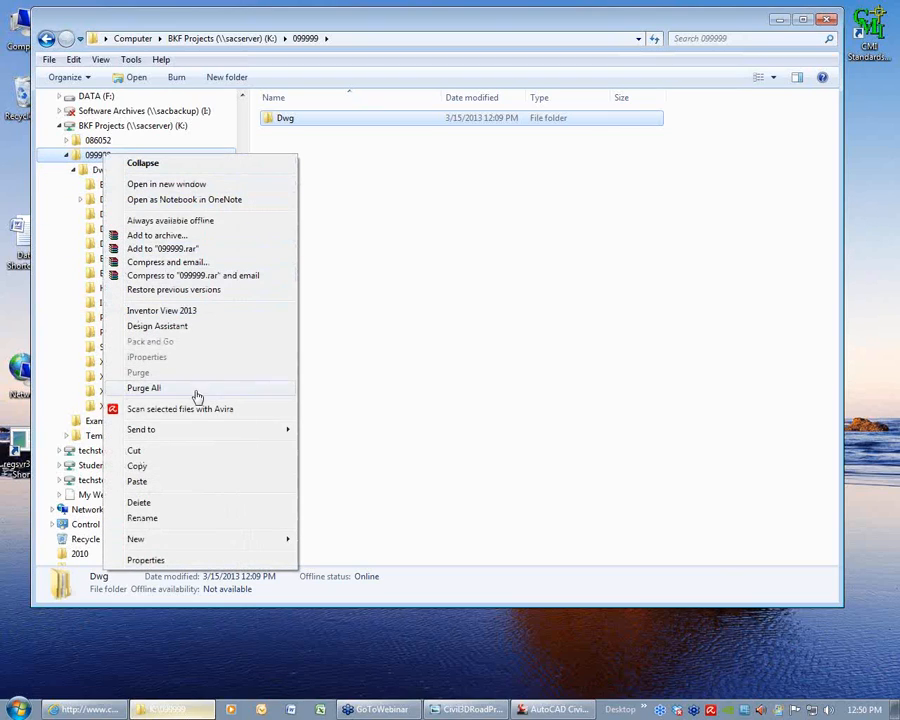
{"action": "left_click", "coordinate": [160, 467]}
{"action": "left_click", "coordinate": [242, 180]}
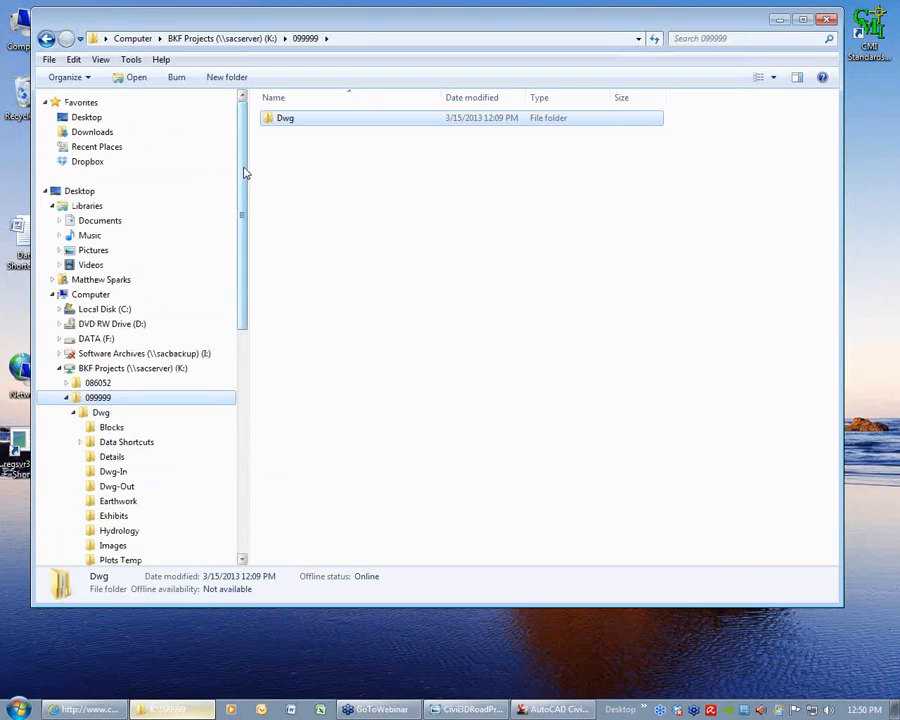
{"action": "left_click", "coordinate": [118, 310]}
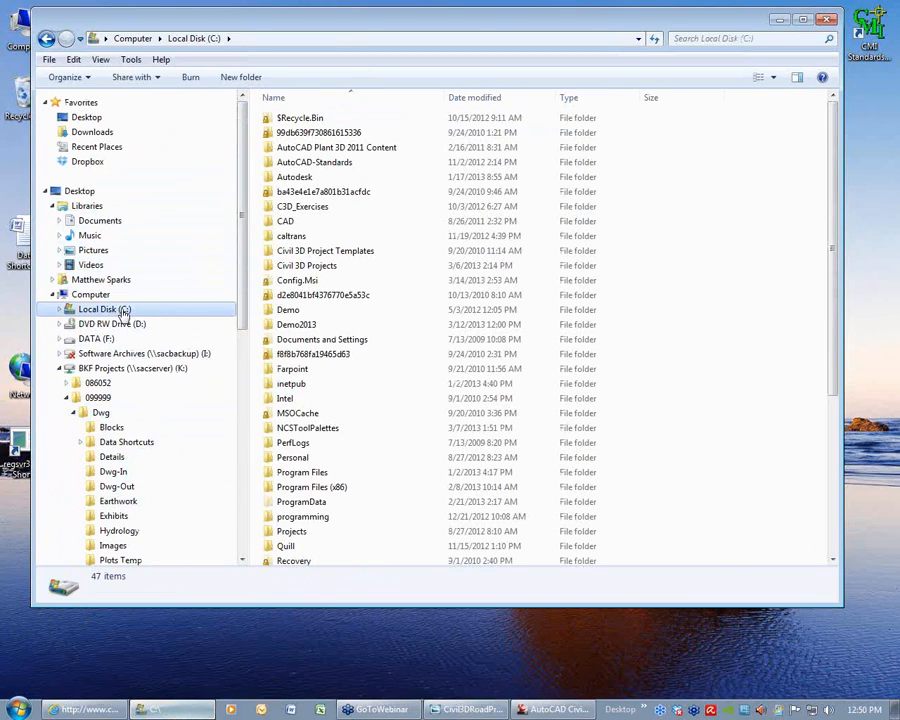
{"action": "right_click", "coordinate": [420, 281]}
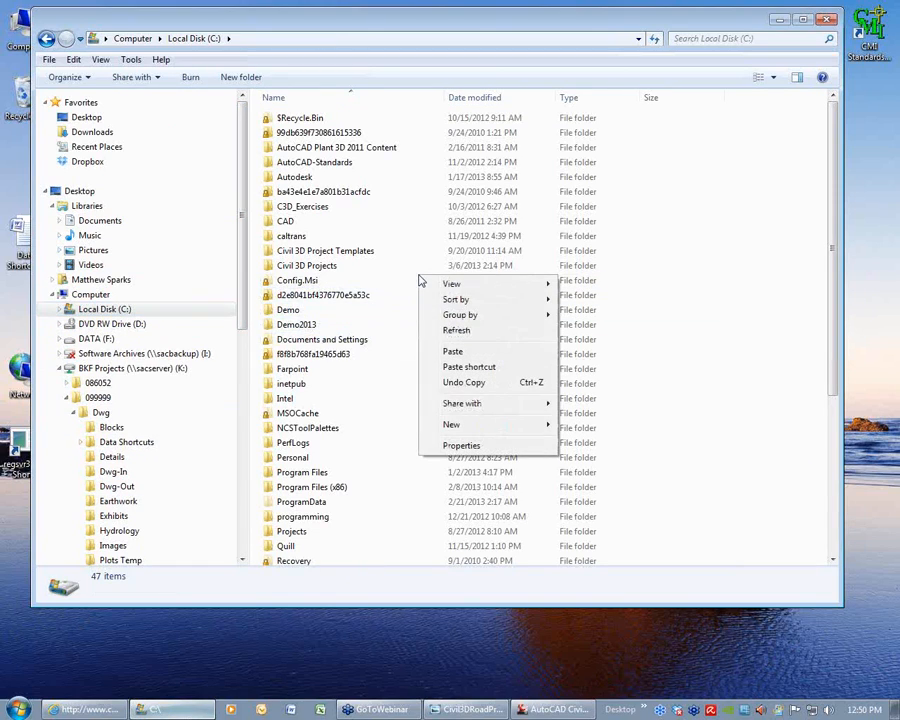
{"action": "left_click", "coordinate": [450, 349]}
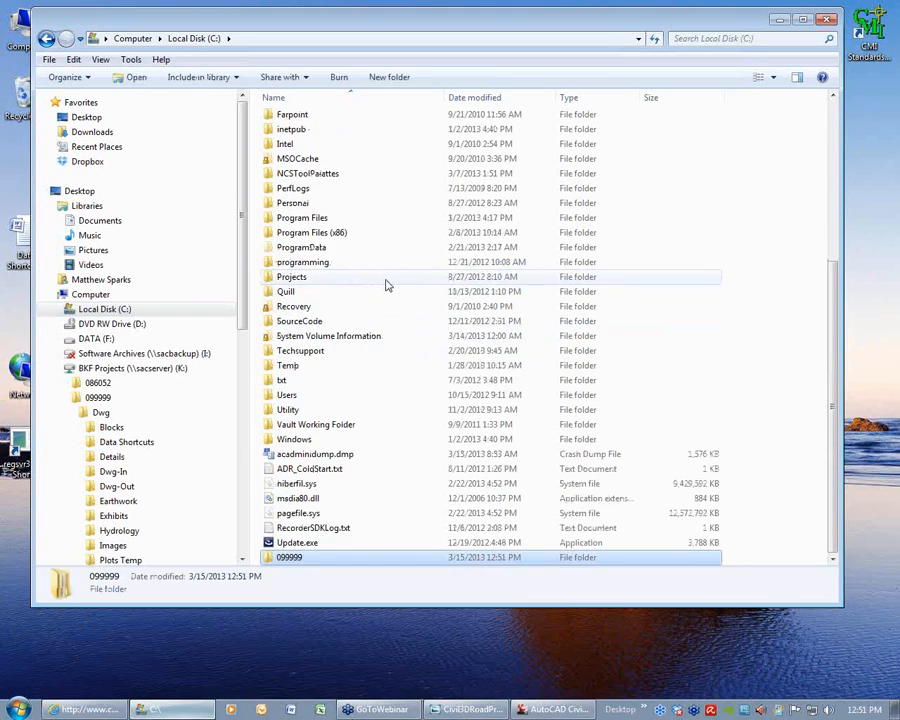
Browse the copied 099999 project to the Surfaces folder under Dwg\Data Shortcuts\_Shortcuts
{"action": "key", "text": "Return"}
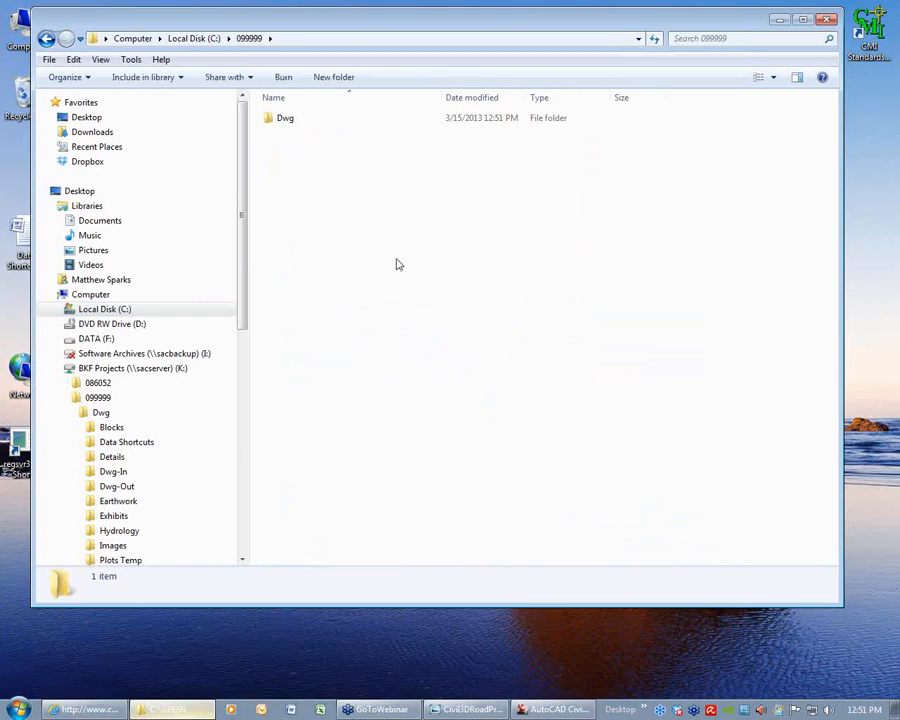
{"action": "double_click", "coordinate": [302, 121]}
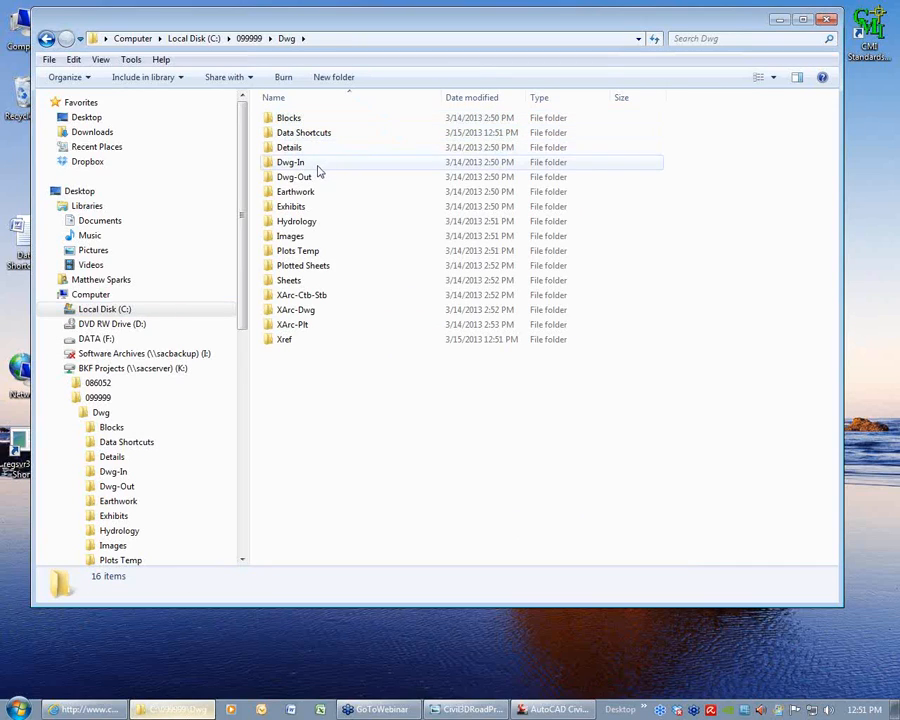
{"action": "left_click_drag", "start_coordinate": [377, 24], "coordinate": [440, 44]}
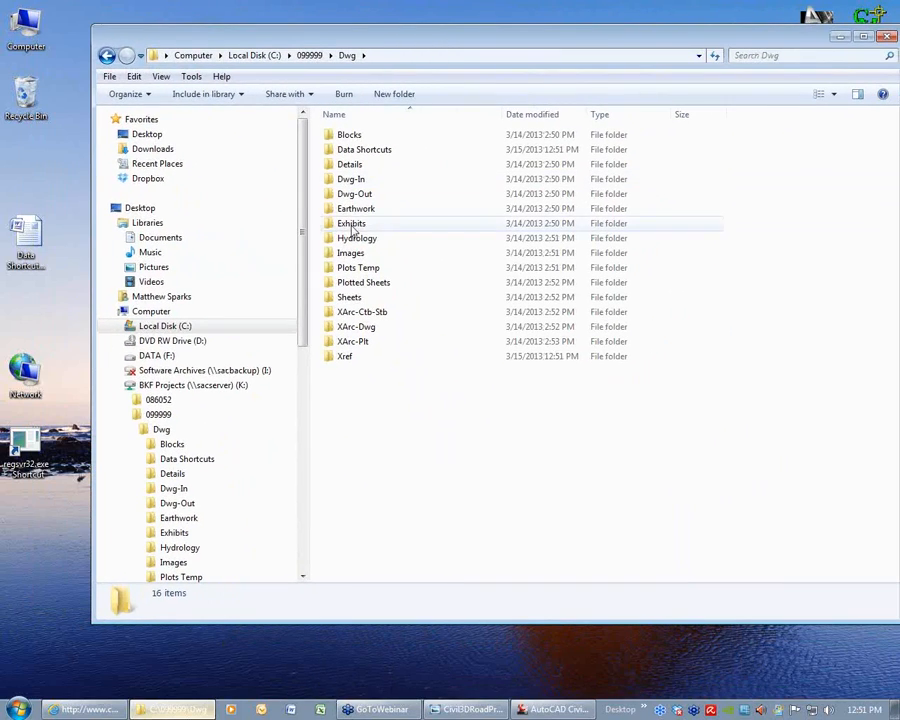
{"action": "double_click", "coordinate": [358, 149]}
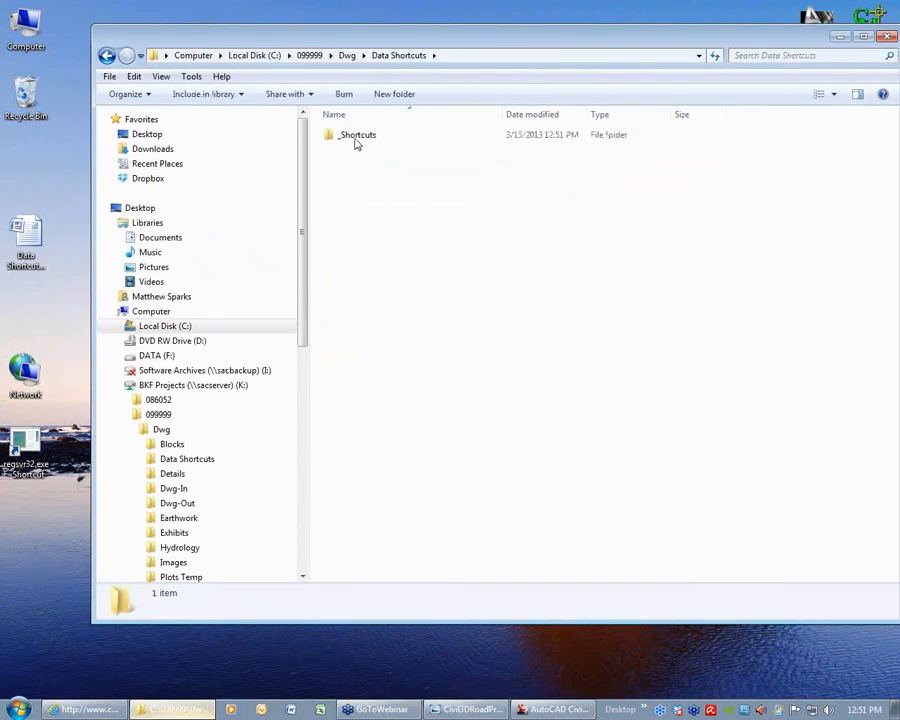
{"action": "double_click", "coordinate": [357, 136]}
{"action": "double_click", "coordinate": [383, 150]}
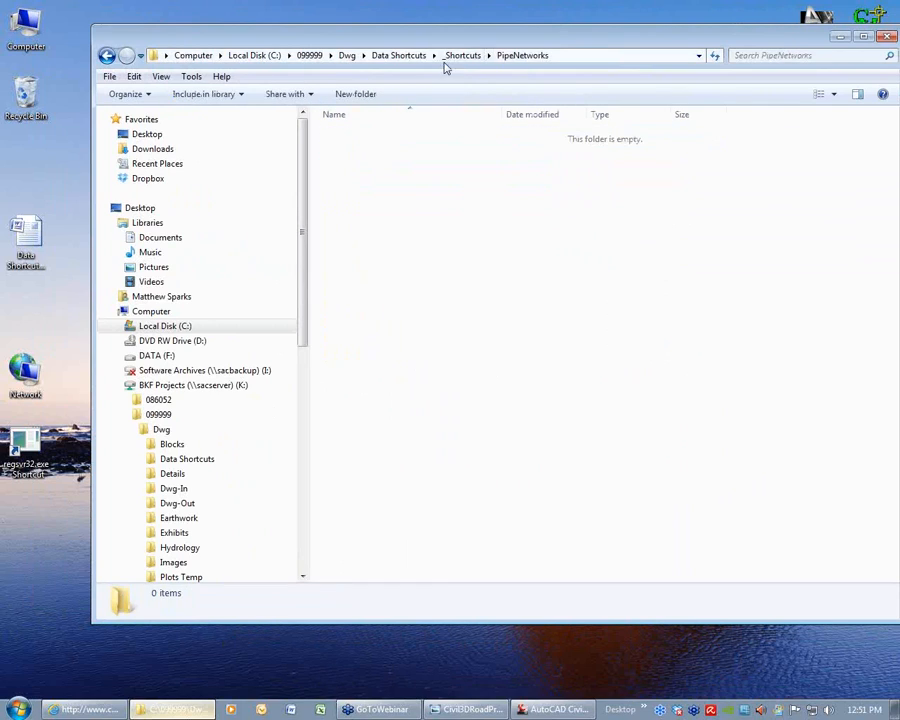
{"action": "left_click", "coordinate": [462, 55]}
{"action": "double_click", "coordinate": [368, 179]}
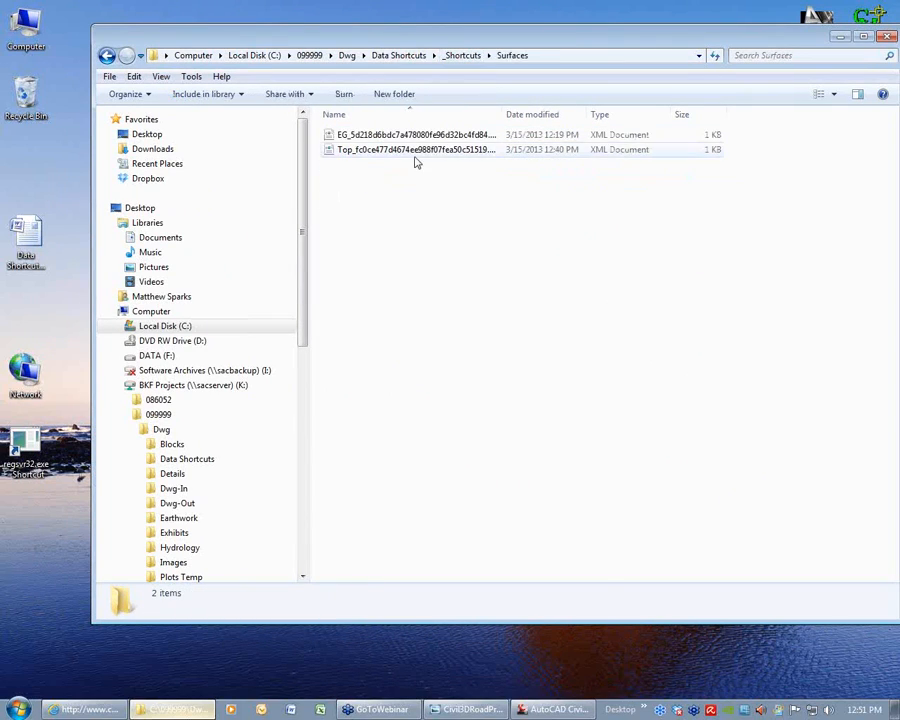
Open the EG surface shortcut with XML Editor, examine its source drawing path, and close the file
{"action": "right_click", "coordinate": [418, 140]}
{"action": "mouse_move", "coordinate": [455, 177]}
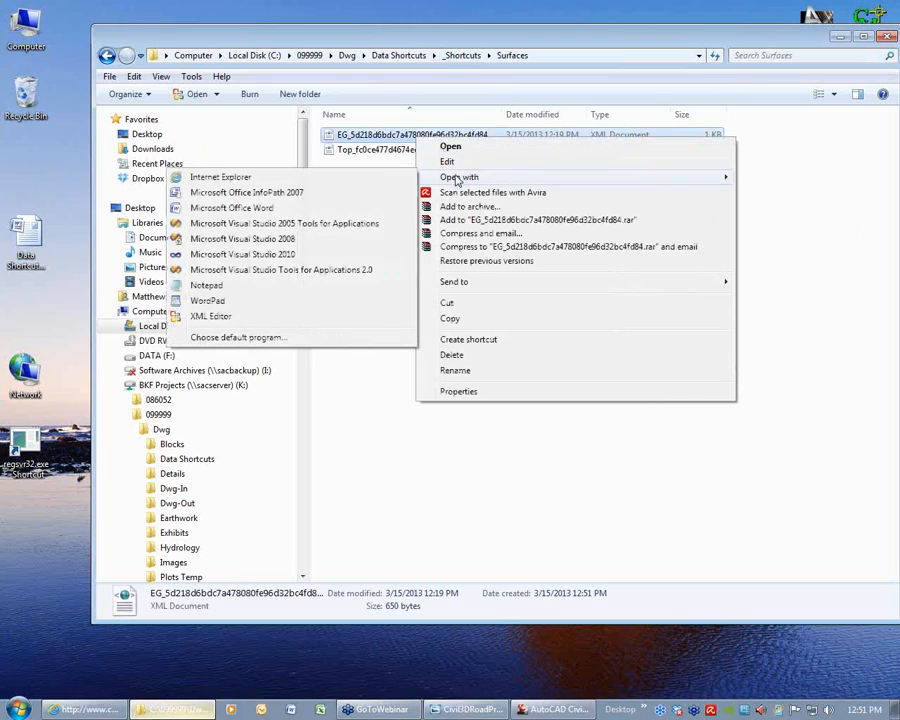
{"action": "left_click", "coordinate": [246, 316]}
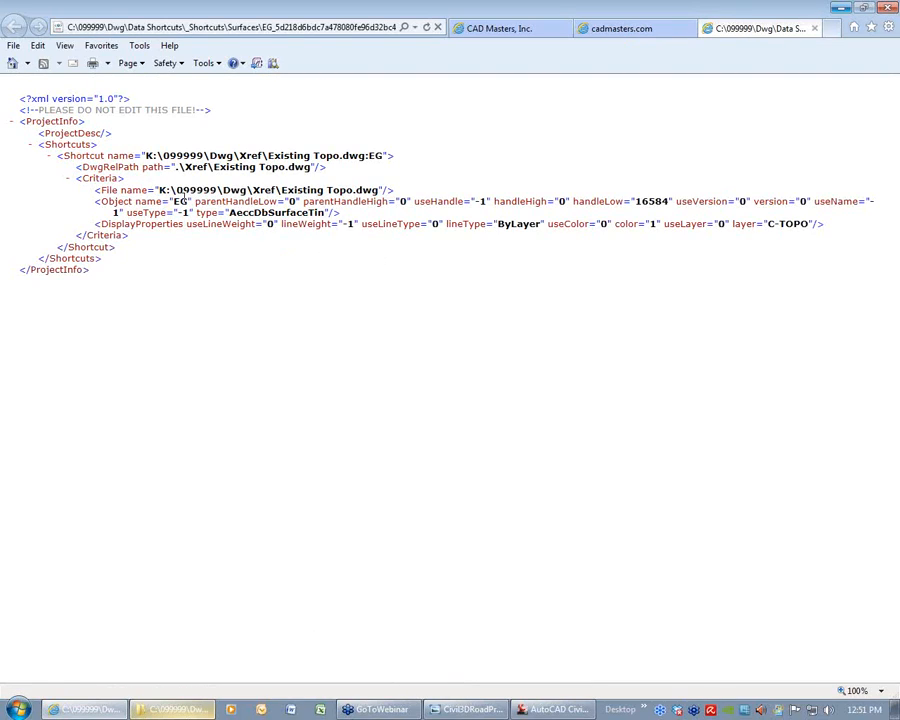
{"action": "left_click_drag", "start_coordinate": [158, 189], "coordinate": [378, 196]}
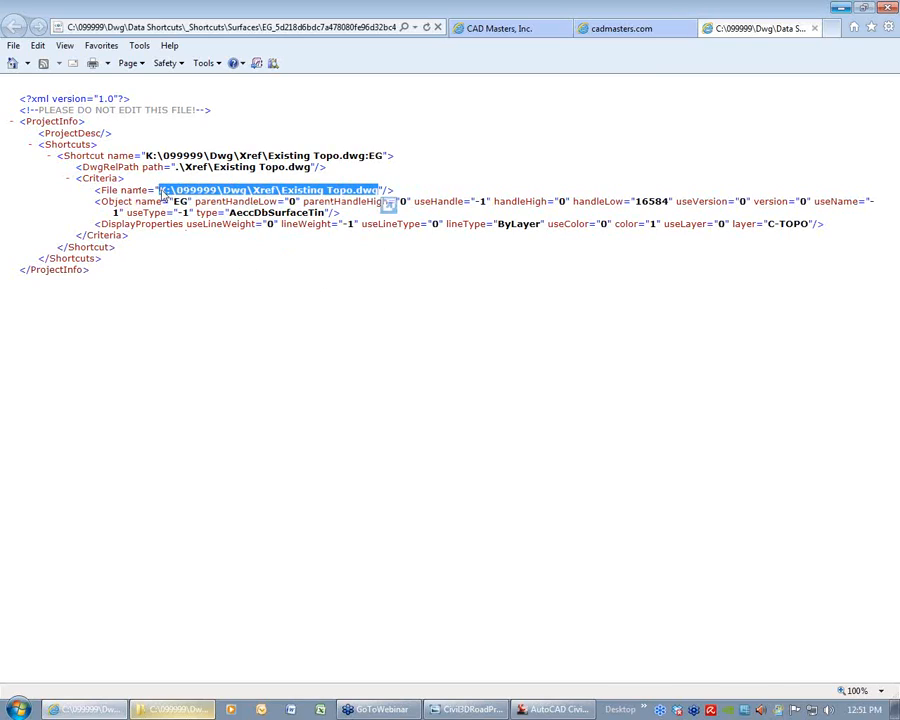
{"action": "left_click", "coordinate": [249, 277]}
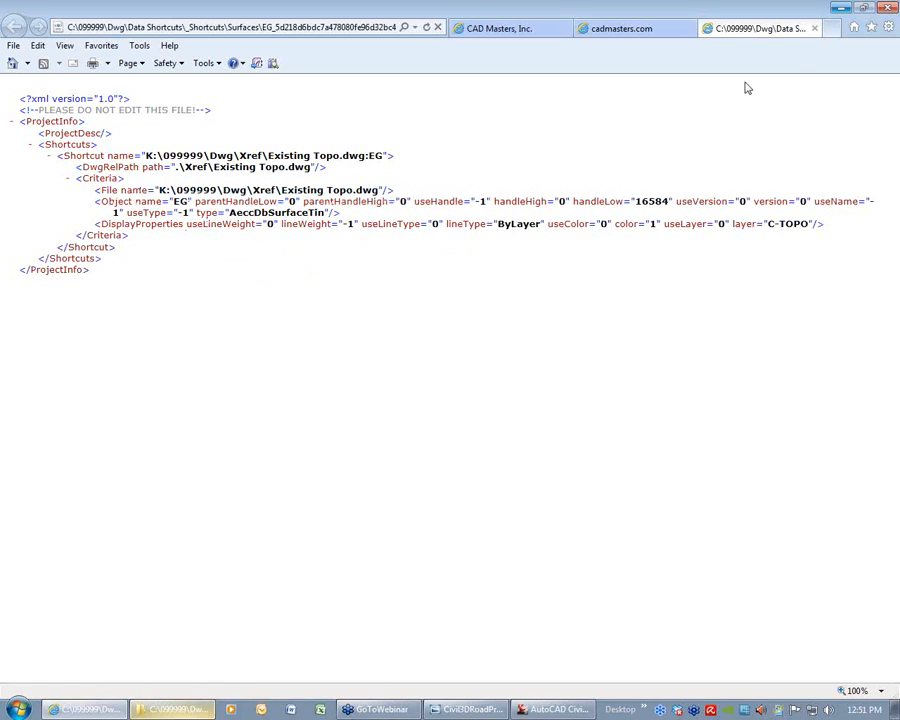
{"action": "left_click", "coordinate": [814, 28]}
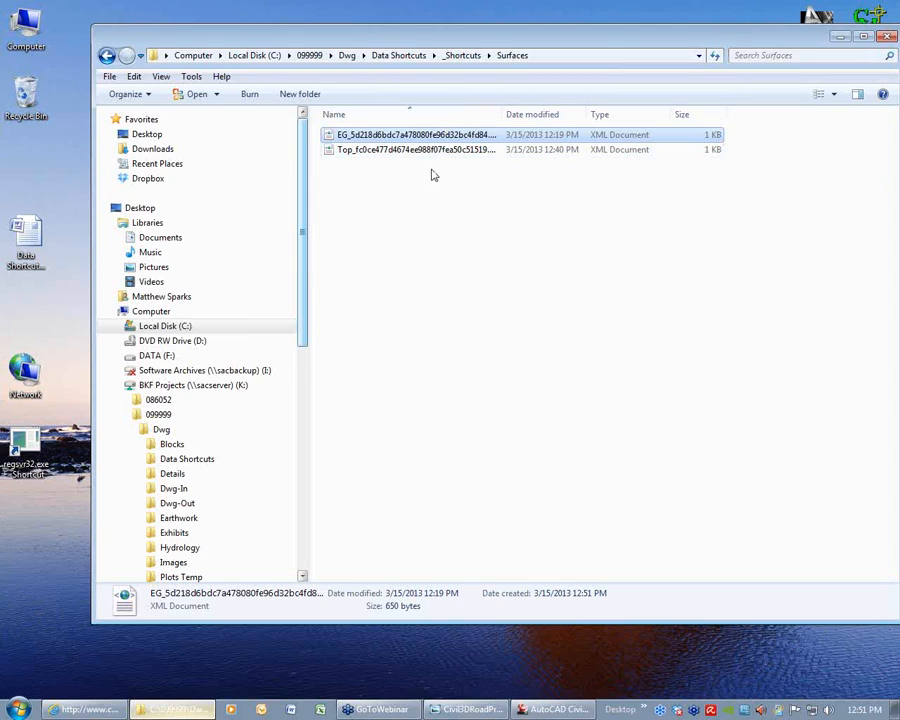
Return to the root of the C: drive and open the Data Shortcuts folder in 099999\Dwg
{"action": "left_click", "coordinate": [288, 58]}
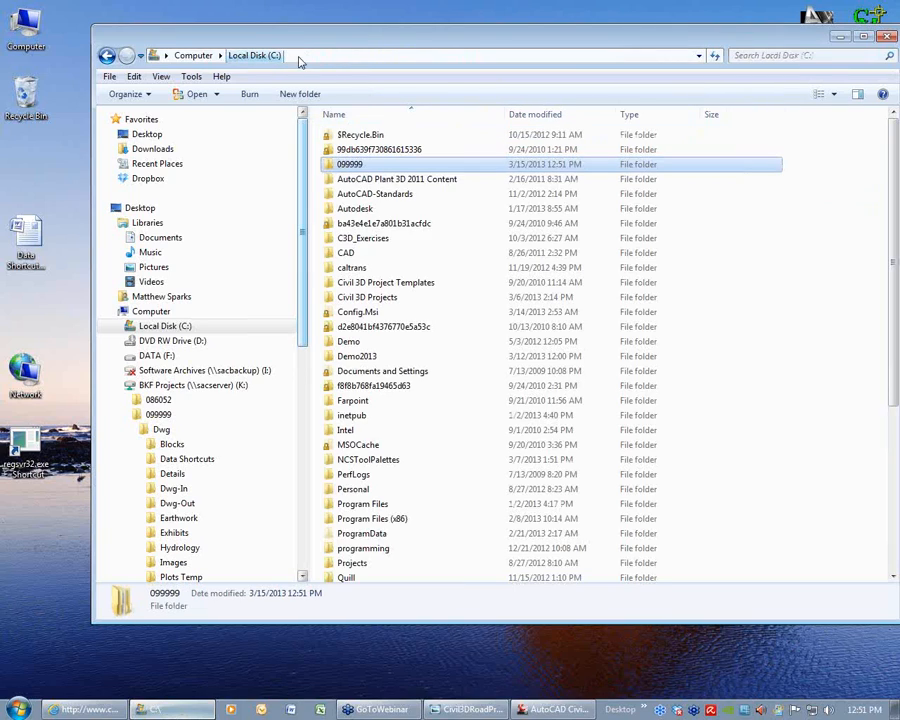
{"action": "double_click", "coordinate": [350, 164]}
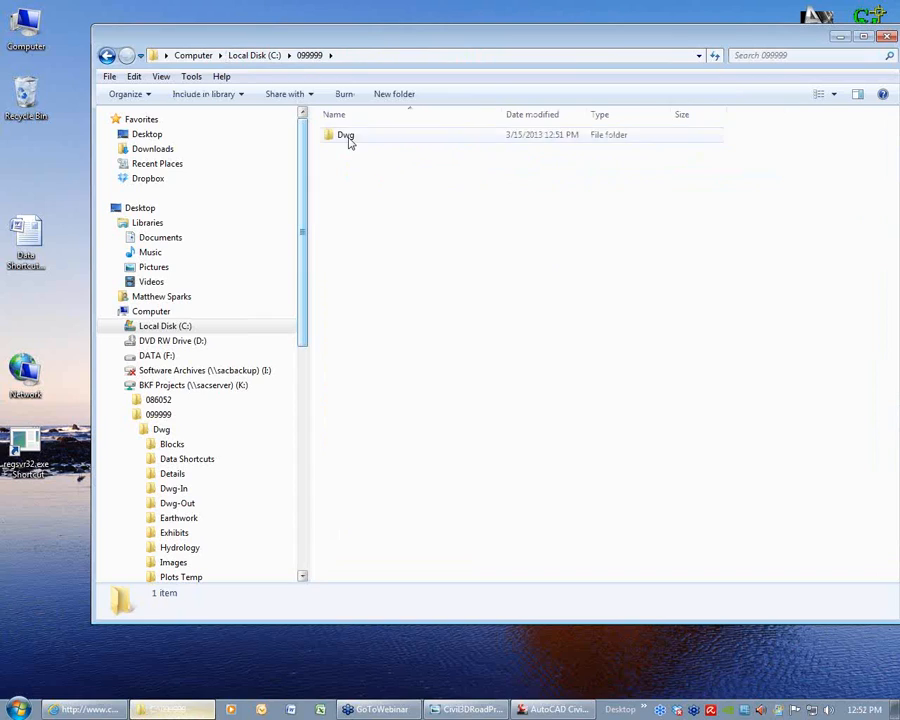
{"action": "double_click", "coordinate": [347, 137]}
{"action": "double_click", "coordinate": [369, 149]}
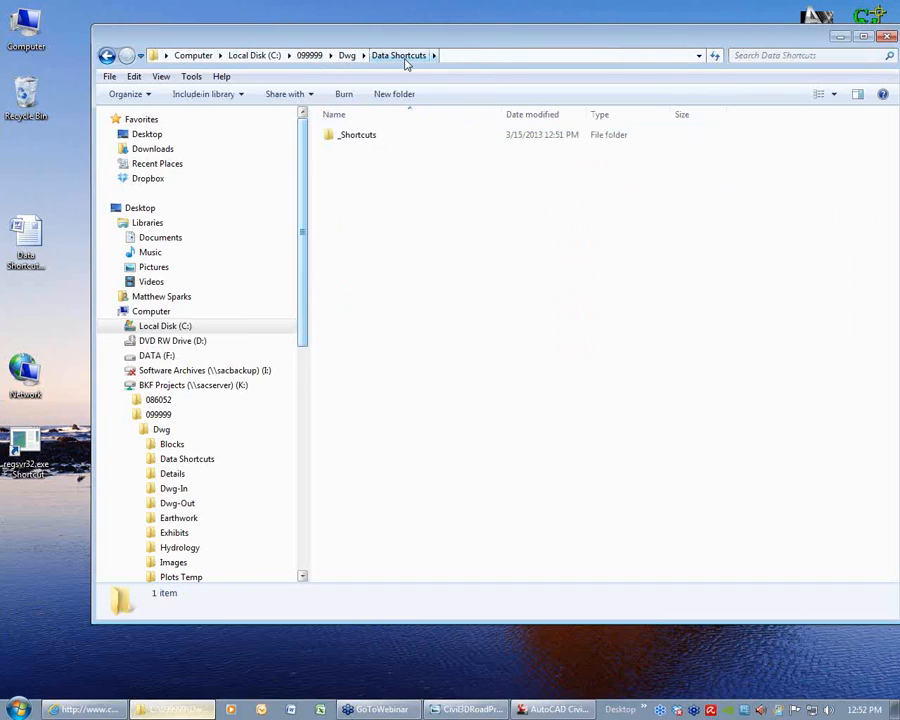
Launch the Data Shortcuts Editor from the Autodesk AutoCAD Civil 3D 2012 program group
{"action": "left_click", "coordinate": [20, 709]}
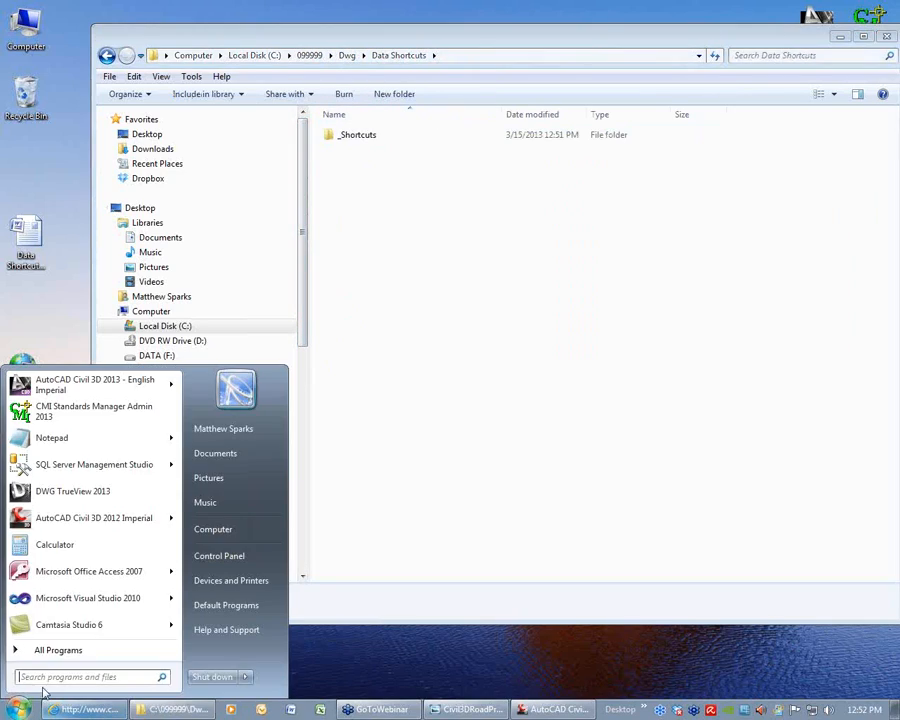
{"action": "left_click", "coordinate": [45, 650]}
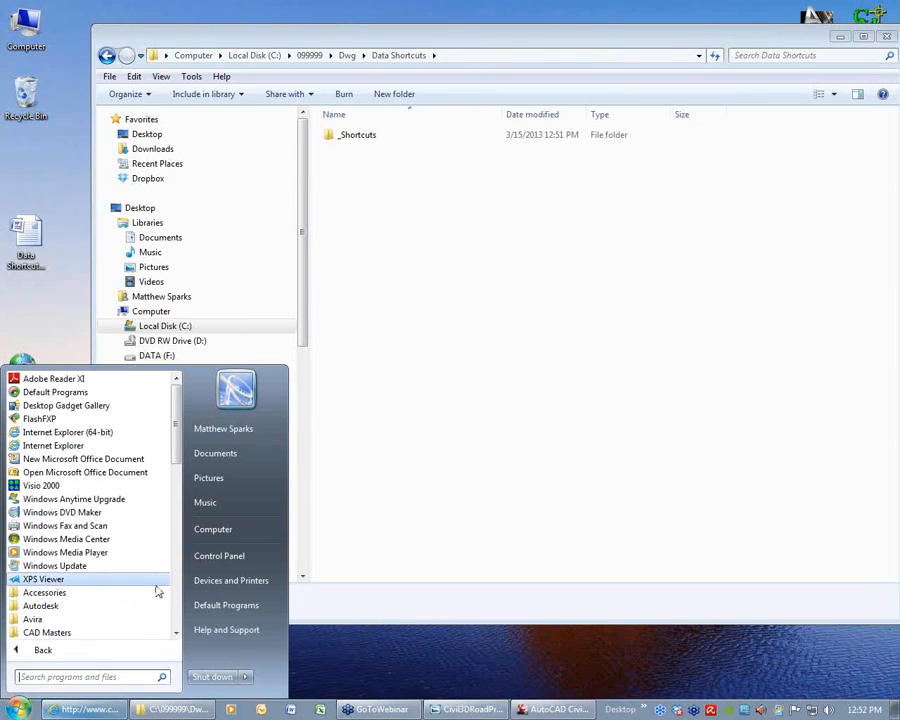
{"action": "left_click", "coordinate": [114, 606]}
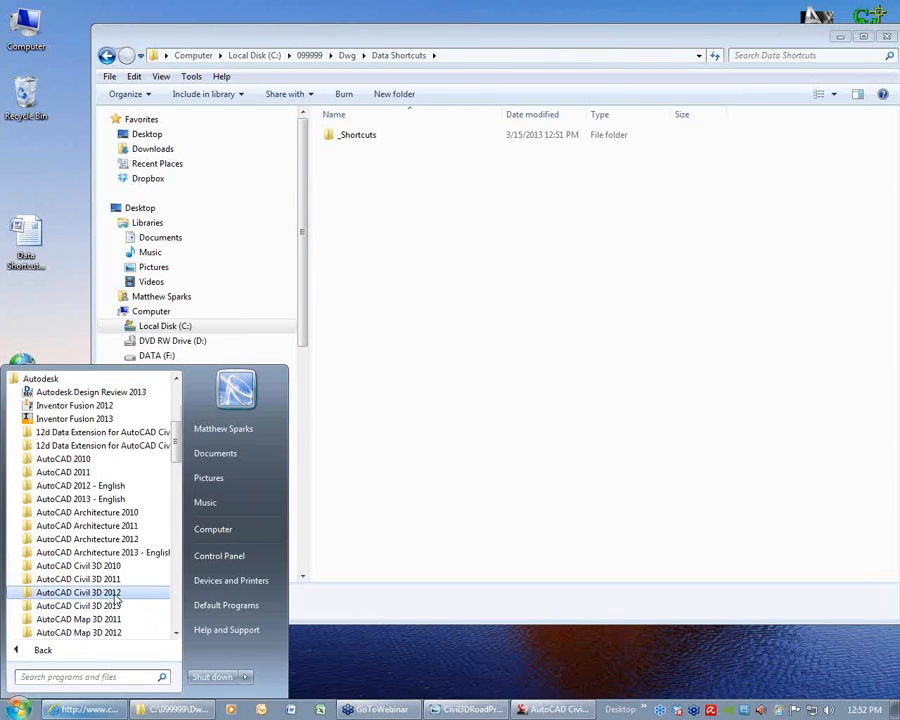
{"action": "left_click", "coordinate": [115, 594]}
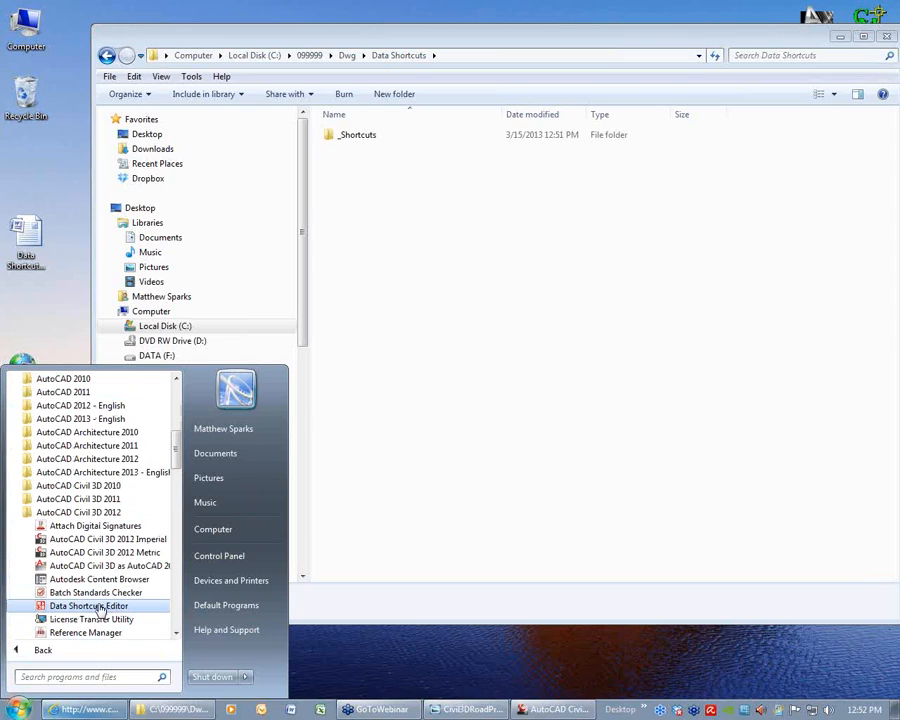
{"action": "left_click", "coordinate": [100, 607]}
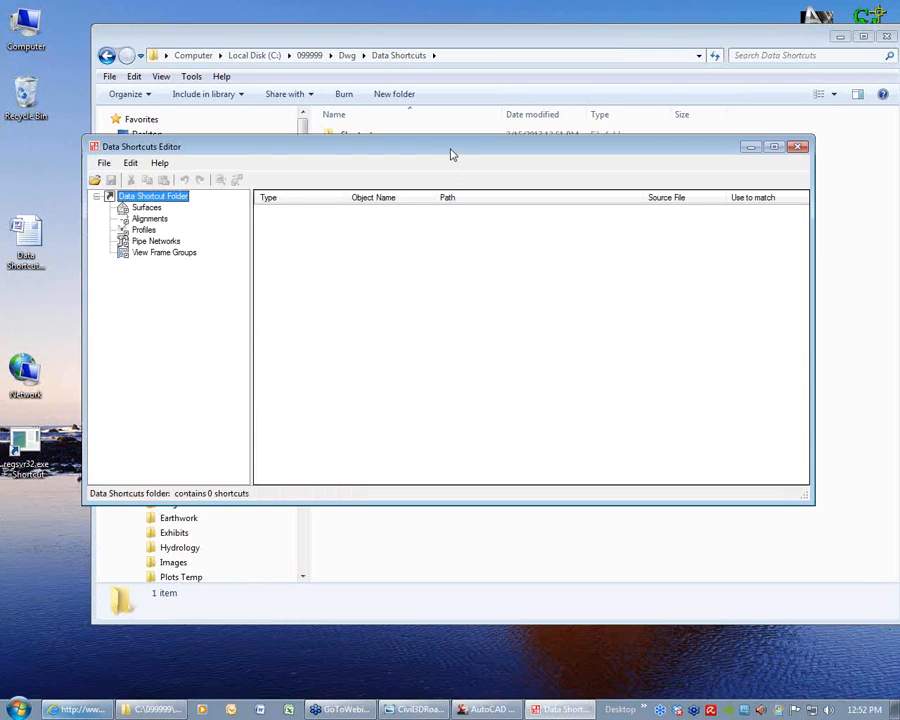
{"action": "left_click_drag", "start_coordinate": [452, 152], "coordinate": [506, 128]}
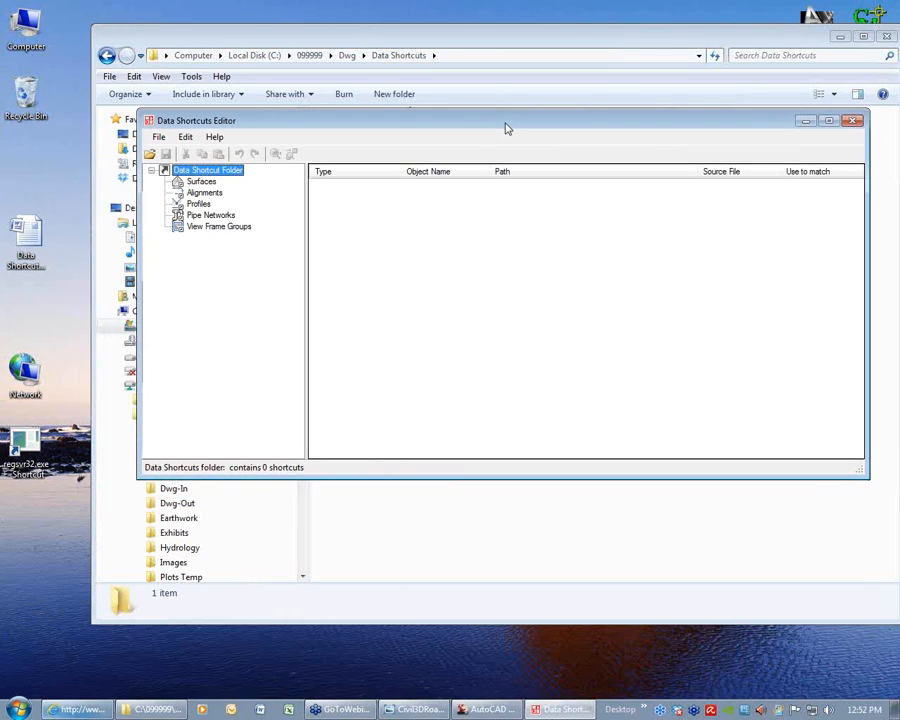
Load the Data Shortcuts folder from C:\099999\Dwg into the Data Shortcuts Editor
{"action": "left_click", "coordinate": [149, 153]}
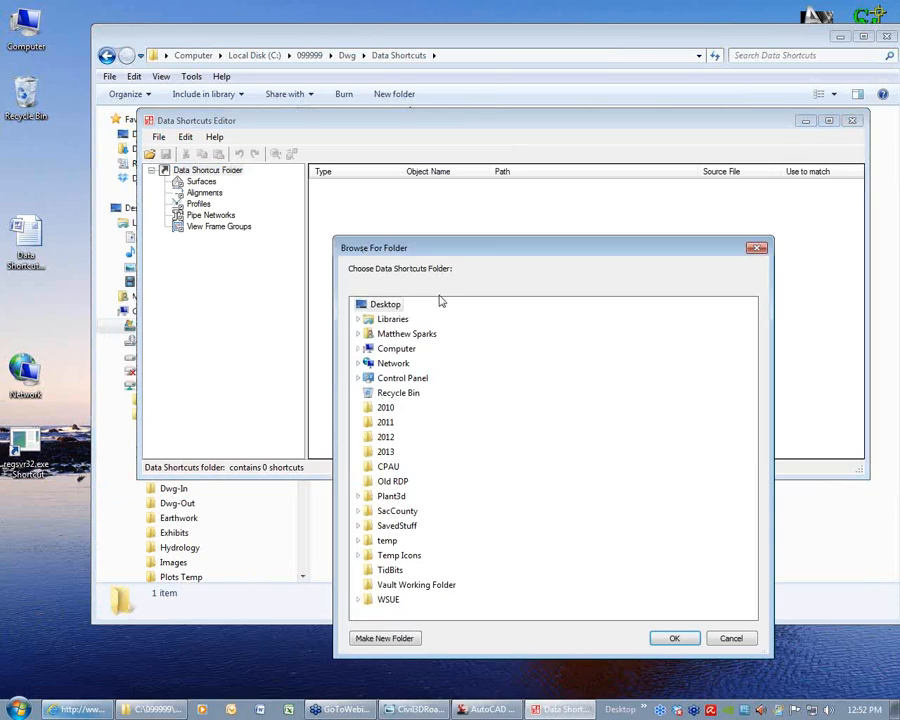
{"action": "left_click", "coordinate": [358, 348]}
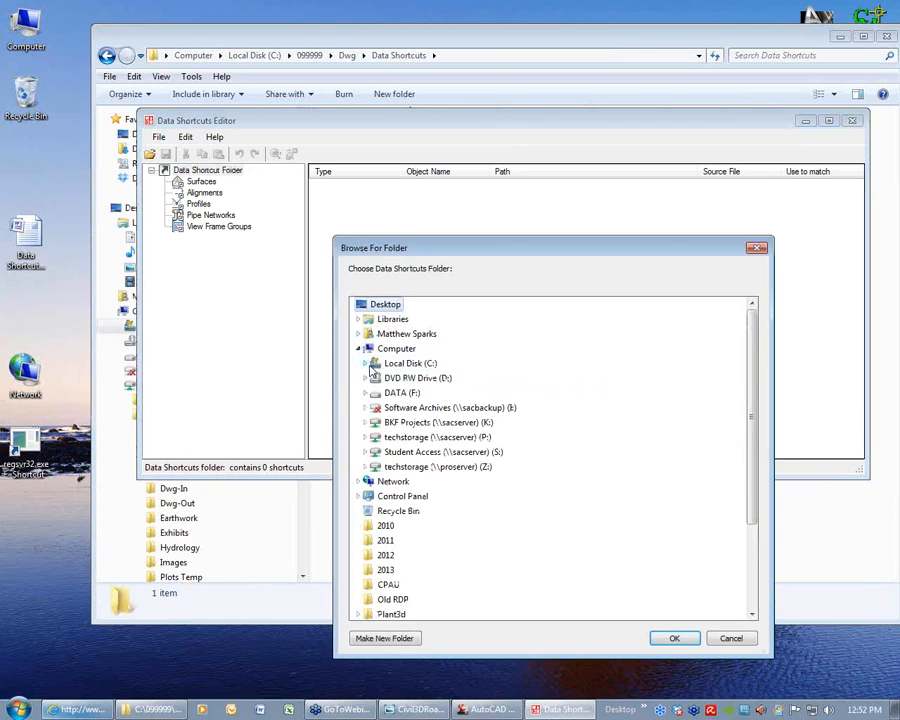
{"action": "left_click", "coordinate": [365, 363]}
{"action": "left_click", "coordinate": [377, 349]}
{"action": "left_click", "coordinate": [398, 393]}
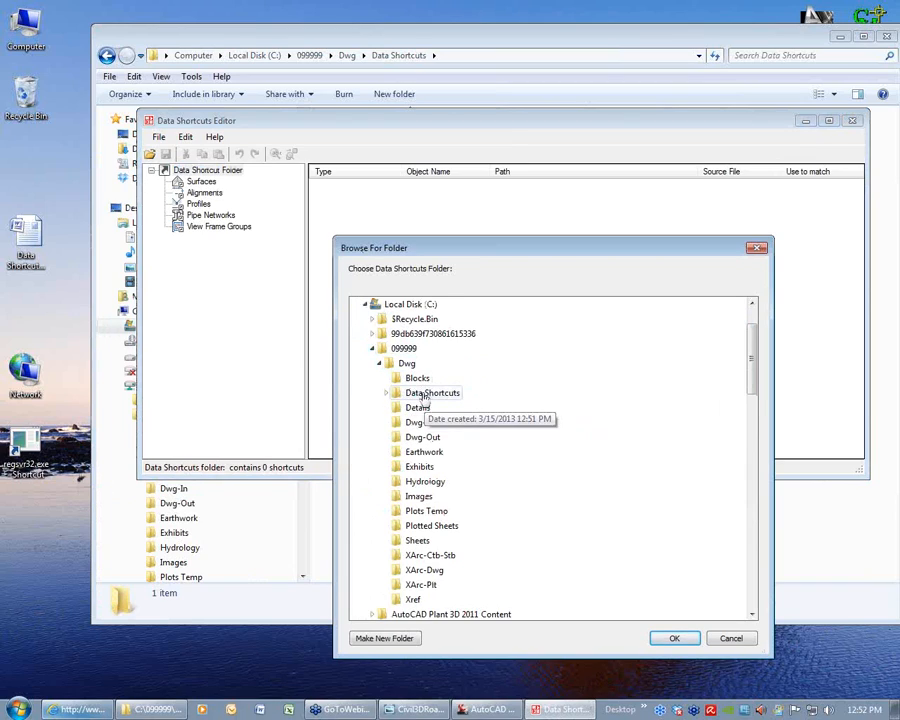
{"action": "left_click", "coordinate": [679, 639]}
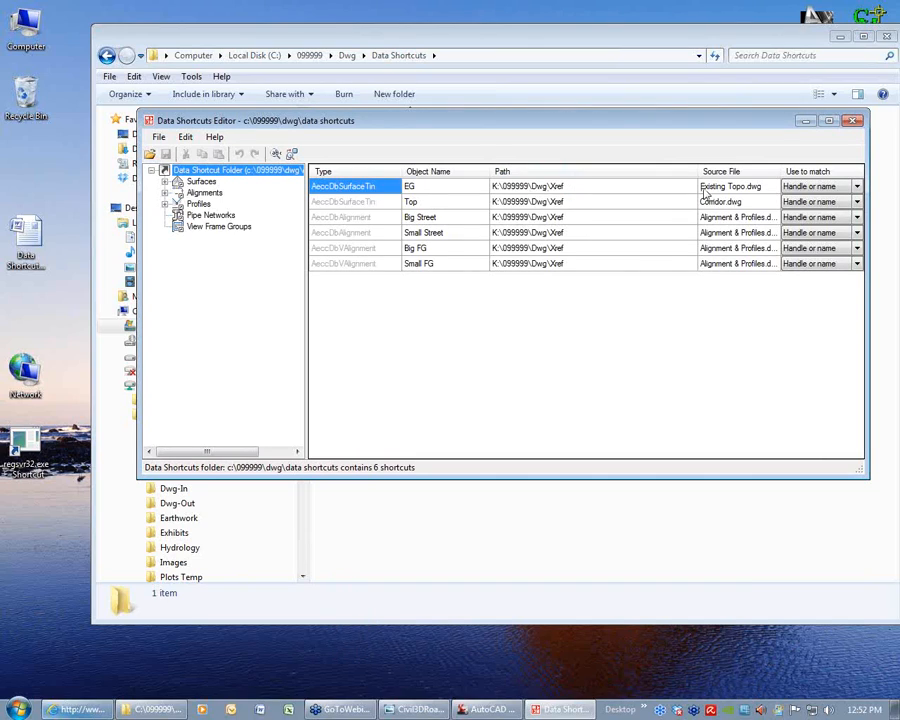
Examine the paths and source files listed for the surface, alignment and profile shortcuts
{"action": "left_click", "coordinate": [578, 192]}
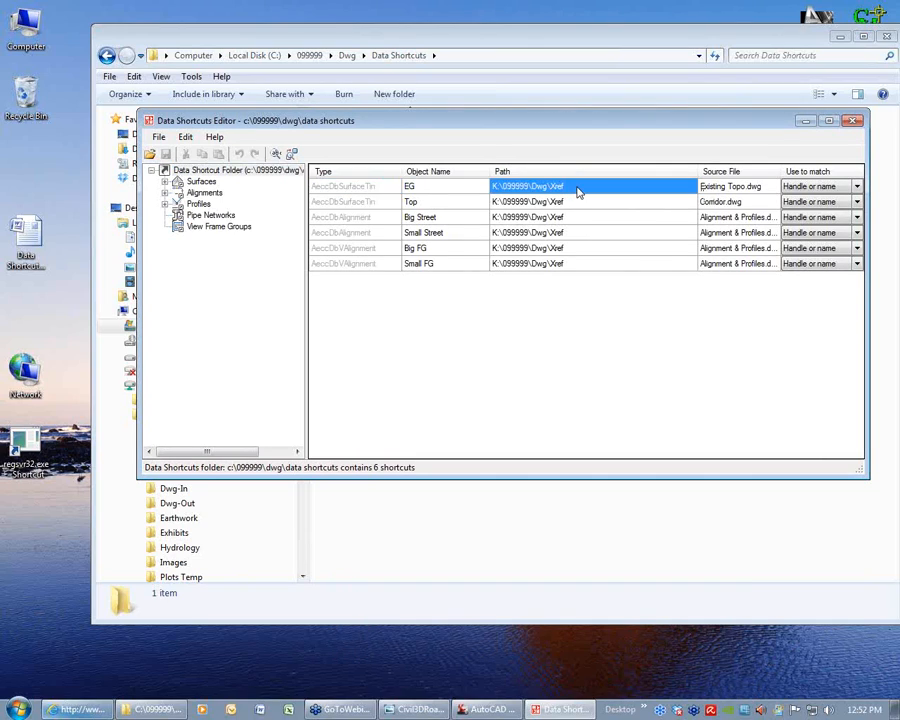
{"action": "left_click", "coordinate": [426, 205]}
{"action": "left_click", "coordinate": [583, 204]}
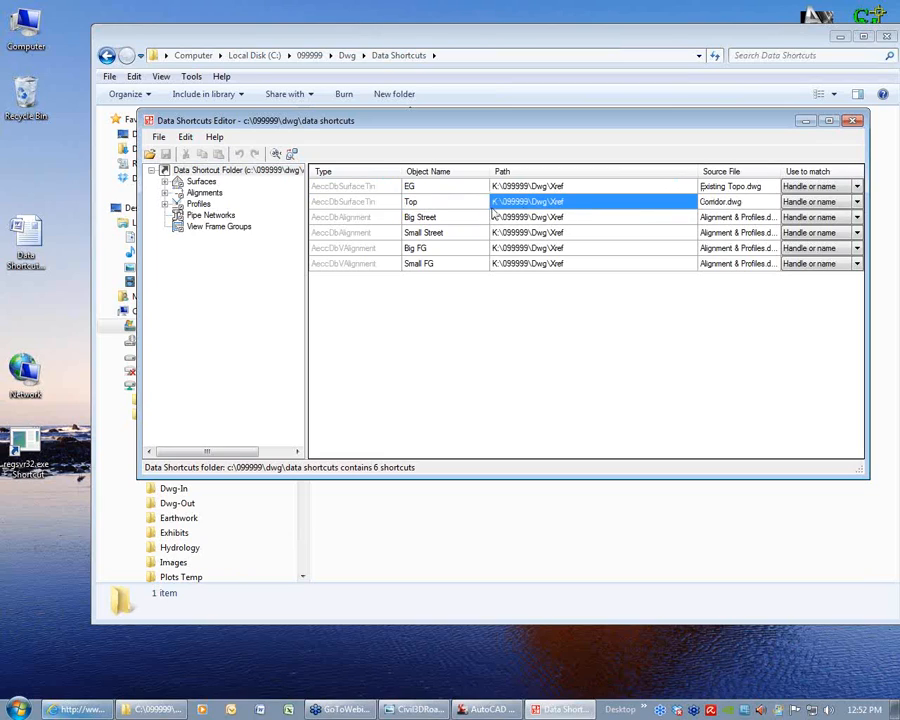
{"action": "left_click", "coordinate": [446, 217]}
{"action": "left_click", "coordinate": [446, 248]}
{"action": "left_click", "coordinate": [446, 263]}
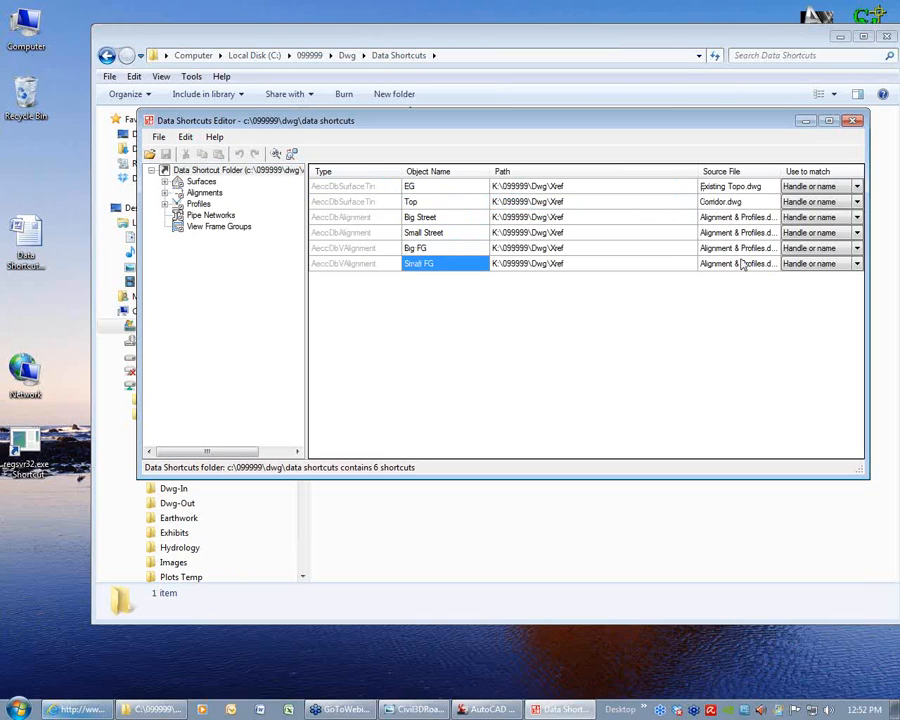
{"action": "left_click", "coordinate": [568, 189]}
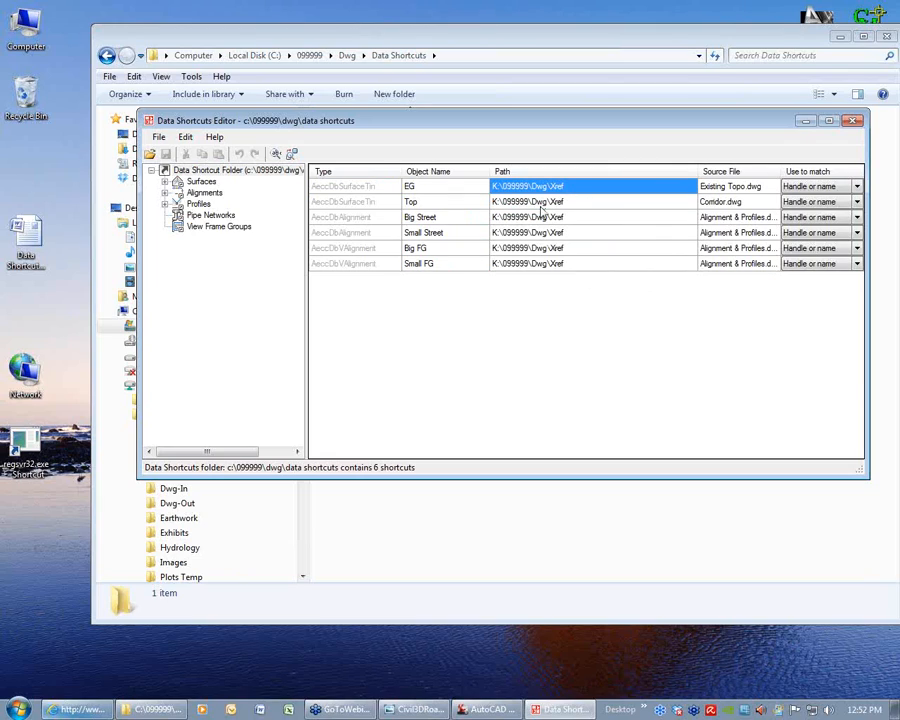
{"action": "left_click", "coordinate": [576, 188]}
{"action": "left_click", "coordinate": [575, 203]}
Open Find and Replace with the EG surface's path as the search text
{"action": "left_click", "coordinate": [578, 189]}
{"action": "left_click", "coordinate": [292, 154]}
{"action": "left_click_drag", "start_coordinate": [452, 261], "coordinate": [652, 270]}
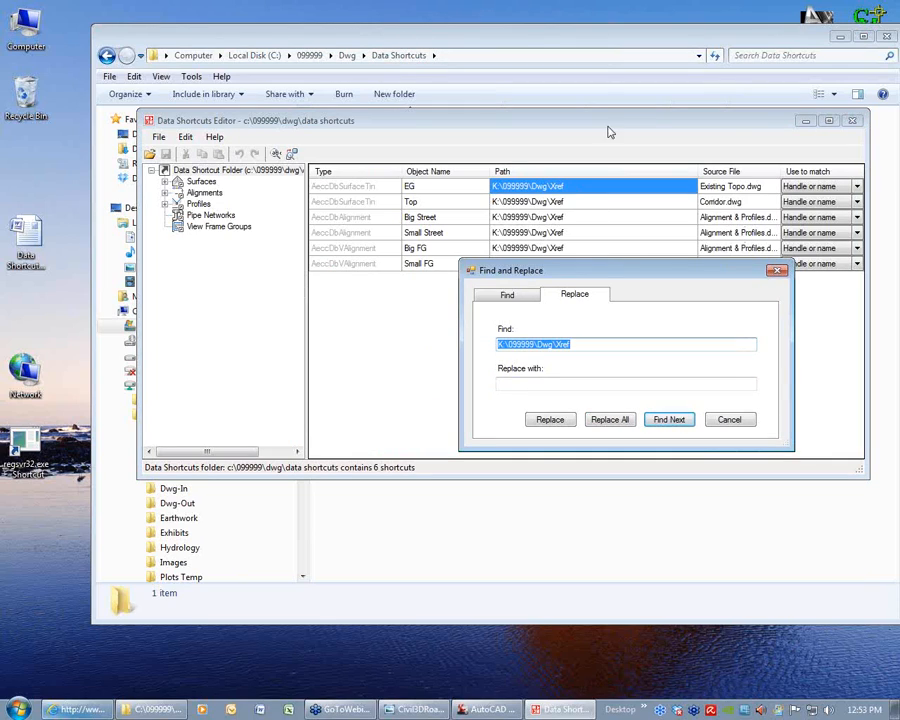
Switch to Windows Explorer, open the project's Xref folder on the C: drive and copy its path, C:\099999\Dwg\Xref
{"action": "left_click", "coordinate": [416, 34]}
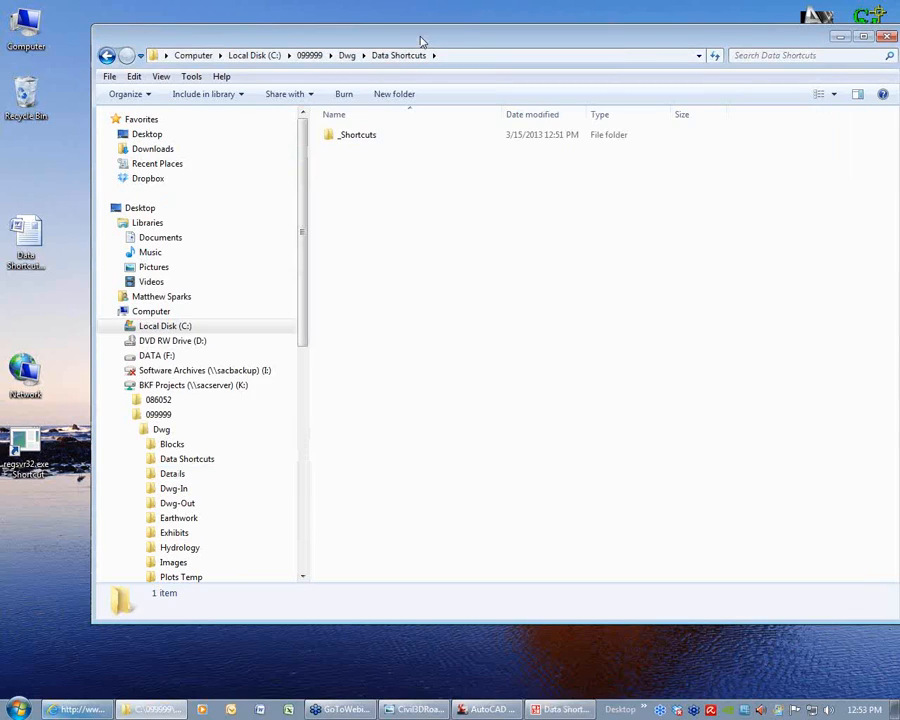
{"action": "left_click", "coordinate": [346, 56]}
{"action": "double_click", "coordinate": [336, 359]}
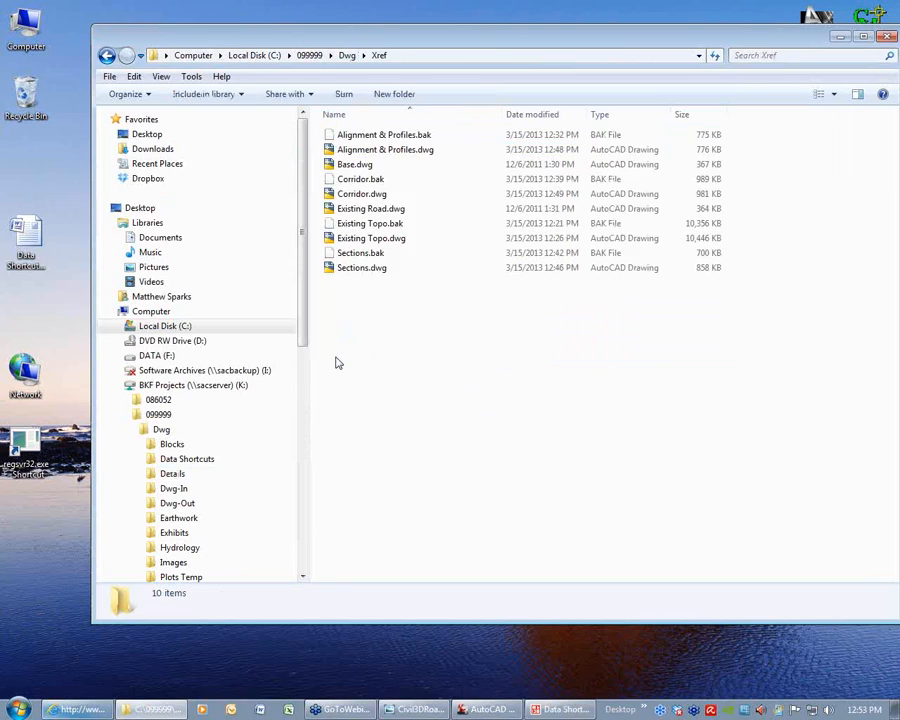
{"action": "left_click", "coordinate": [399, 56]}
{"action": "key", "text": "ctrl+c"}
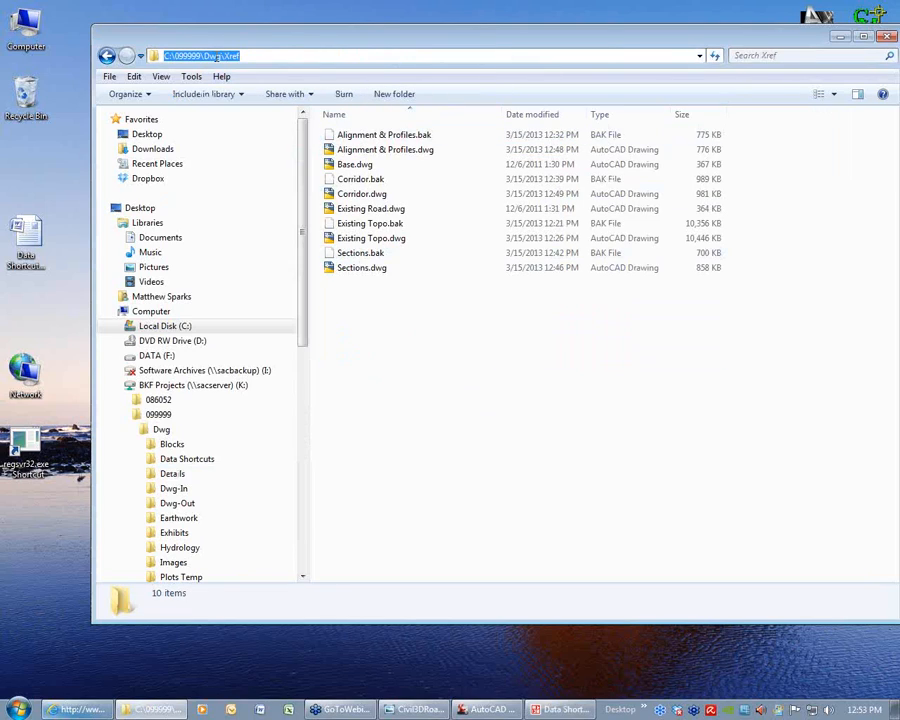
Replace all K:\099999\Dwg\Xref shortcut paths with C:\099999\Dwg\Xref in the Data Shortcuts Editor
{"action": "left_click", "coordinate": [842, 38]}
{"action": "left_click", "coordinate": [546, 383]}
{"action": "key", "text": "ctrl+v"}
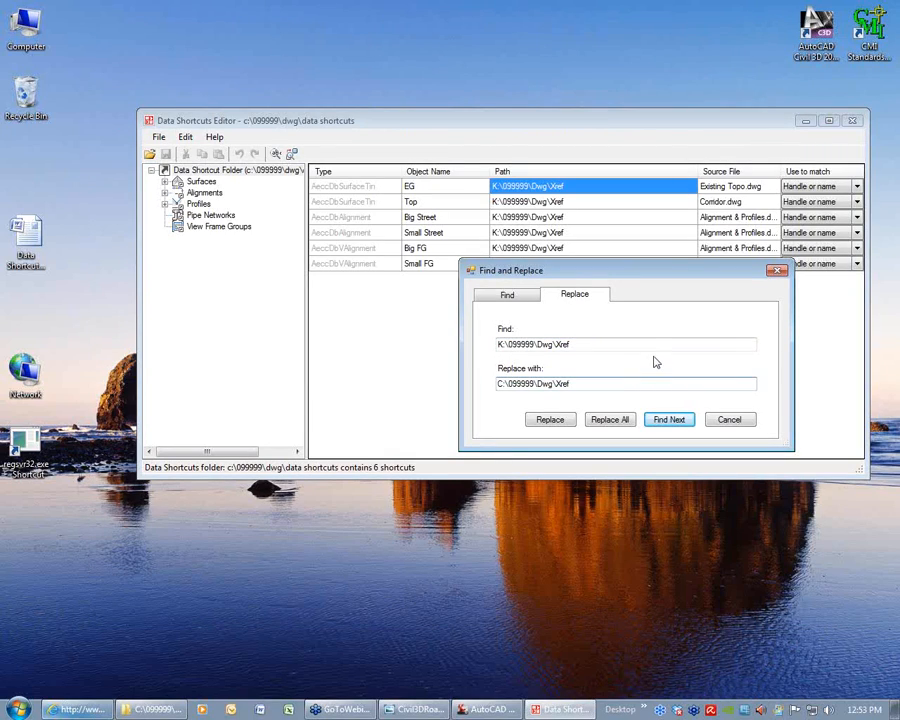
{"action": "left_click_drag", "start_coordinate": [584, 272], "coordinate": [535, 313]}
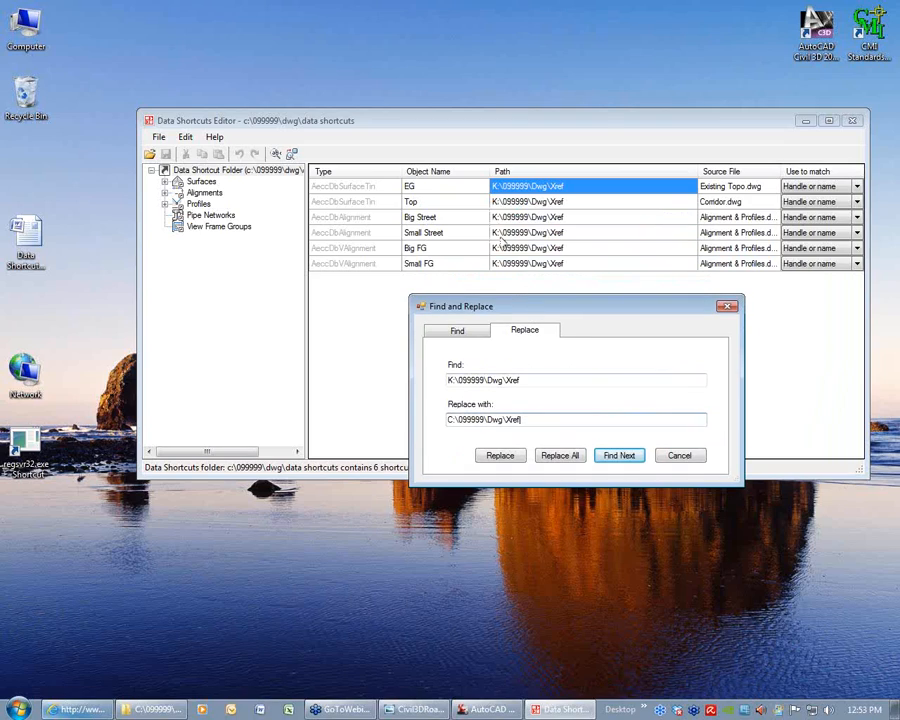
{"action": "left_click_drag", "start_coordinate": [554, 309], "coordinate": [591, 175]}
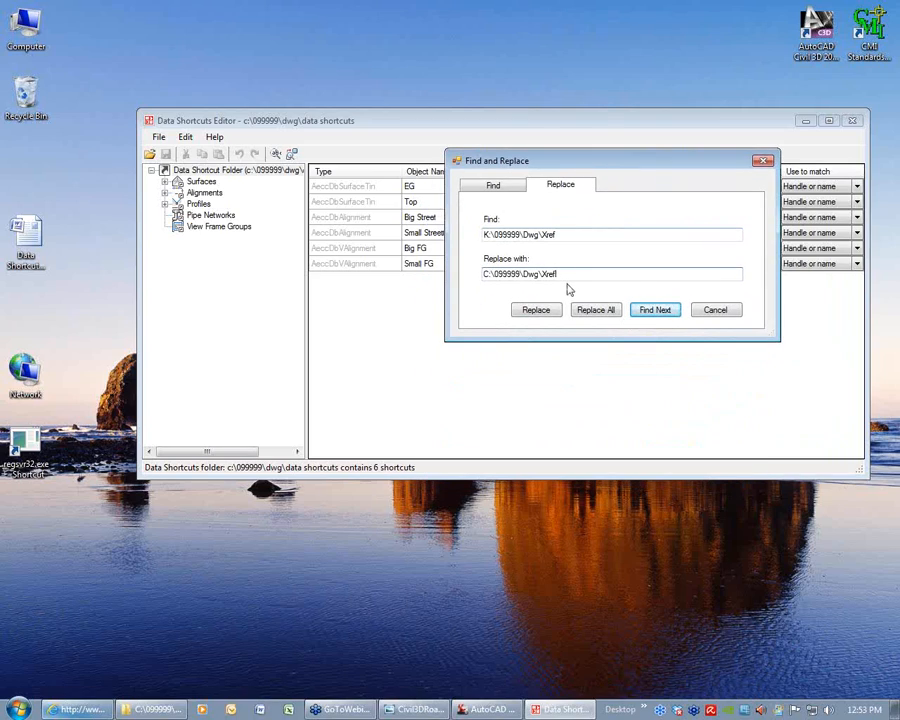
{"action": "left_click", "coordinate": [600, 311]}
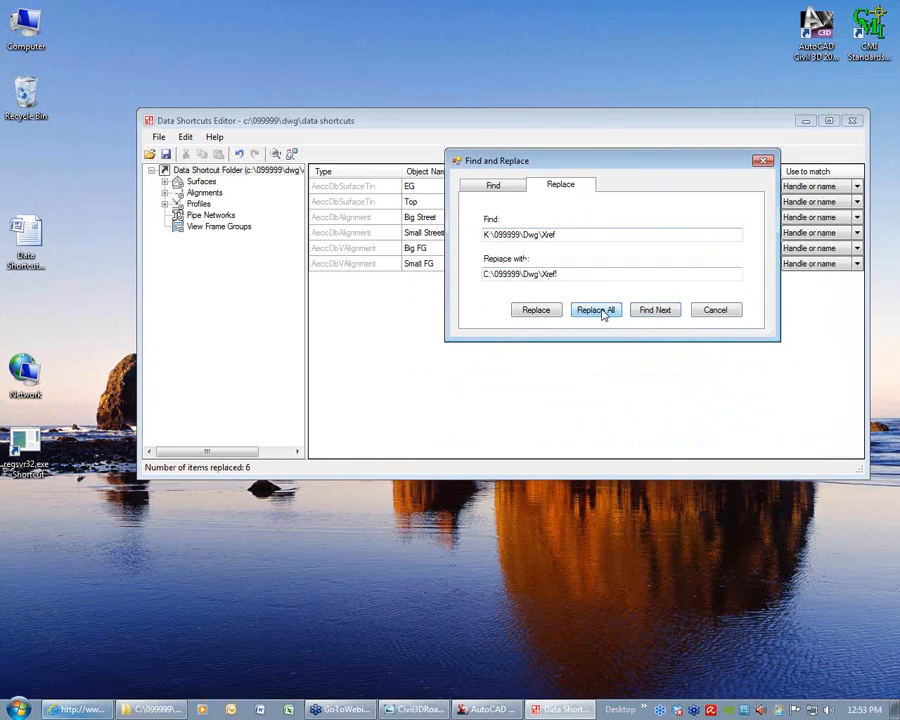
{"action": "left_click", "coordinate": [700, 311]}
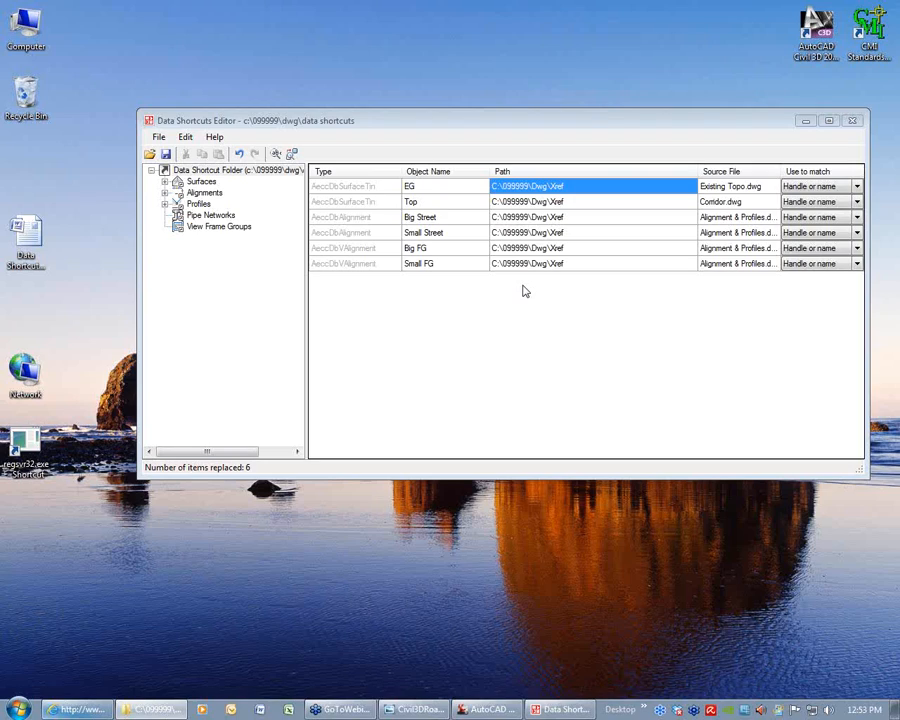
{"action": "left_click", "coordinate": [20, 709]}
{"action": "left_click", "coordinate": [86, 651]}
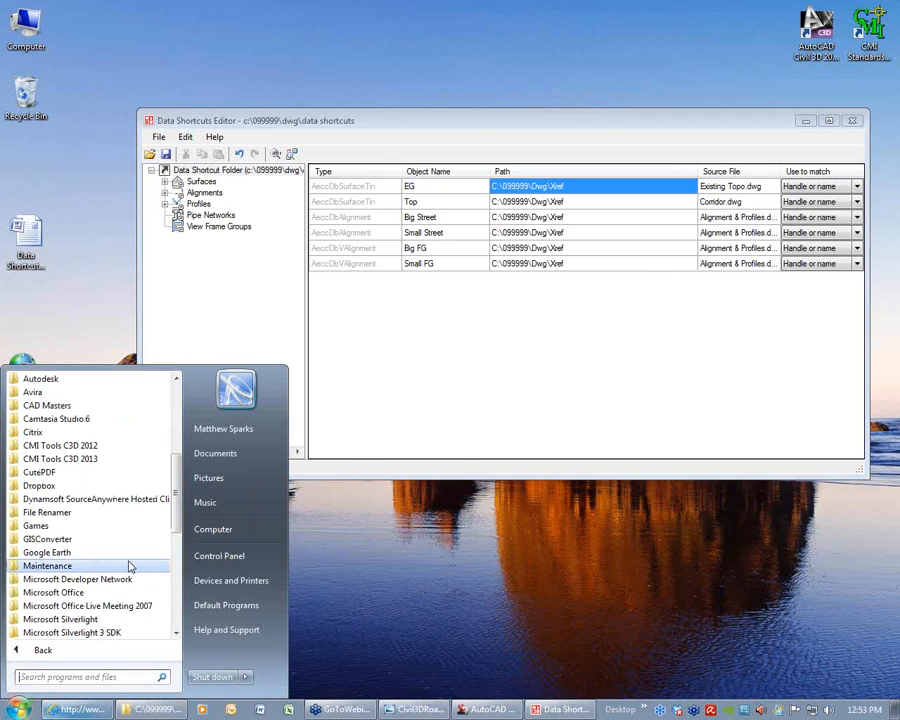
{"action": "left_click", "coordinate": [487, 709]}
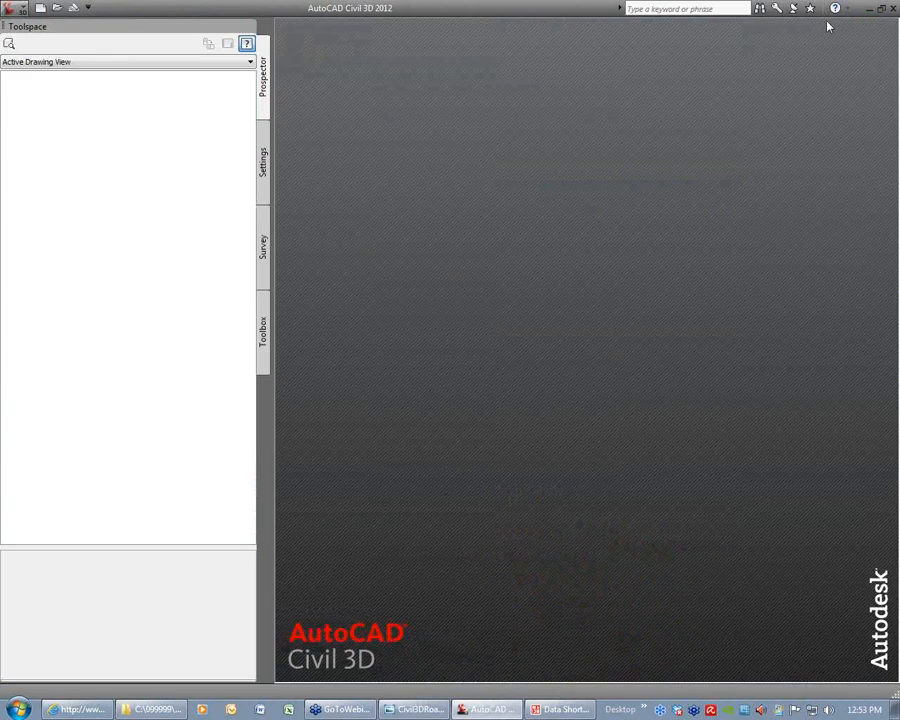
{"action": "left_click", "coordinate": [865, 8]}
Launch Reference Manager from the Autodesk AutoCAD Civil 3D 2012 program group to view its window
{"action": "left_click", "coordinate": [20, 709]}
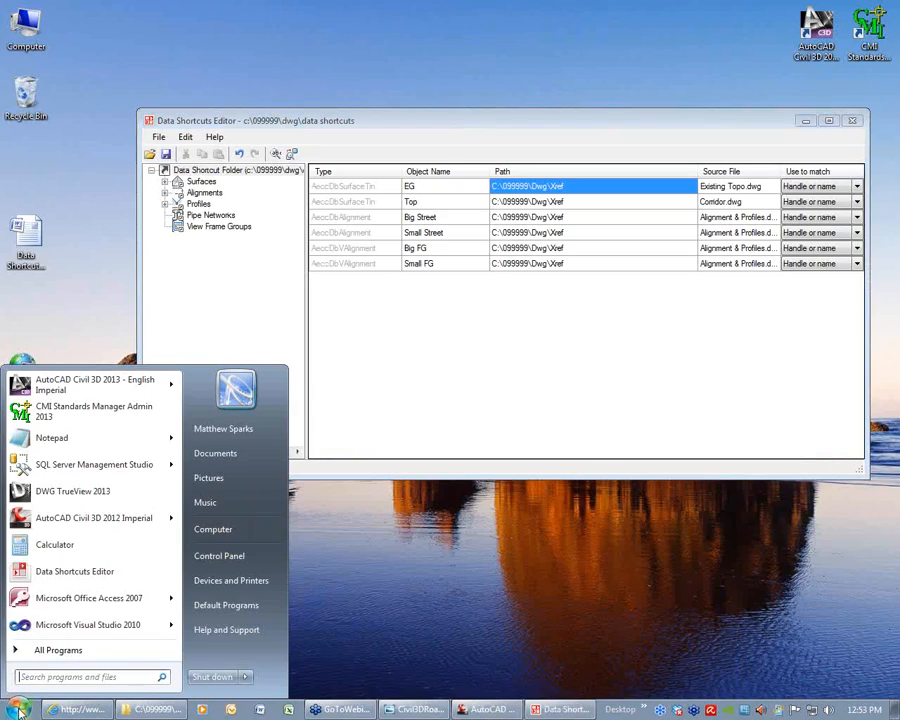
{"action": "left_click", "coordinate": [60, 648]}
{"action": "mouse_move", "coordinate": [177, 477]}
{"action": "left_mouse_down"}
{"action": "mouse_move", "coordinate": [177, 487]}
{"action": "mouse_move", "coordinate": [180, 456]}
{"action": "left_mouse_up"}
{"action": "left_click", "coordinate": [40, 446]}
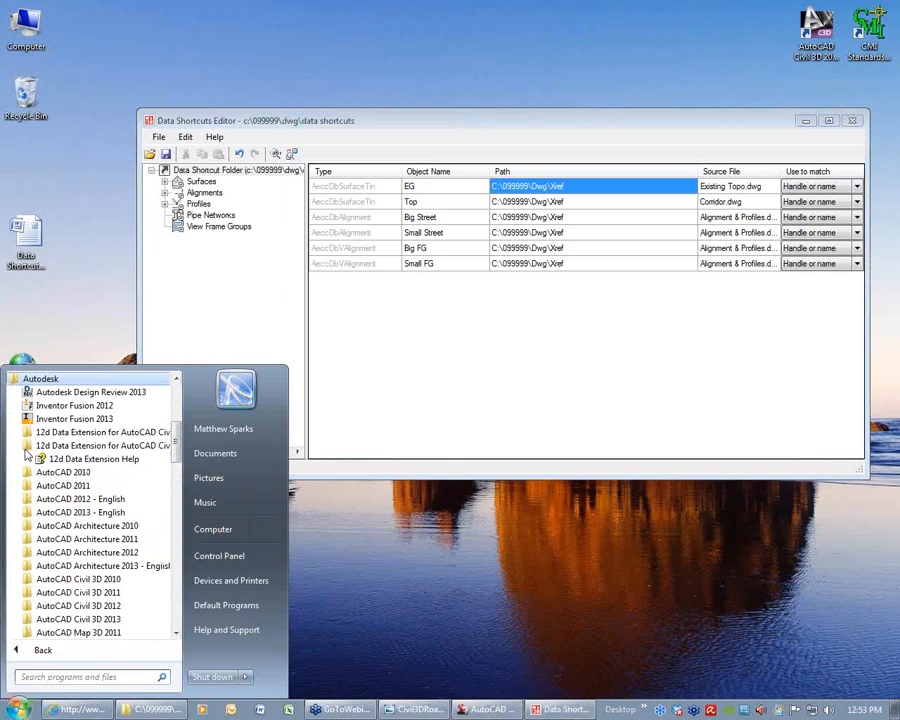
{"action": "left_click", "coordinate": [100, 605]}
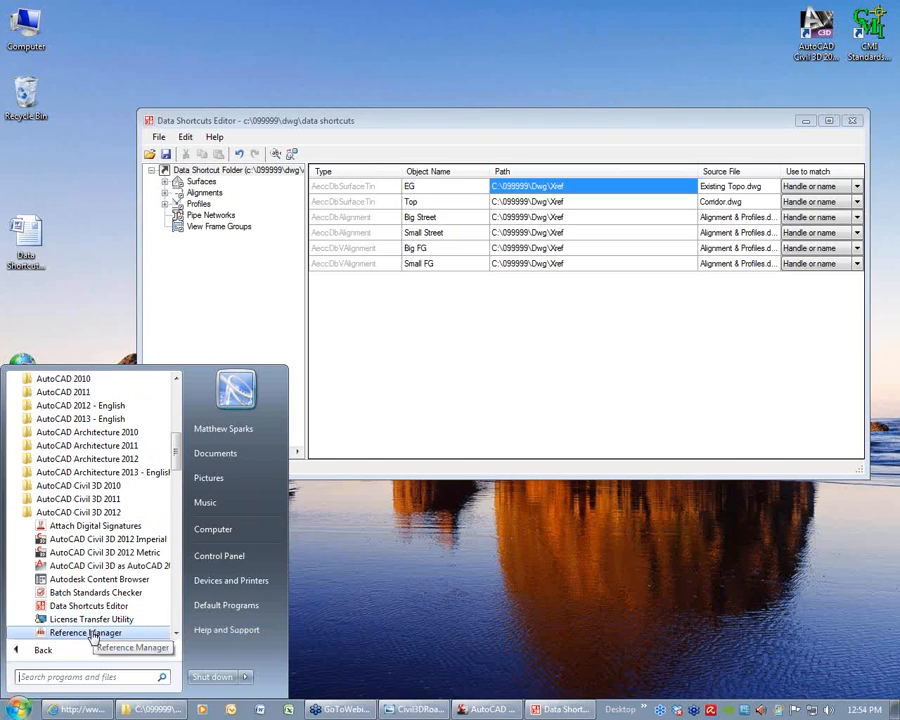
{"action": "left_click", "coordinate": [95, 634]}
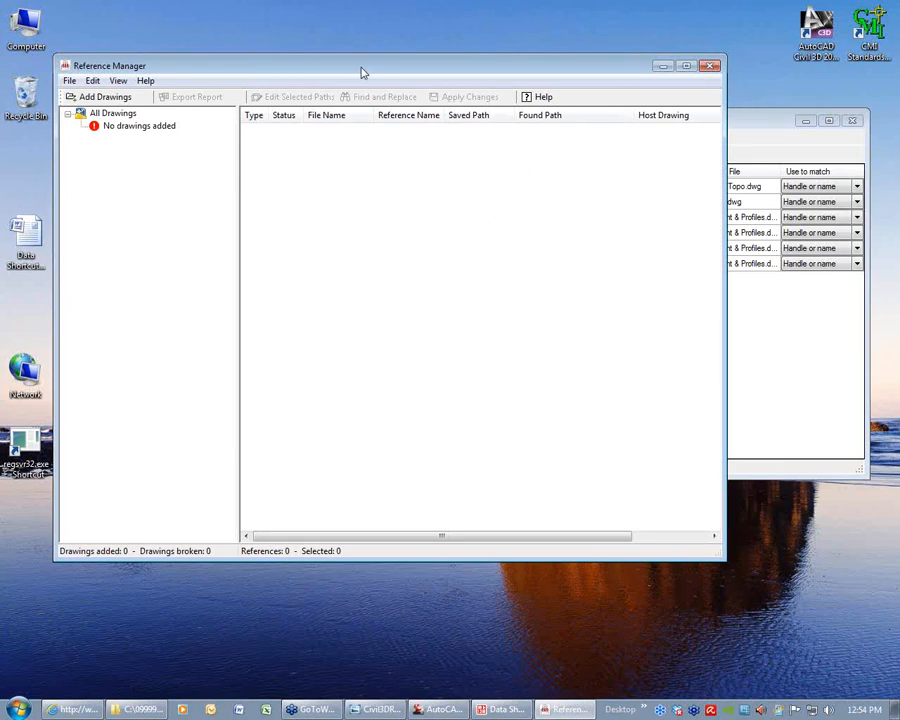
{"action": "left_click_drag", "start_coordinate": [361, 72], "coordinate": [536, 169]}
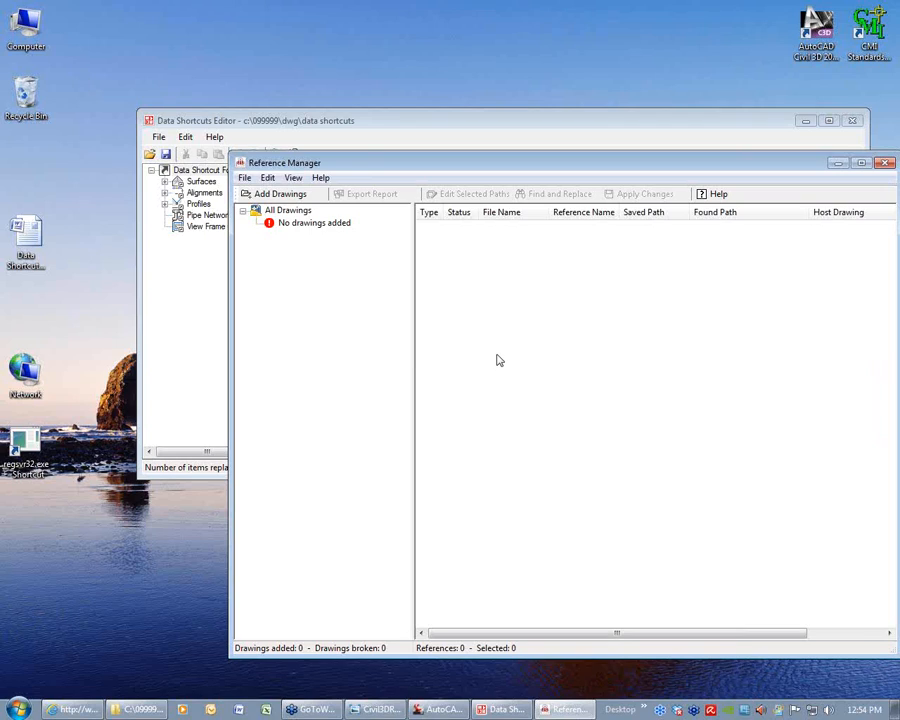
Close the Data Shortcuts Editor and save the changed shortcut paths
{"action": "left_click", "coordinate": [253, 129]}
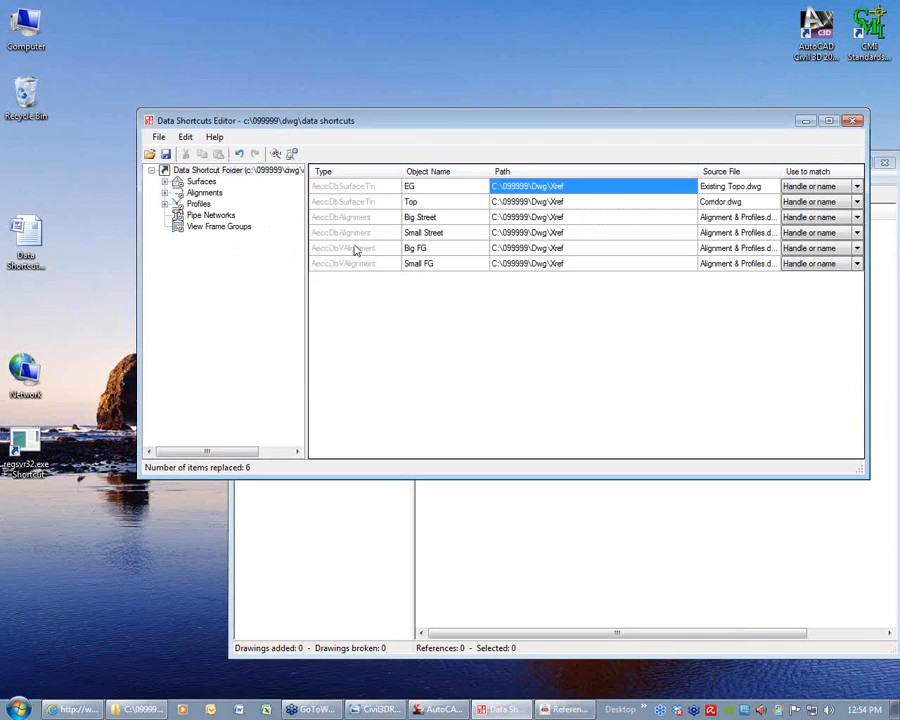
{"action": "left_click", "coordinate": [852, 120]}
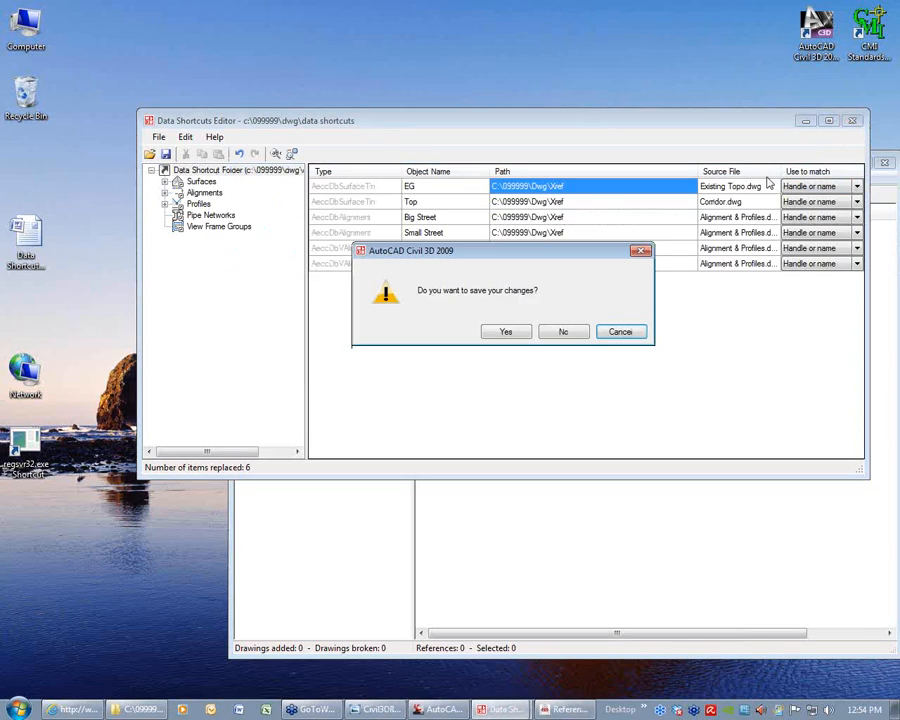
{"action": "left_click", "coordinate": [519, 334]}
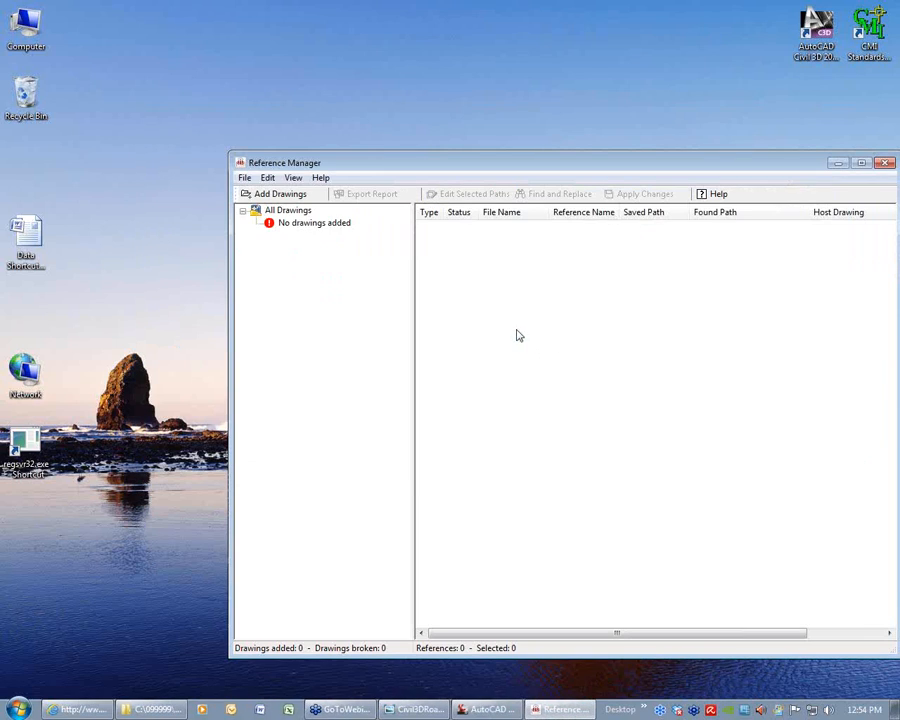
Close Reference Manager and go up to the C:\099999 project folder in Windows Explorer
{"action": "left_click", "coordinate": [884, 164]}
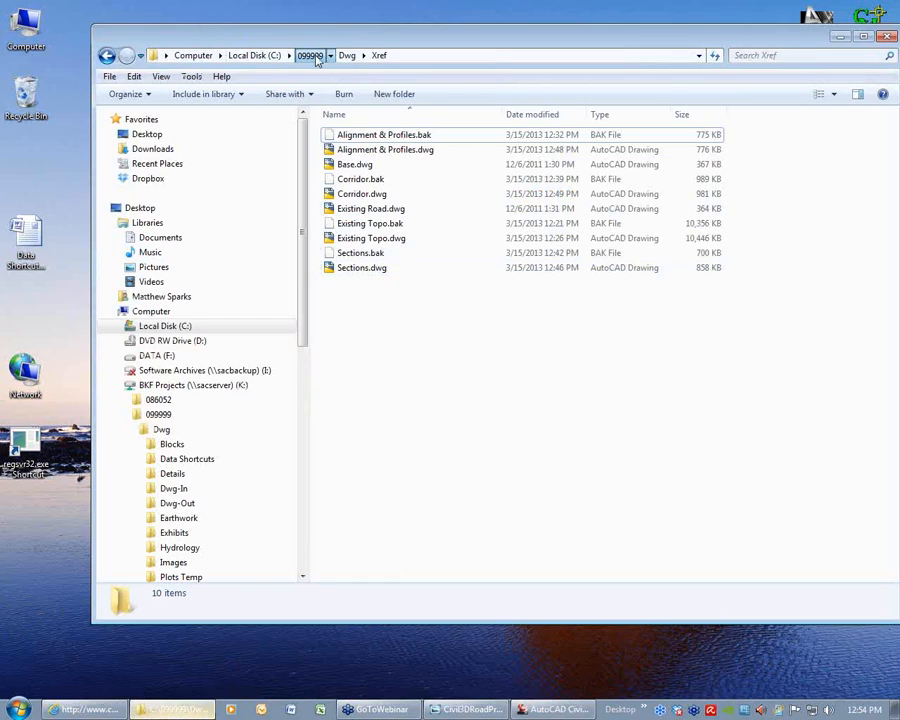
{"action": "left_click", "coordinate": [312, 56]}
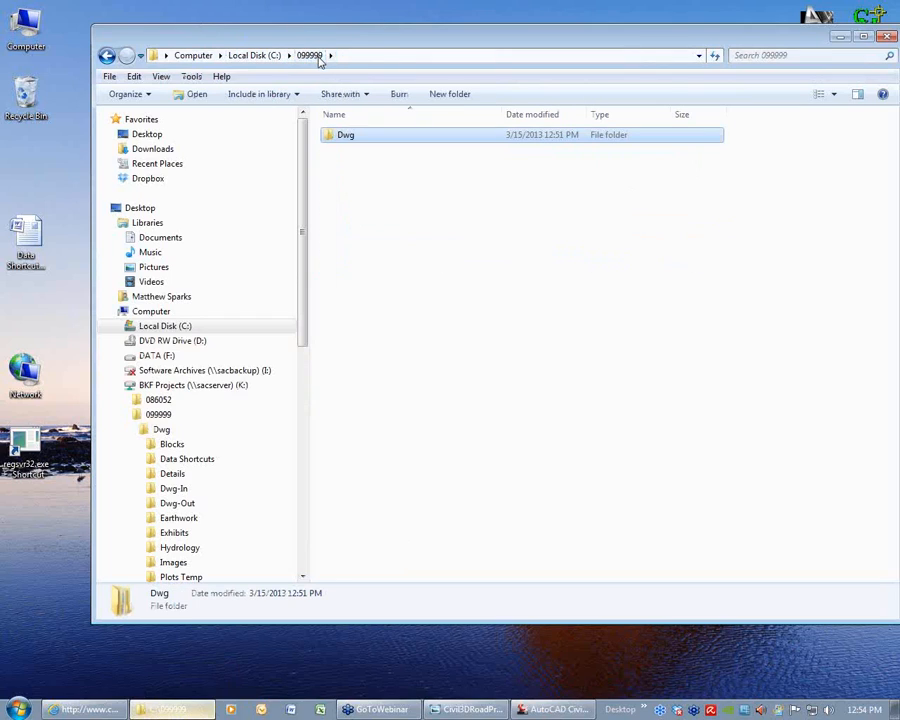
Open the Big FG profile shortcut XML from C:\099999\Dwg\Data Shortcuts\_Shortcuts\Profiles with the XML Editor
{"action": "double_click", "coordinate": [341, 140]}
{"action": "double_click", "coordinate": [375, 150]}
{"action": "double_click", "coordinate": [366, 135]}
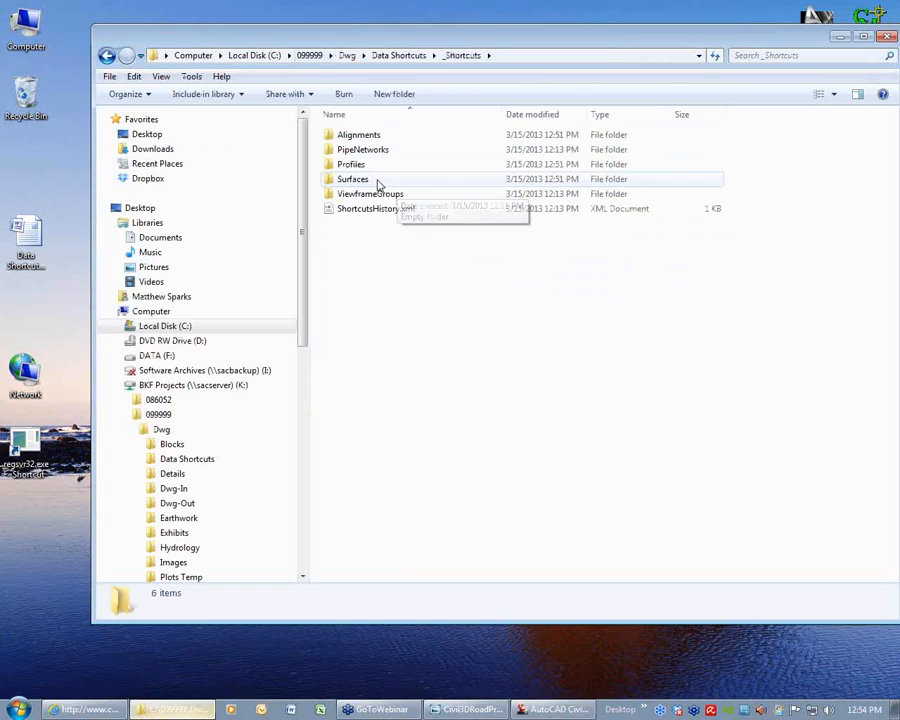
{"action": "double_click", "coordinate": [368, 166]}
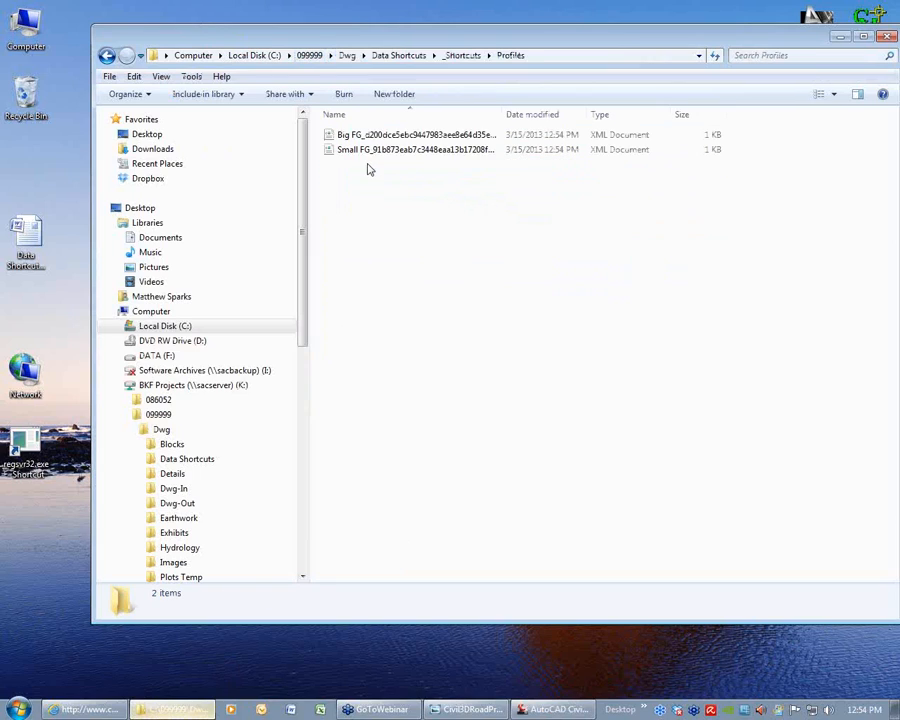
{"action": "right_click", "coordinate": [389, 137]}
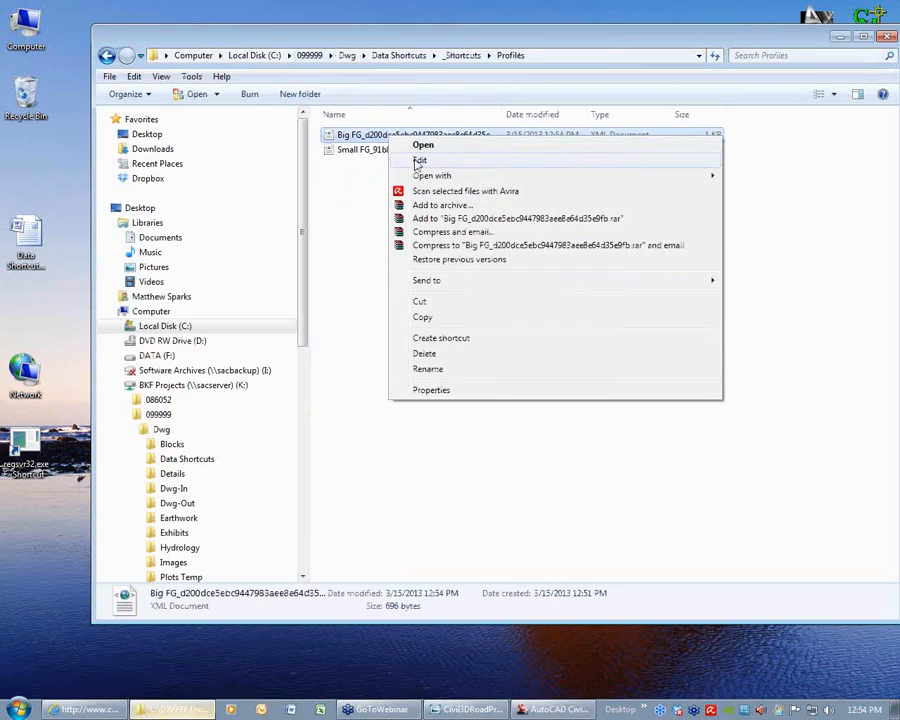
{"action": "mouse_move", "coordinate": [430, 176]}
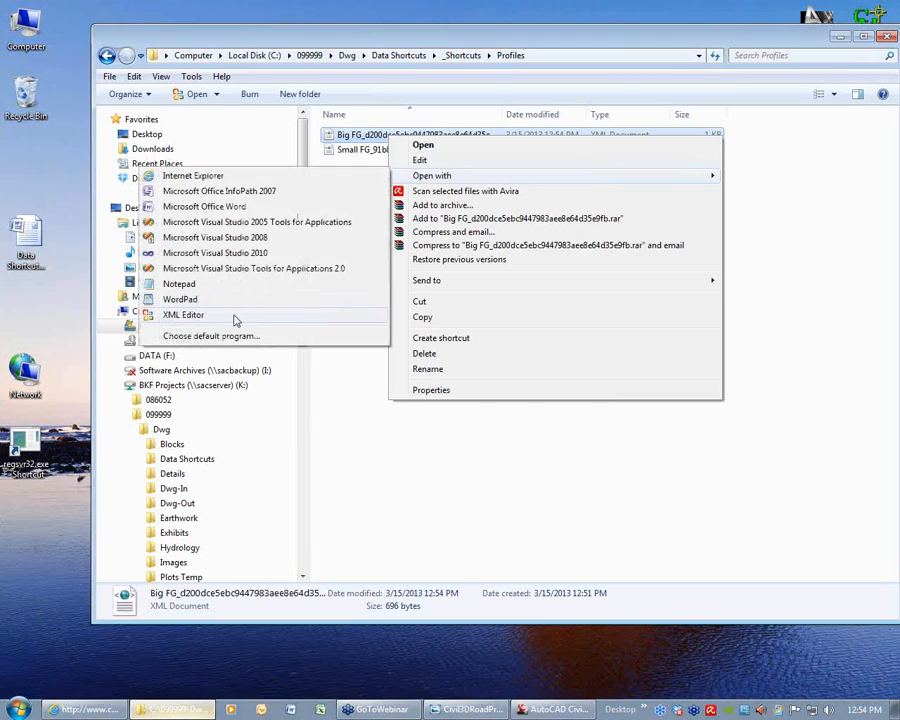
{"action": "left_click", "coordinate": [235, 316]}
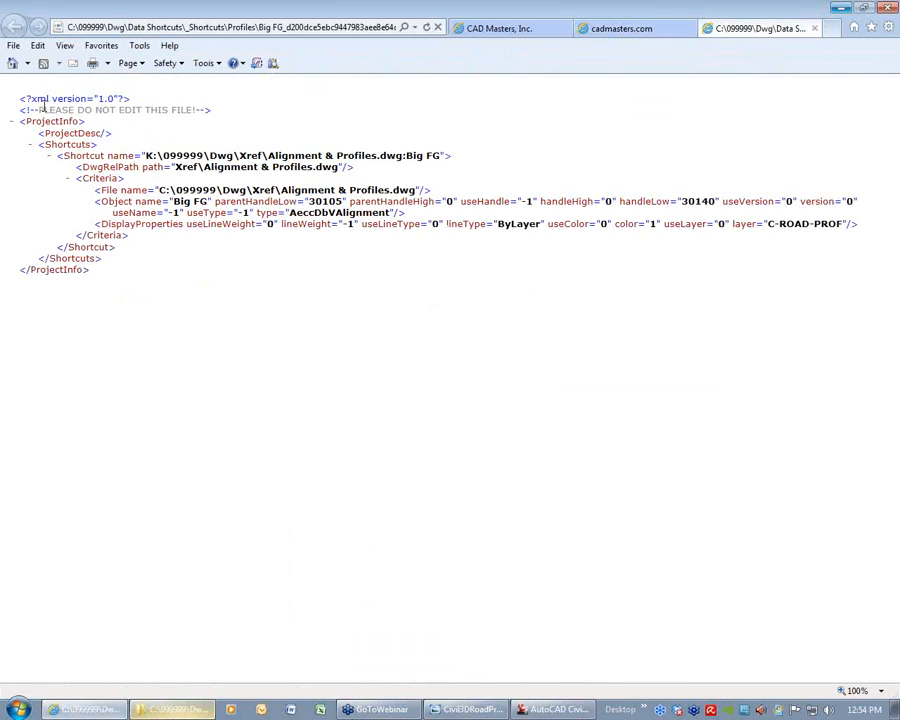
Highlight the do-not-edit comment and the File name path in the Big FG XML, then close it and minimize the browser
{"action": "left_click_drag", "start_coordinate": [40, 110], "coordinate": [193, 110]}
{"action": "left_click", "coordinate": [480, 327]}
{"action": "left_click_drag", "start_coordinate": [159, 190], "coordinate": [416, 191]}
{"action": "left_click", "coordinate": [402, 301]}
{"action": "left_click_drag", "start_coordinate": [166, 190], "coordinate": [159, 190]}
{"action": "left_click", "coordinate": [293, 317]}
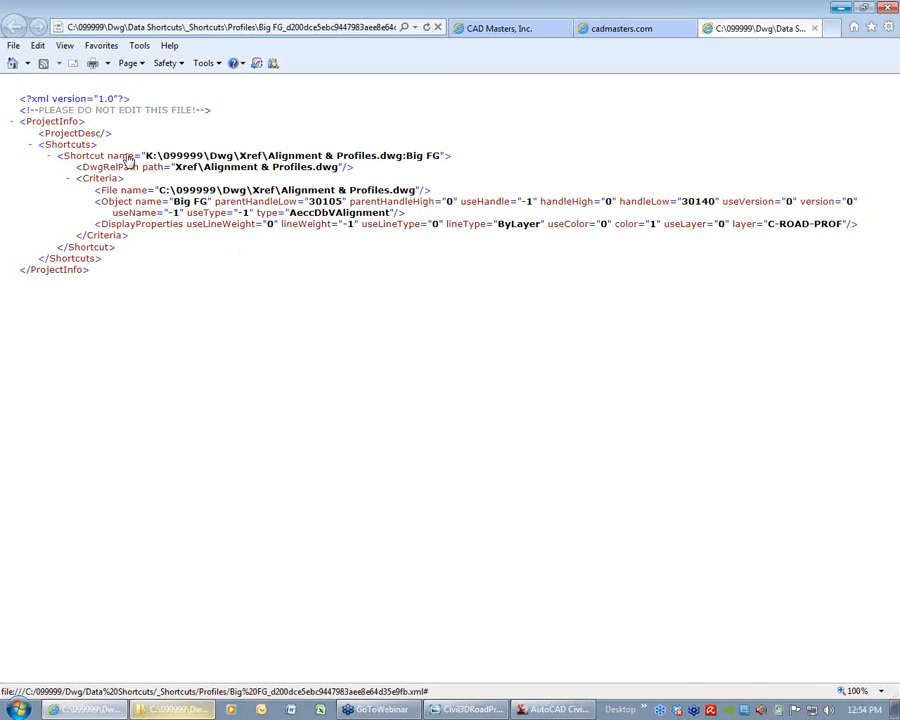
{"action": "left_click_drag", "start_coordinate": [159, 190], "coordinate": [411, 190]}
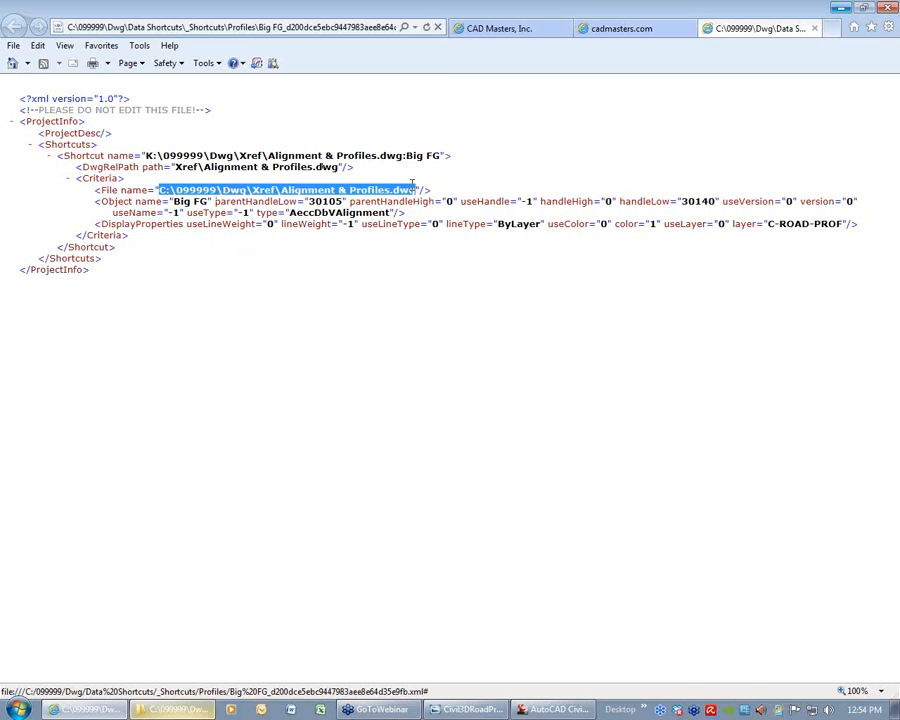
{"action": "left_click", "coordinate": [814, 28]}
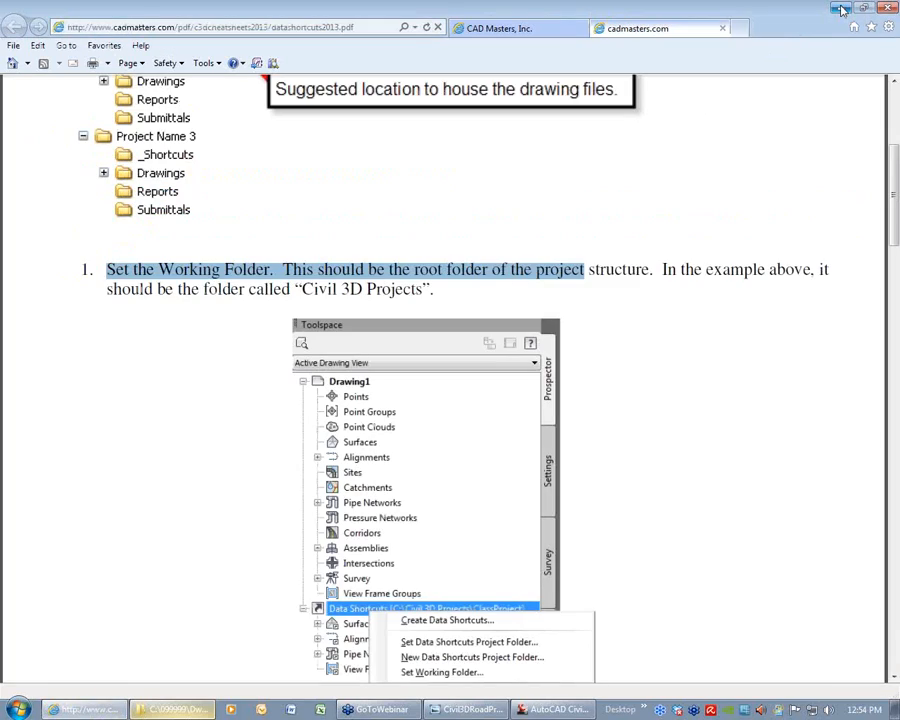
{"action": "left_click", "coordinate": [840, 9]}
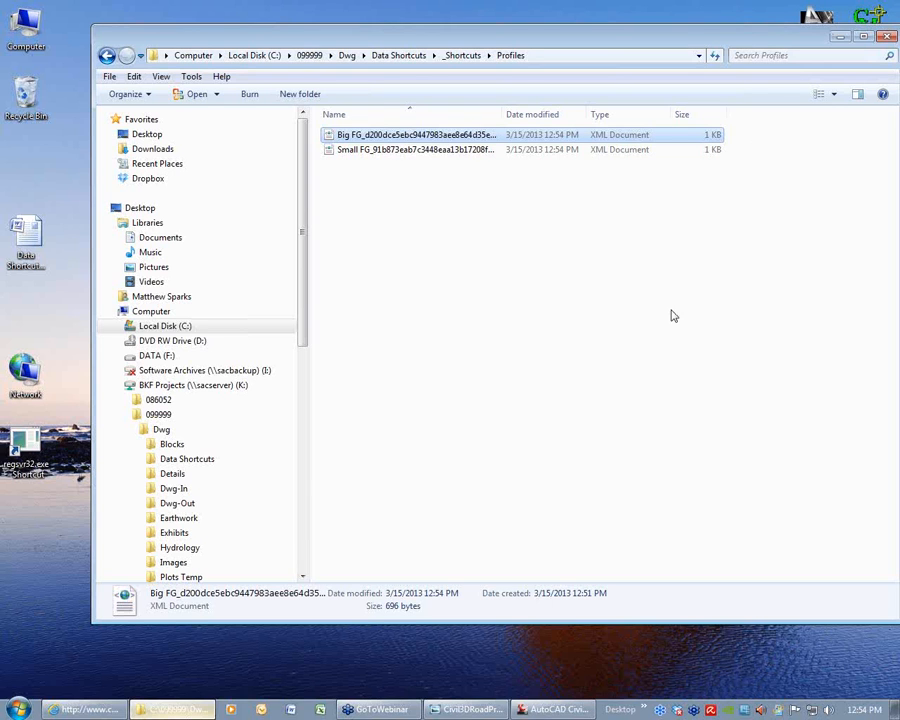
Minimize Windows Explorer, switch to Civil 3D, and open the recent document Data Shortcuts - BKF.docx maximized in Word
{"action": "left_click", "coordinate": [839, 38]}
{"action": "left_click", "coordinate": [540, 708]}
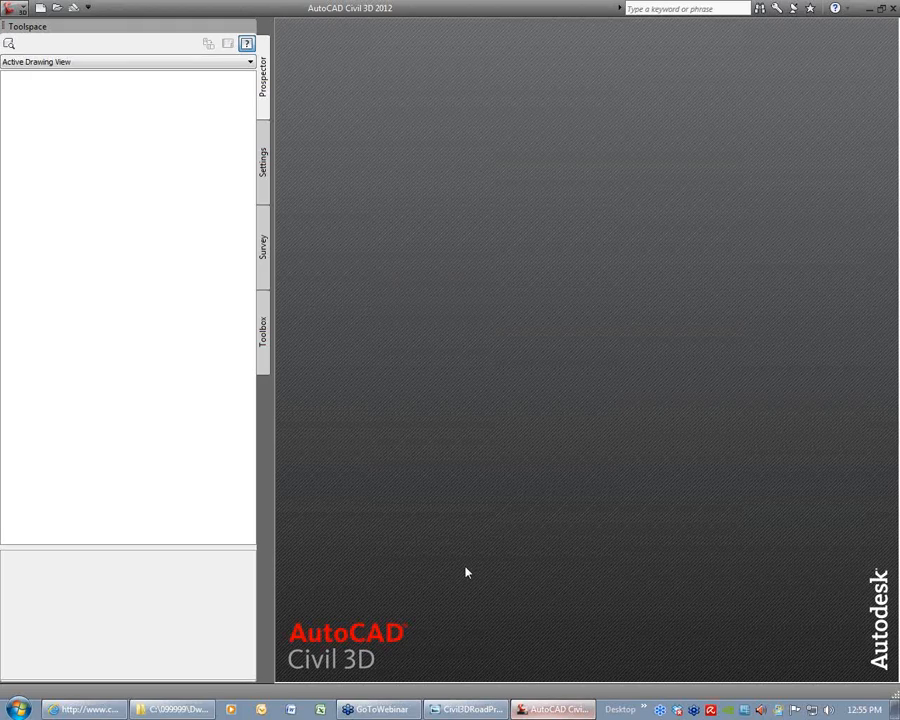
{"action": "right_click", "coordinate": [290, 709]}
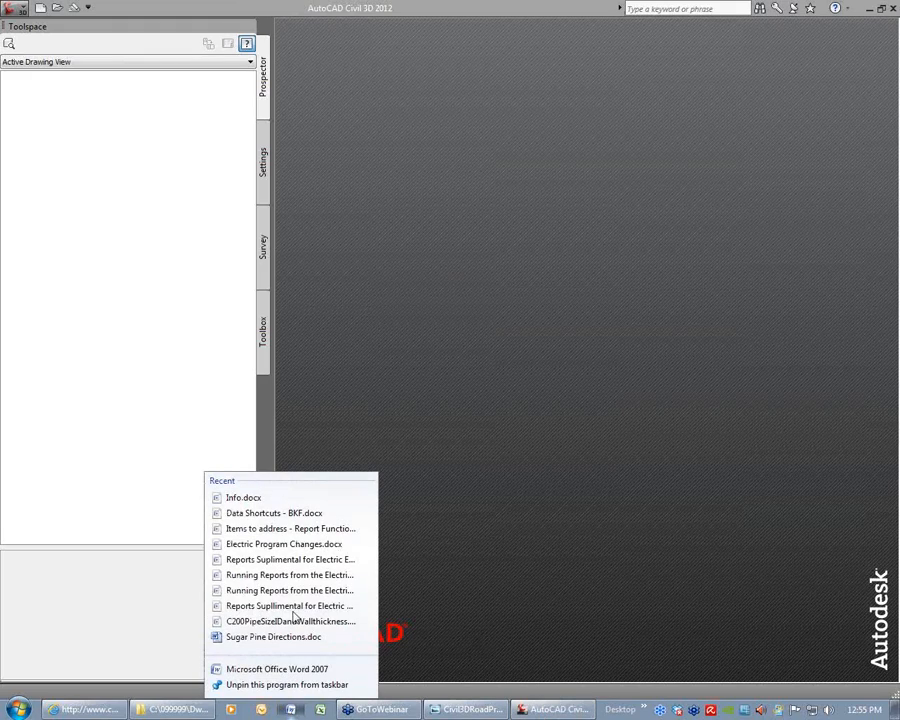
{"action": "left_click", "coordinate": [283, 514]}
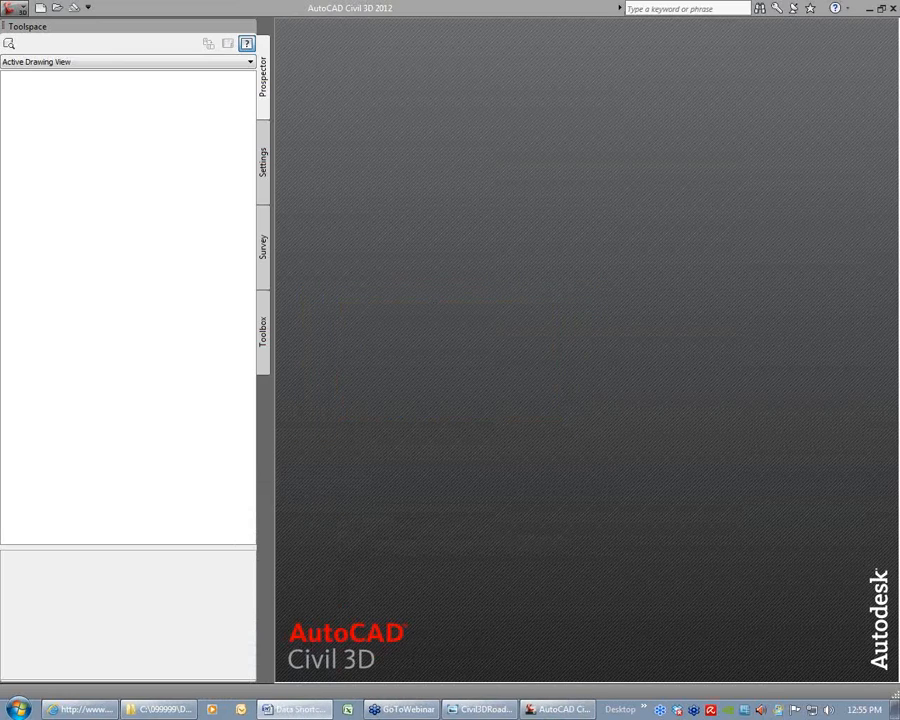
{"action": "left_click_drag", "start_coordinate": [899, 168], "coordinate": [711, 161]}
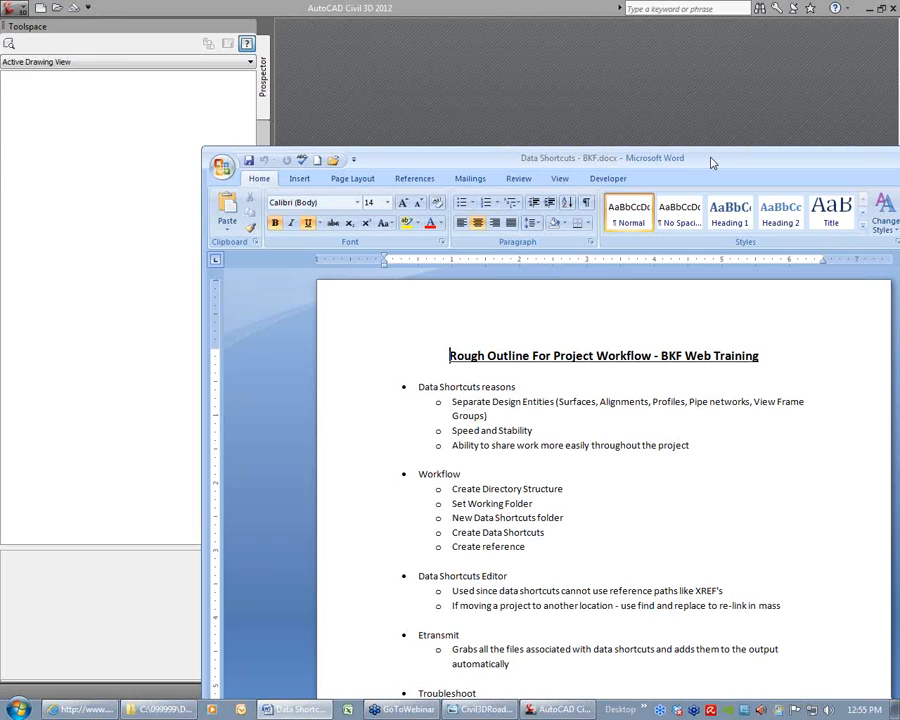
{"action": "double_click", "coordinate": [711, 161]}
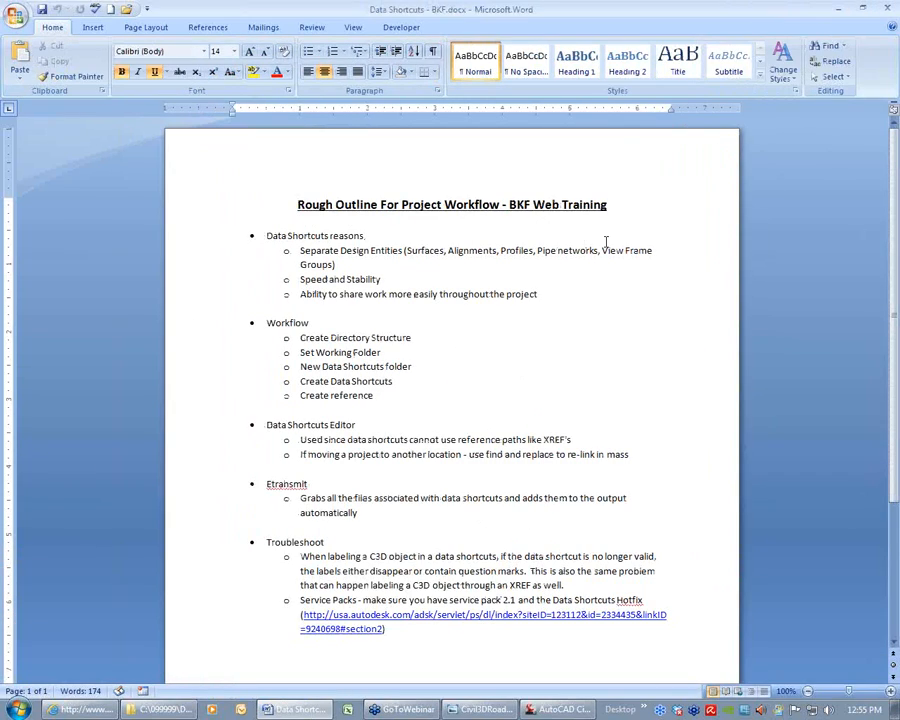
Highlight the service pack 2.1 and Data Shortcuts Hotfix notes under Troubleshoot, then minimize the document
{"action": "scroll", "coordinate": [604, 251], "scroll_direction": "down", "scroll_amount": 2}
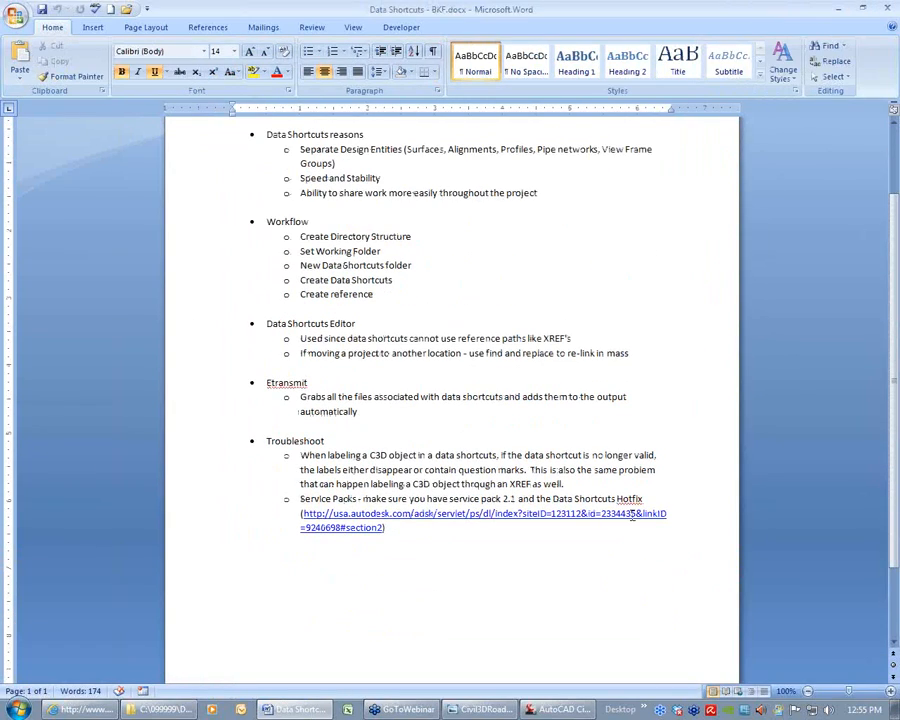
{"action": "left_click_drag", "start_coordinate": [517, 498], "coordinate": [333, 499]}
{"action": "left_click_drag", "start_coordinate": [551, 498], "coordinate": [642, 498]}
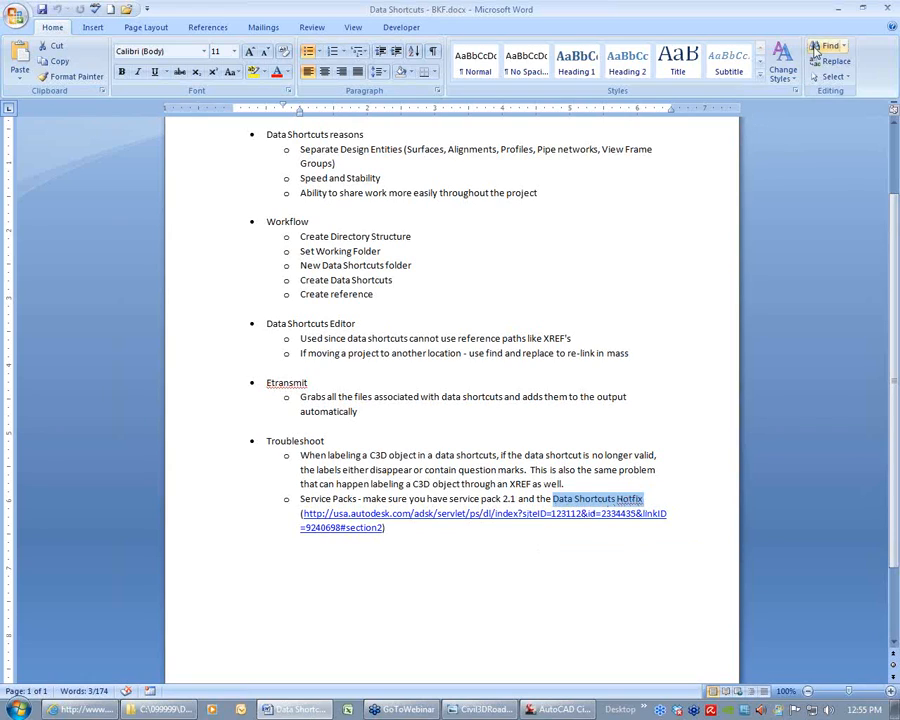
{"action": "left_click", "coordinate": [839, 12]}
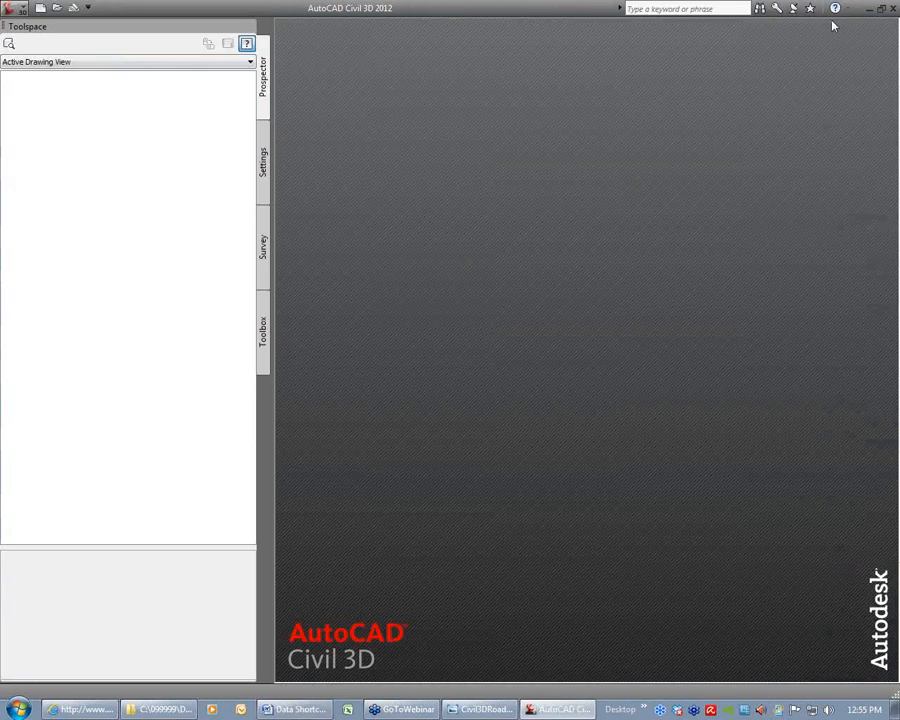
Create a new drawing in Civil 3D and check the installed product version with the ABOUT command
{"action": "left_click", "coordinate": [40, 7]}
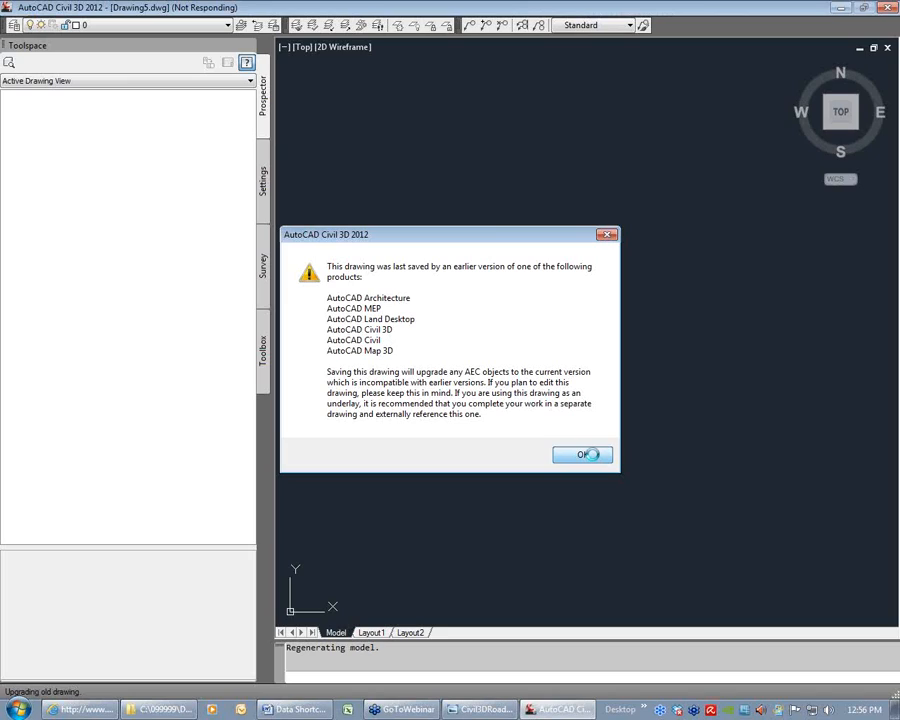
{"action": "left_click", "coordinate": [585, 454]}
{"action": "type", "text": "about"}
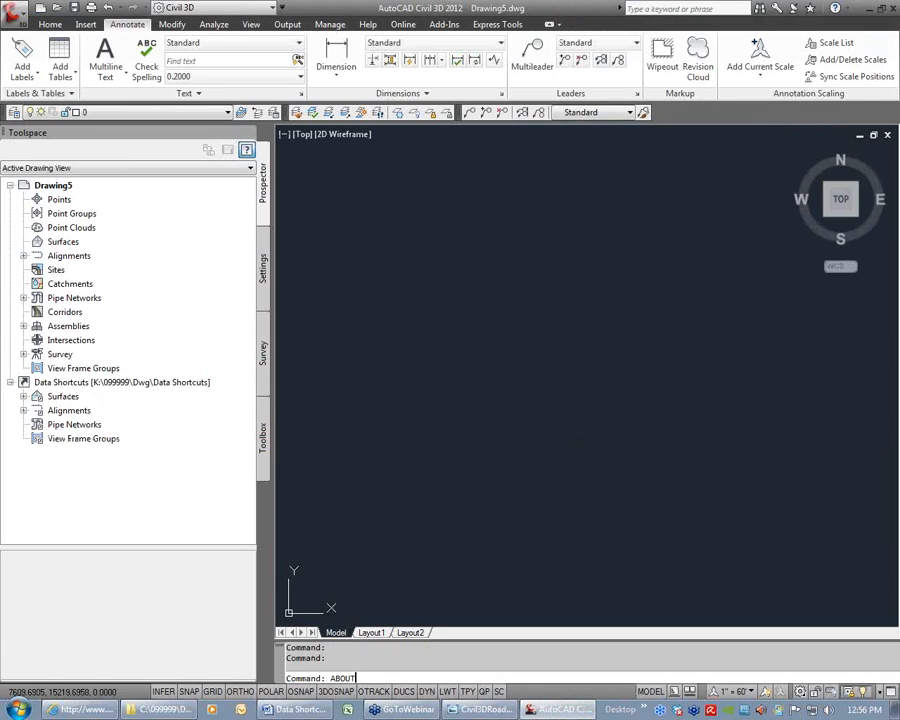
{"action": "key", "text": "Return"}
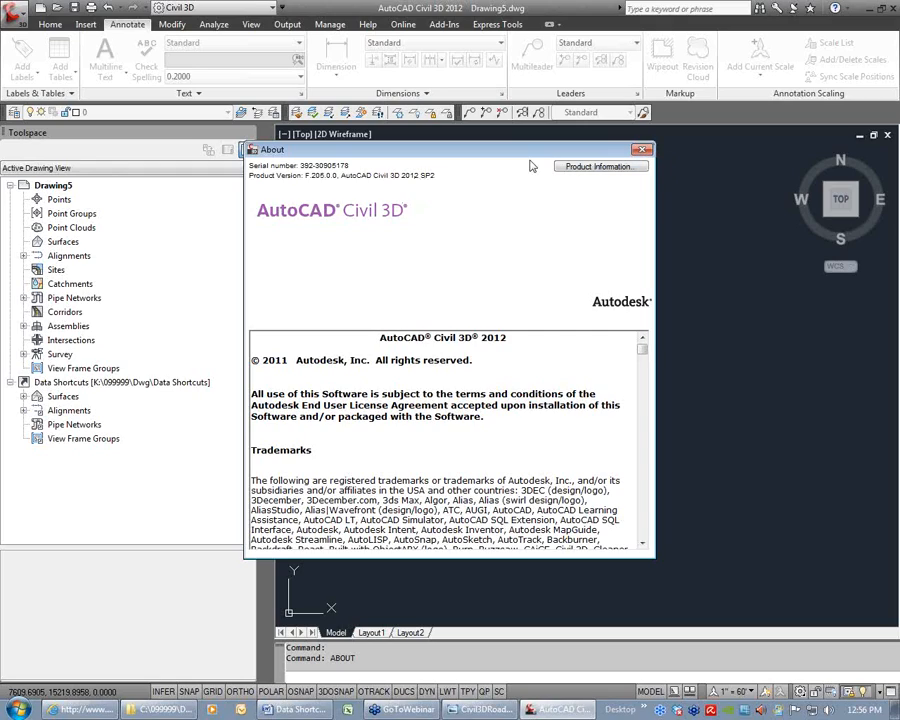
{"action": "left_click", "coordinate": [641, 150]}
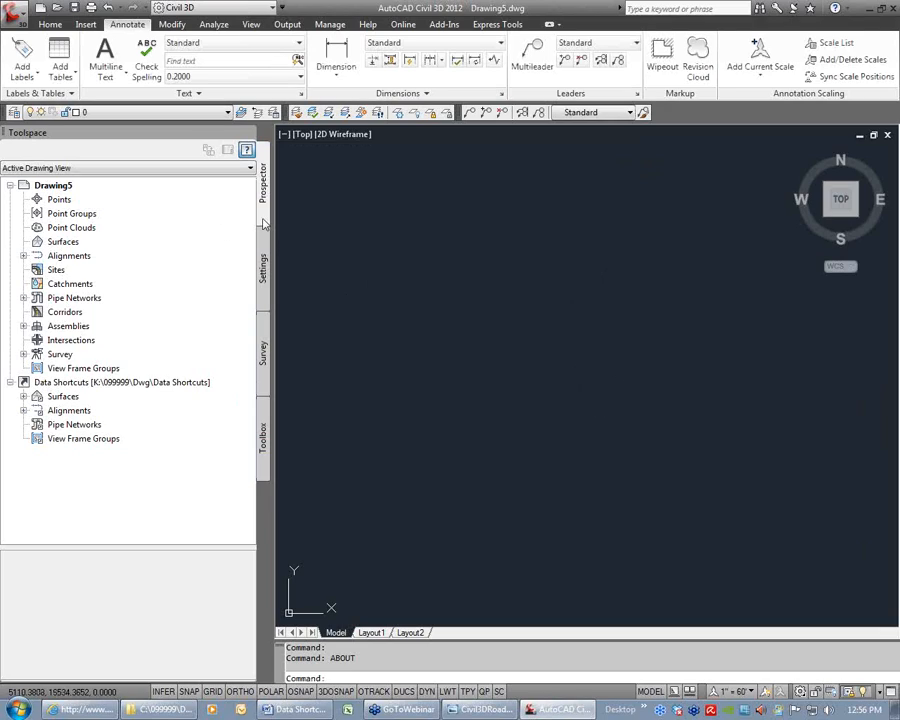
Narrow the Toolspace palette and switch to the Civil3DRoadProject.png diagram in Windows Photo Viewer
{"action": "left_click_drag", "start_coordinate": [273, 218], "coordinate": [241, 220]}
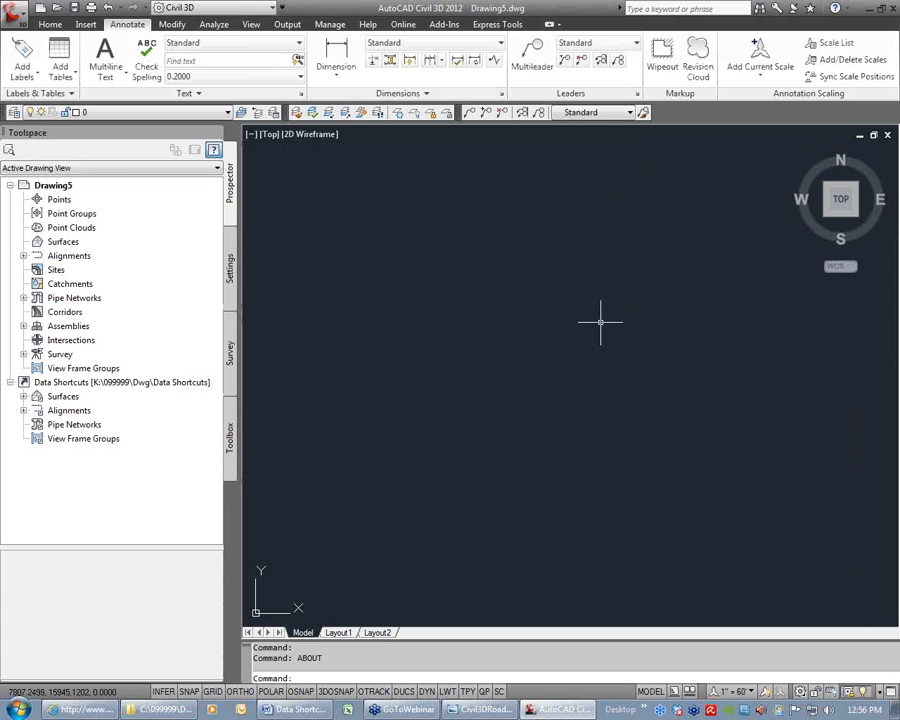
{"action": "left_click", "coordinate": [482, 709]}
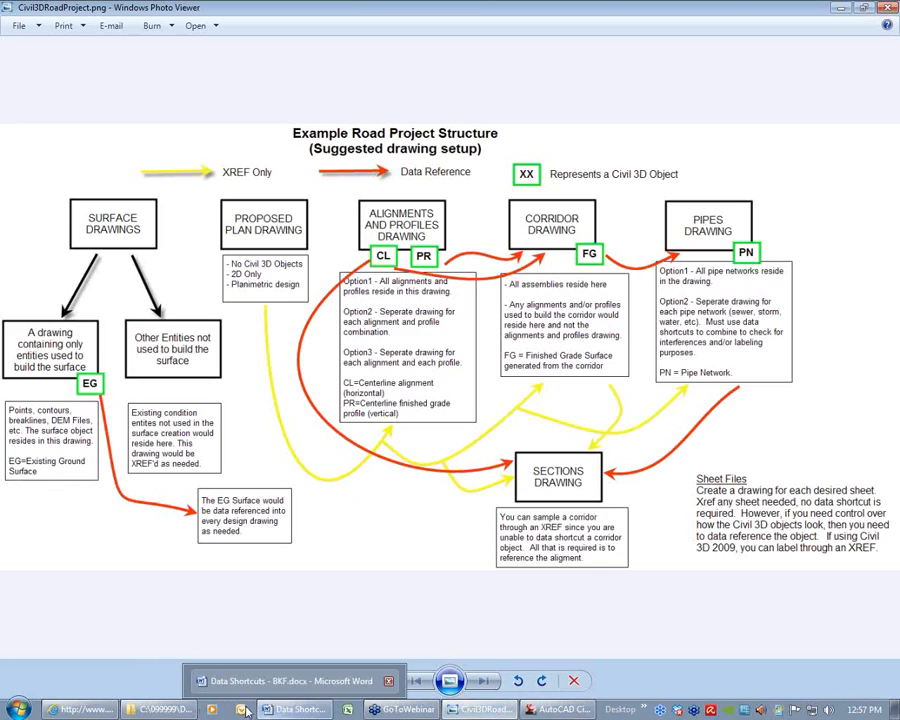
{"action": "mouse_move", "coordinate": [92, 710]}
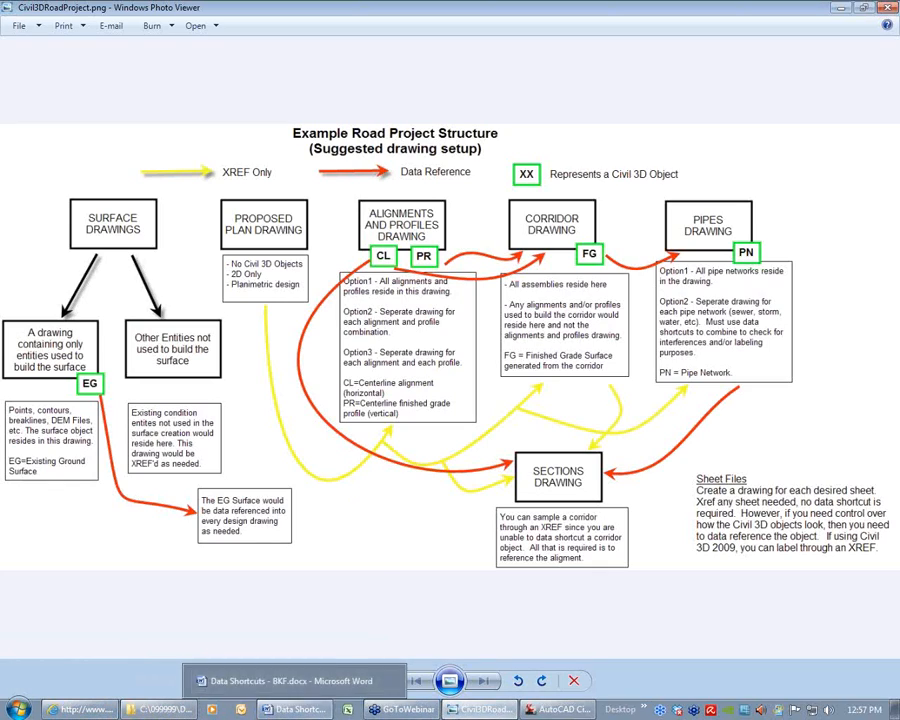
Switch back to Civil 3D and open Contact Information.dwg from the Example Files folder on the K: drive
{"action": "left_click", "coordinate": [528, 712]}
{"action": "key", "text": "ctrl+o"}
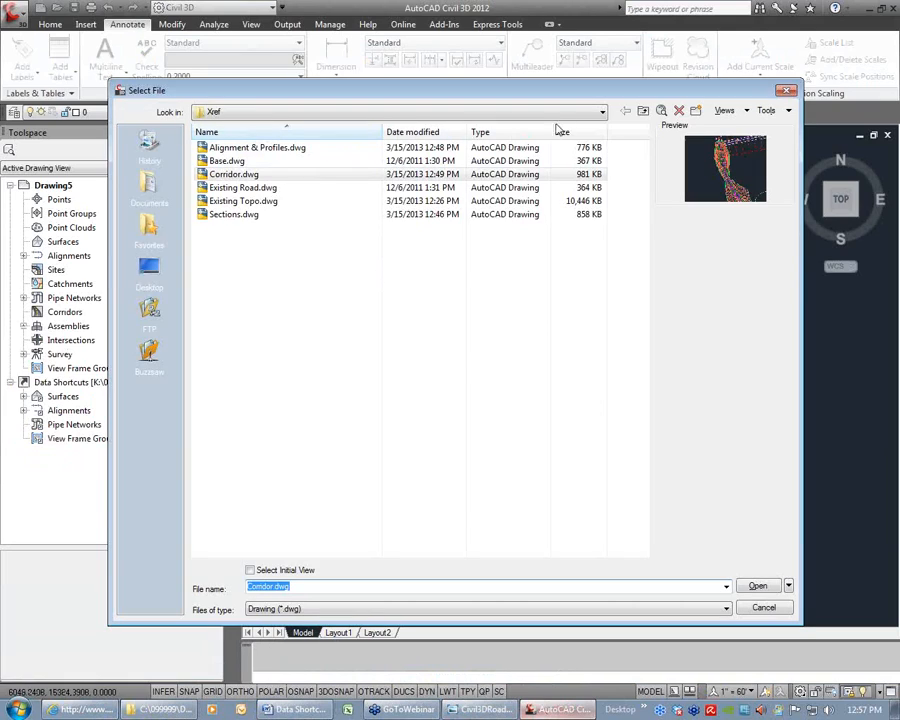
{"action": "left_click", "coordinate": [602, 111]}
{"action": "left_click", "coordinate": [300, 171]}
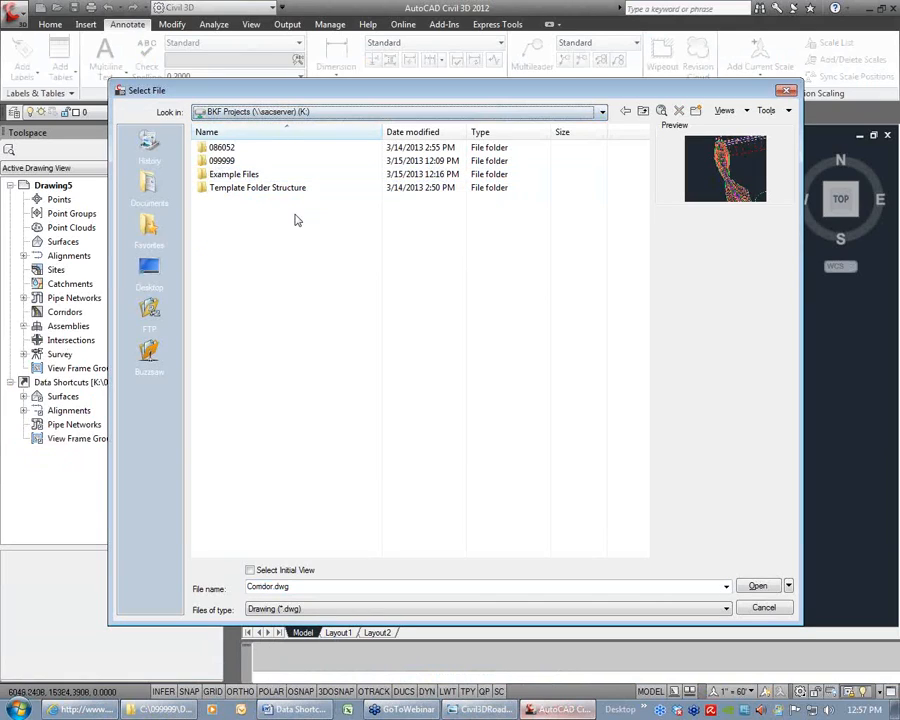
{"action": "double_click", "coordinate": [240, 175]}
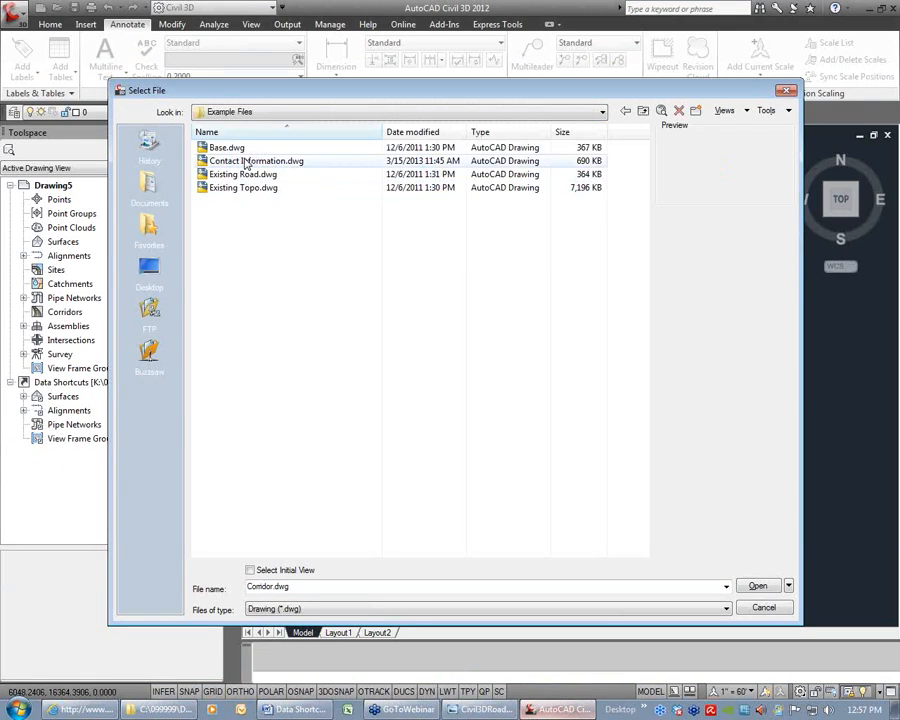
{"action": "double_click", "coordinate": [246, 162]}
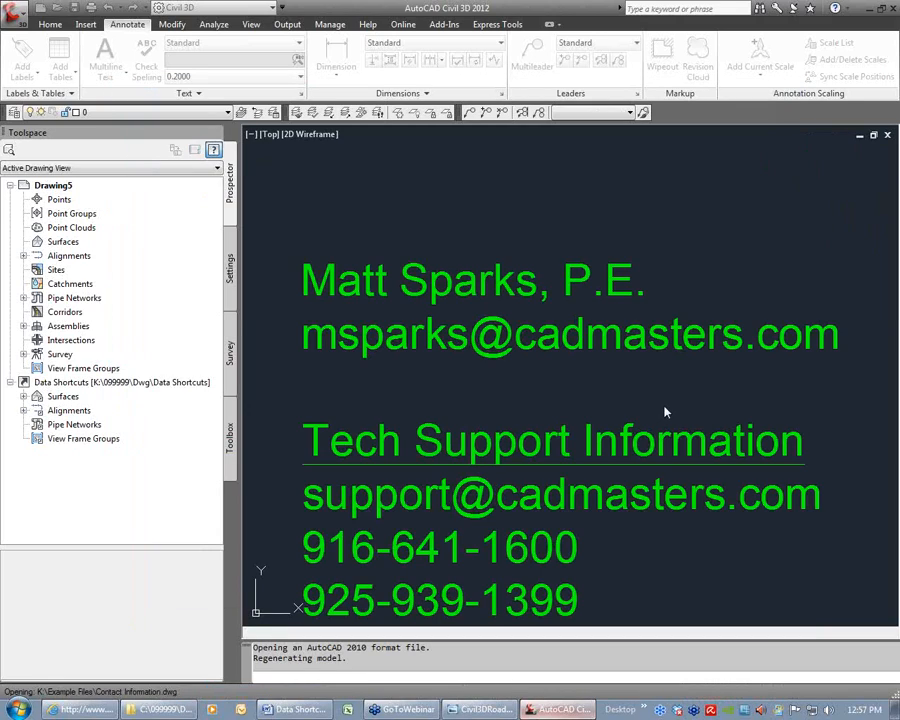